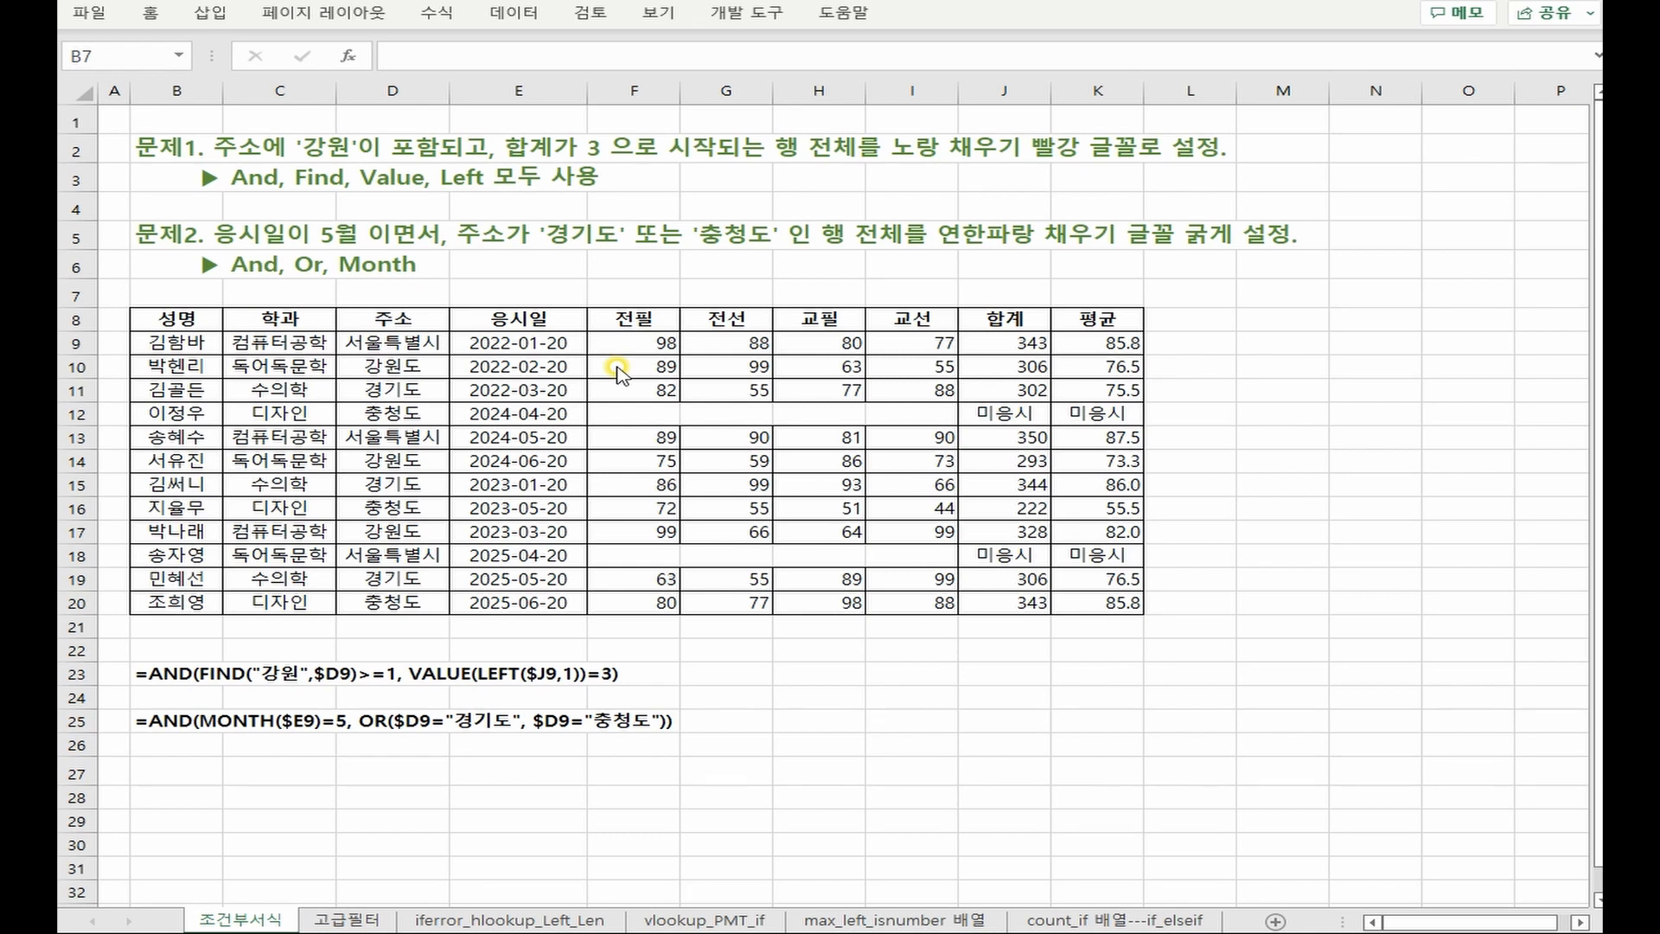
Check the conditional formatting rules manager for rules in the current selection
left_click(150, 12)
left_click(1022, 78)
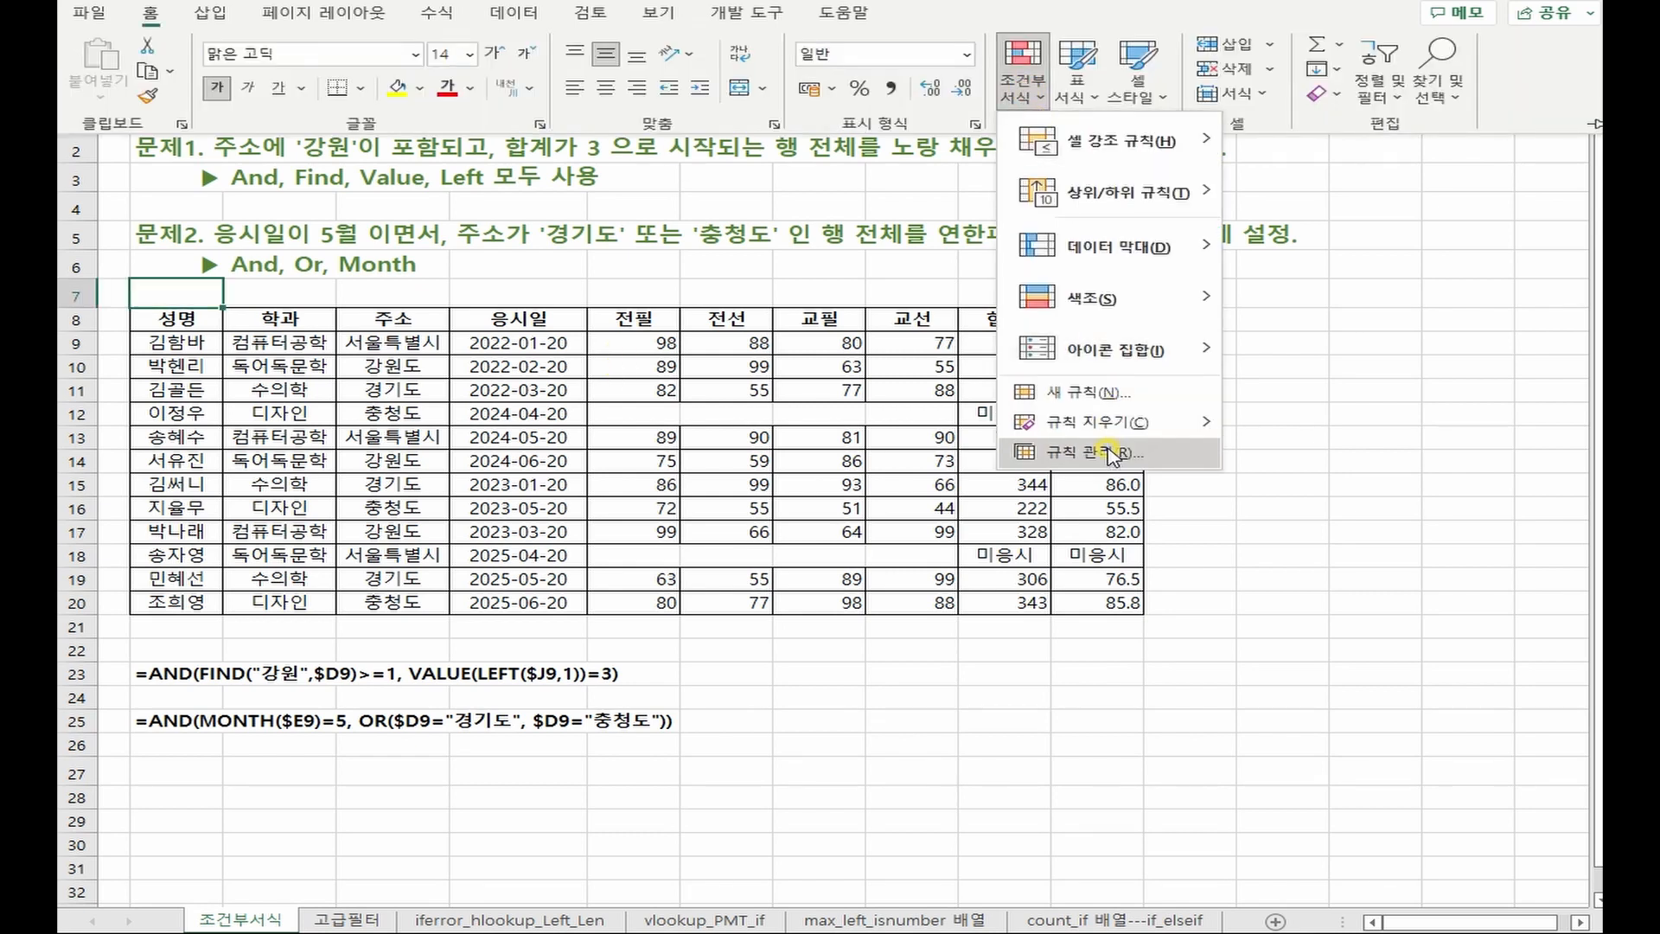
left_click(1111, 453)
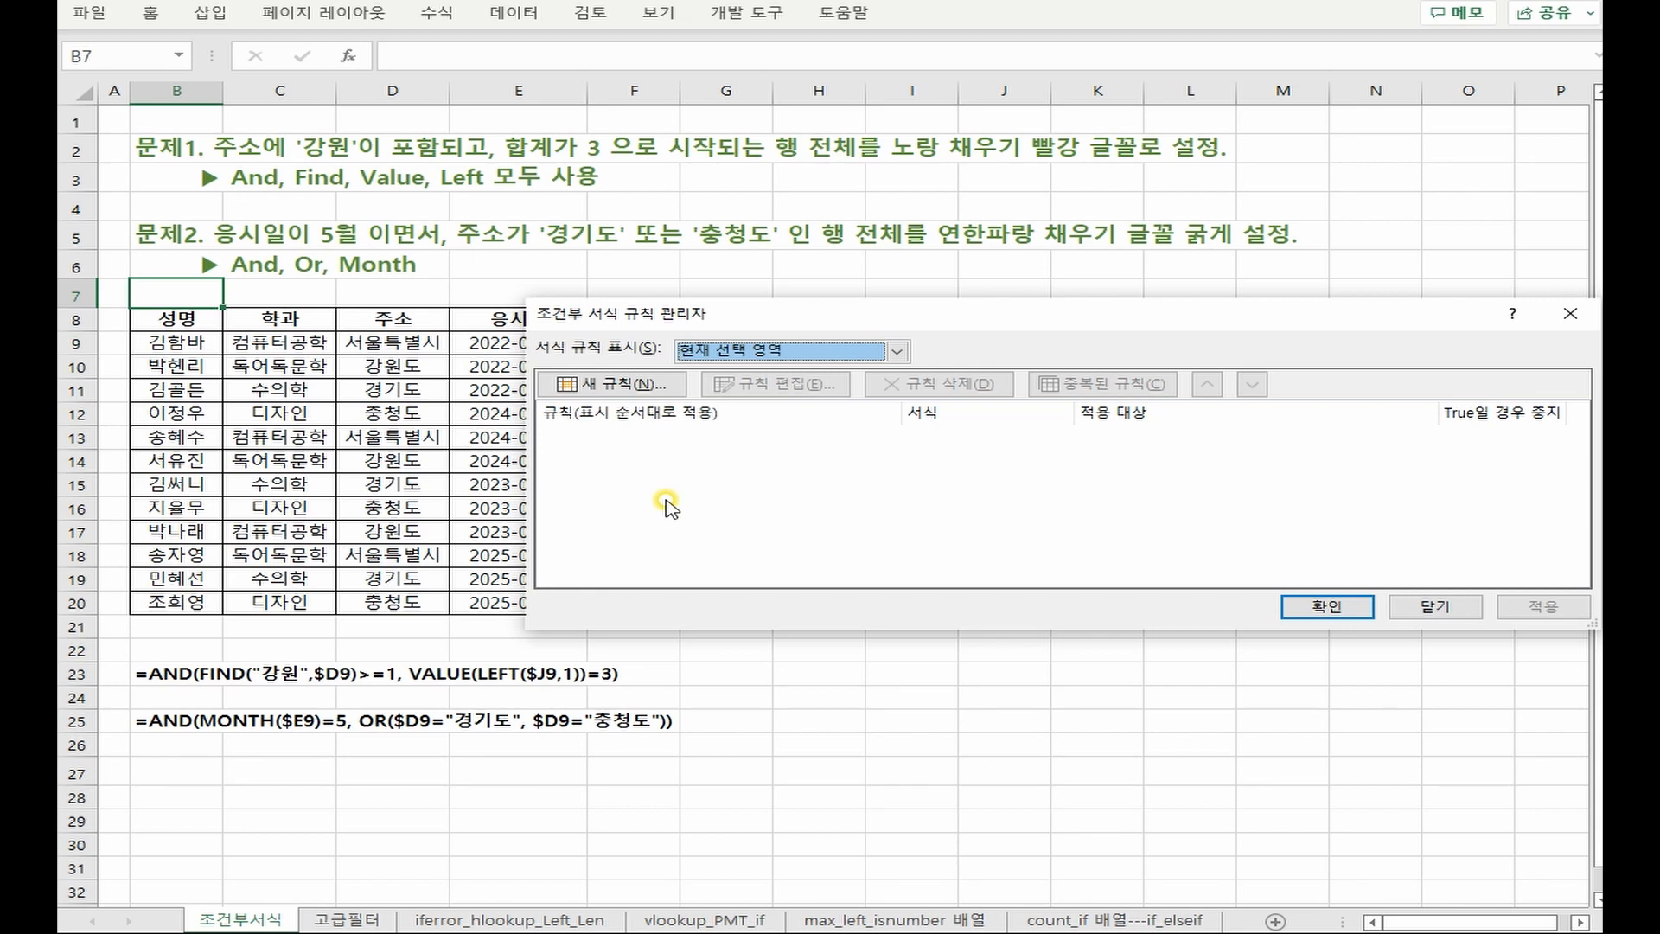
key("Escape")
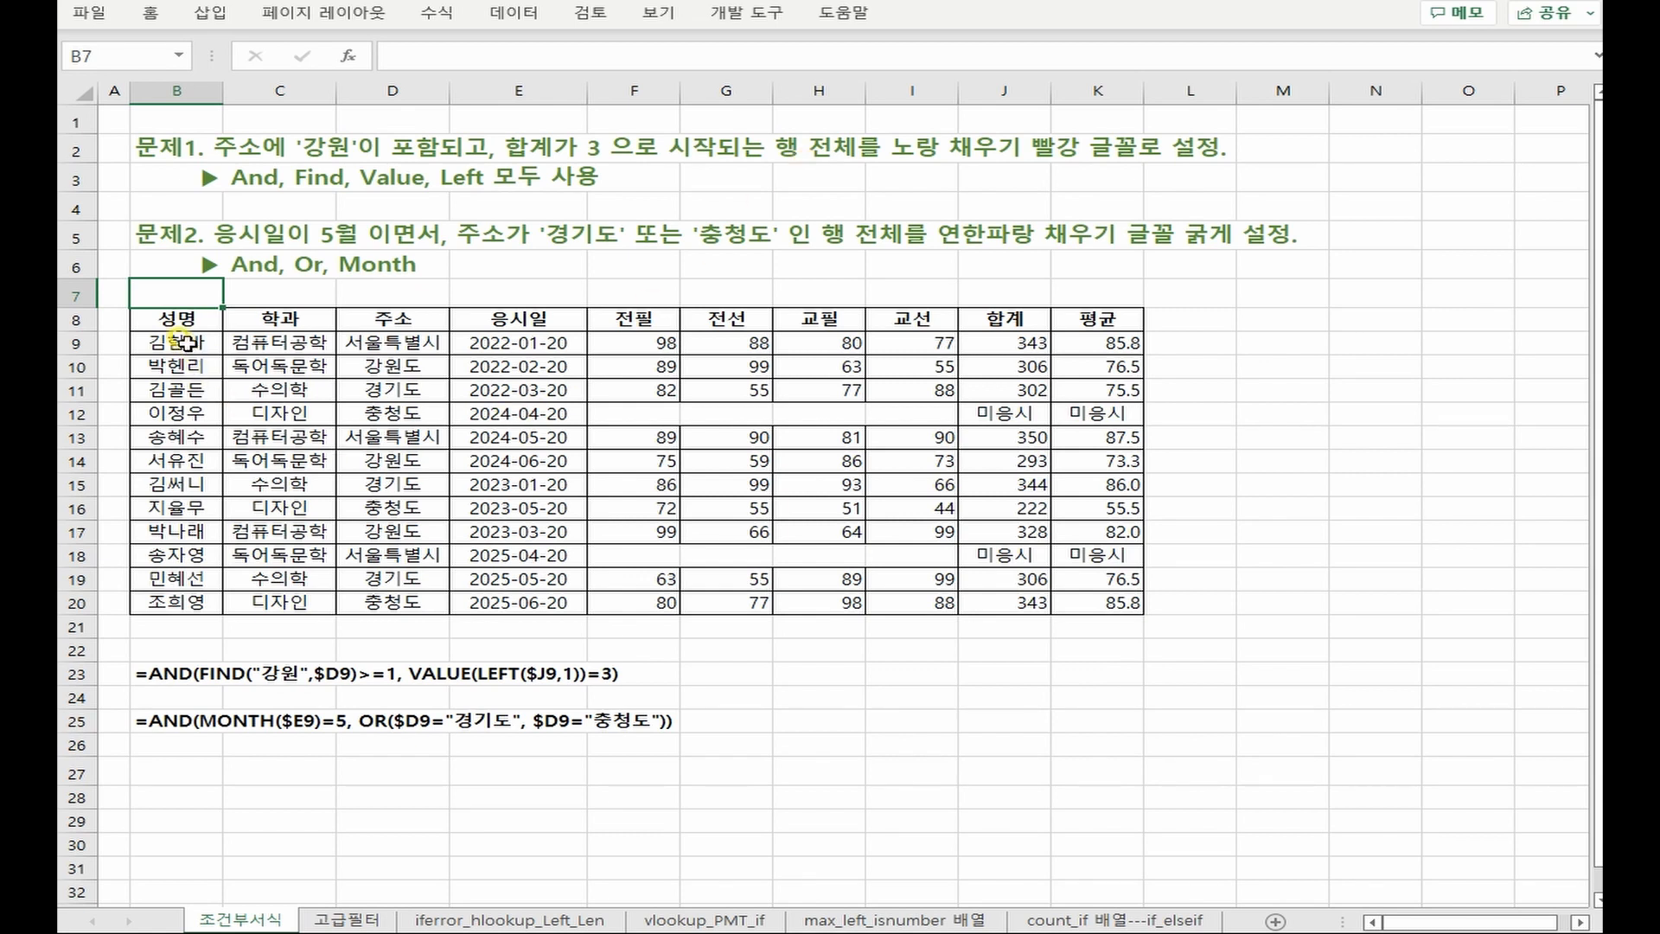
Select the table's data rows B9:K20 without the header row
left_click_drag(186, 343, 1065, 599)
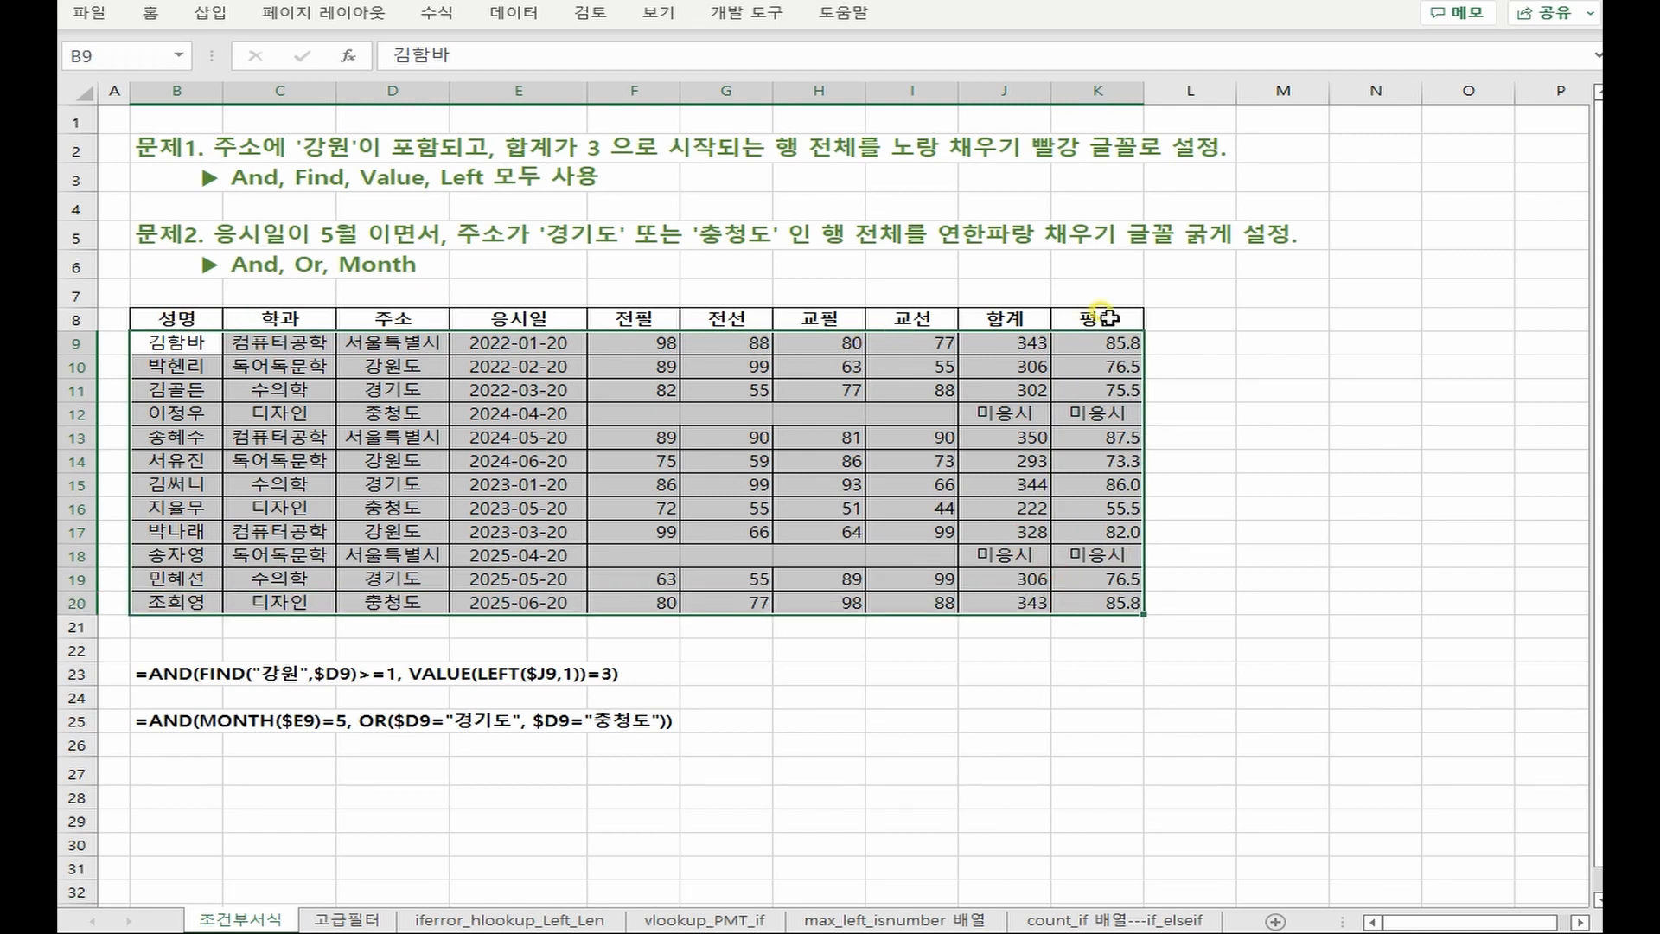
left_click(169, 345)
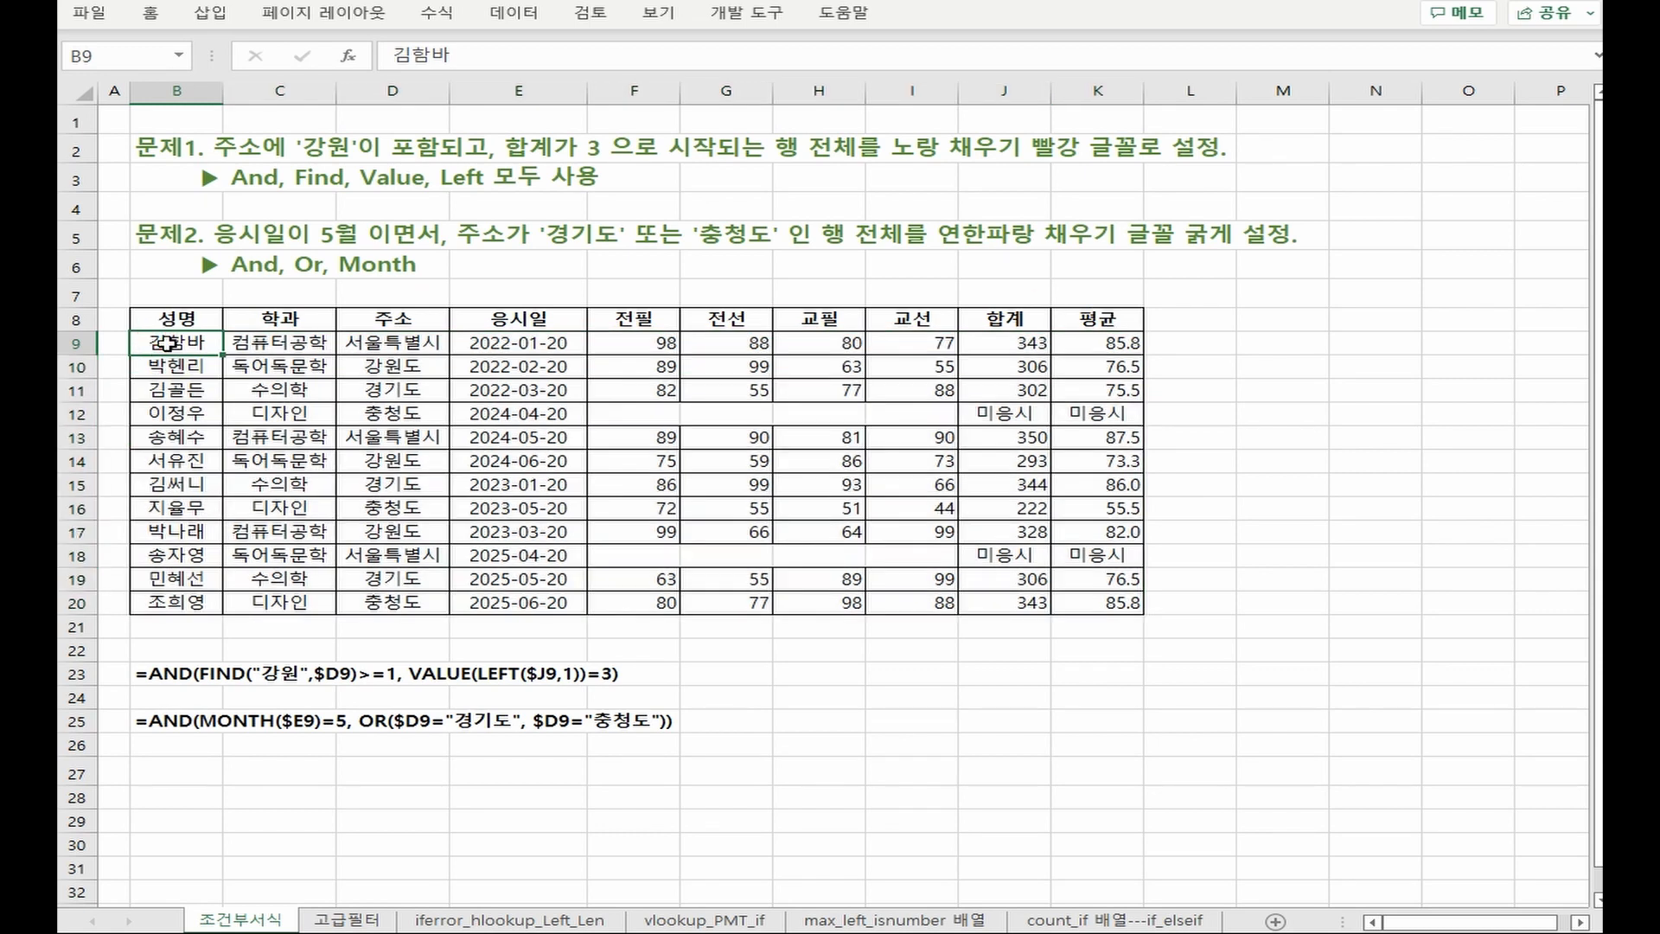
left_click_drag(169, 344, 1080, 606)
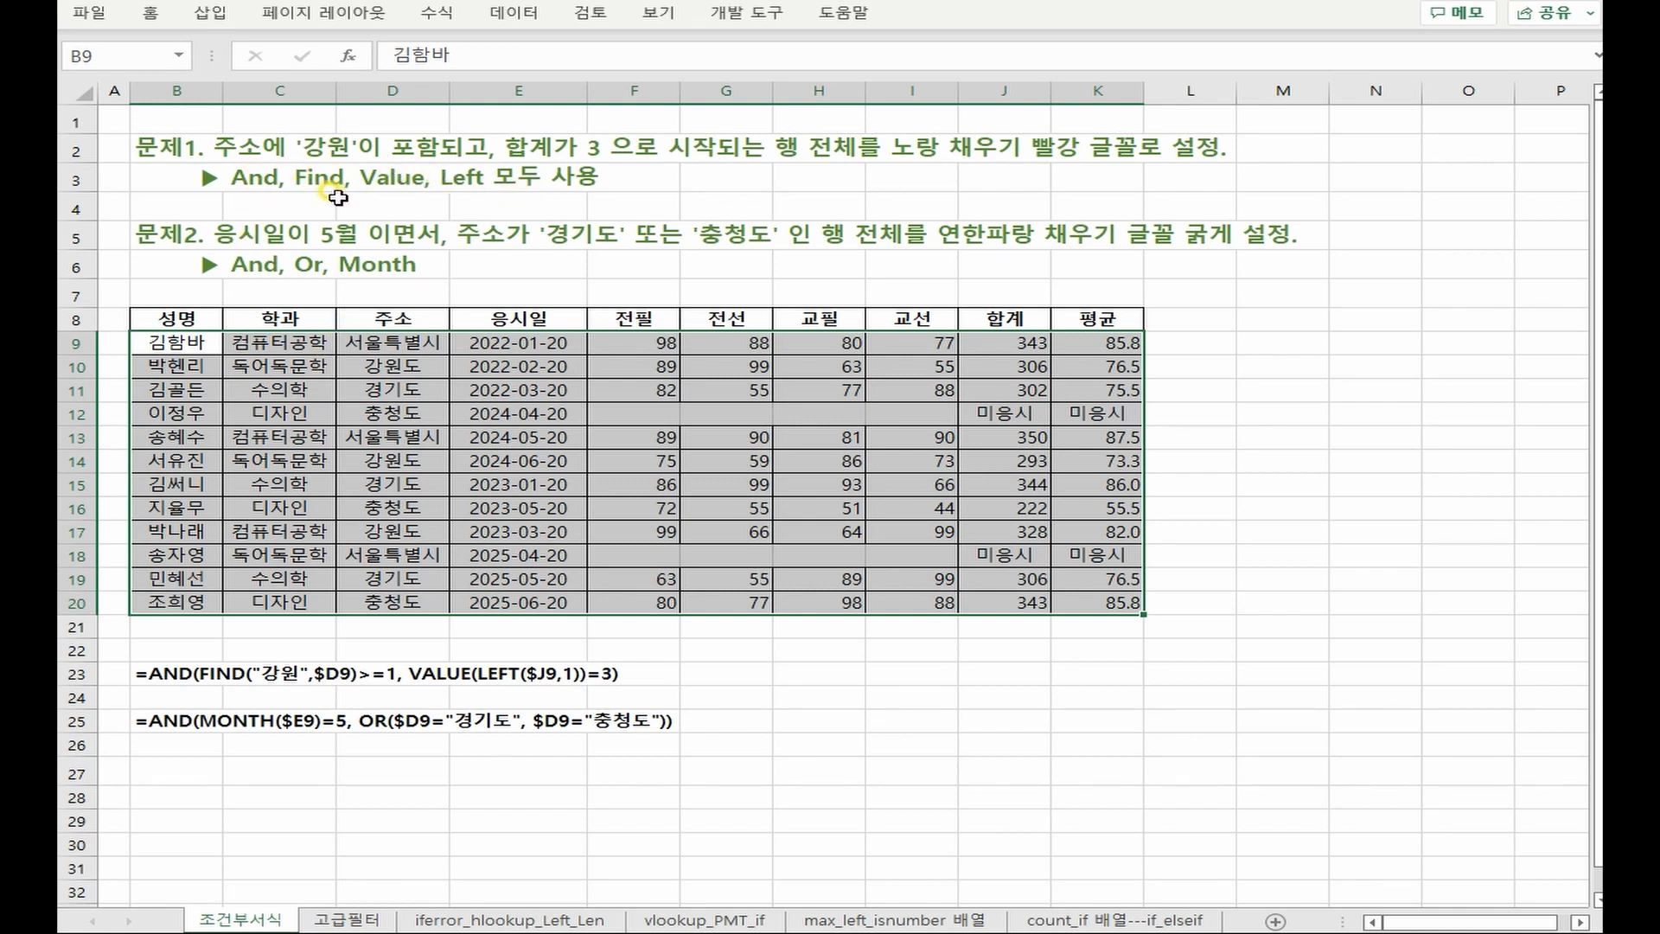
Switch to Notepad and write the first condition after the equals sign: and(find(찾을값, 포함하는 문자열)>=1
key("alt+Tab")
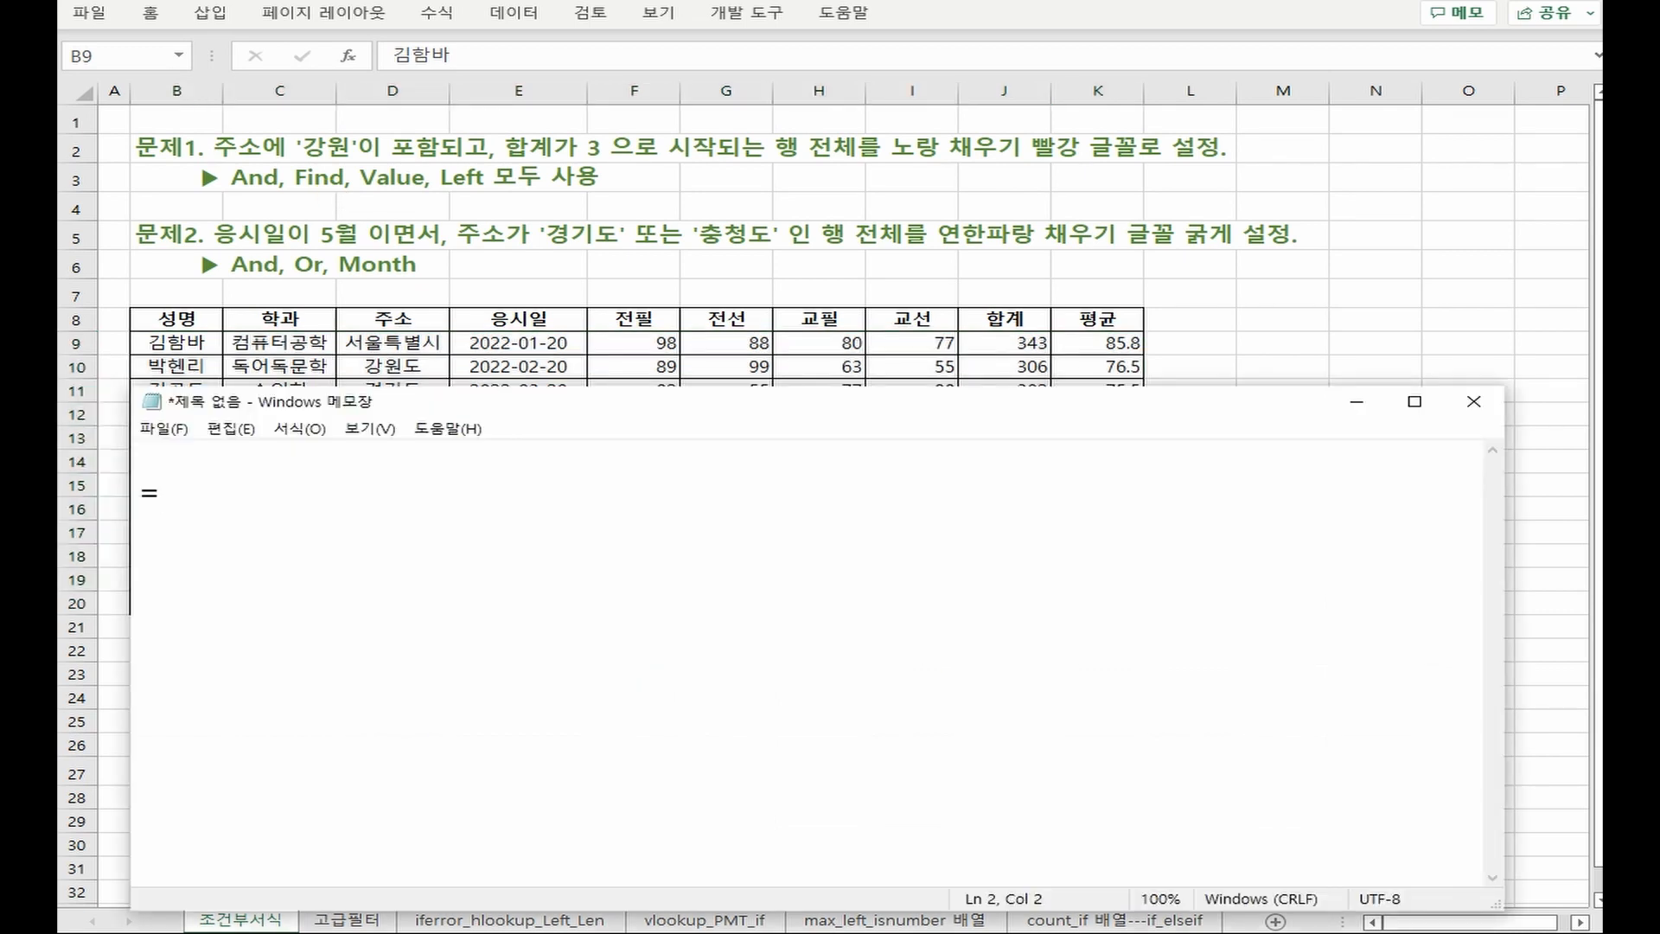
type("and(")
type("find(찾을값")
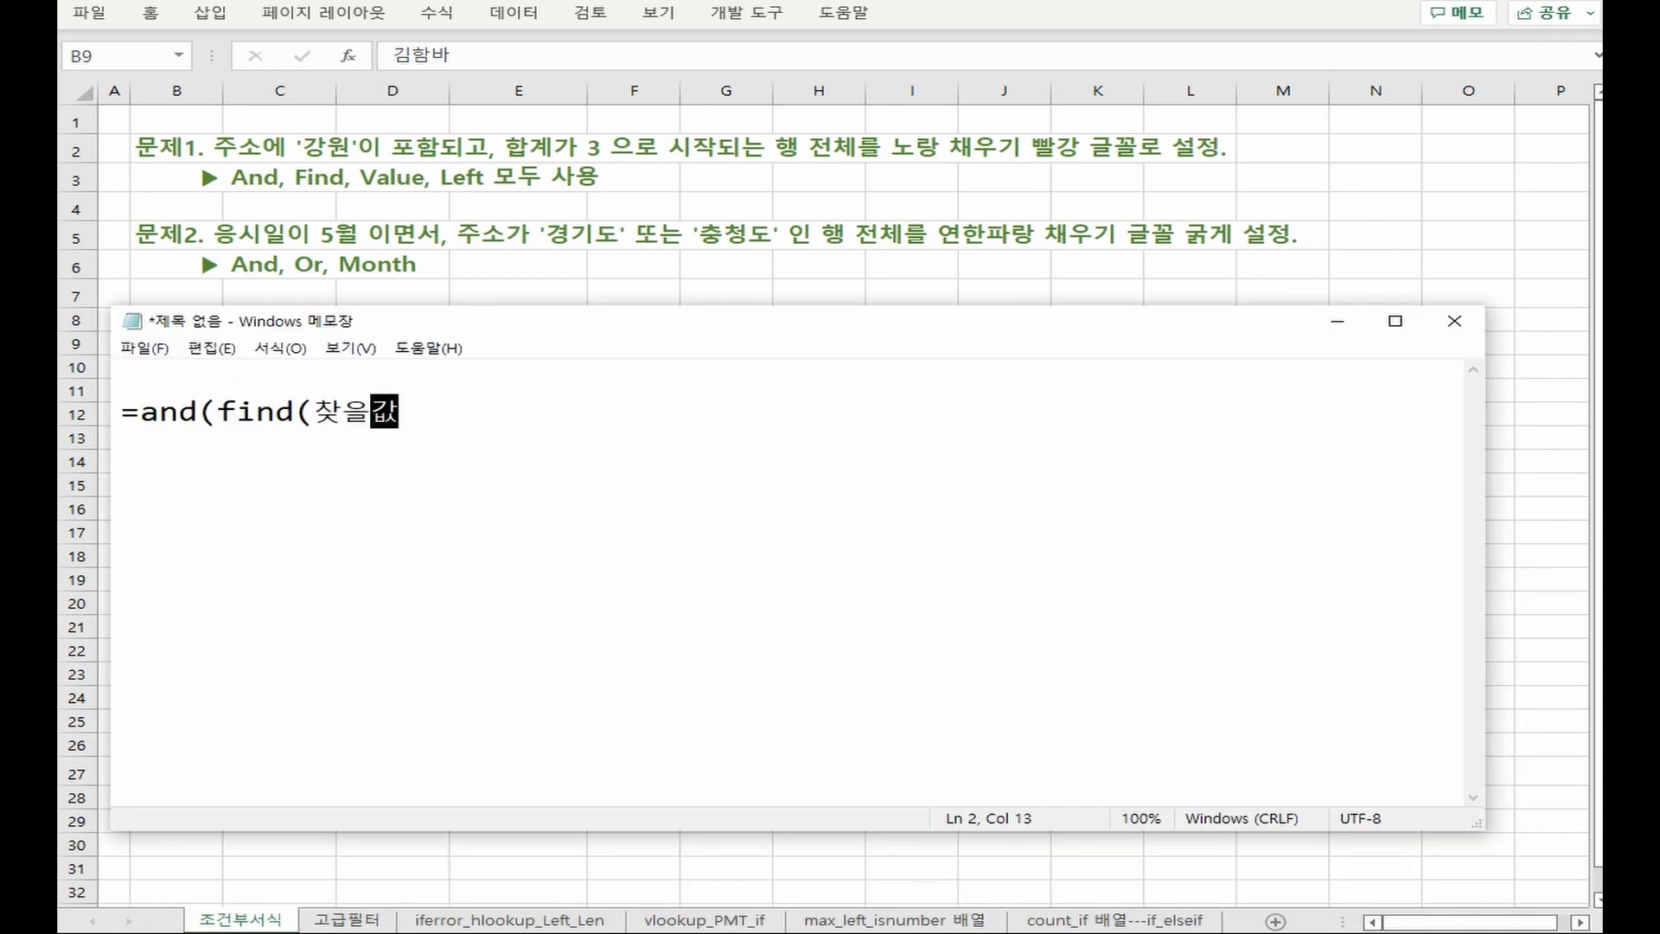
type(", 포함하는 문자열)")
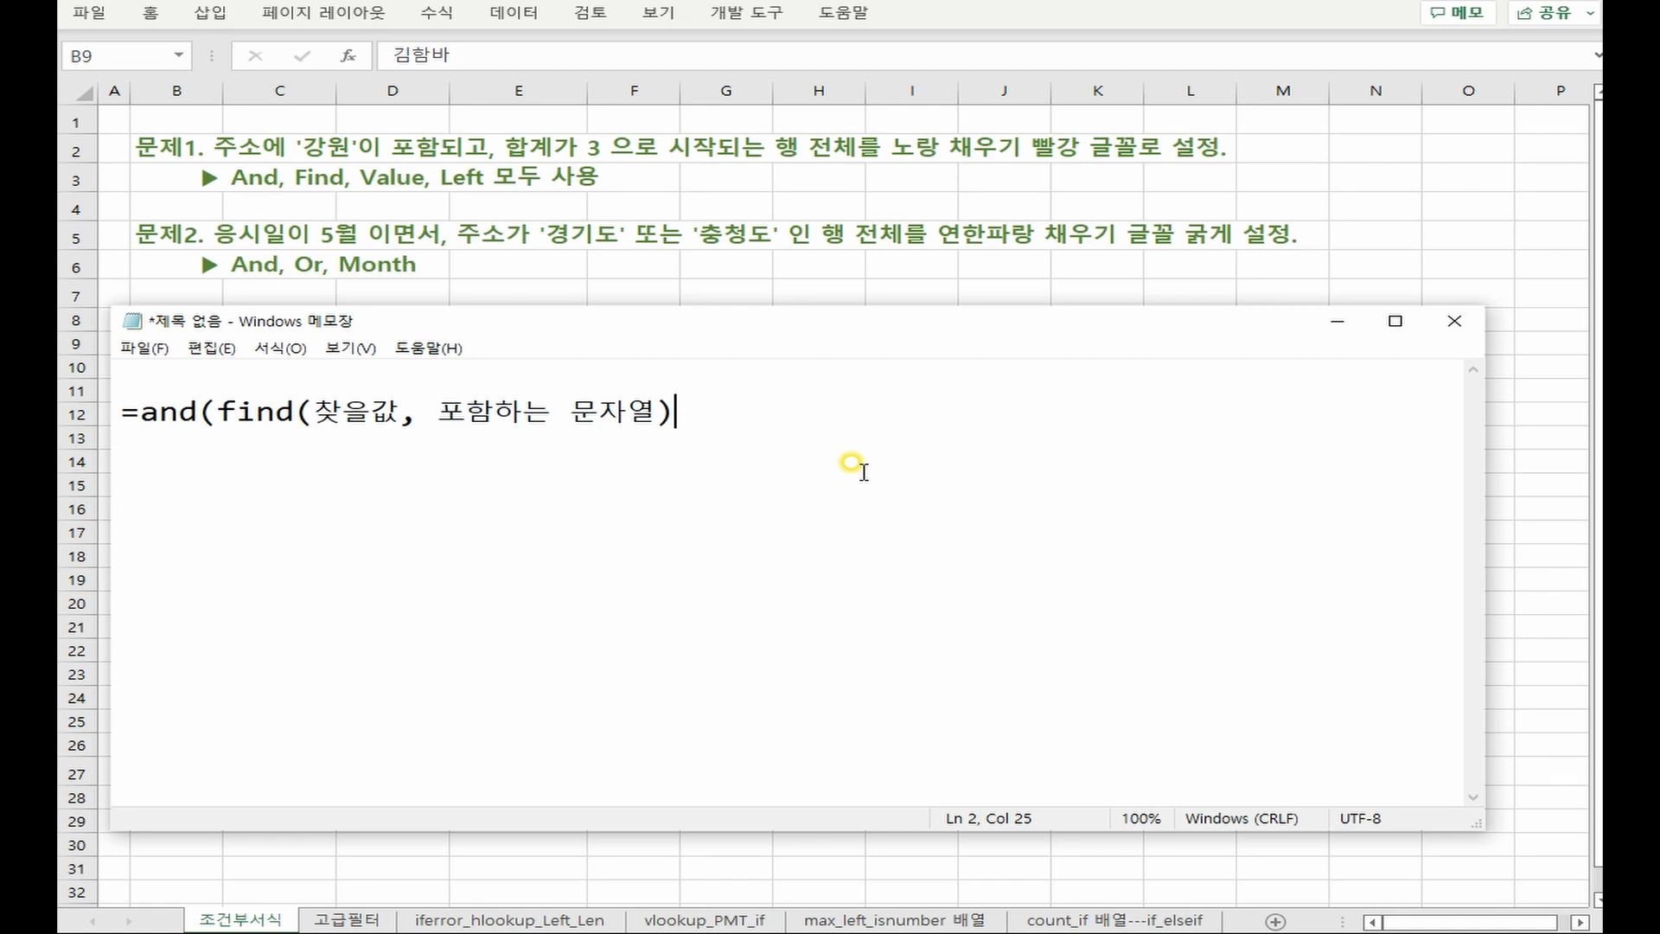
type(">=1")
Add the second condition to the formula outline as left(문자열,가져올개수)=3
type(", left(")
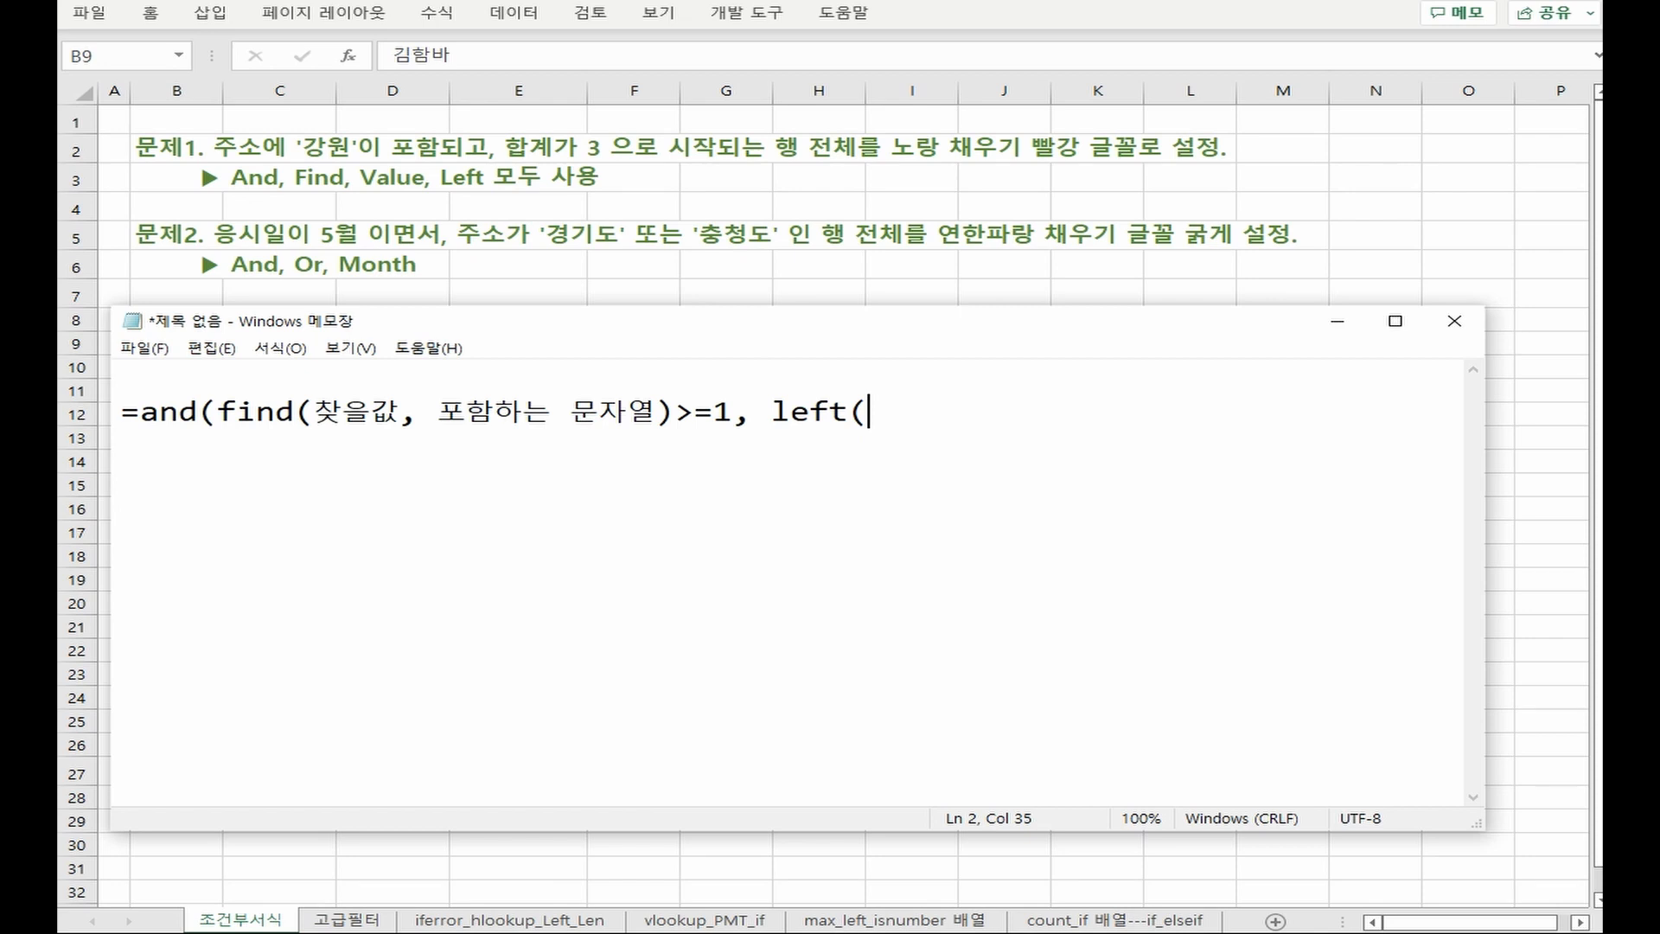
type("문자열,가져올개수)")
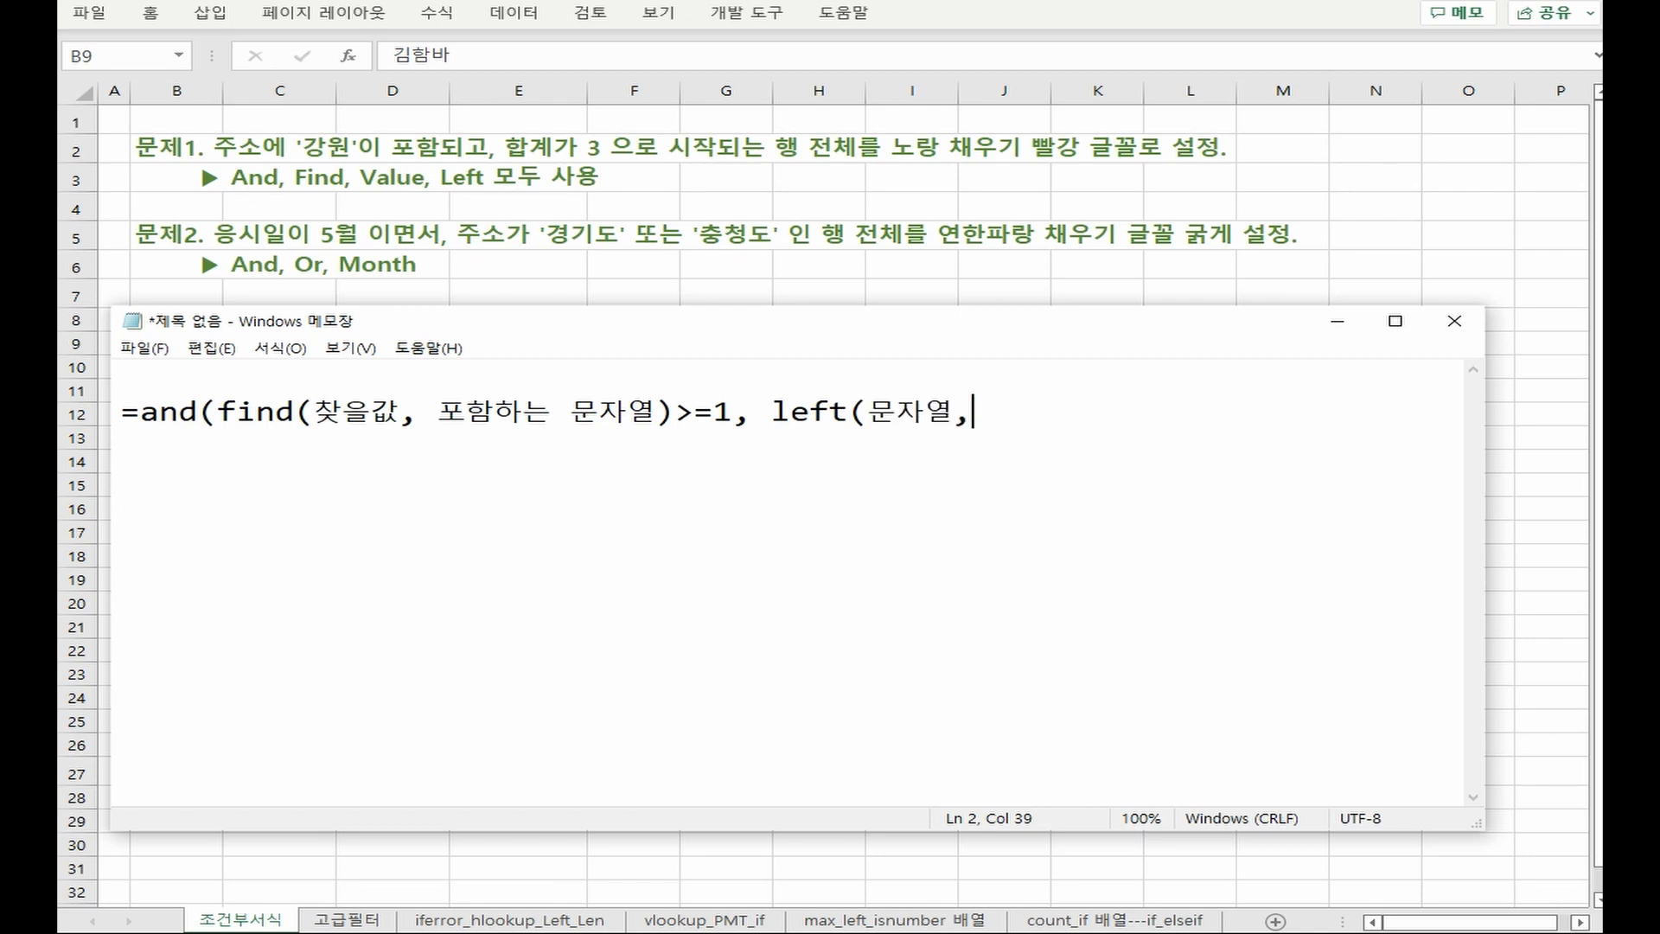
left_click(1163, 409)
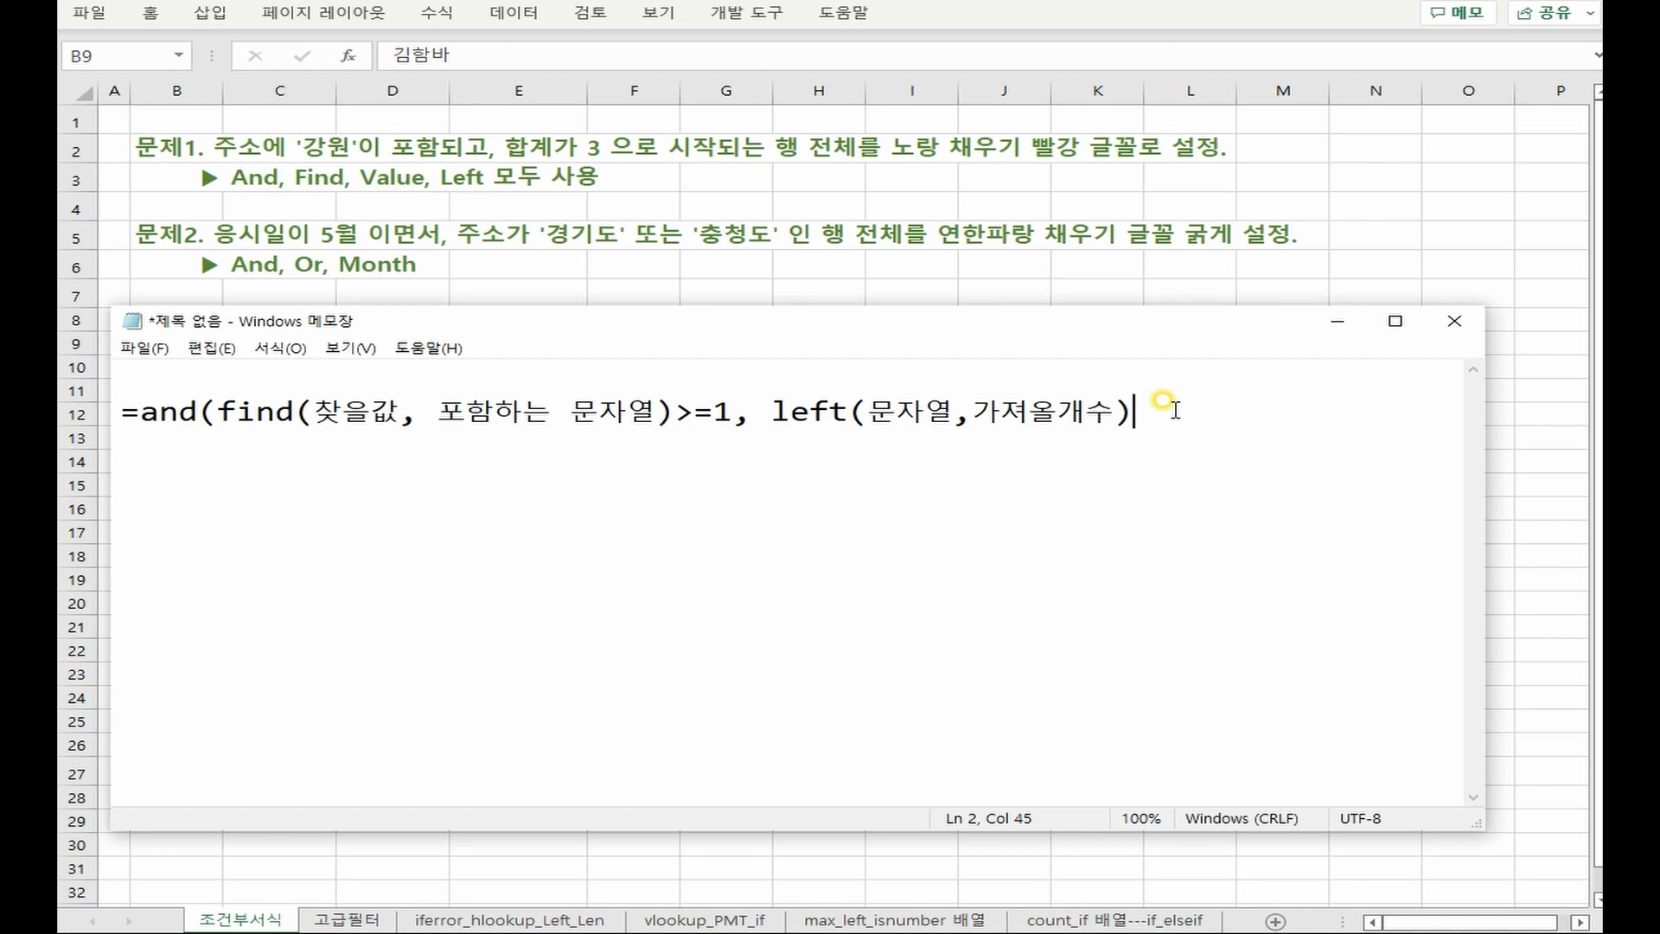
type("=3")
type("\"")
key("Left")
key("Left")
type("\"")
key("BackSpace")
key("BackSpace")
Wrap the LEFT function in value( ) and close the AND function, giving value(left(문자열,가져올개수))=3)
left_click(772, 413)
type("value(")
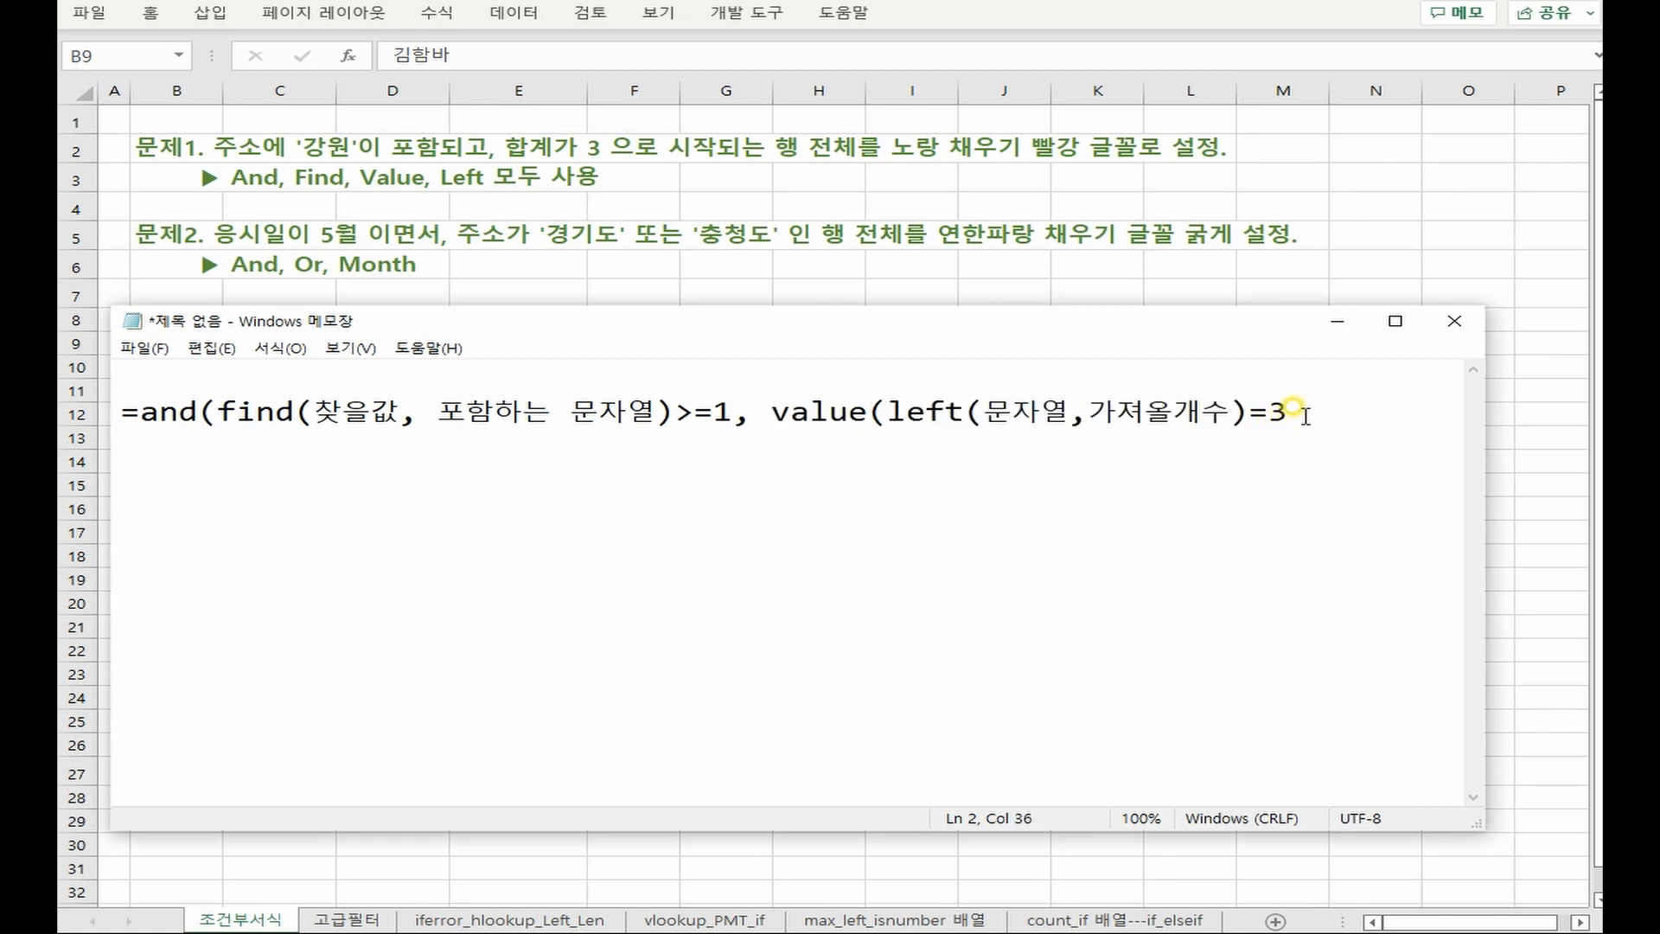
left_click(1305, 415)
type(")")
key("BackSpace")
left_click(1251, 414)
type(")")
left_click(1407, 494)
type(")")
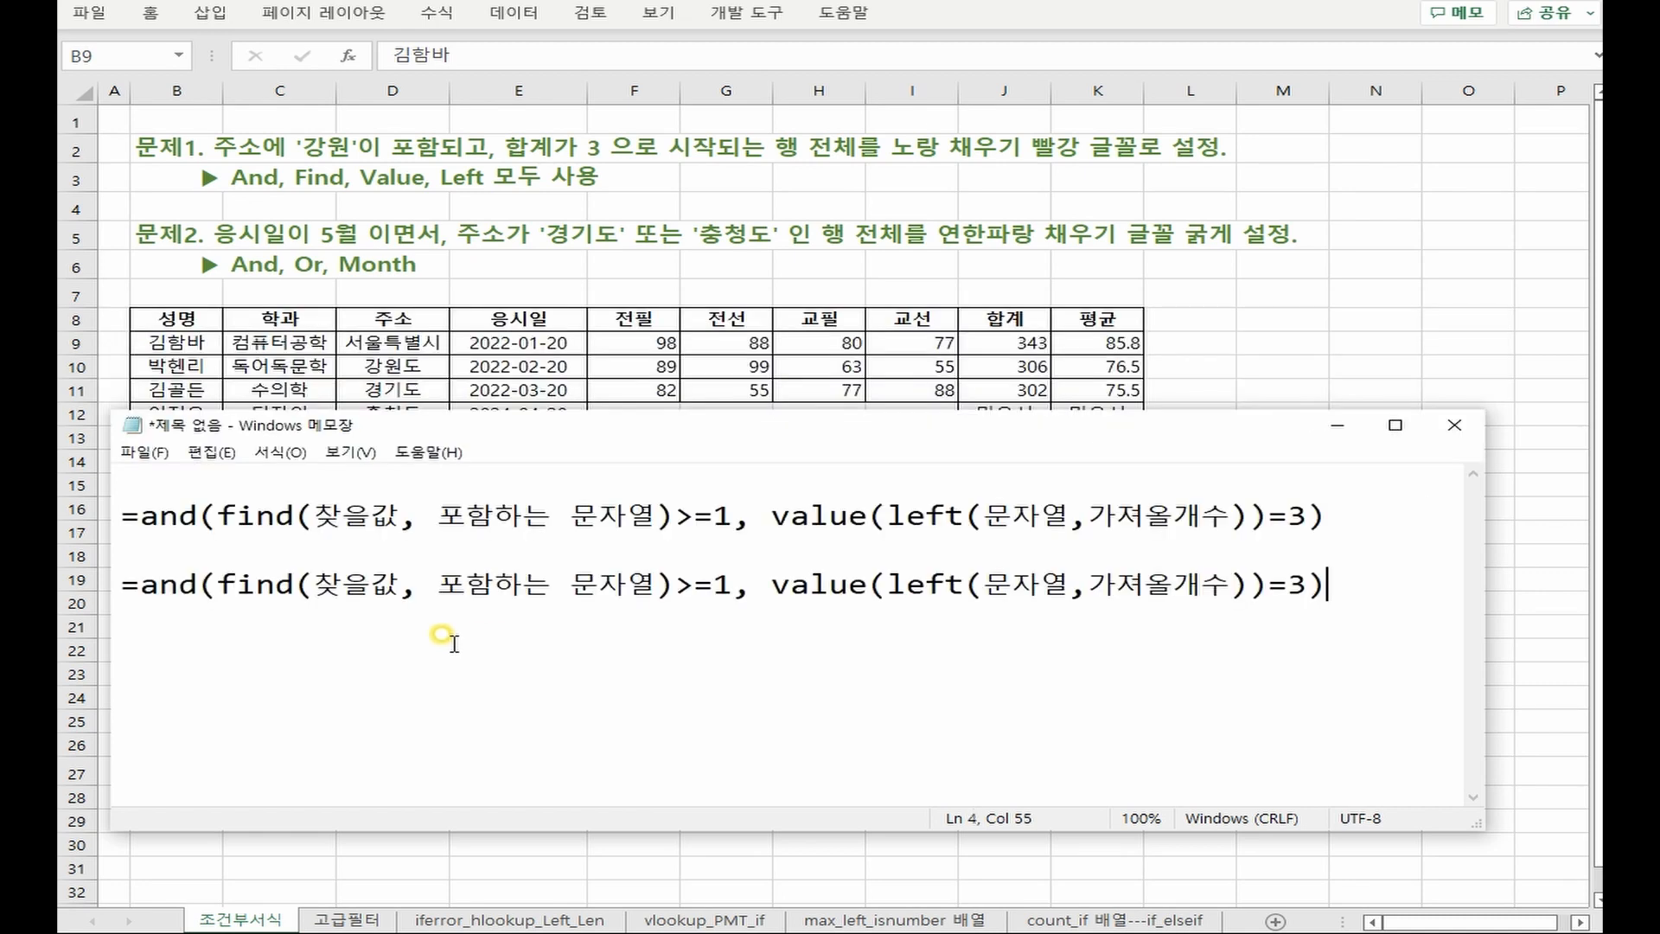
In the formula's second copy, replace the FIND arguments with "강원" and the column-locked reference $D9
left_click(307, 616)
left_click_drag(313, 584, 387, 578)
type("\"")
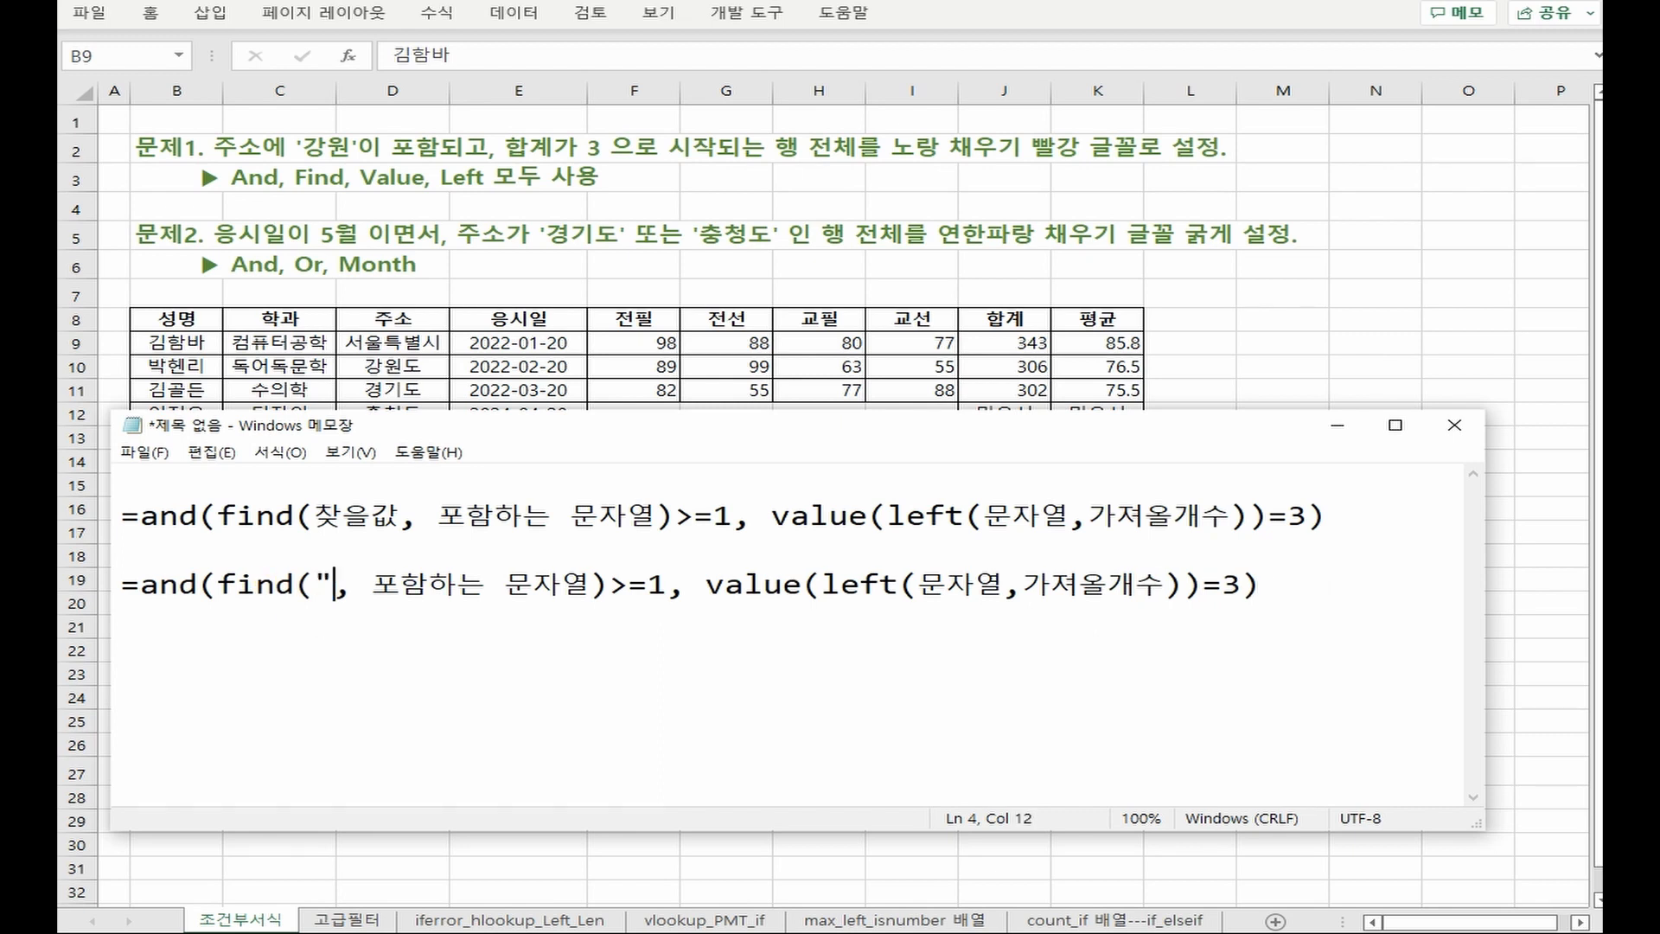
type("강원\"")
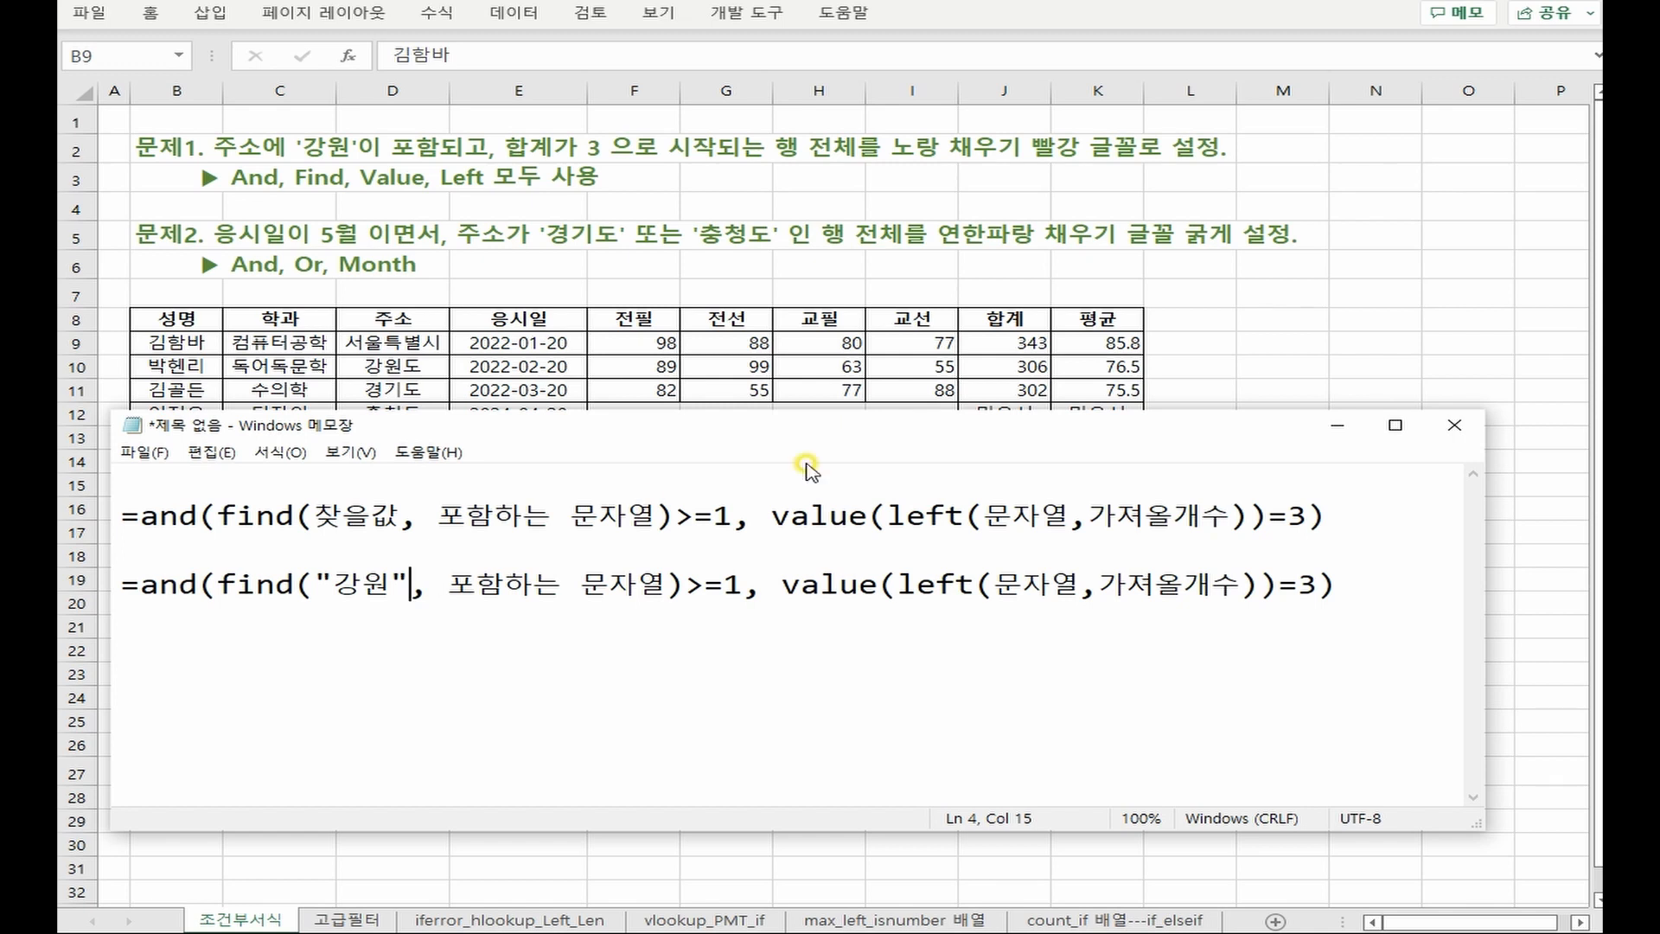
left_click_drag(448, 584, 657, 595)
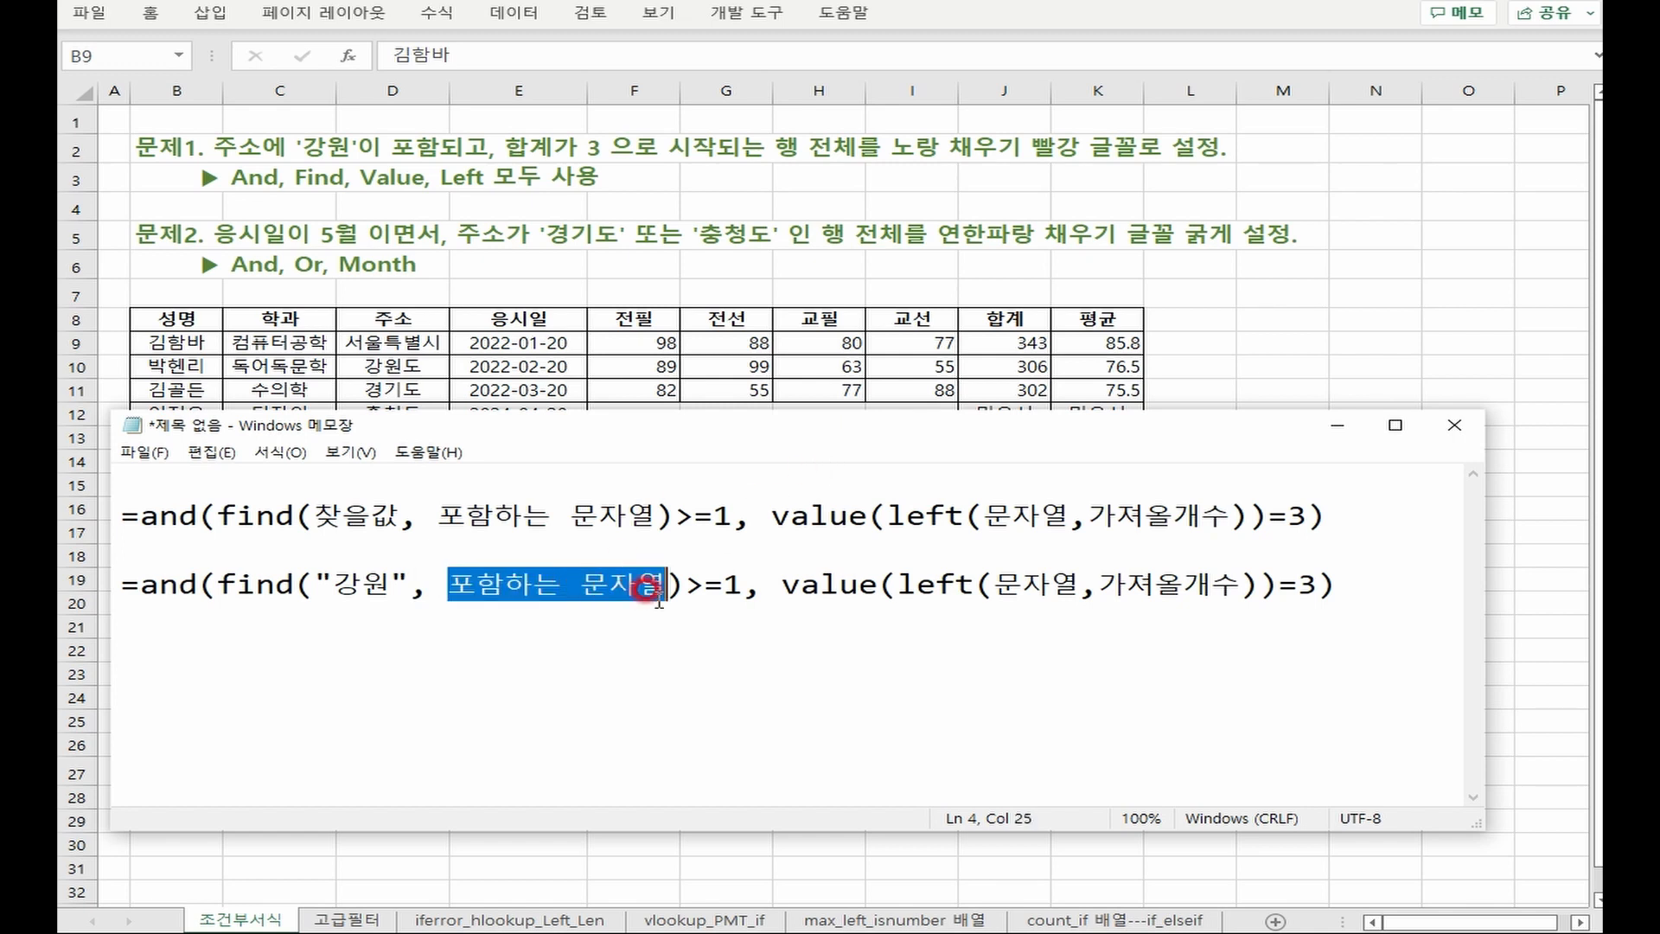
type("D9")
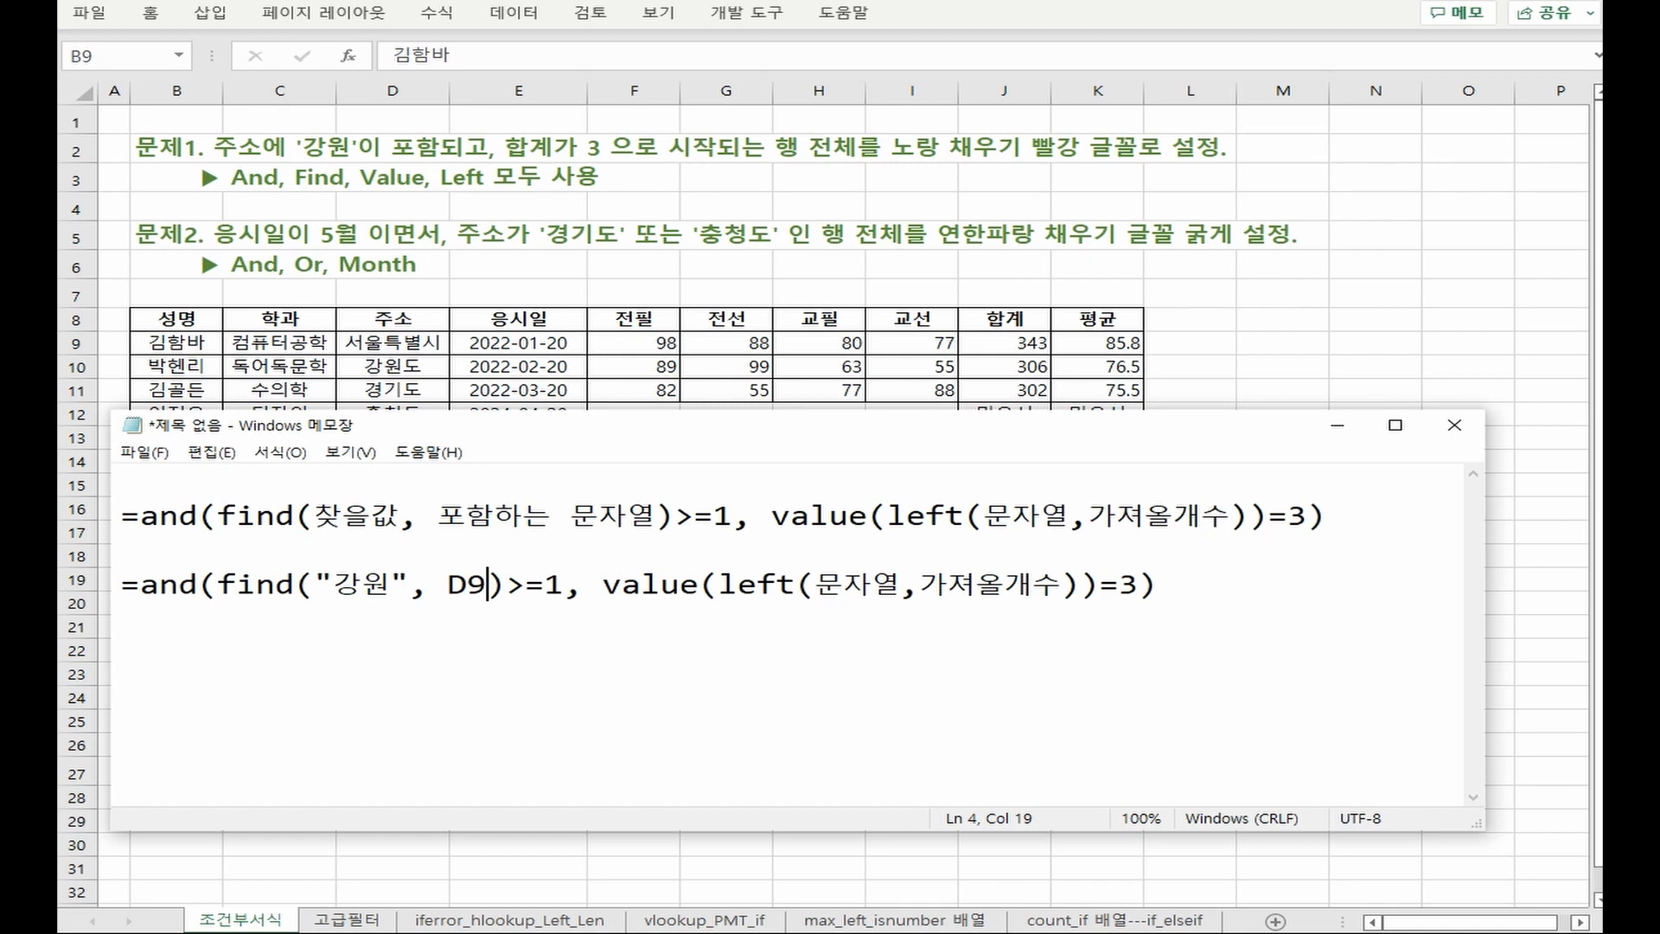
left_click(449, 588)
type("$")
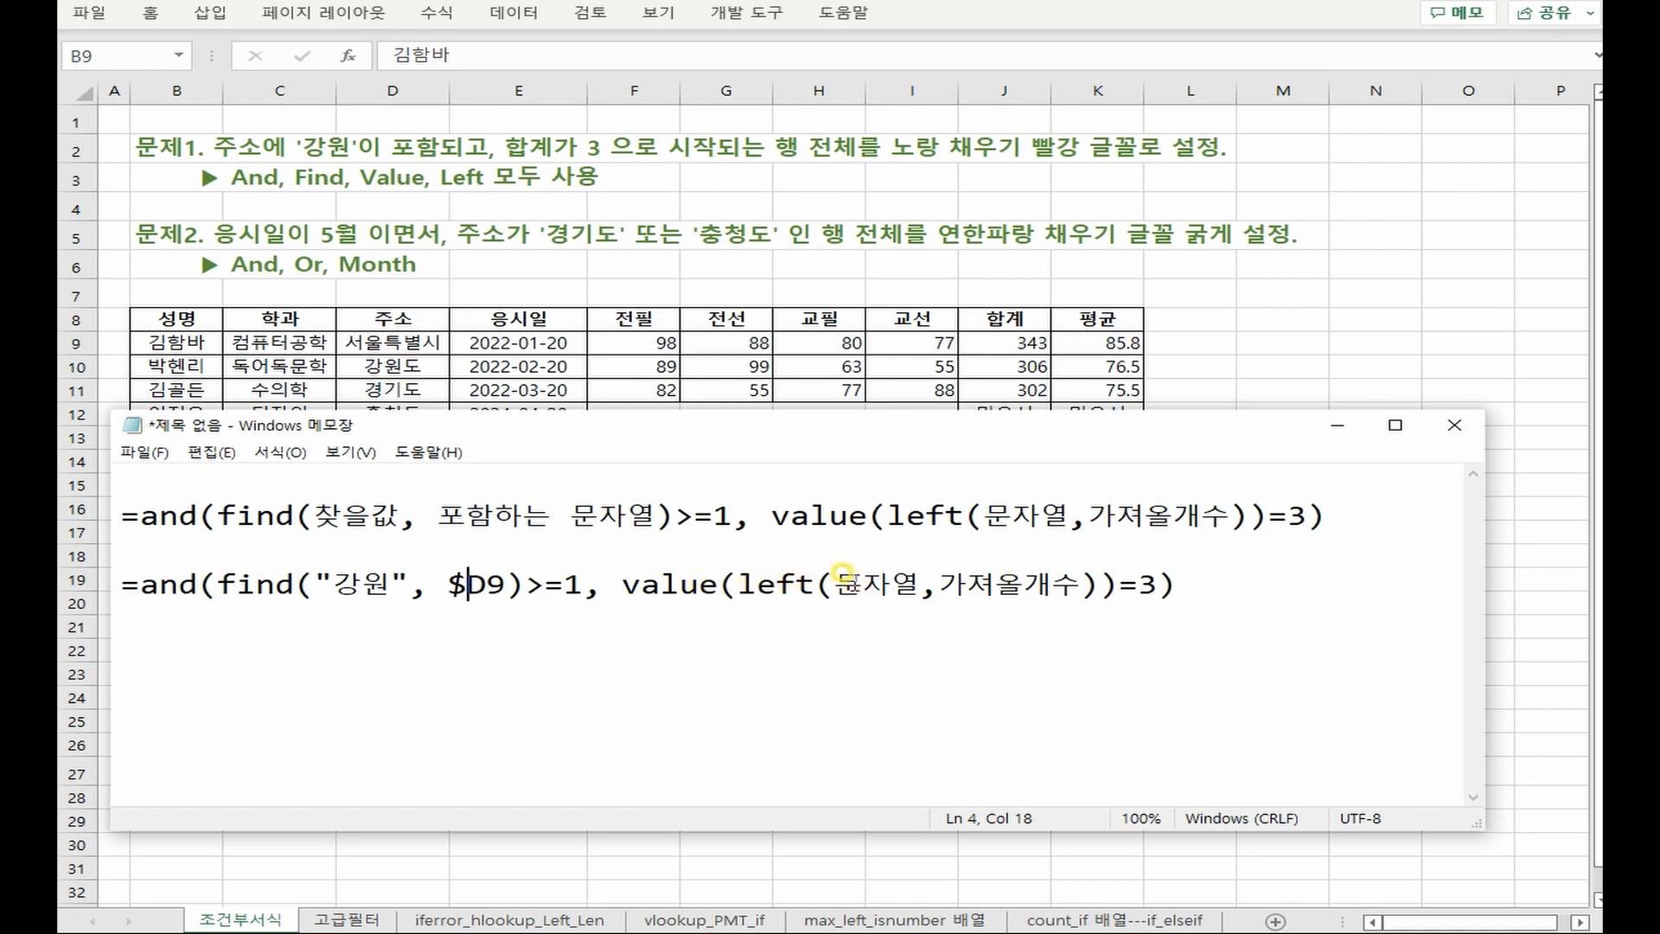
Replace the LEFT arguments in the second copy with the column-locked reference $j9 and a character count of 1
left_click_drag(862, 584, 899, 577)
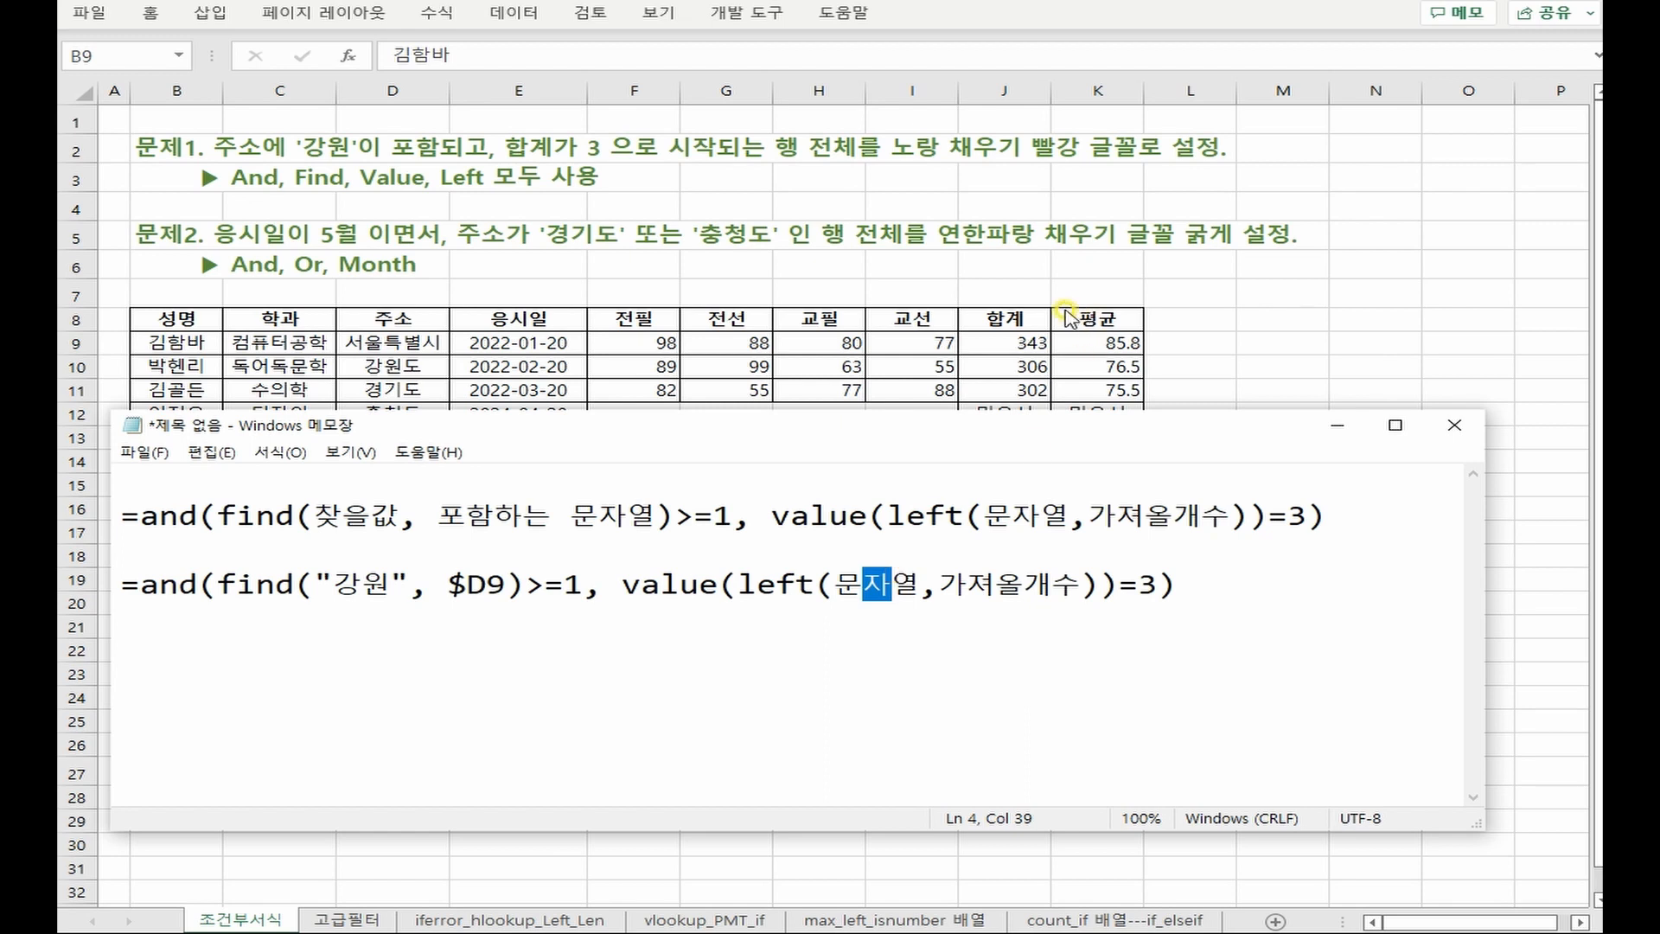
type("j9")
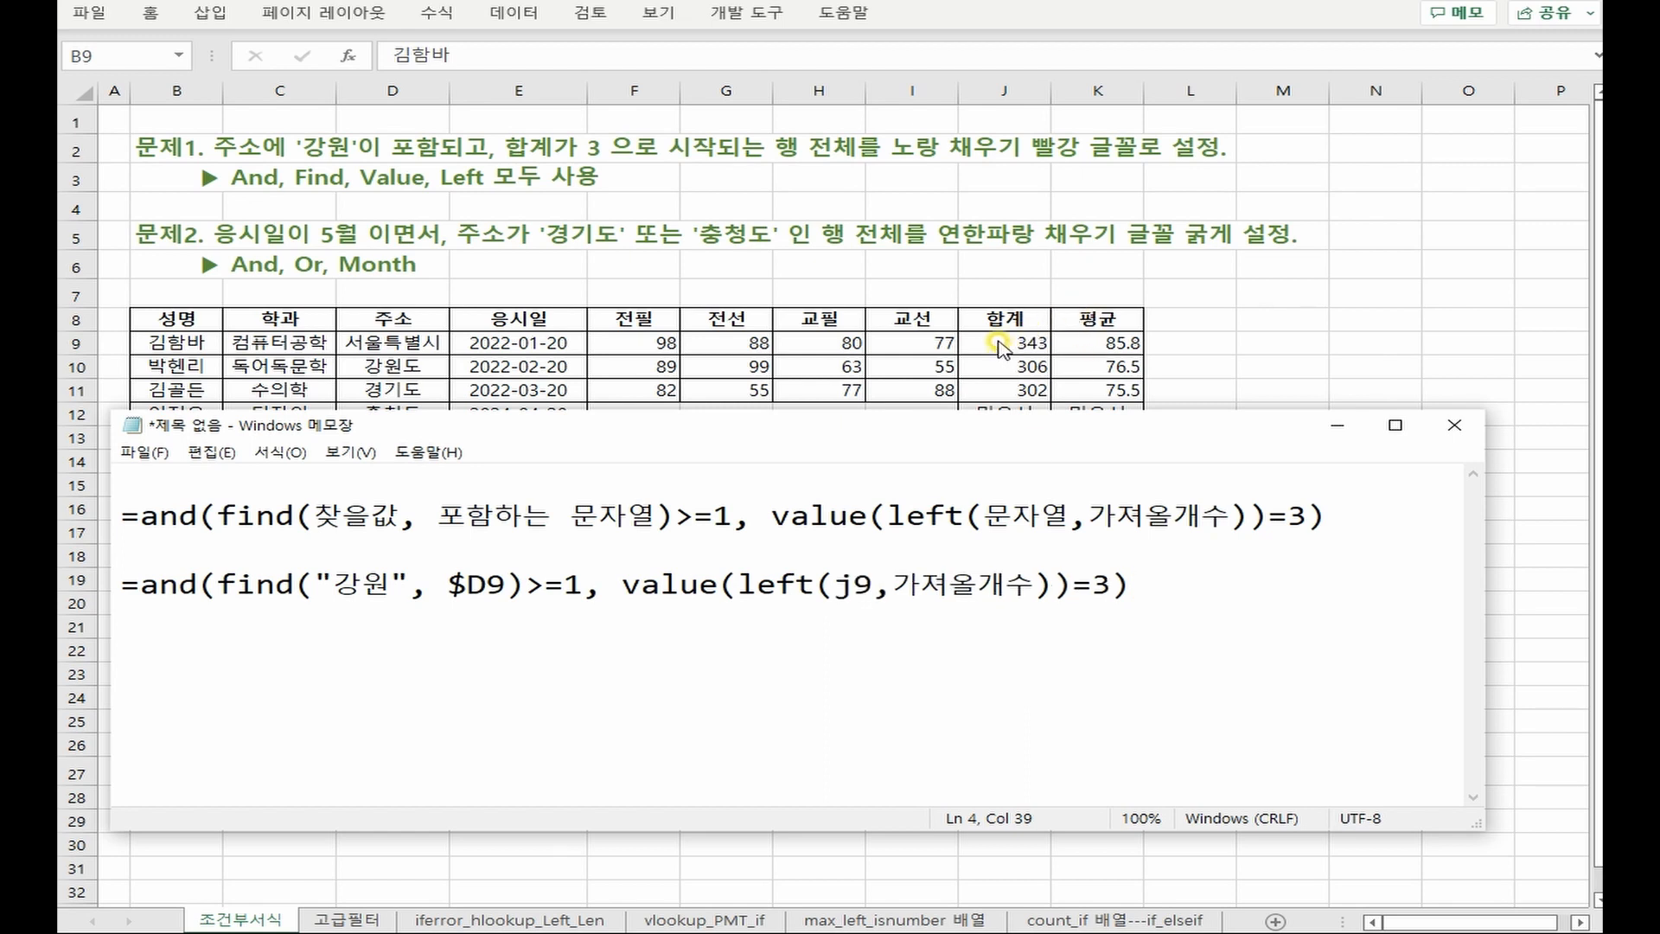
key("Left")
key("Left")
type("$")
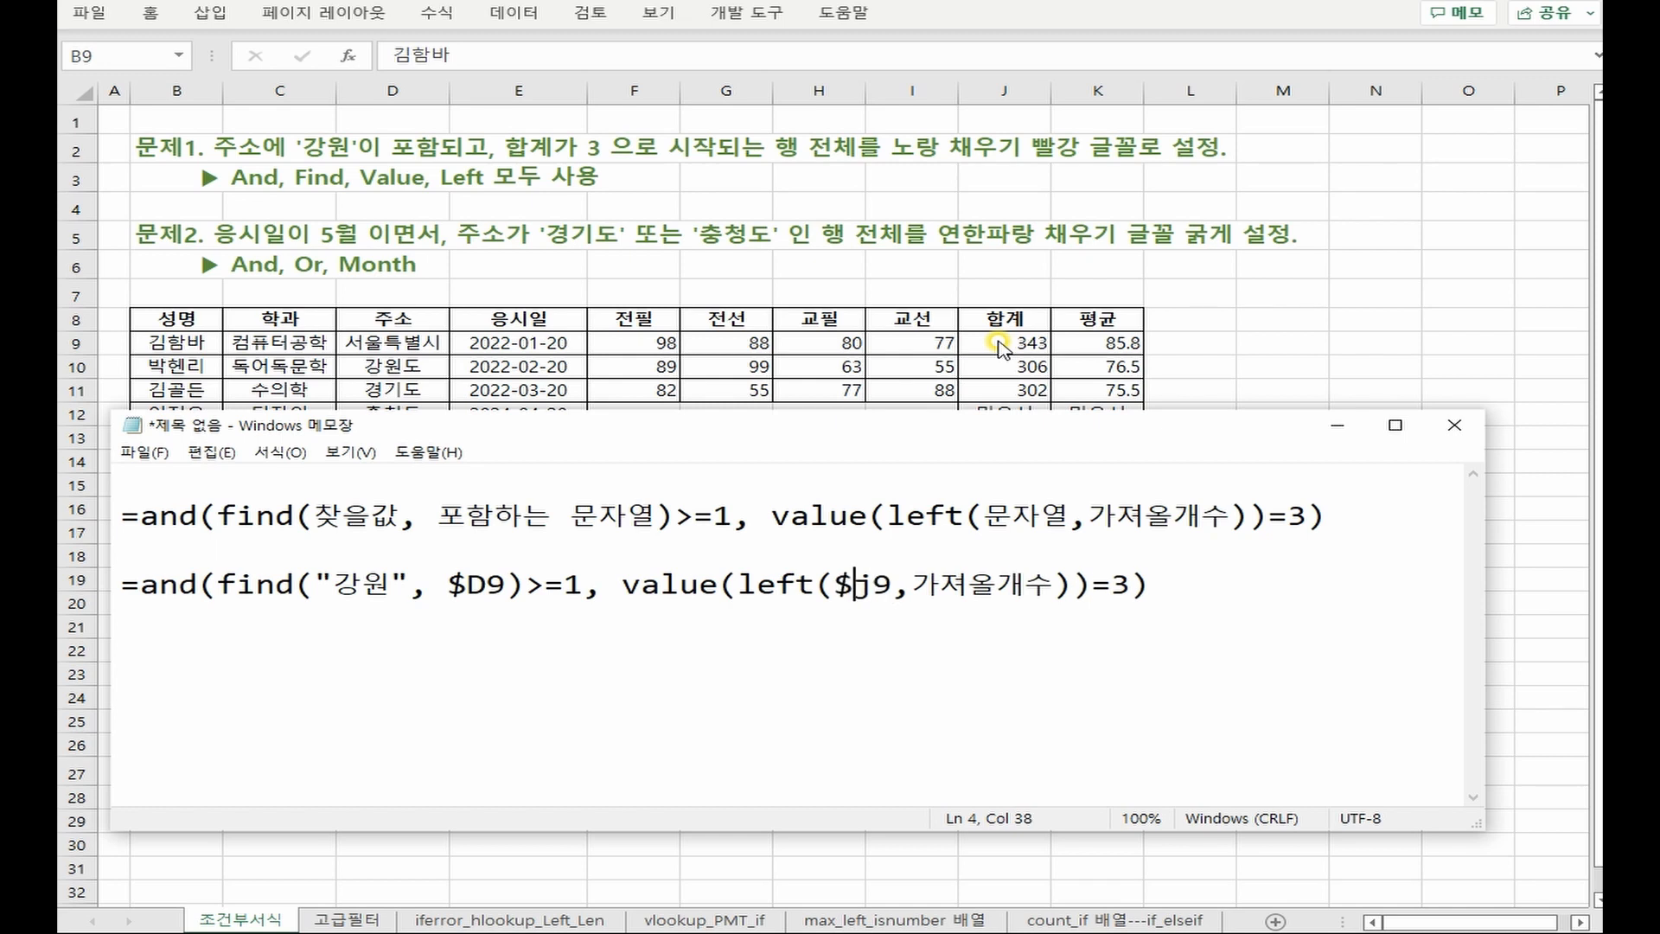
left_click_drag(912, 585, 1053, 584)
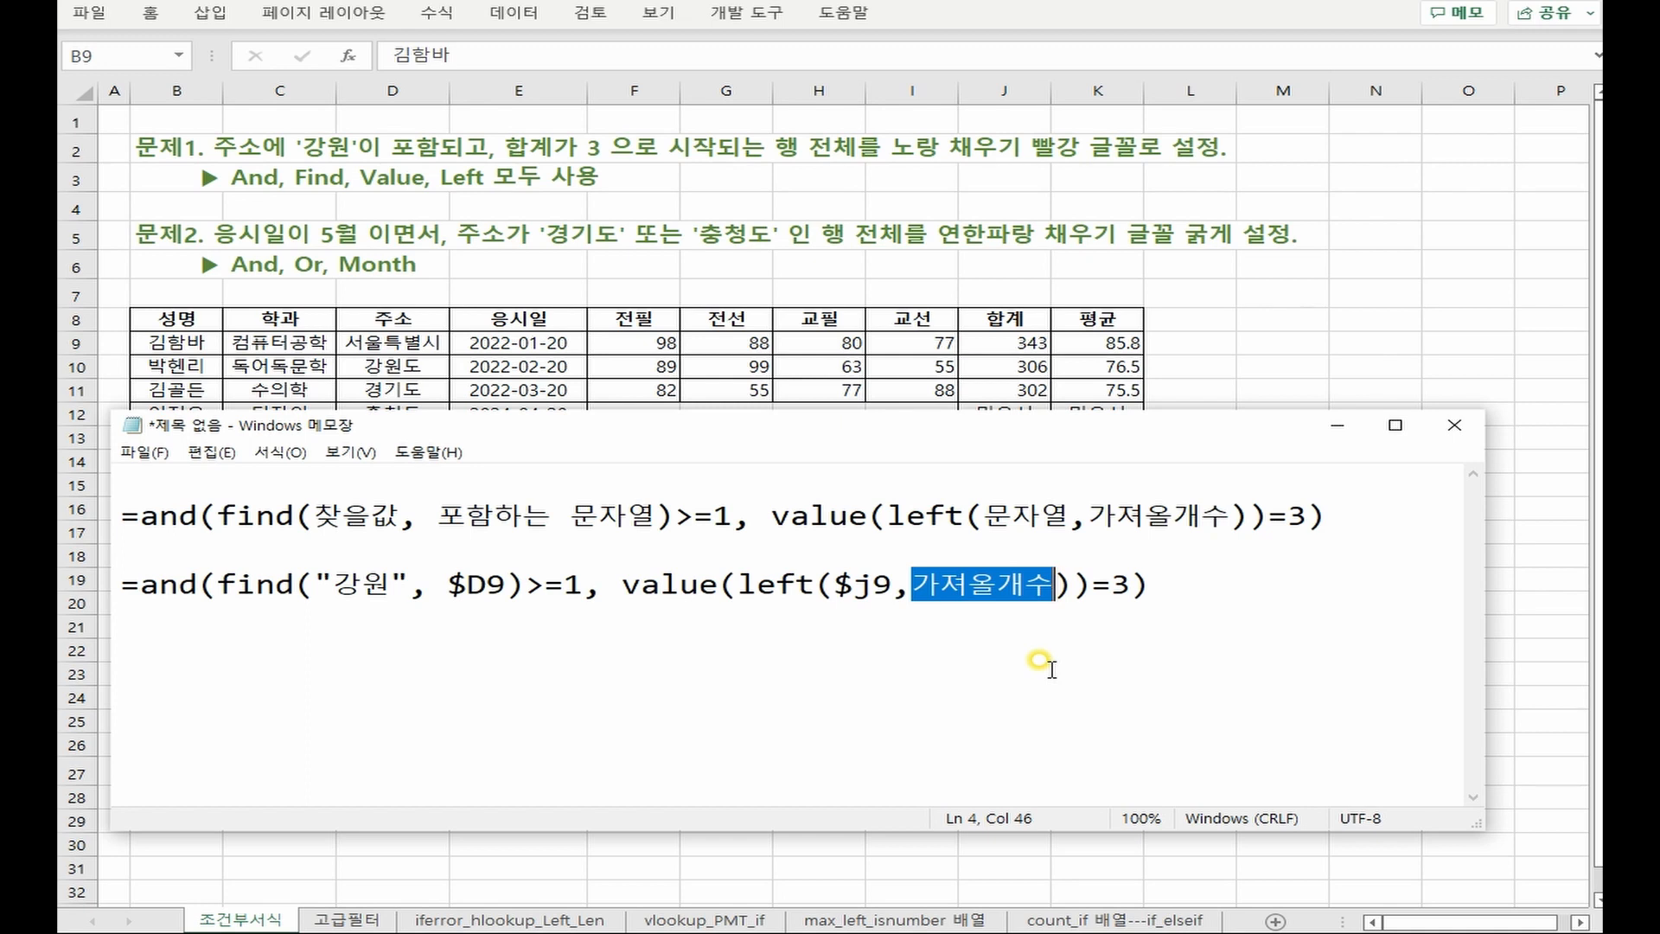
type("1")
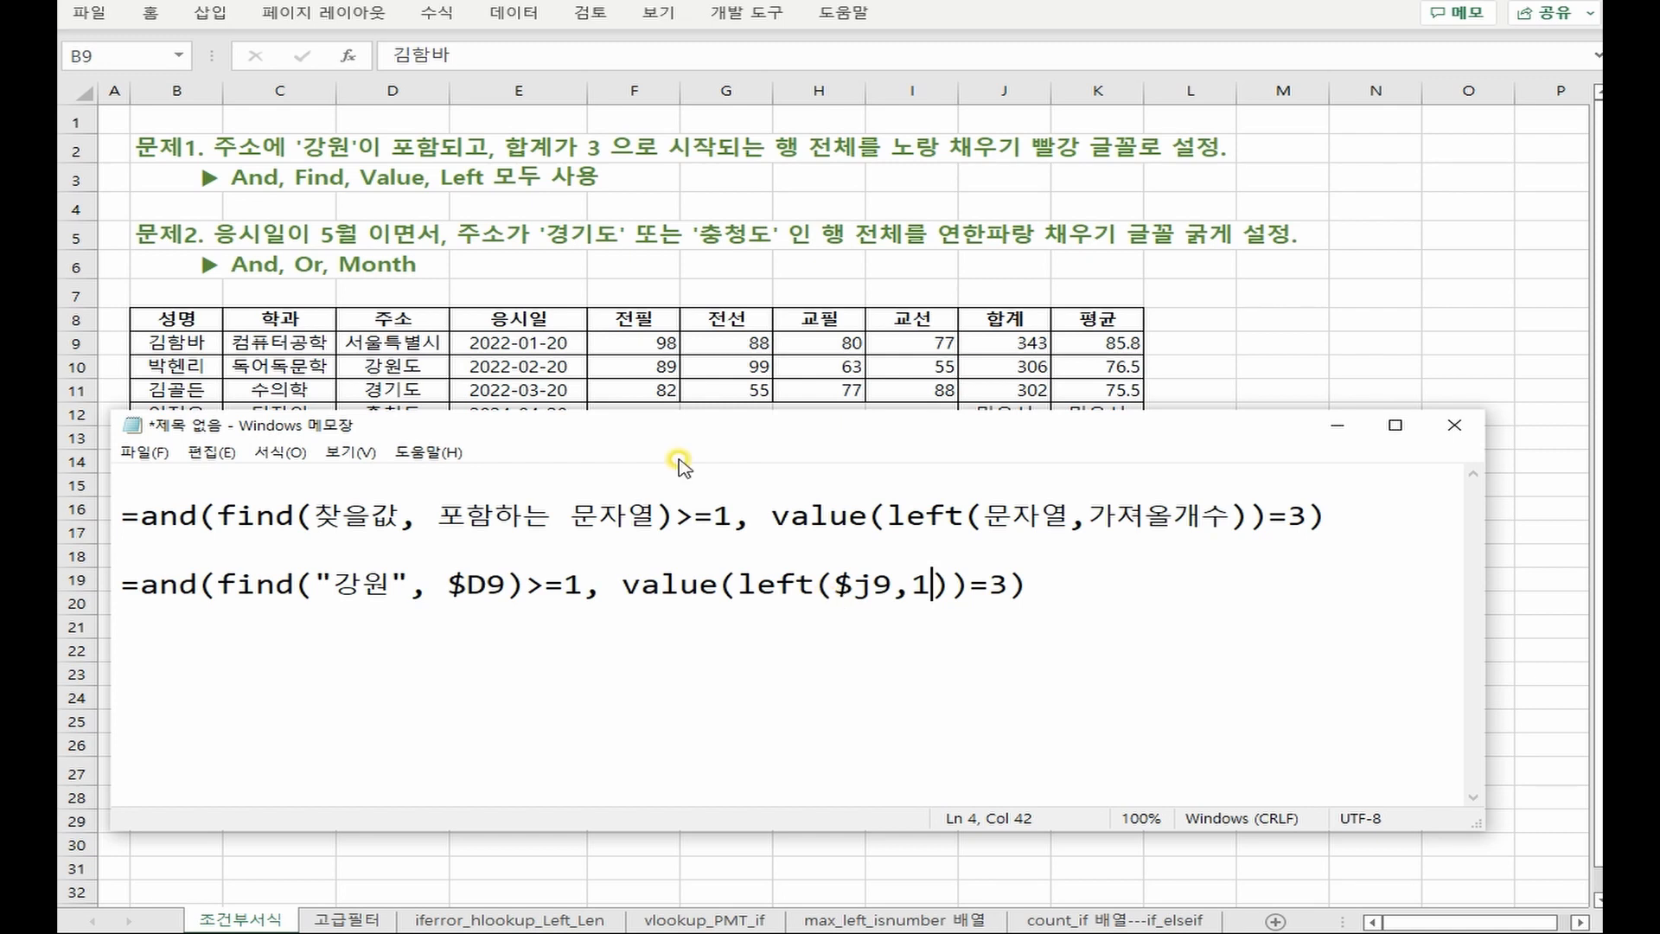
Back in Excel, start a new conditional formatting rule for B9:K20 that uses a formula to determine the cells to format
left_click(197, 361)
left_click_drag(169, 318, 1081, 596)
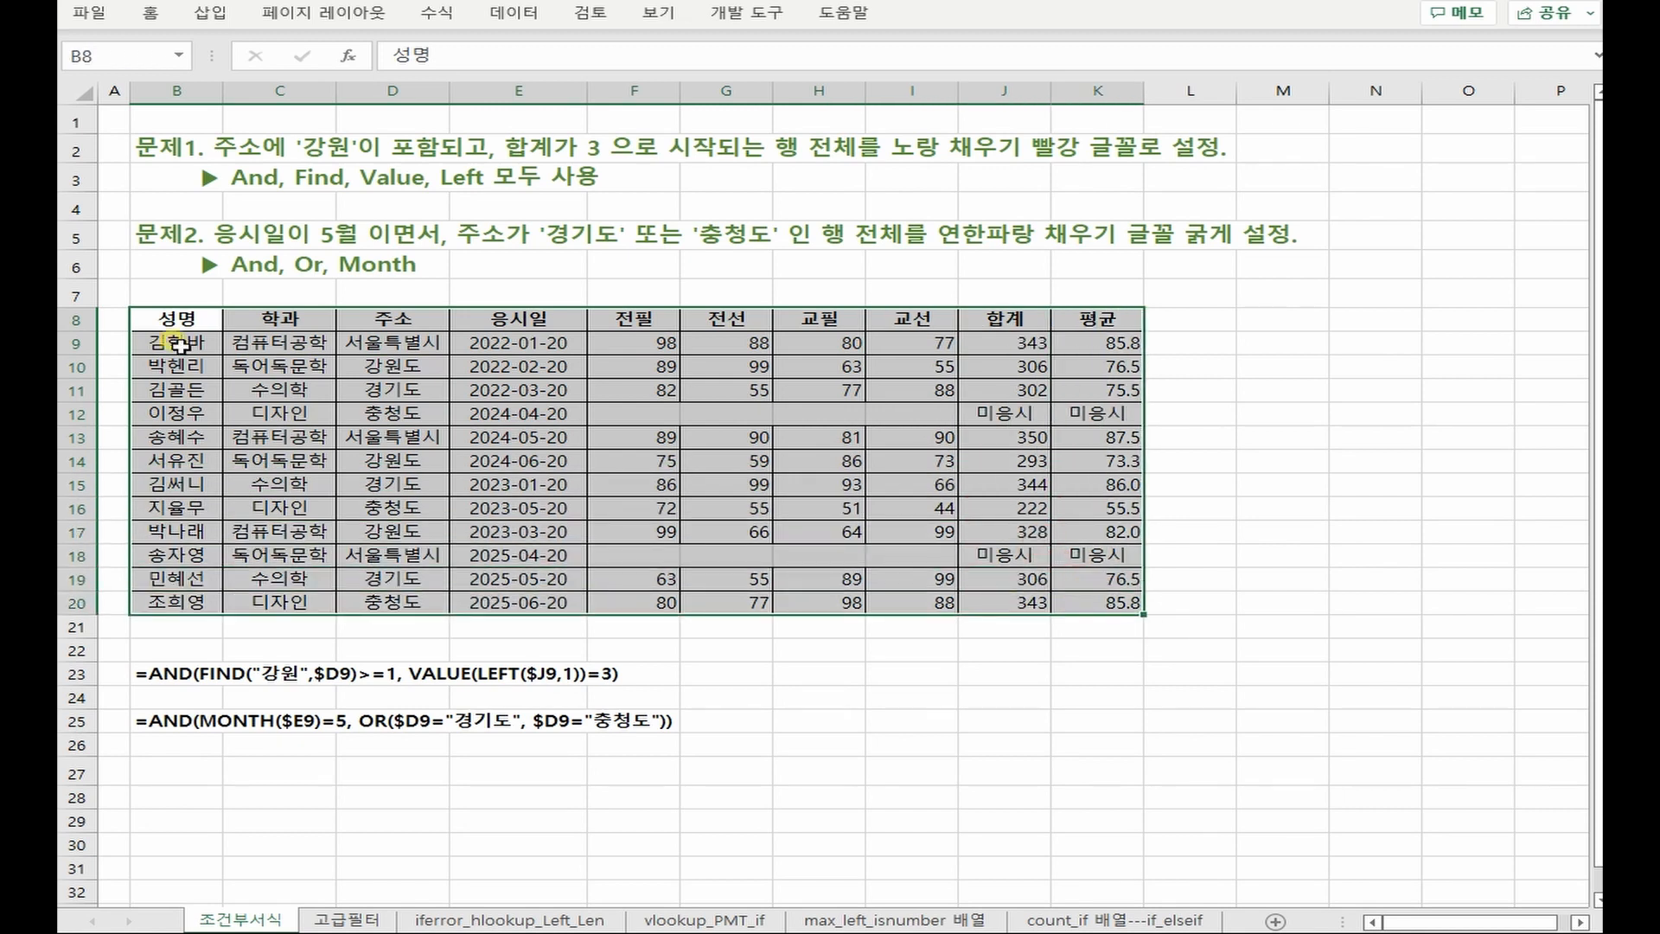
left_click_drag(177, 343, 1079, 606)
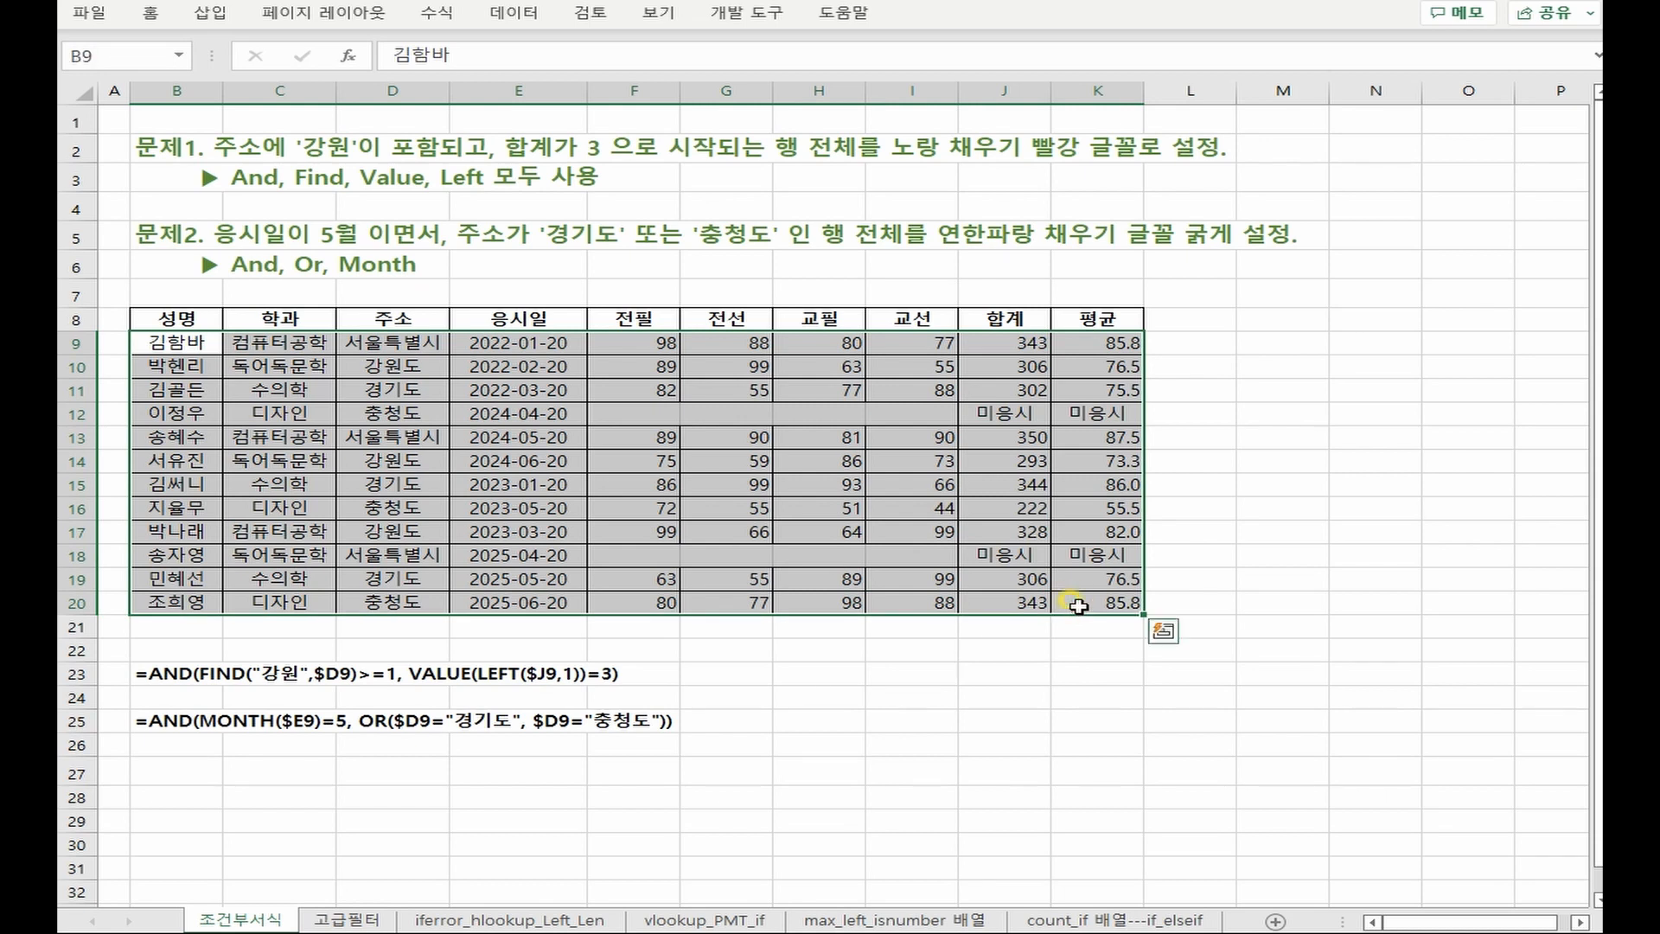
left_click(150, 12)
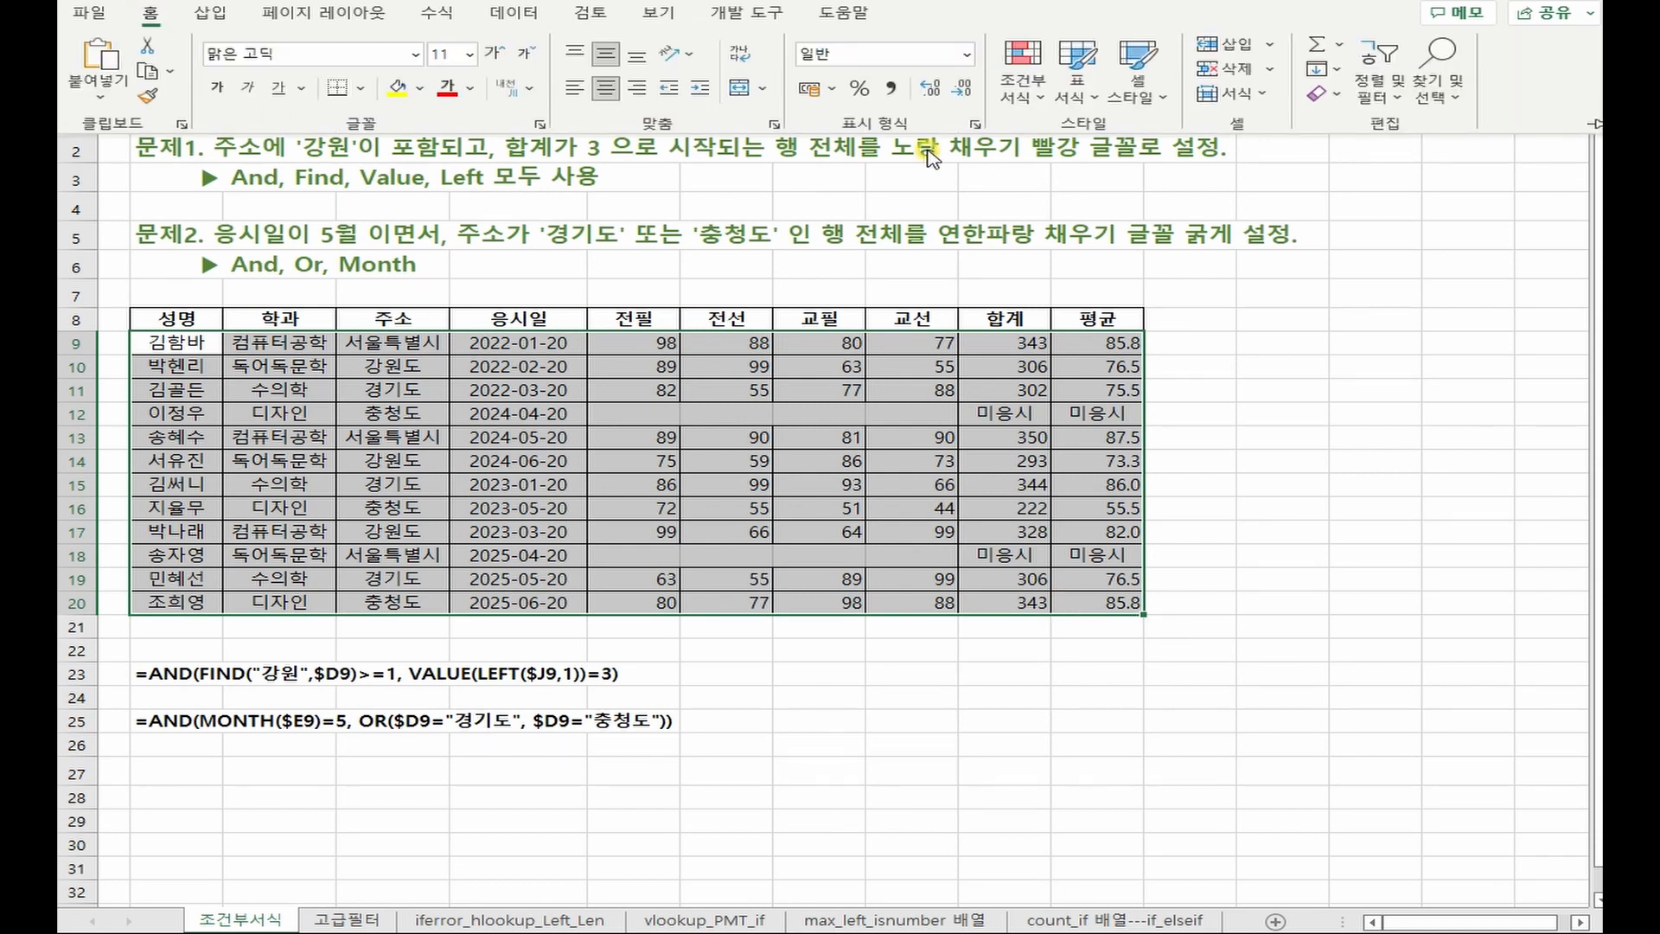
left_click(1026, 96)
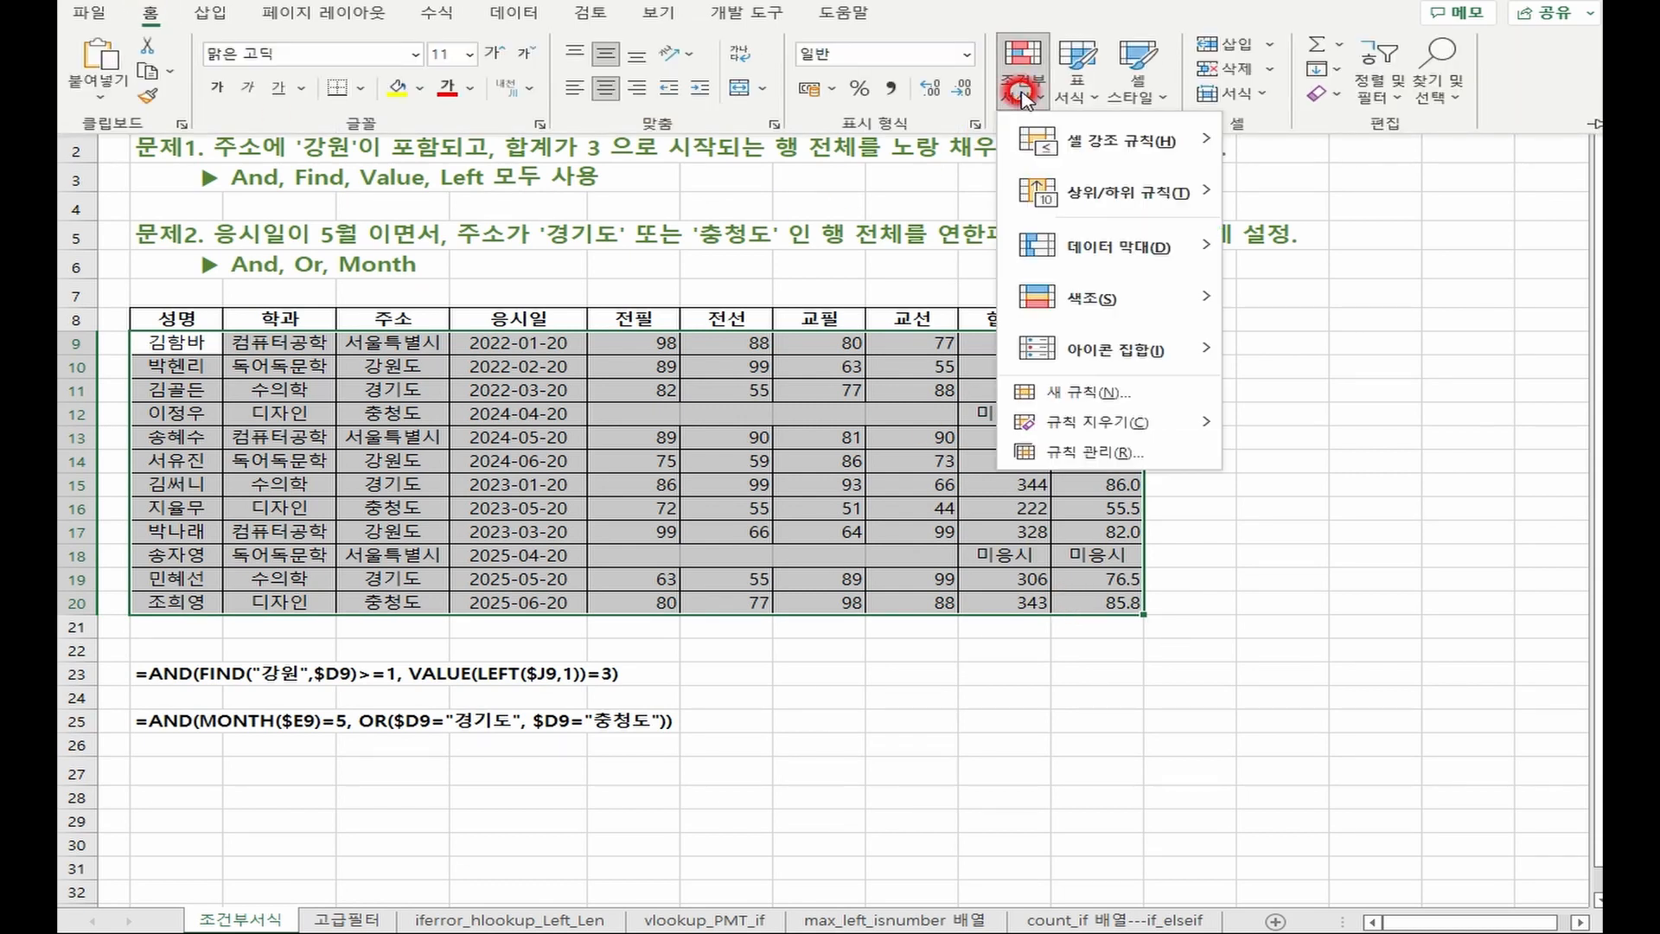
left_click(1141, 390)
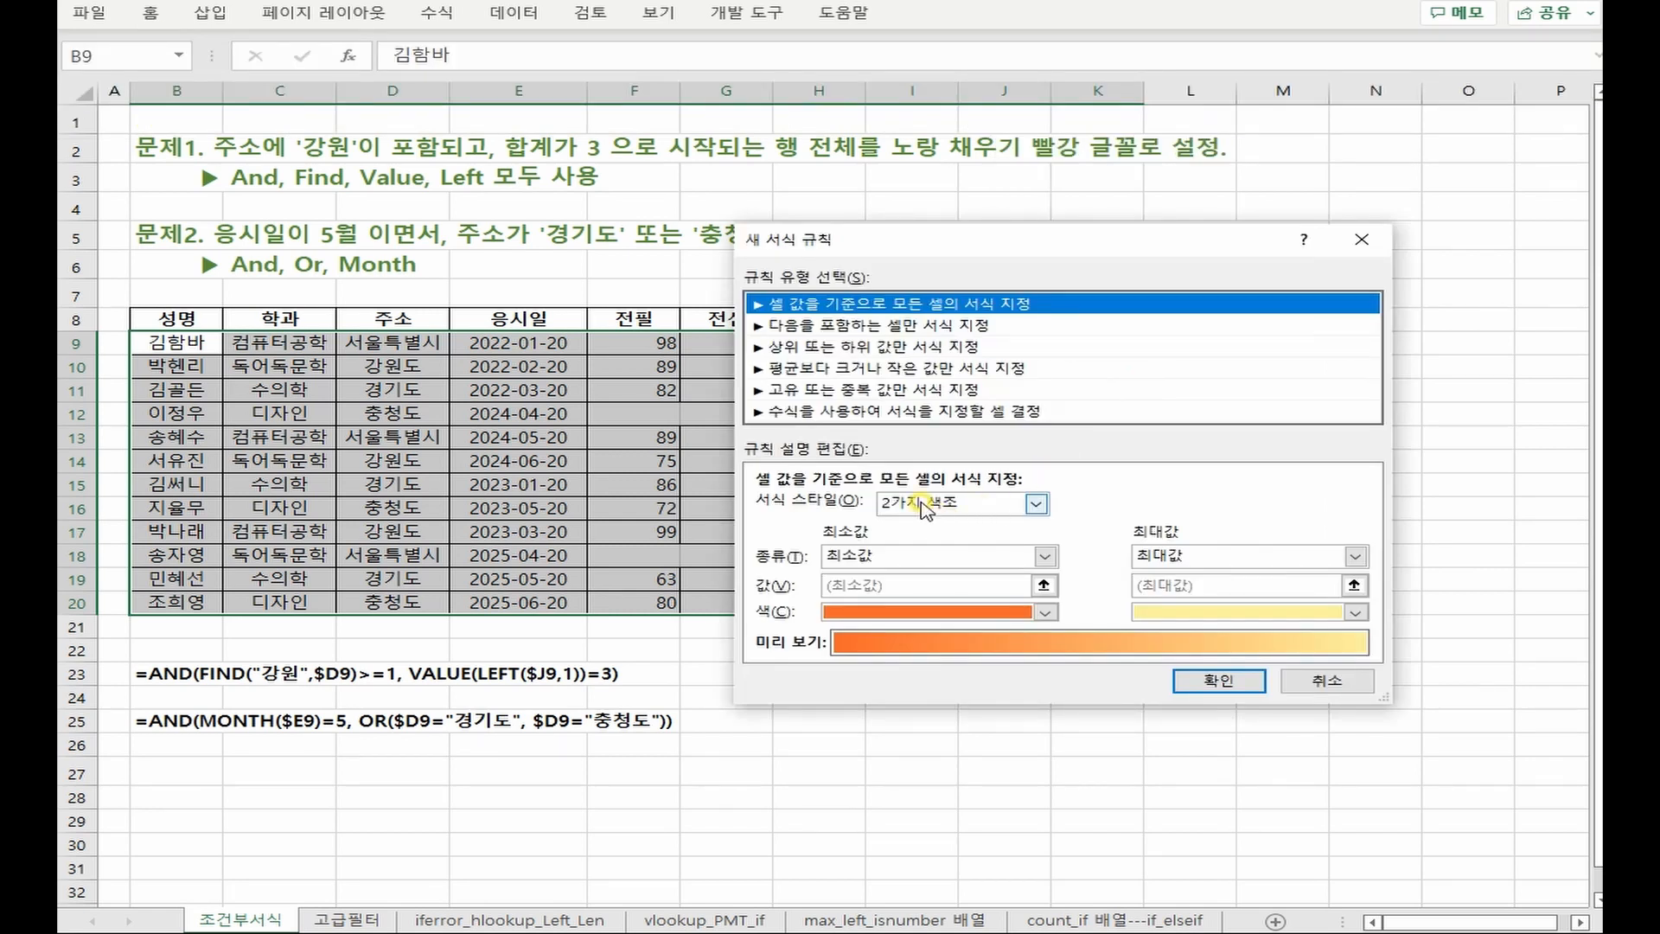
left_click(851, 412)
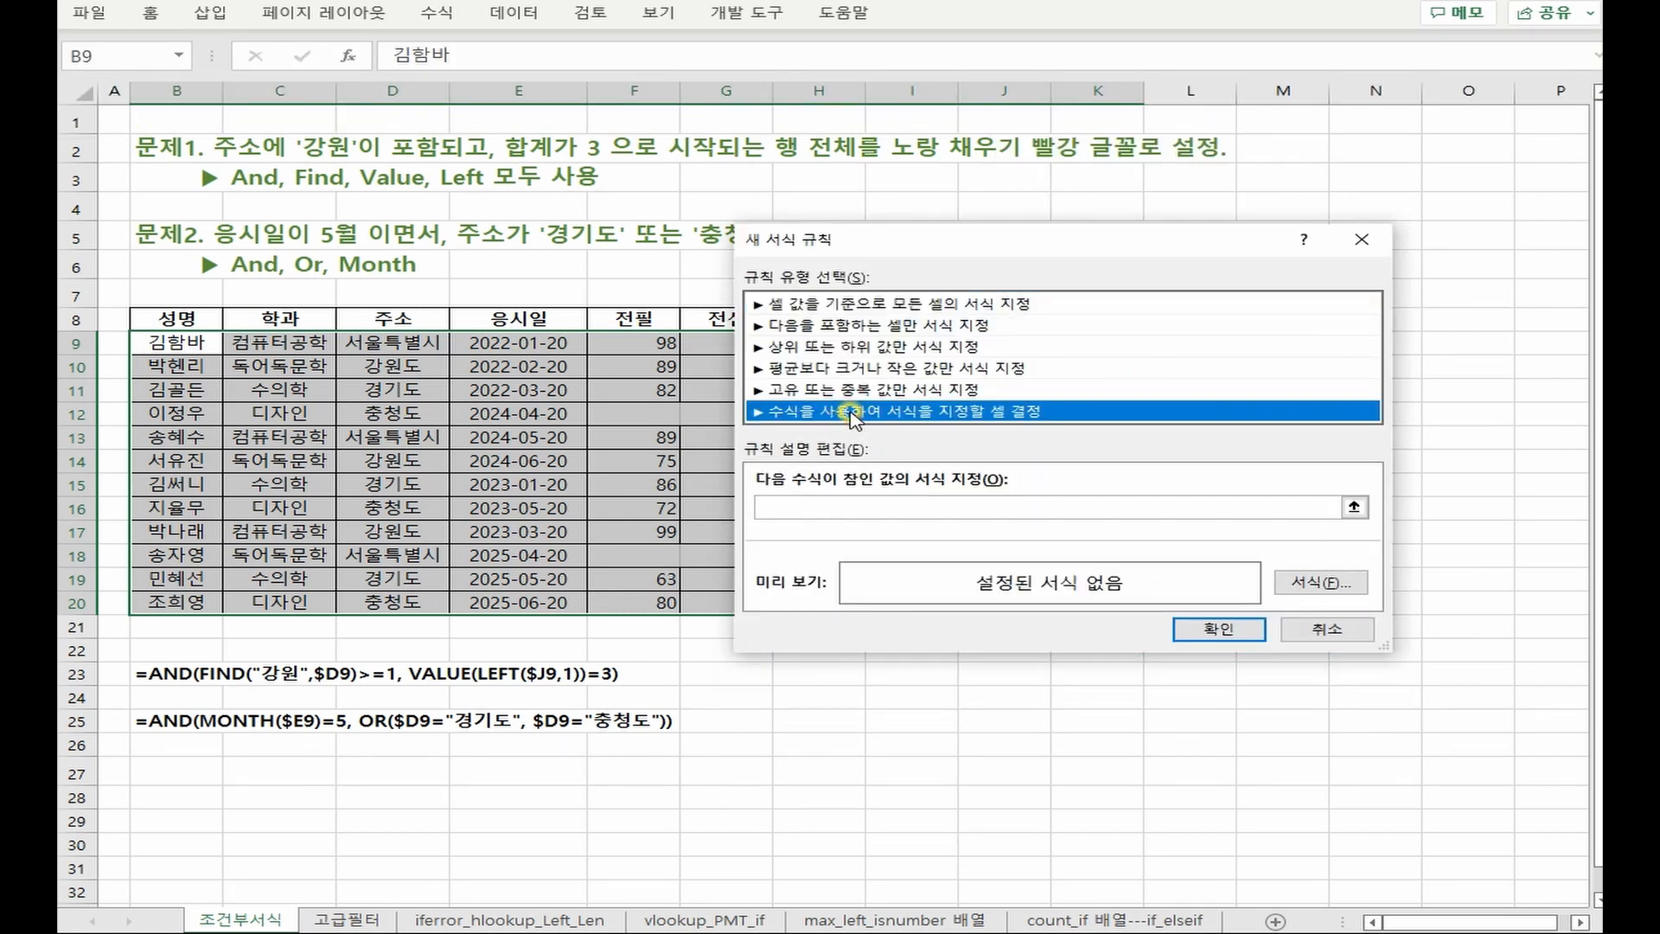
left_click(872, 507)
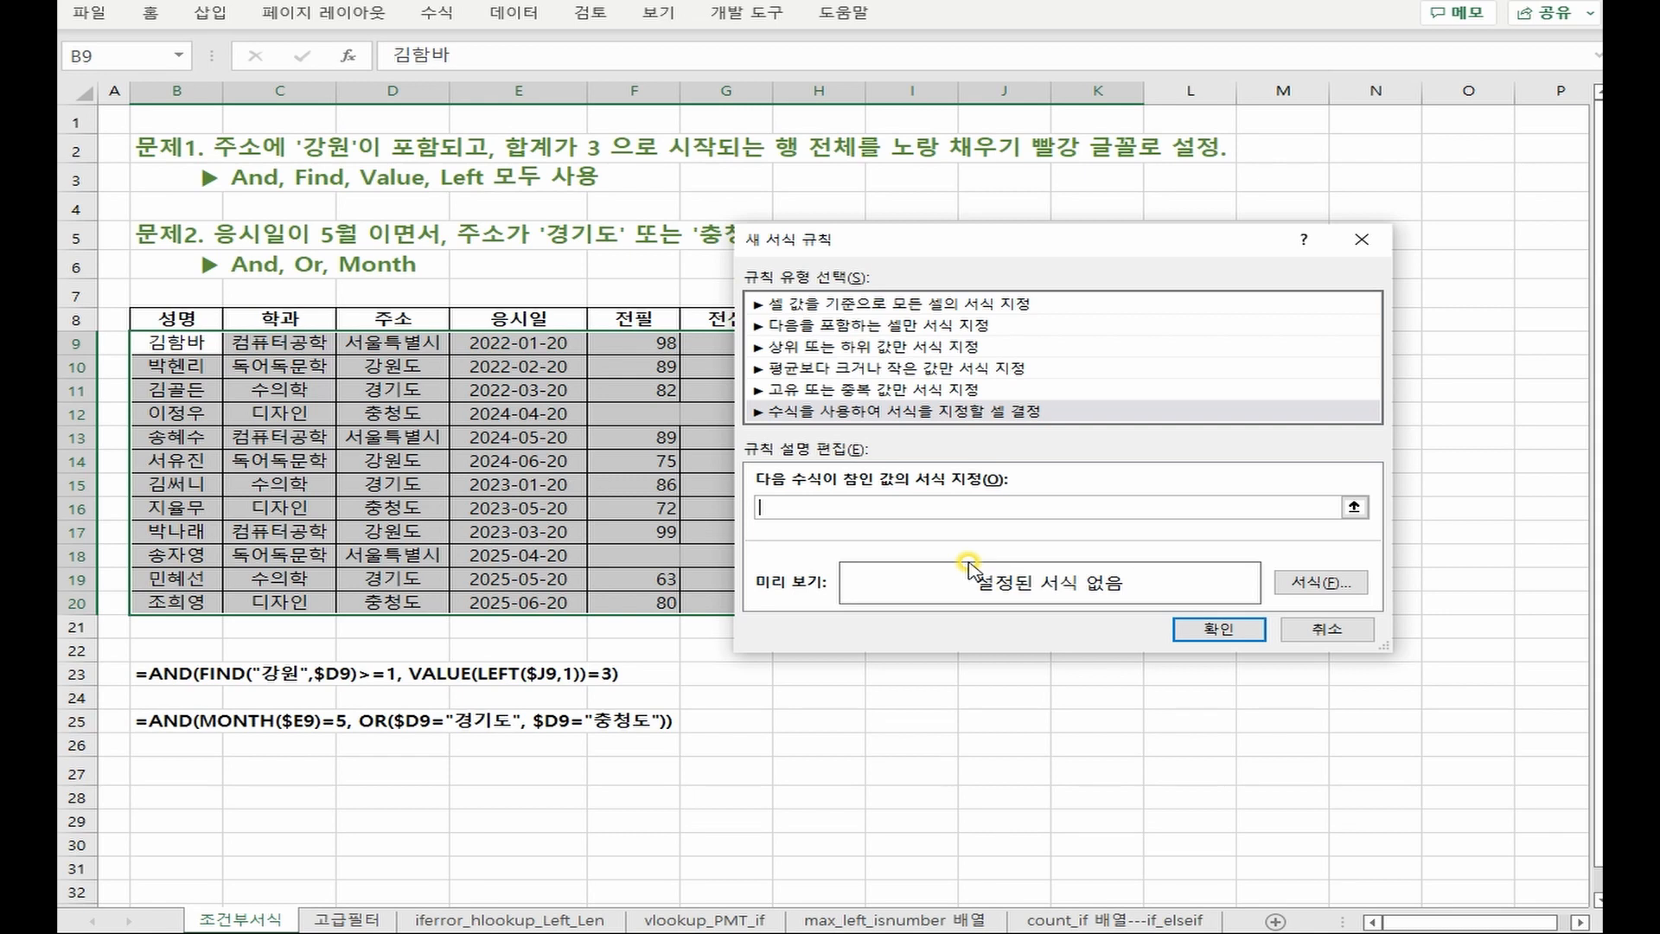
Enter the rule formula's first condition as =and(find("강원",$D9)>=1, with only the column of D9 locked
type("=and(")
type("find(\"강원\",")
left_click(375, 346)
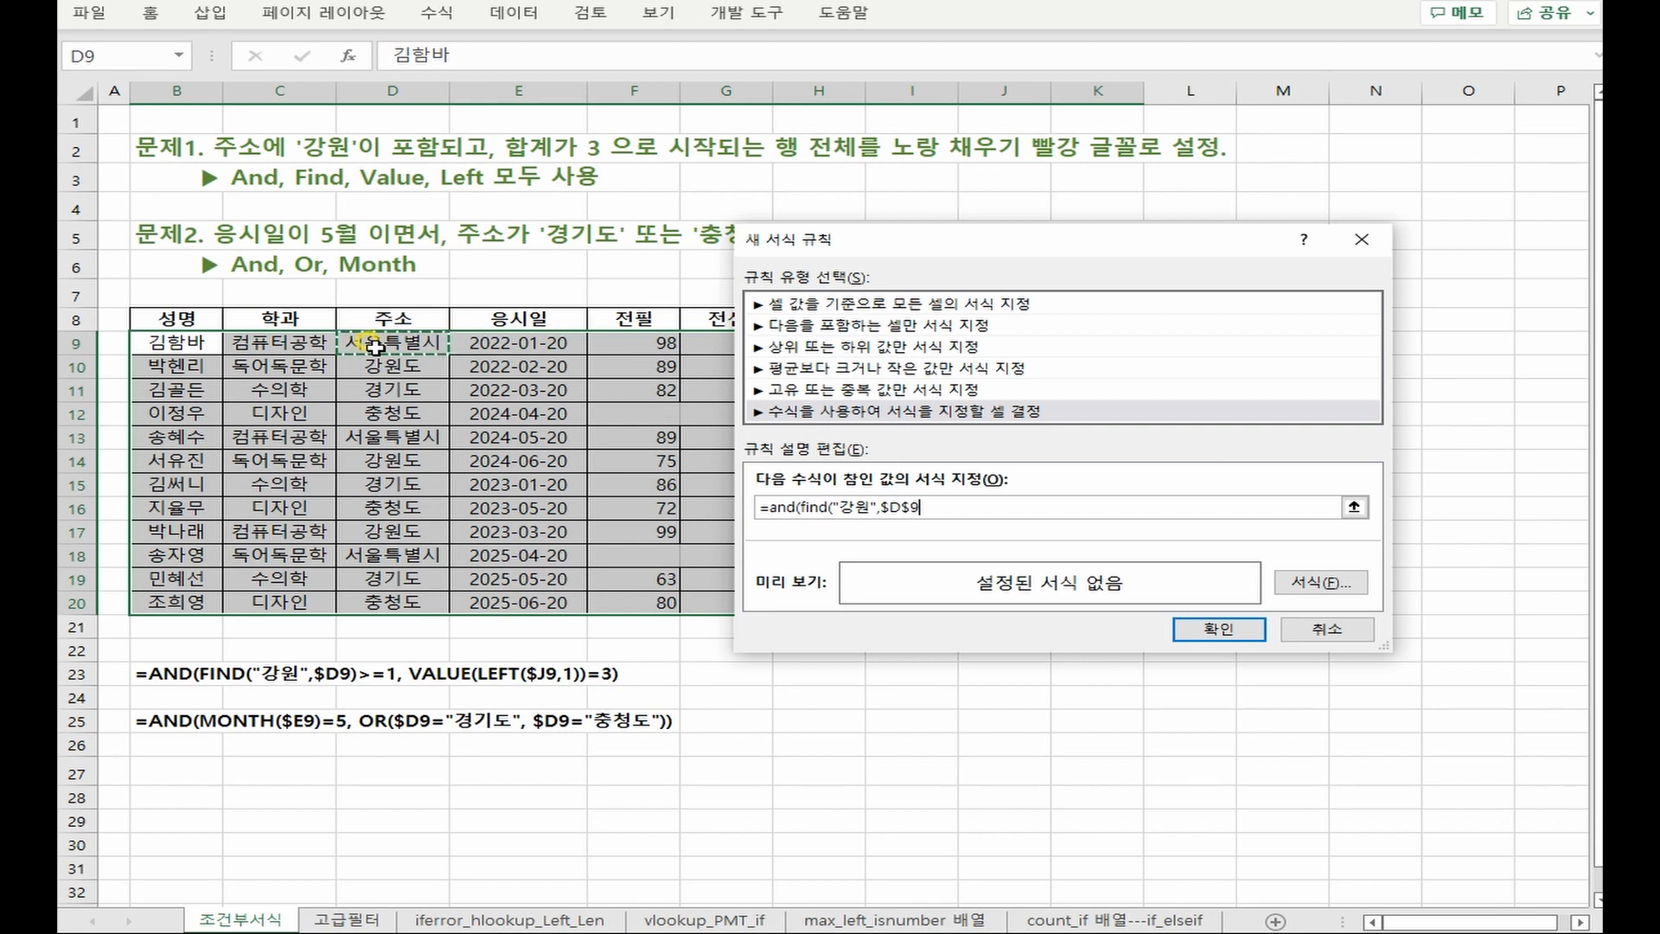
key("F4")
key("F4")
key("F4")
key("F4")
key("F4")
key("F4")
type(")")
type(">=1,")
Complete the rule formula with value(left($J9,1))=3), locking only the column of J9
type("value(left(")
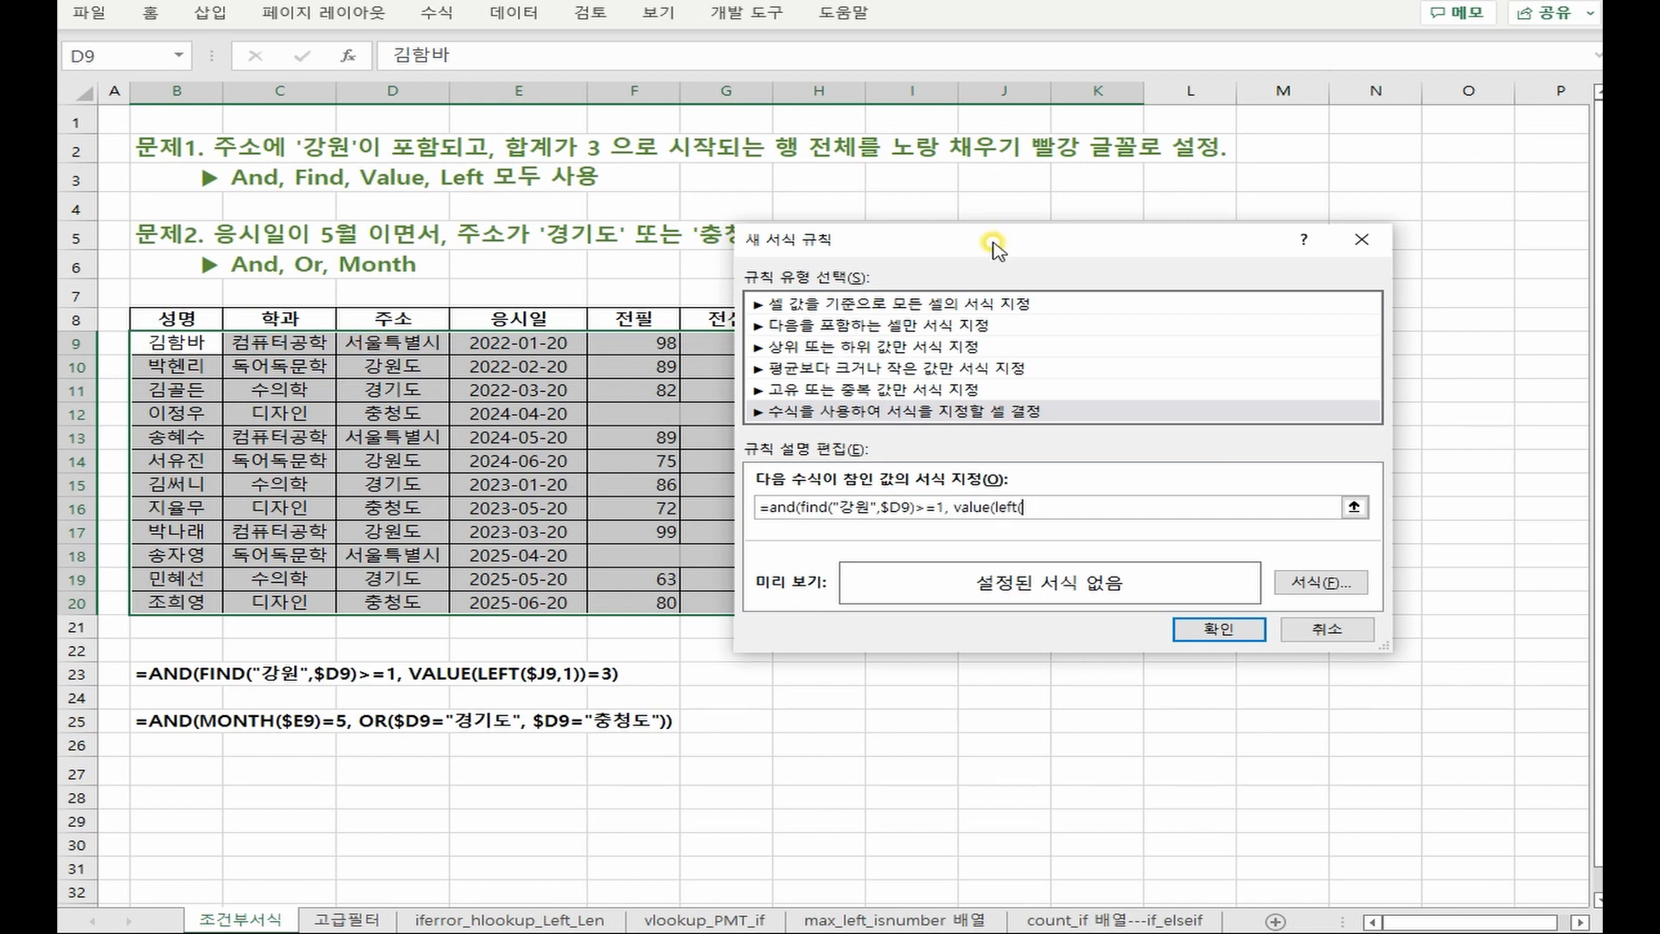
left_click_drag(994, 245, 955, 446)
left_click(1009, 345)
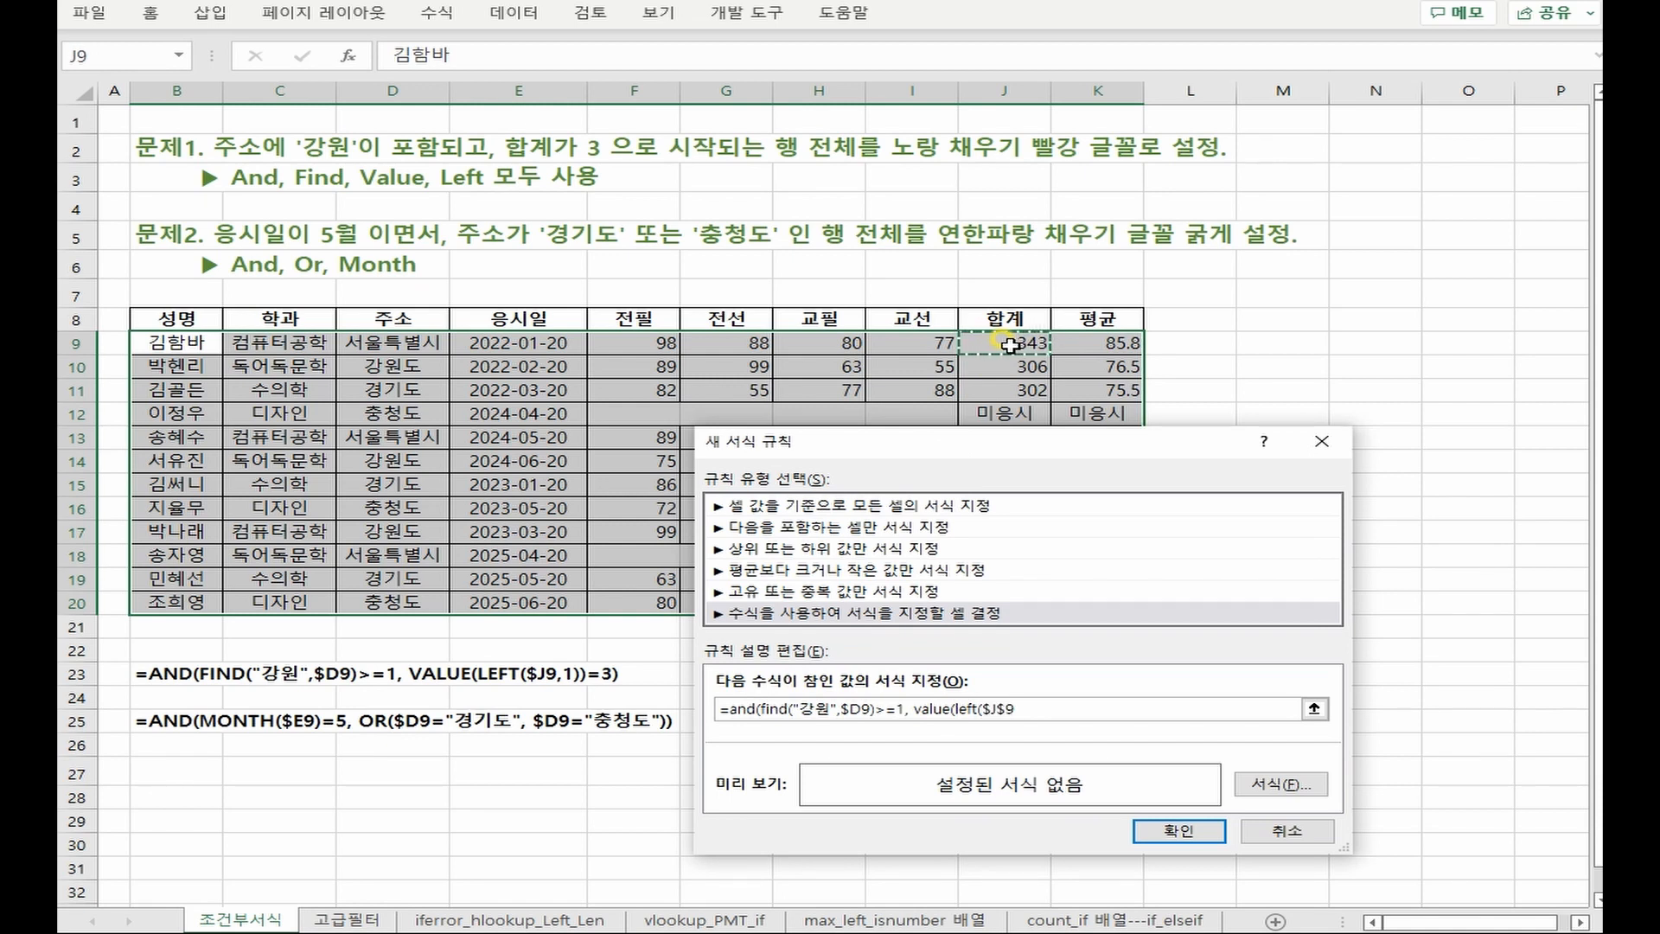
key("F4")
key("F4")
type(",1))=3)")
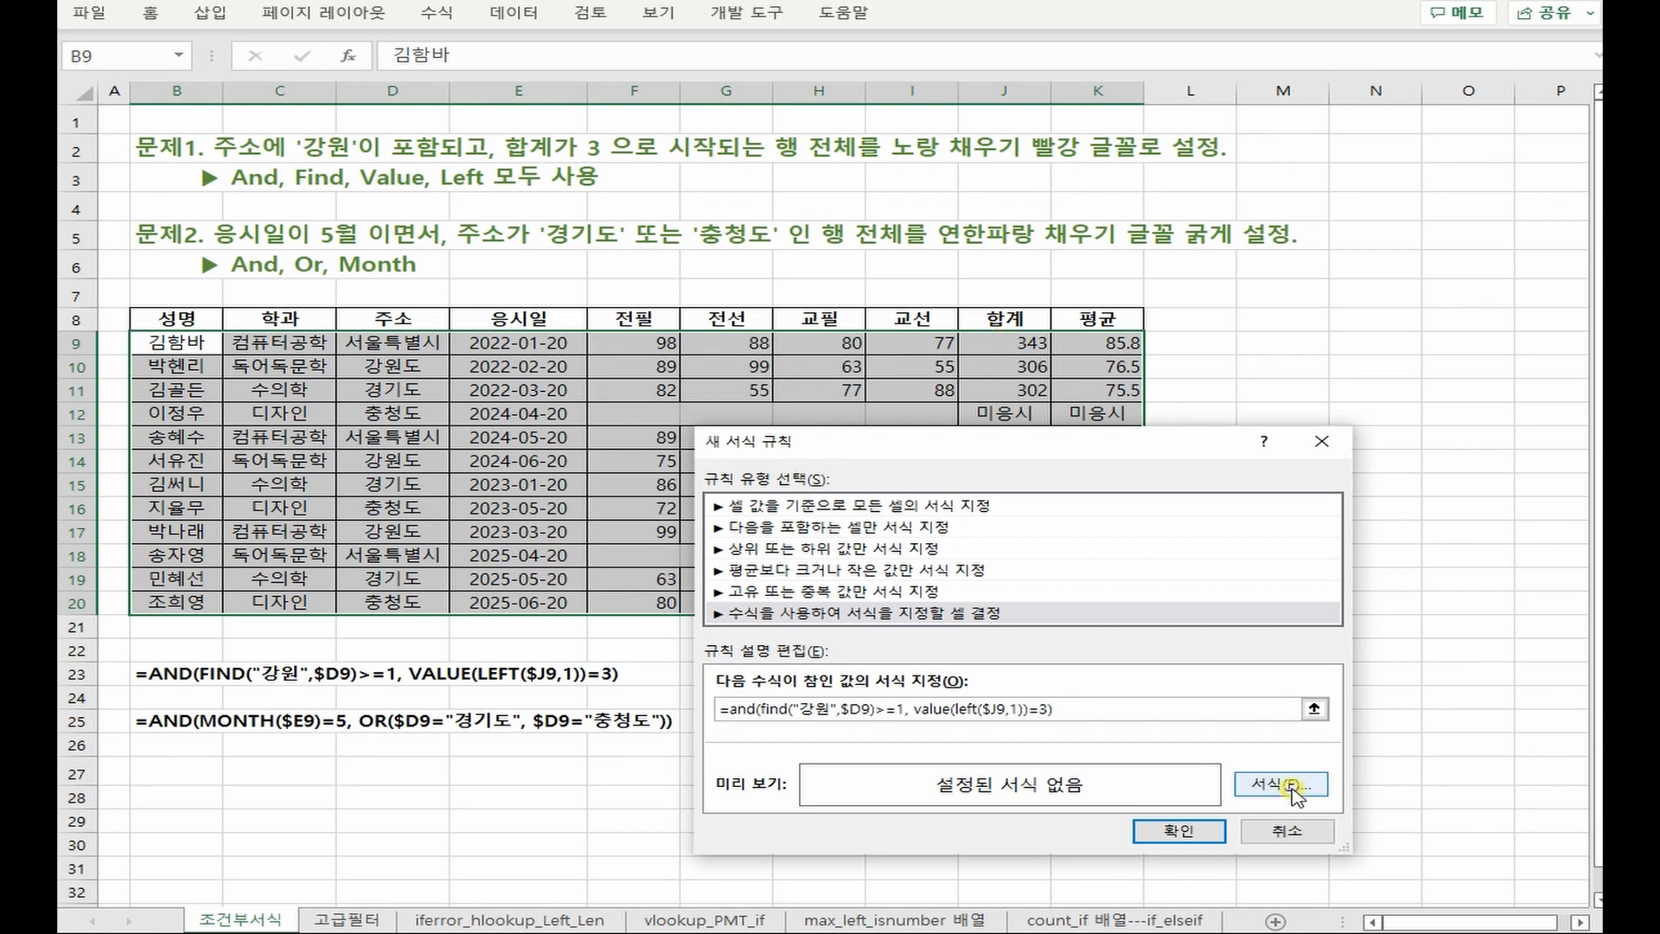
Set the font colour of the new rule's format to standard red
left_click(1293, 786)
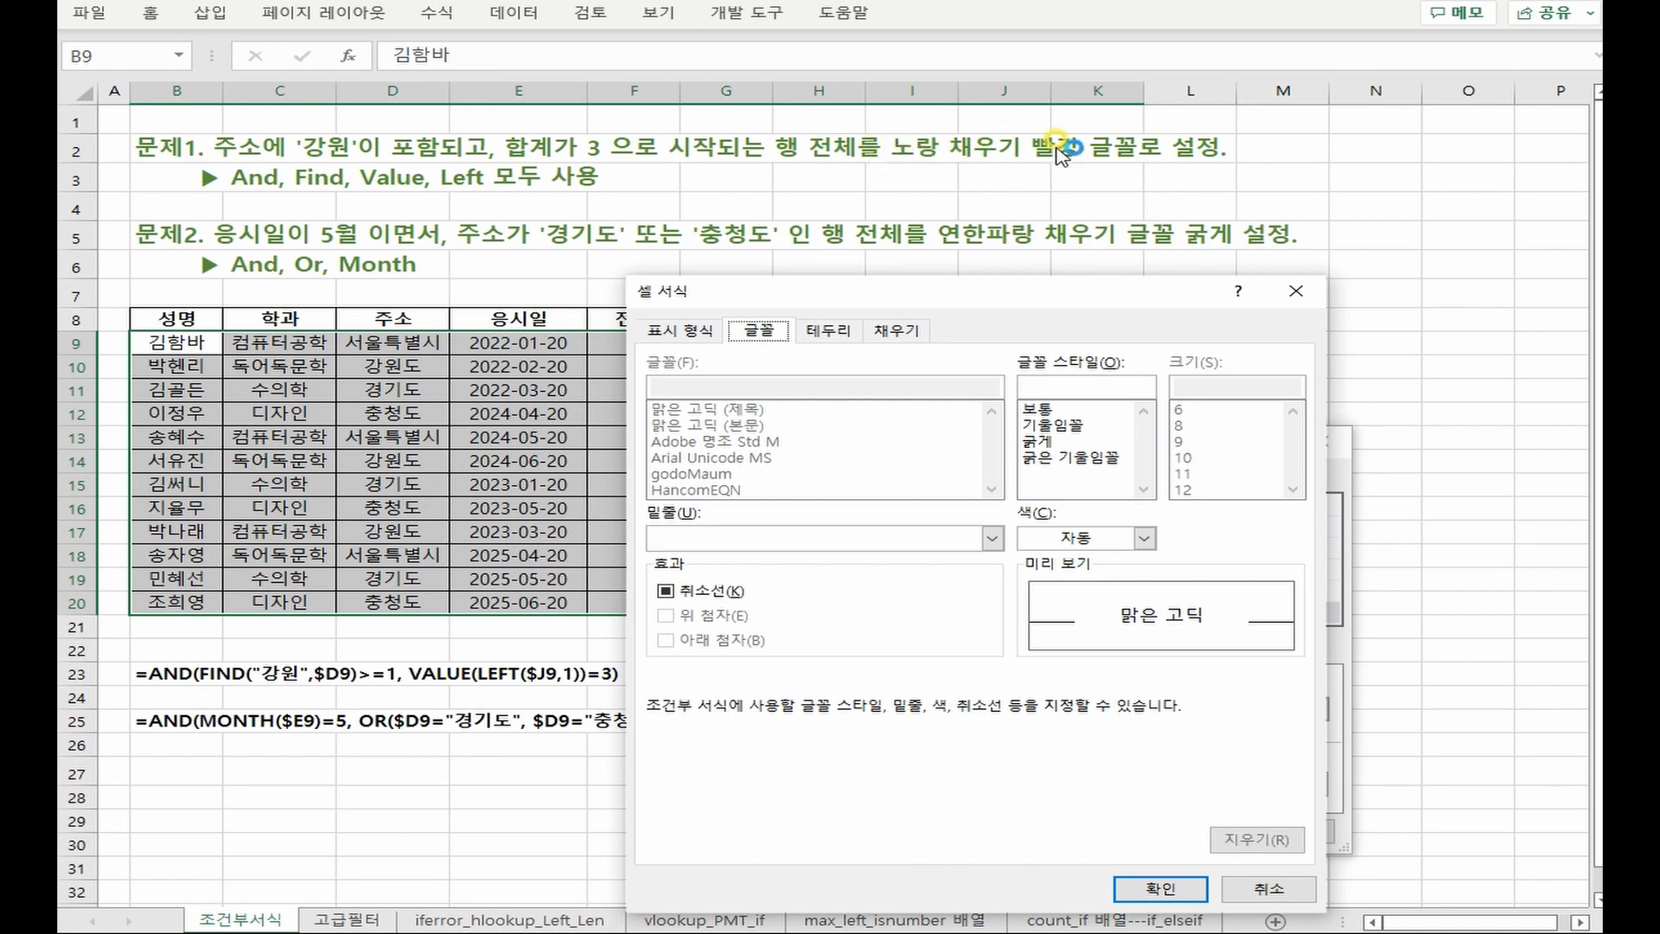
left_click(1070, 541)
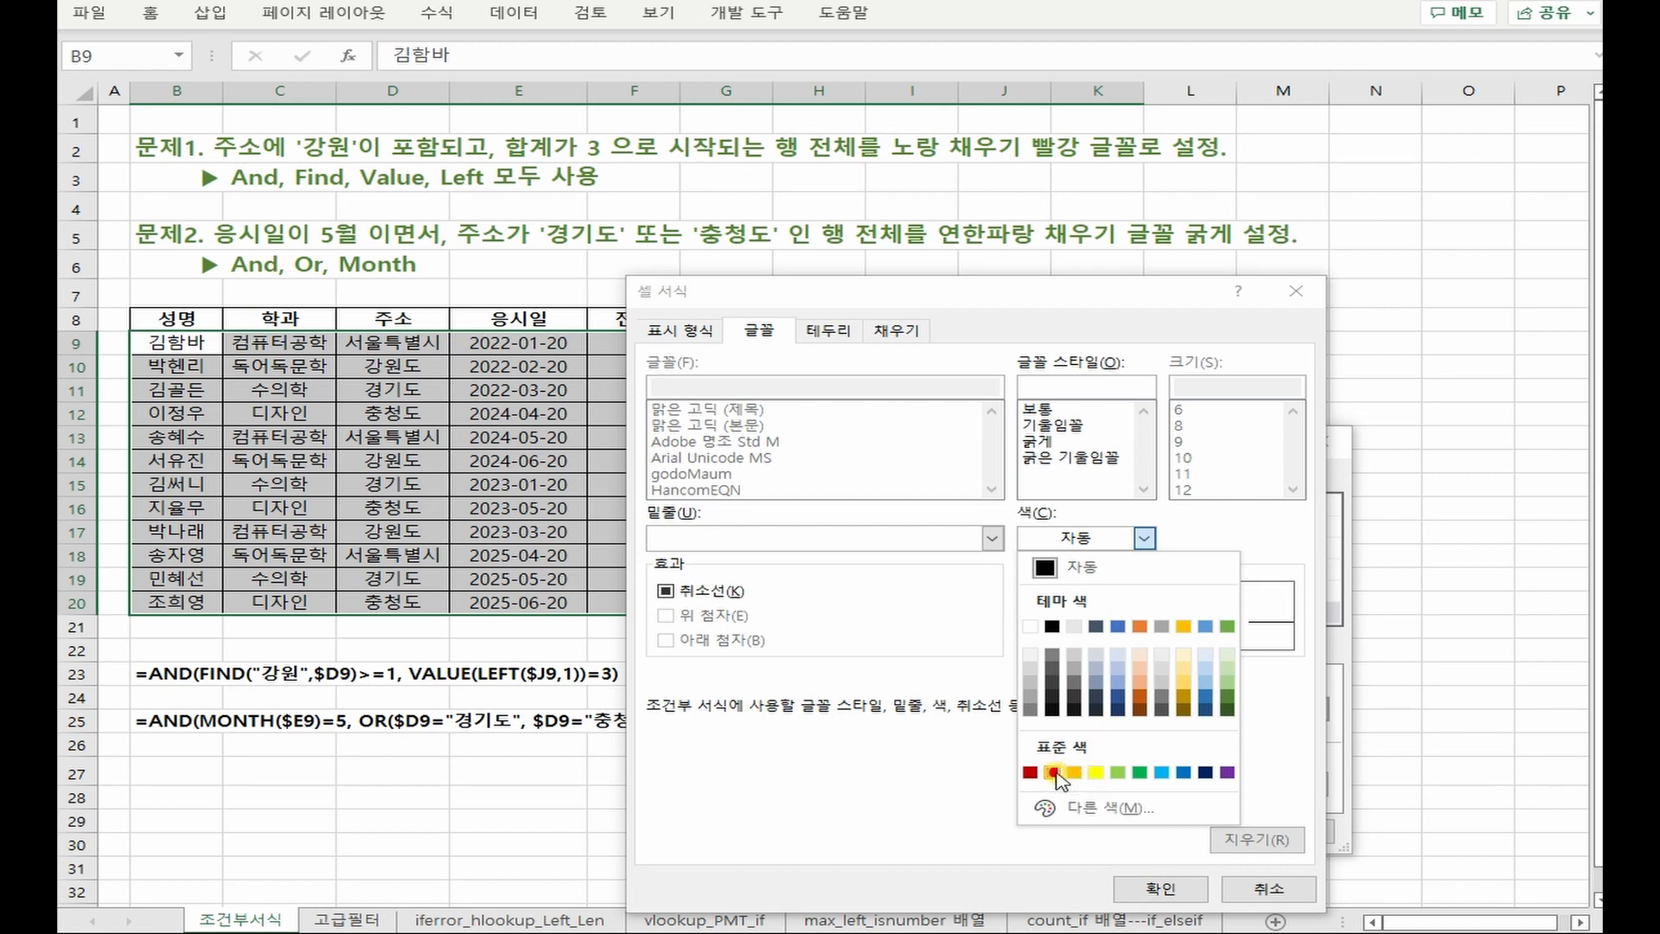
left_click(1053, 772)
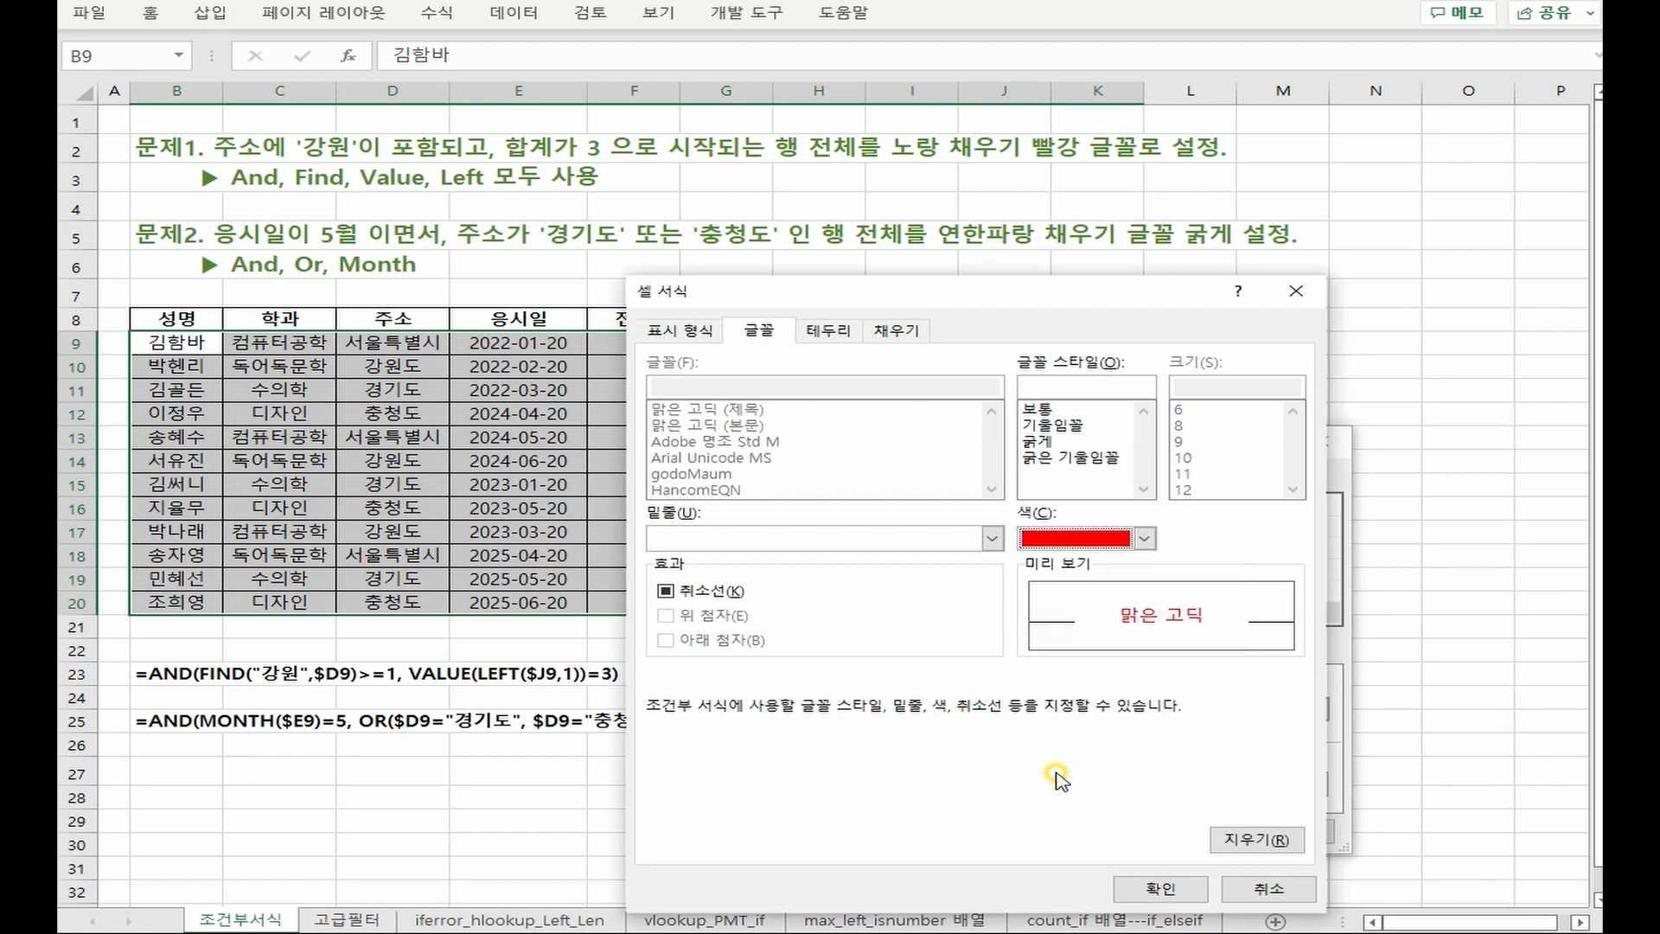
Give the format a standard yellow fill and apply the finished rule to the table
left_click(908, 333)
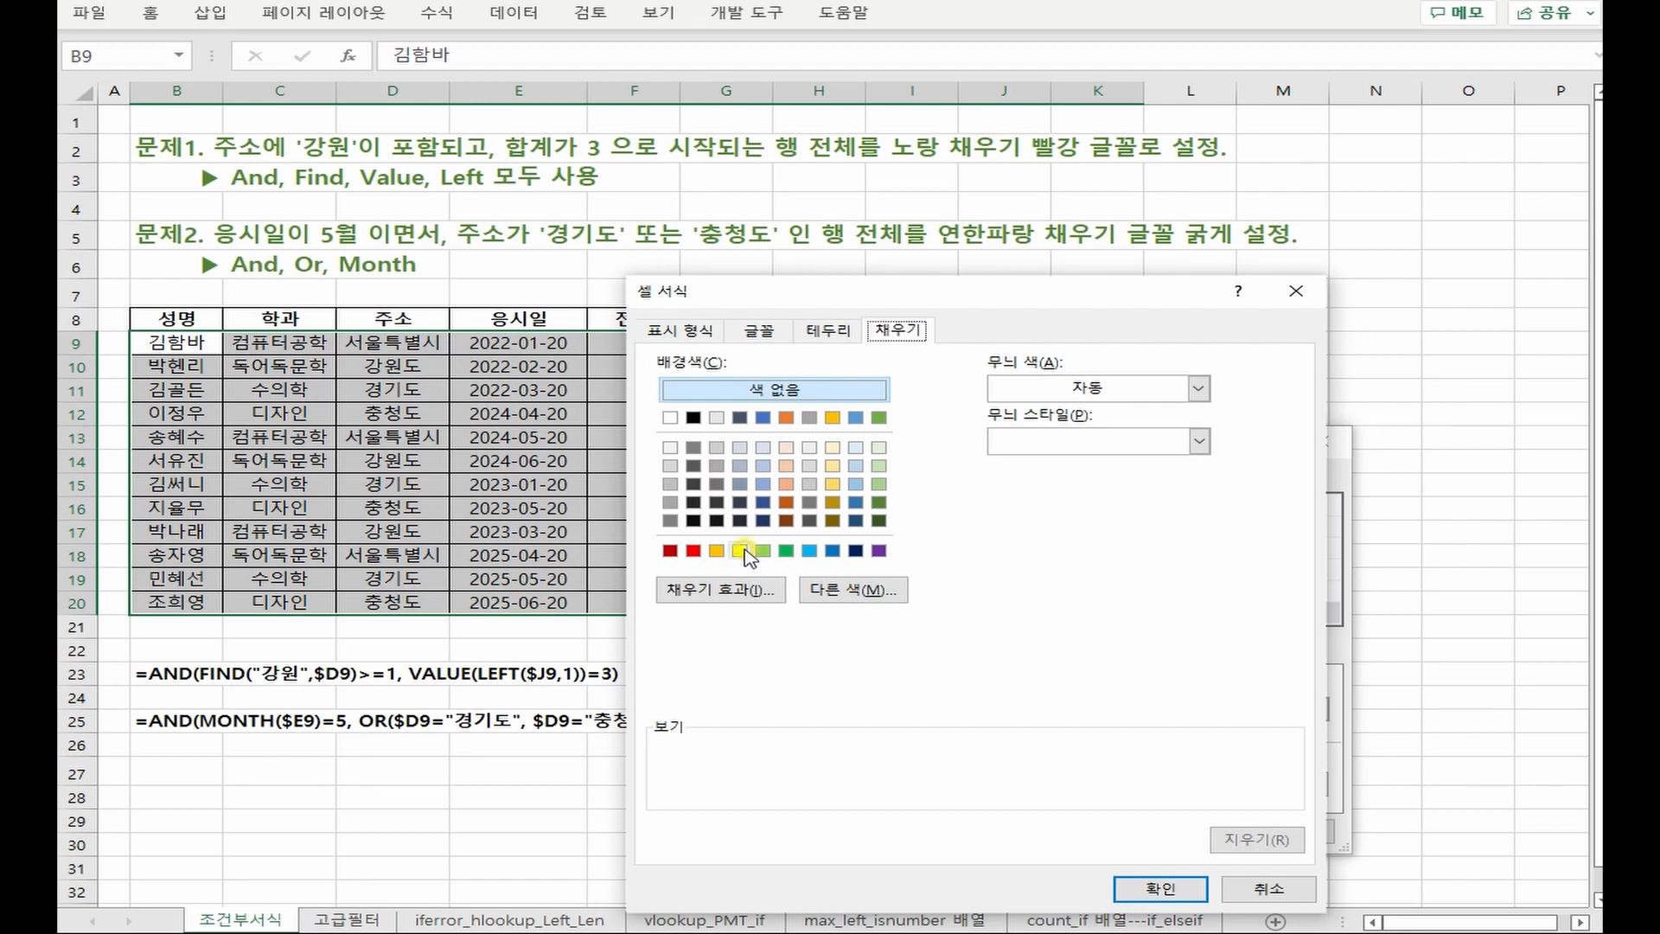
left_click(759, 330)
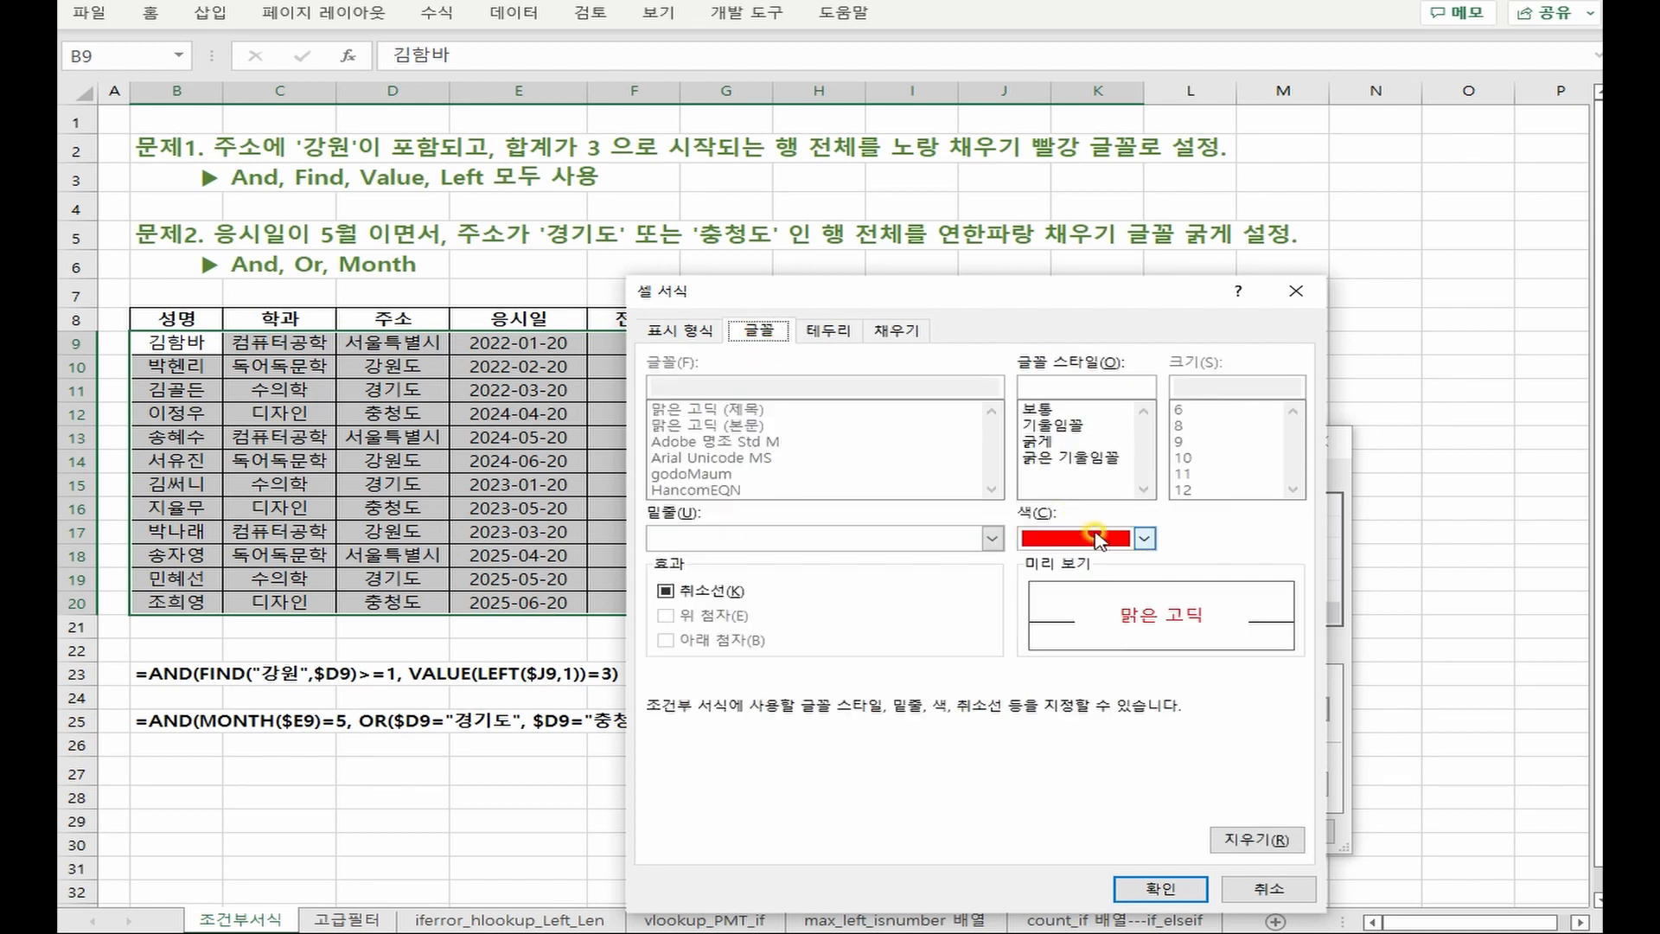
left_click(1143, 537)
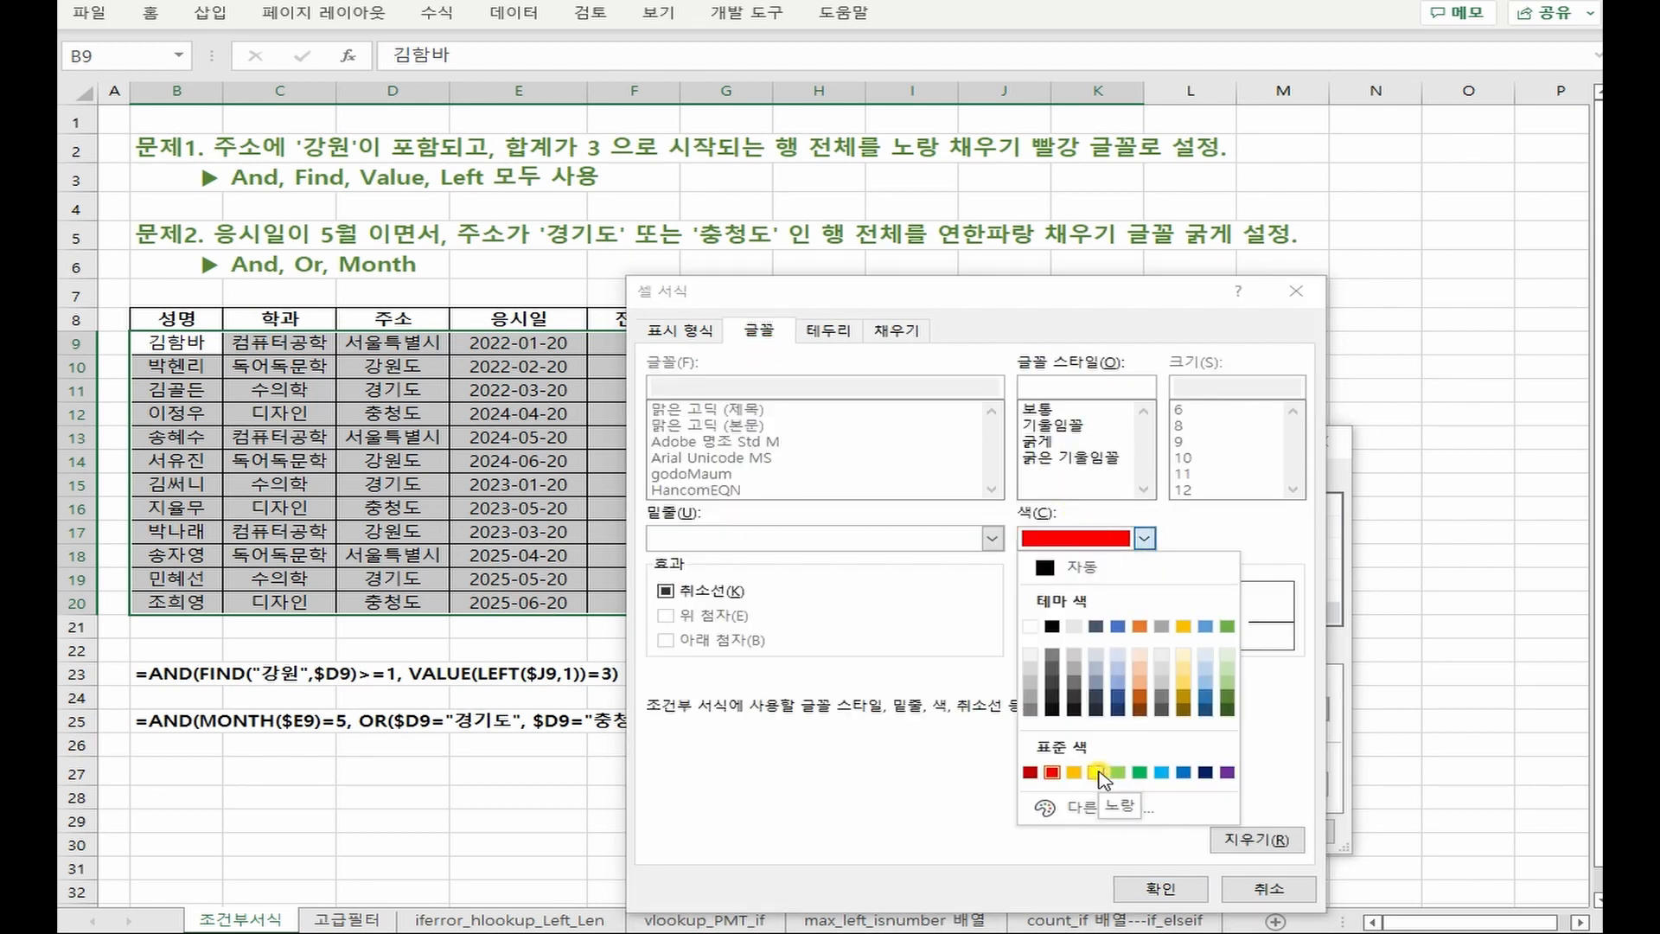
left_click(894, 328)
left_click(897, 331)
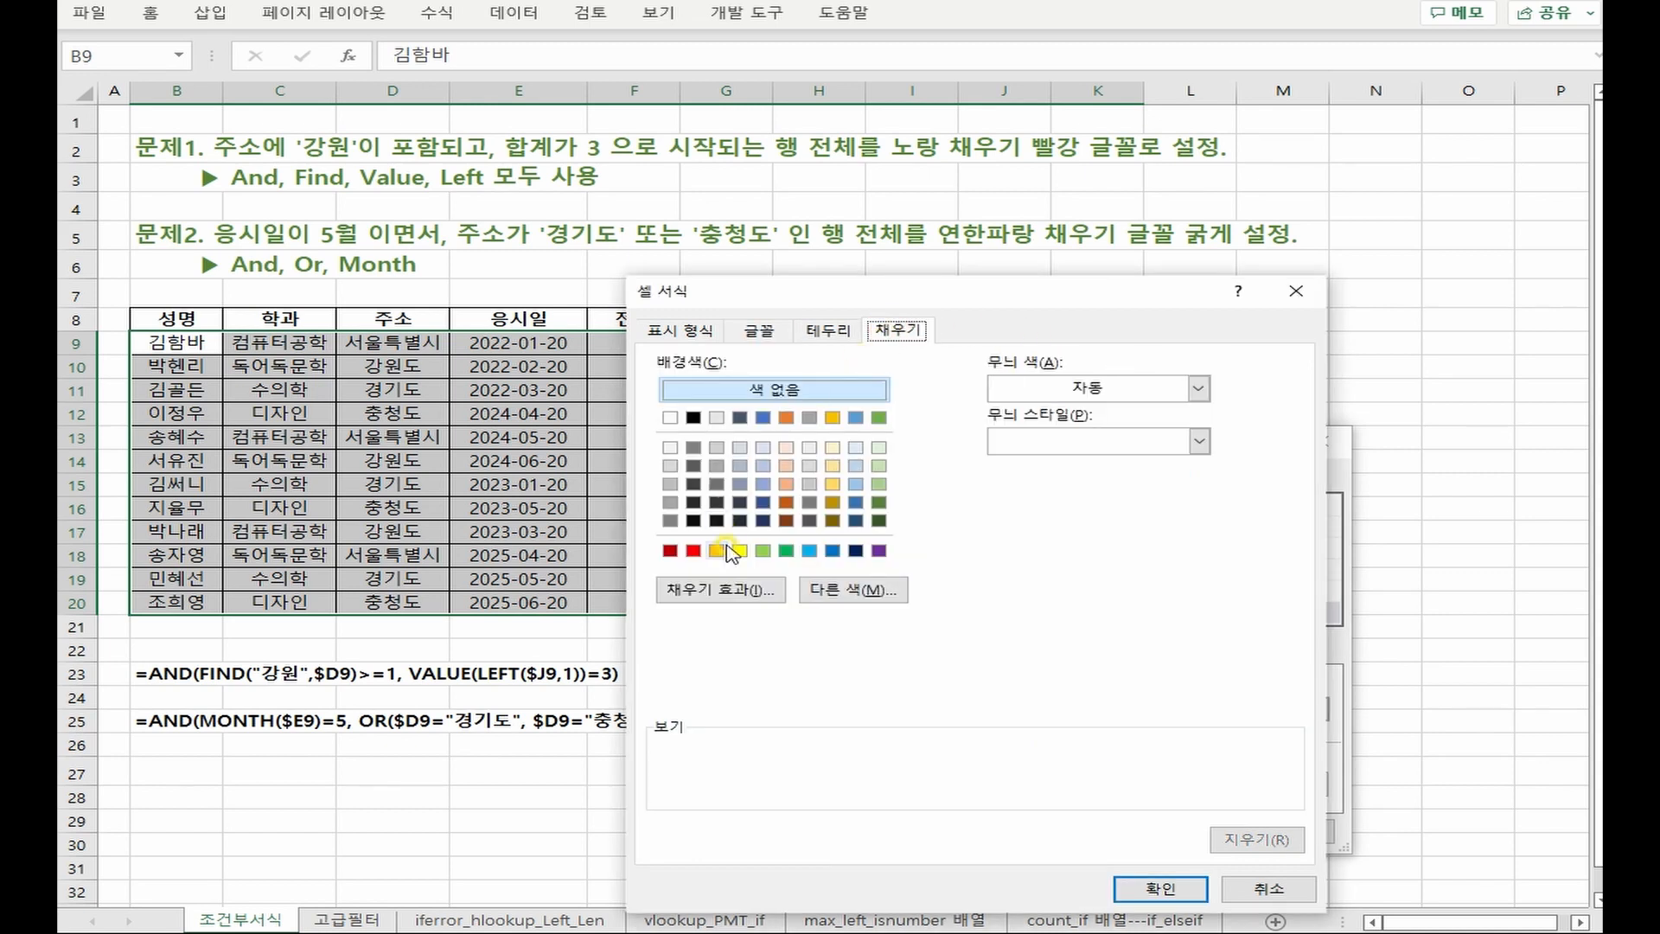
left_click(739, 552)
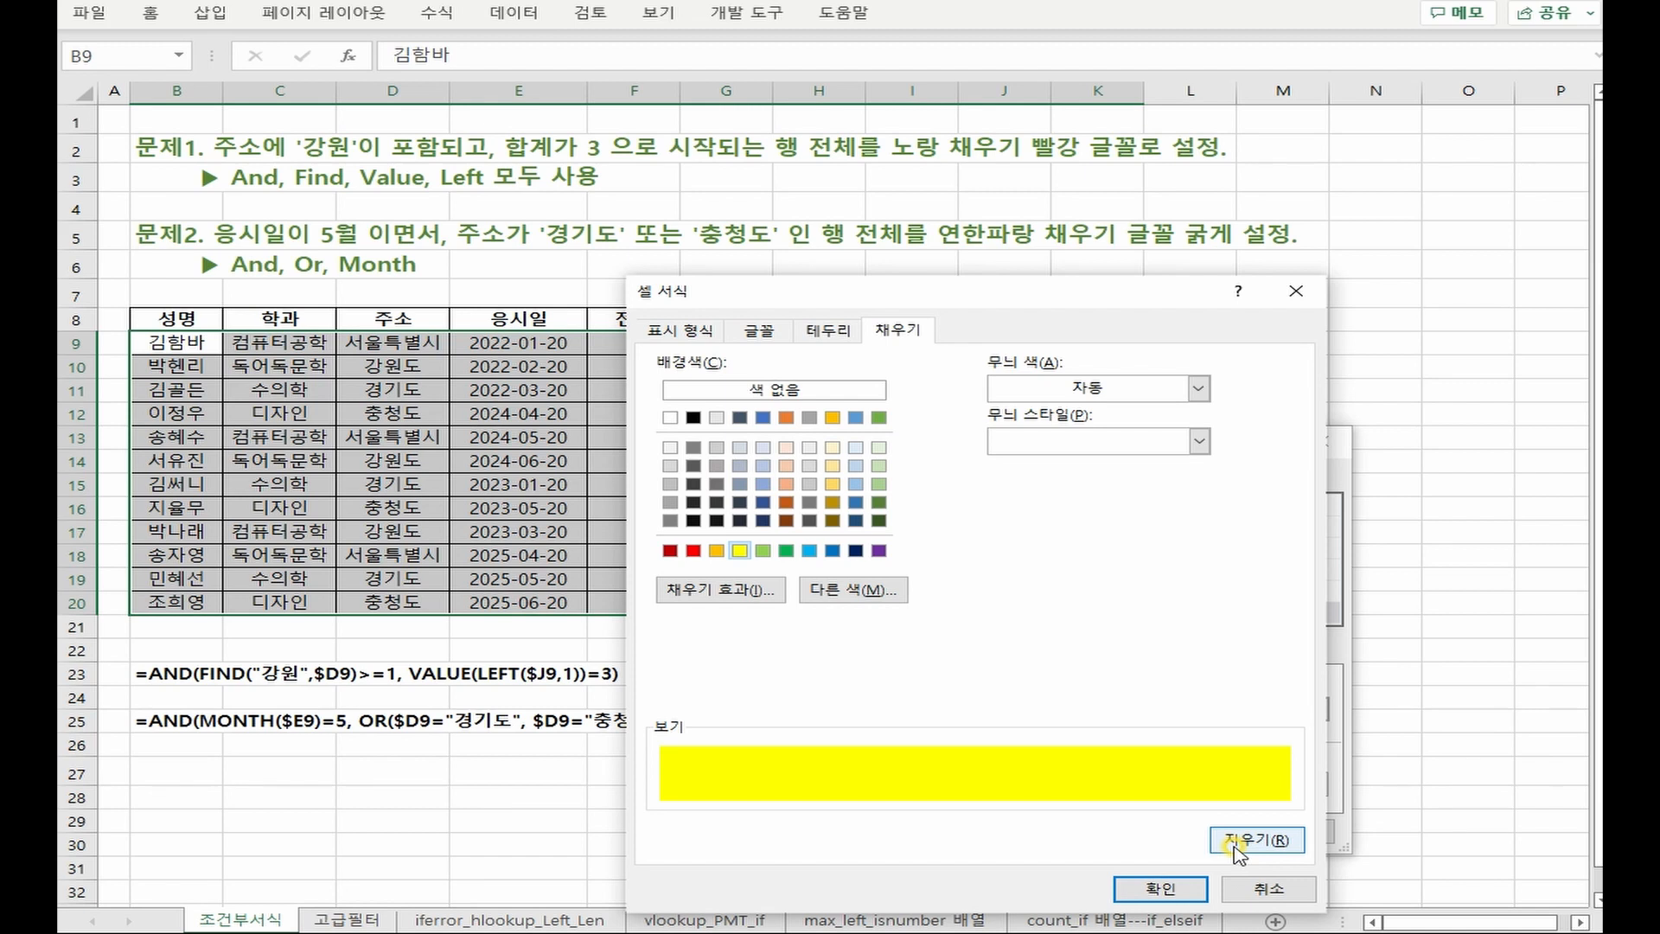
left_click(1158, 888)
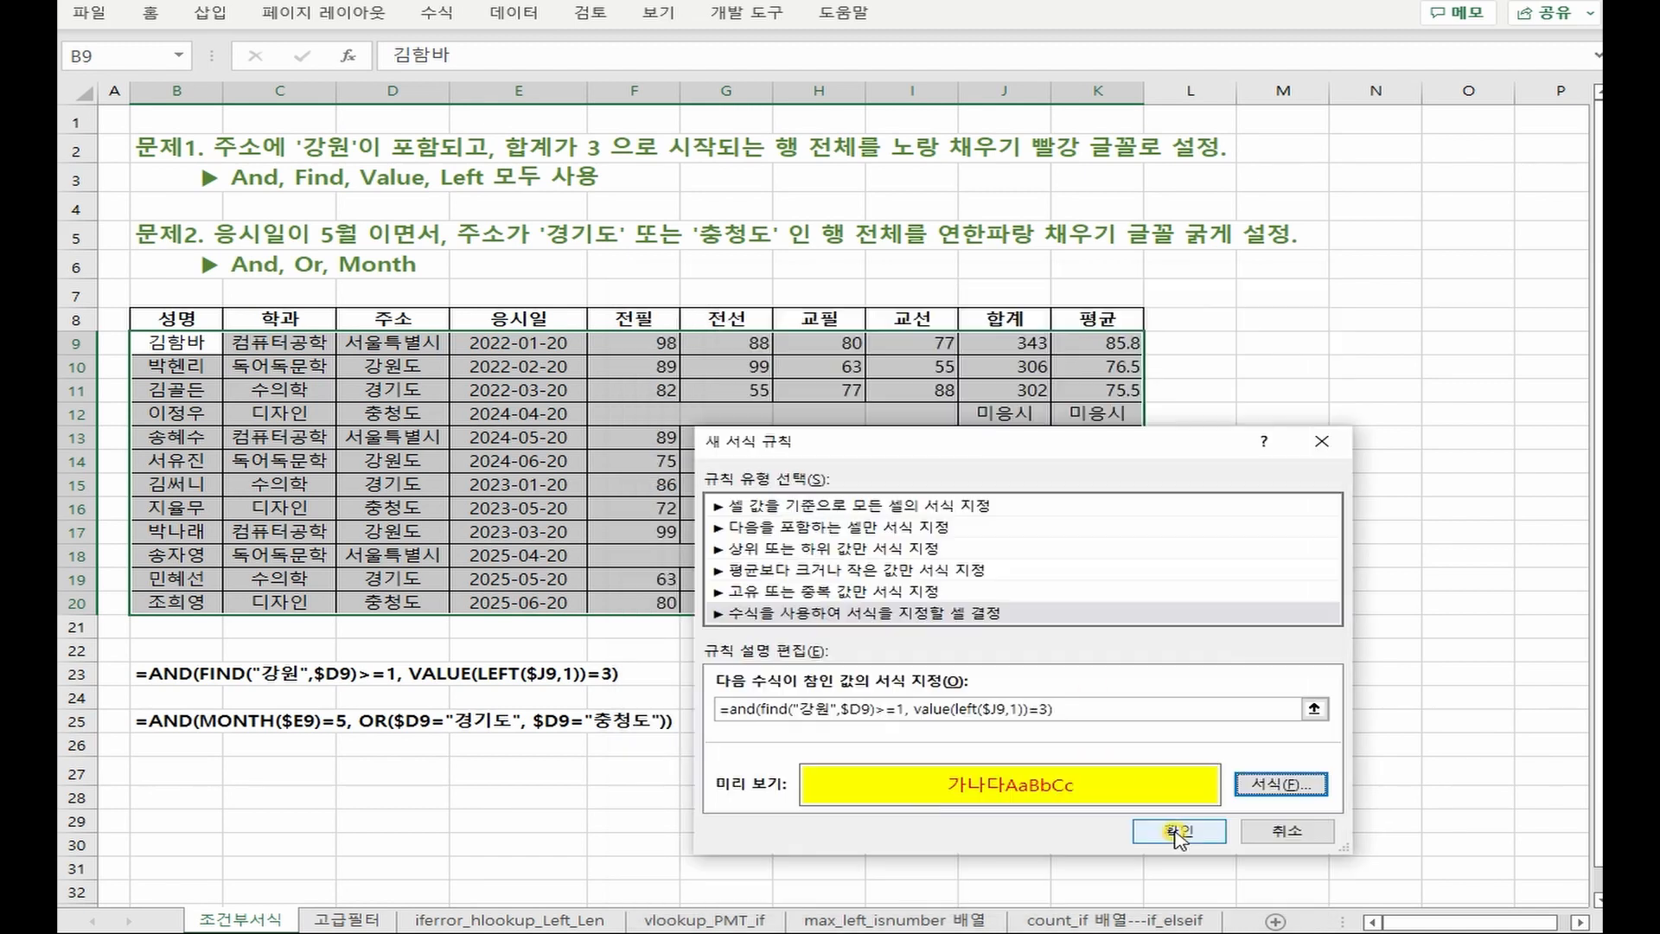
left_click(1177, 831)
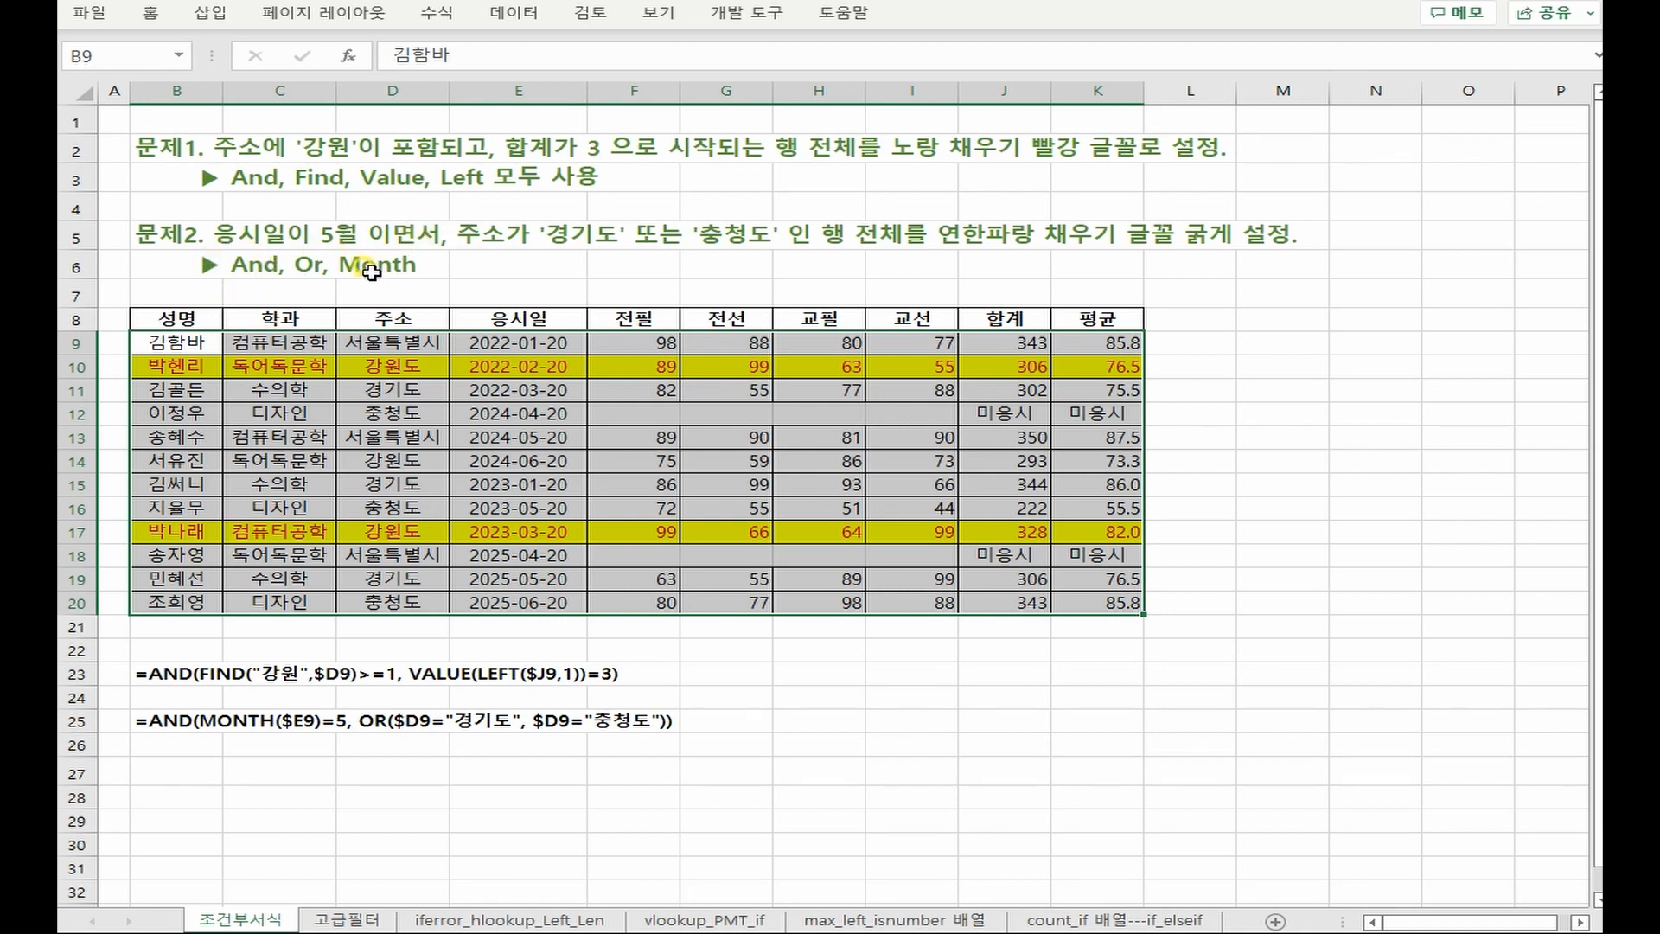
Switch to Notepad and extend the =and draft to =and(month($E9)=5, locking only the column of E9
left_click(467, 248)
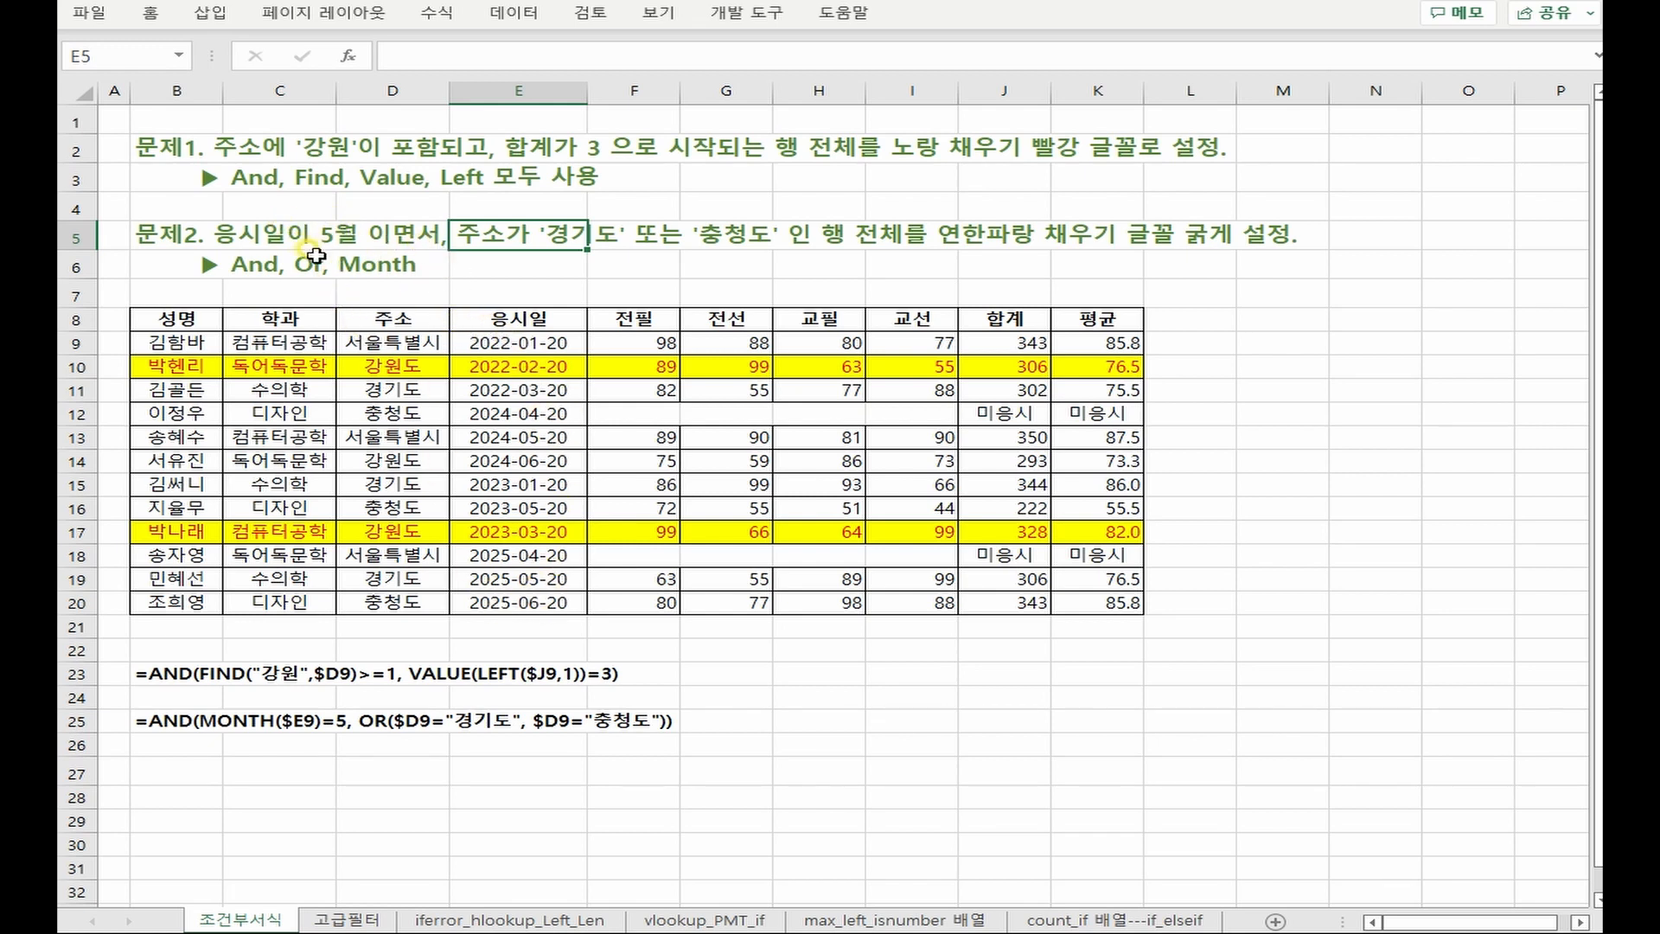
left_click(852, 673)
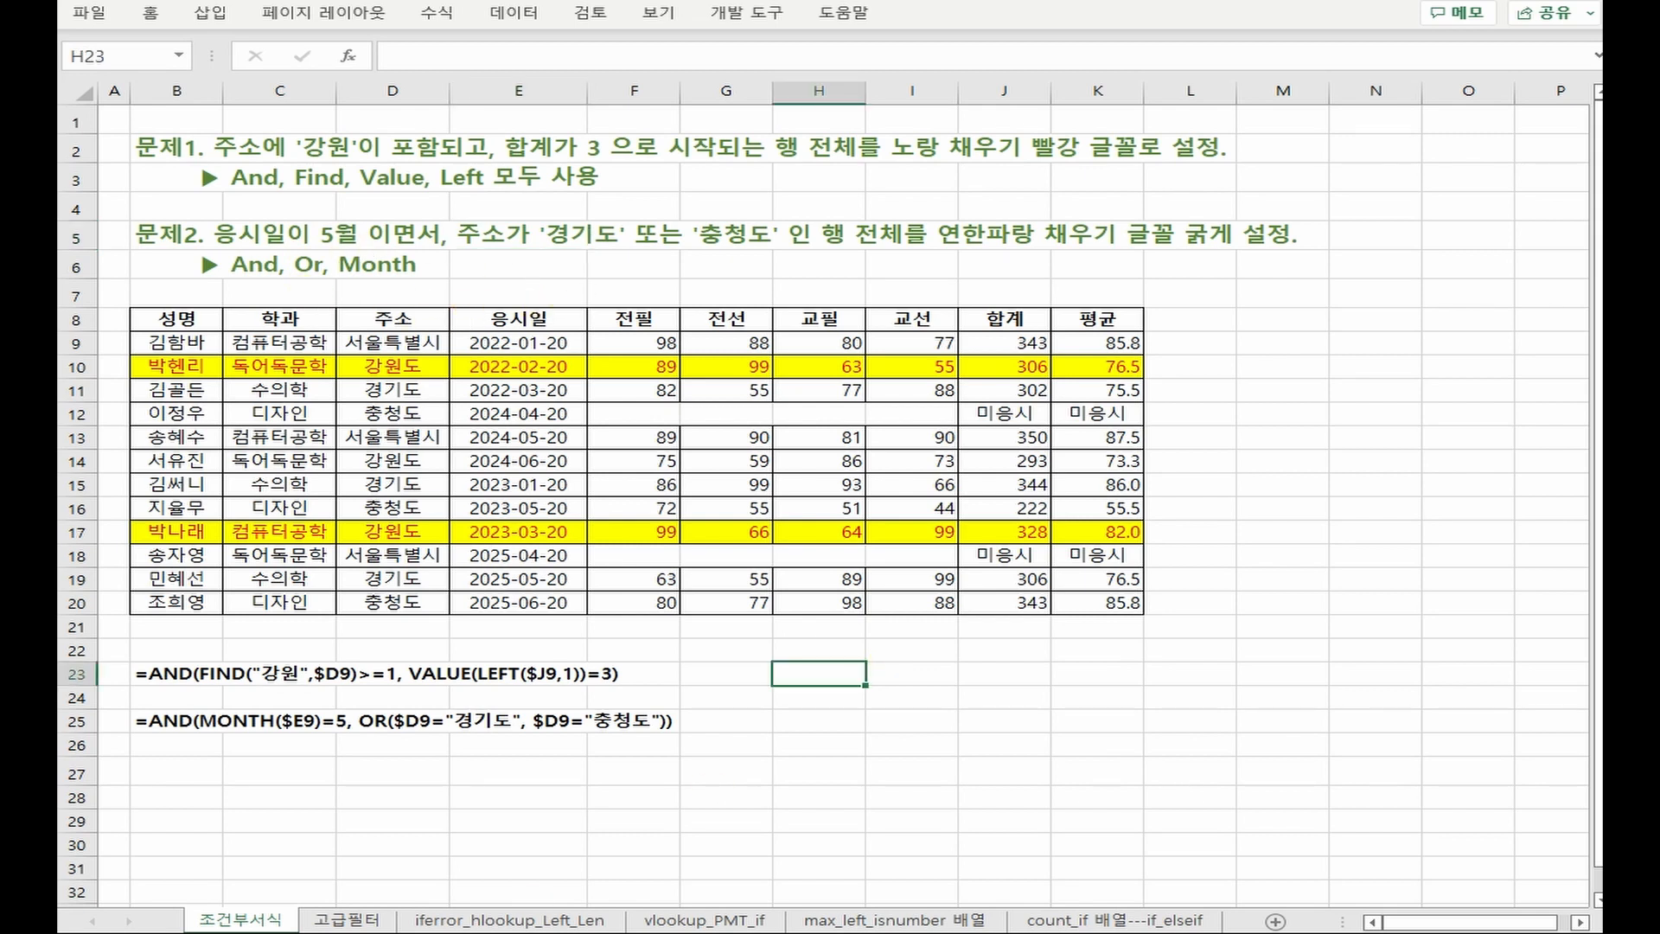
key("alt+Tab")
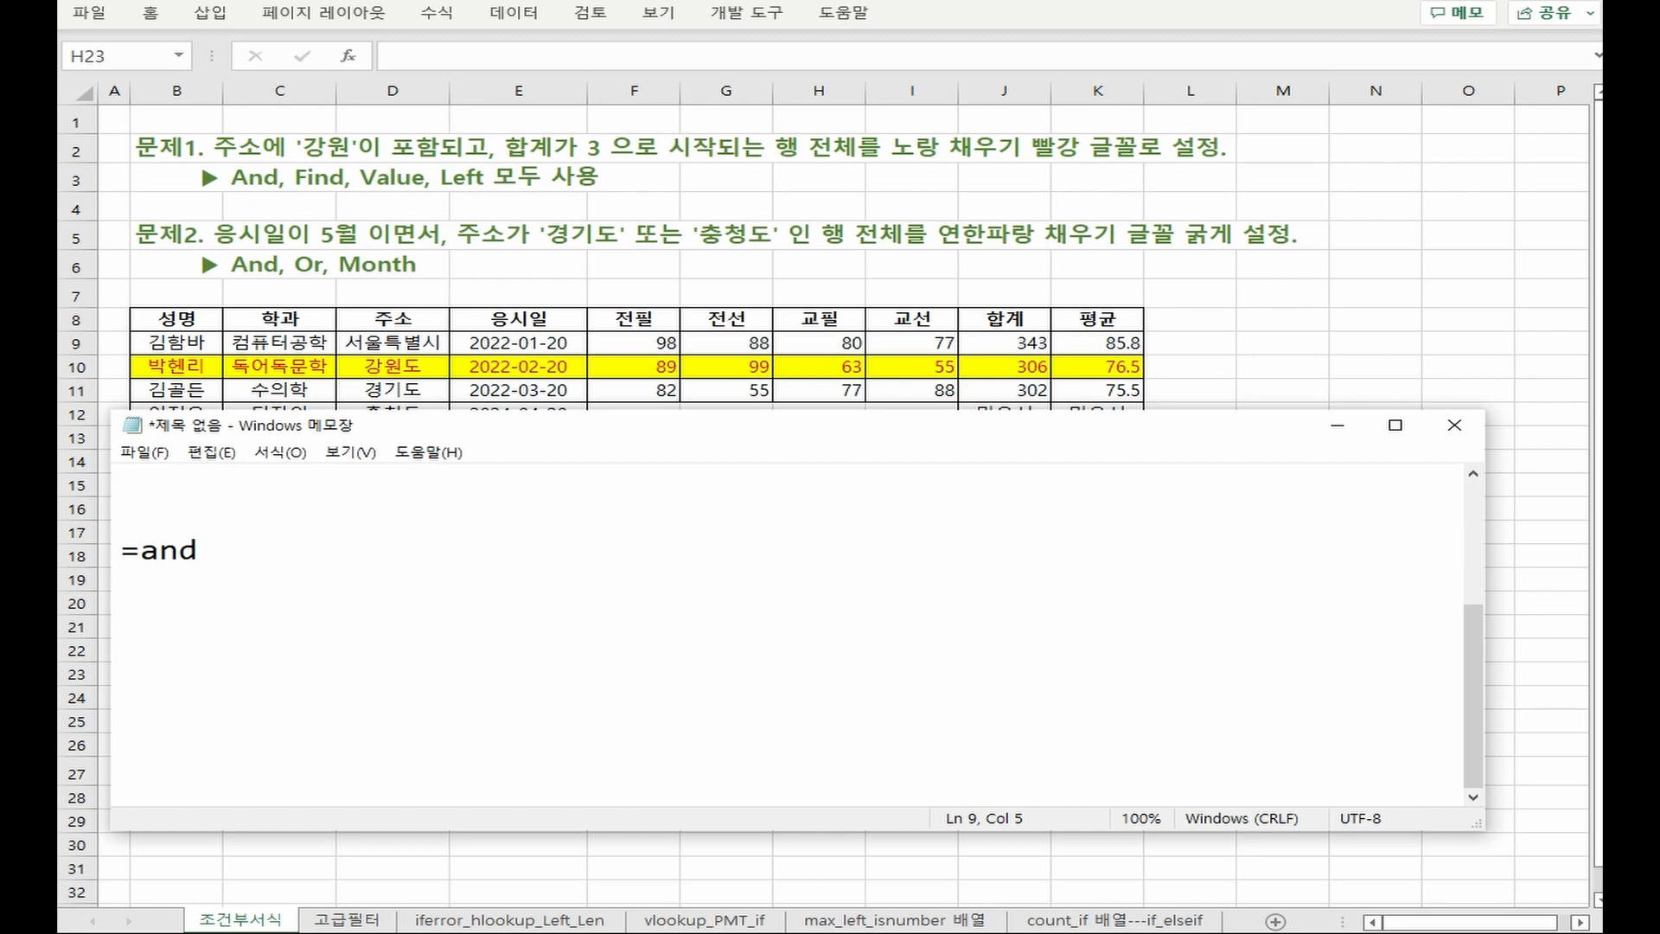
type("(")
type("month(")
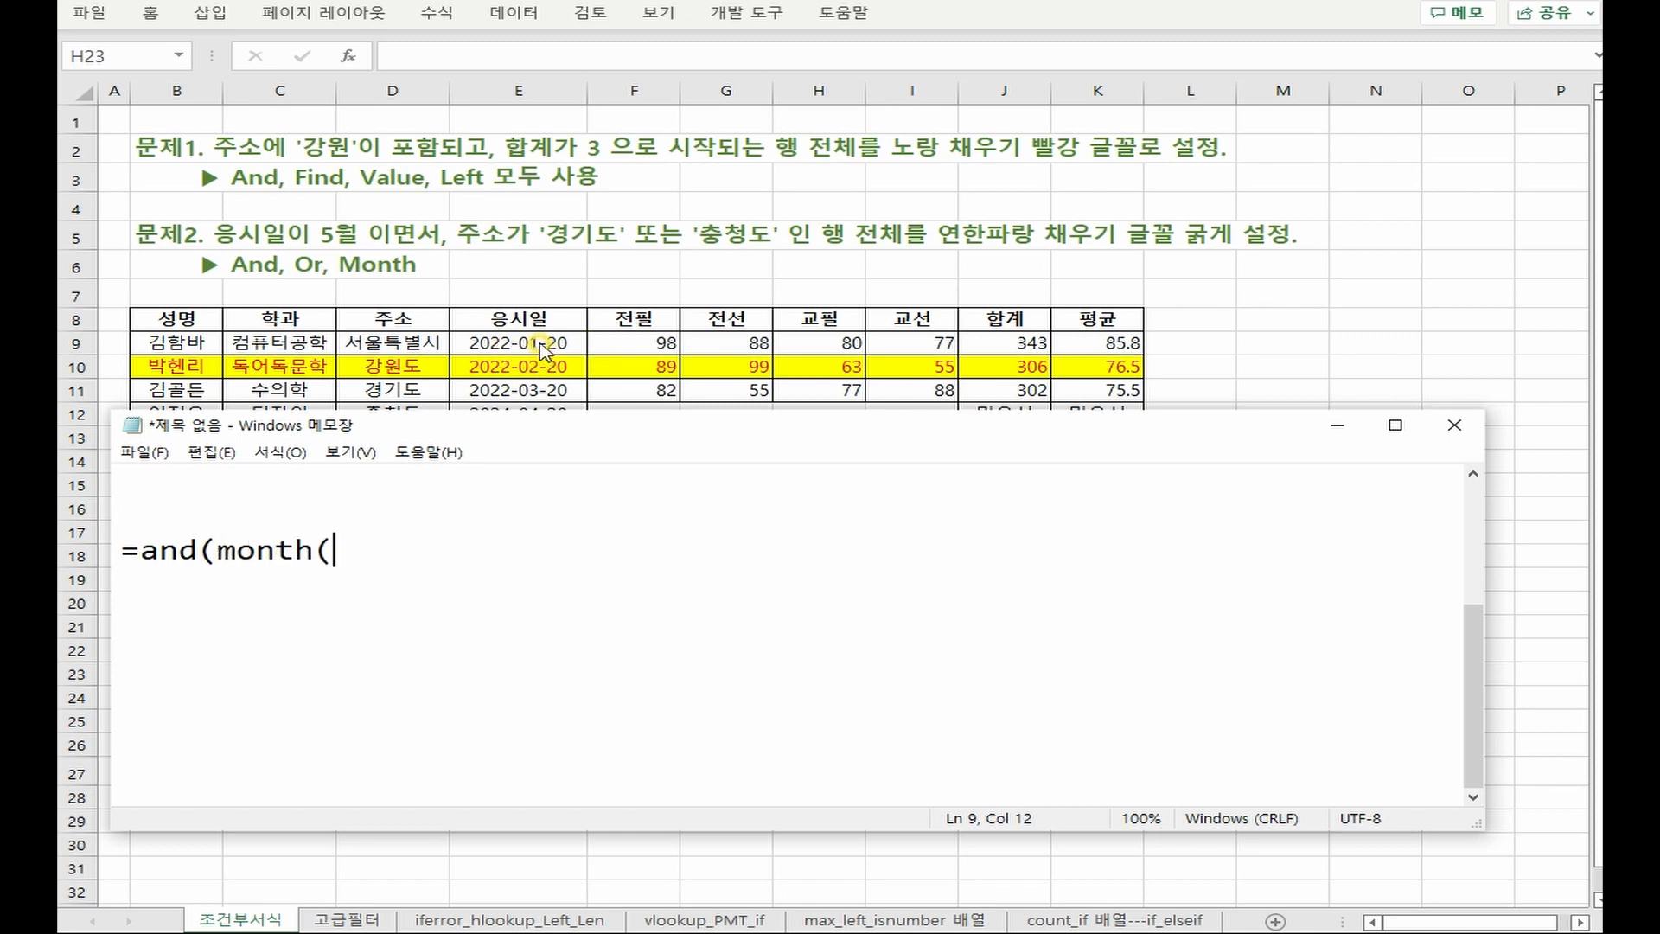
type("E9)")
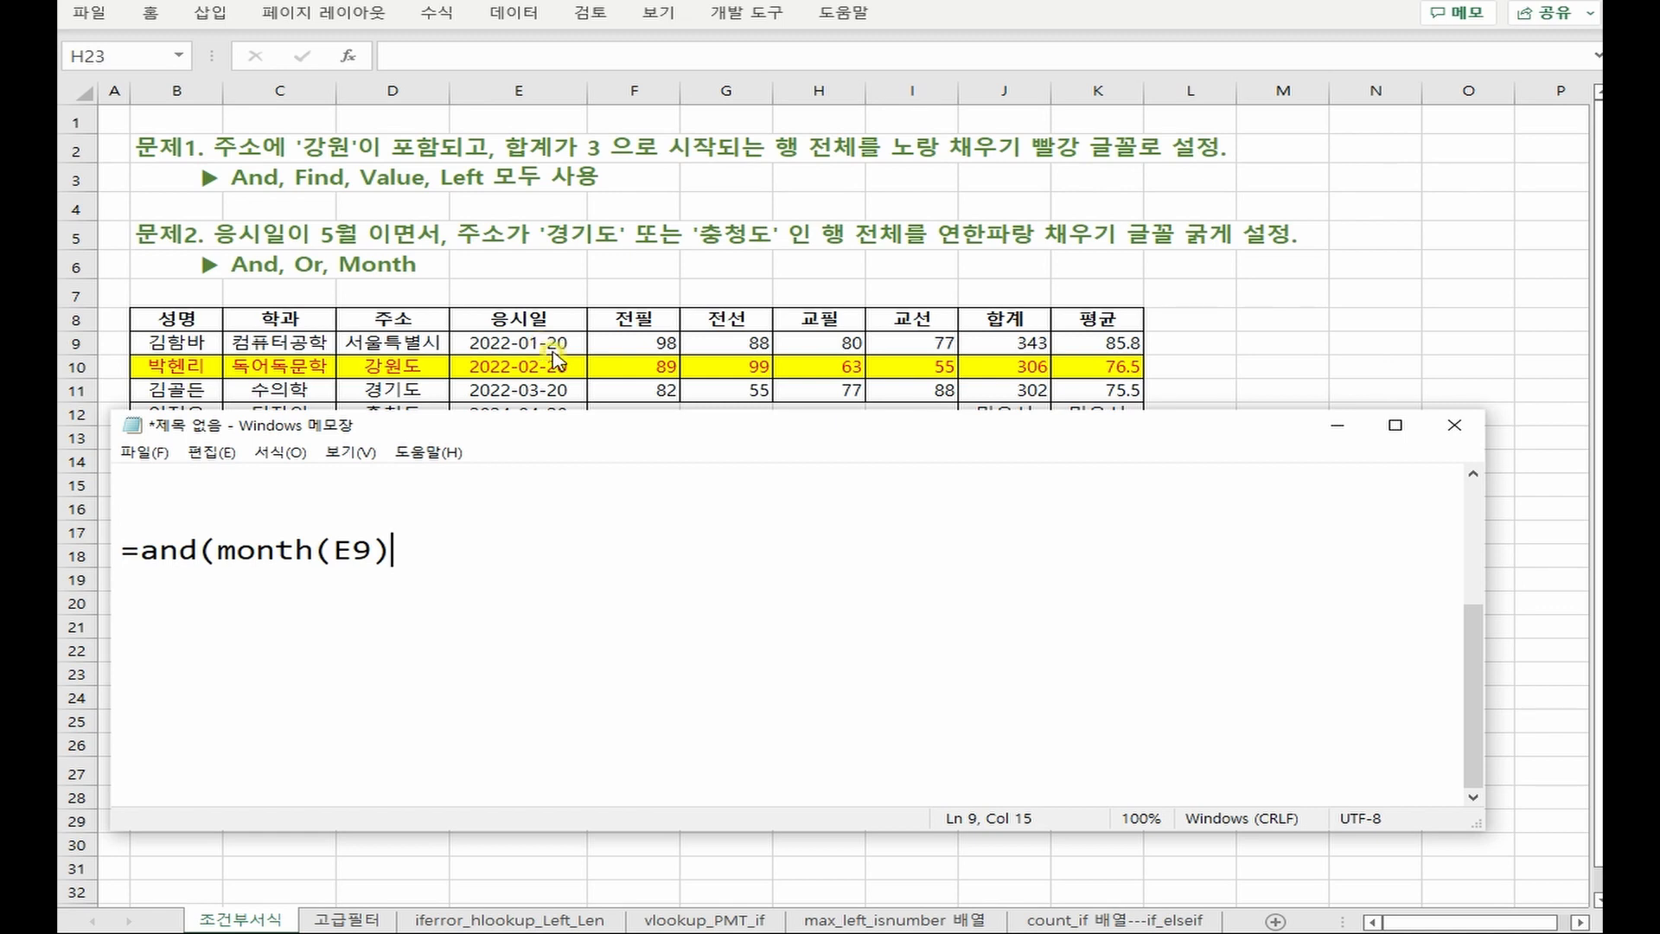
left_click(336, 550)
type("$")
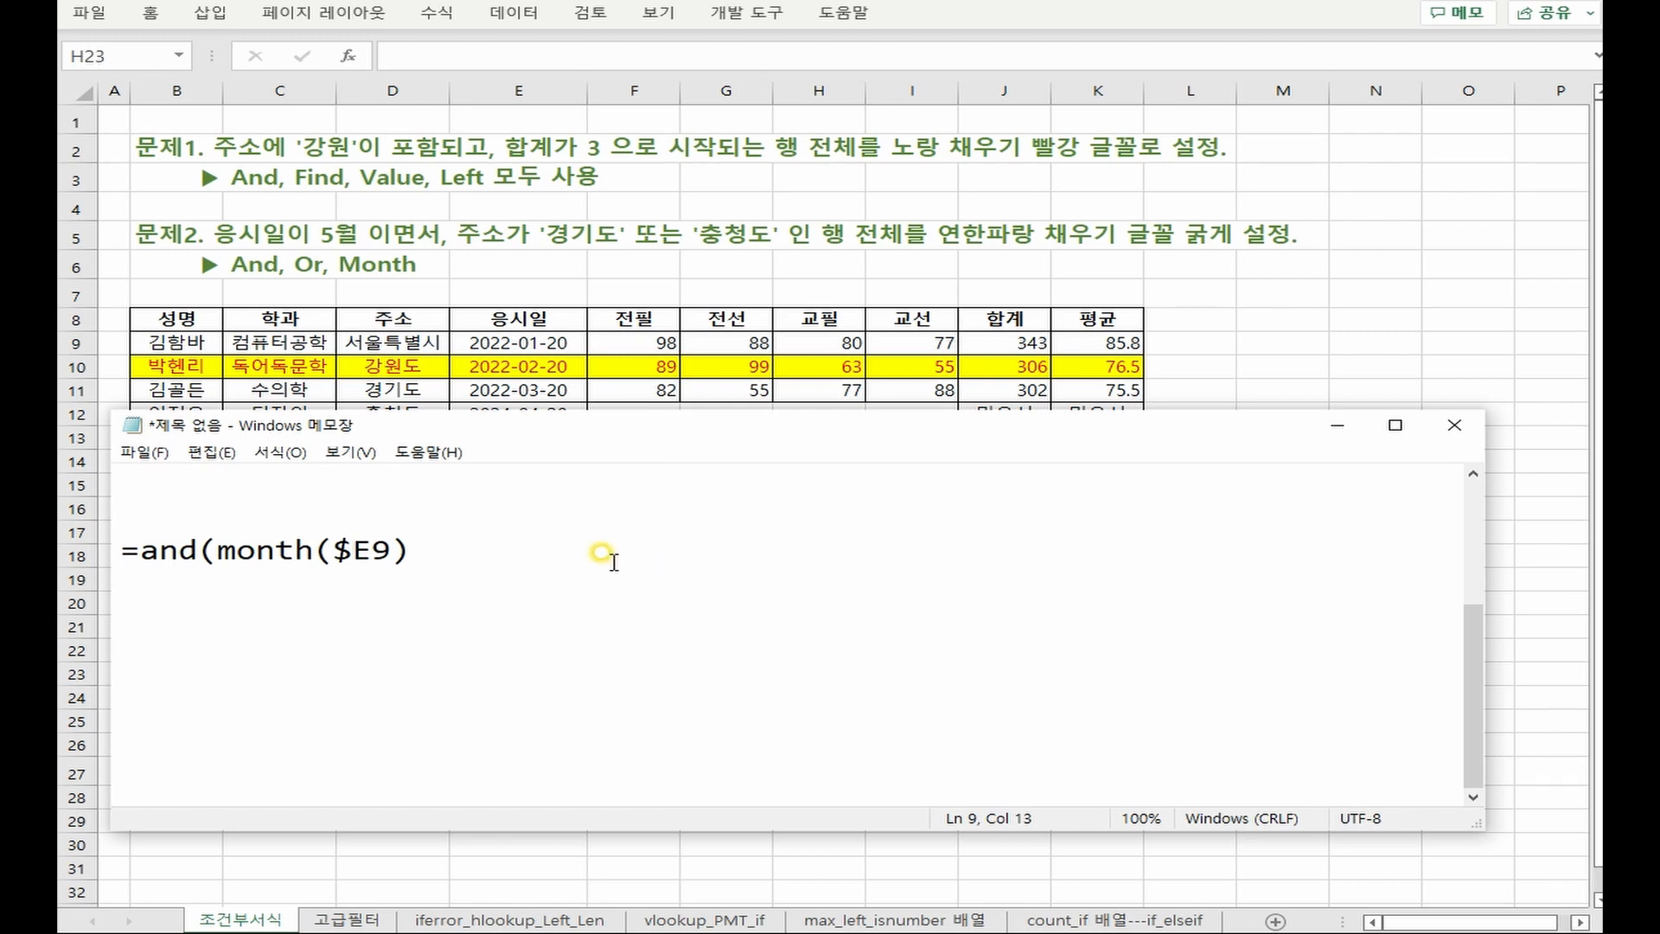
left_click(575, 548)
type("=5")
Continue the draft with , or($D9="경기도", locking only the column of D9
type(", or(")
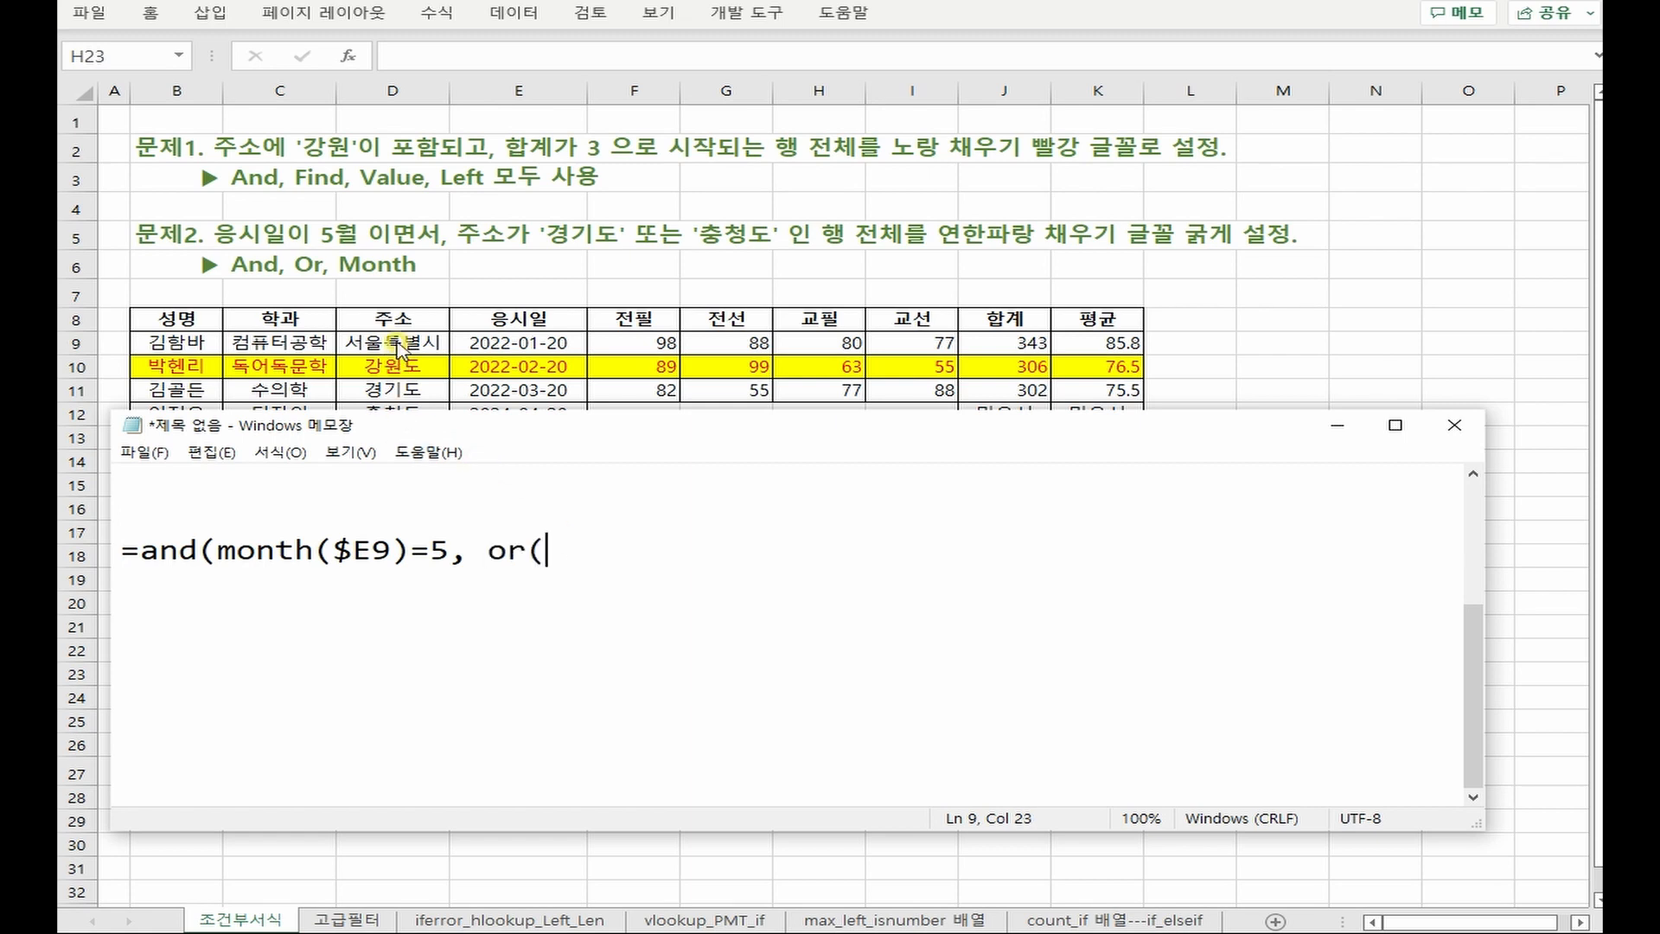
type("D9")
key("Left")
key("Left")
type("$")
key("End")
type("=\"경기도")
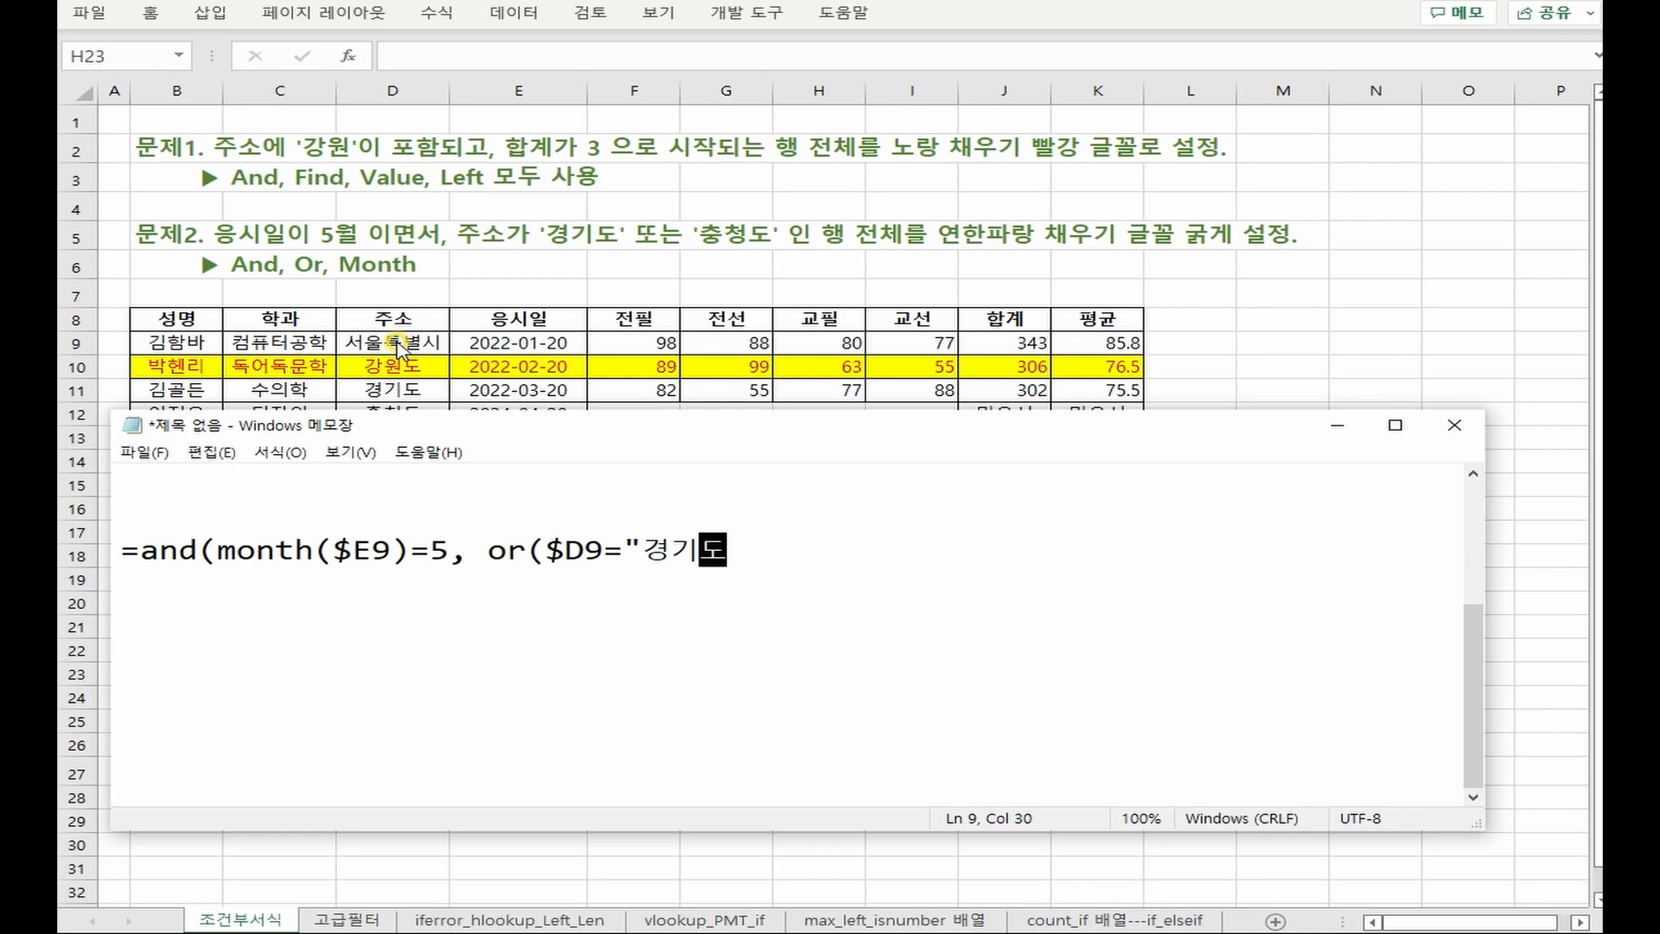
type("\",")
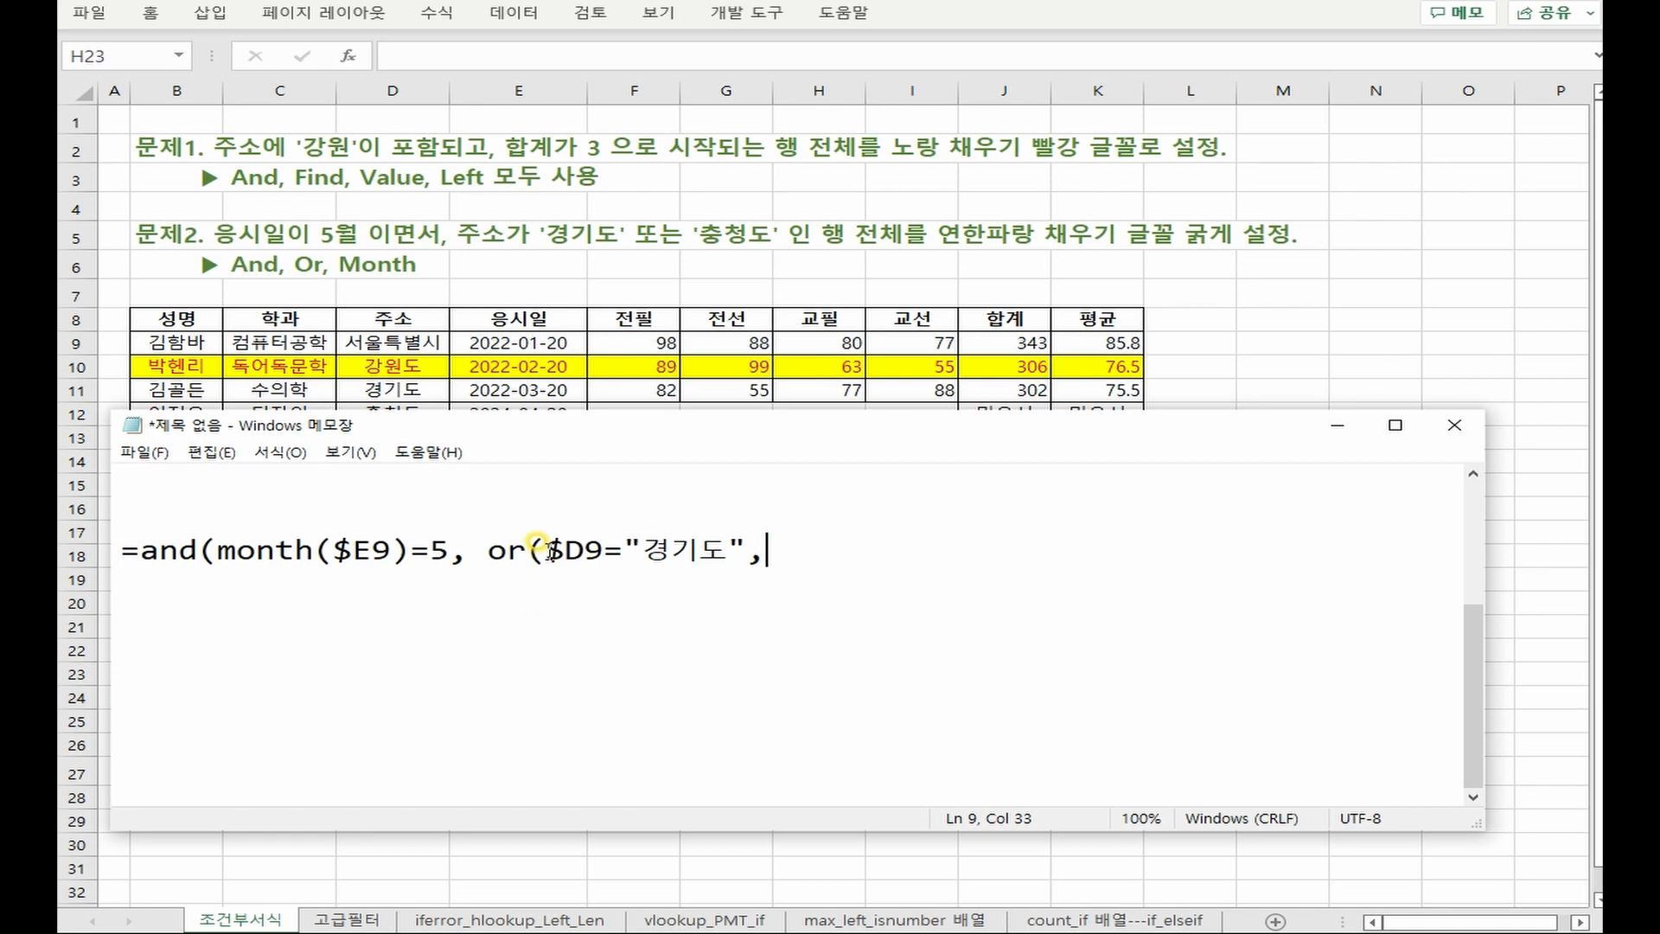
Duplicate the $D9="경기도" condition in the draft, change the copy to "충청도", and close the formula with ))
left_click_drag(545, 550, 748, 550)
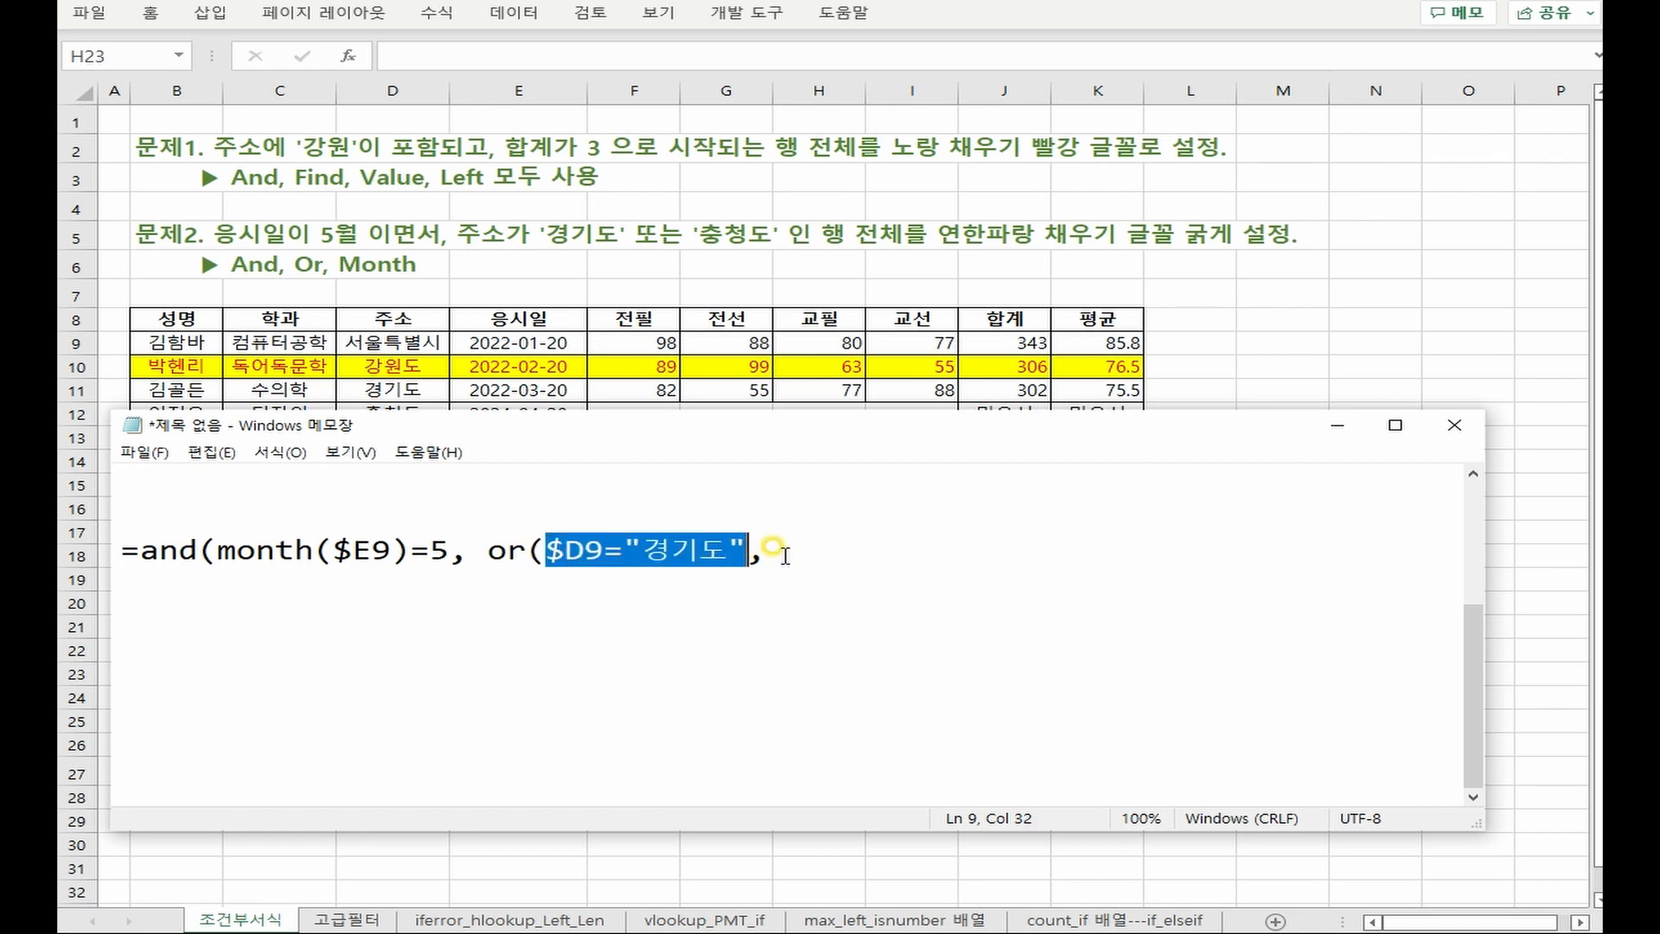
left_click(778, 545)
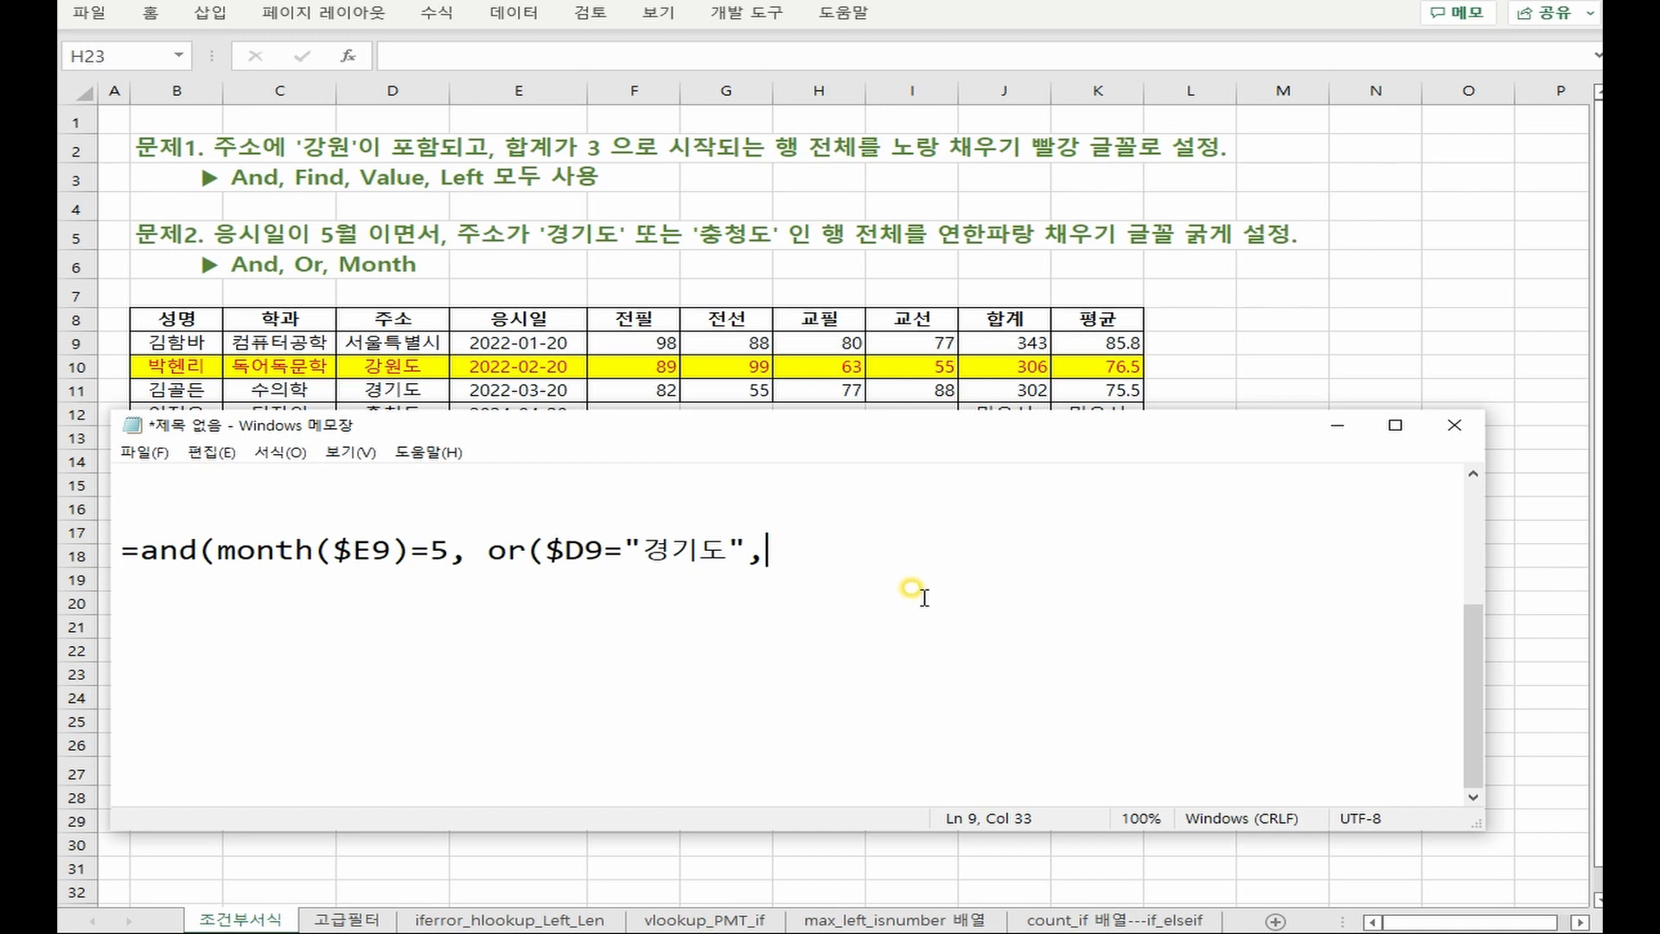
key("ctrl+v")
key("Left")
key("Left")
key("BackSpace")
key("BackSpace")
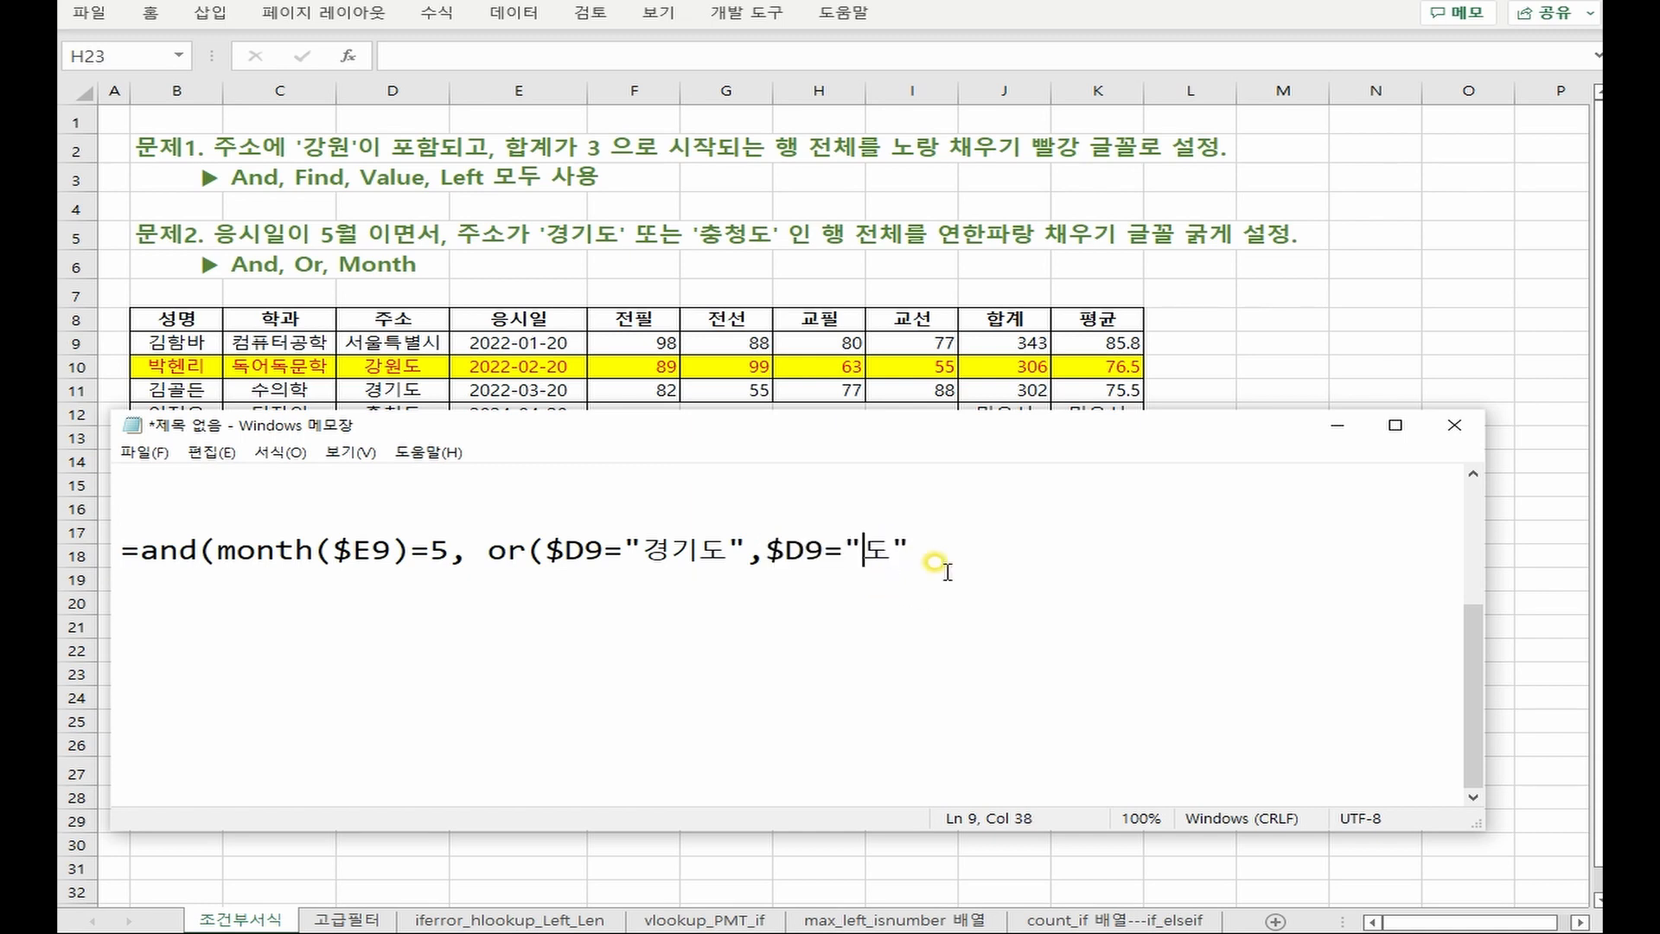
type("충청")
left_click(1046, 542)
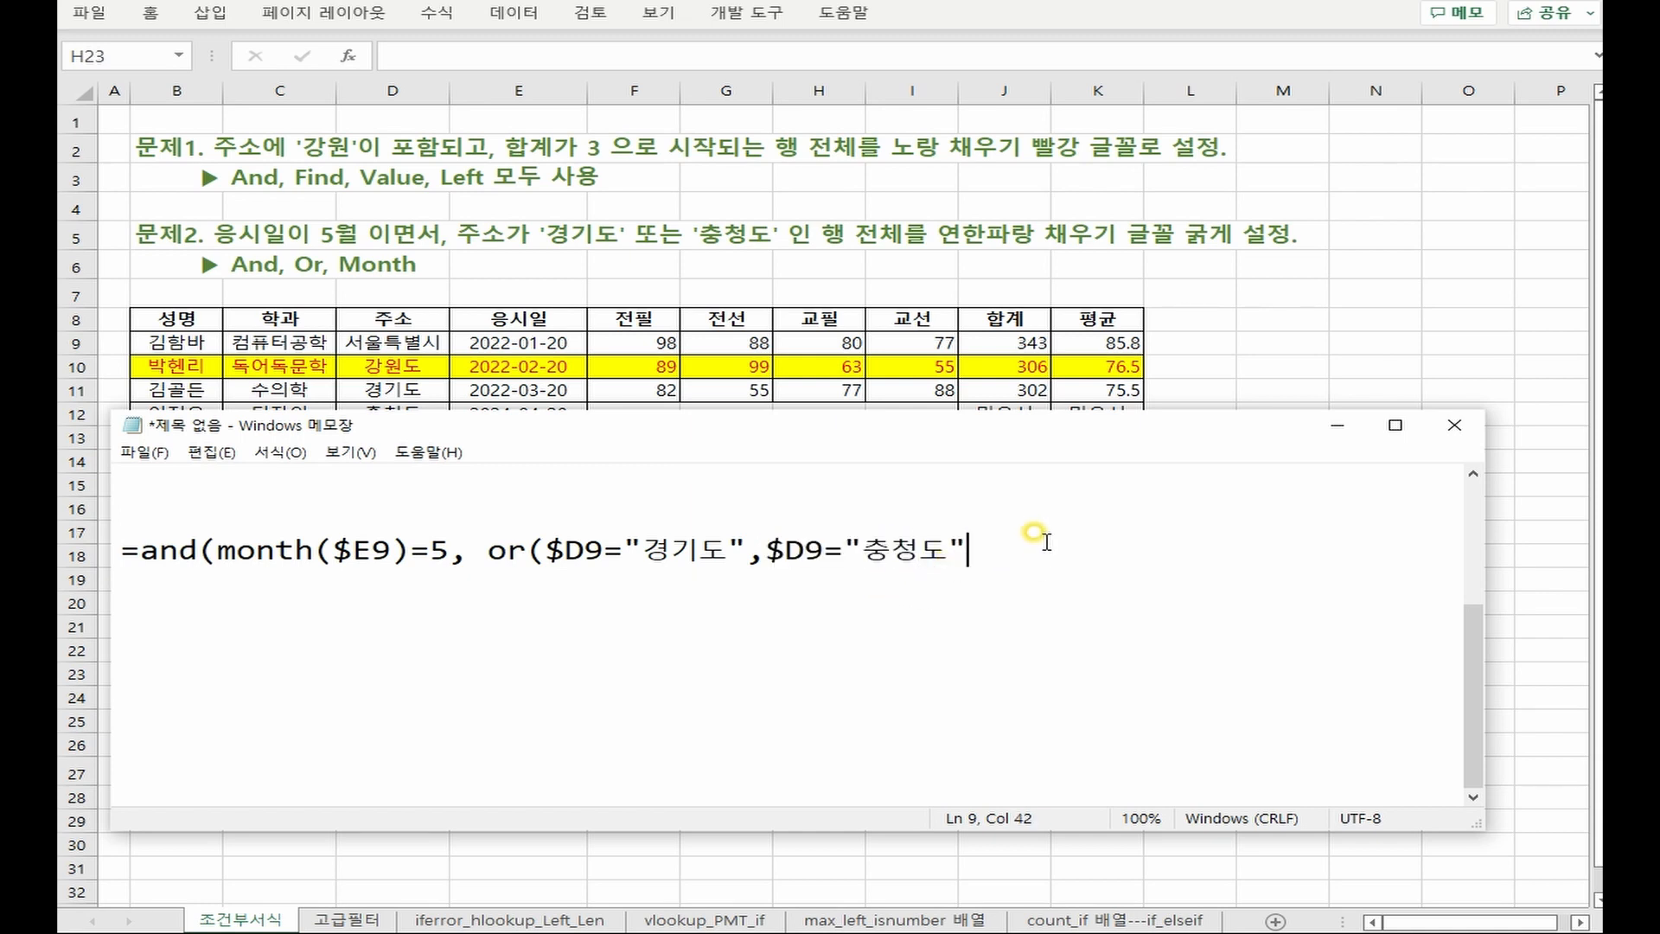
type("))")
left_click_drag(765, 831, 778, 804)
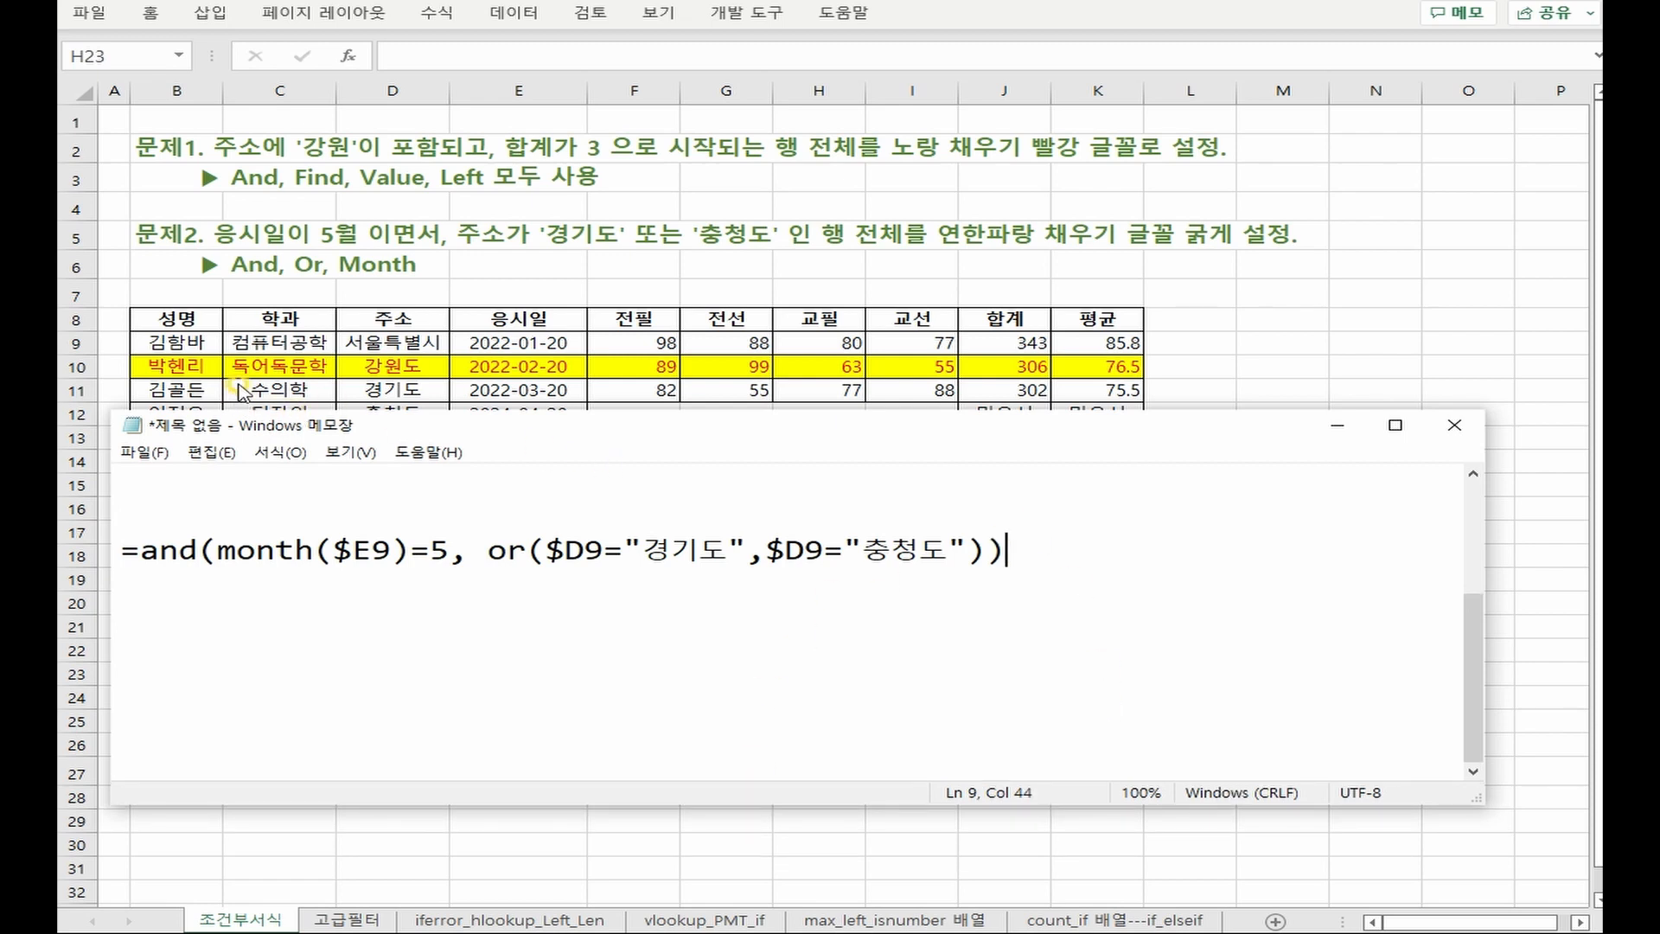
Back in Excel, start another conditional formatting rule for B9:K20 that uses a formula to determine the cells
left_click_drag(178, 350, 1082, 598)
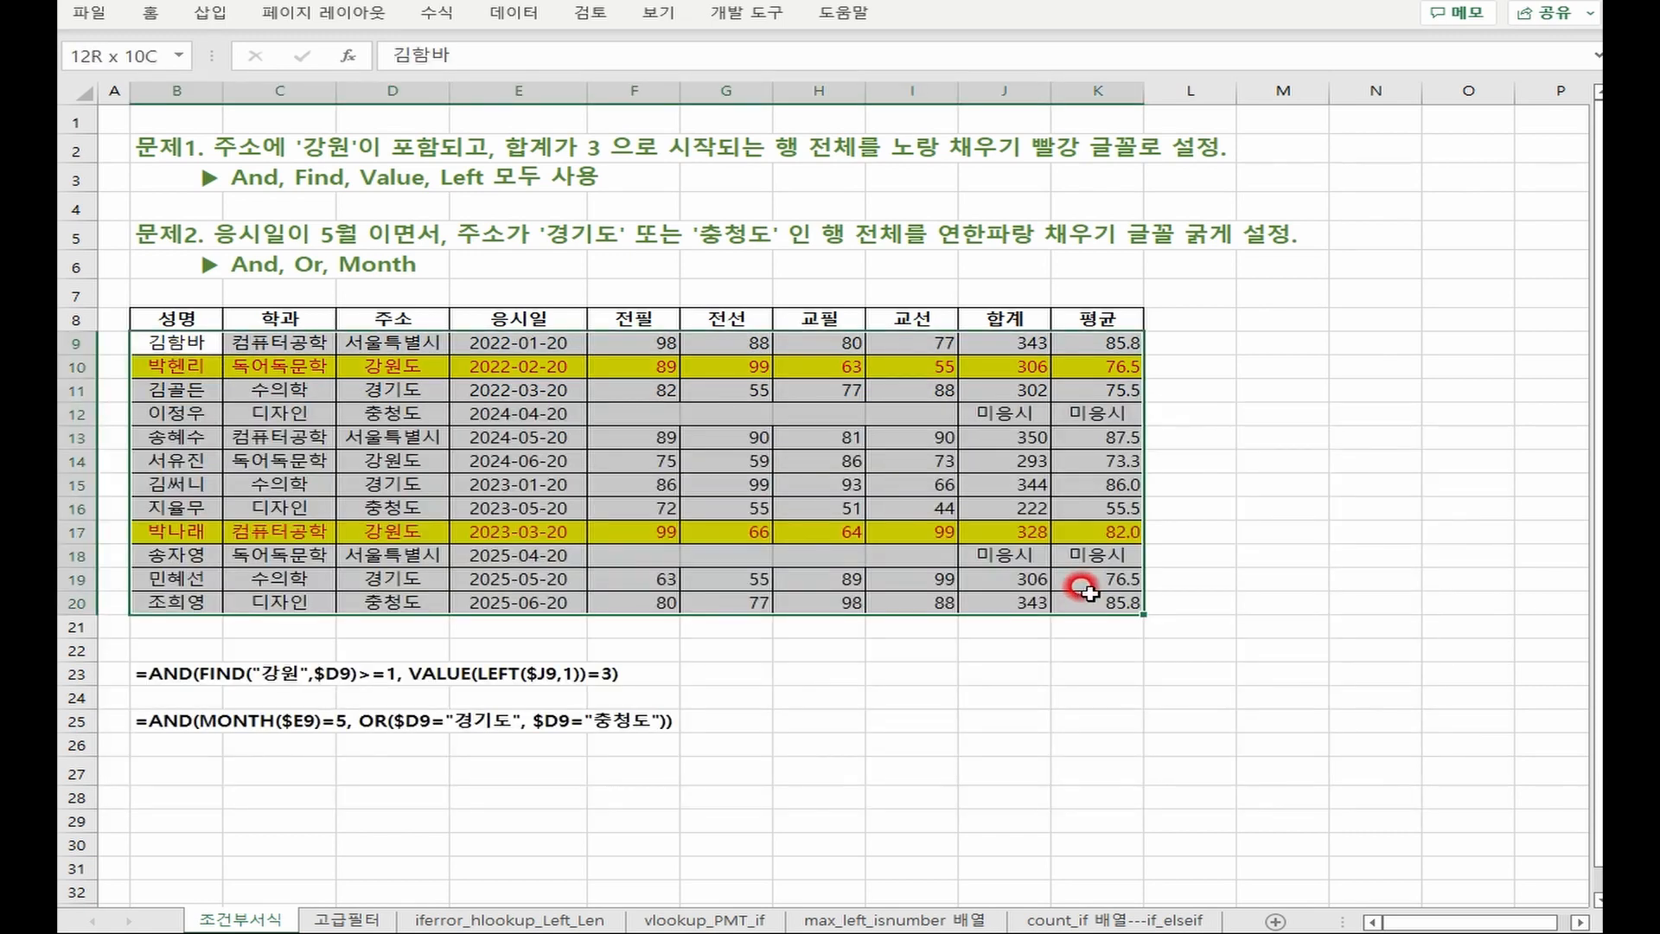
left_click(150, 12)
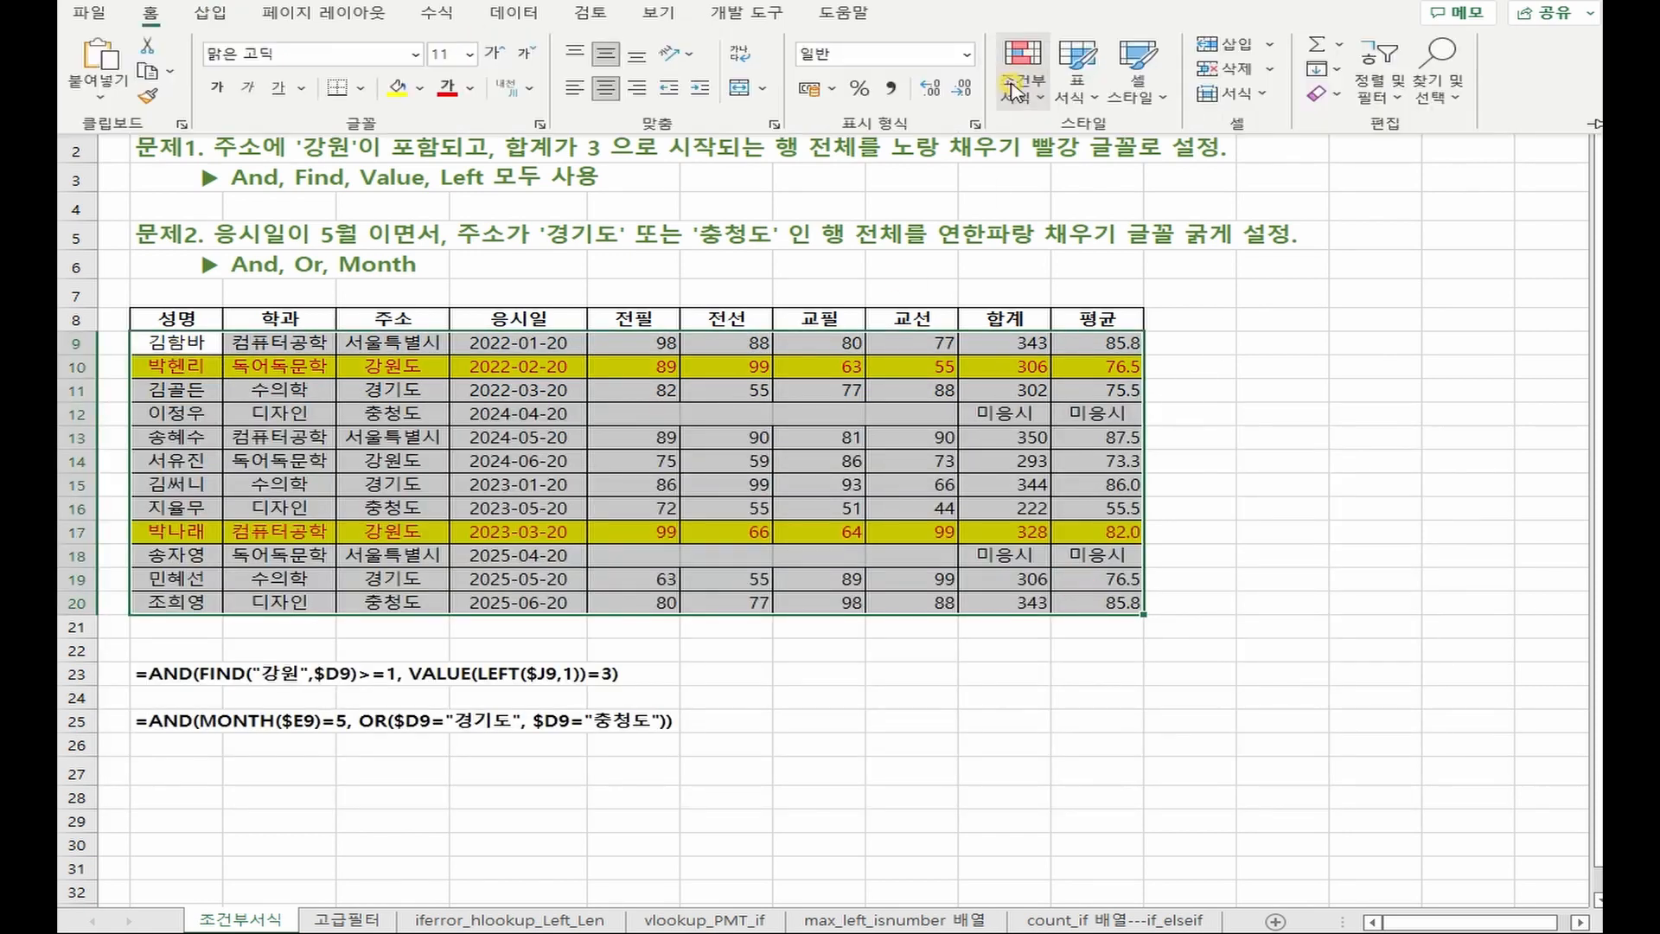
left_click(1022, 74)
left_click(1090, 394)
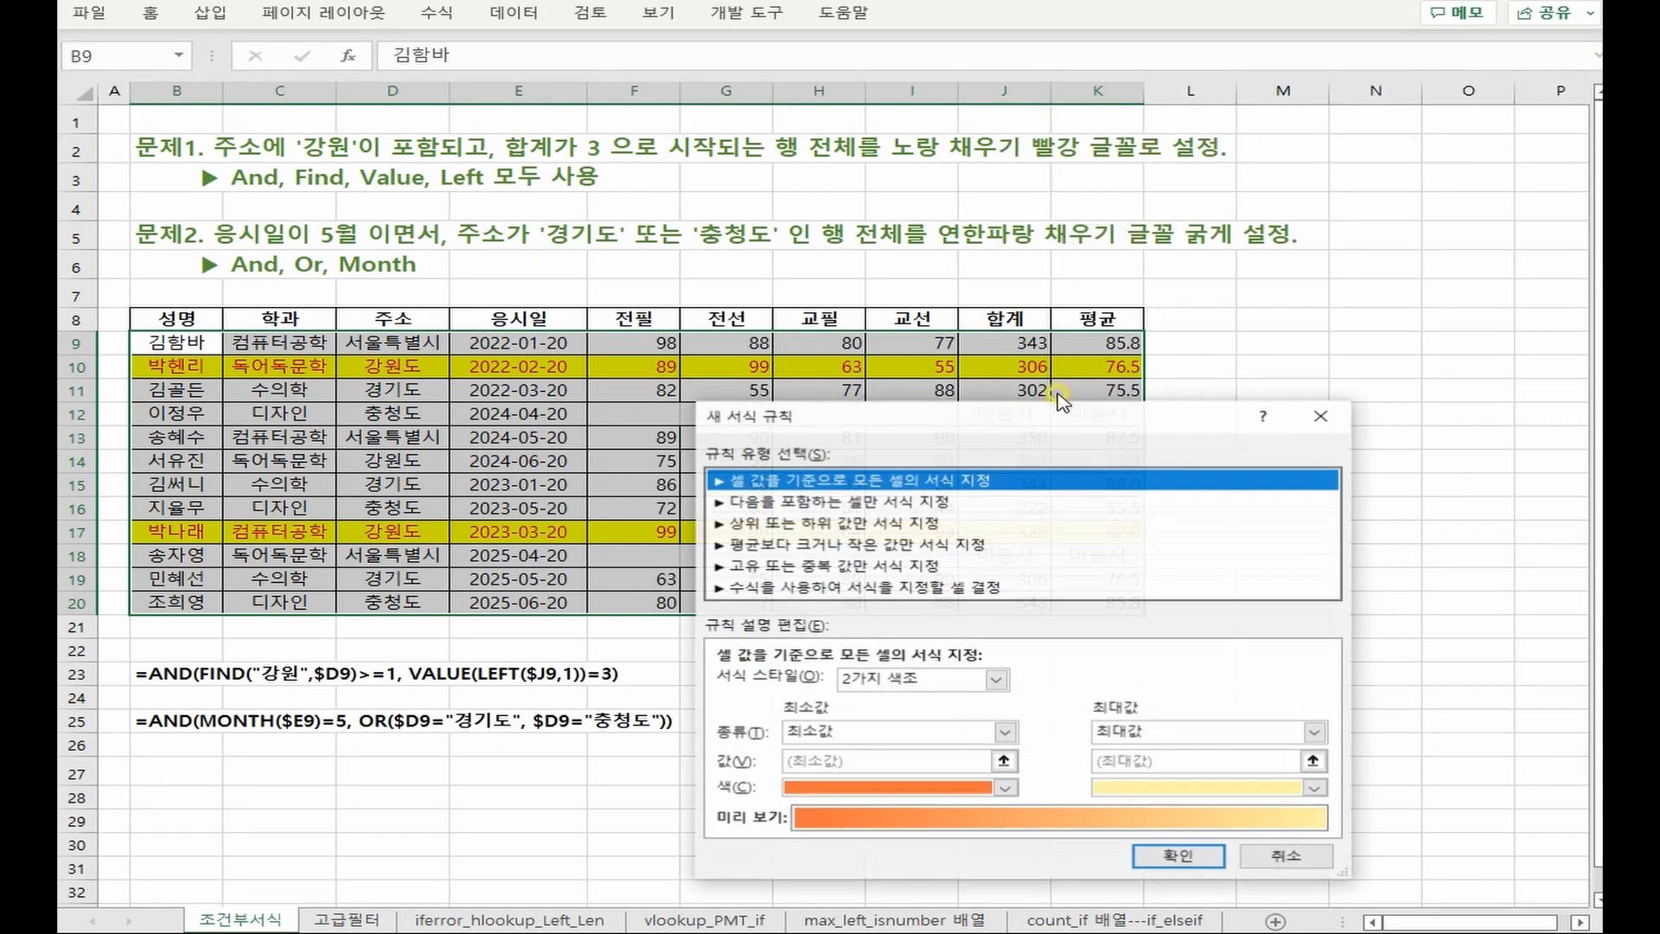
left_click(879, 591)
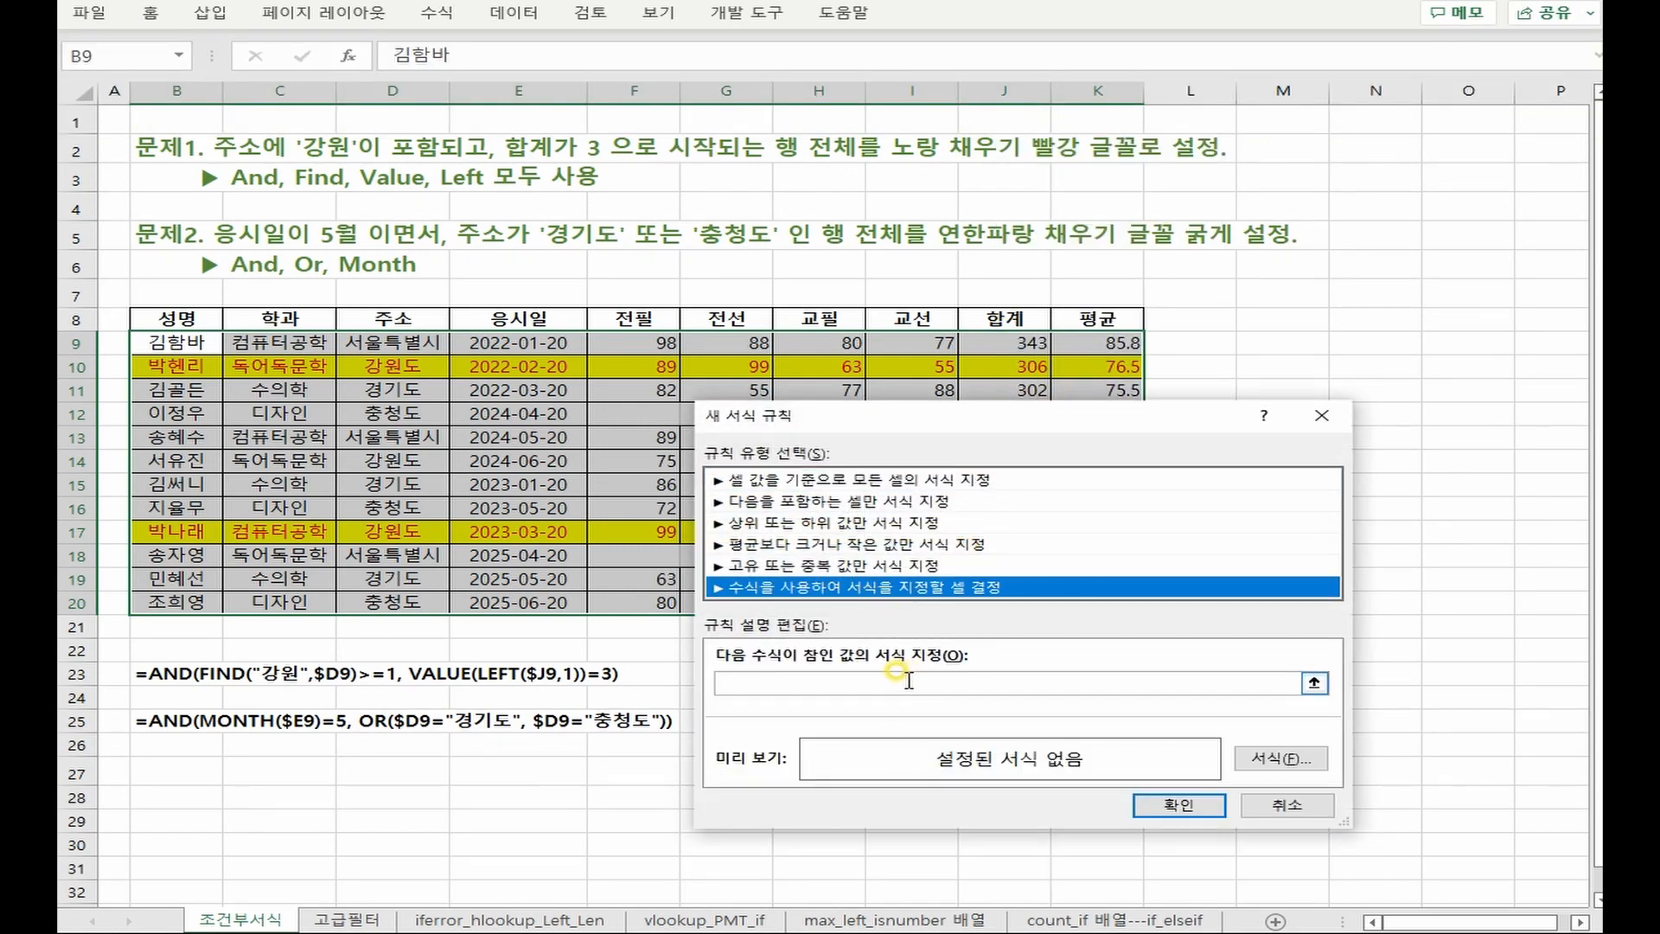
Enter the month condition =and(month($E9)=5 in the rule formula, locking only the column of E9
left_click(908, 680)
type("=")
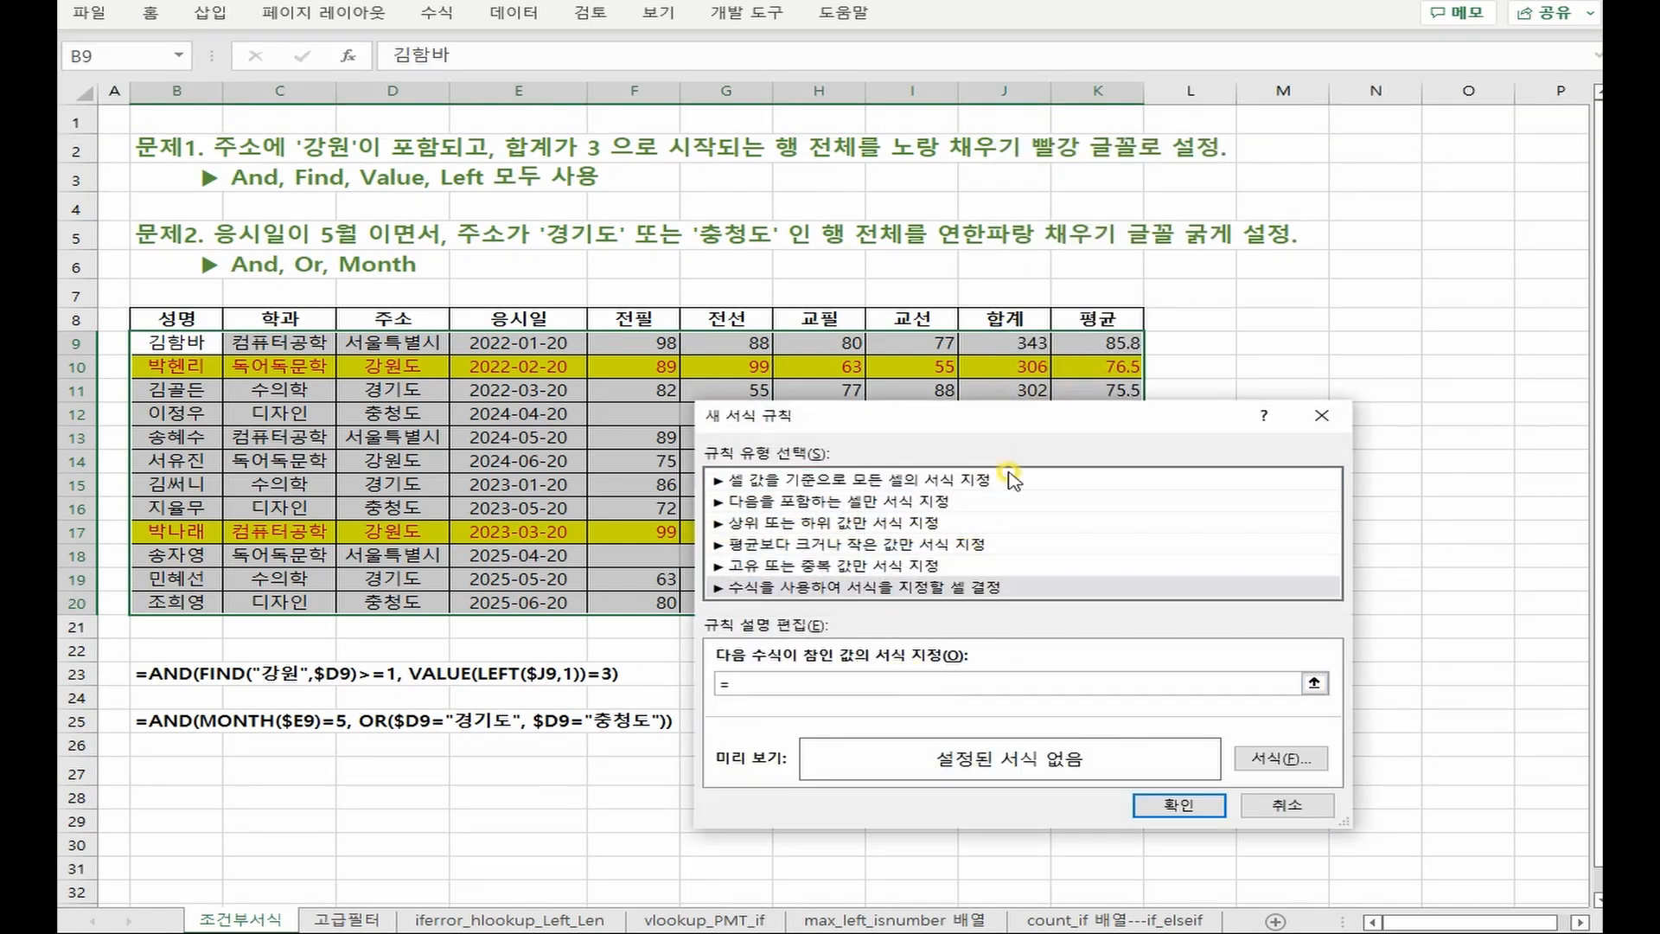
type("and(month(")
left_click(492, 344)
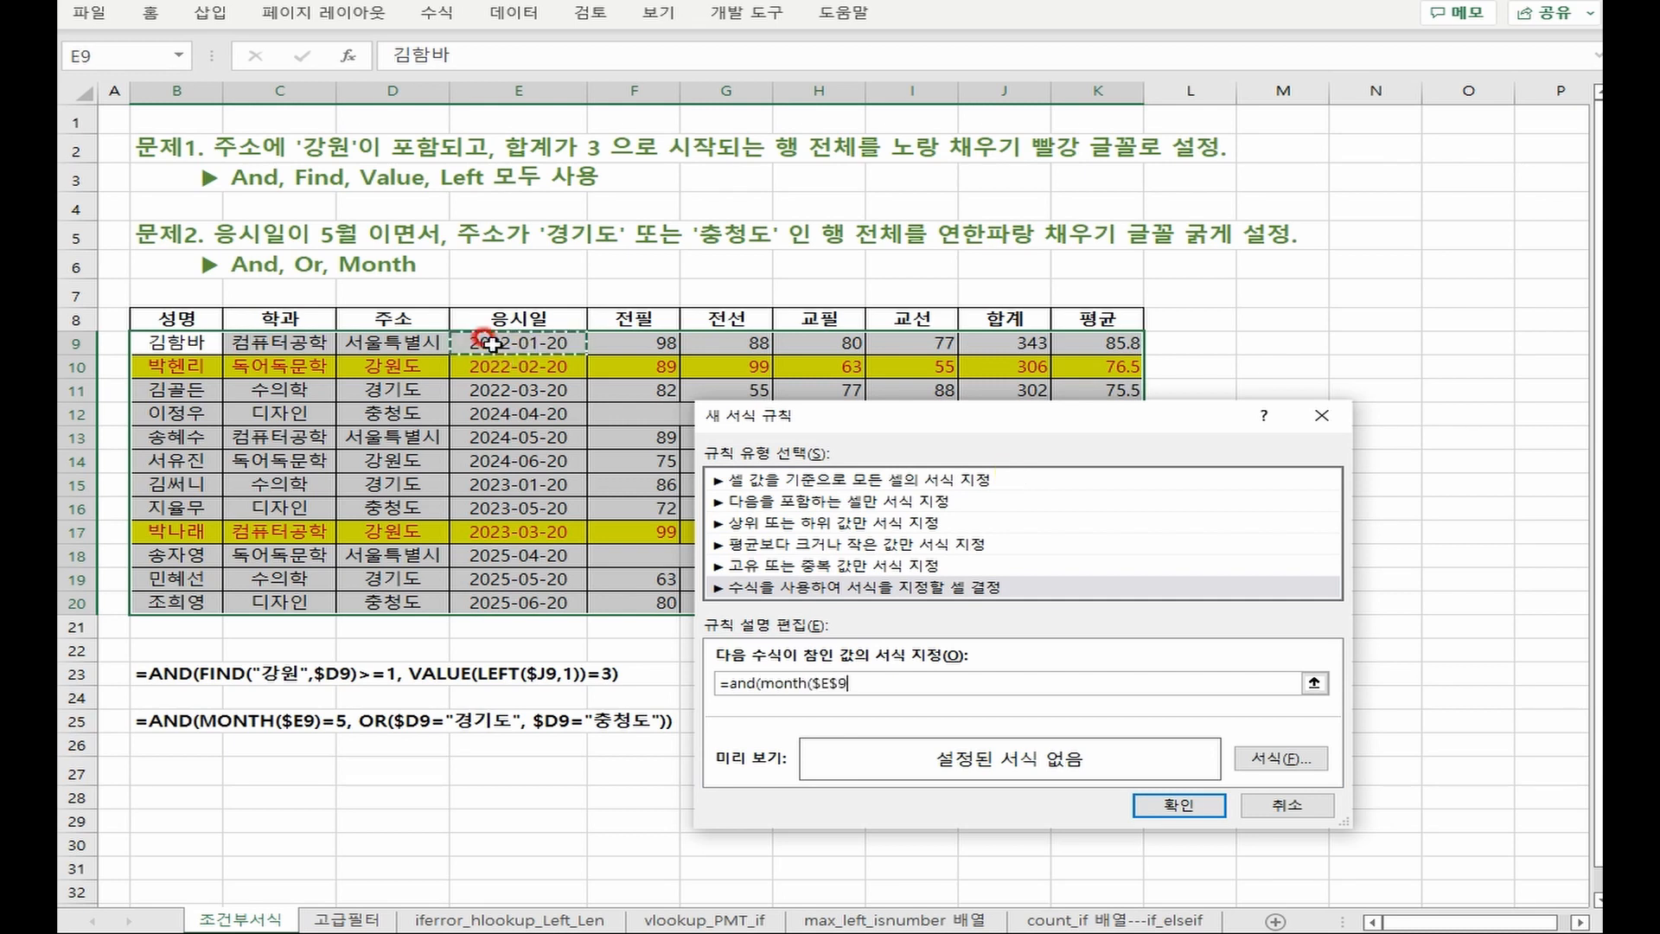
key("F4")
key("F4")
type(")=5")
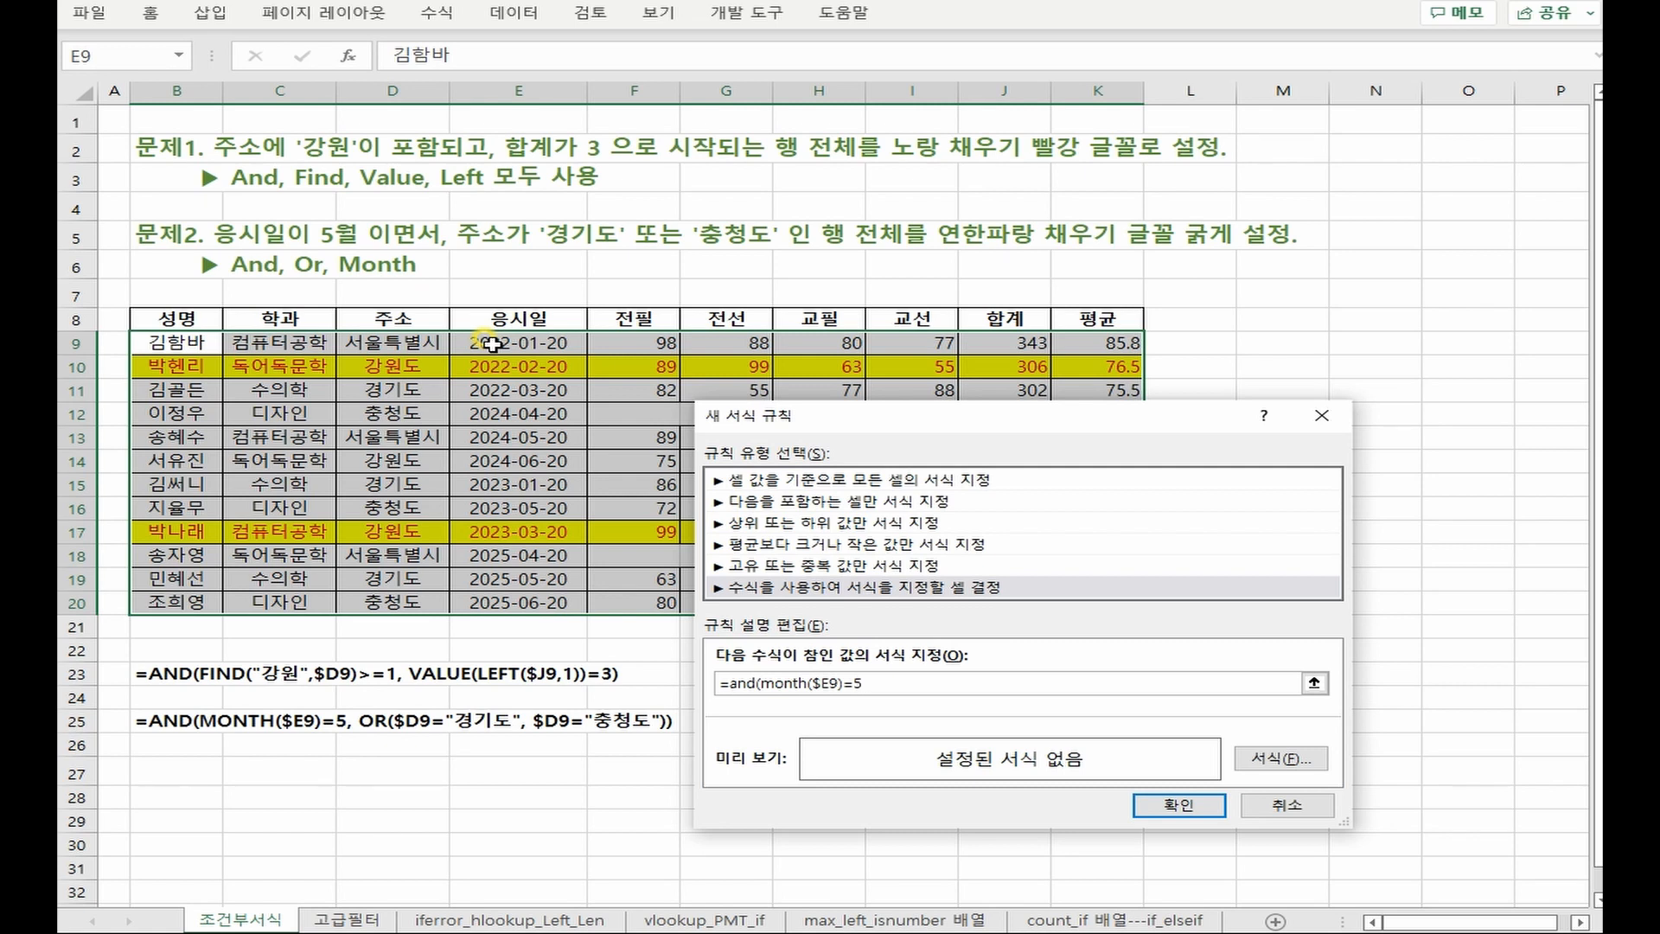
Add the first address condition , or($D9="경기도" to the rule formula, locking only the column of D9
type(", or(")
left_click(398, 343)
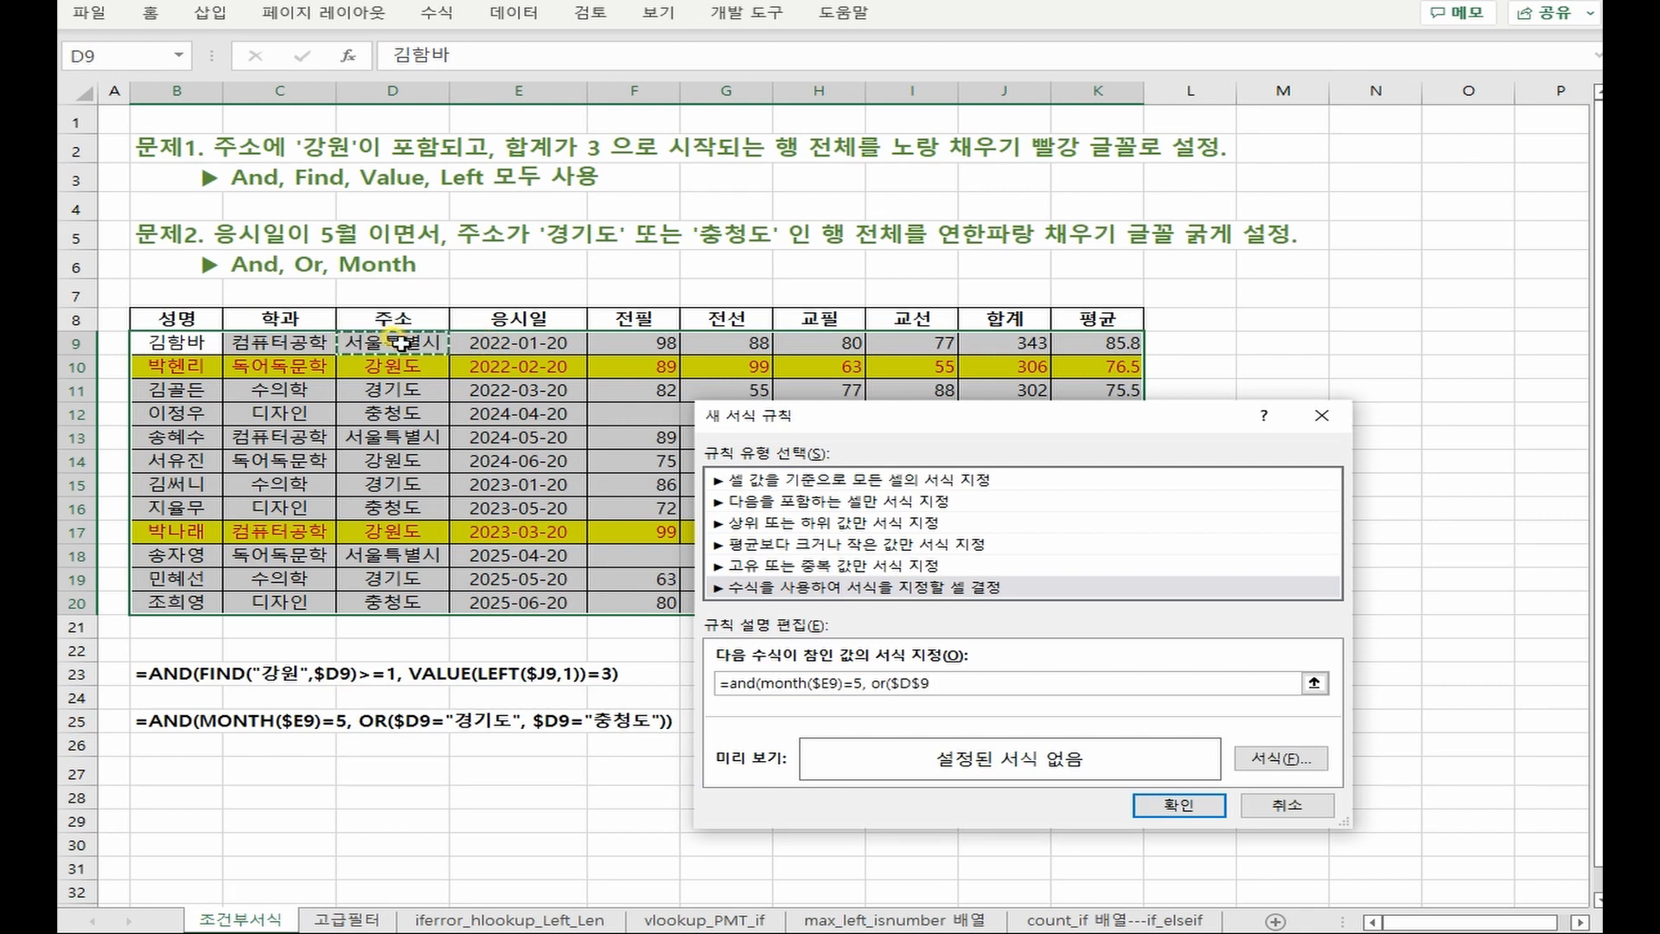
key("F4")
key("F4")
type("=\"경기도\",")
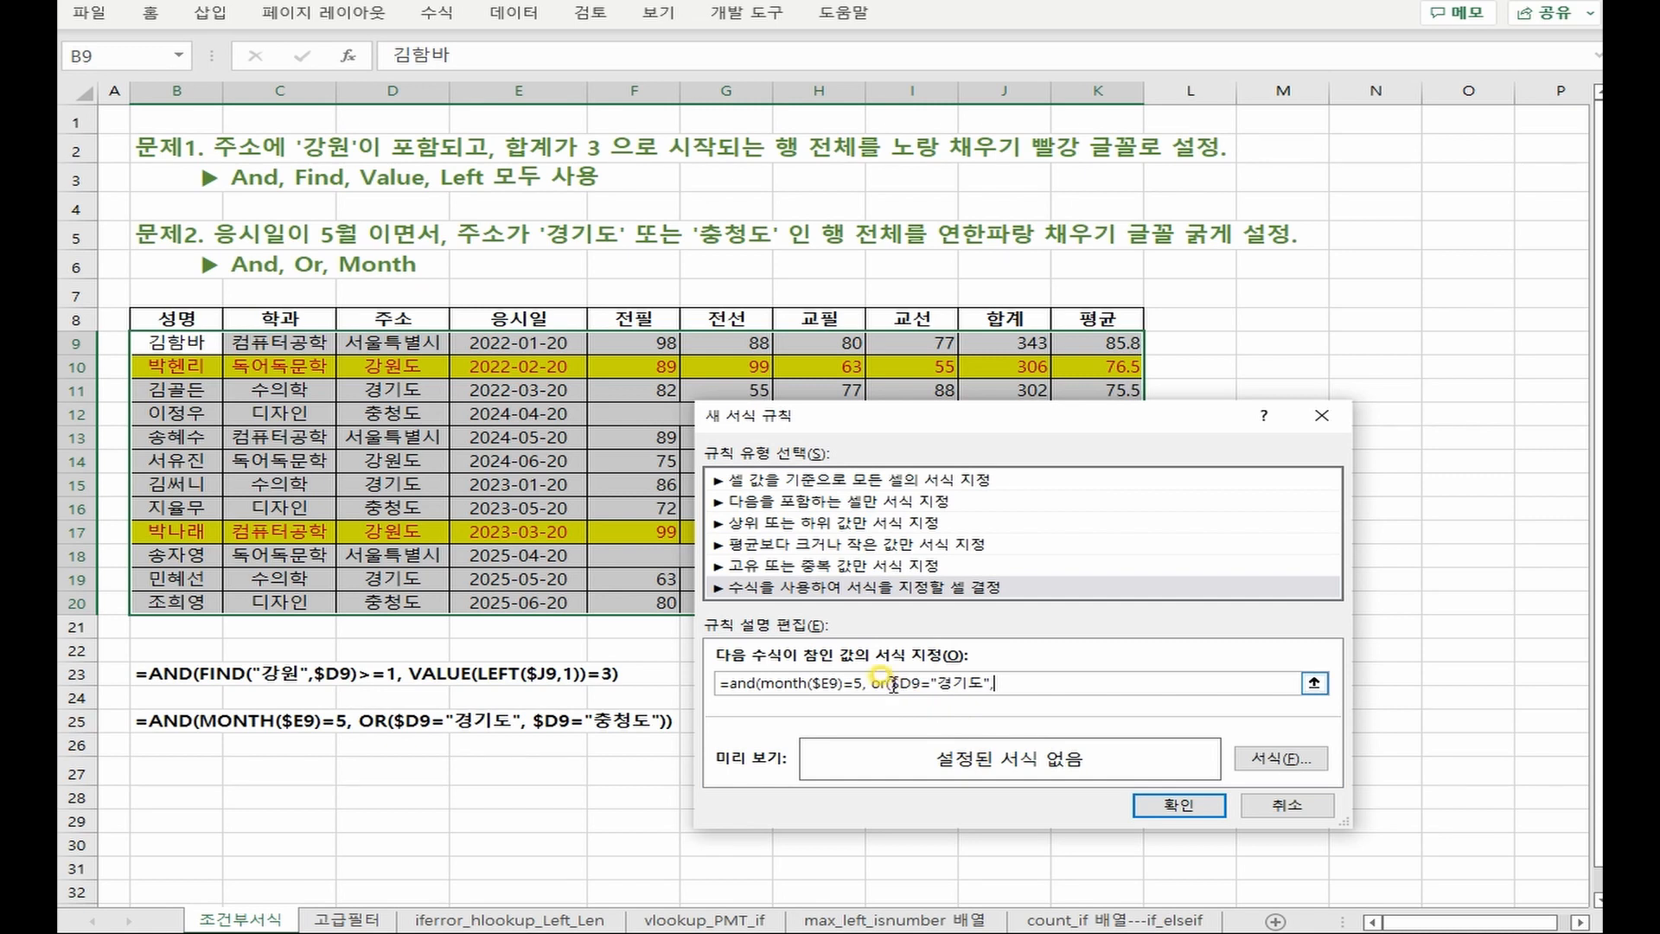
Complete the rule formula with a copy of the $D9 condition changed to "충청도" and the closing ))
left_click_drag(890, 685, 992, 686)
key("ctrl+c")
left_click(1024, 682)
type(",")
key("ctrl+v")
left_click_drag(1071, 677, 1037, 671)
type("충청")
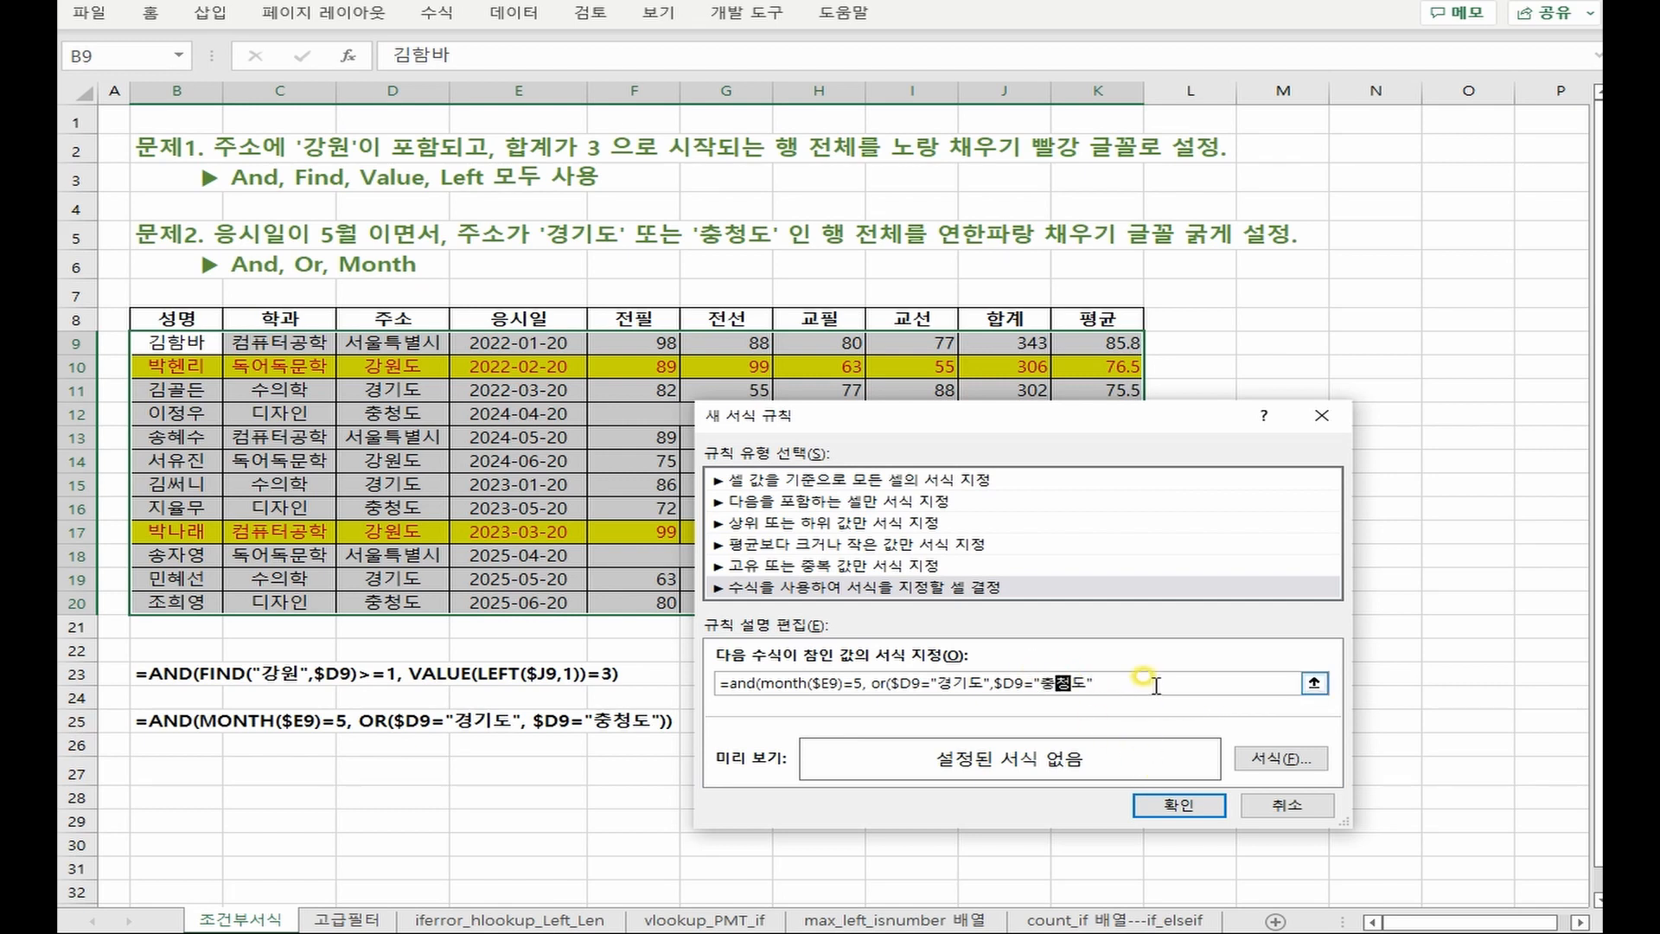
left_click(1156, 683)
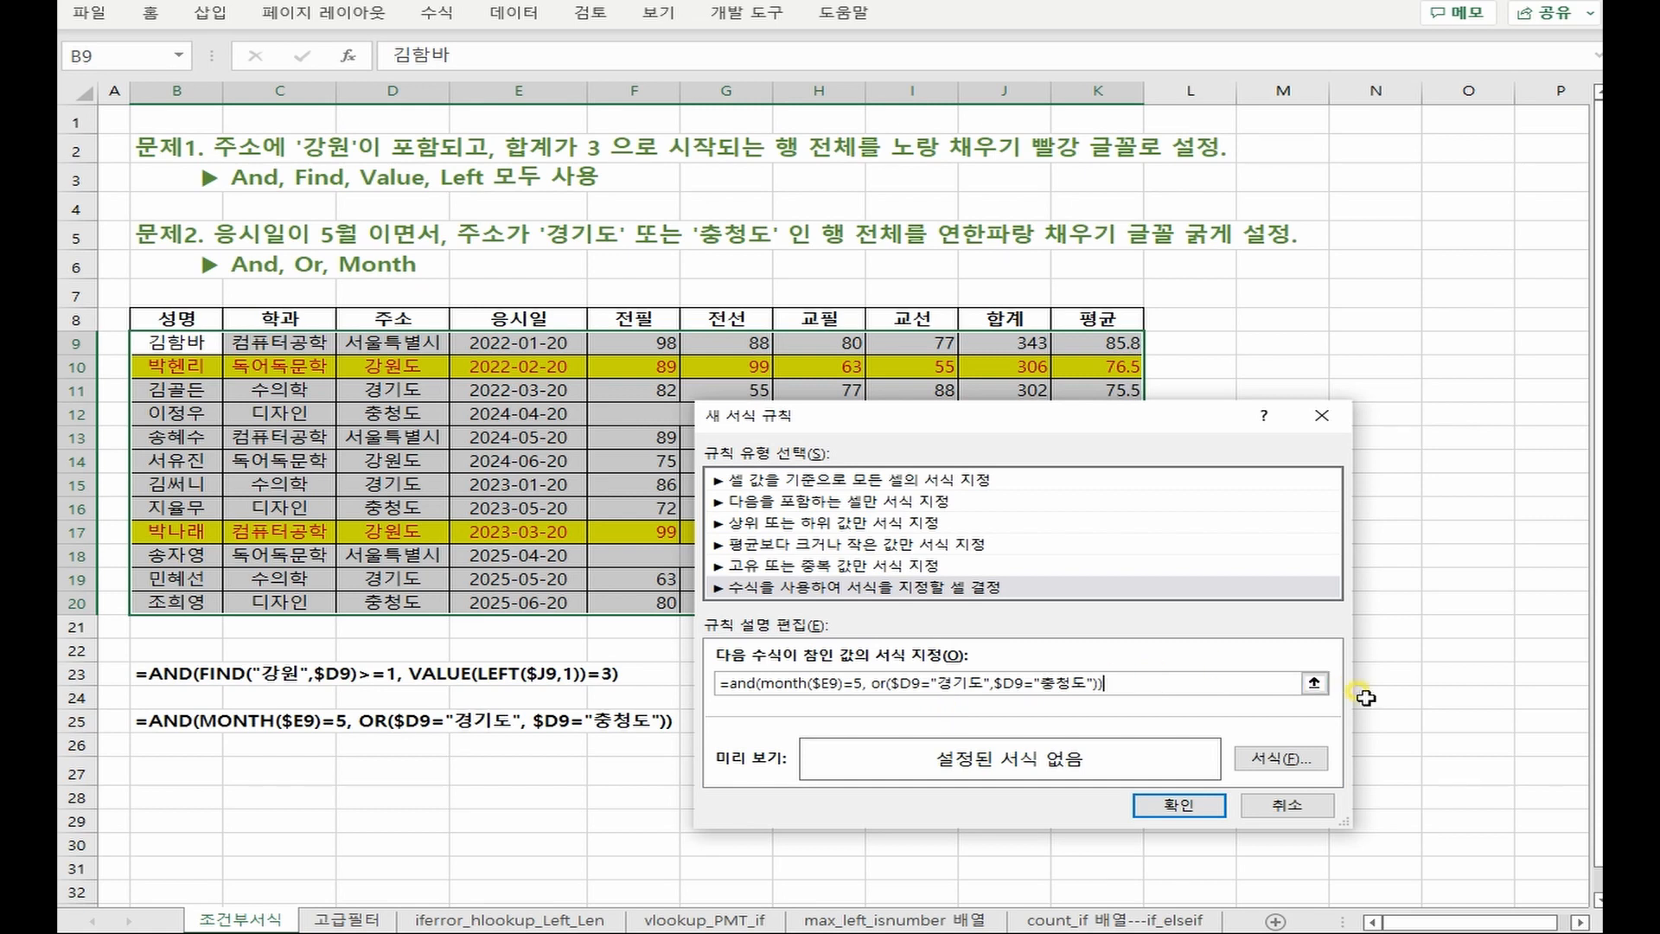
Give the May rule a light blue fill and bold font, and apply it to the table
left_click(1288, 764)
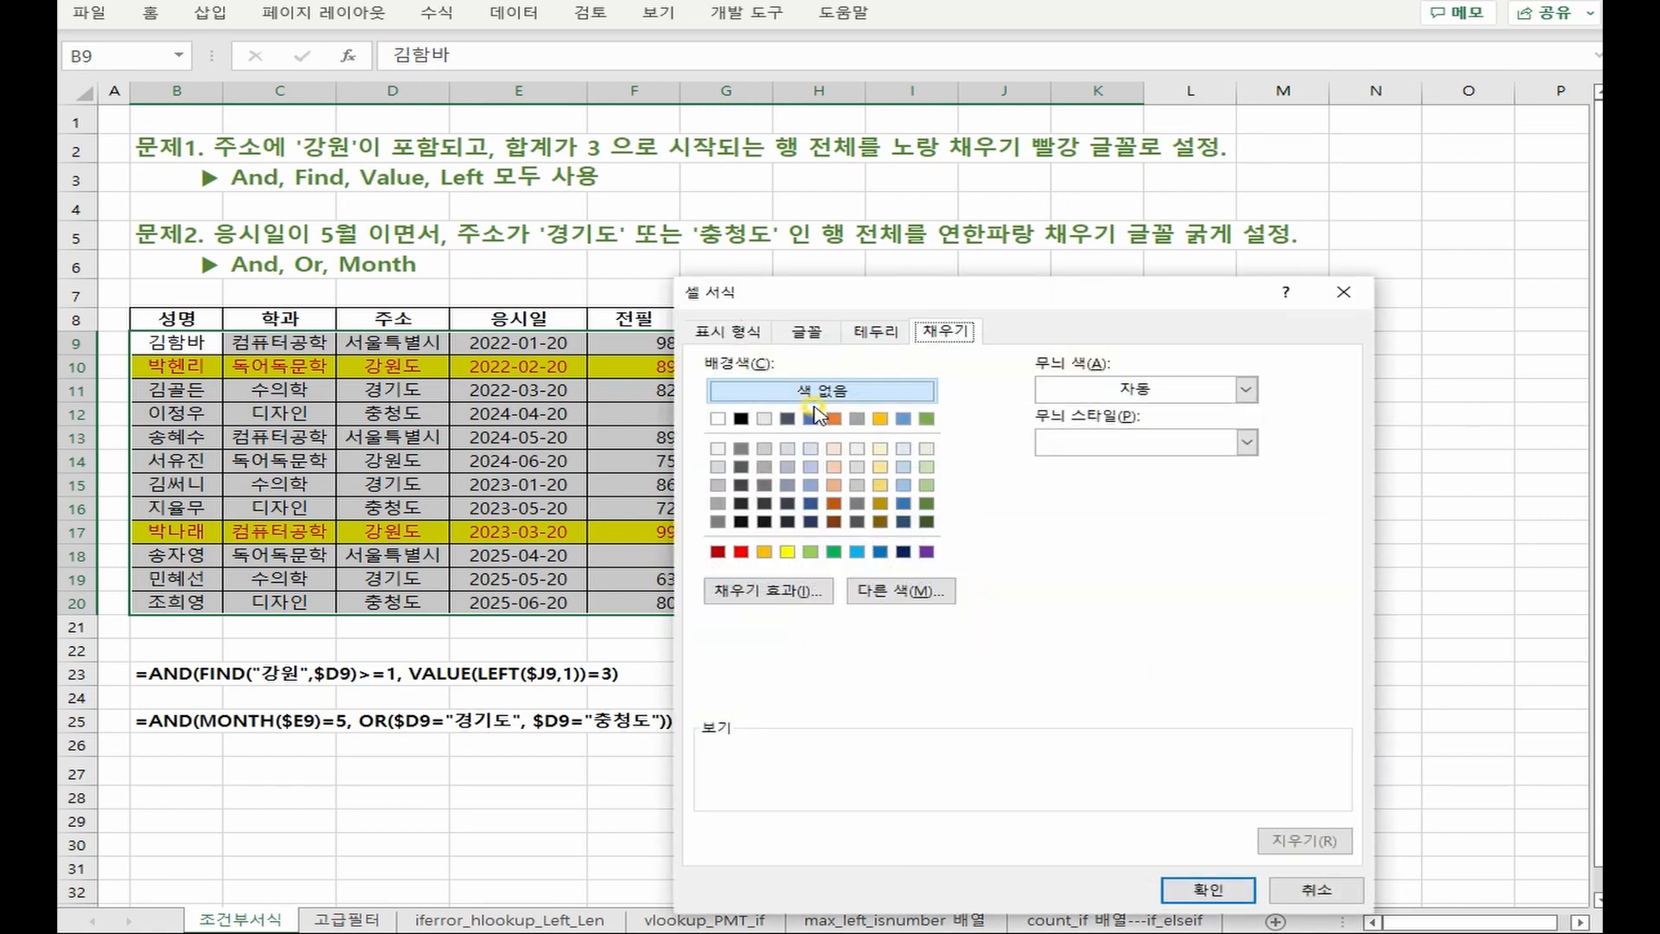
left_click(854, 553)
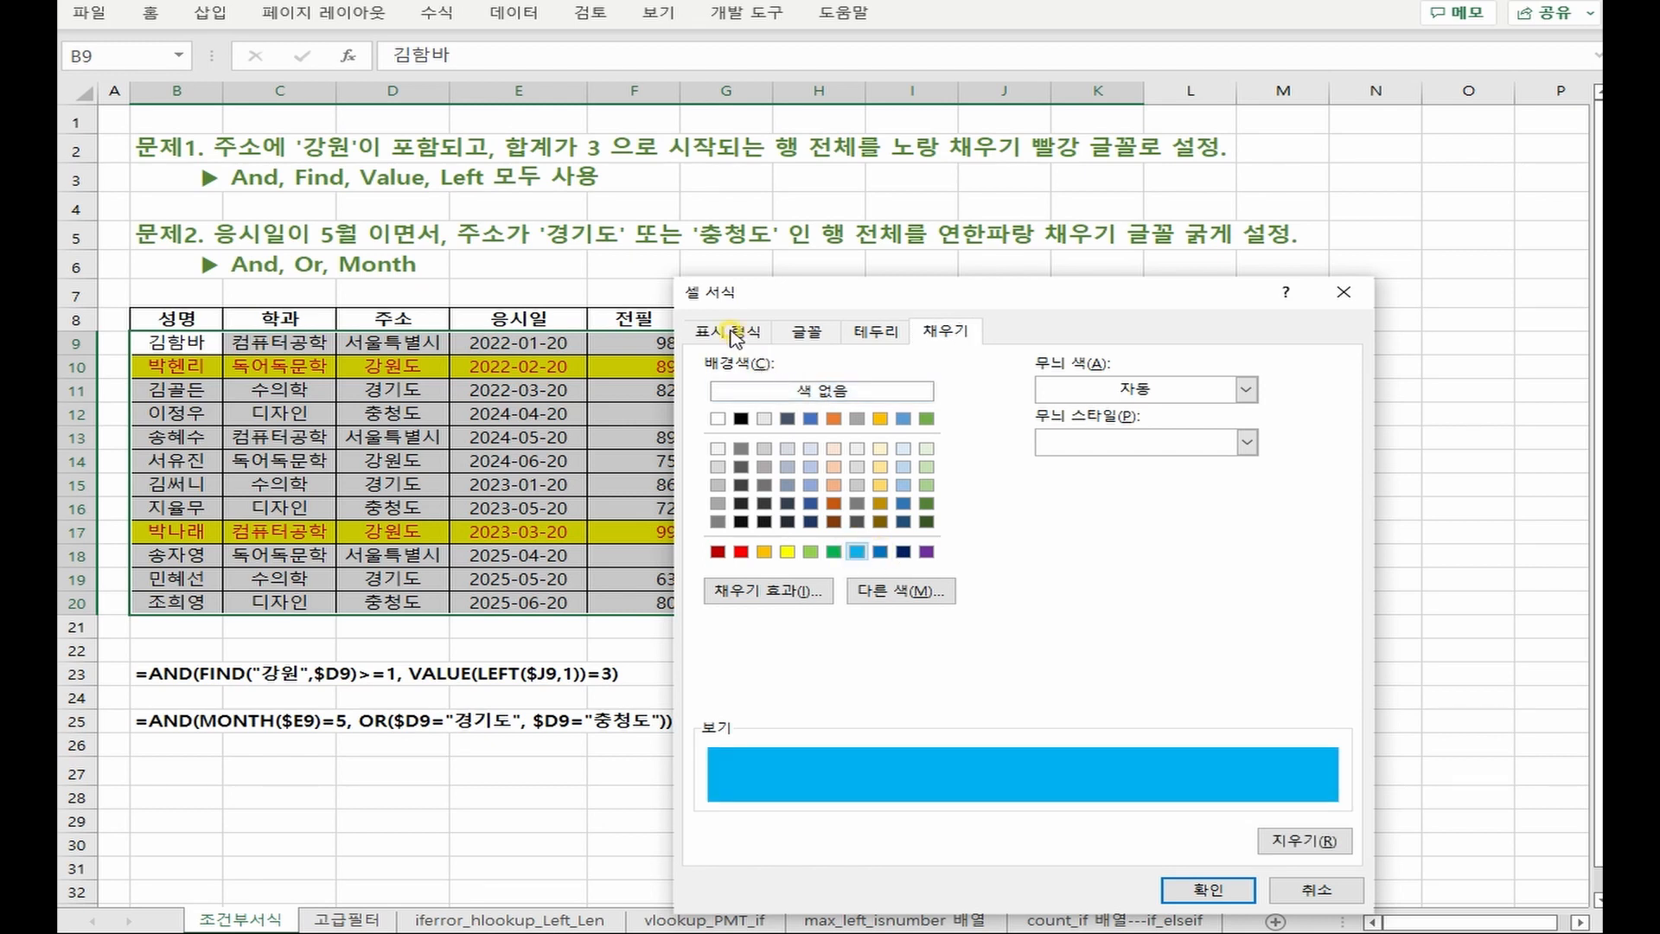
left_click(806, 331)
left_click(1080, 442)
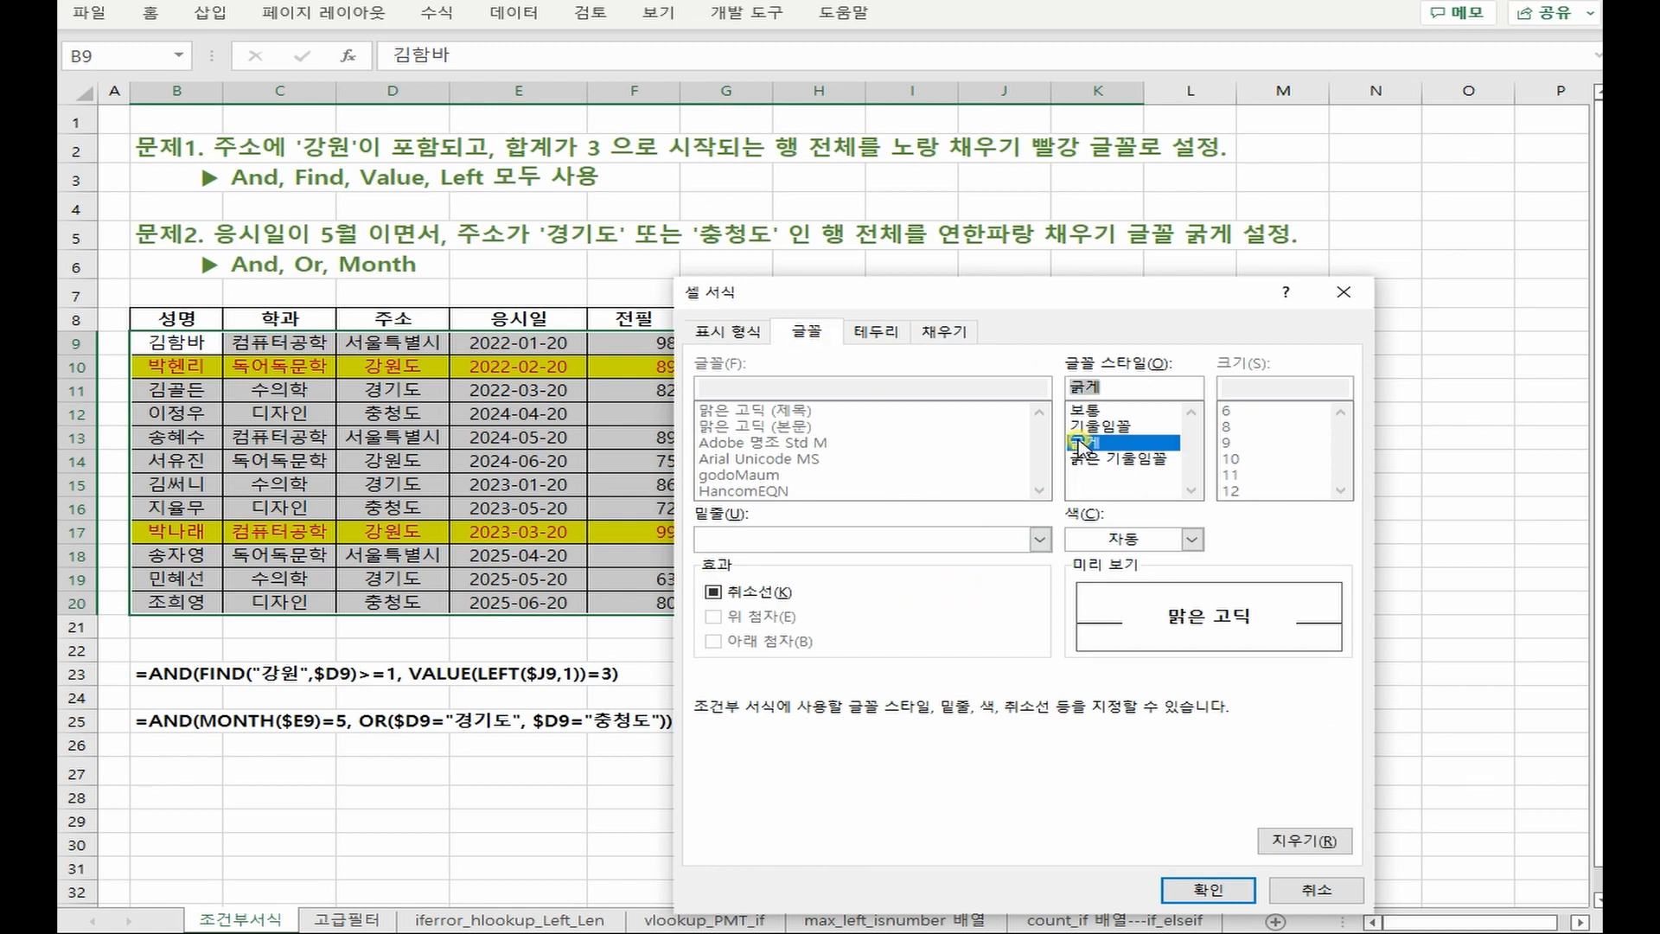
left_click(1207, 890)
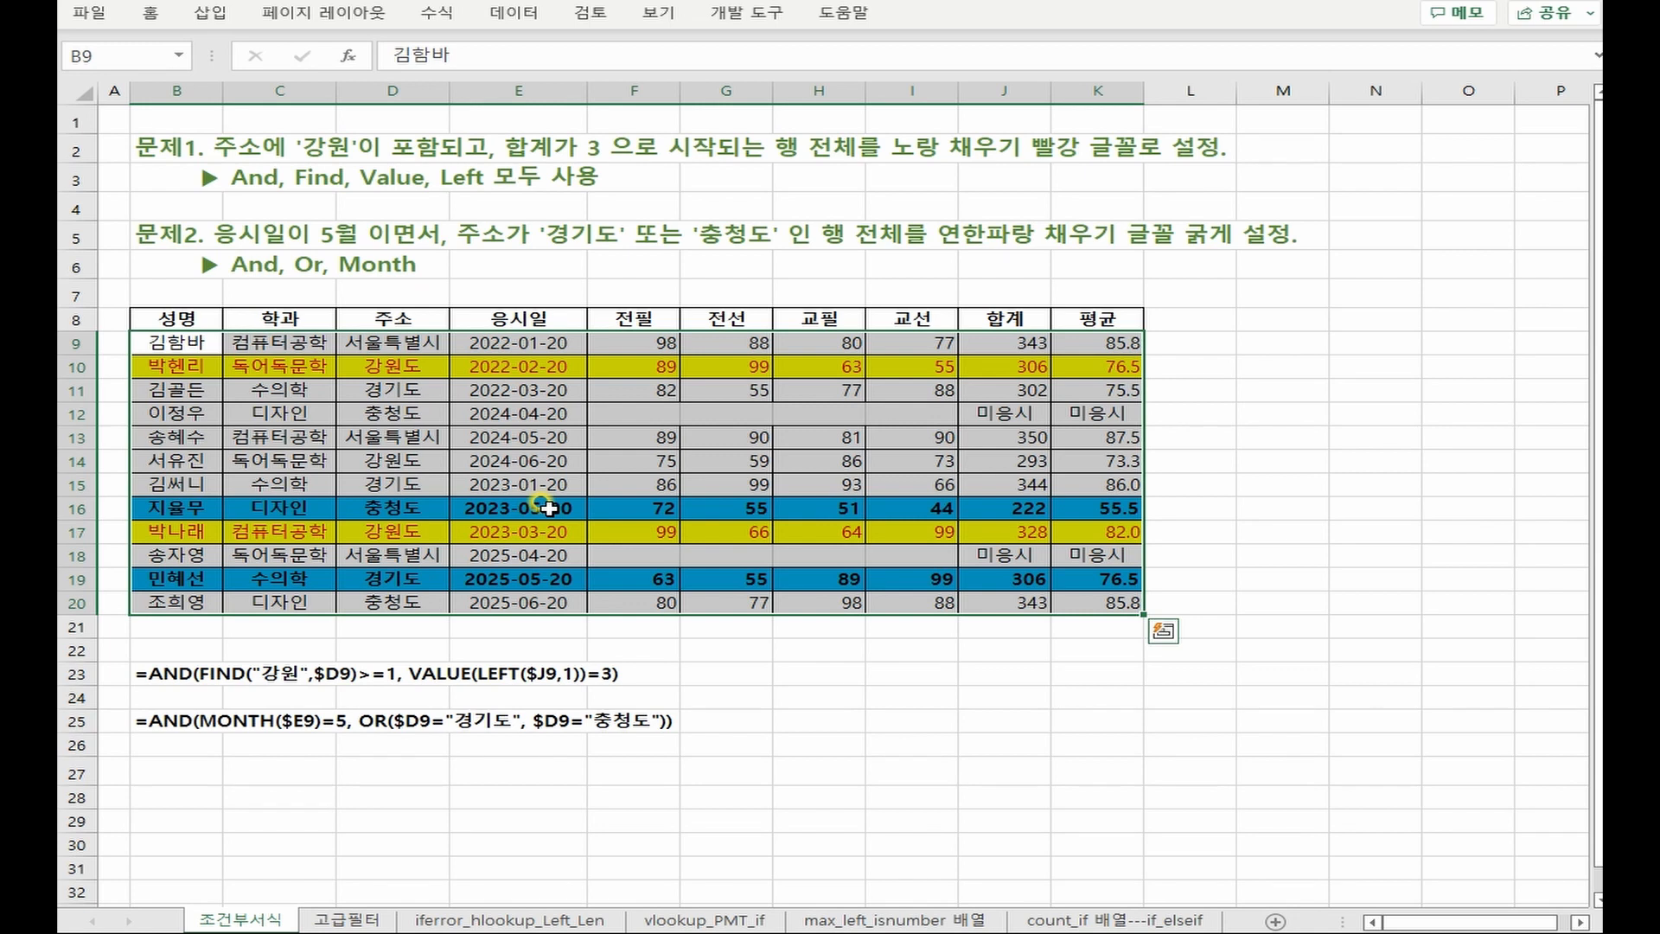
left_click(553, 481)
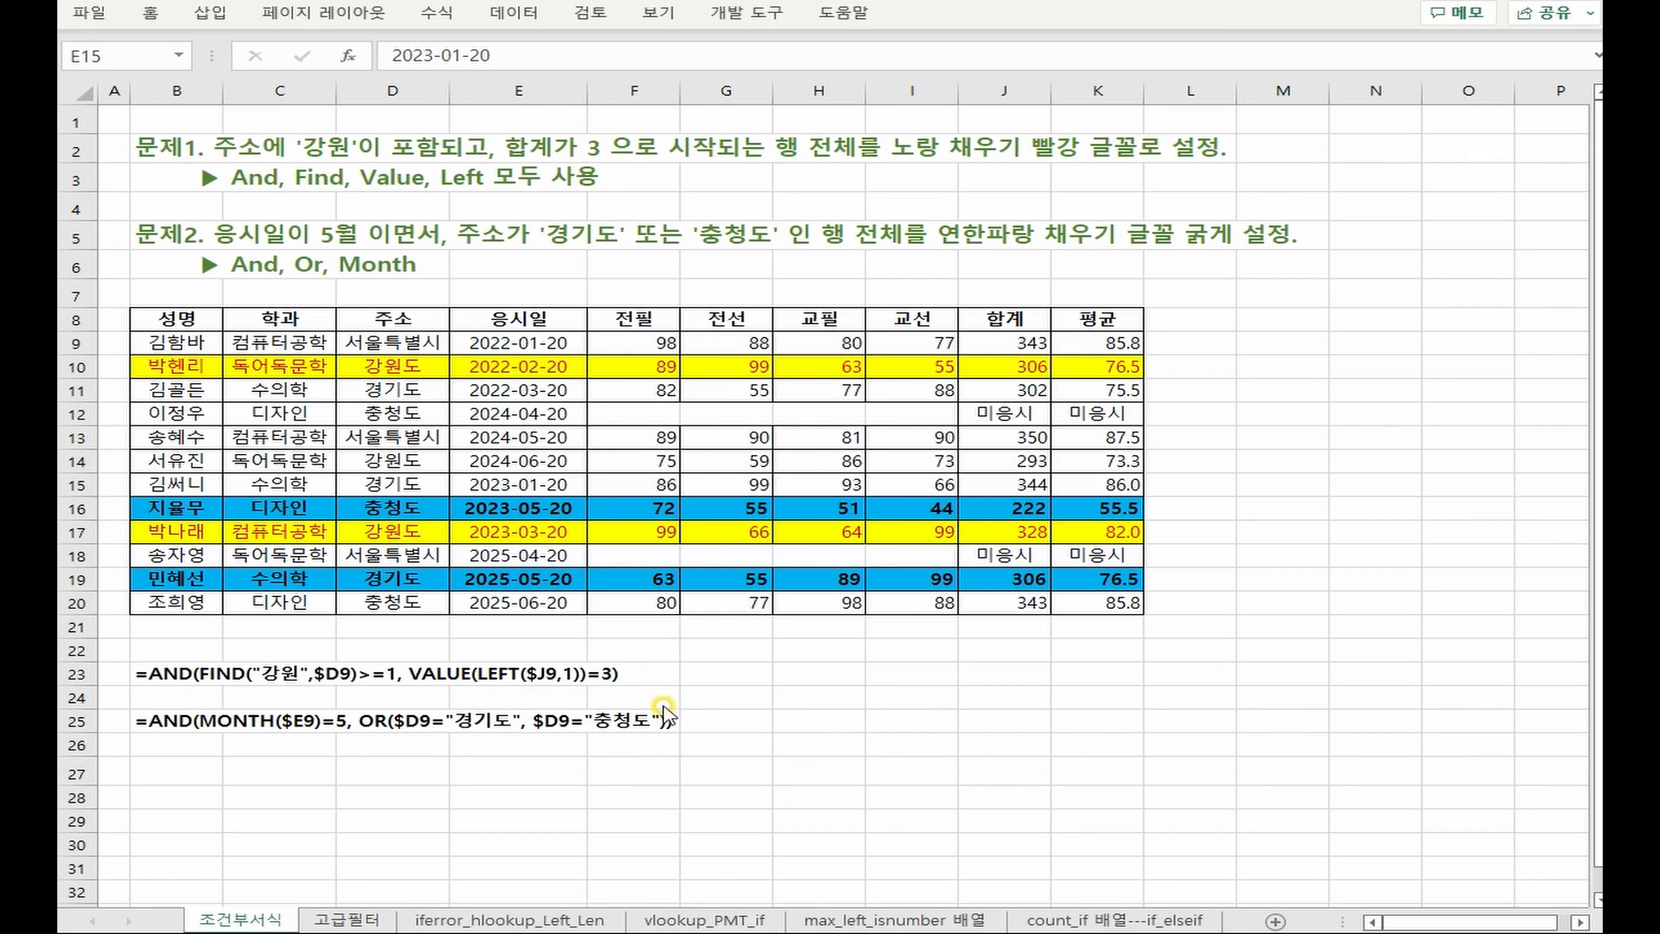
Go to the 고급필터 sheet and locate the criteria range K6:K7 and the output cell K9
key("ctrl+Page_Down")
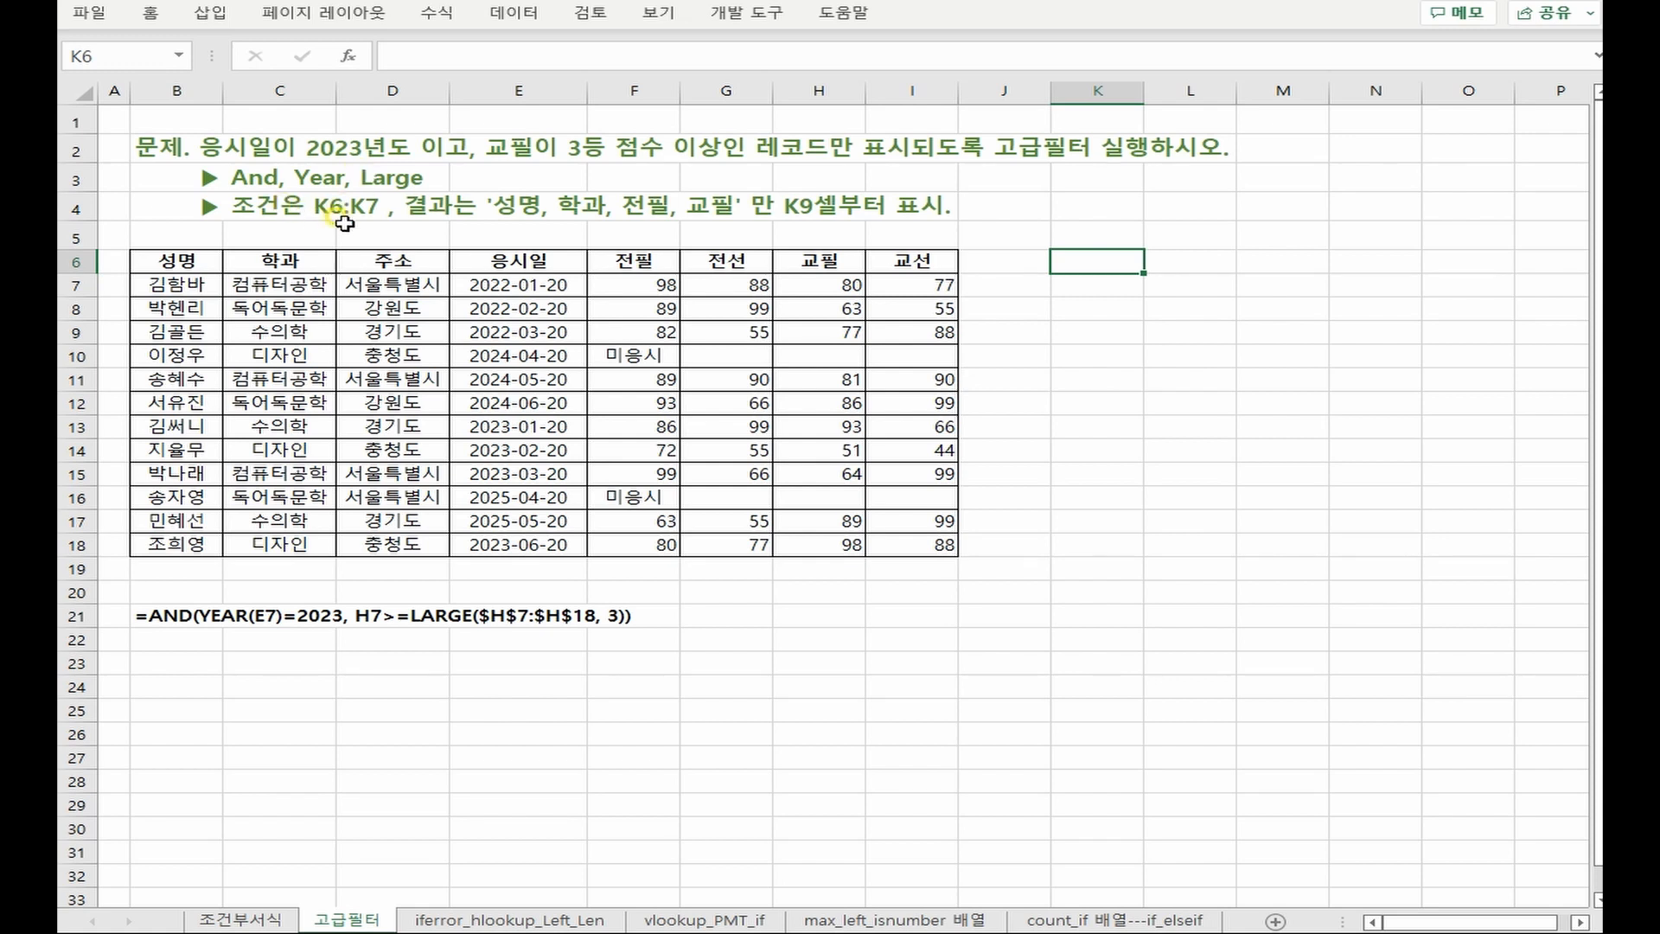
left_click_drag(1098, 264, 1094, 285)
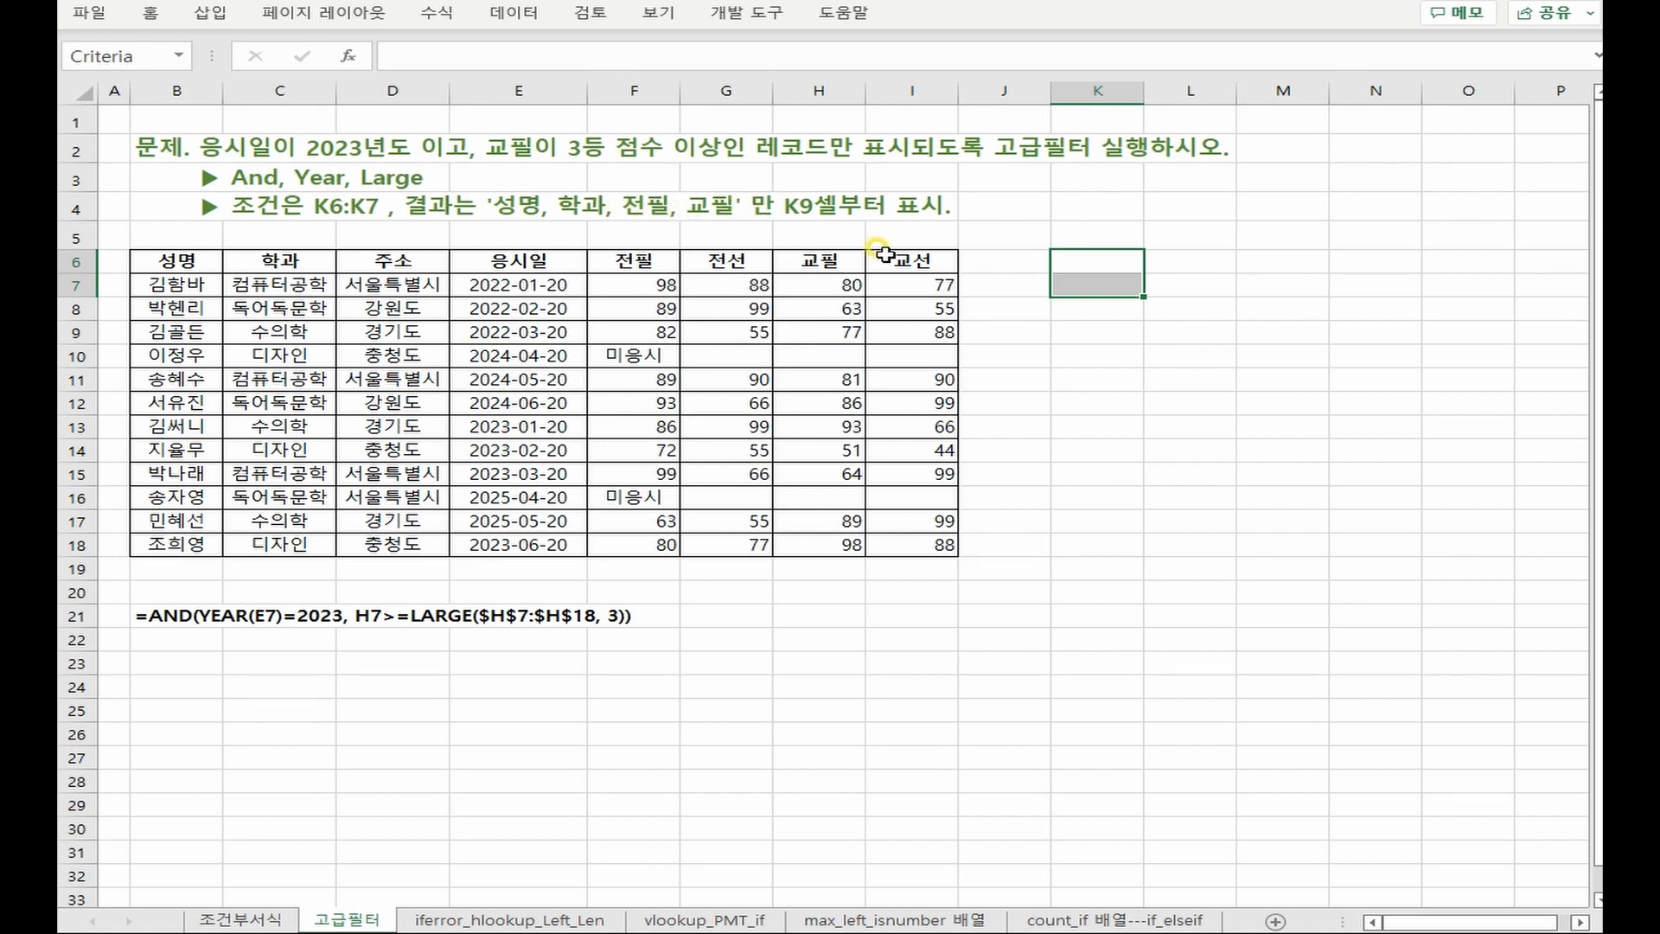
left_click(1094, 333)
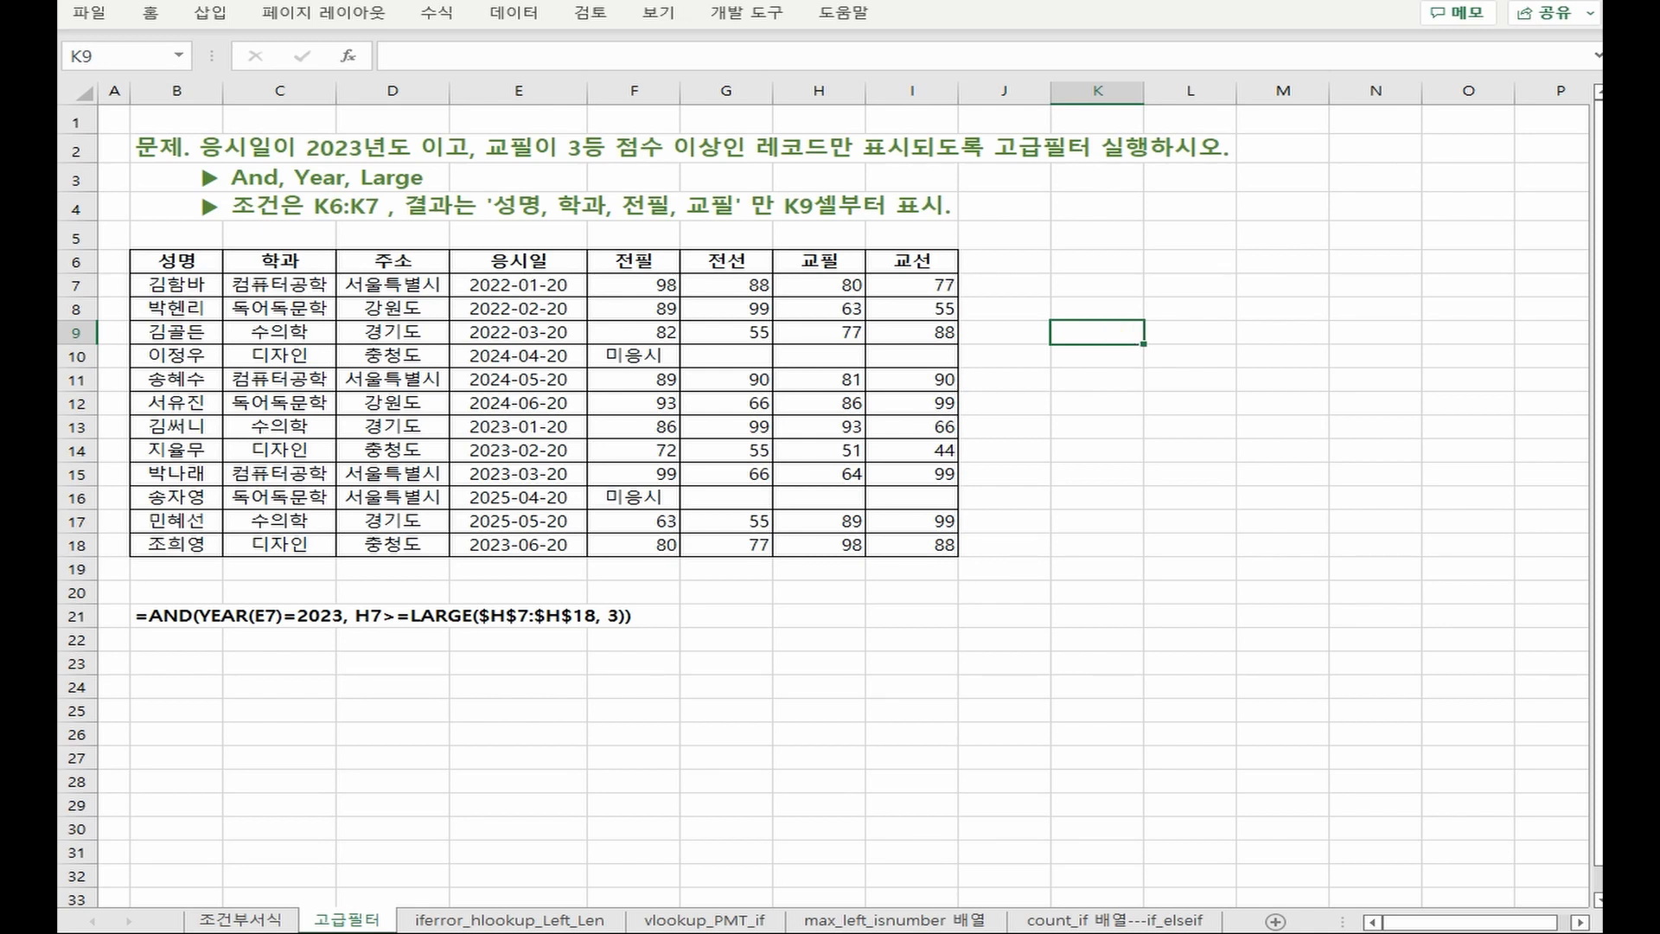
Switch to Notepad and begin the draft criteria formula with the year condition =and(year(날짜)=2023
key("alt+Tab")
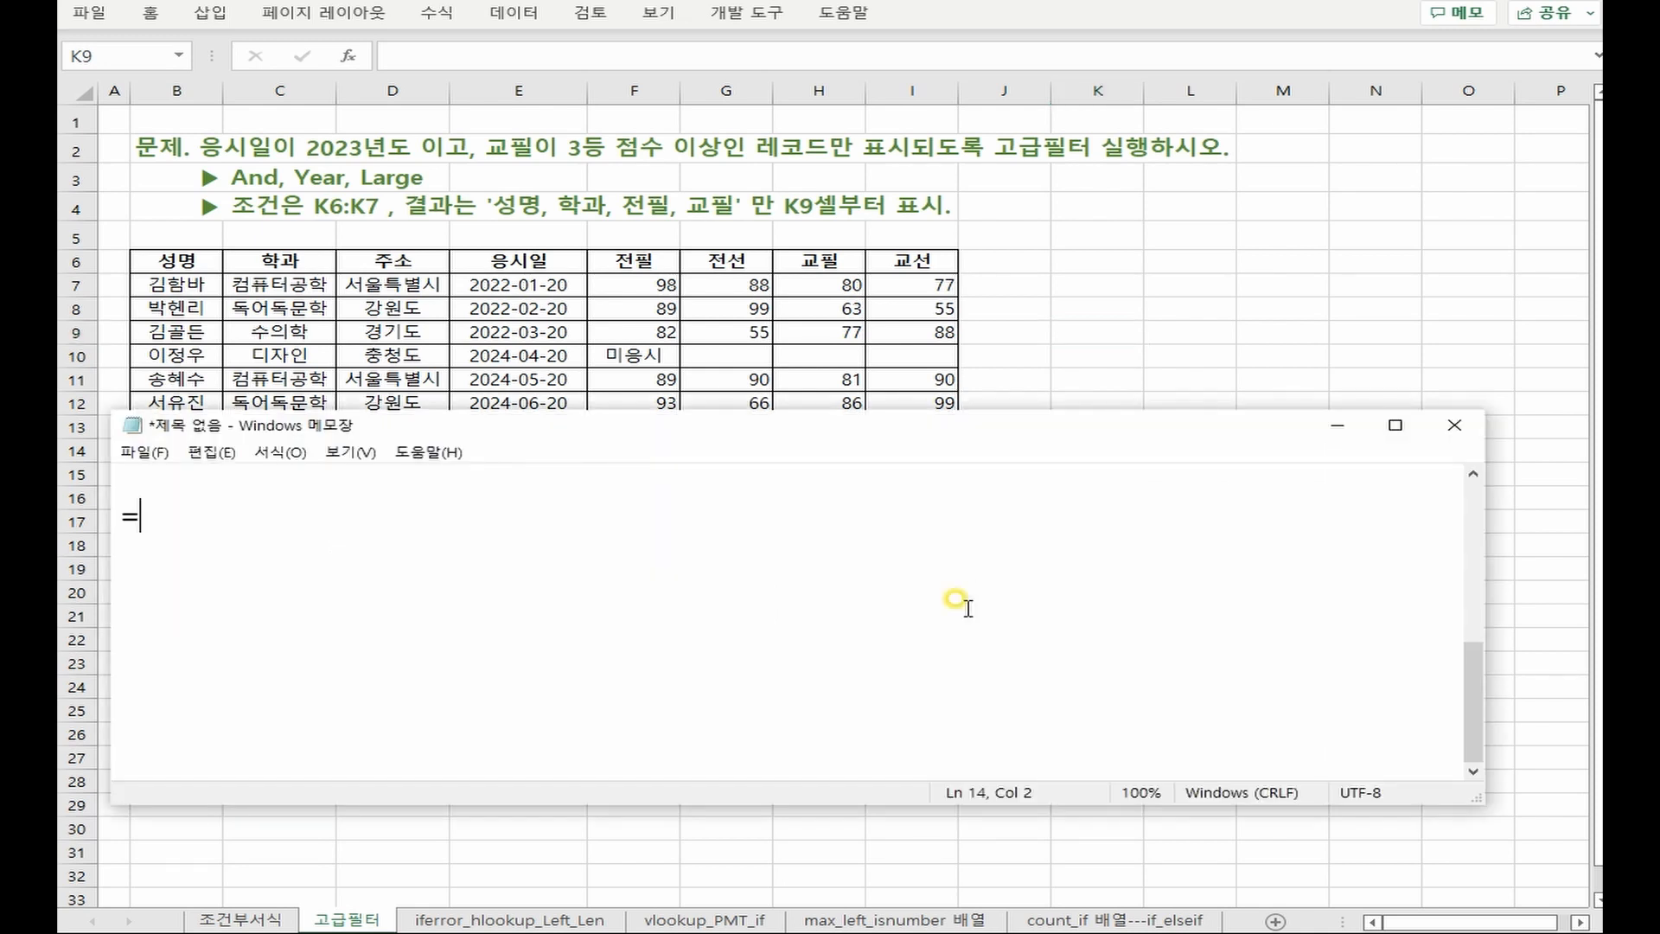
type("and(")
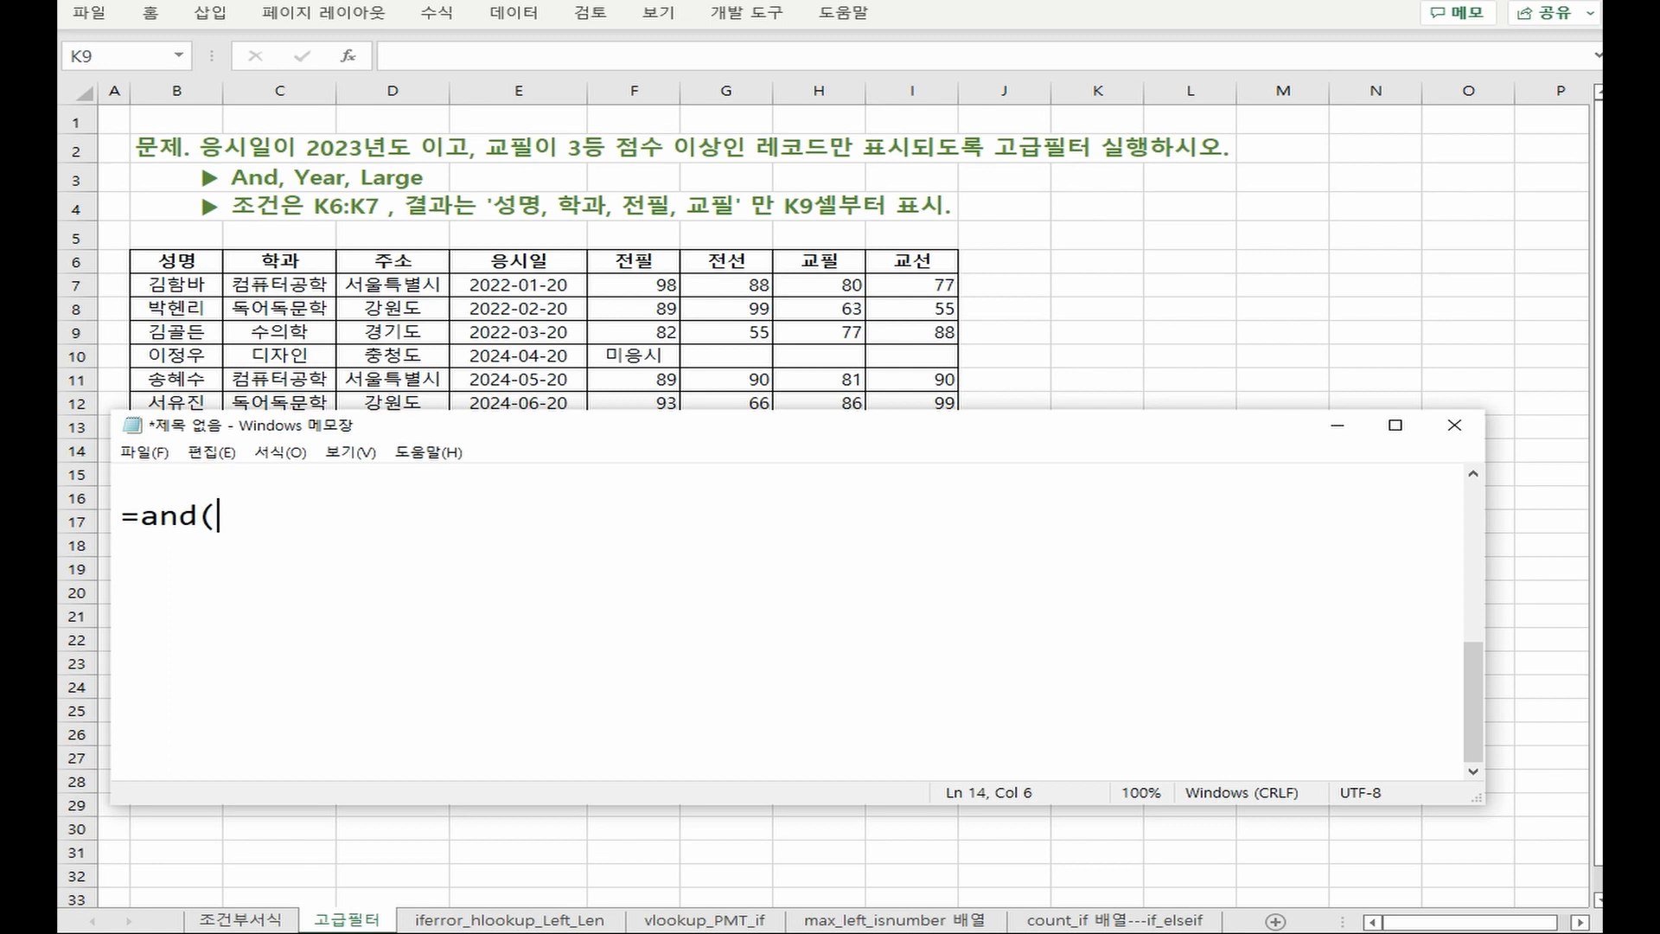
type("year(날짜)")
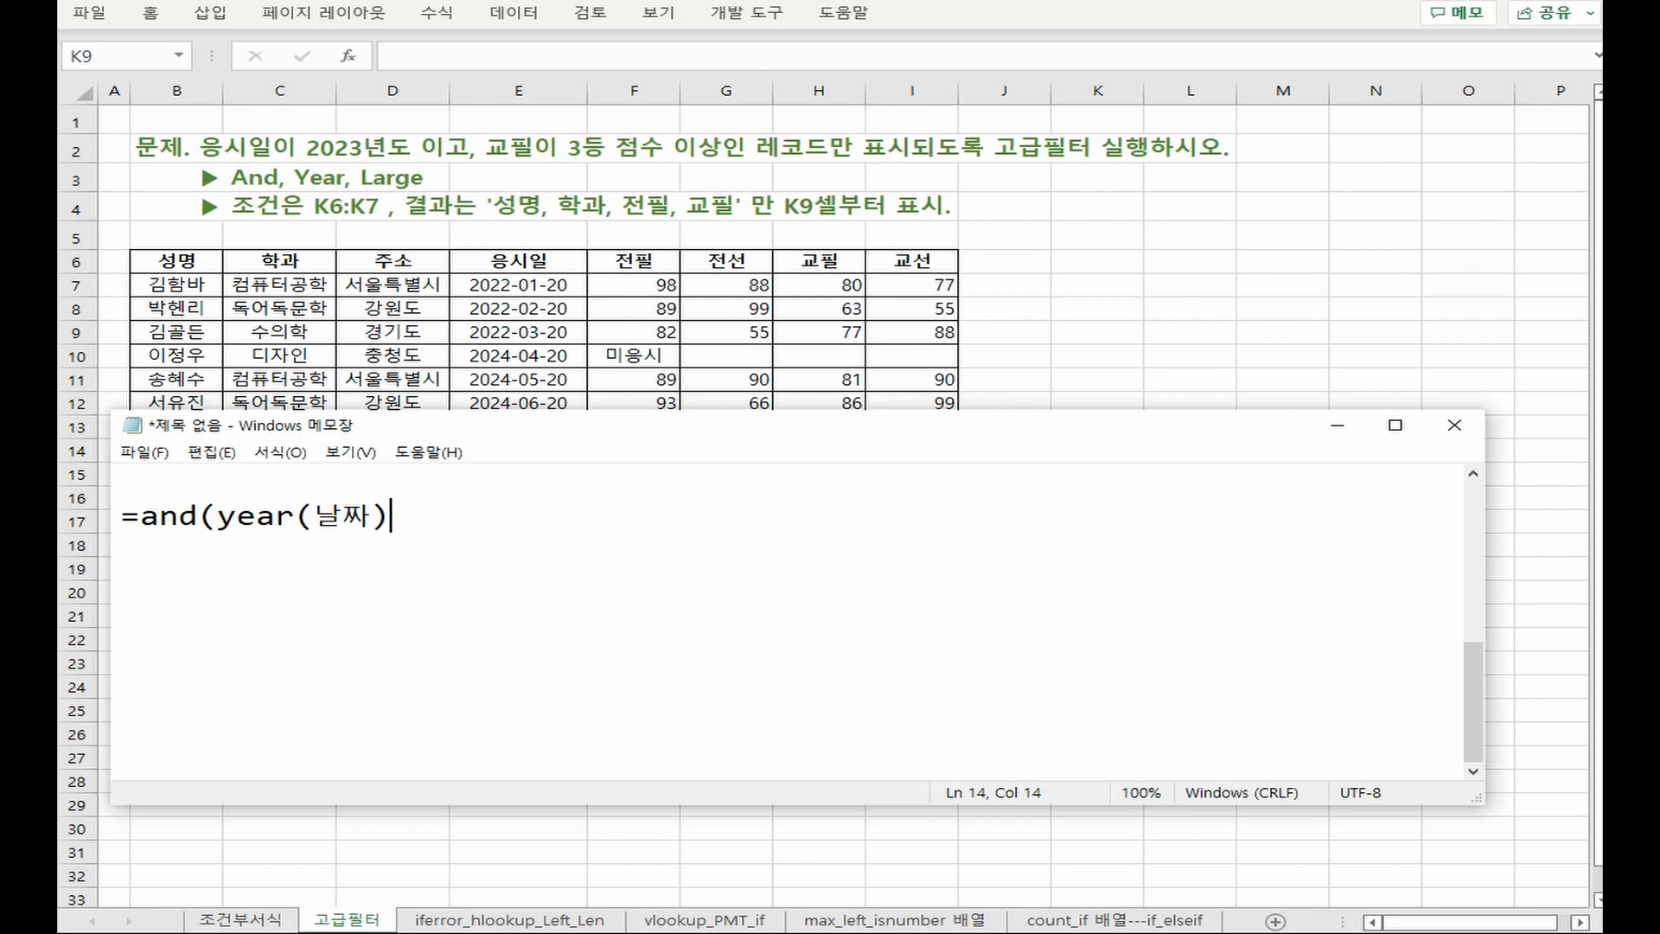
type("=2023")
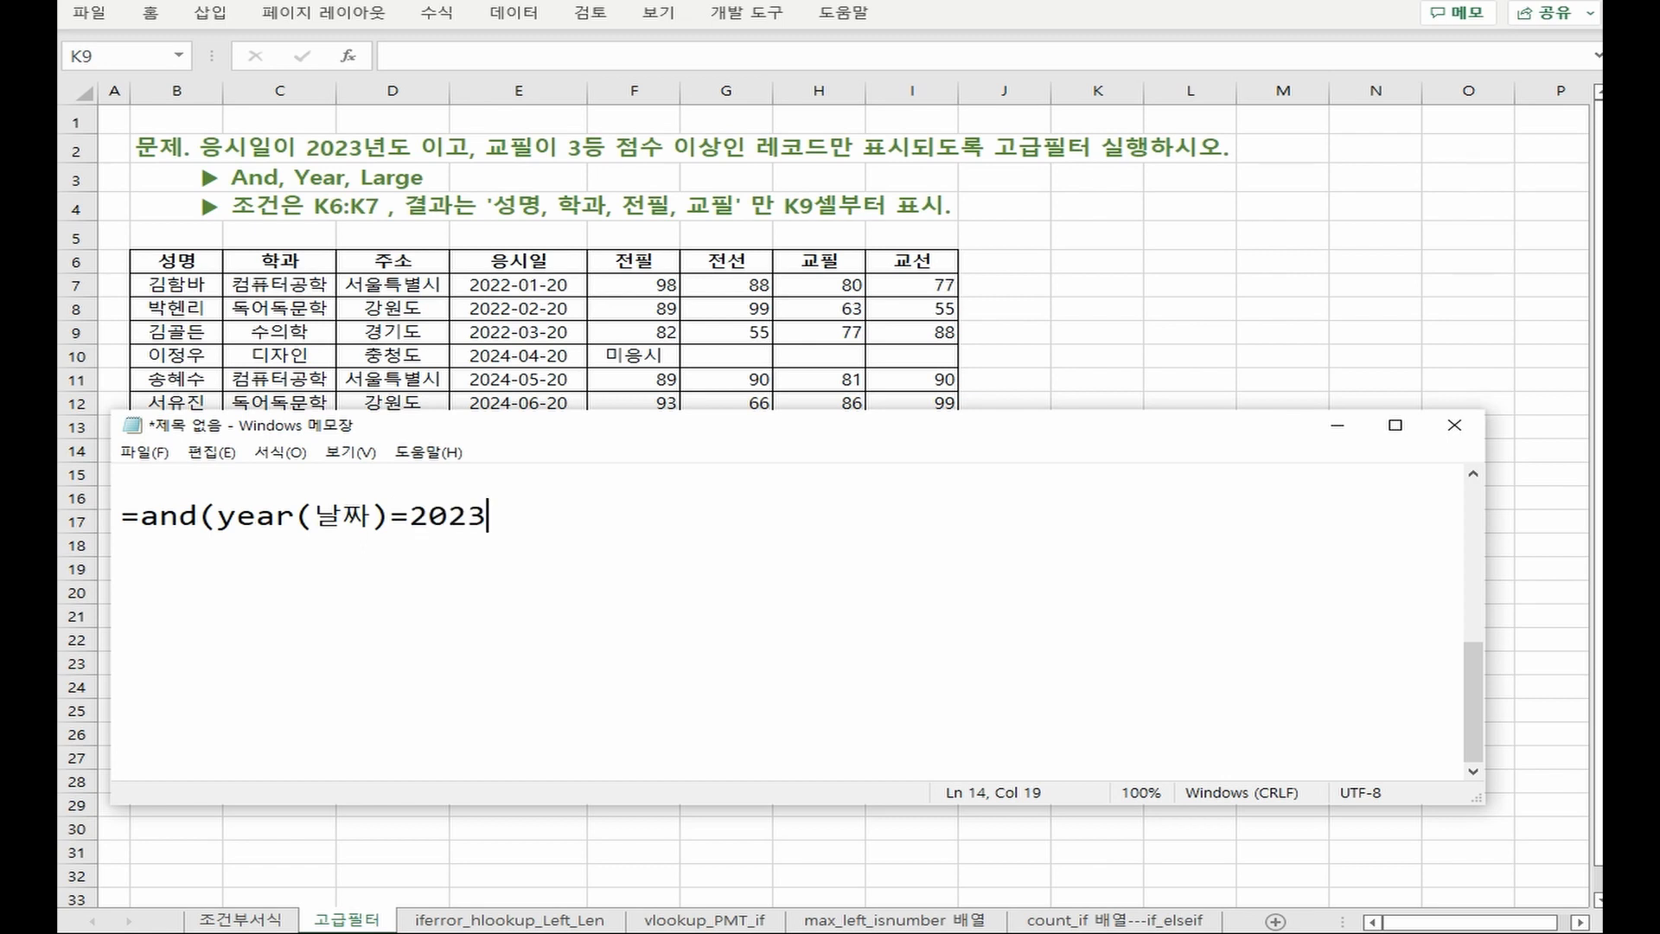
Complete the draft formula with the top-three score condition , 교필>=large(교필범위, 3))
type(",")
type("교필>=")
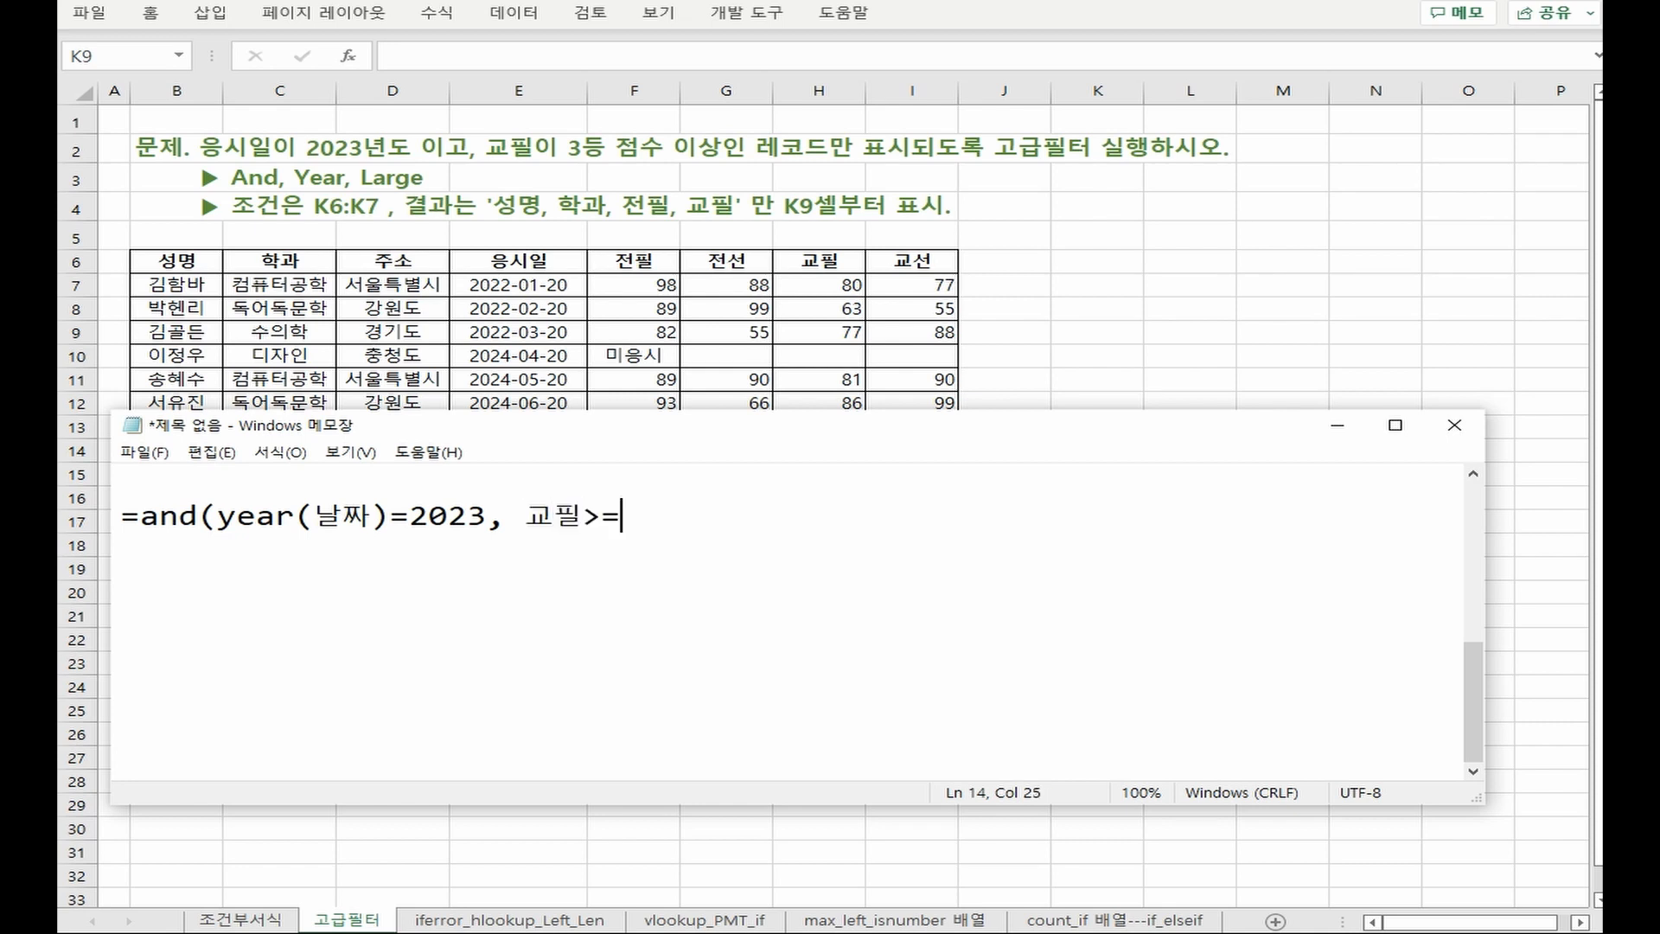
type("large(")
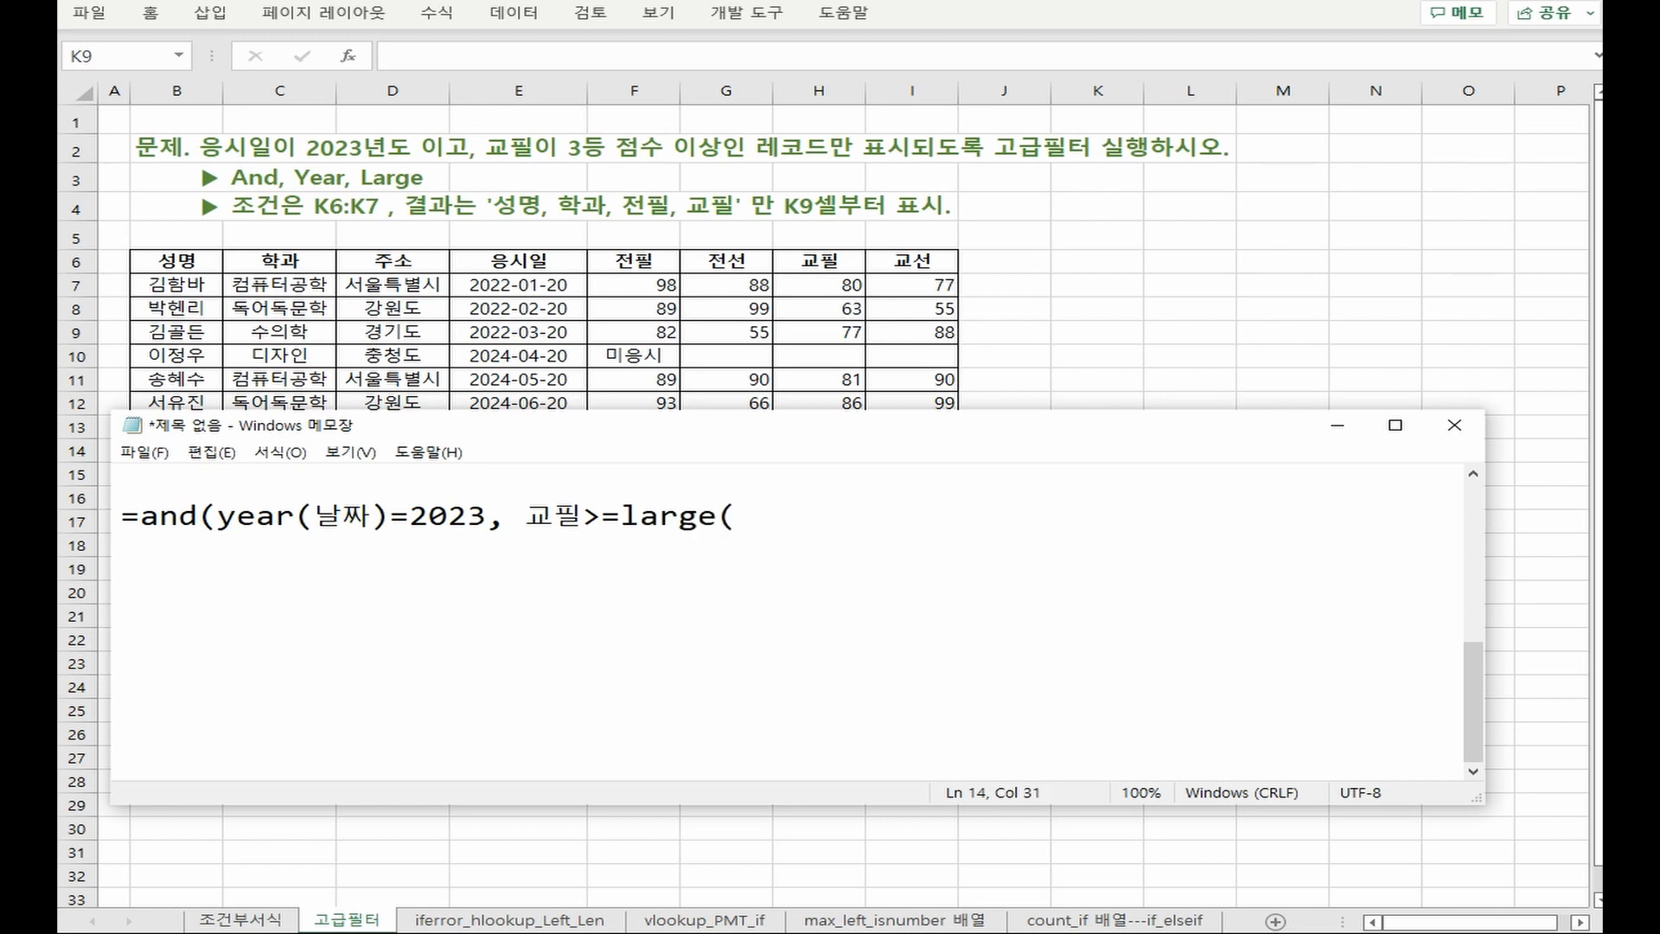
type("교필범위, ")
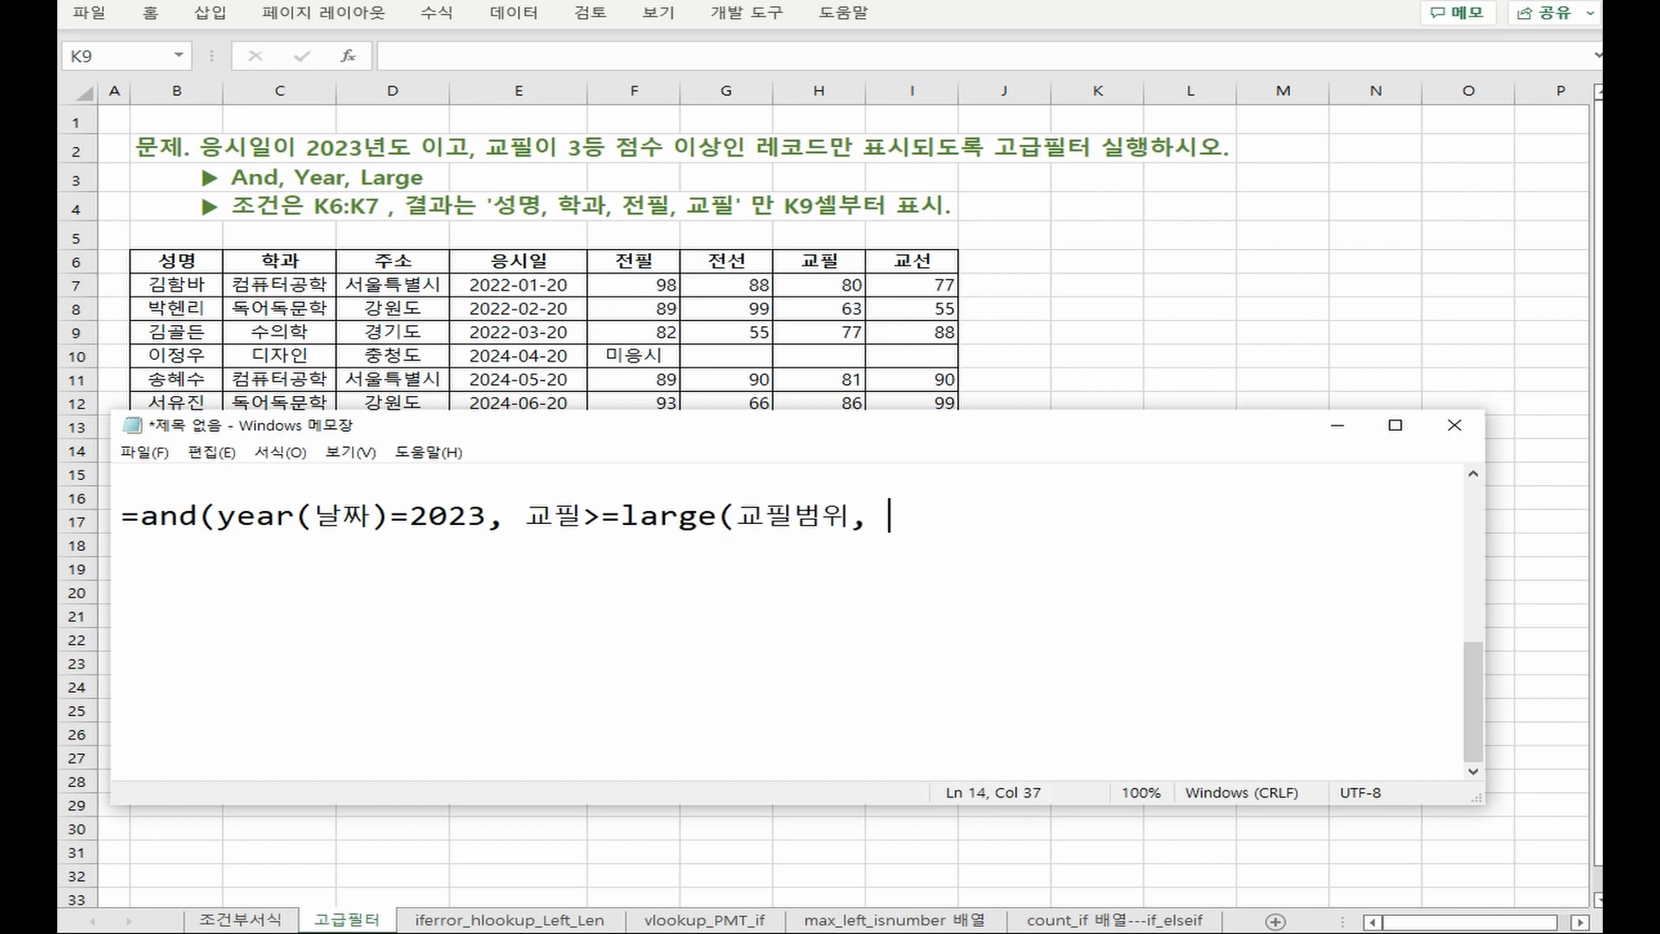
type("3)")
type(")")
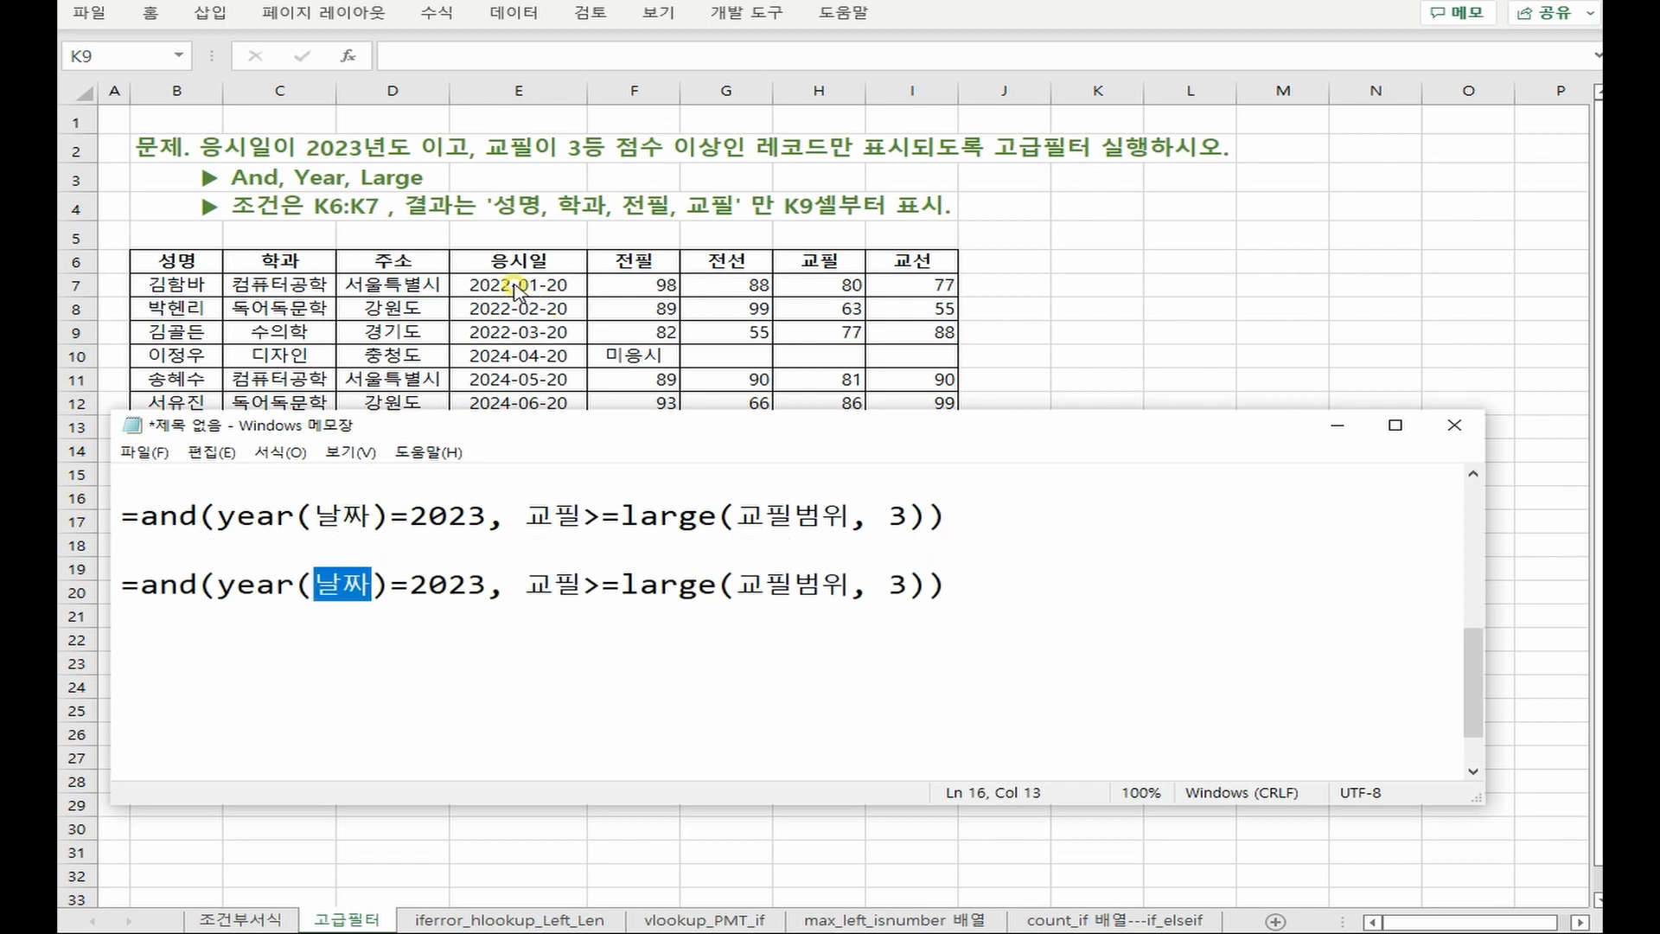
In a copy of the draft formula below it, replace 날짜 with E7, 교필 with H7 and 교필범위 with H7:H18
type("E7")
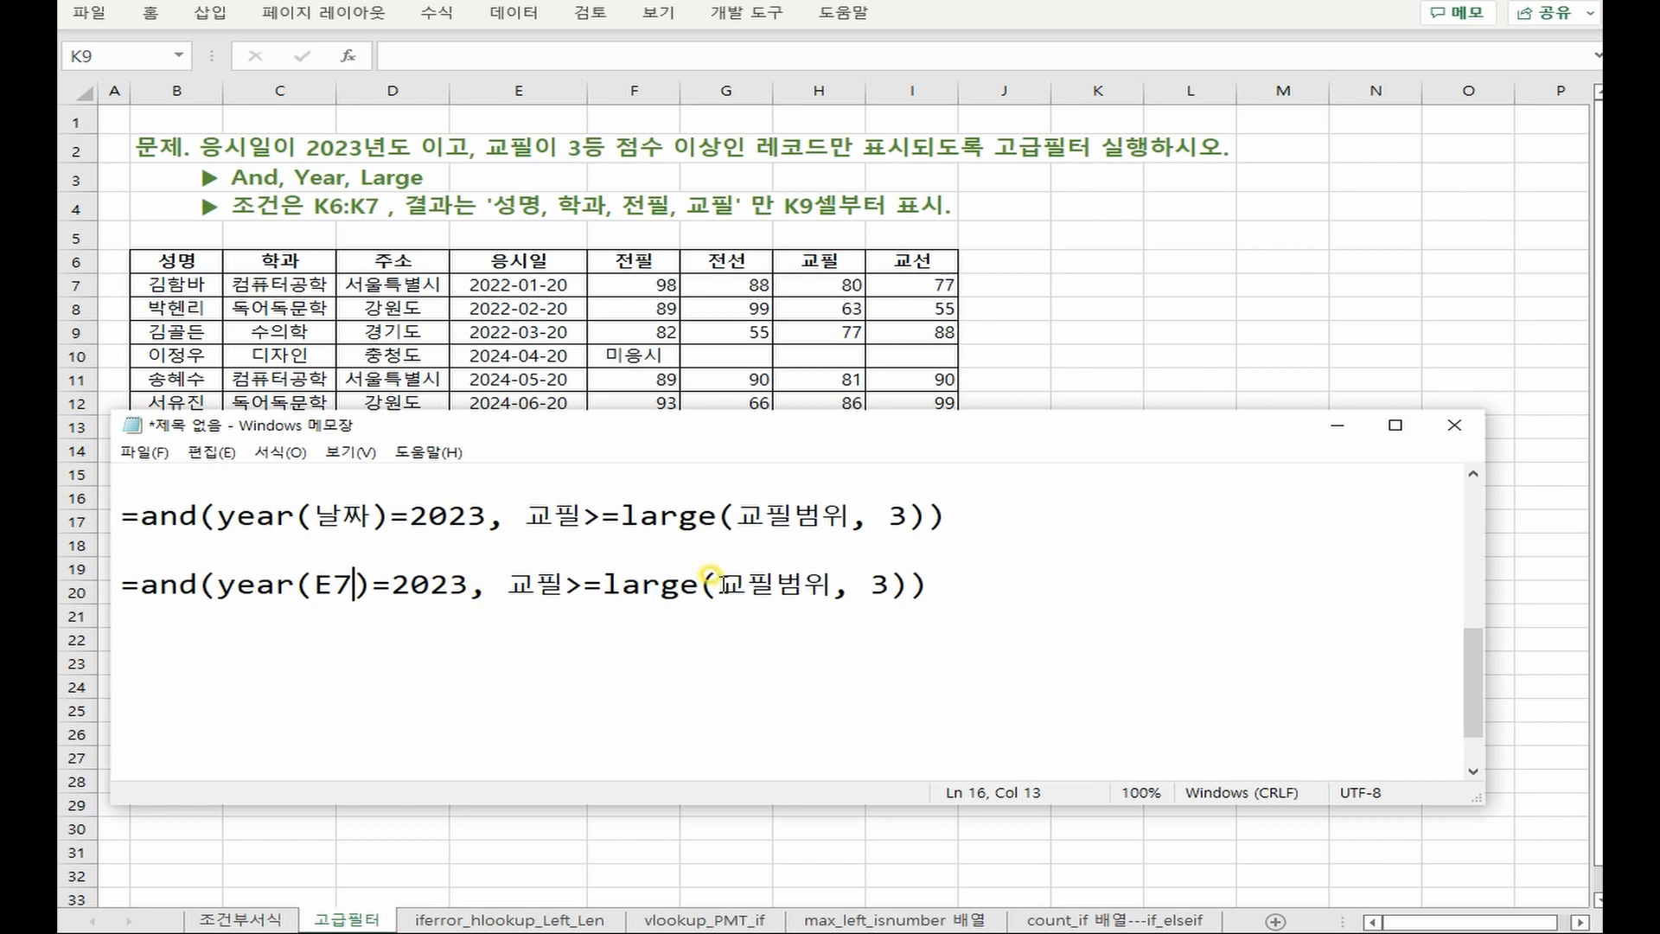
left_click_drag(719, 584, 831, 587)
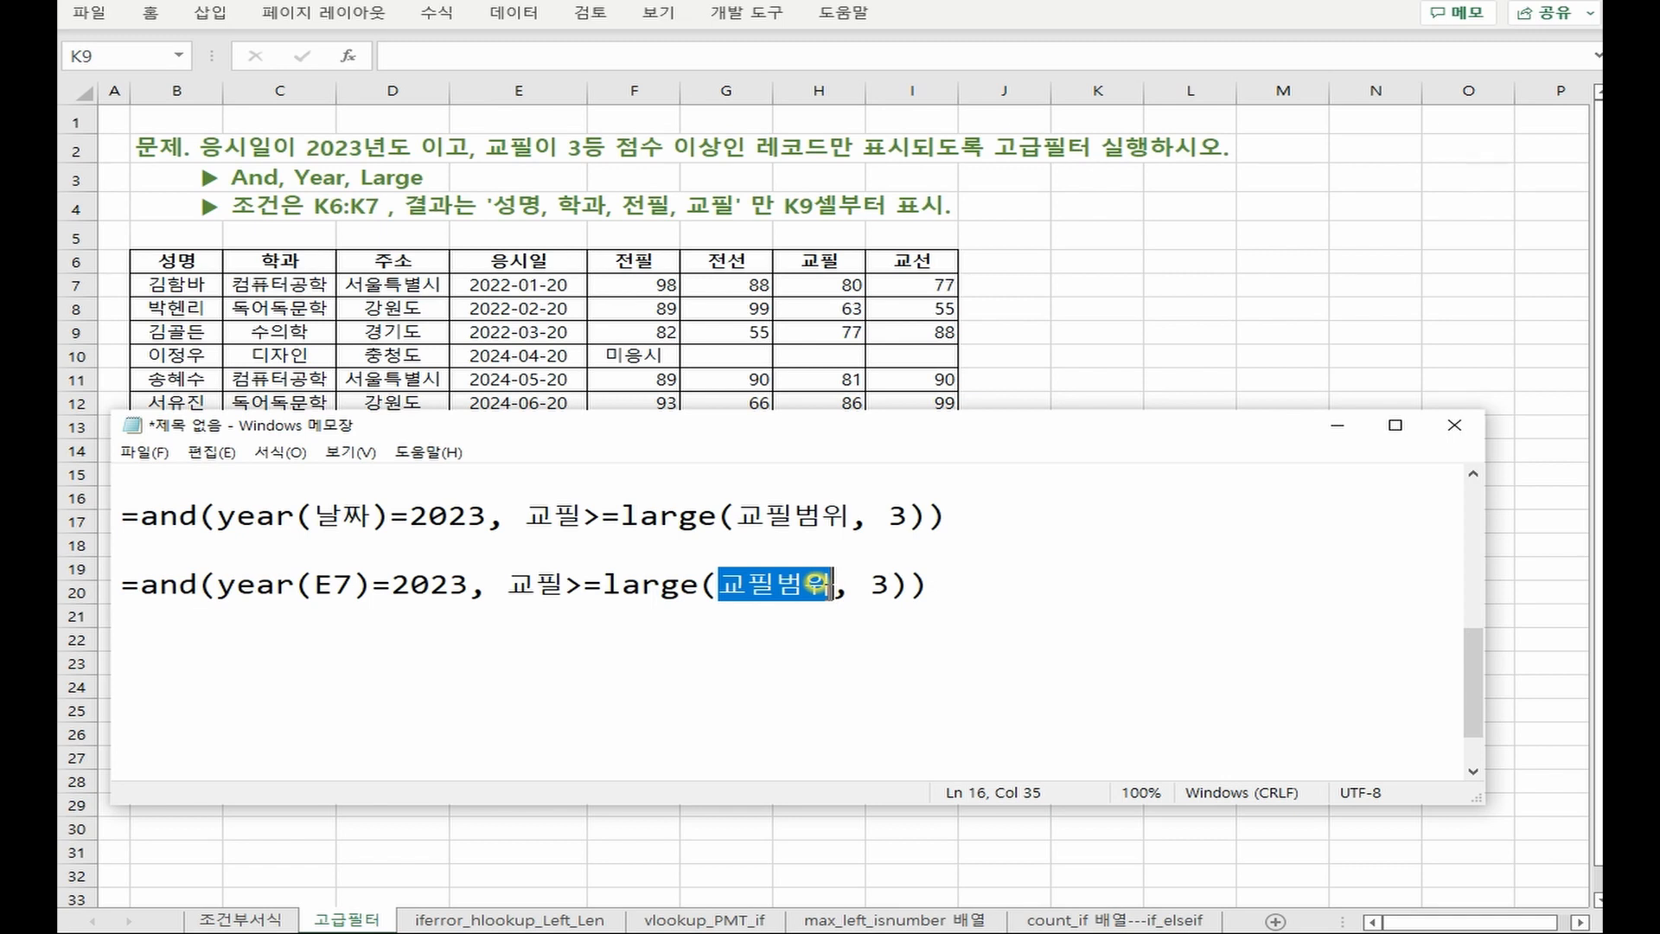
double_click(535, 585)
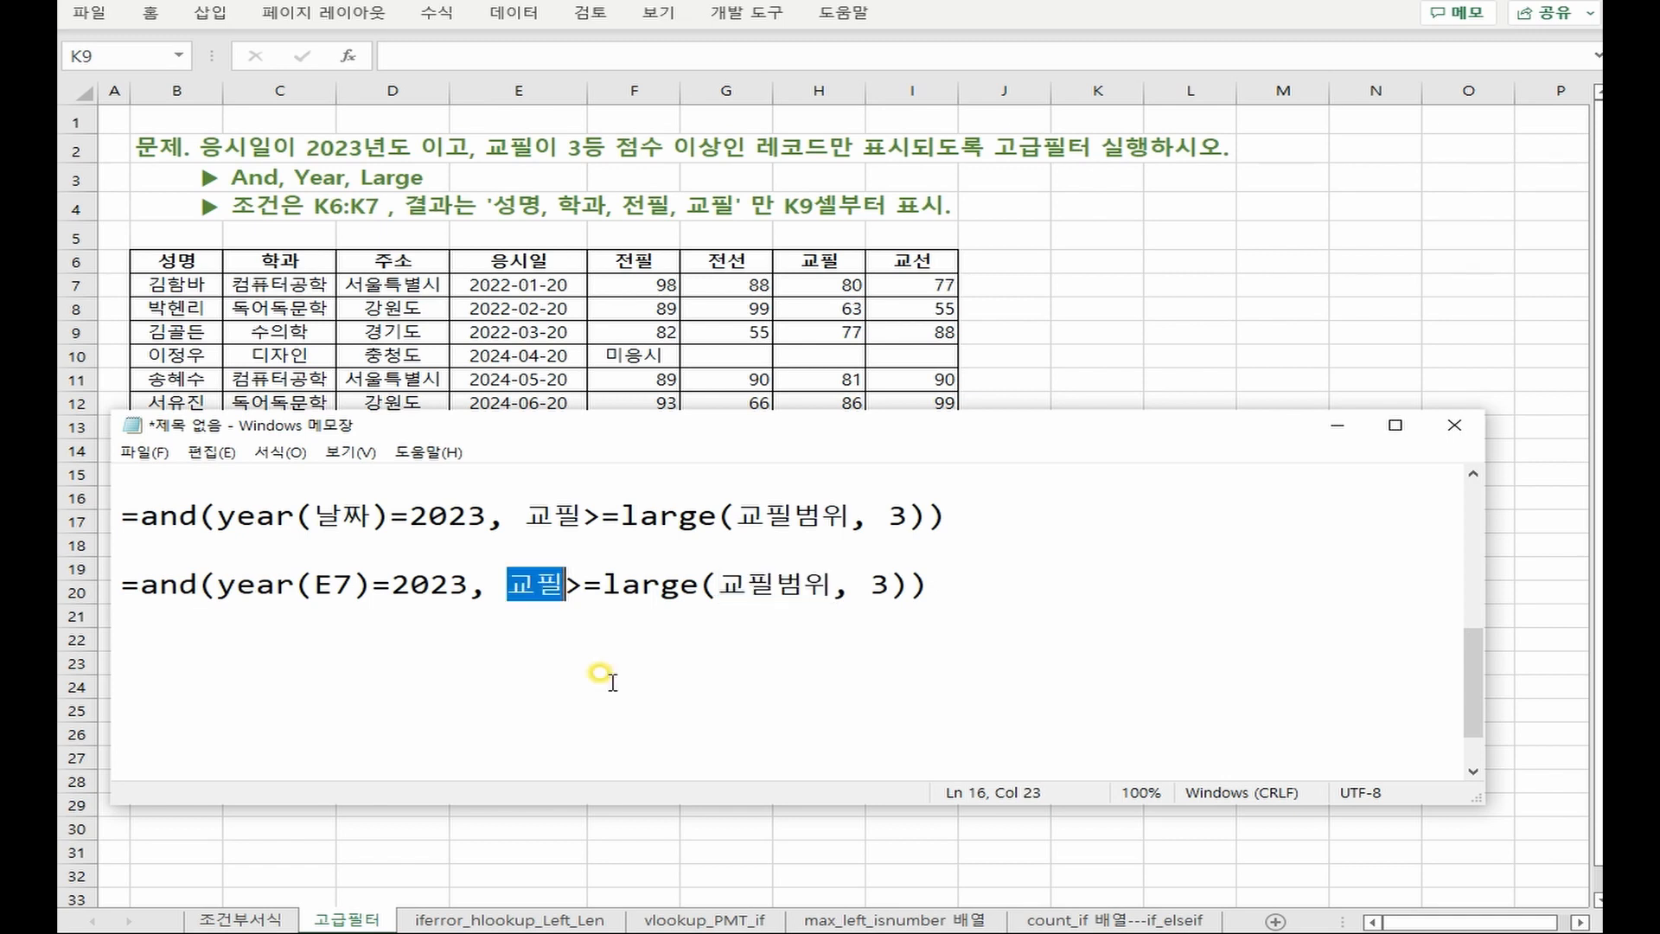
type("H7")
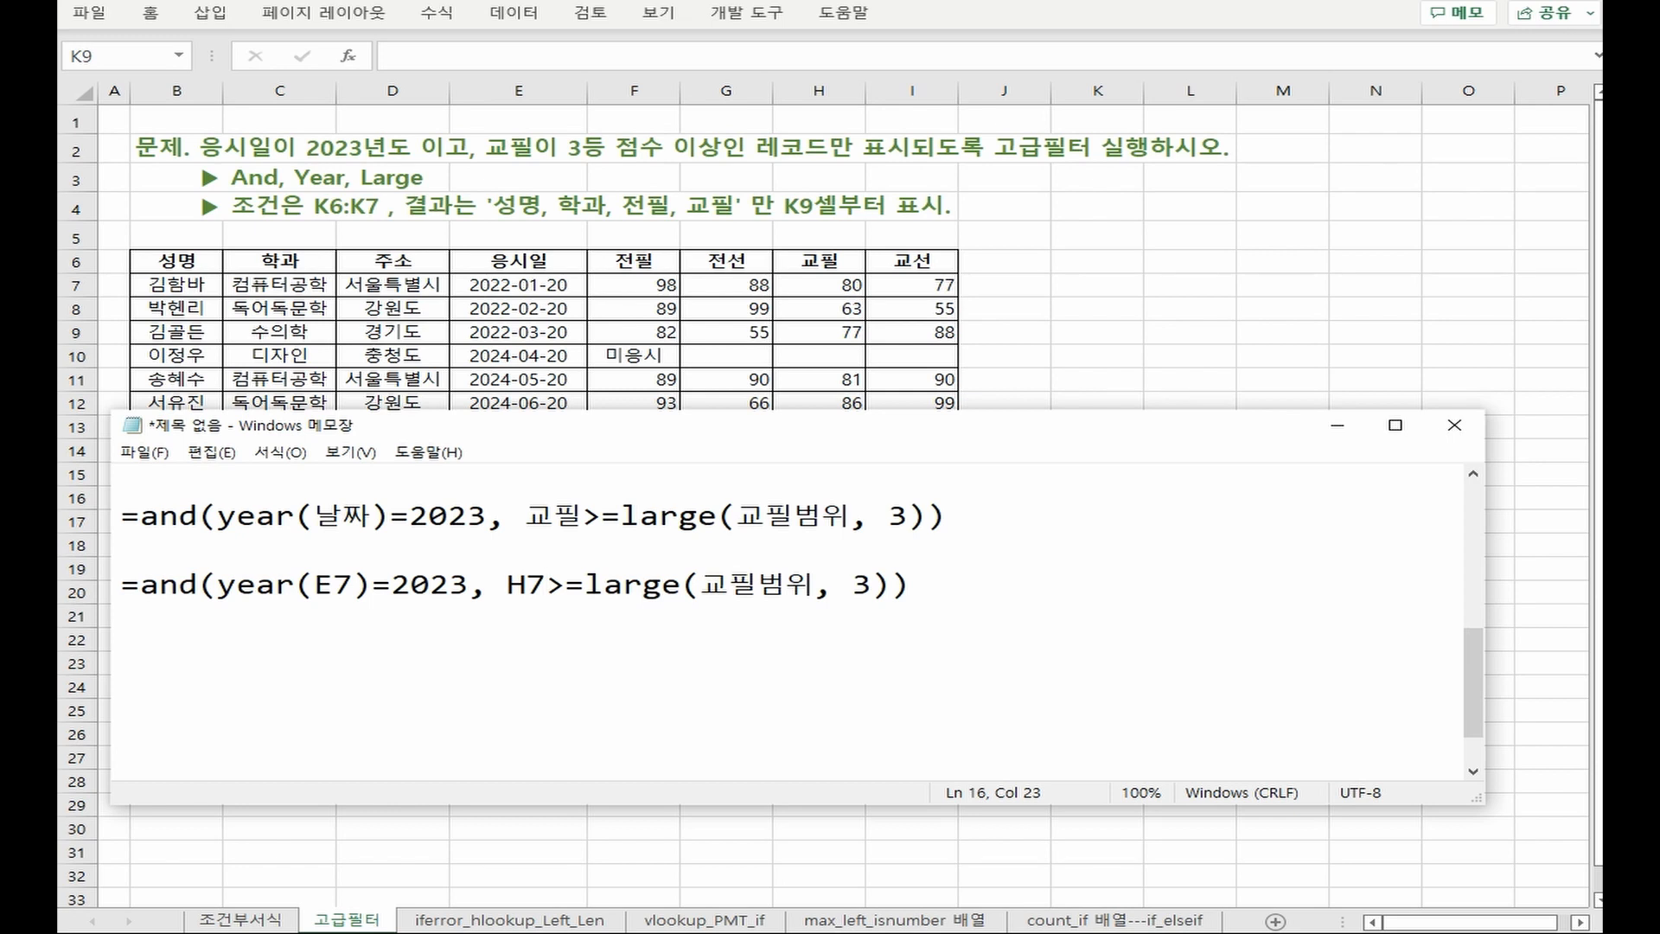
left_click_drag(650, 425, 823, 449)
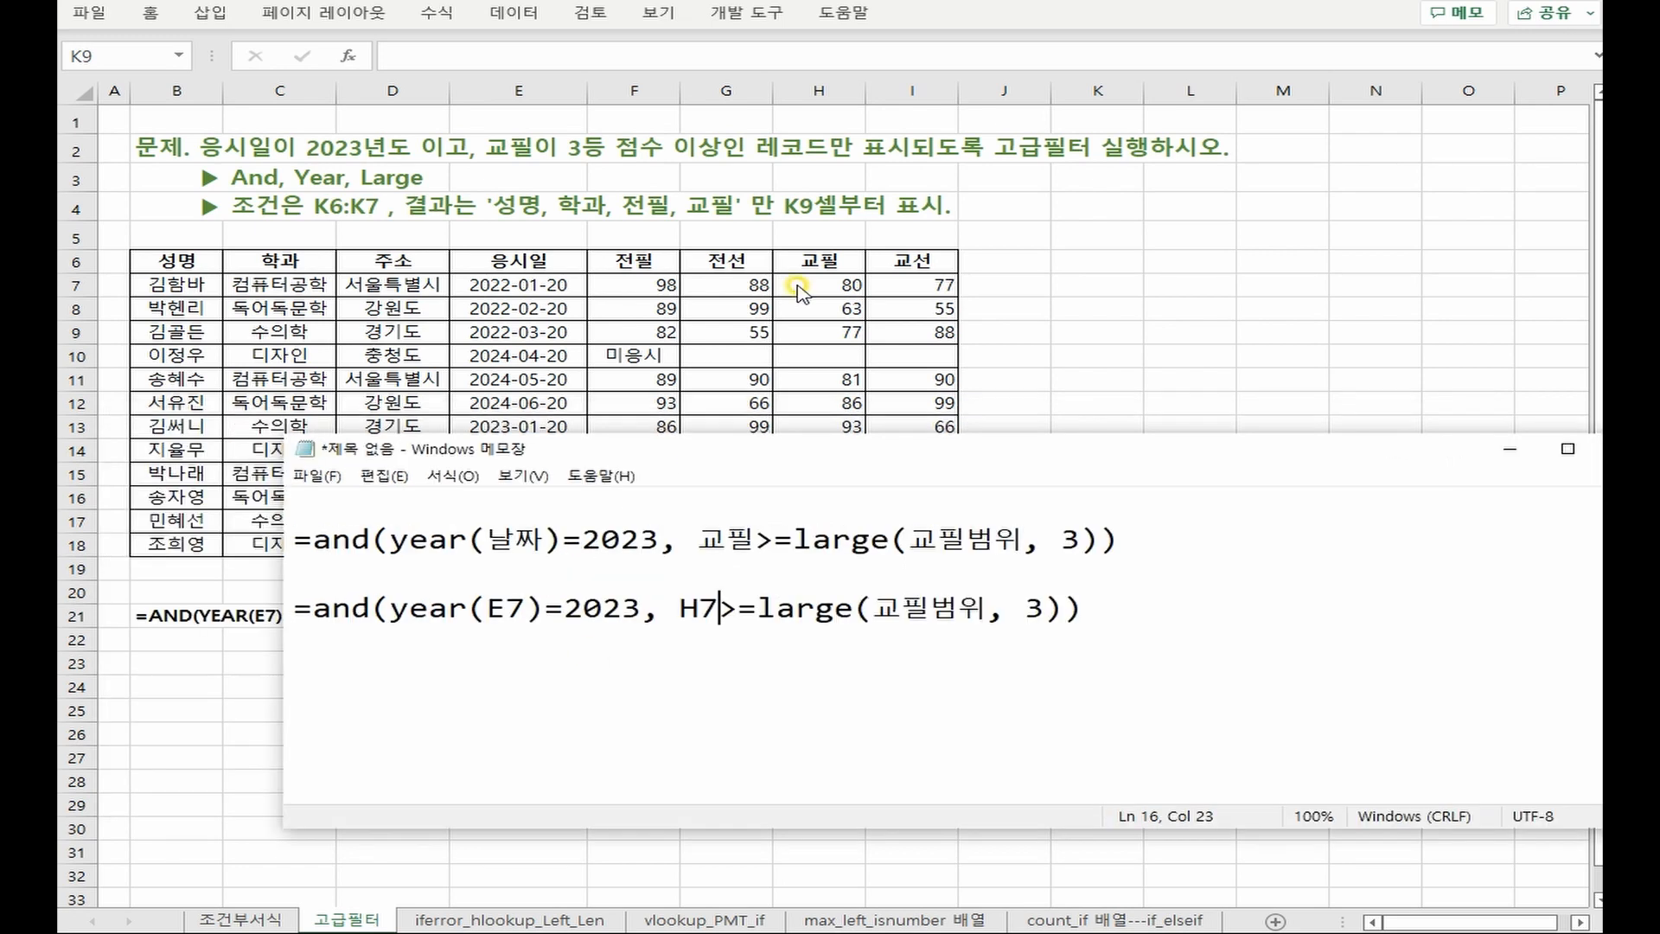
double_click(946, 608)
type("H7:H18")
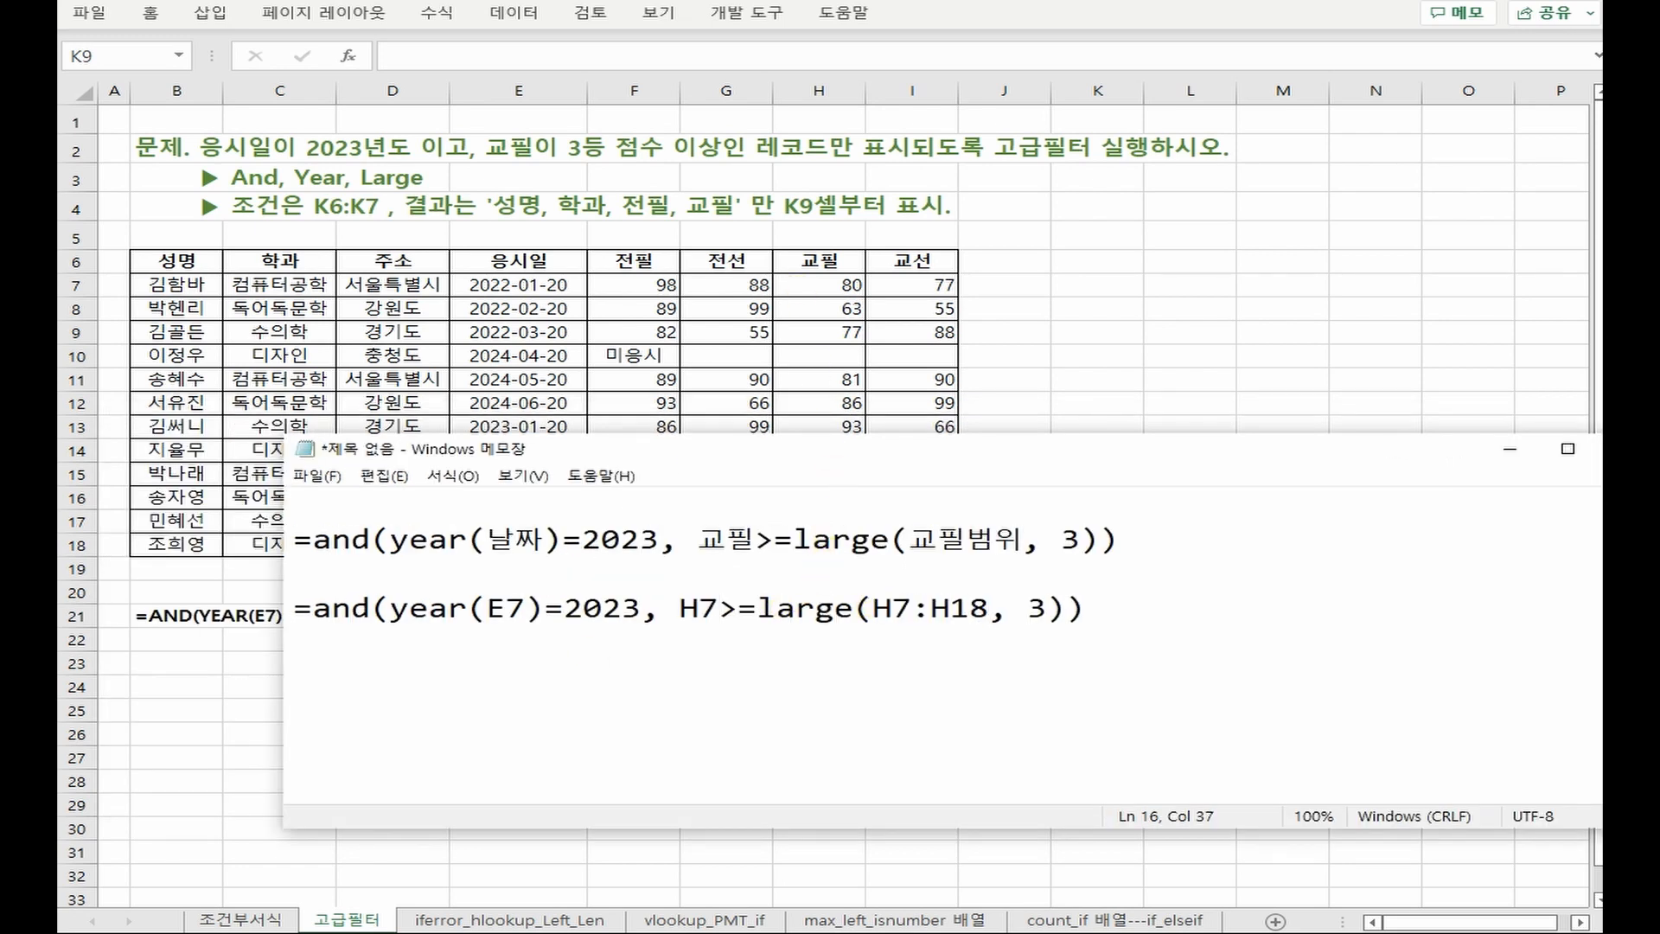
Make the range inside large absolute, as $H$7:$H$18
left_click(876, 610)
type("$")
key("Right")
type("$")
key("Right")
key("Right")
key("Right")
type("$")
key("Right")
type("$")
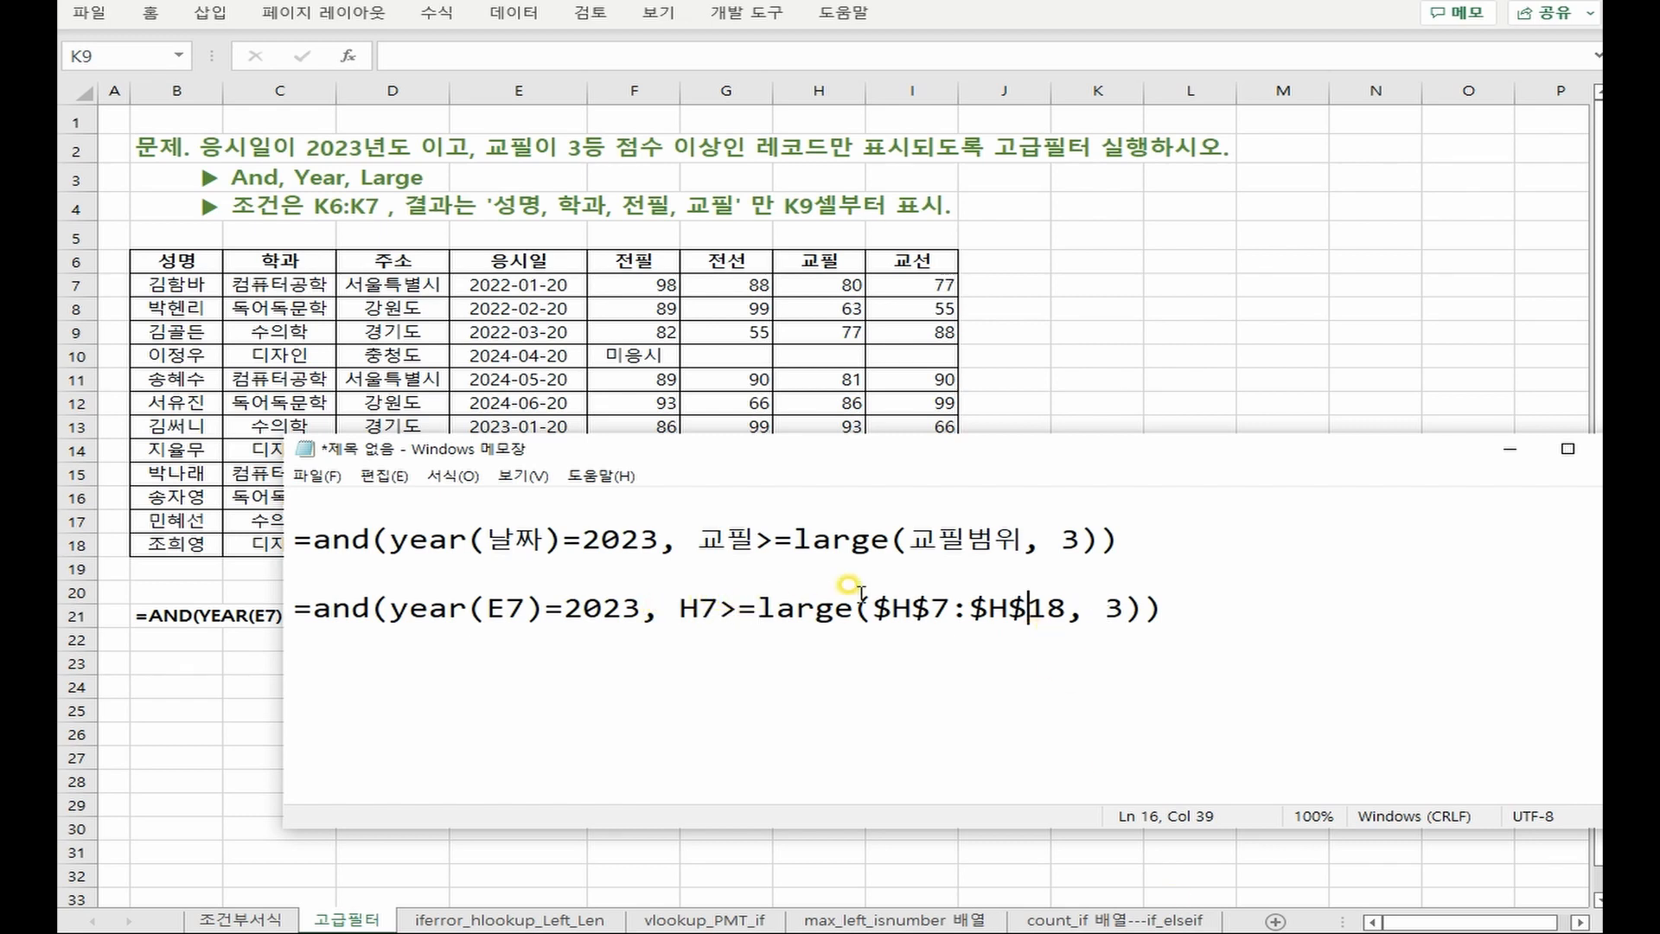
Copy the finished formula from Notepad into cell K7 of the Excel sheet
left_click_drag(1252, 605, 277, 605)
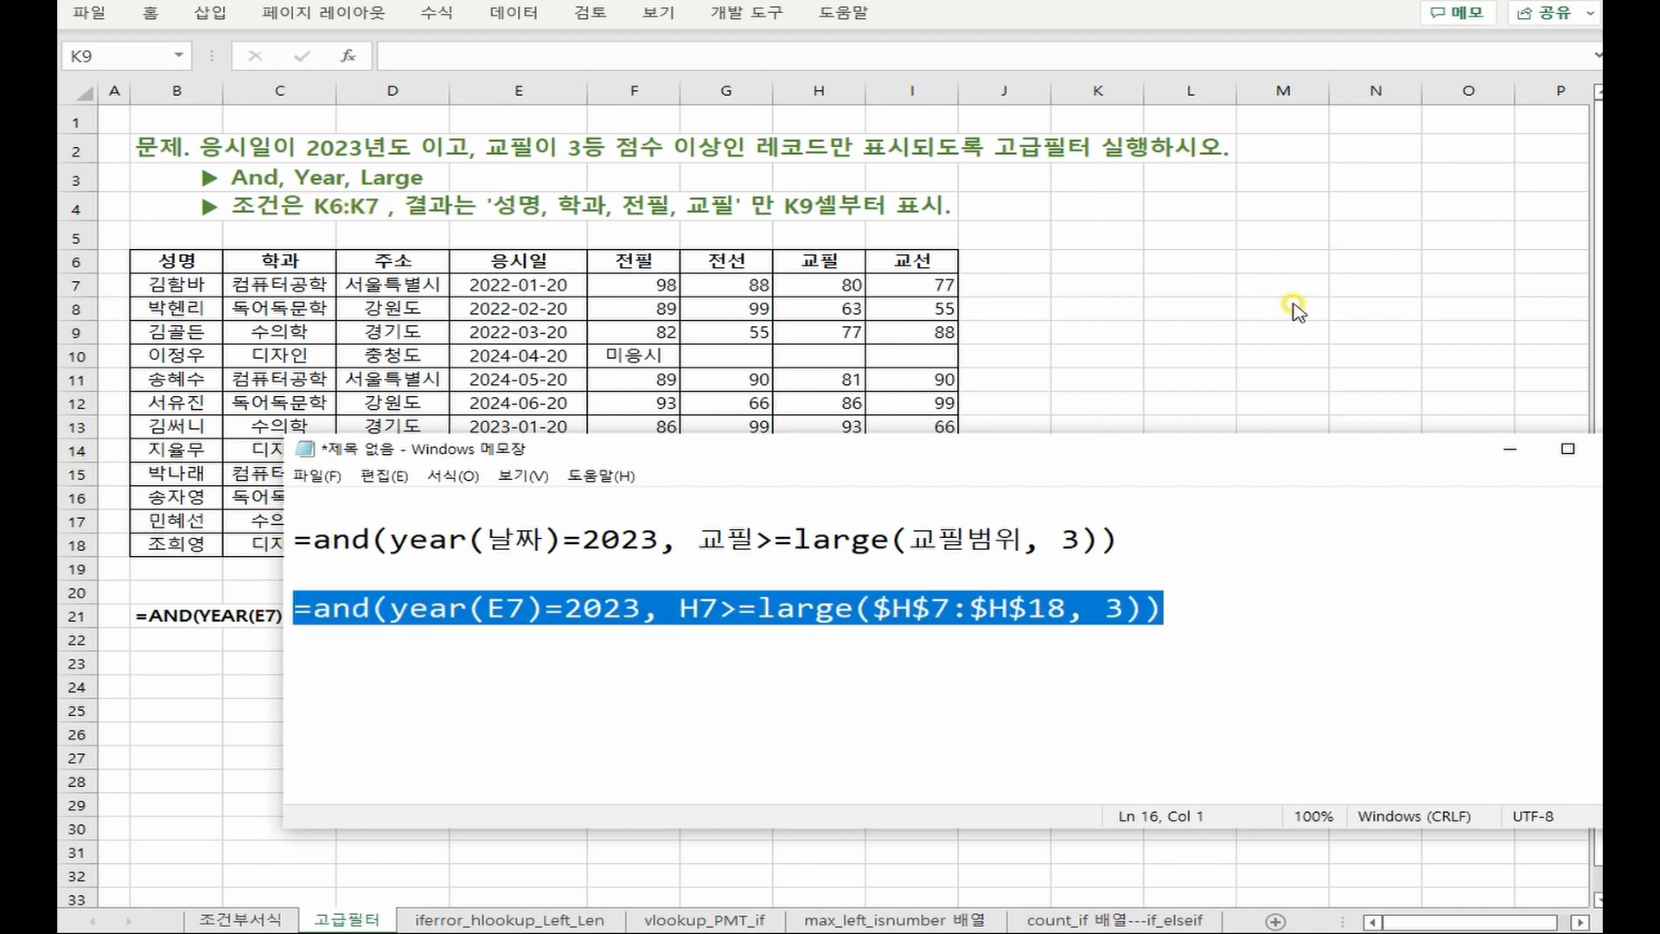
left_click(1164, 311)
left_click(1124, 283)
type("=AND(YEAR(E7)=2023, H7>=LARGE($H$7:$H$18, 3))")
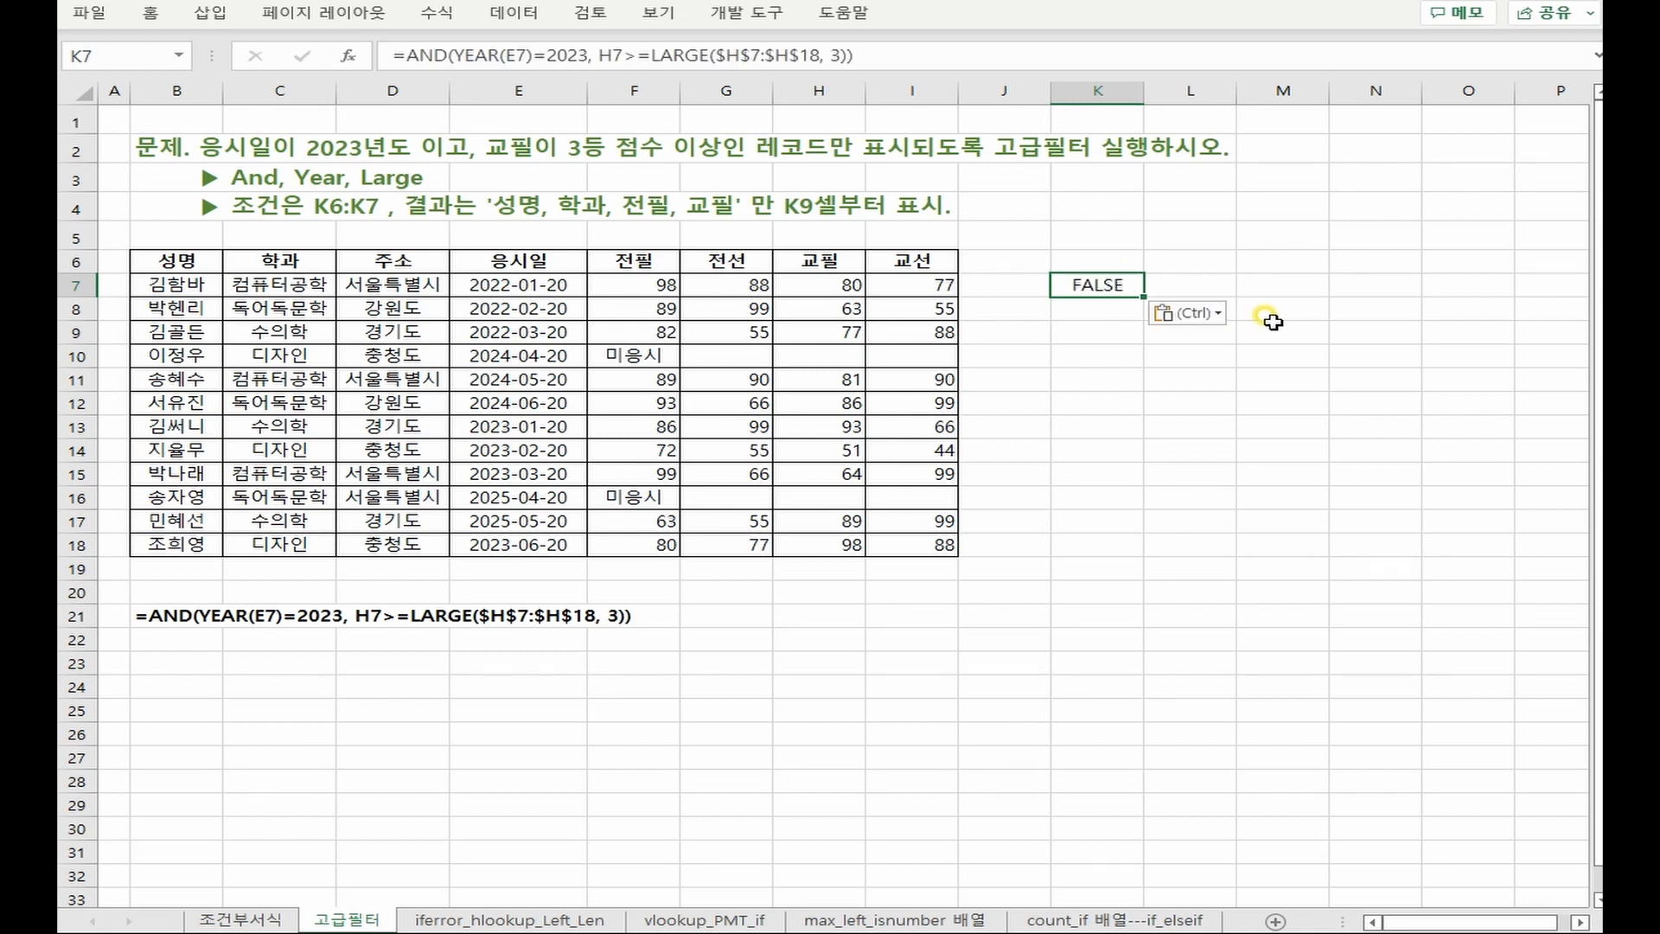
Enter the criteria heading 조건 in cell K6
left_click(1124, 261)
type("조건")
key("Return")
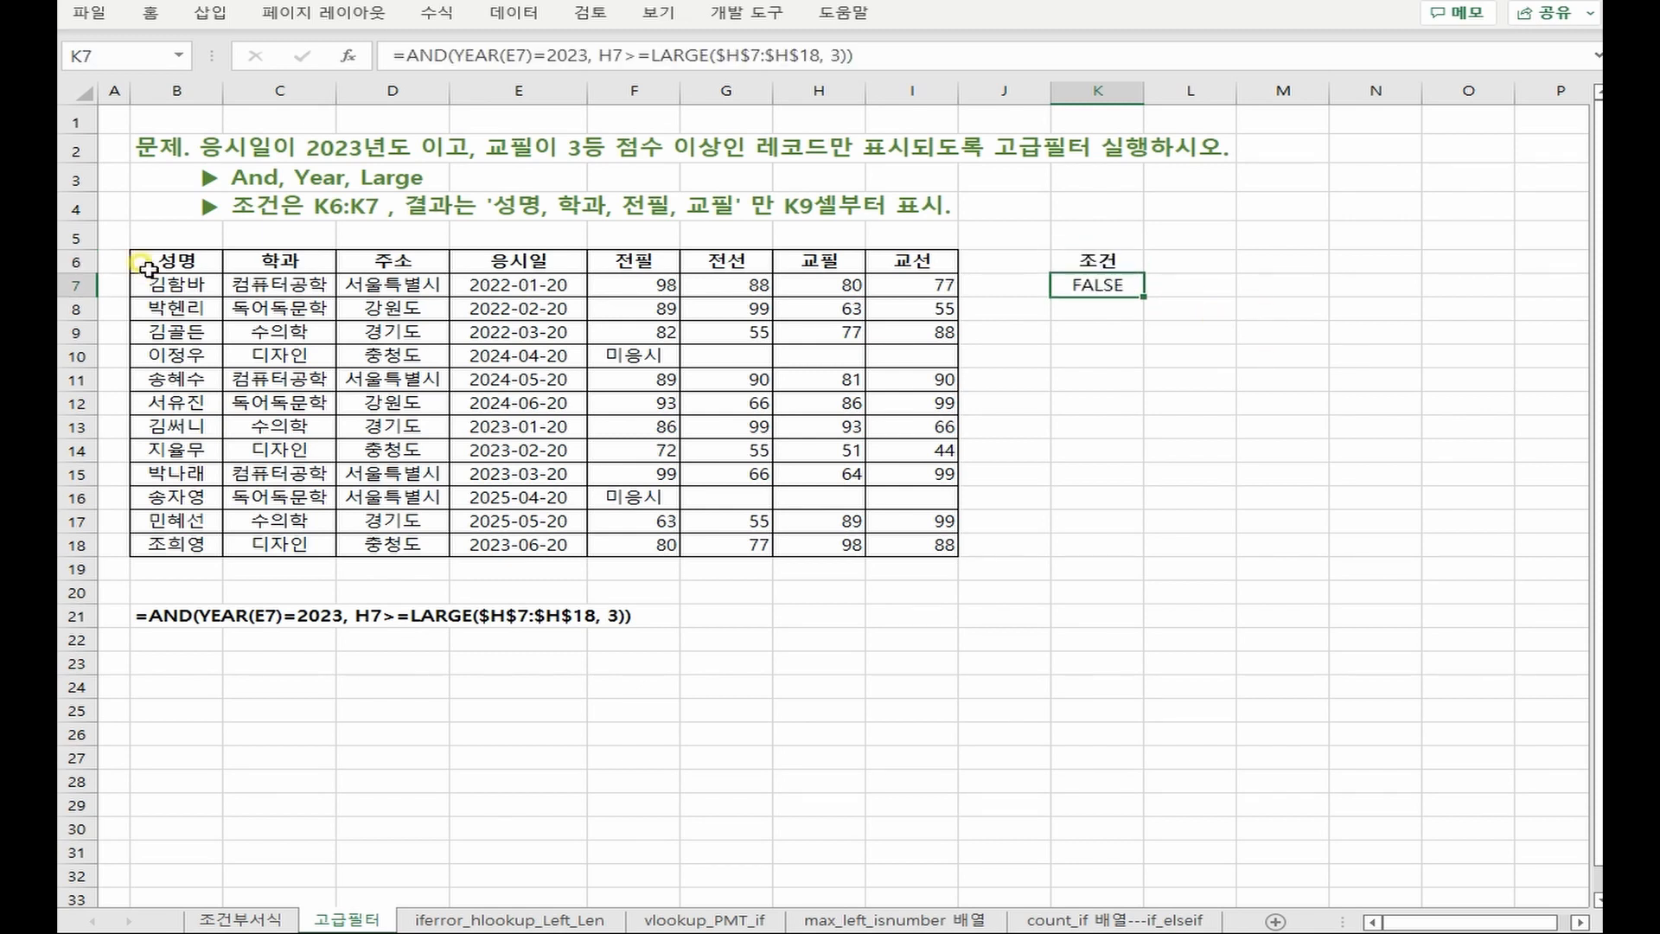
Compare the criteria heading in K6 with the table headings B6:I6, clearing the K6 heading and restoring it
left_click_drag(164, 261, 901, 261)
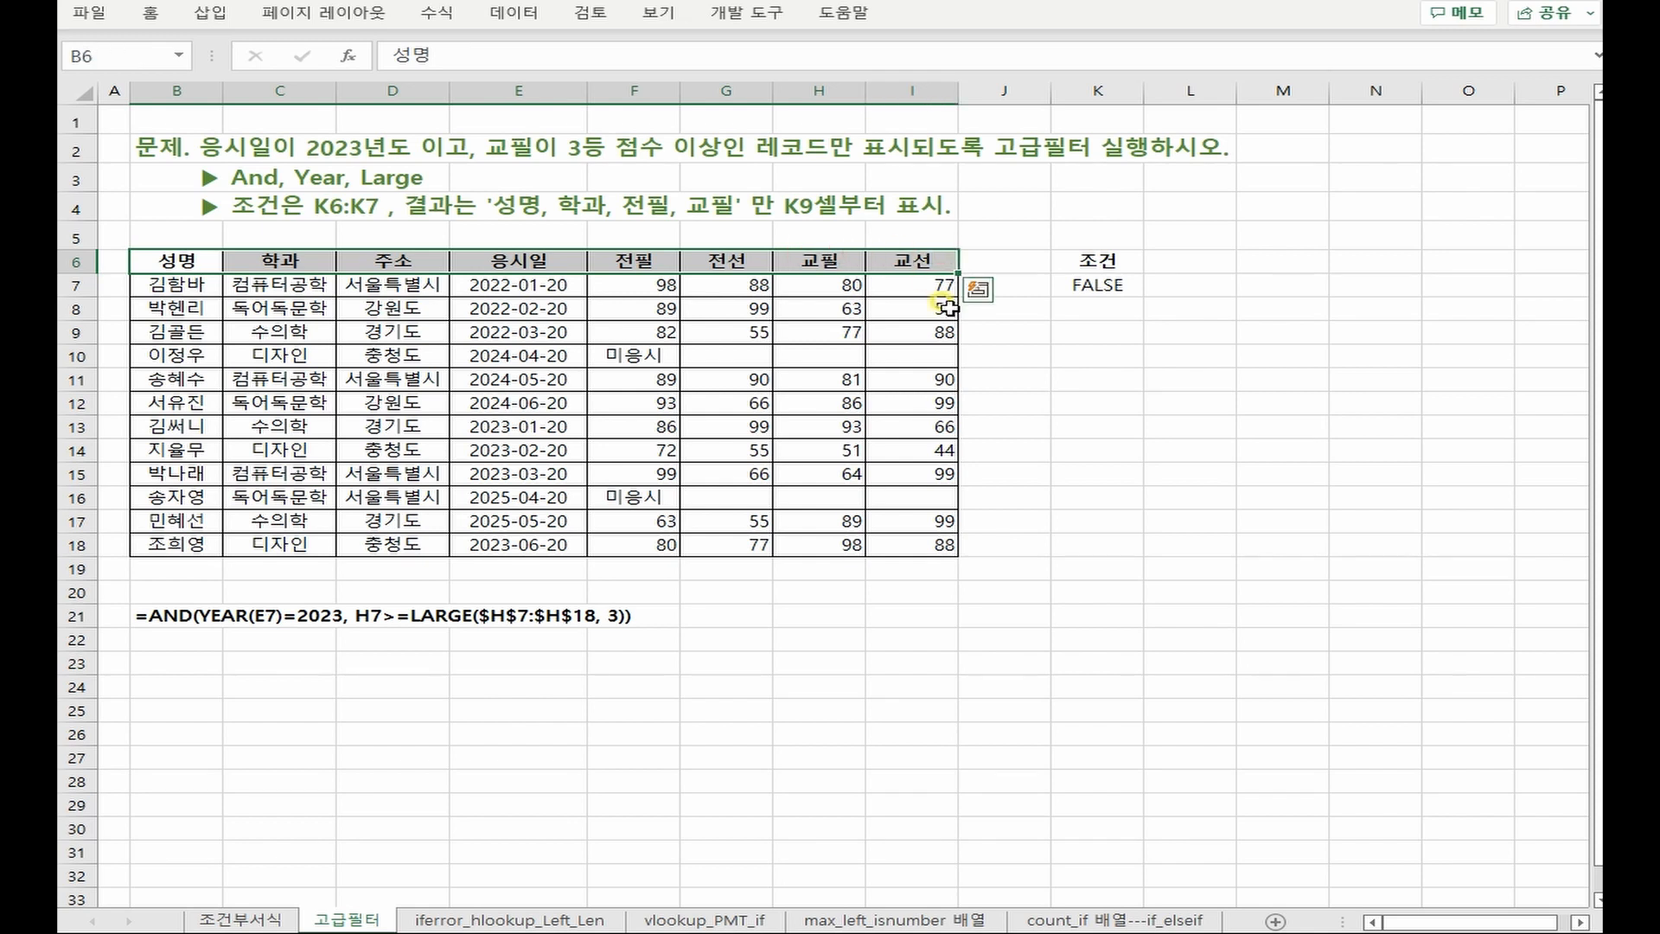
left_click(1096, 260)
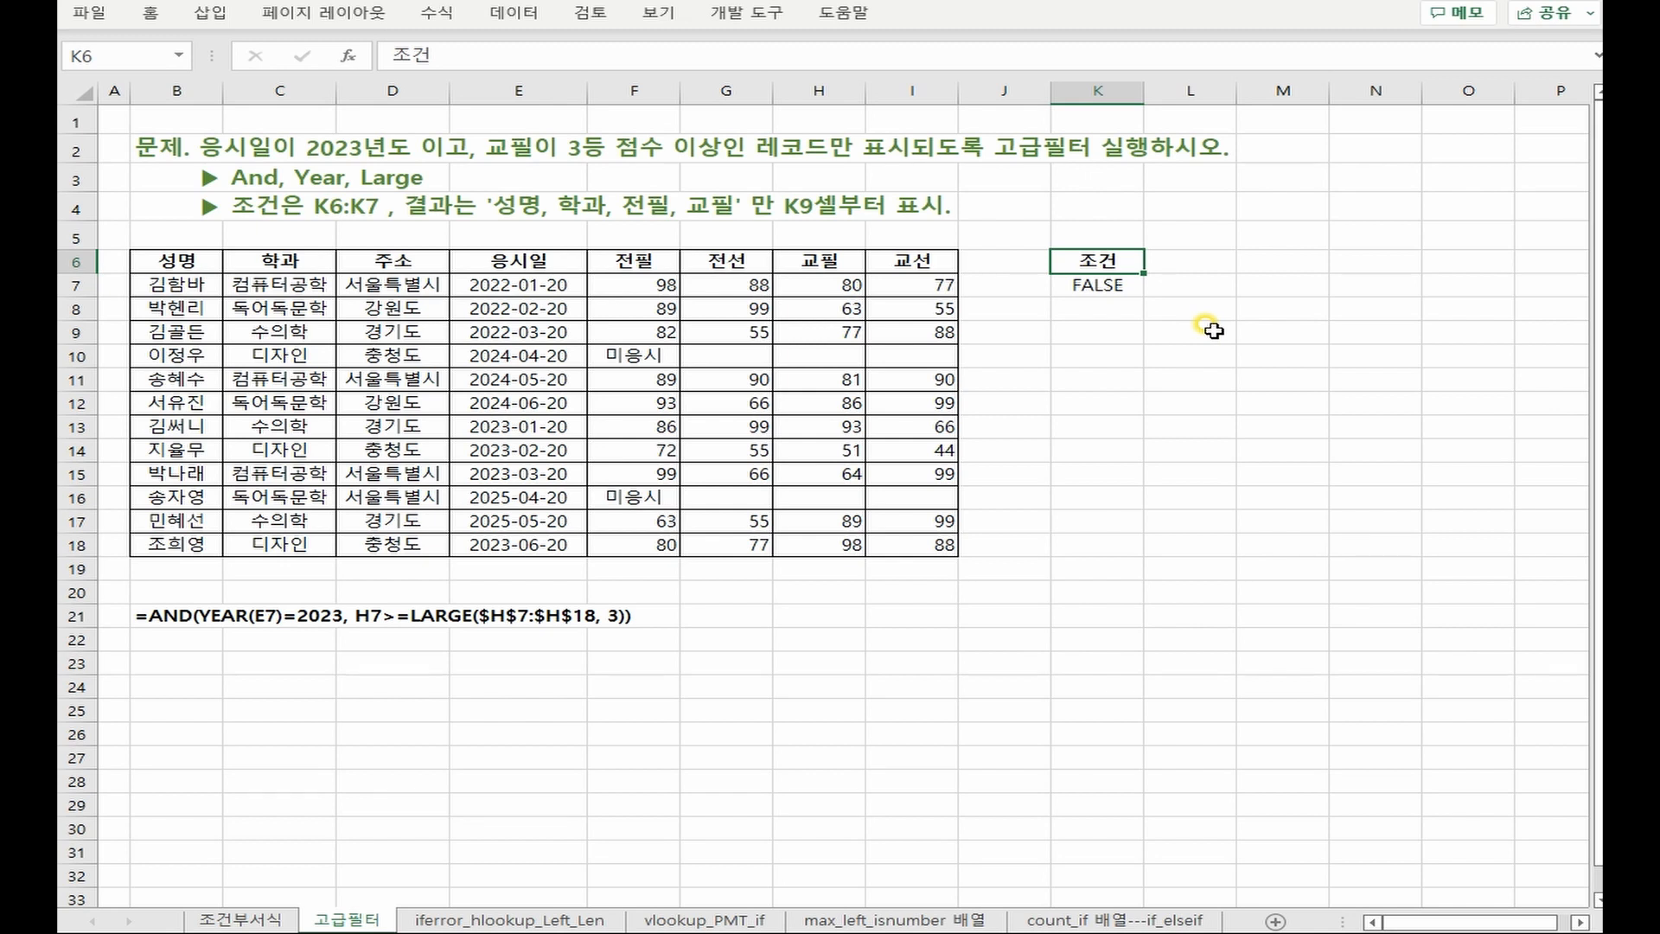
key("Delete")
key("ctrl+z")
left_click_drag(178, 260, 899, 261)
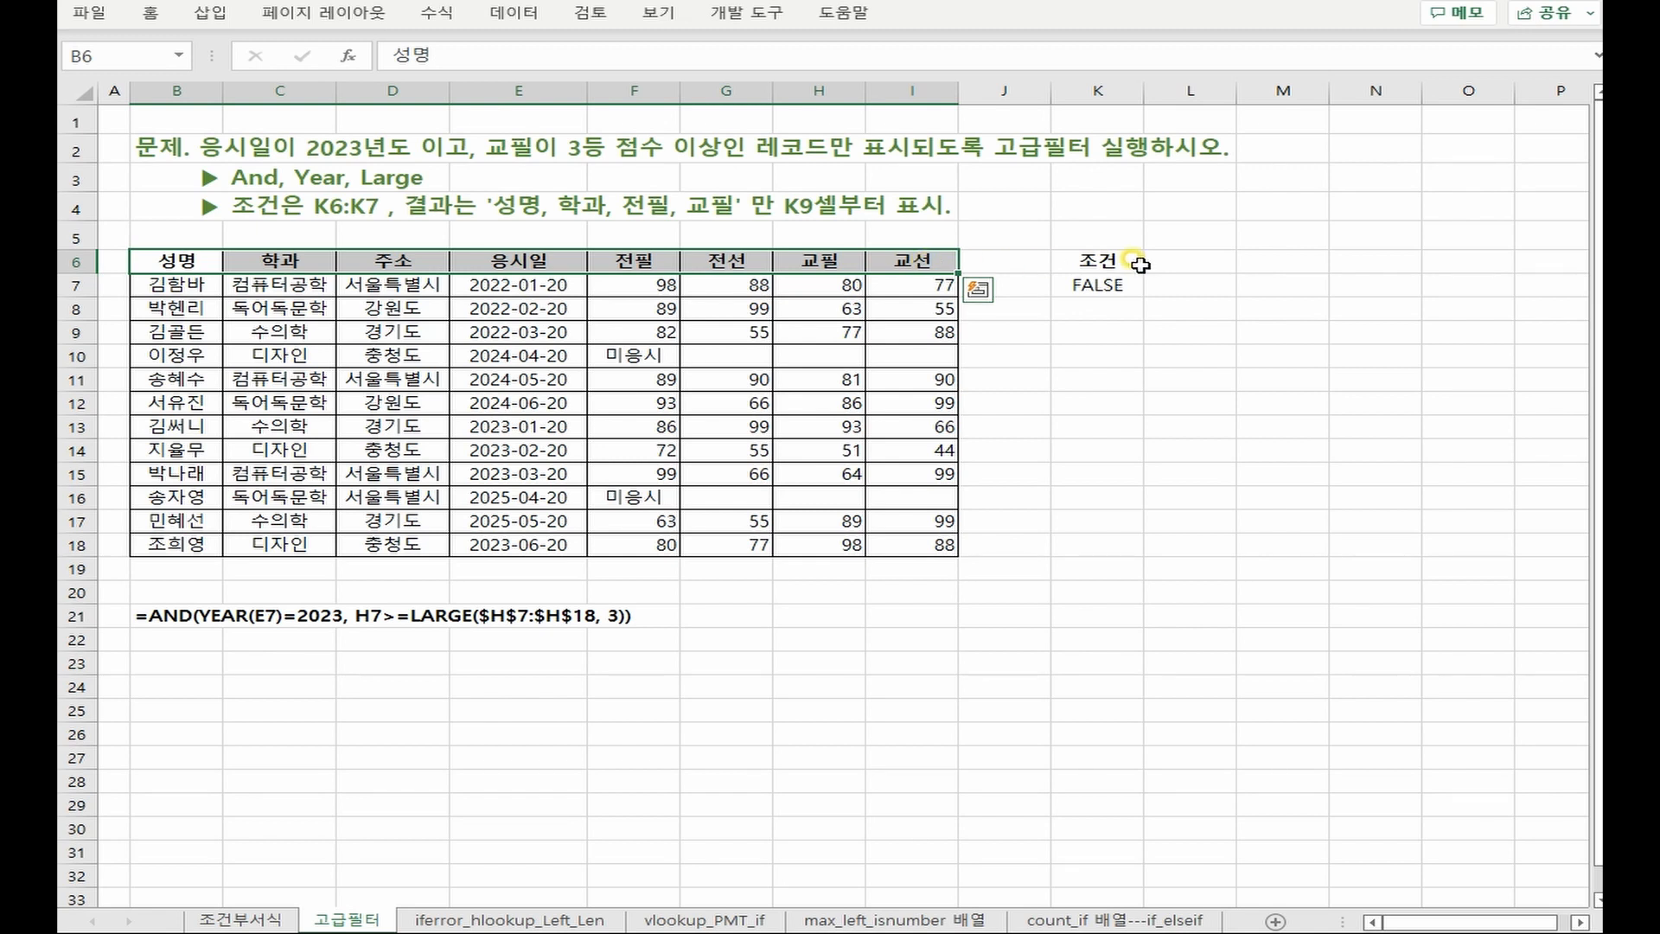
mouse_move(1140, 264)
left_mouse_down()
mouse_move(1115, 259)
mouse_move(1112, 280)
left_mouse_up()
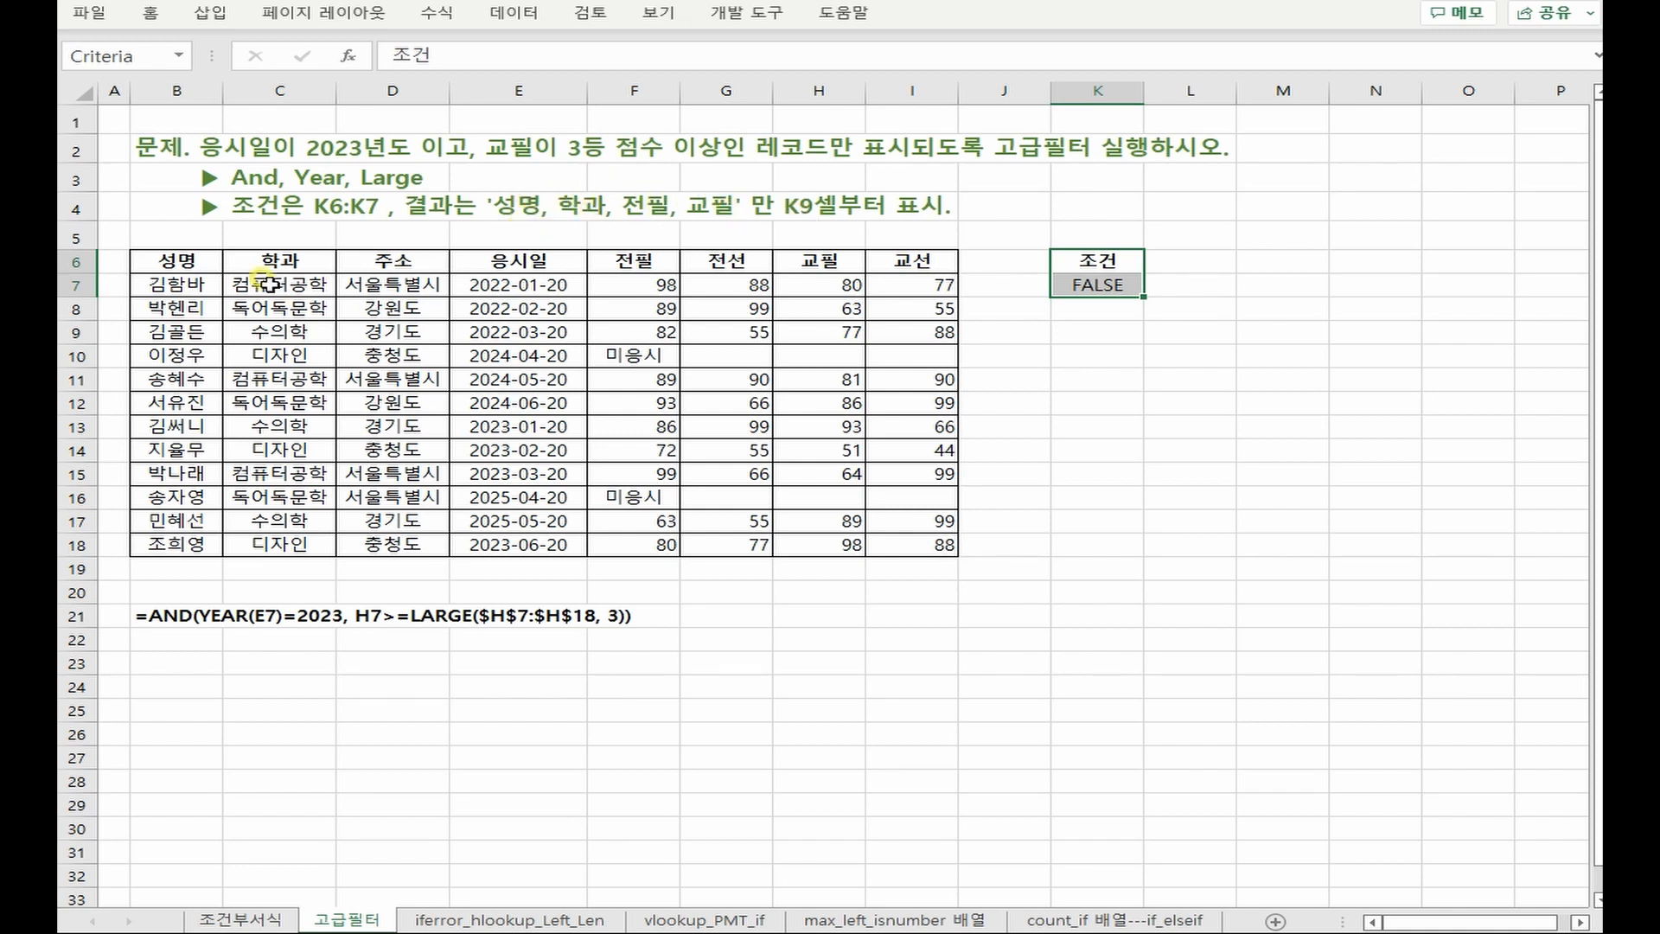
Copy the table headings 성명, 학과, 전필 and 교필 to the output area starting at K9
left_click_drag(177, 257, 269, 259)
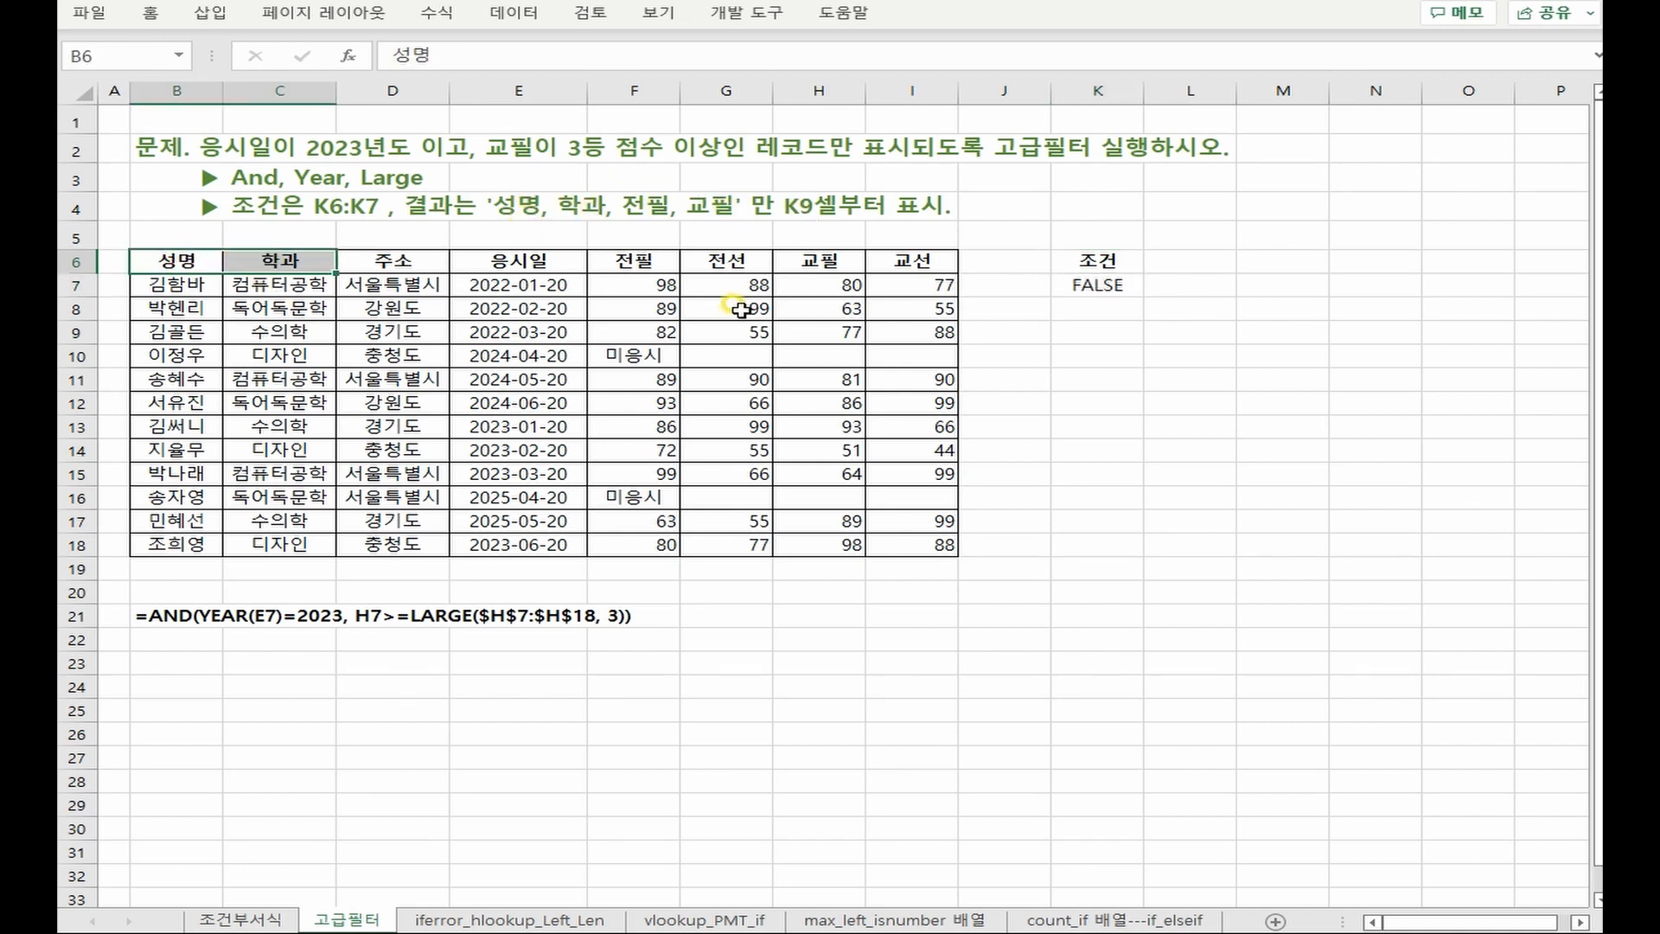
left_click(654, 256, "ctrl")
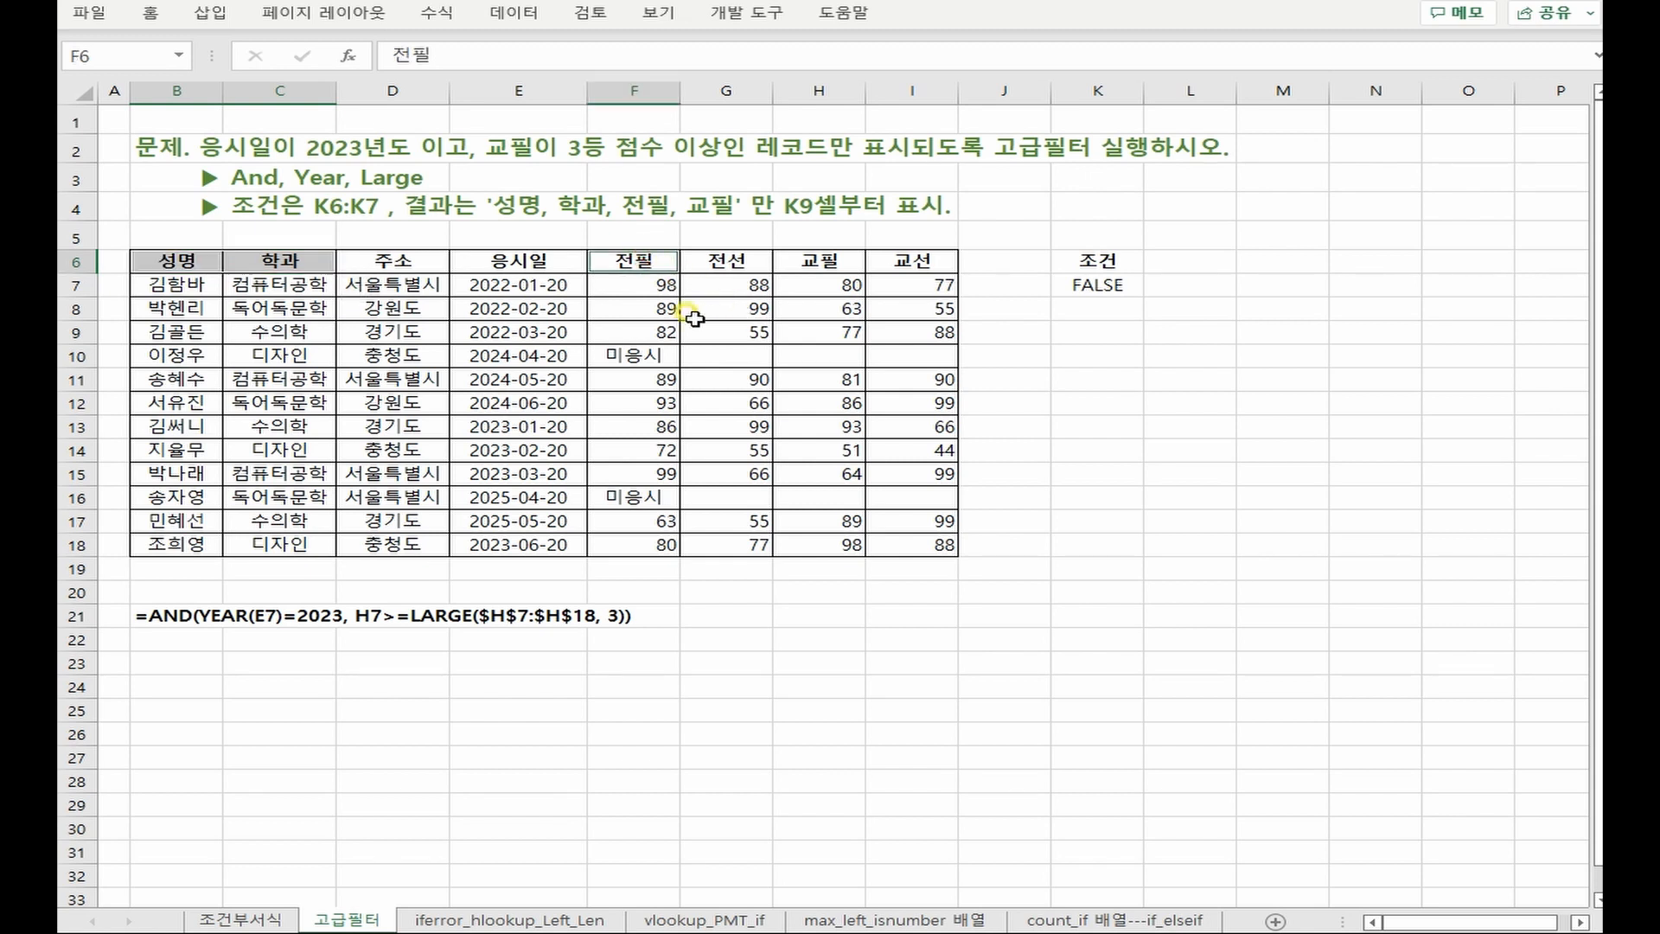
left_click(843, 260, "ctrl")
key("ctrl+c")
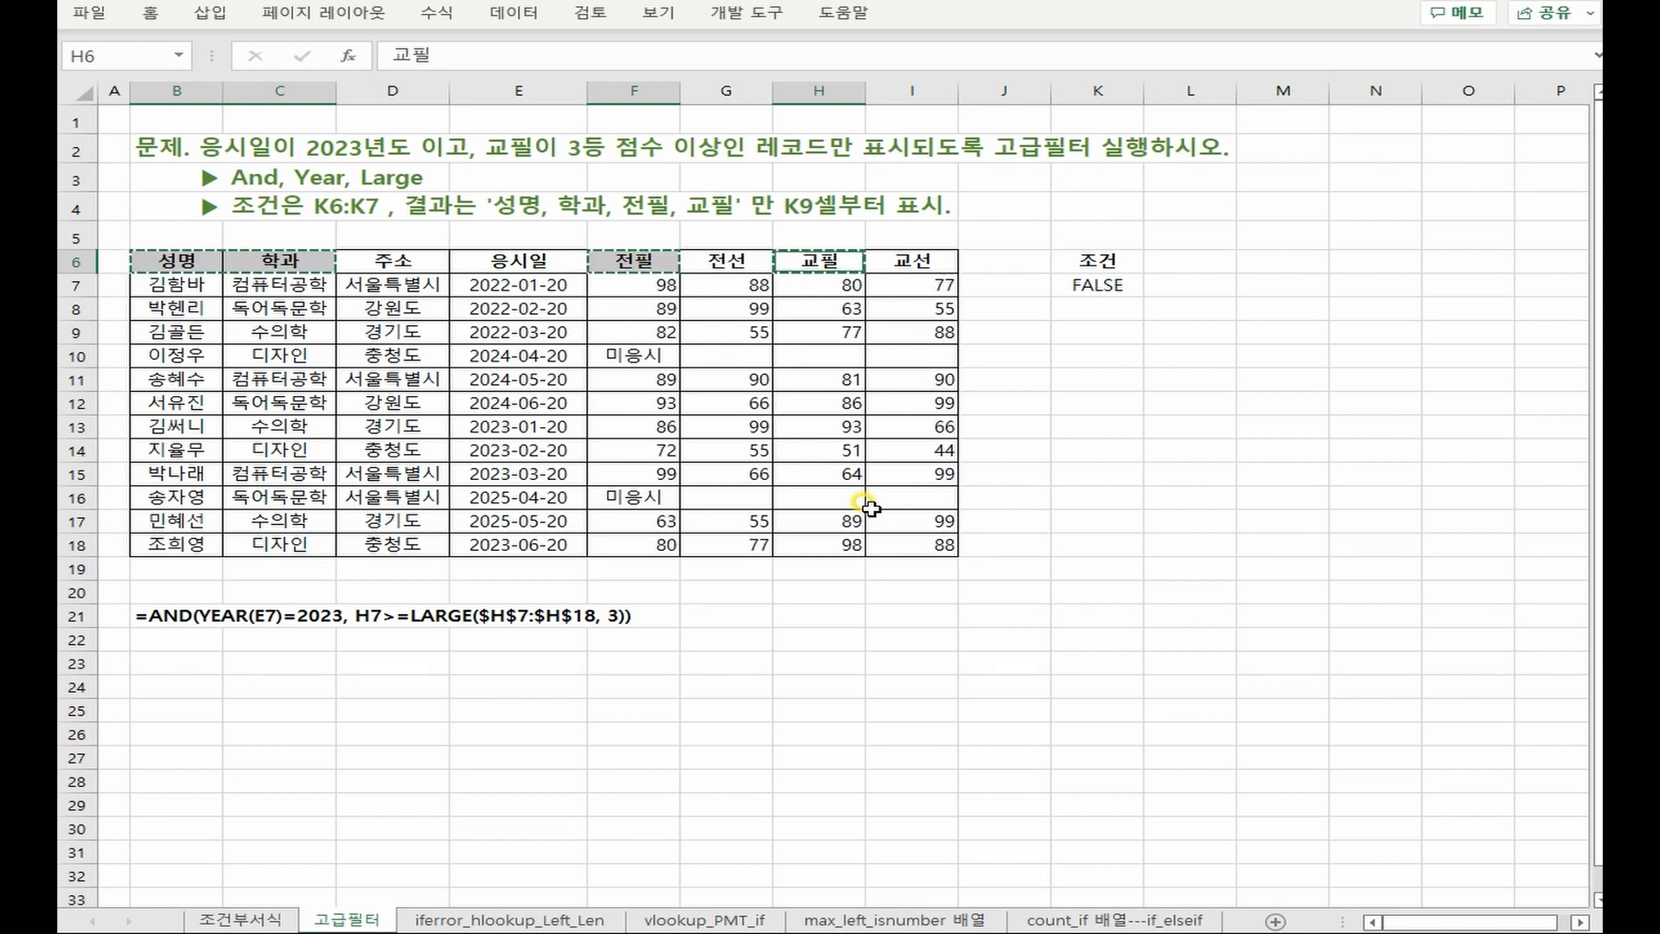
left_click(1081, 354)
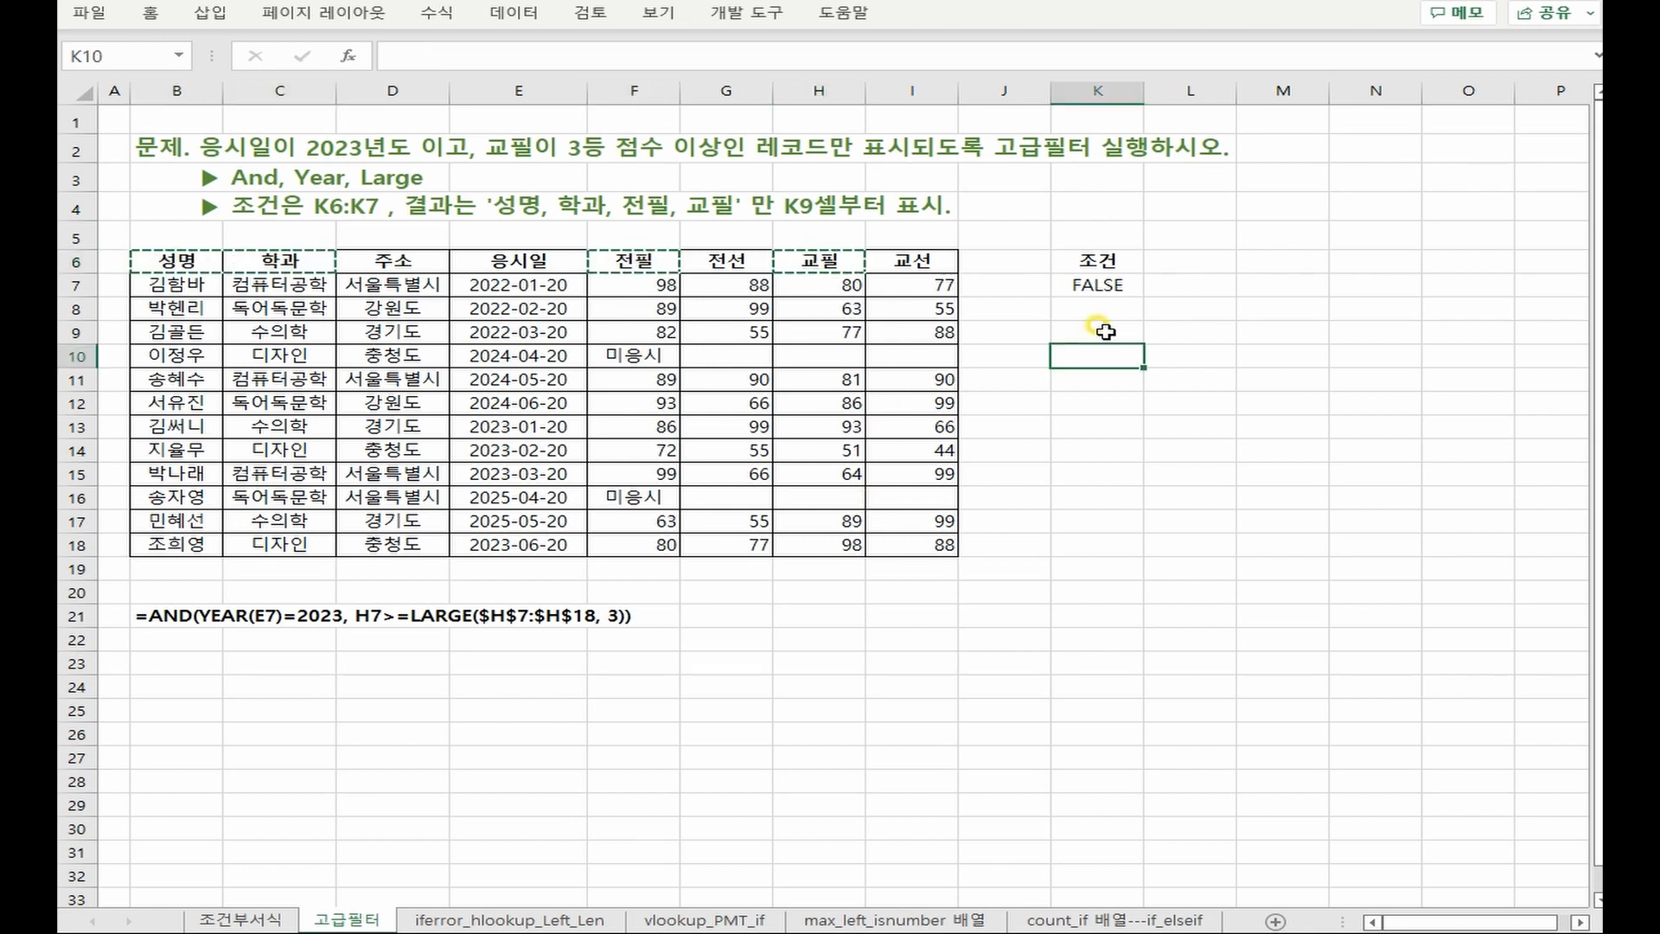
left_click(1106, 331)
key("ctrl+v")
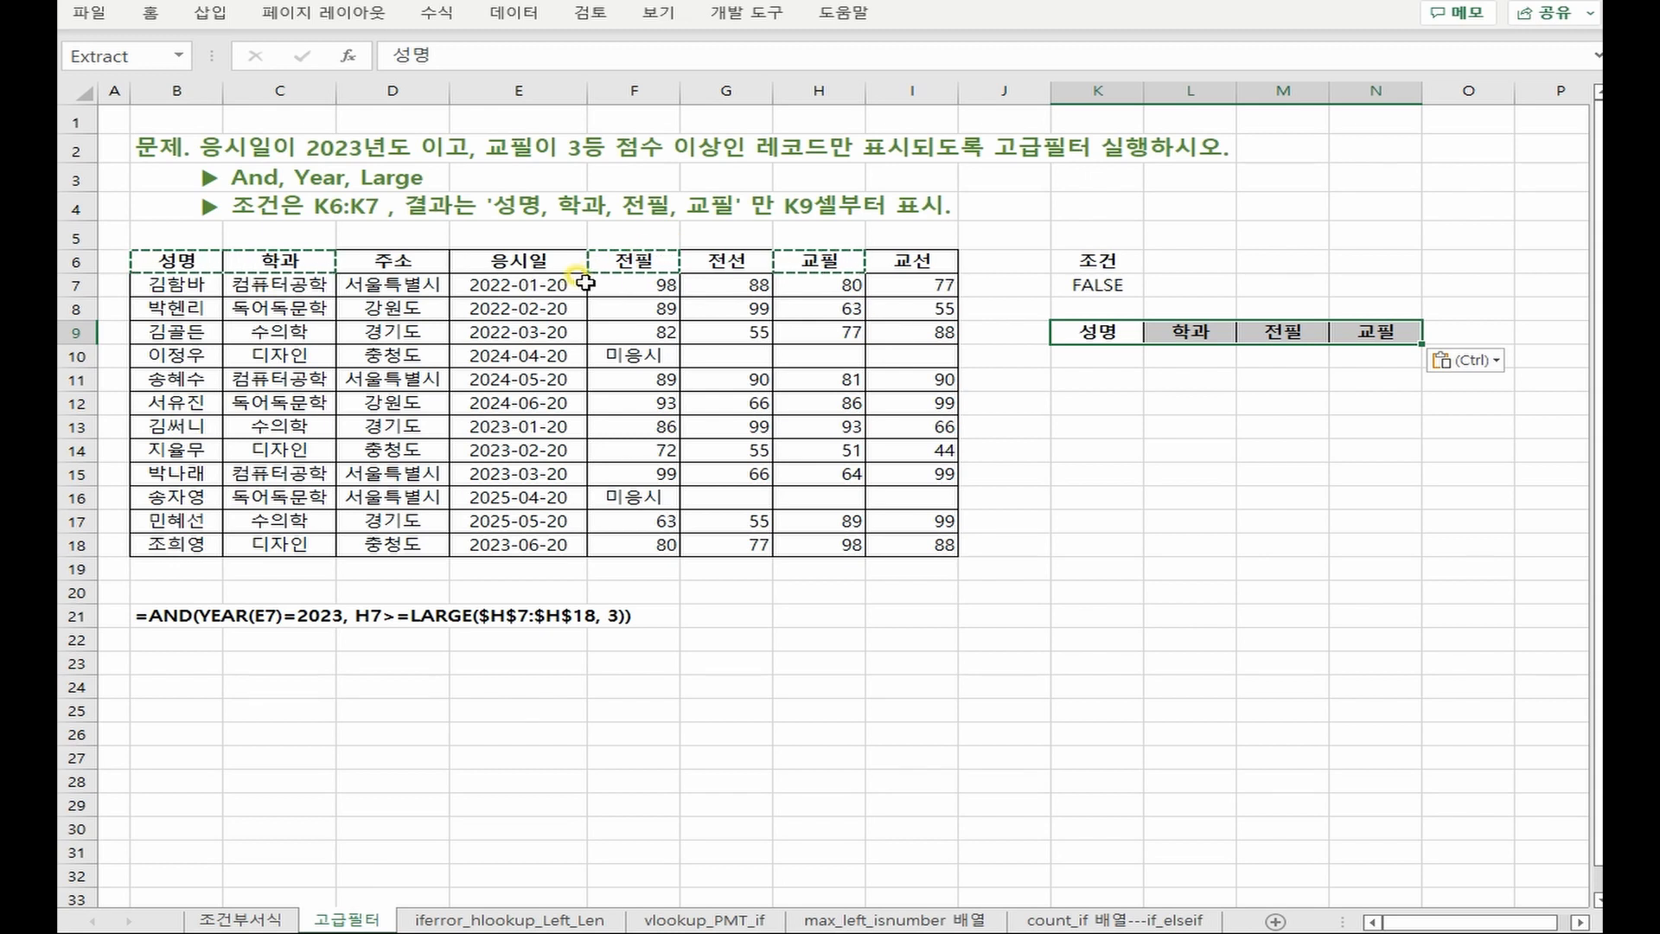
Open the Advanced Filter settings for the exam table
key("Escape")
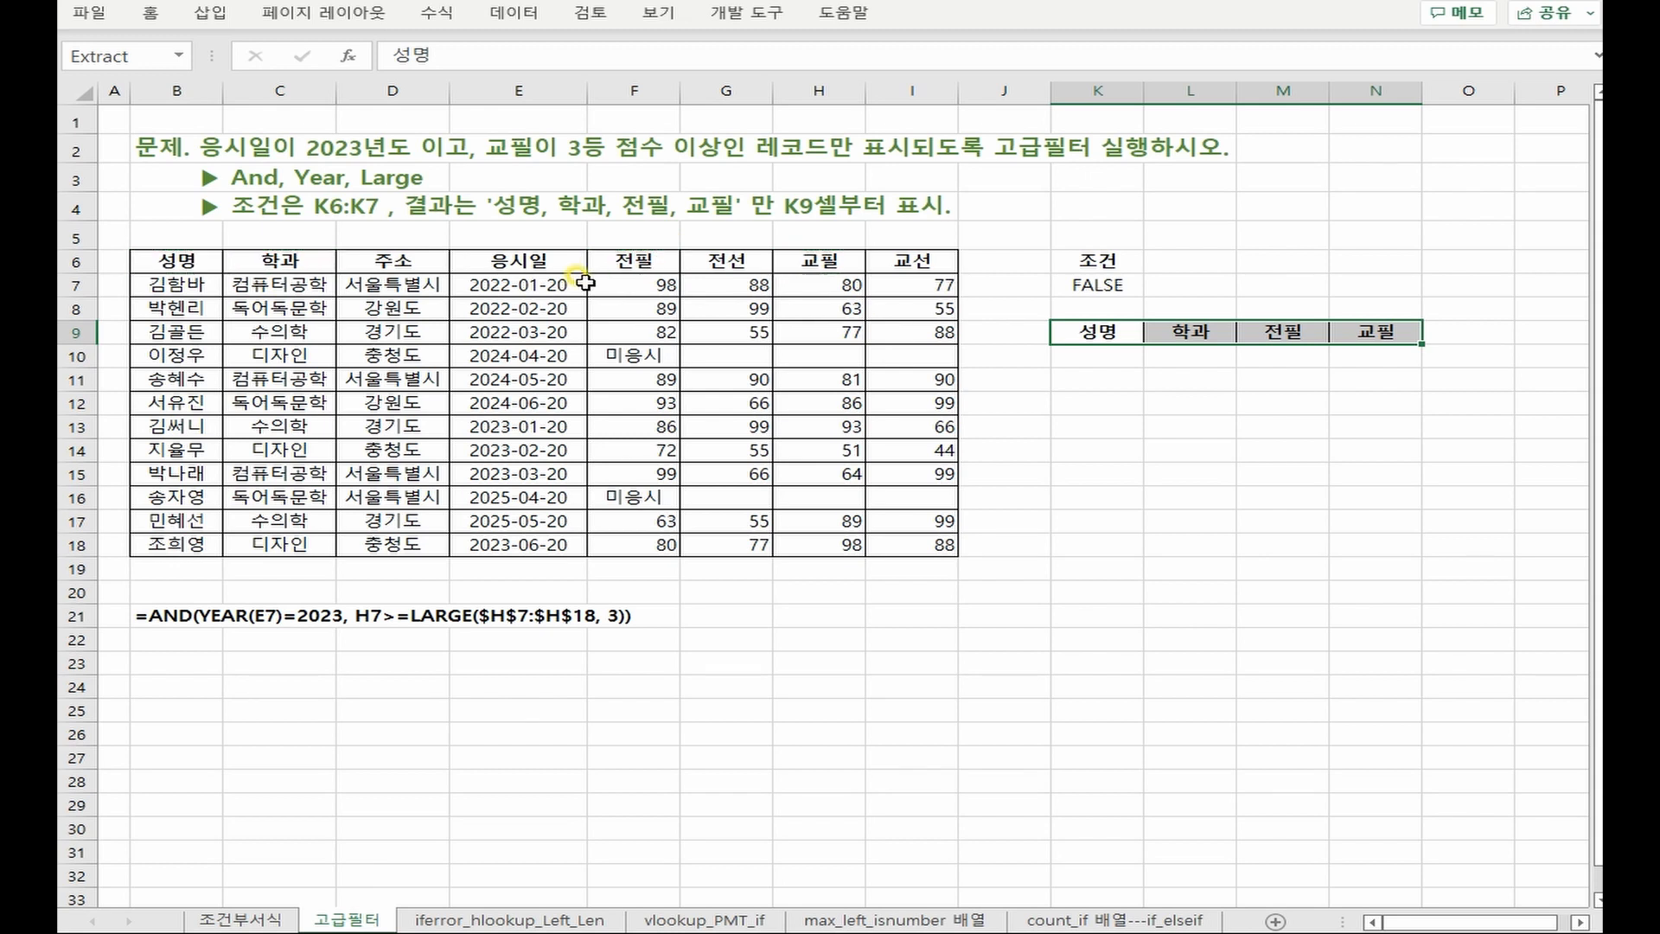
left_click(513, 381)
left_click(514, 12)
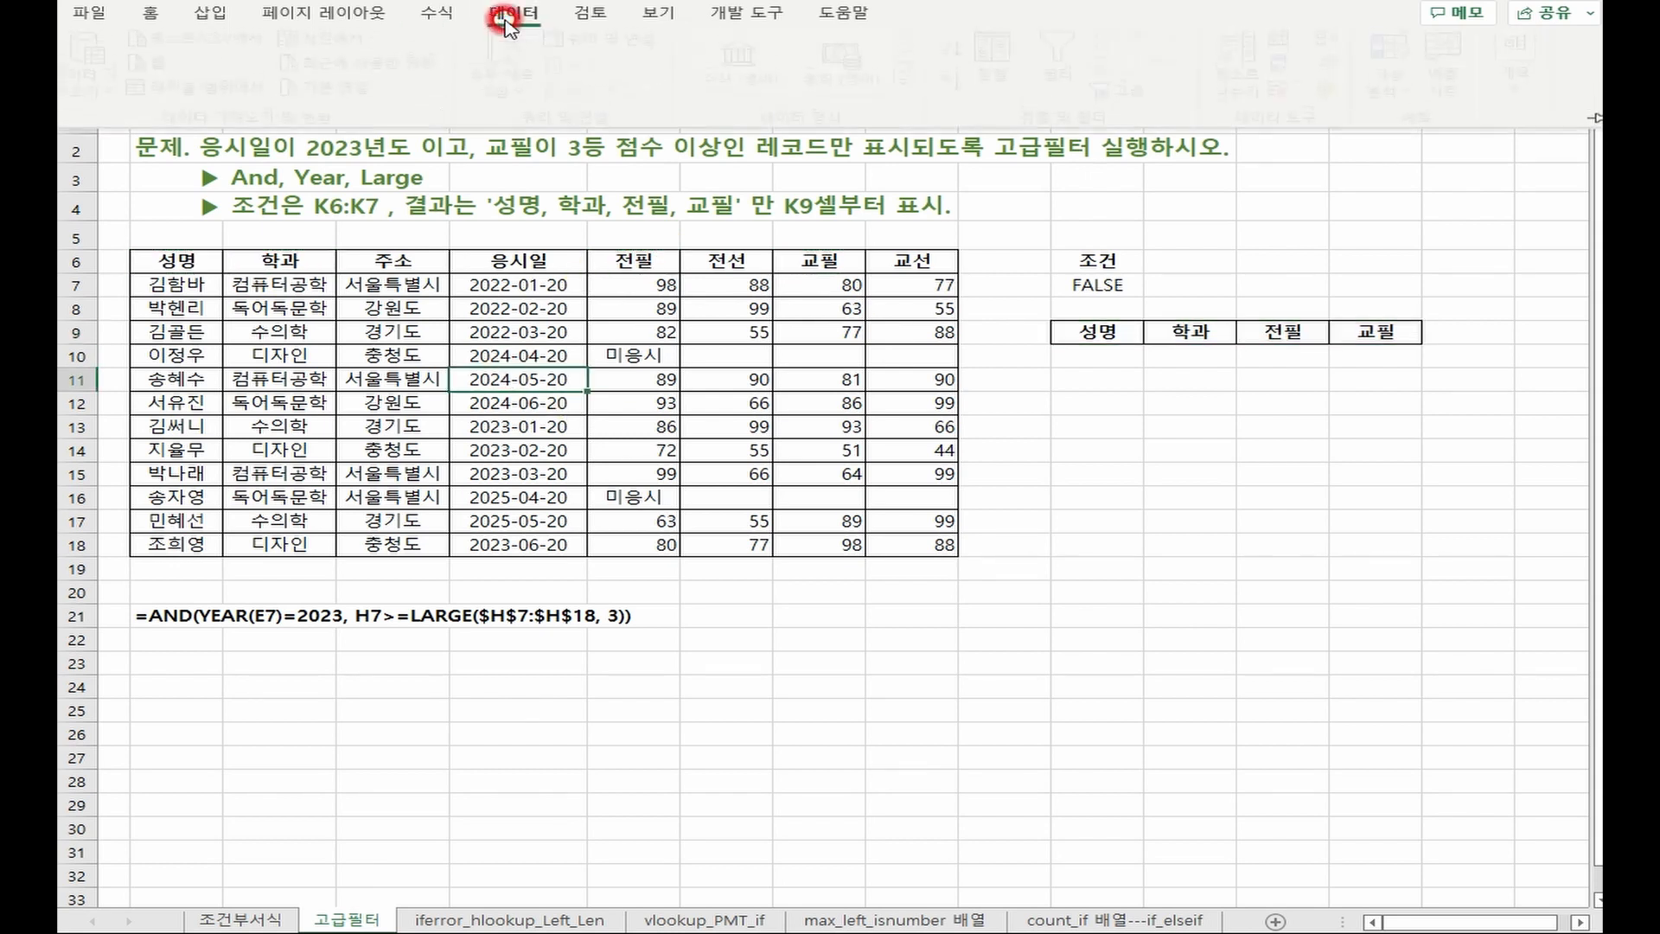
left_click(1150, 93)
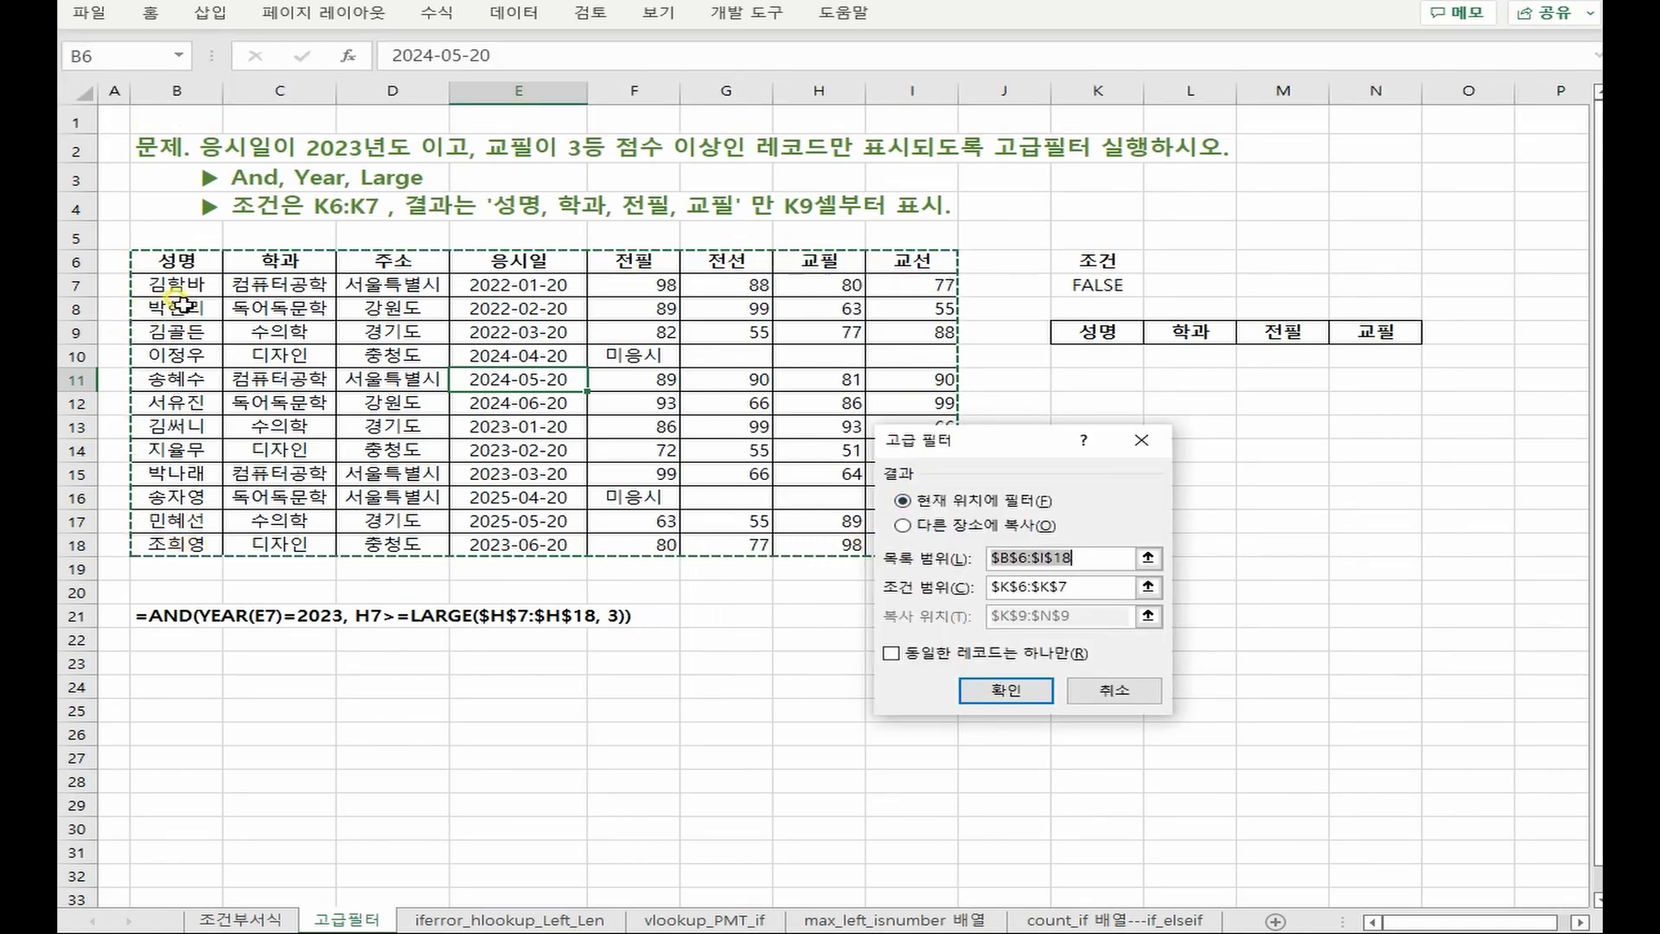
left_click_drag(173, 285, 415, 472)
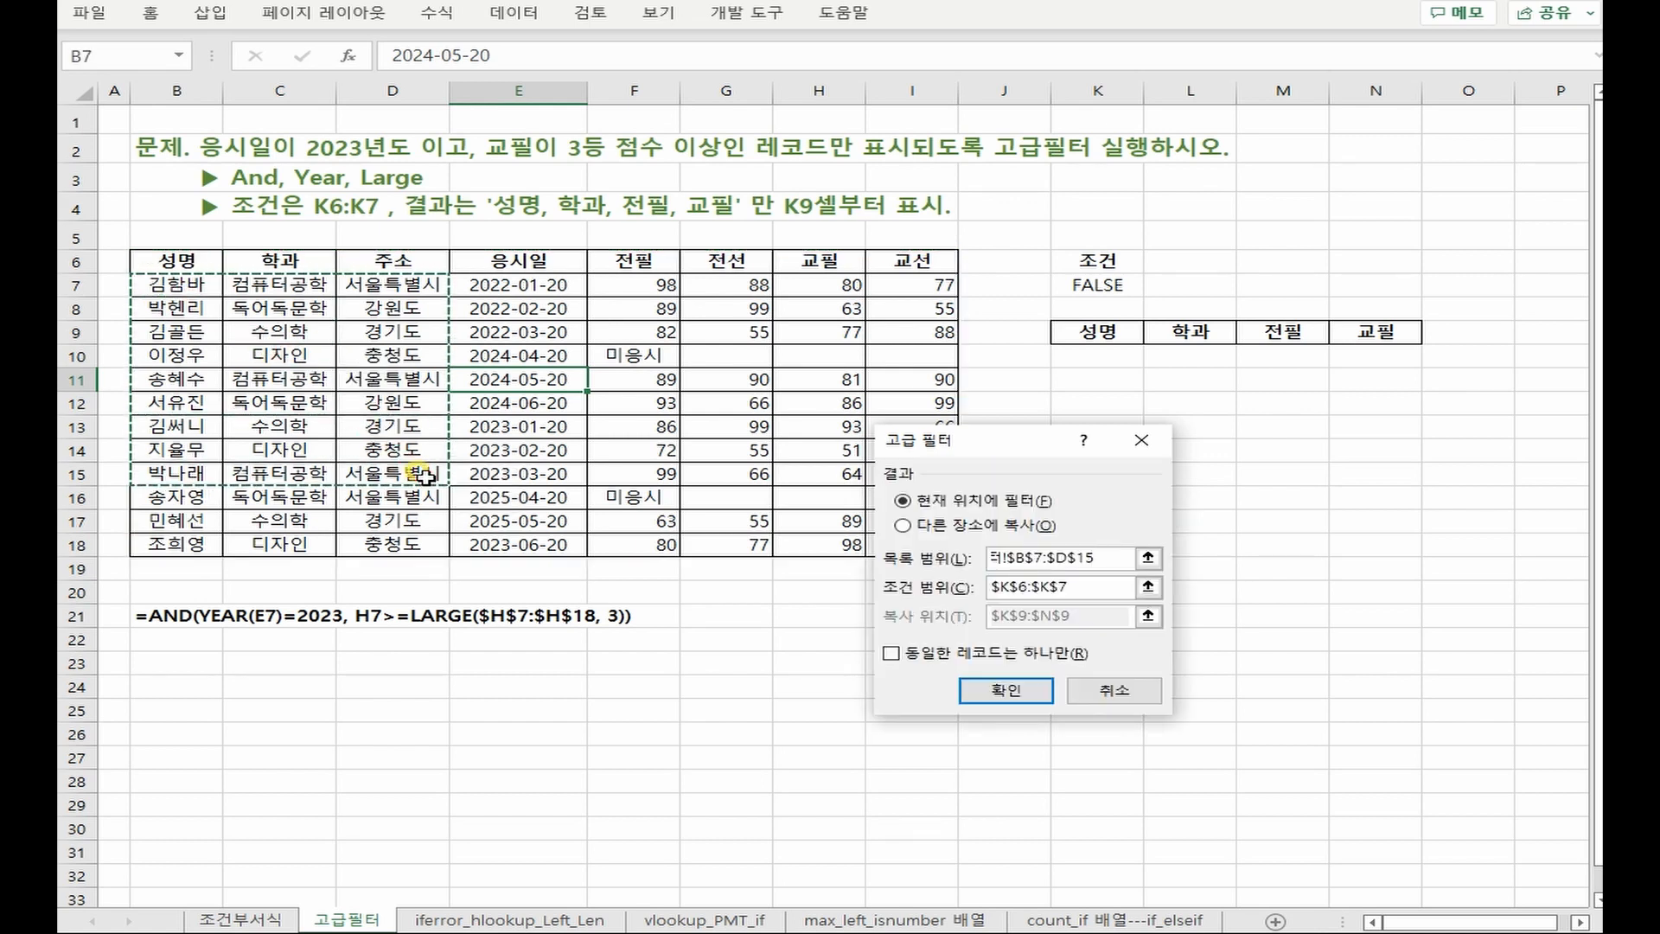
left_click_drag(1119, 557, 864, 553)
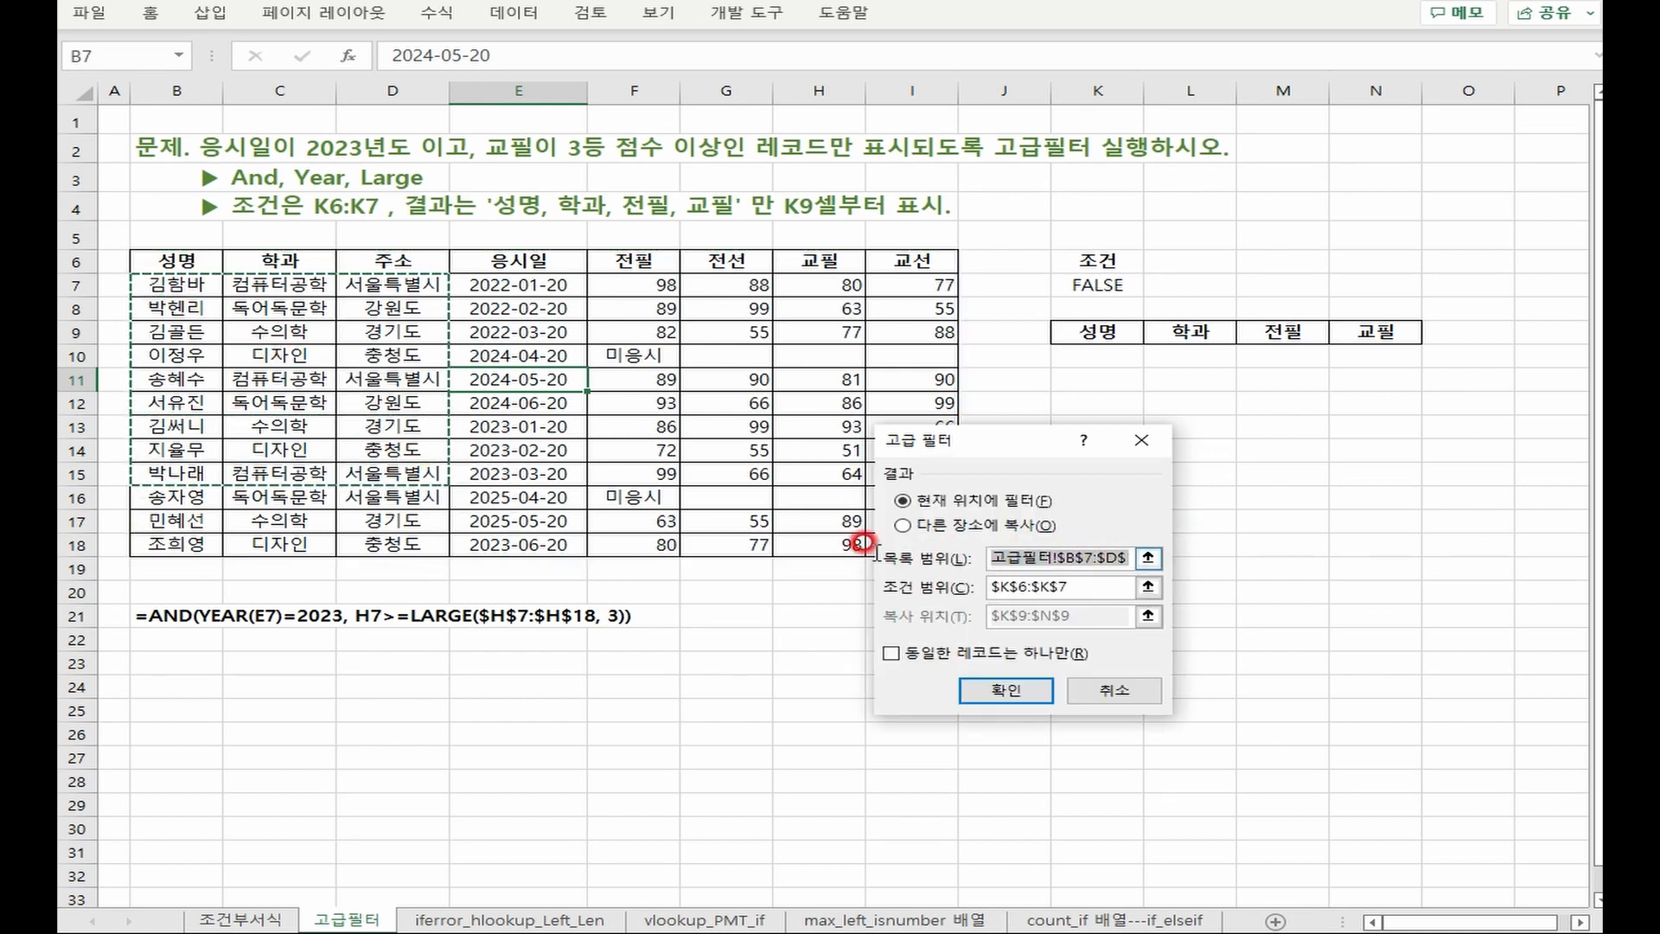
key("BackSpace")
Set the advanced filter's list range to B6:I18, have results copied to another location, and use K6:K7 as the criteria range
left_click_drag(175, 259, 907, 541)
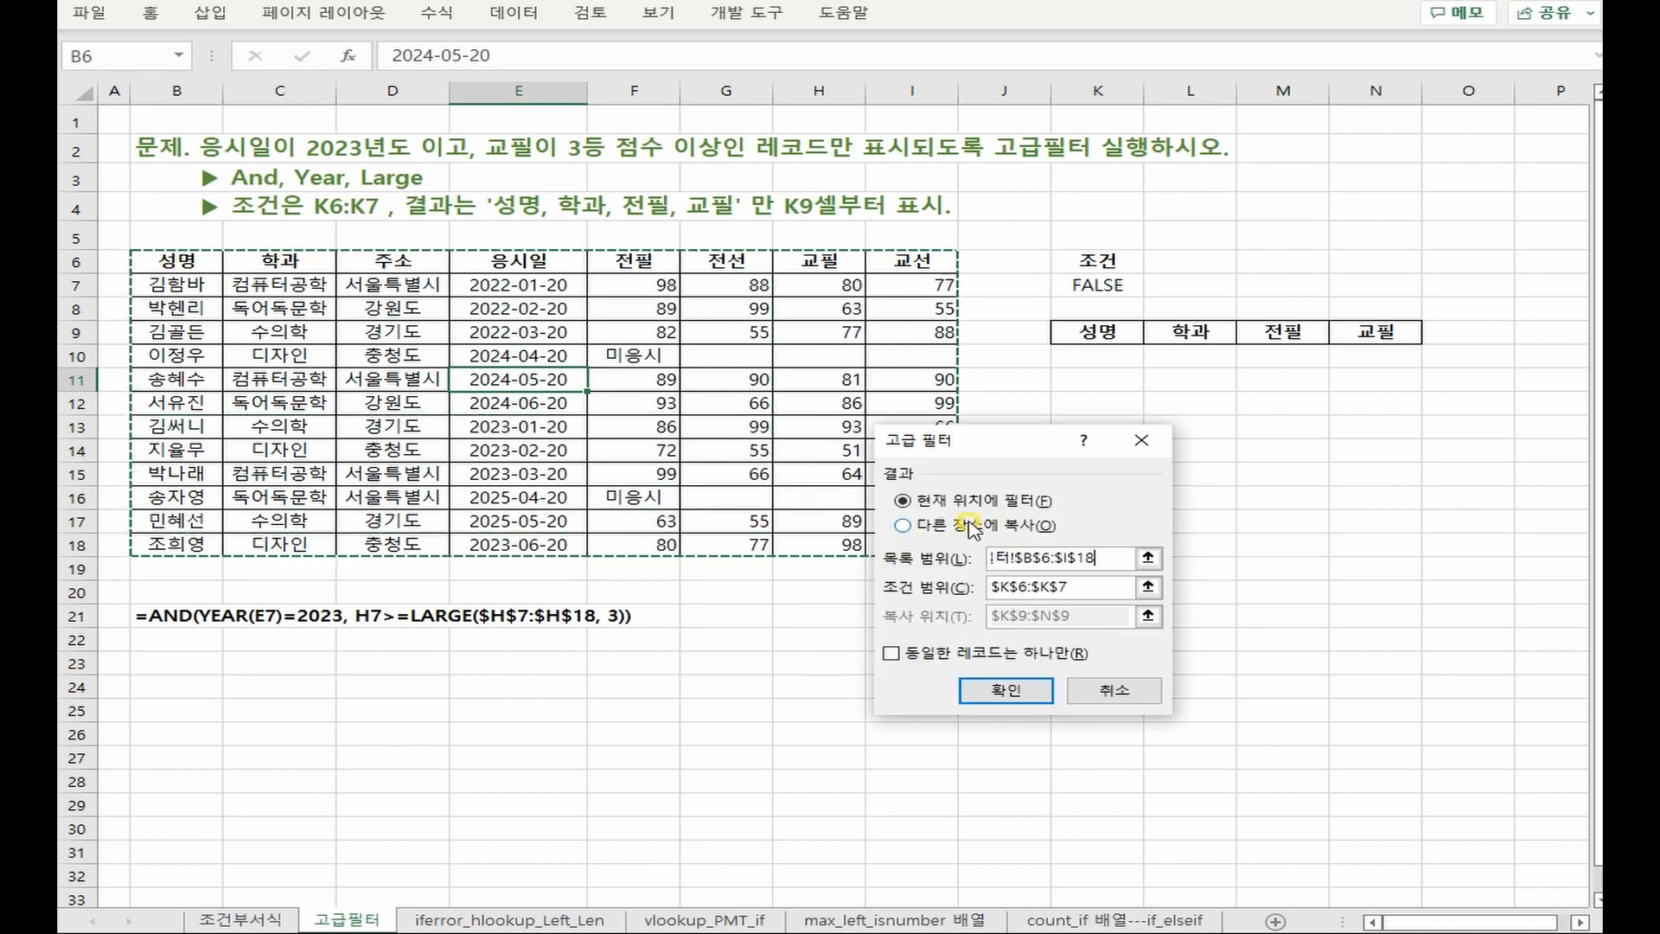
left_click(980, 526)
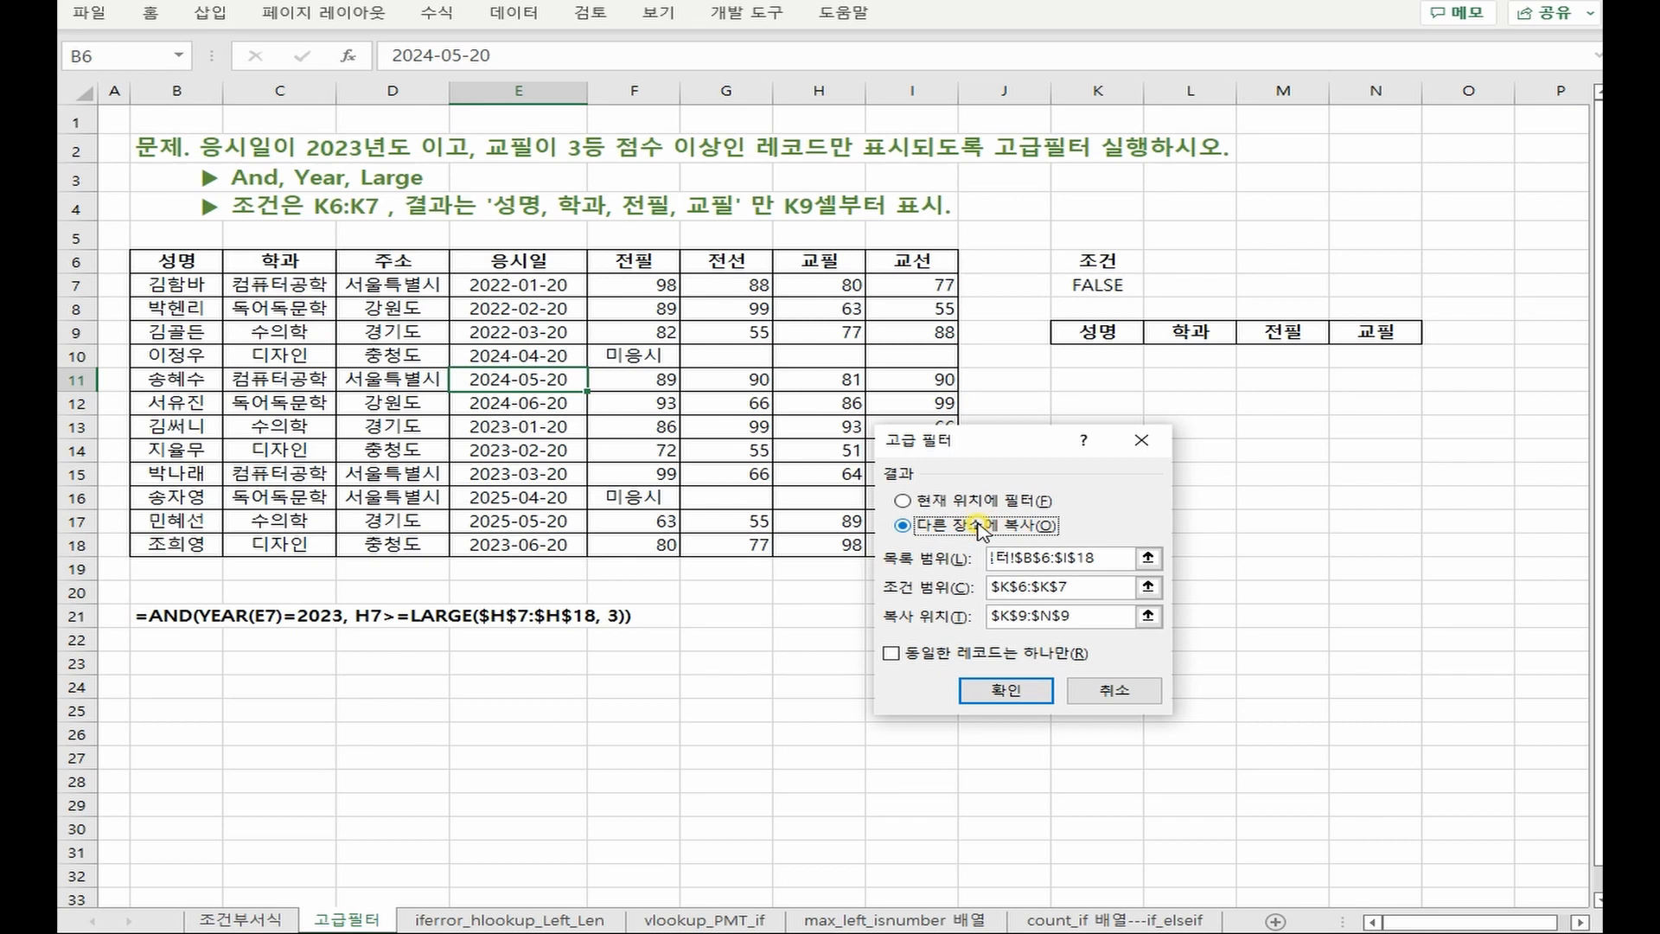
left_click(1049, 587)
key("BackSpace")
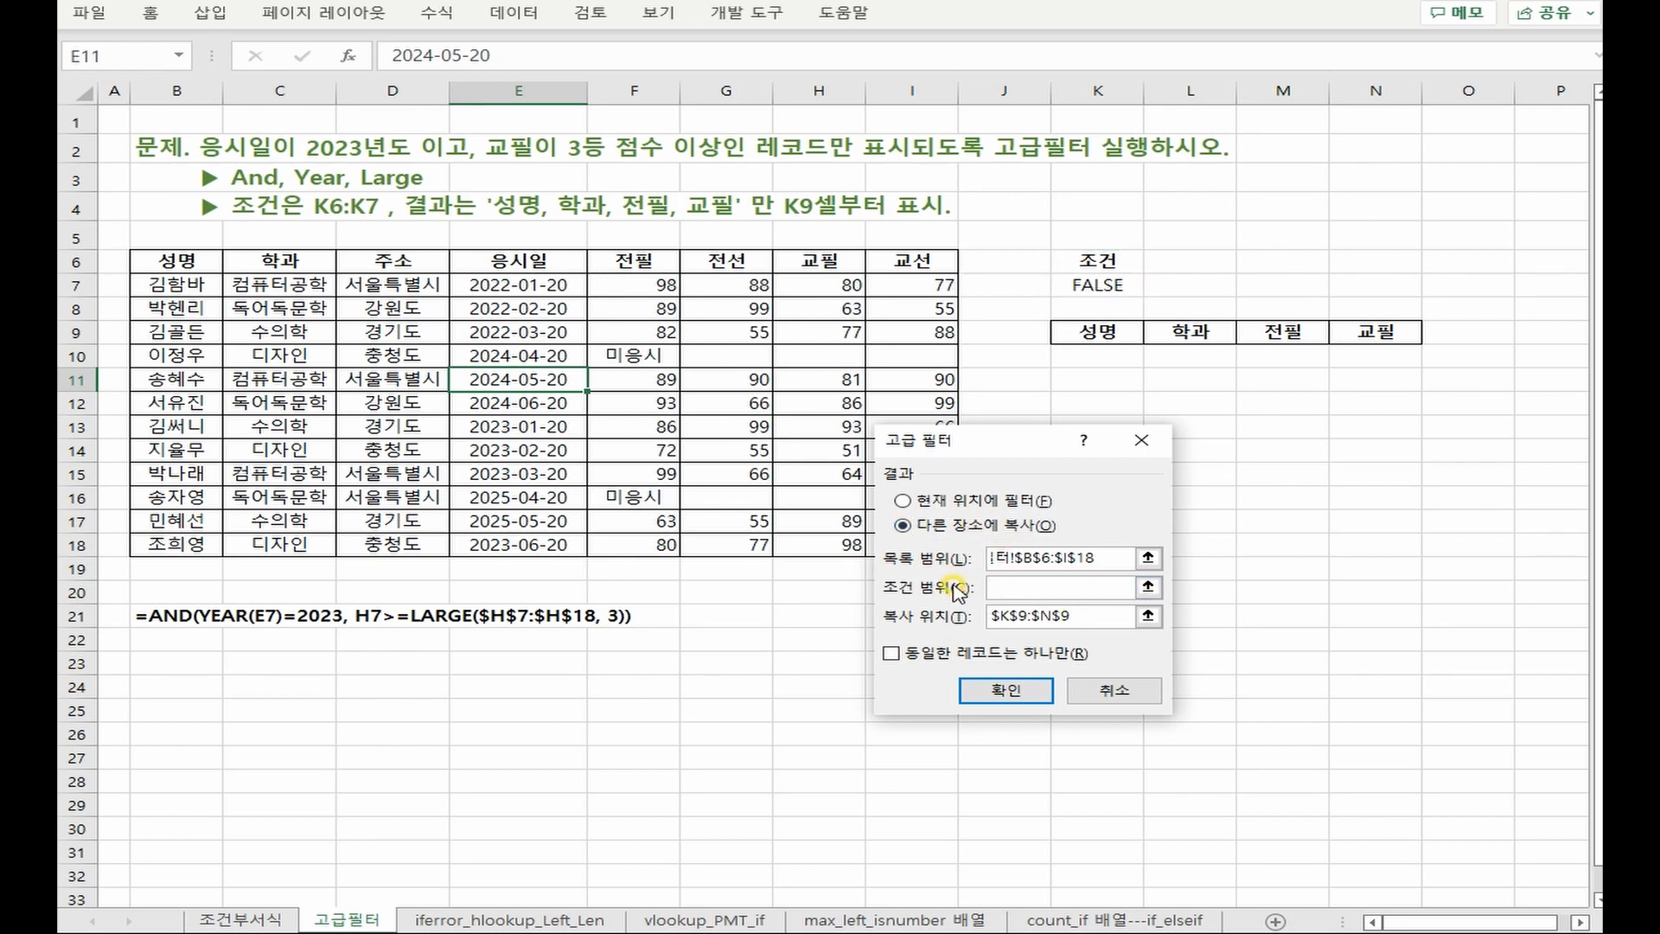
left_click_drag(1098, 260, 1099, 287)
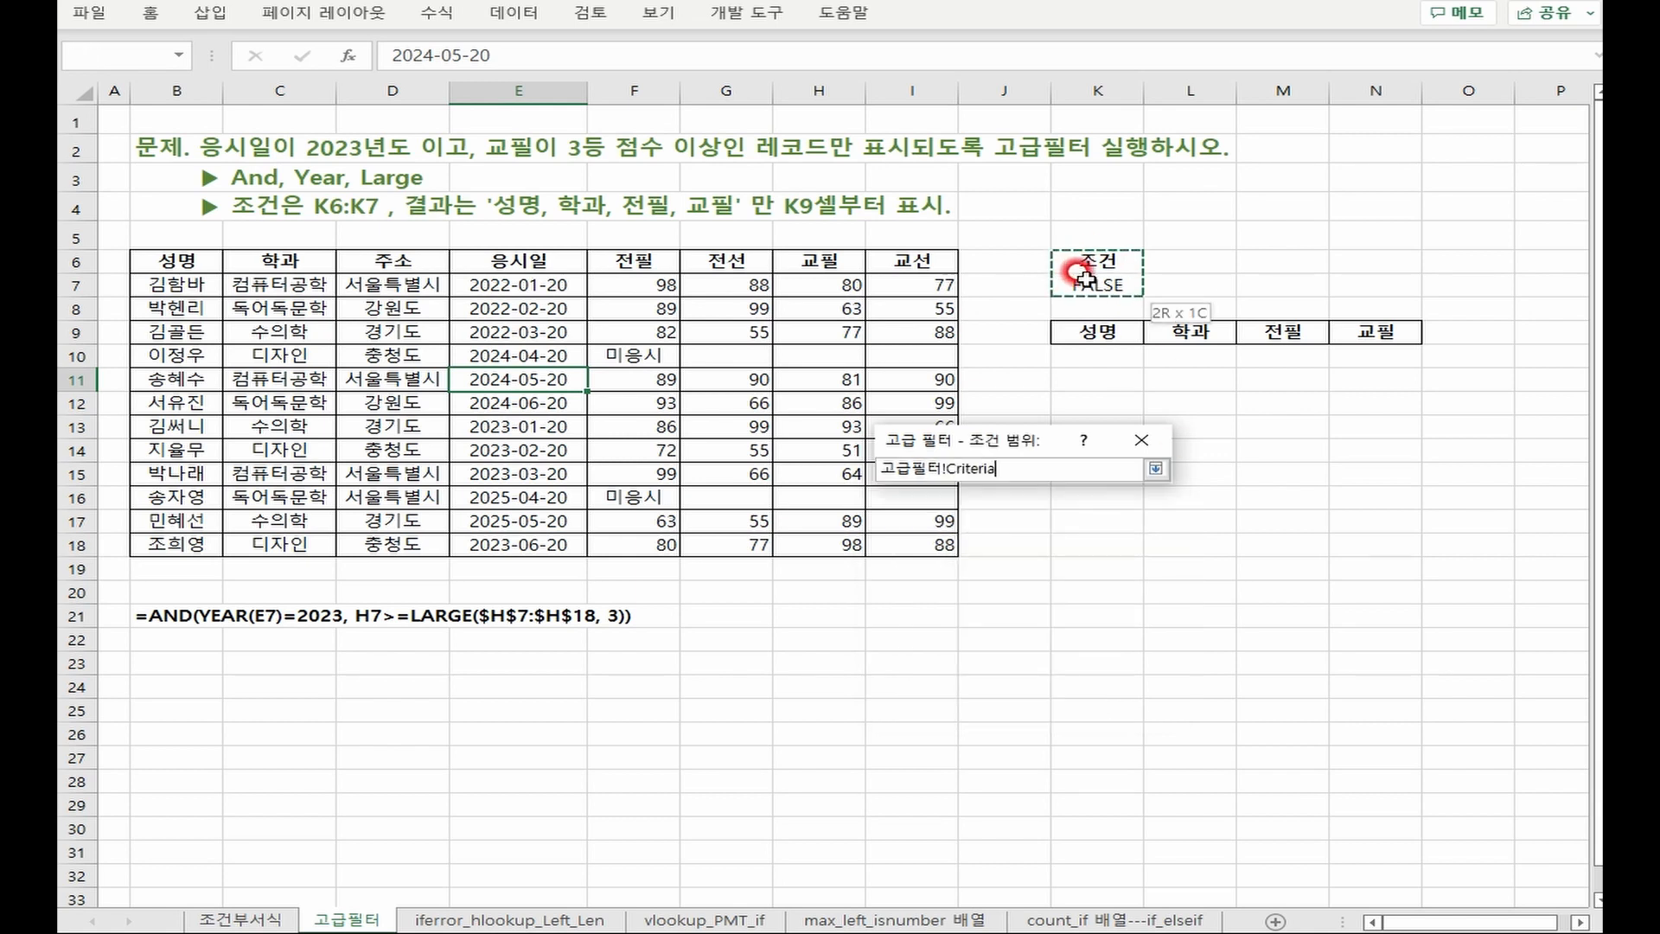
Set the copy destination to the output headings K9:N9 and run the advanced filter
left_click(1104, 615)
left_click_drag(1104, 615, 983, 617)
key("BackSpace")
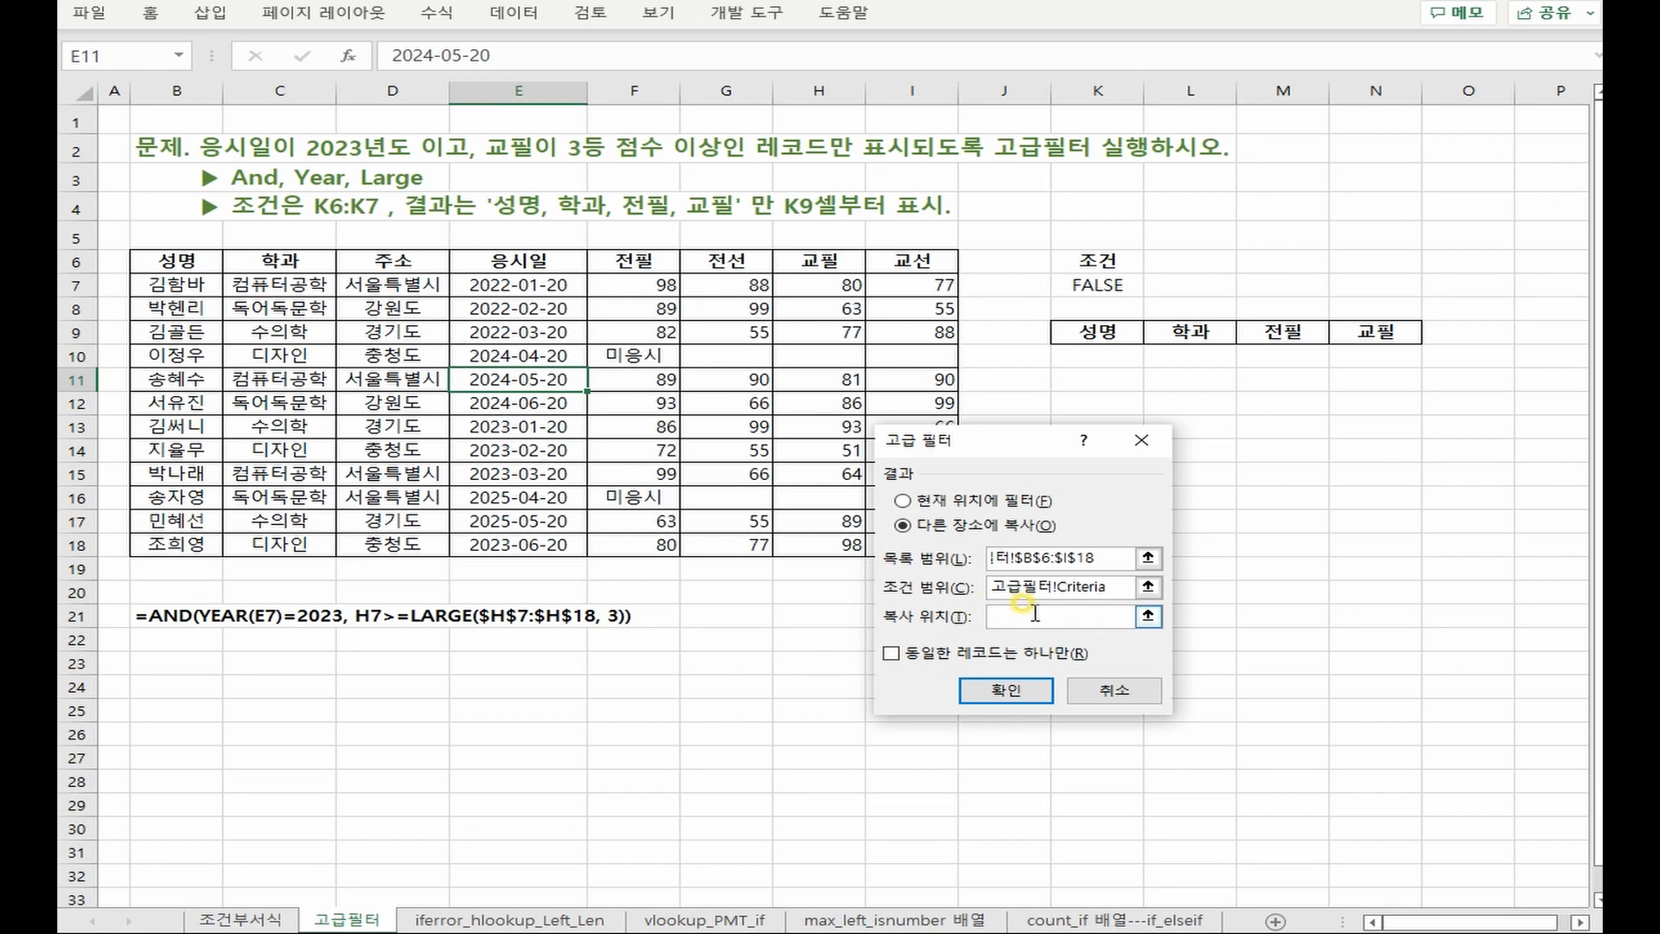
left_click_drag(1094, 333, 1361, 328)
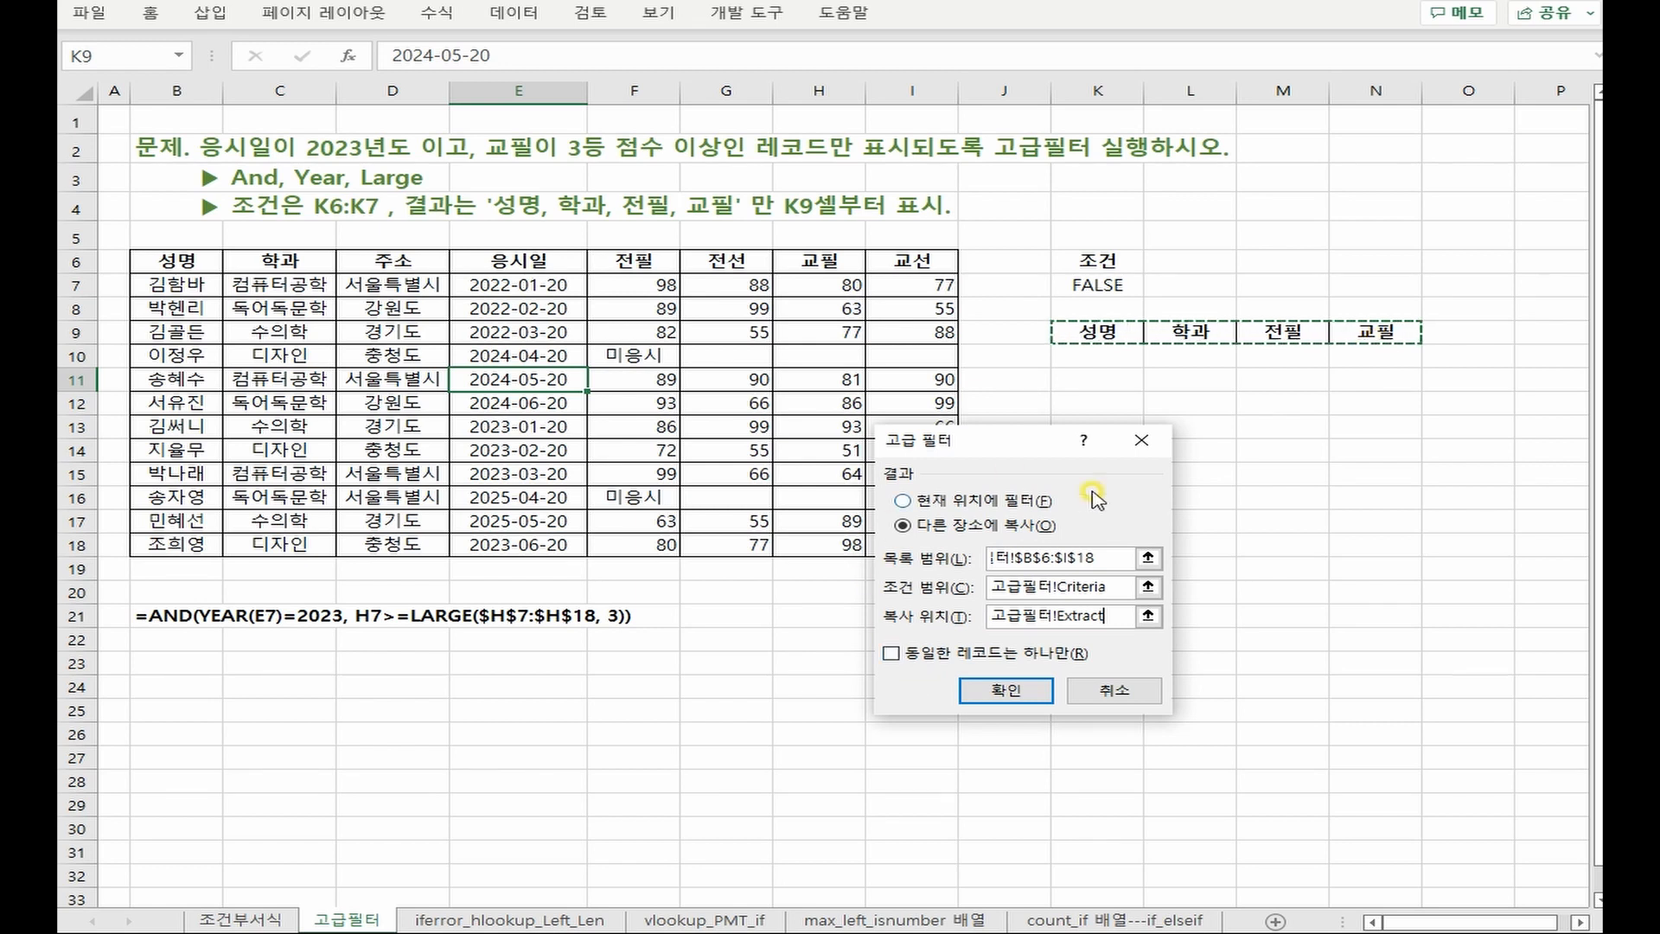
left_click(1005, 689)
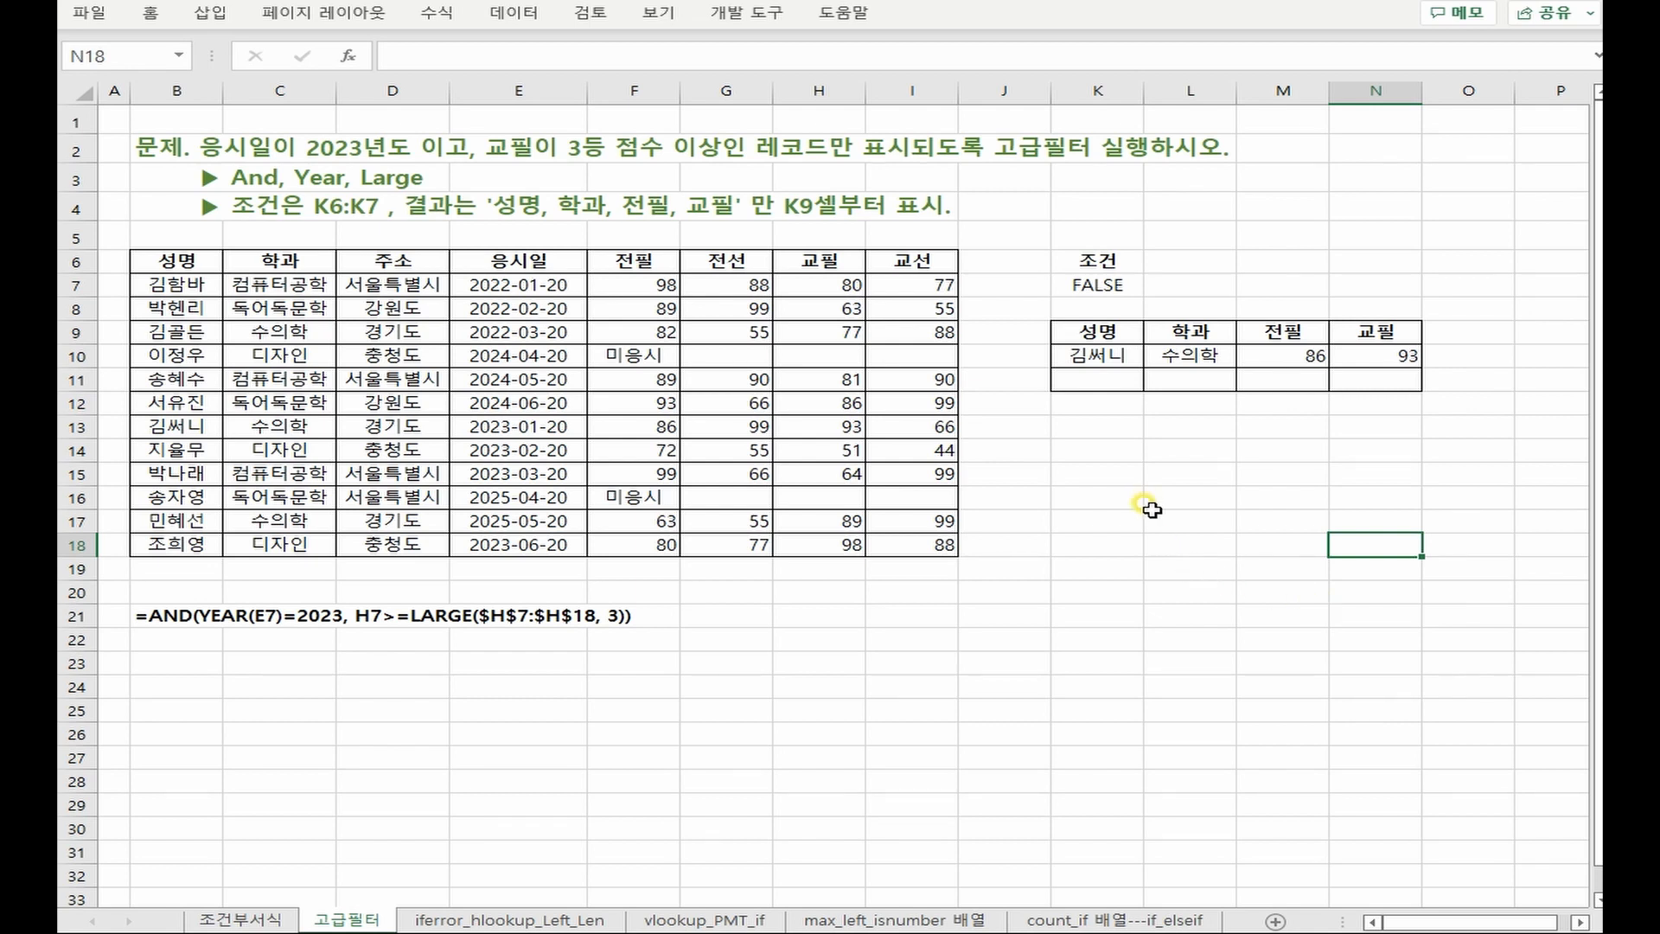
Copy the blank cells K15:O21 over the area starting at K11 to clear the bordered row below the filter result
left_click_drag(1107, 475, 1443, 606)
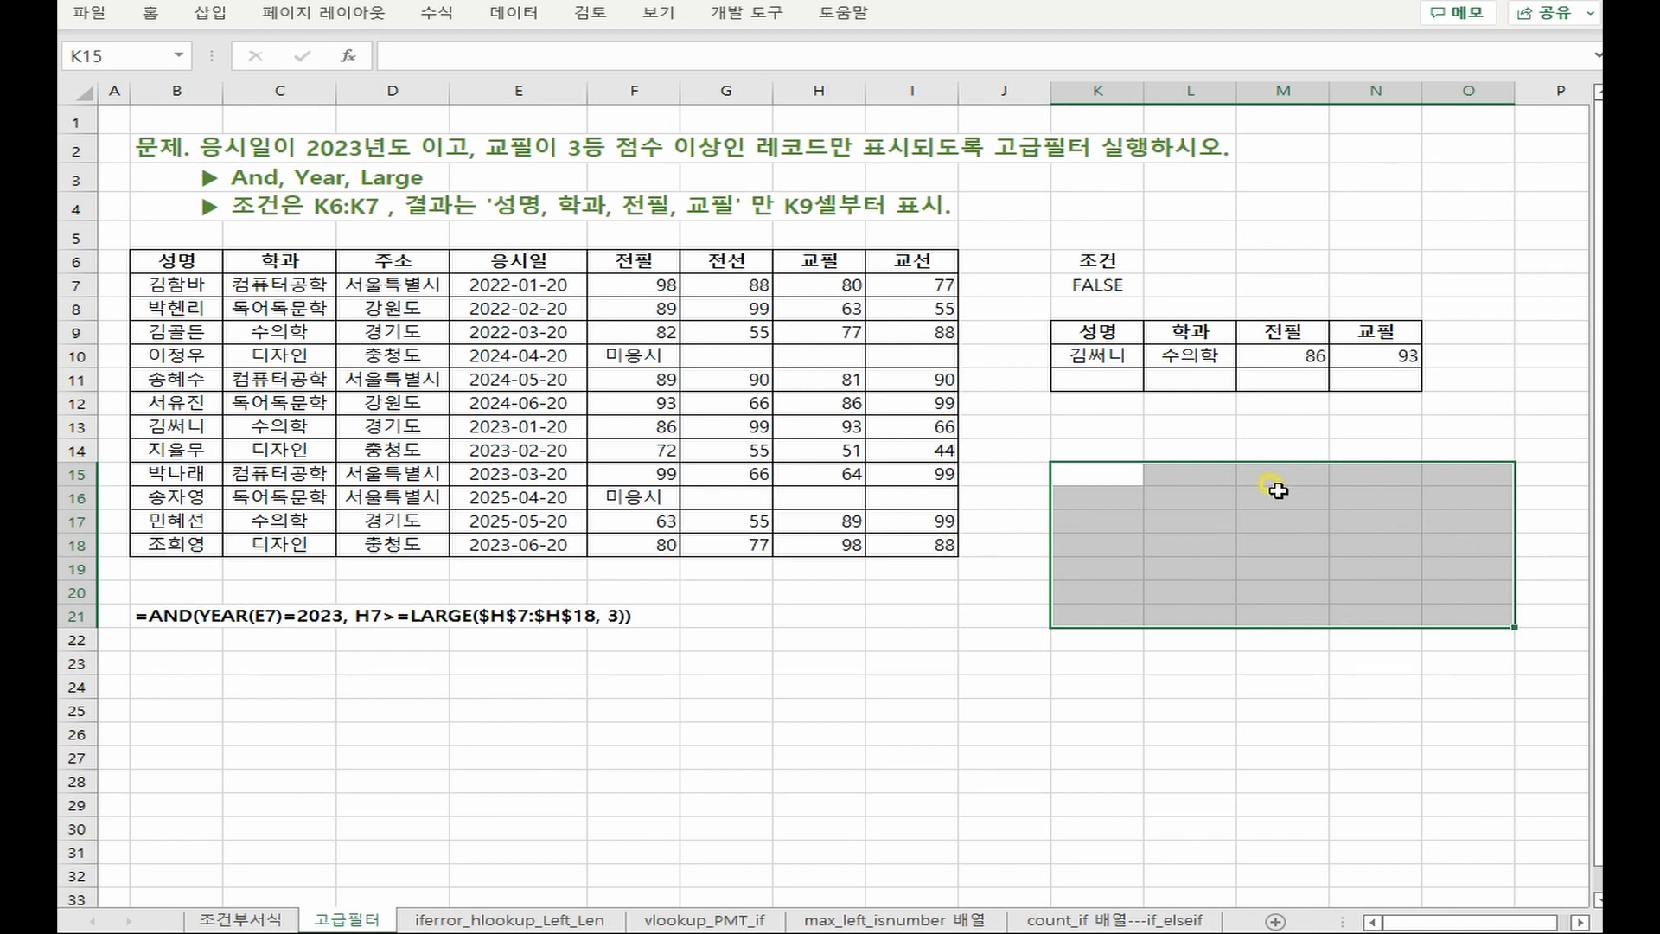
key("ctrl+c")
left_click(1097, 380)
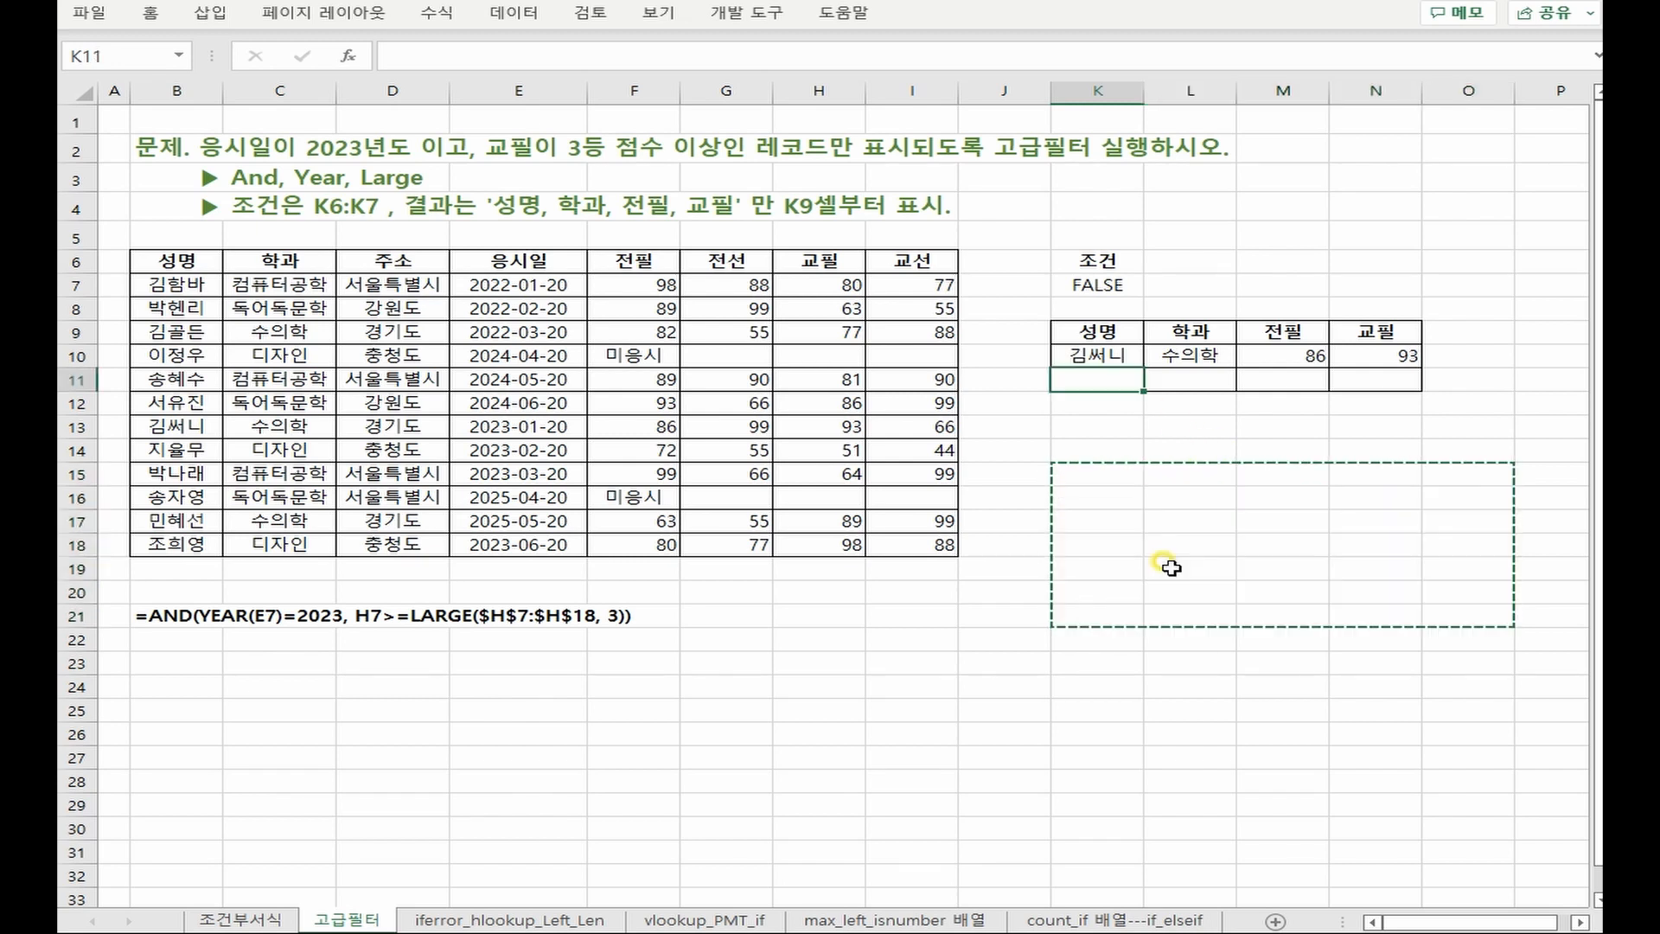
key("ctrl+v")
left_click(1179, 639)
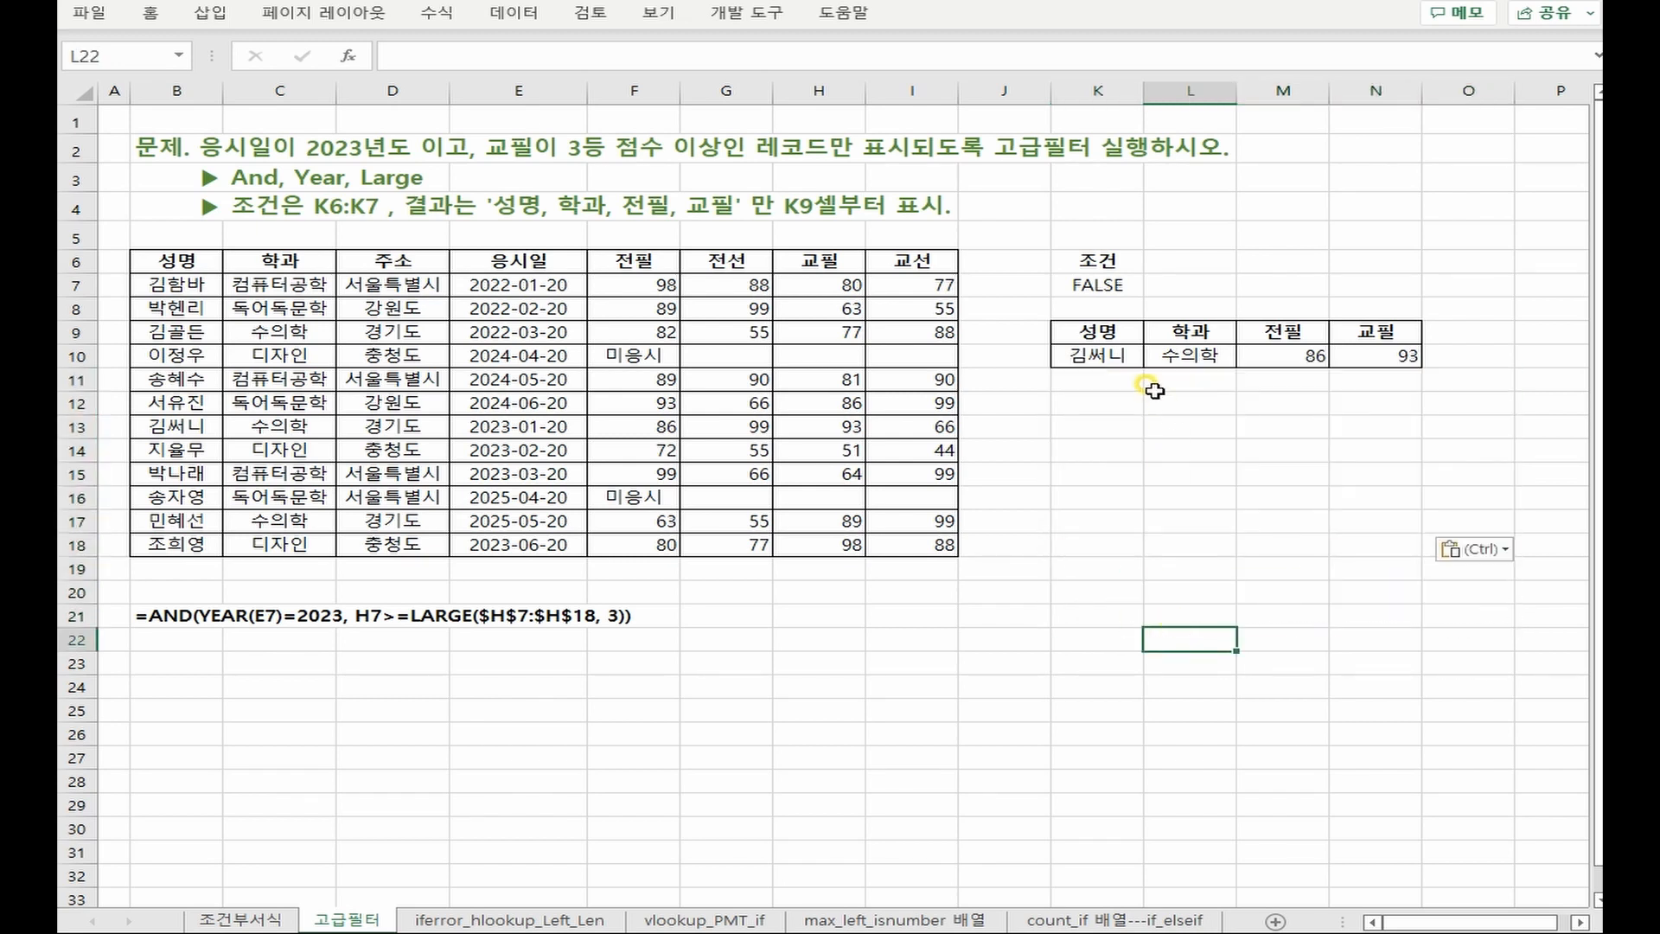
left_click_drag(1109, 377, 1393, 380)
left_click(1397, 381)
left_click_drag(1101, 391, 1382, 381)
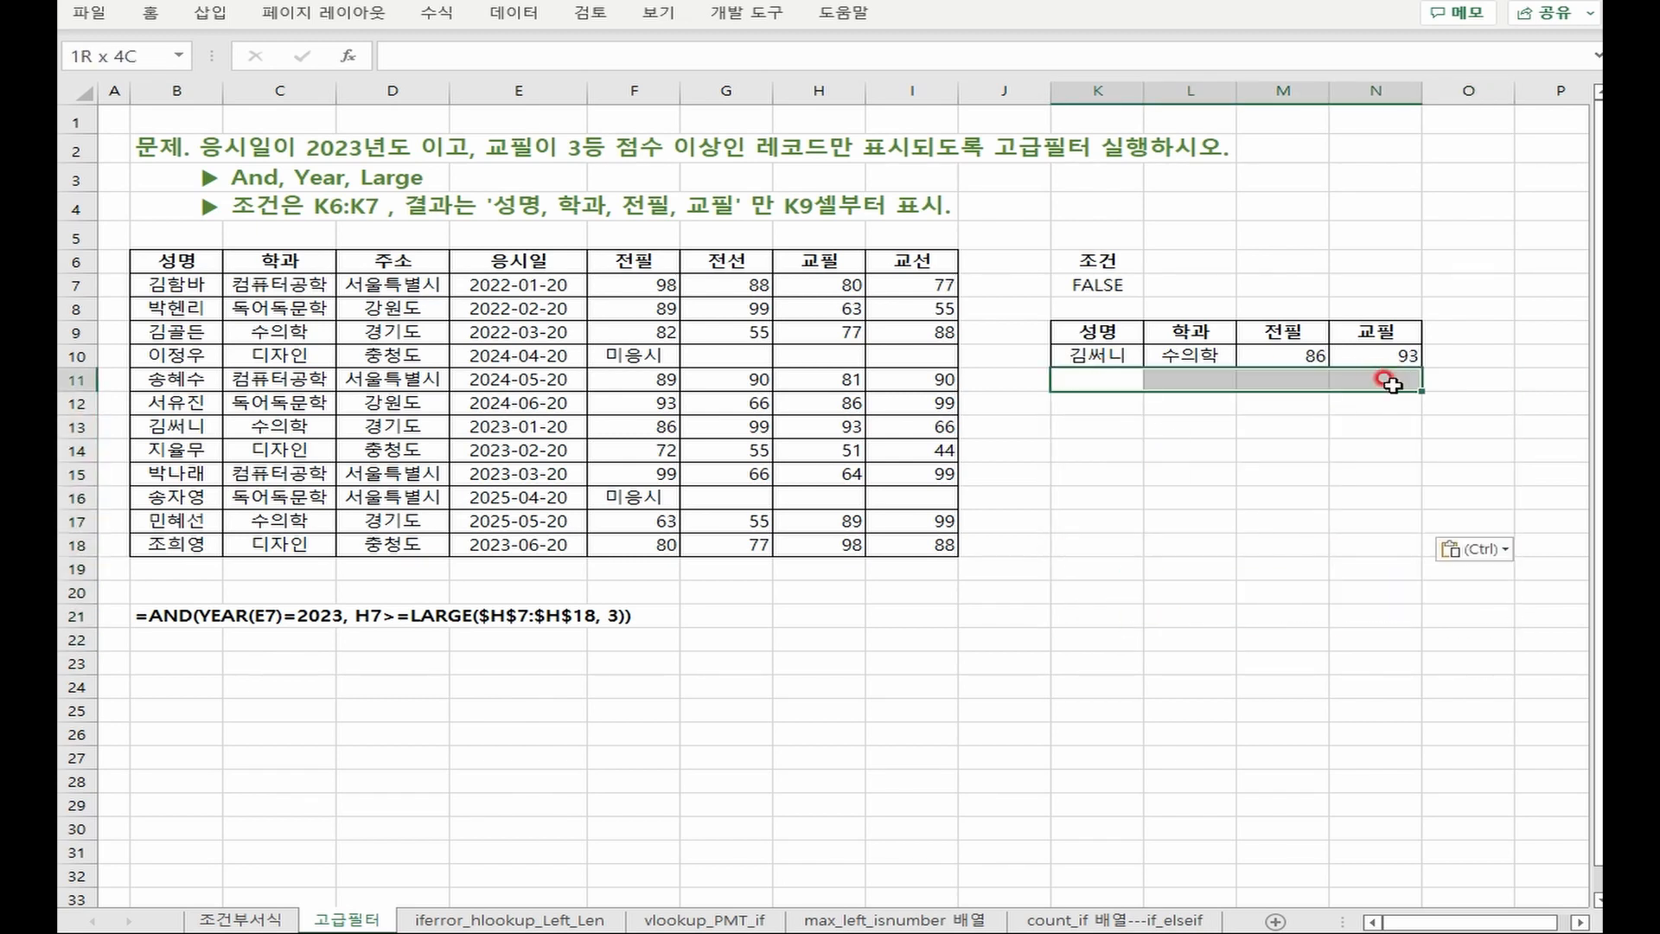
left_click_drag(1074, 353, 1390, 348)
left_click(1141, 331)
left_click_drag(1146, 331, 1405, 355)
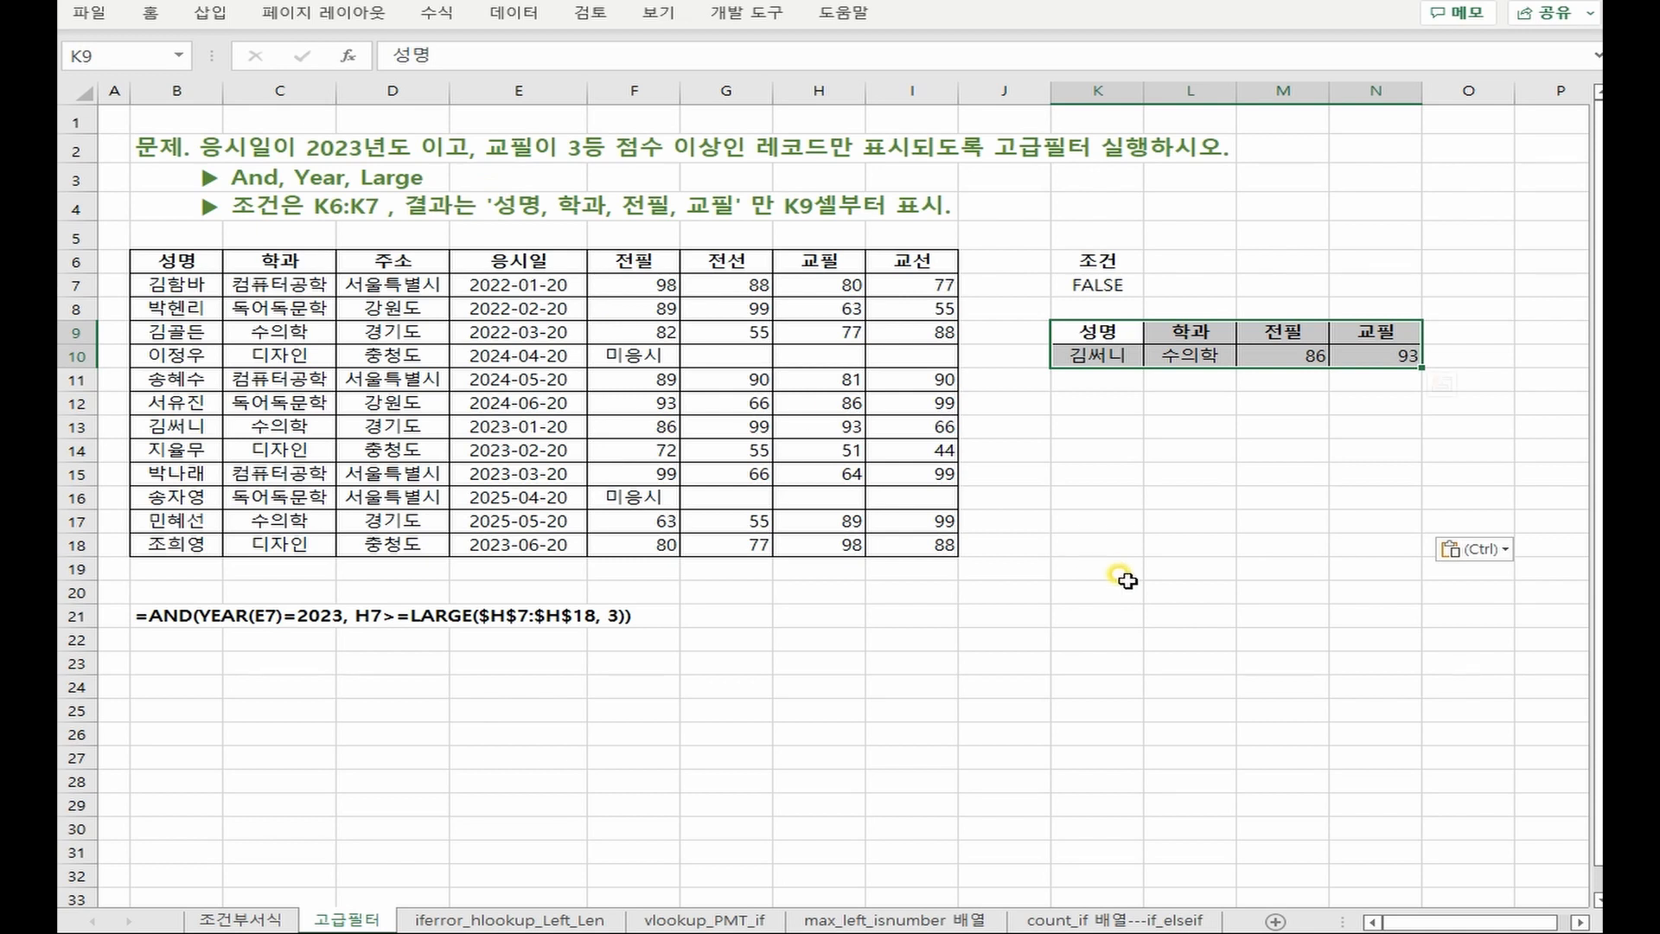
Paste a blank block of cells once more over the area starting at K11 below the filter result
left_click_drag(1123, 497, 1444, 604)
left_click(1098, 381)
key("ctrl+v")
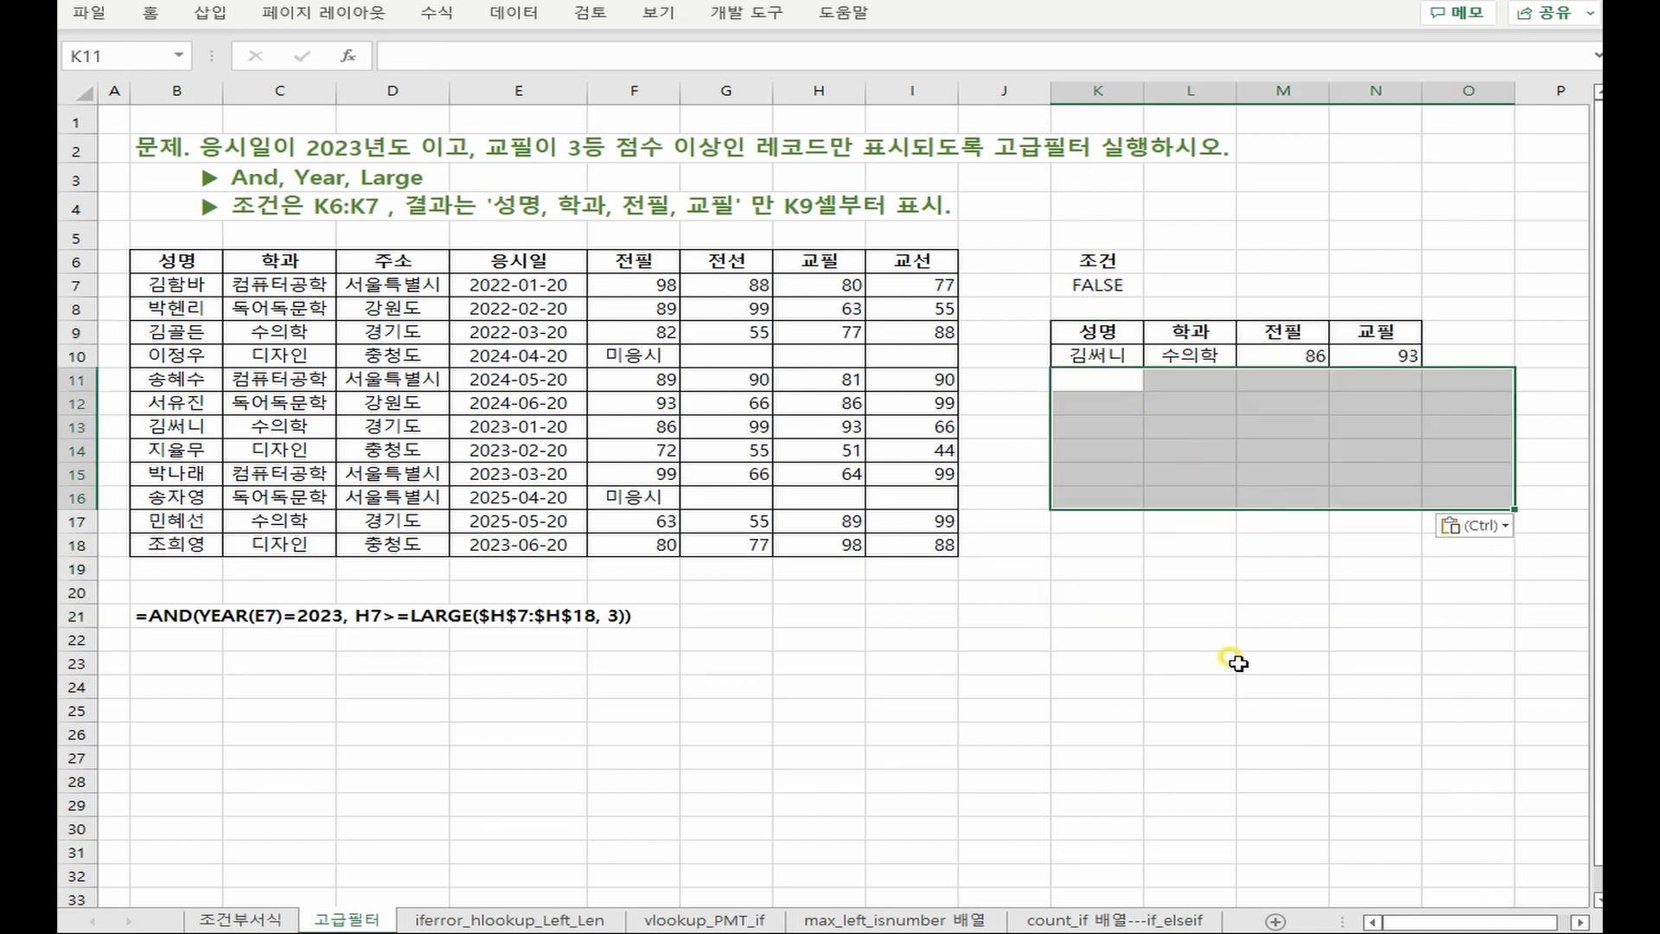
left_click(1241, 662)
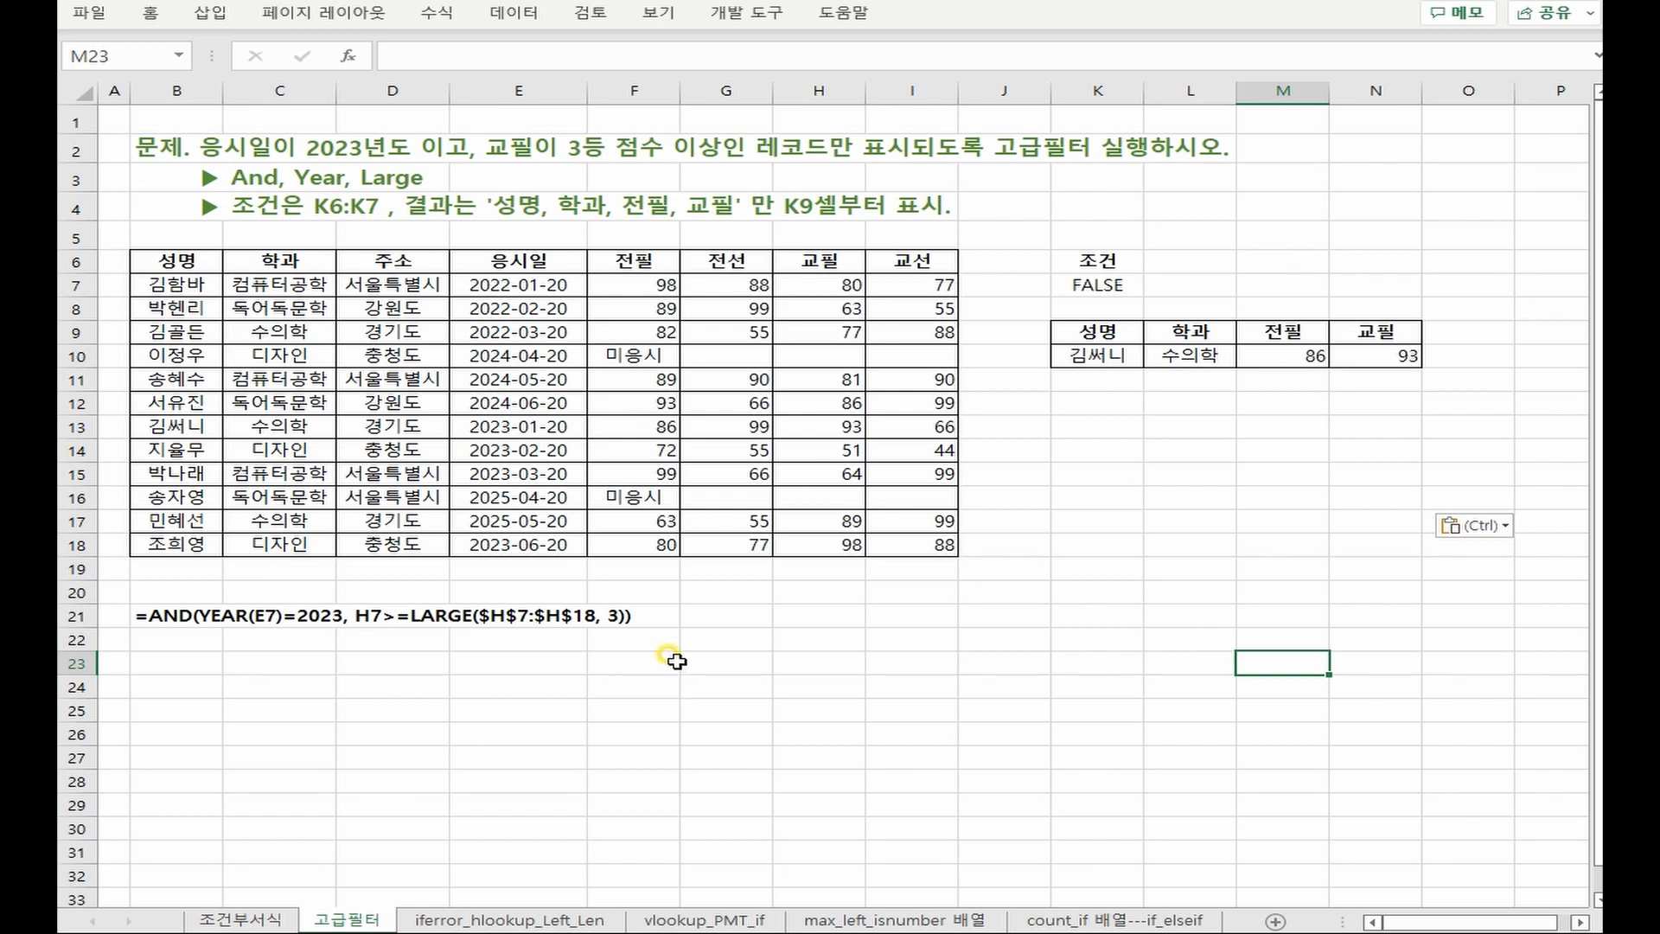
Switch to the iferror_hlookup_Left_Len sheet and draft =iferror(보증금-지원금, 보증금) in Notepad
left_click(451, 918)
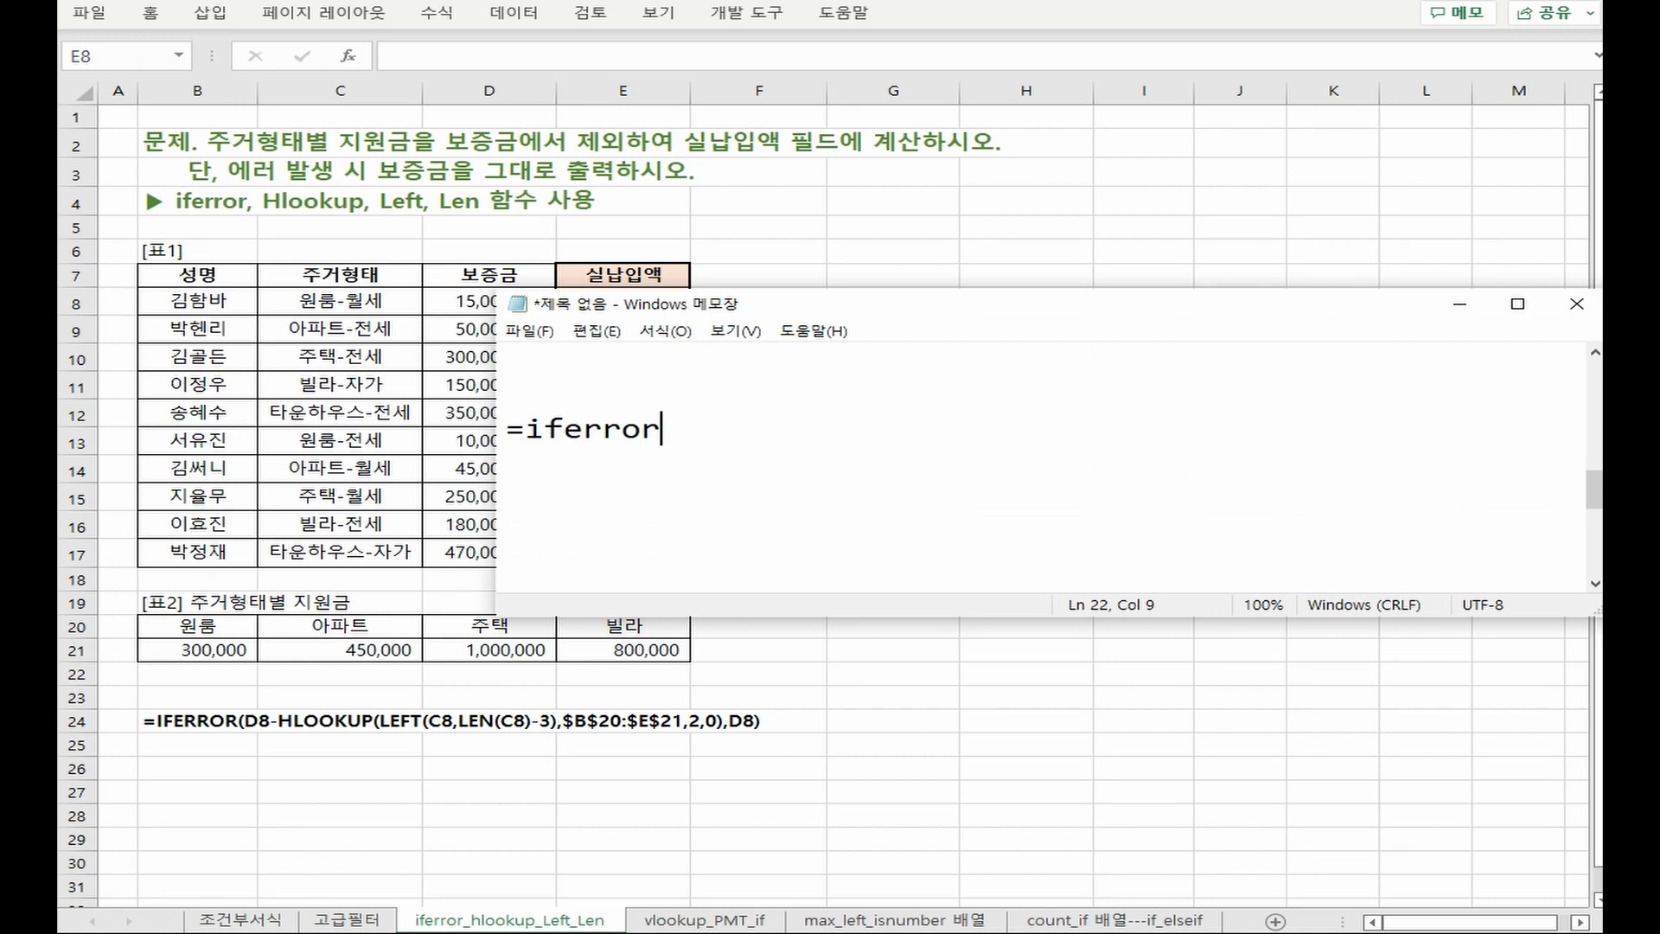
type("(보증금-")
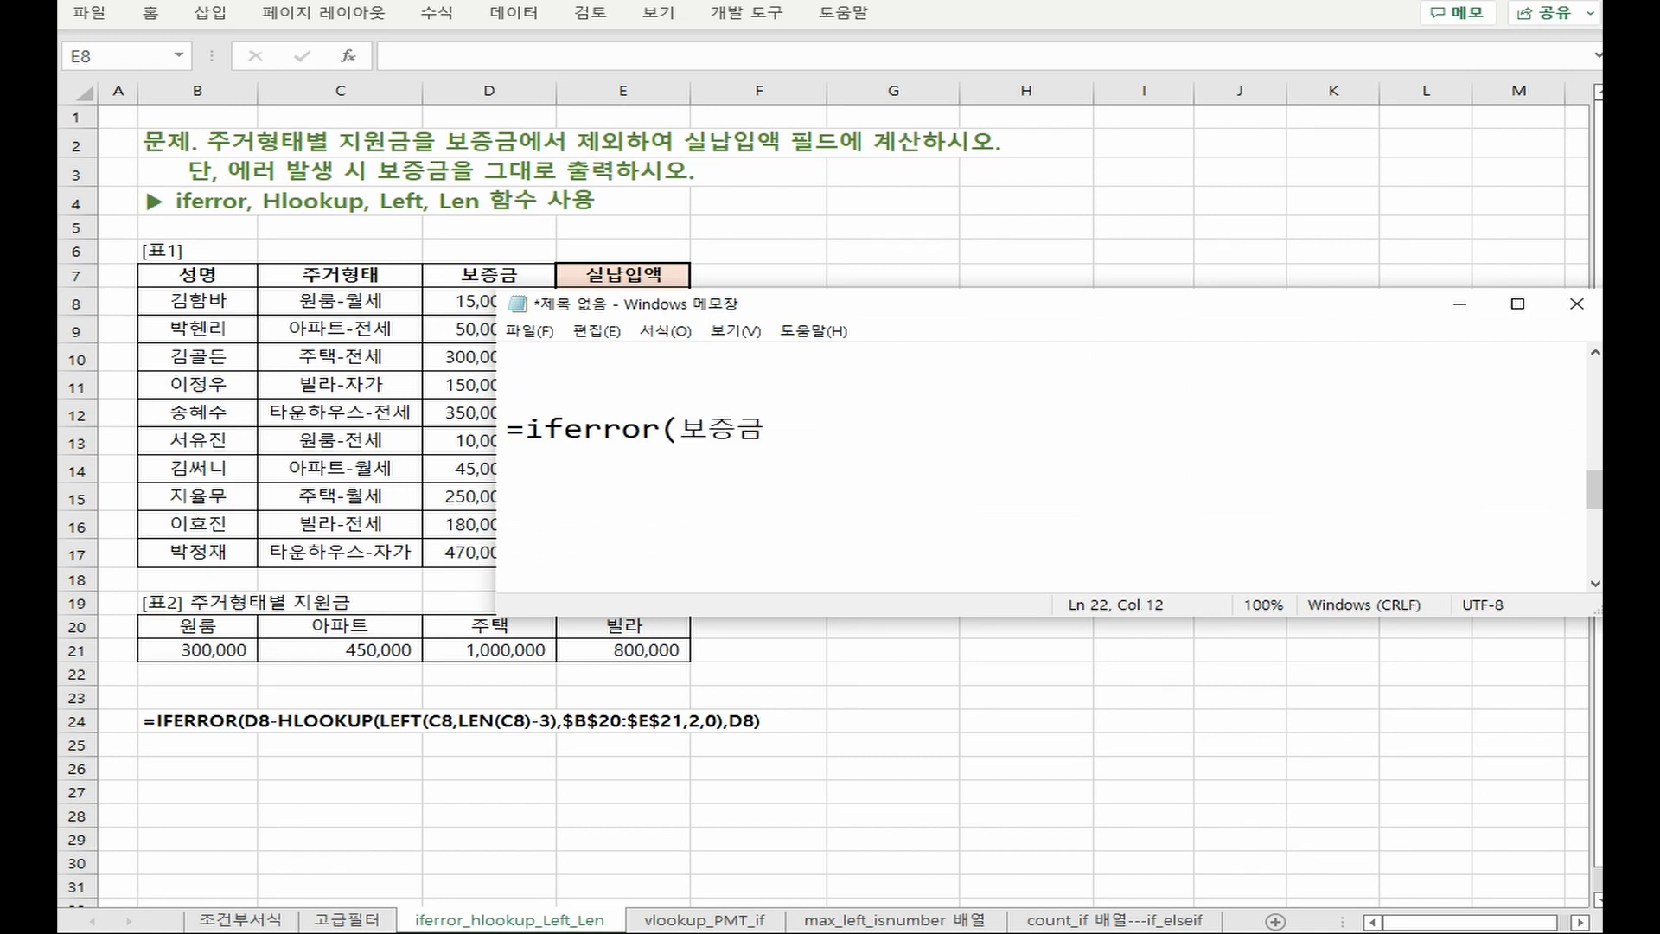
type("지원금, 보증금)")
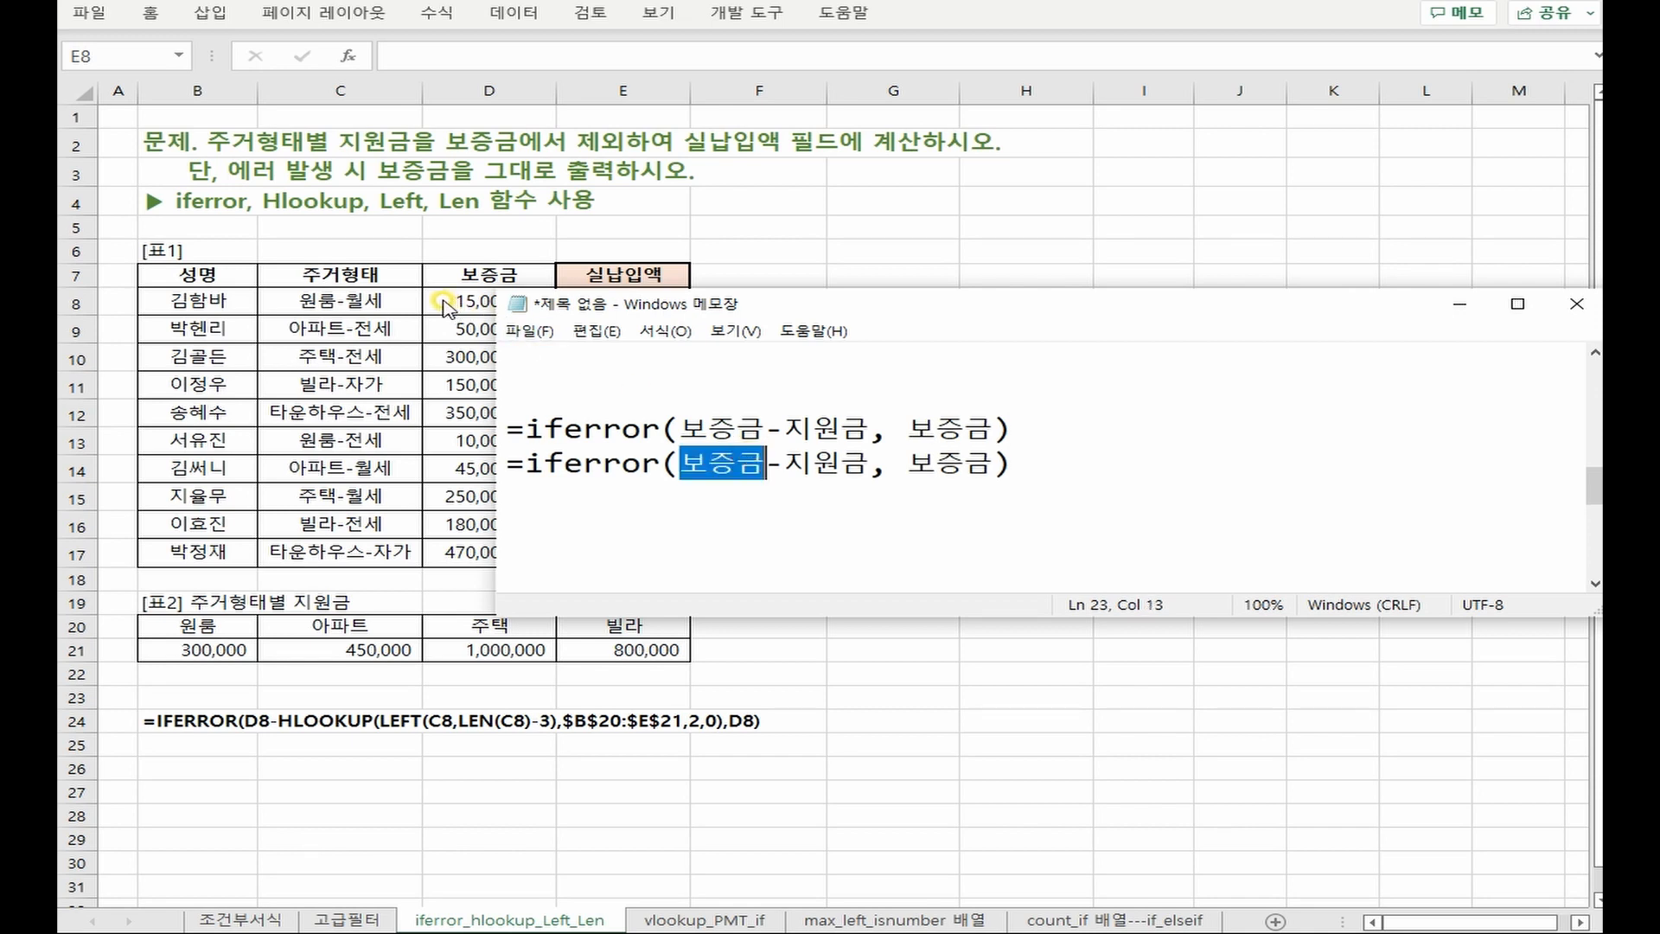
In a copy of the draft line, replace the first 보증금 with D8 and 지원금 with hlookup(찾을값, 값범위, 행번호, 정확도)
left_click(588, 299)
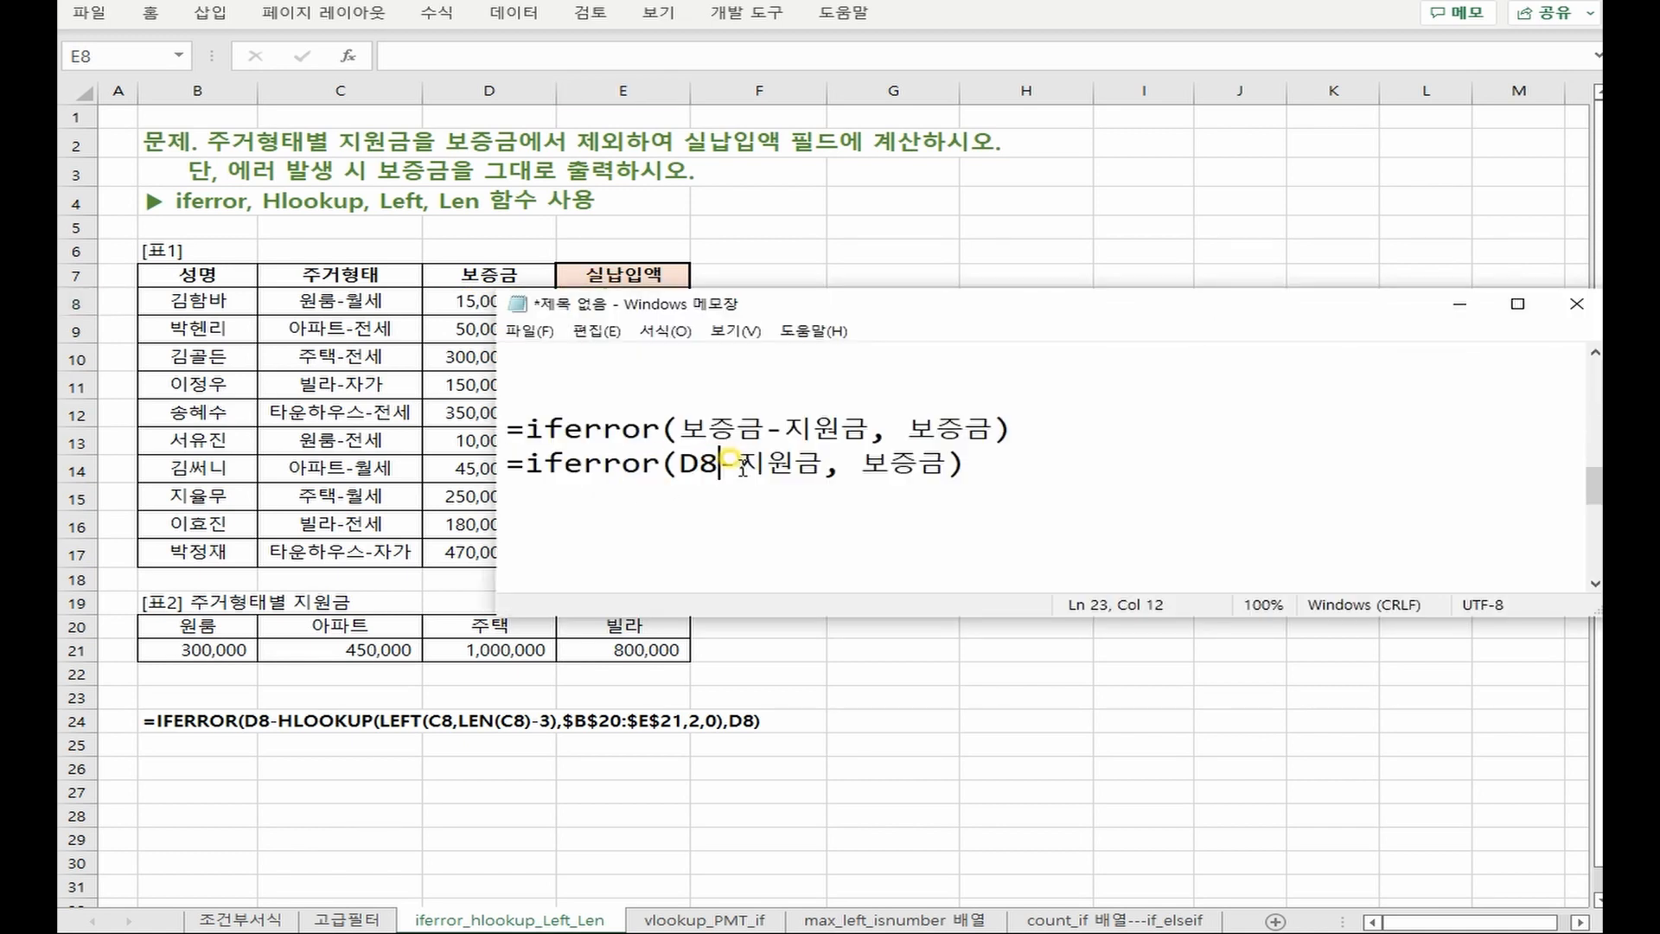
left_click_drag(736, 467, 792, 494)
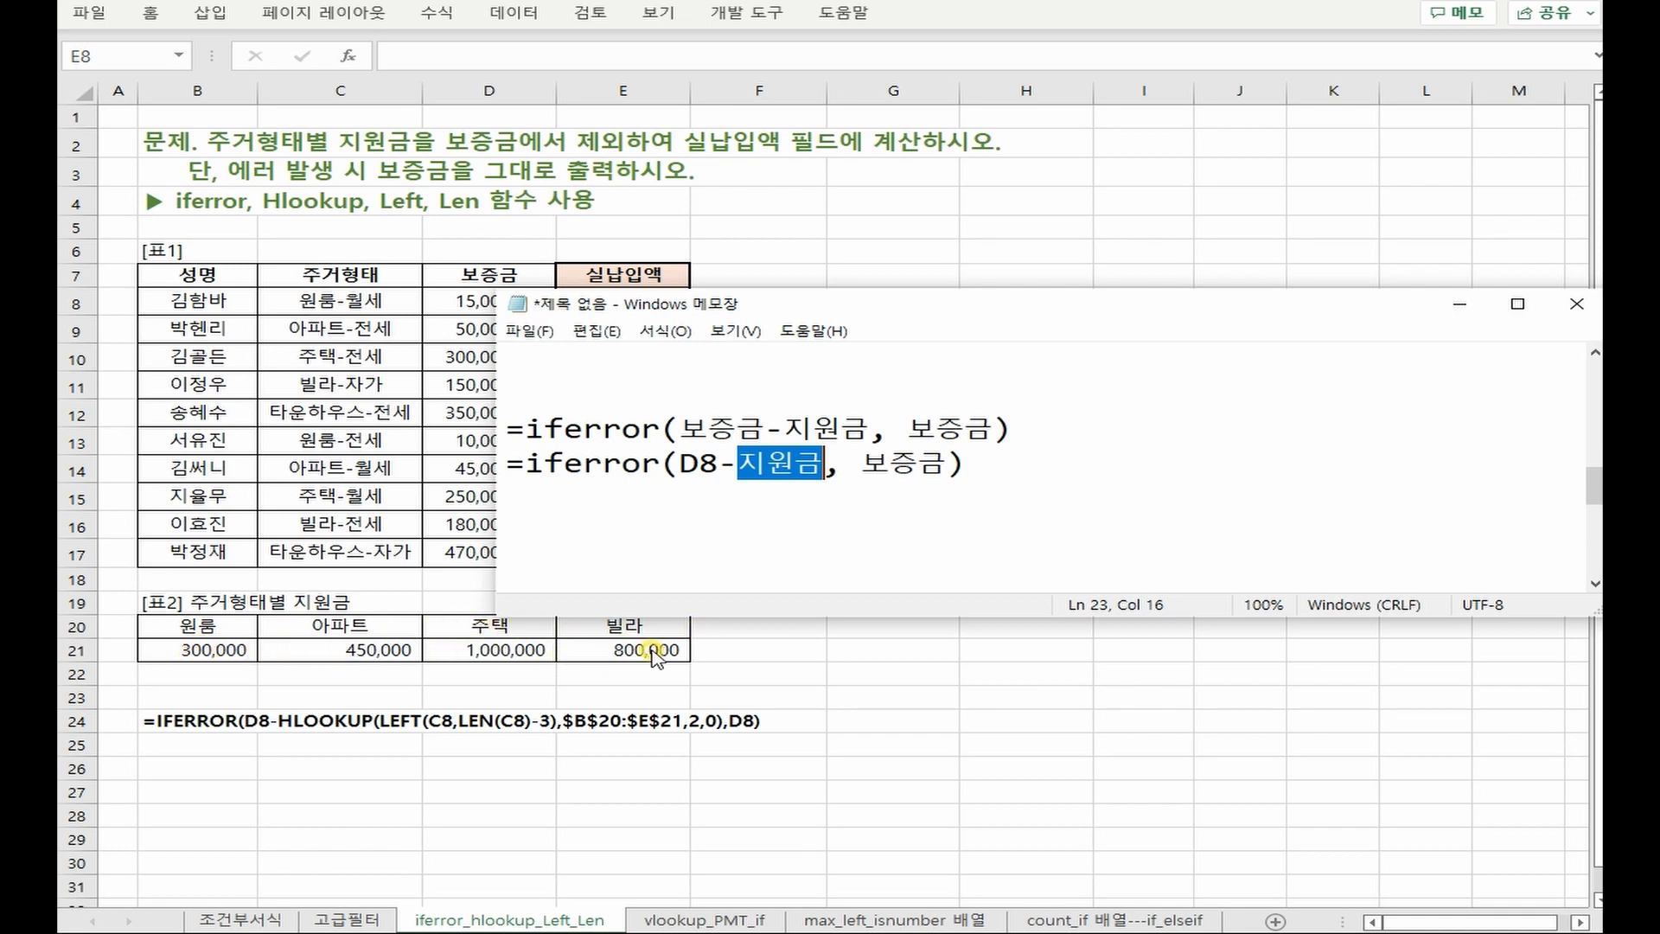
key("ctrl+v")
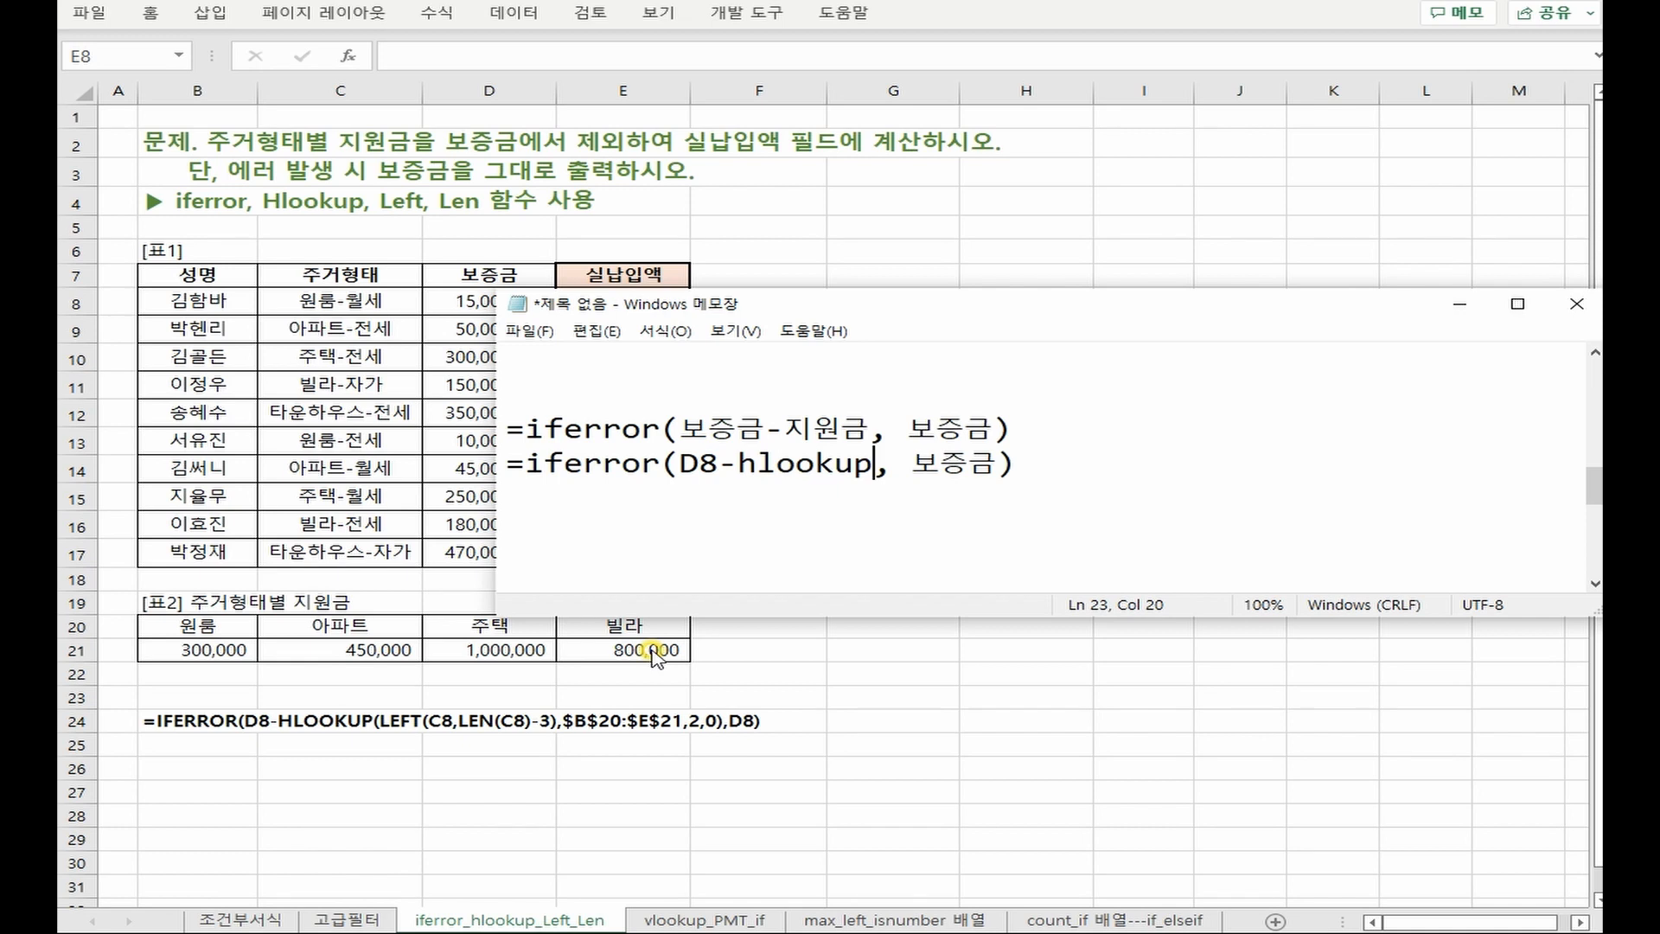
type("(")
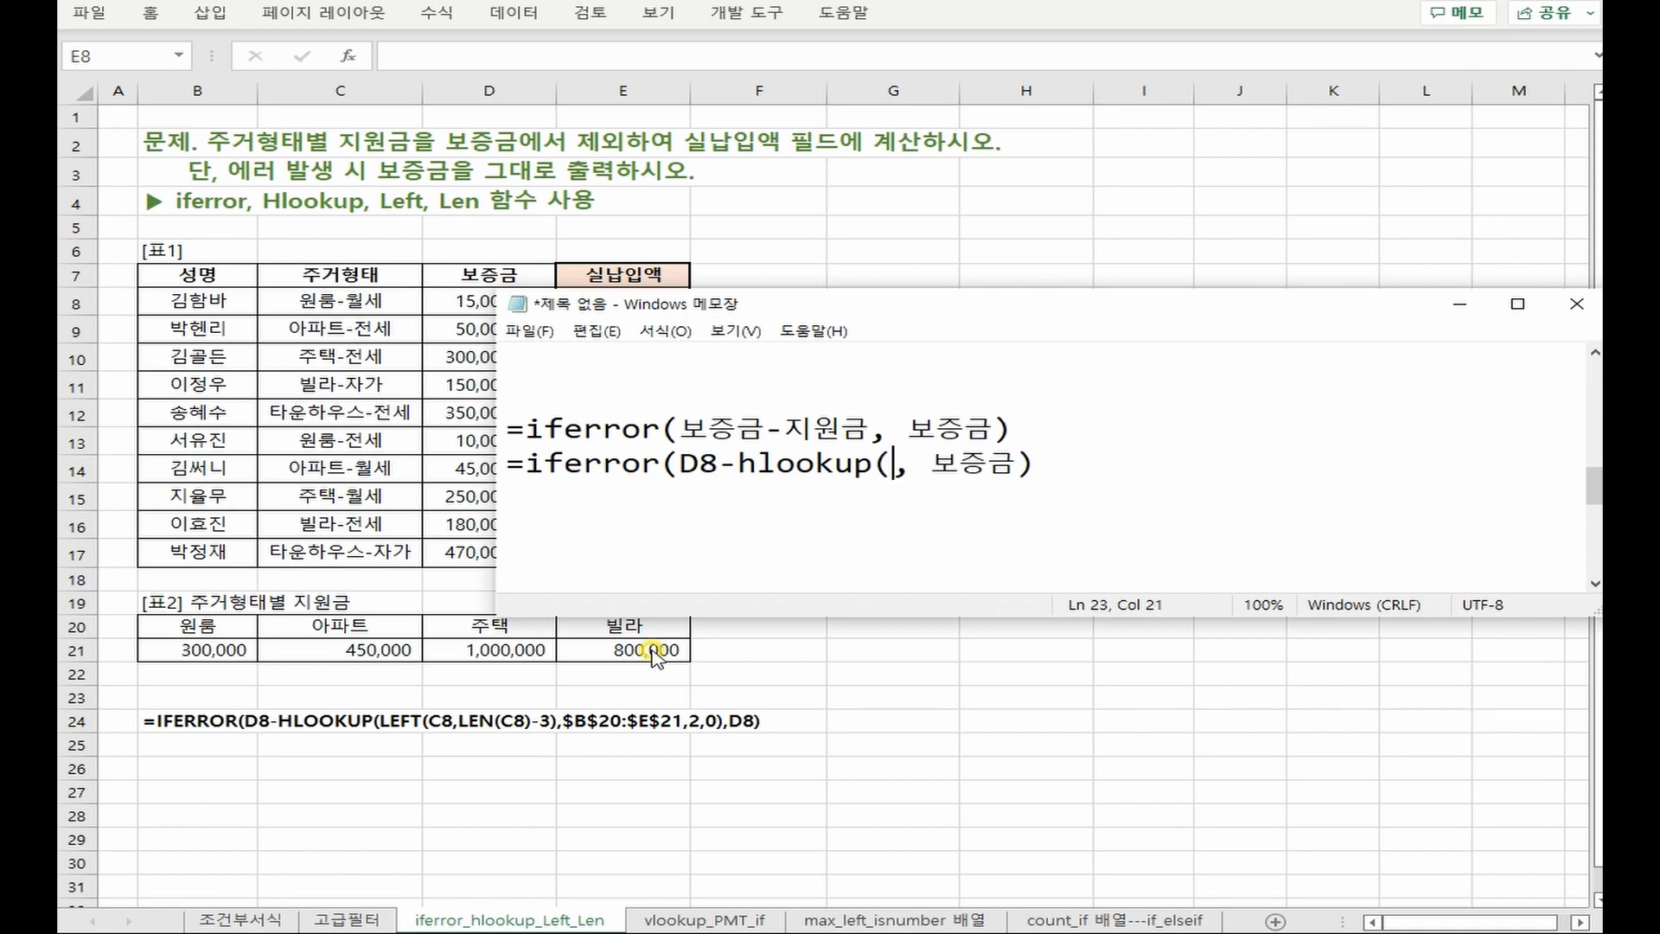
key("ctrl+v")
key("ctrl+v")
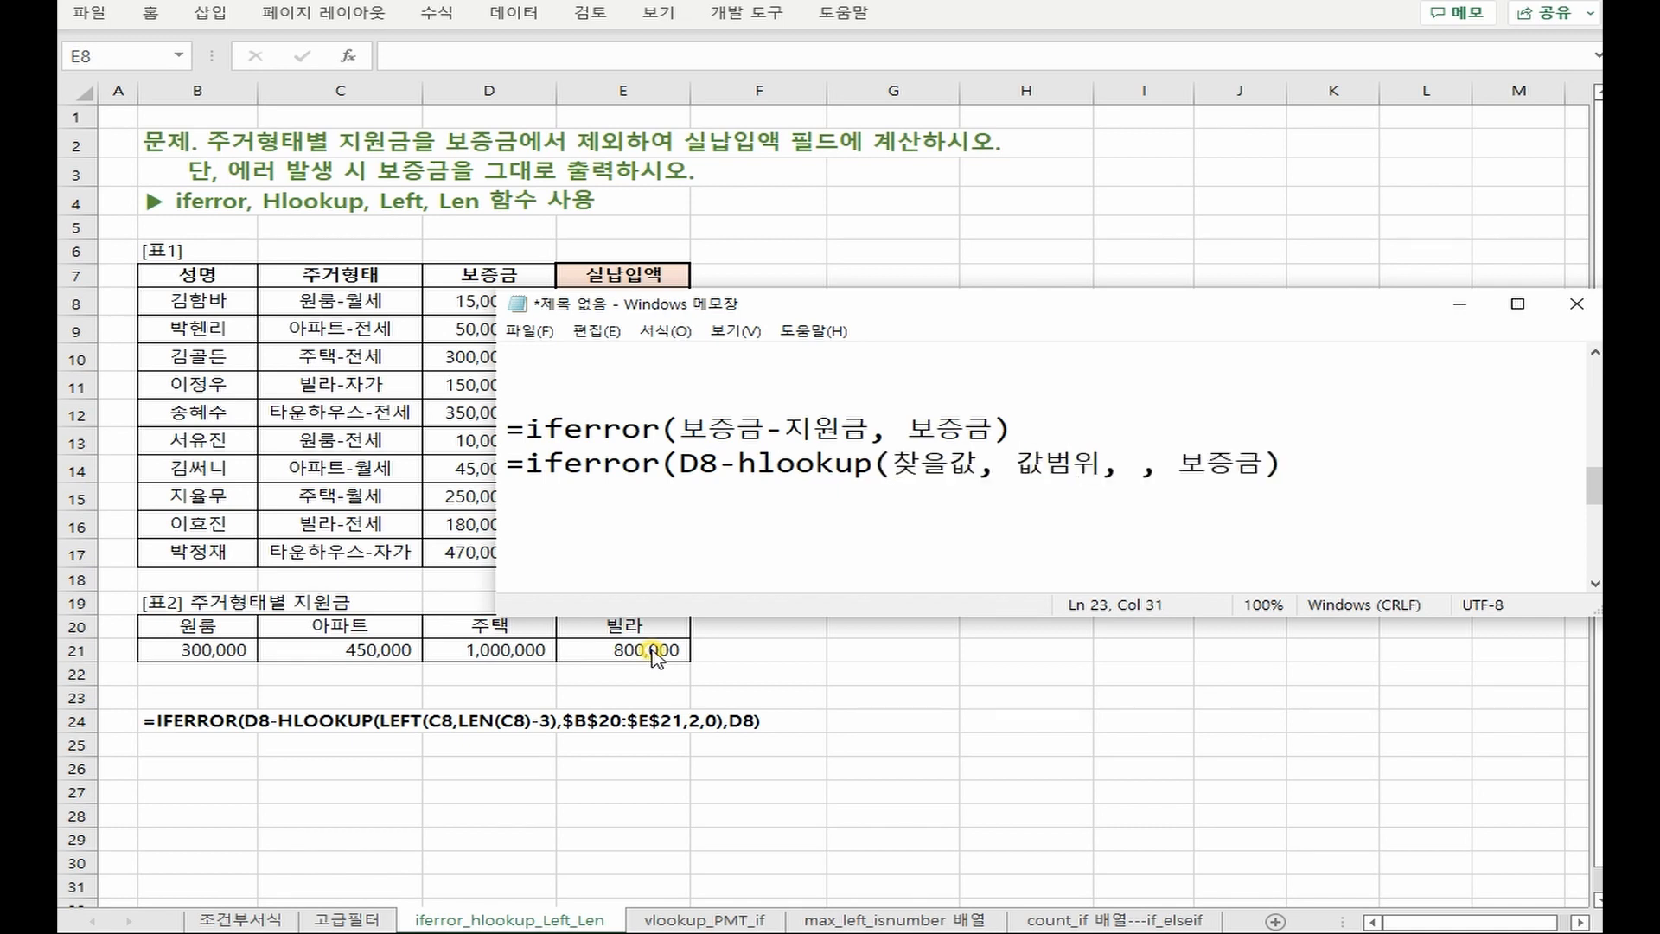
key("ctrl+v")
type("정확도")
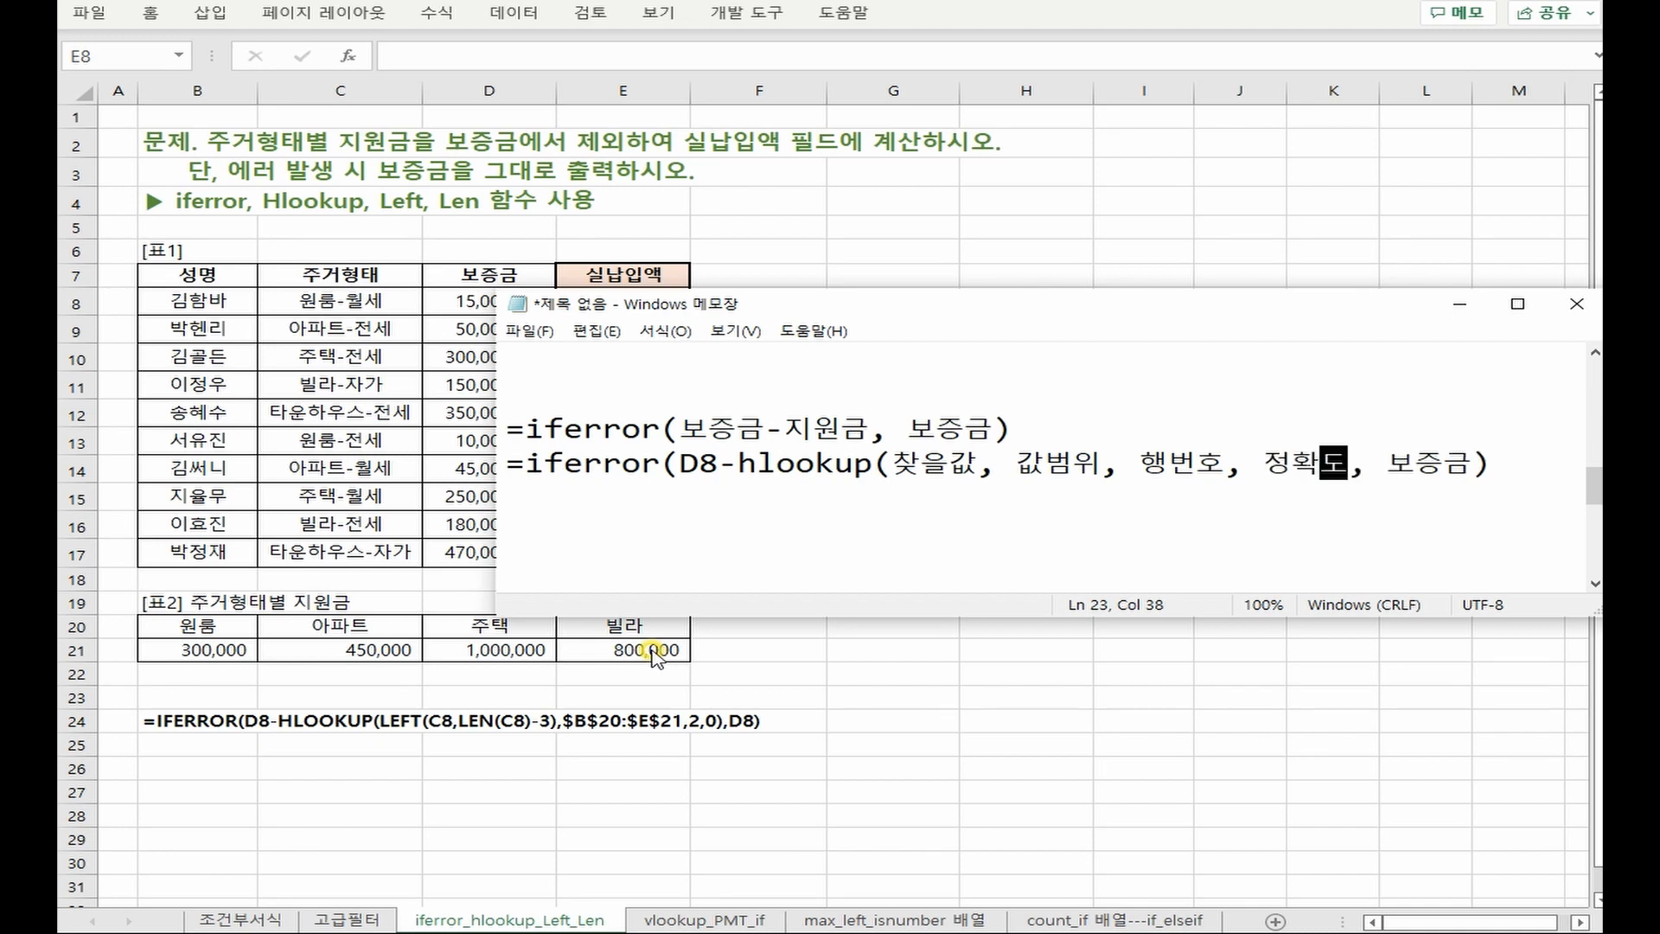
type(")")
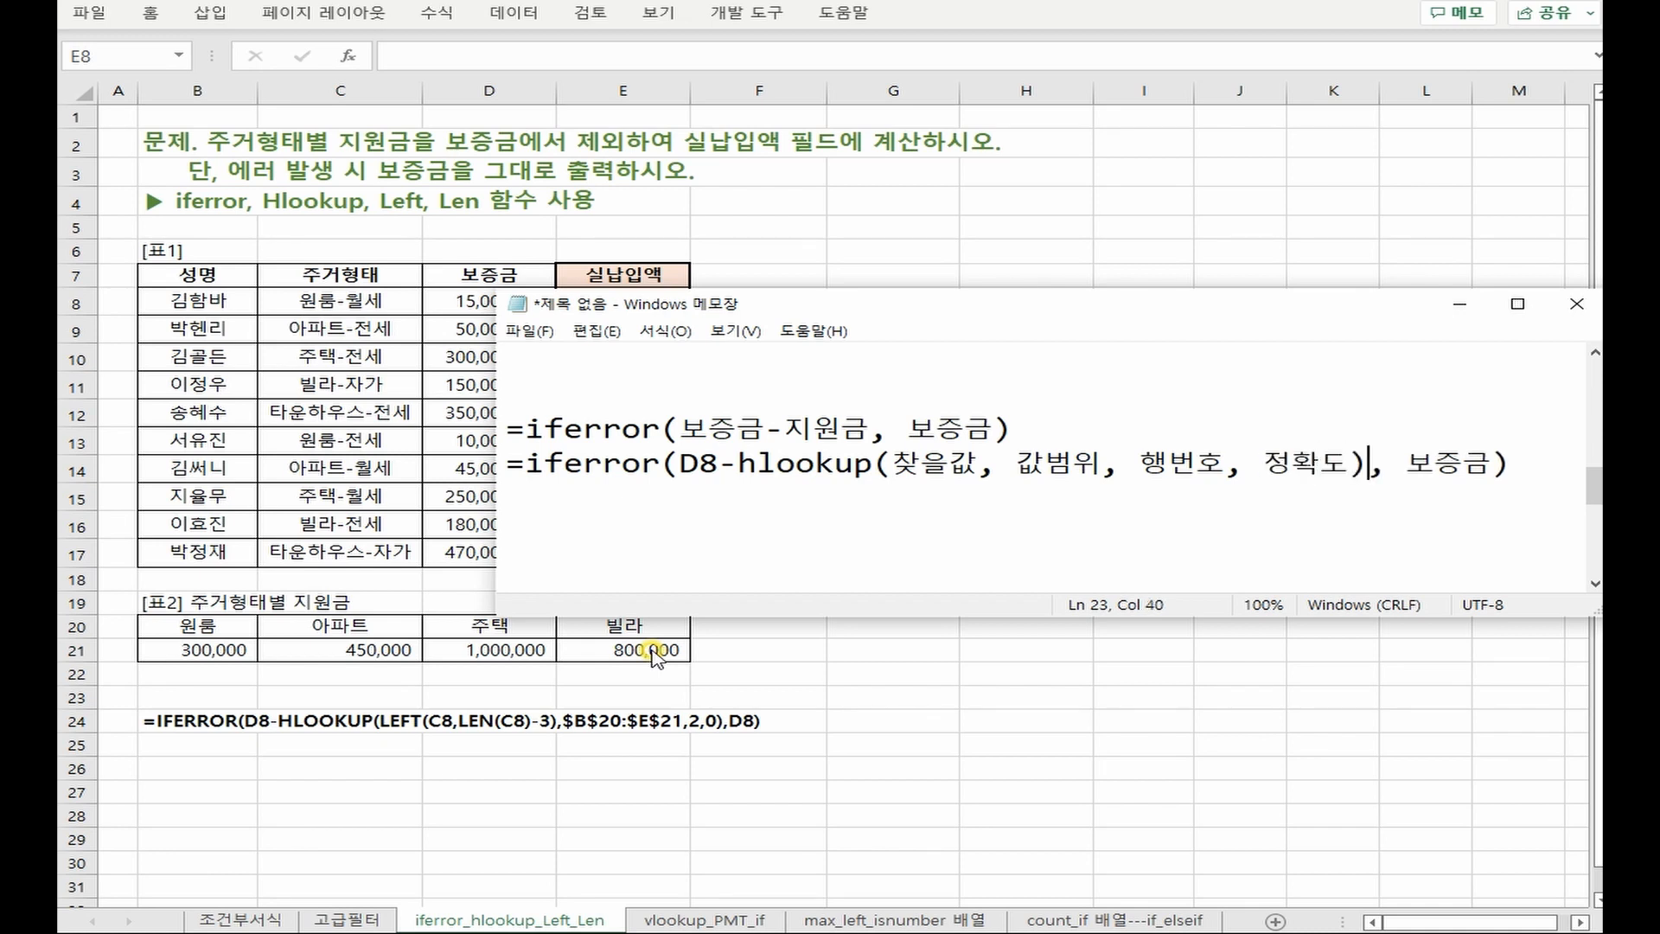
Replace the remaining 보증금 in the hlookup line with D8, and add the syntax line =iferror(정상출력값, 에러났을때출력값) above the drafts
double_click(1409, 466)
type("D8")
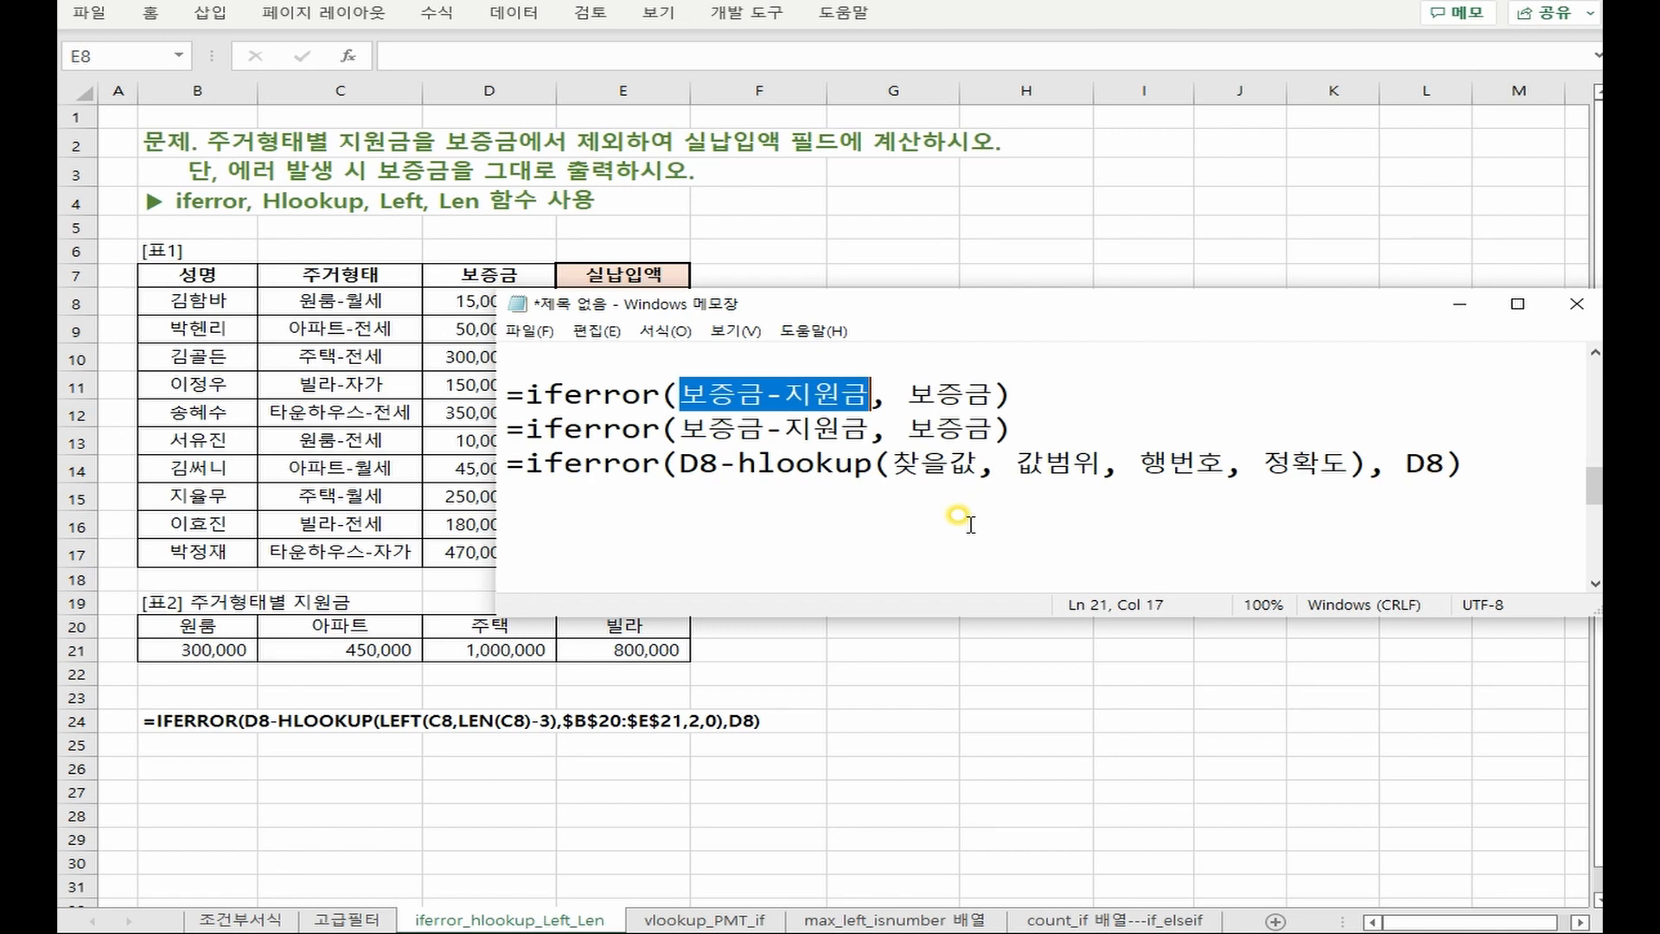
key("Right")
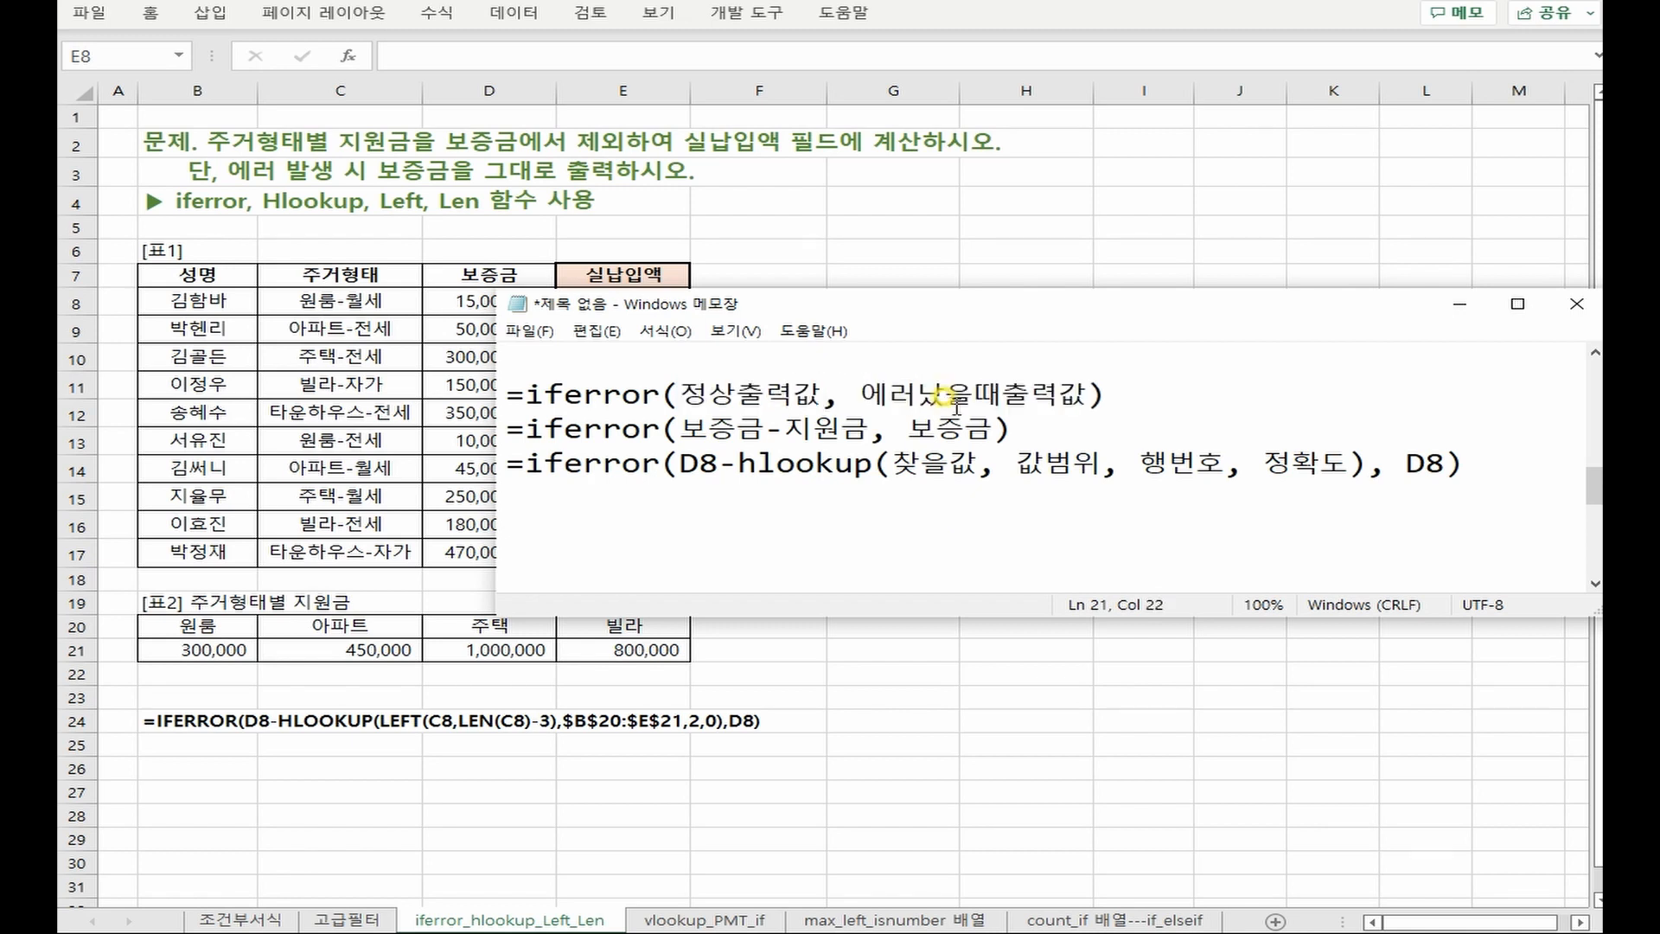
Duplicate the D8-hlookup line below itself and replace 정확도 with 0 in the copy
left_click(1528, 497)
key("Return")
key("ctrl+v")
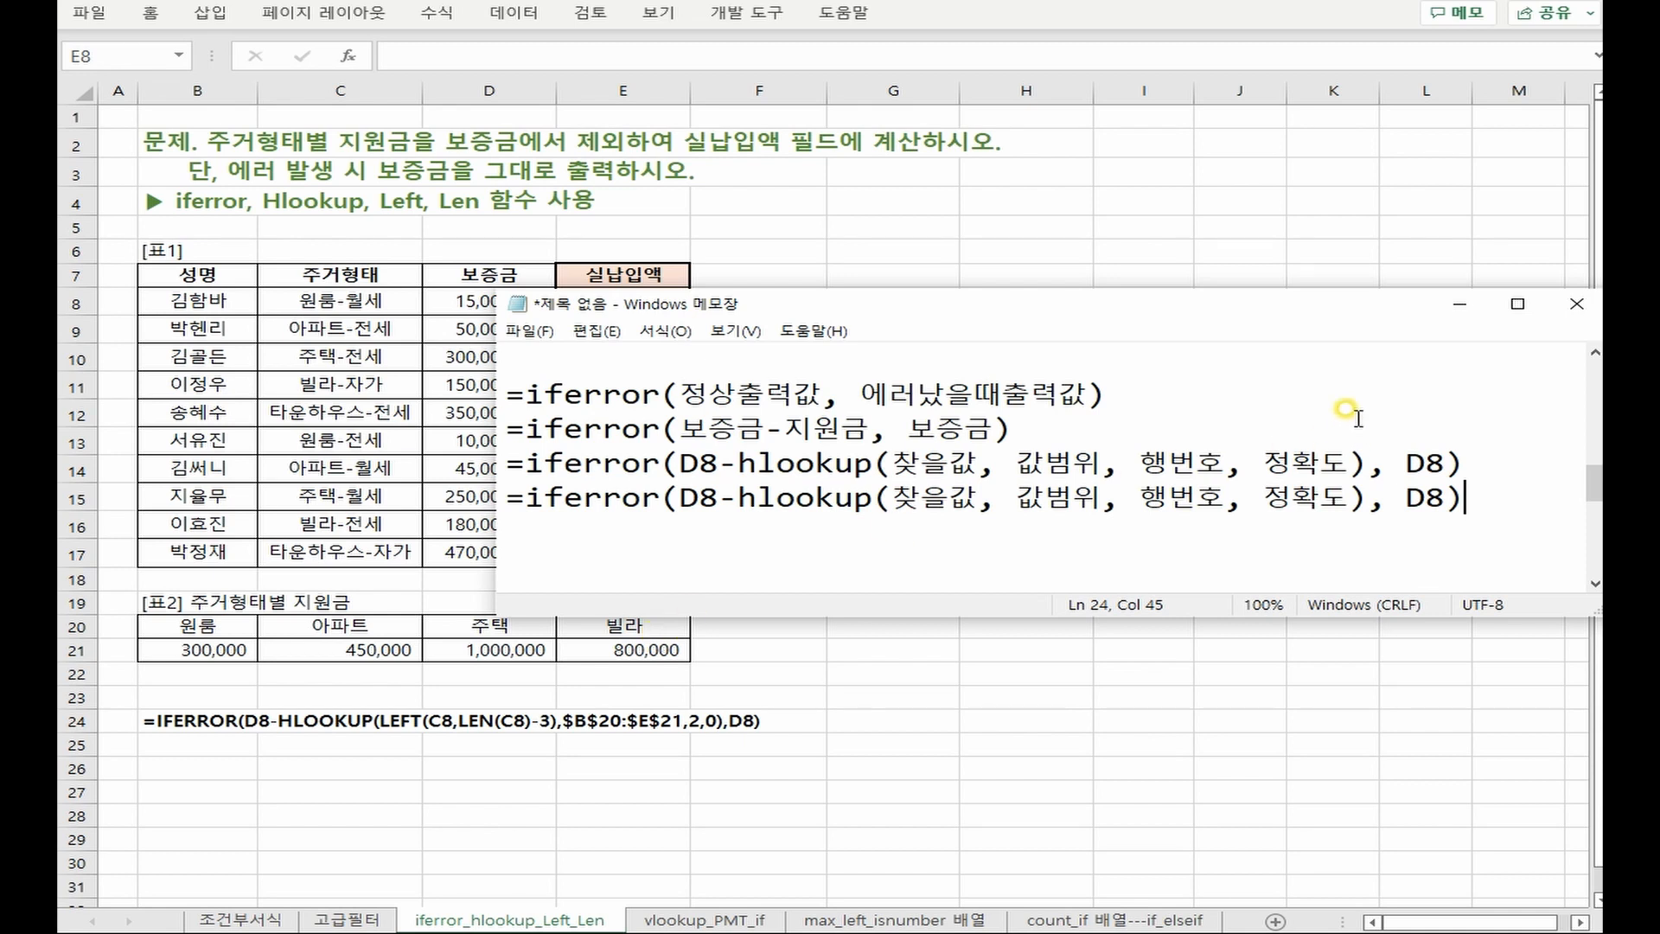
left_click_drag(1263, 494, 1349, 495)
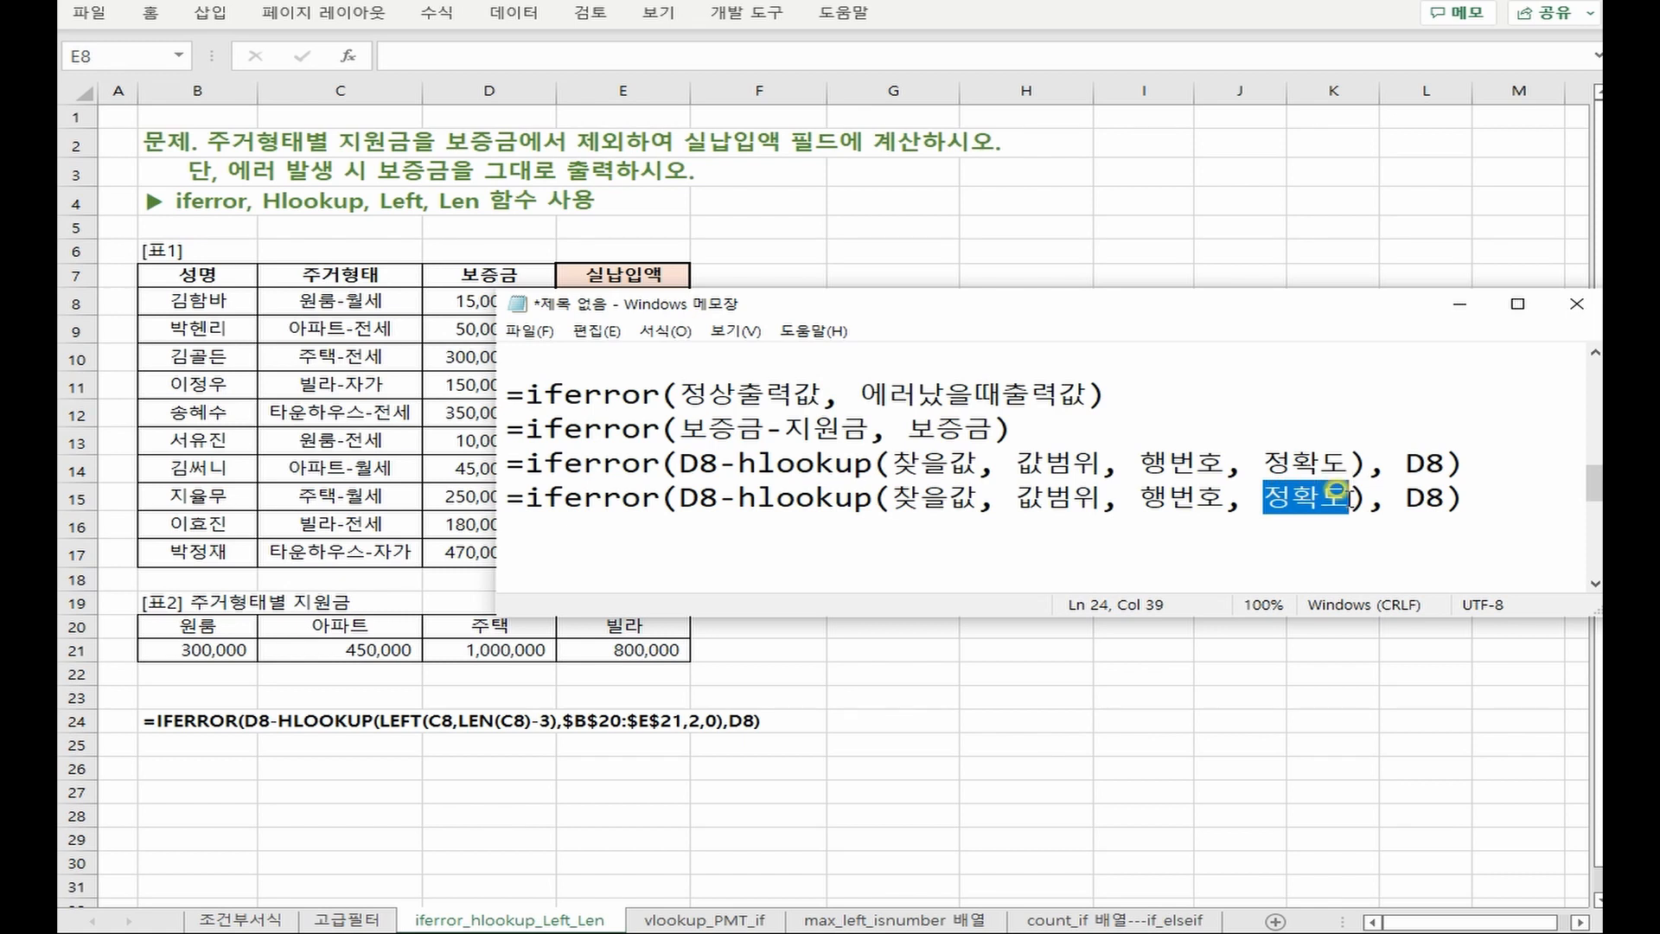
type("0")
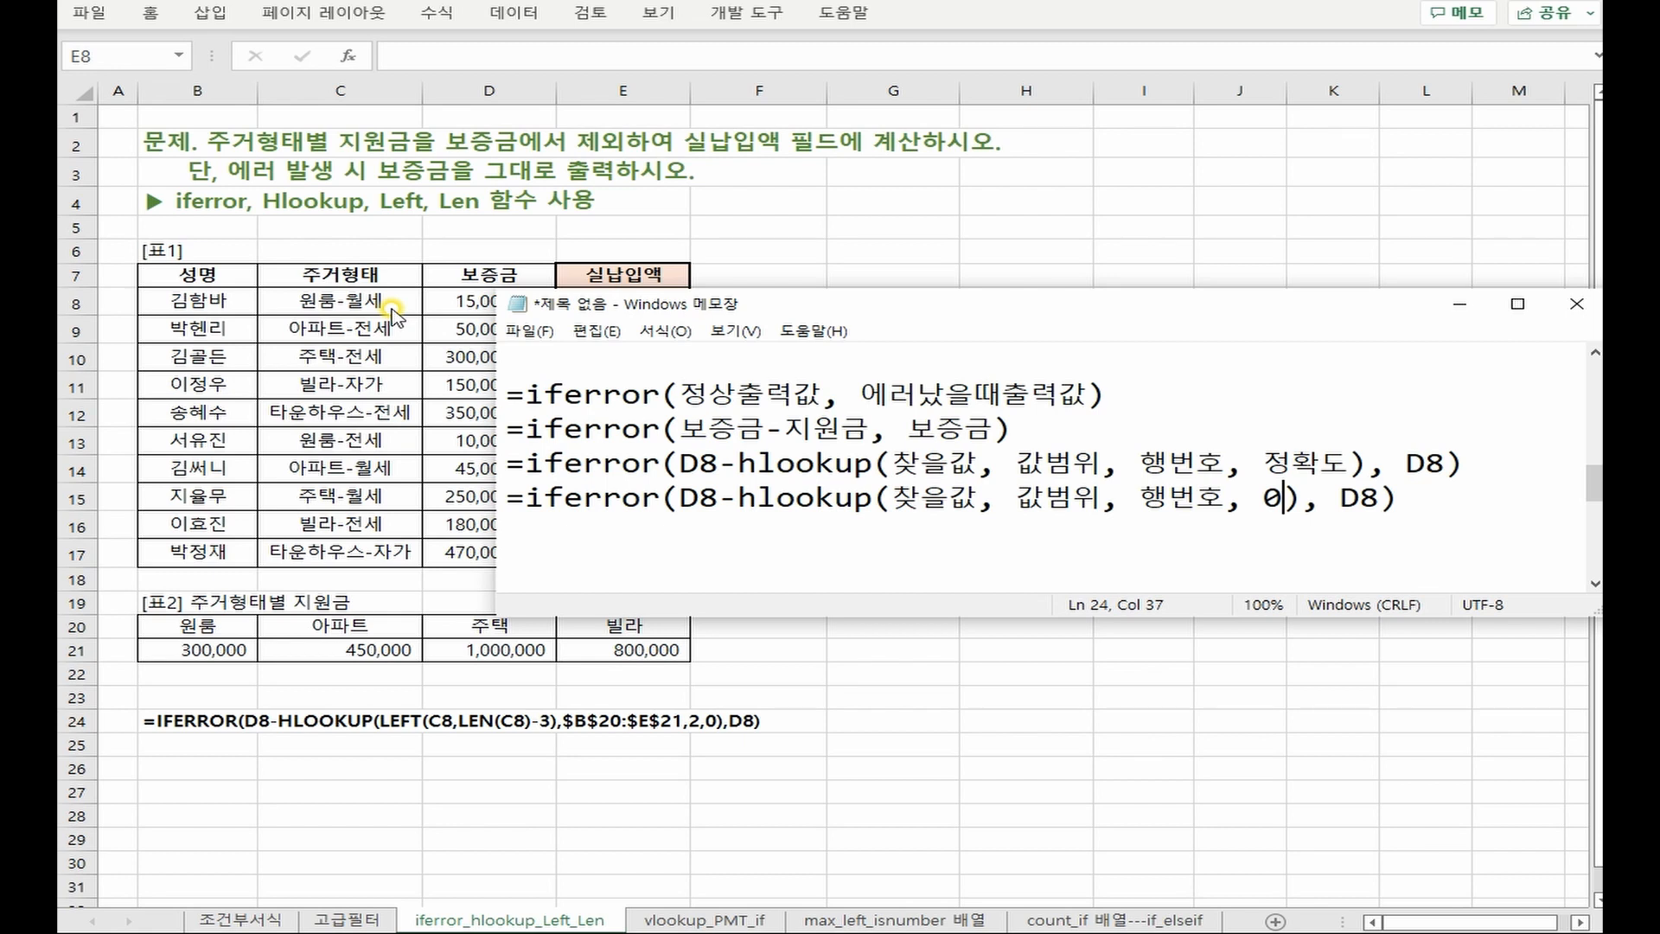
Replace 찾을값 in the last Notepad draft line with left(C8, 가져올개수)
left_click_drag(893, 497, 977, 499)
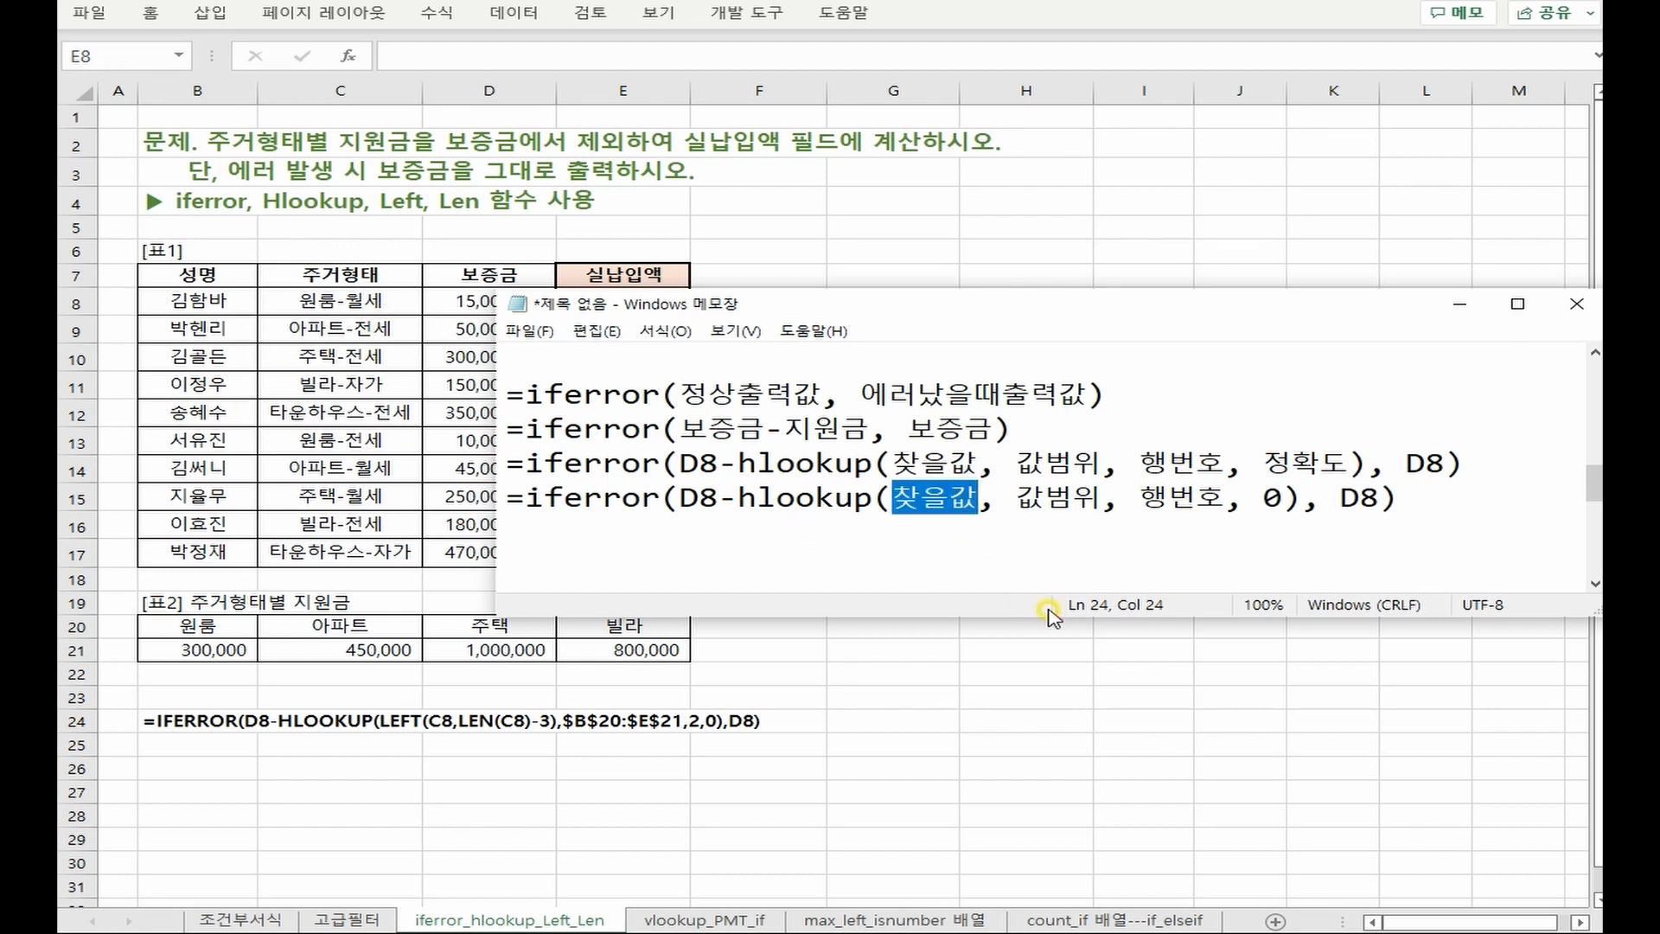
type("left(")
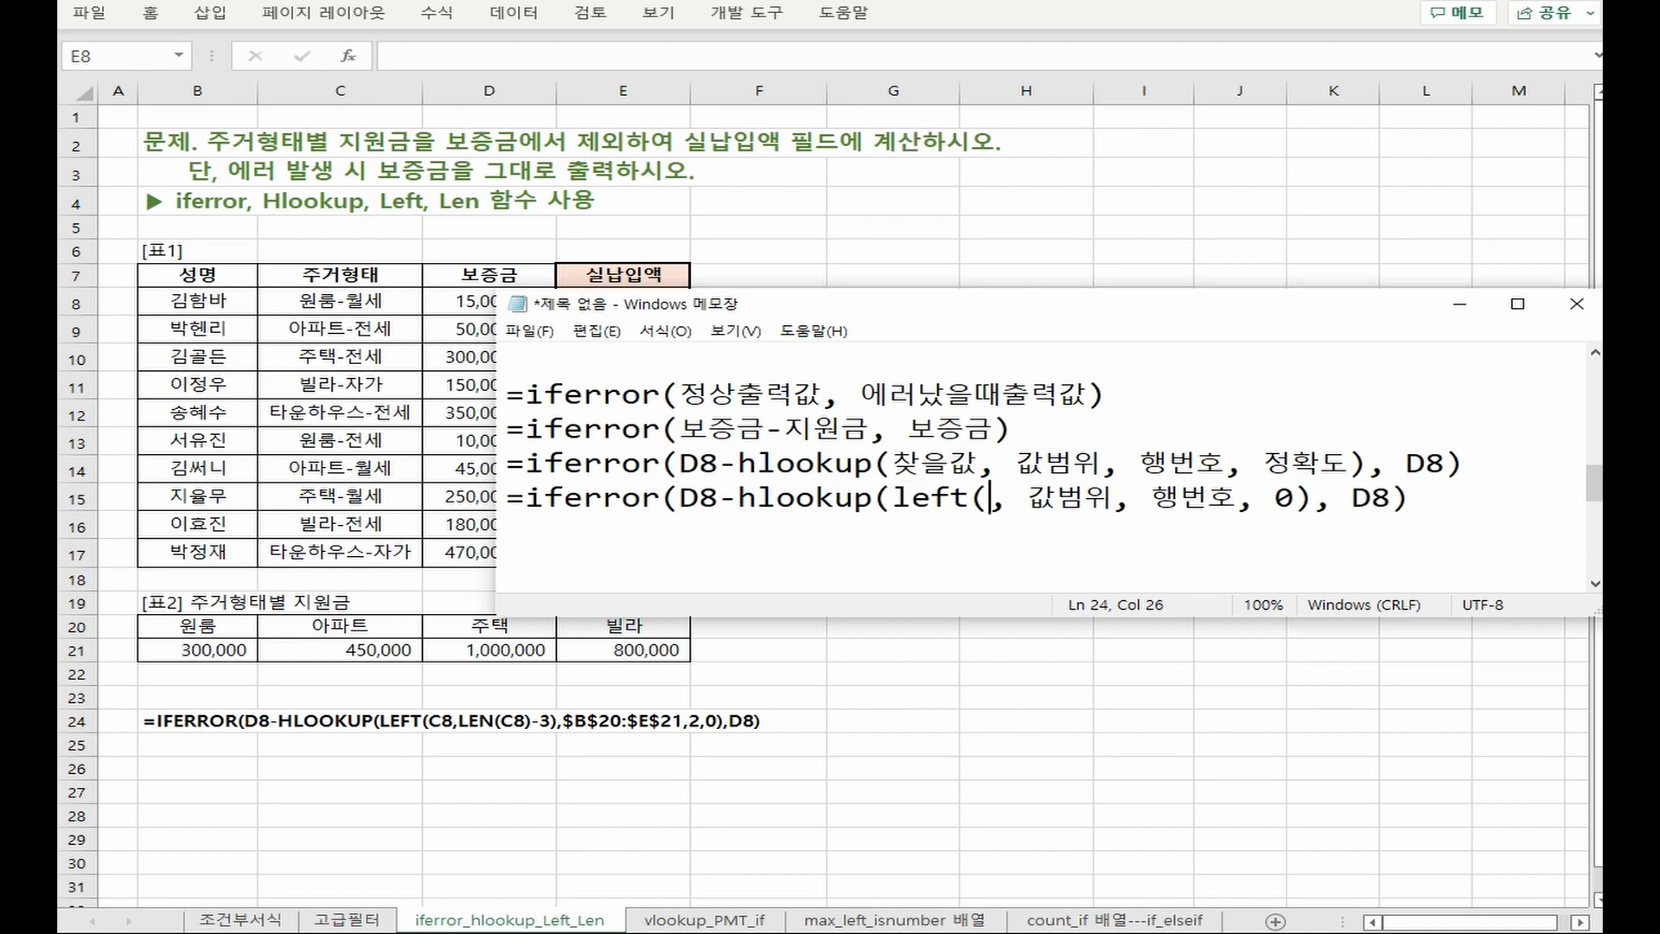
type("문자열, ")
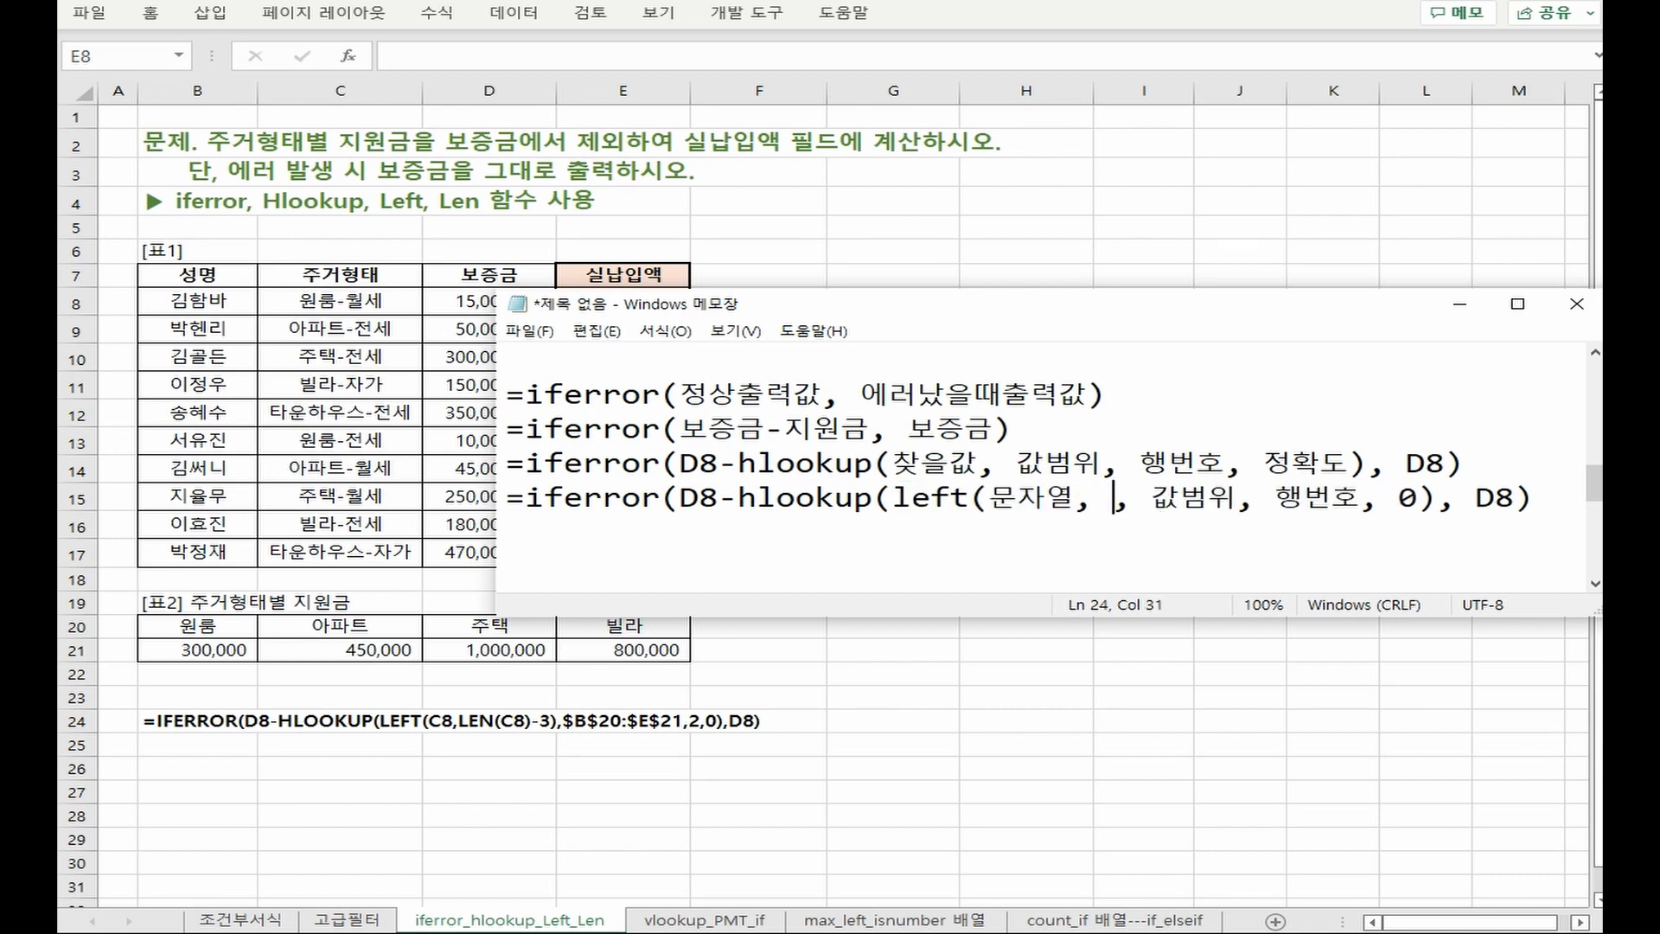
type("가져올개수)")
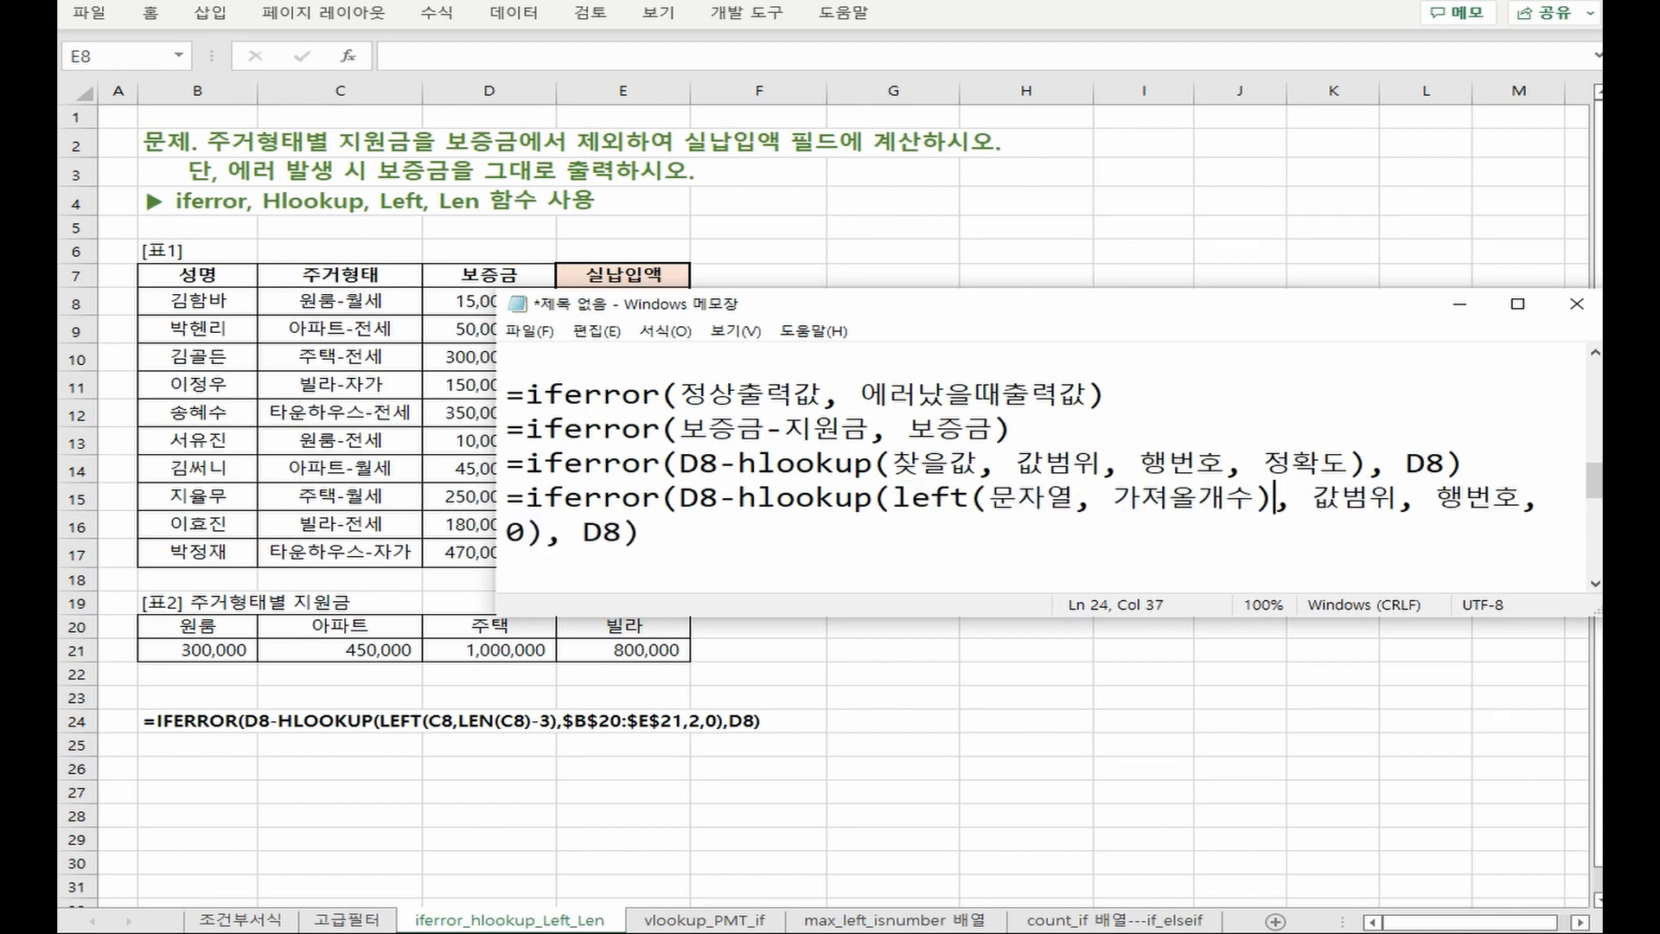
double_click(994, 494)
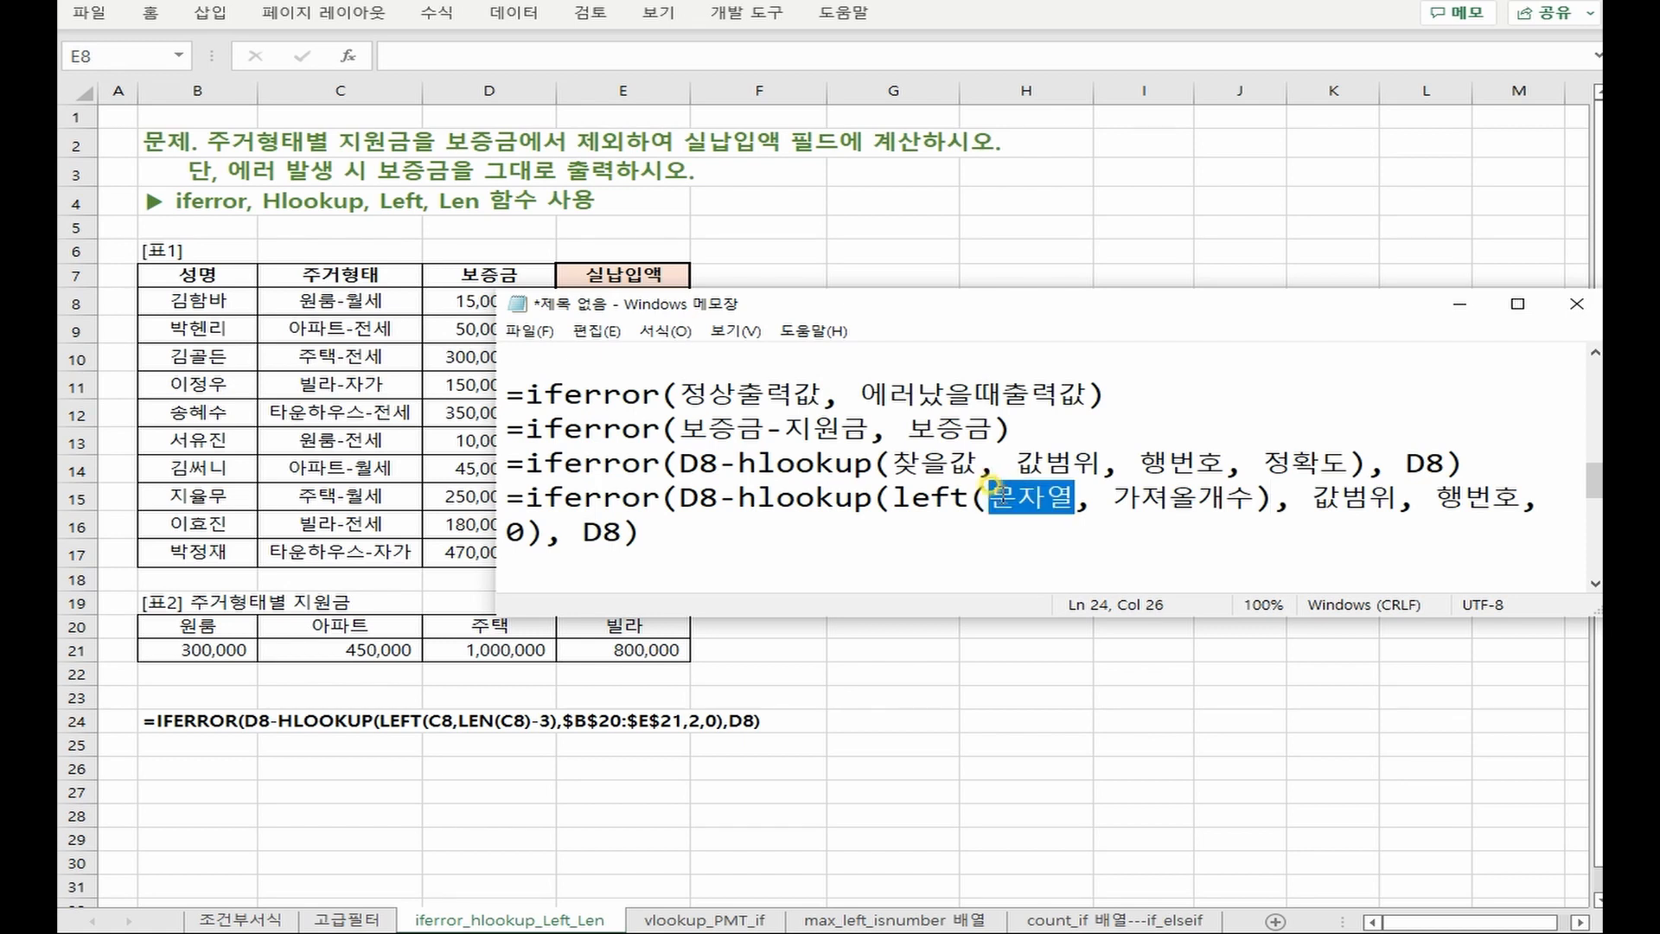
type("C8")
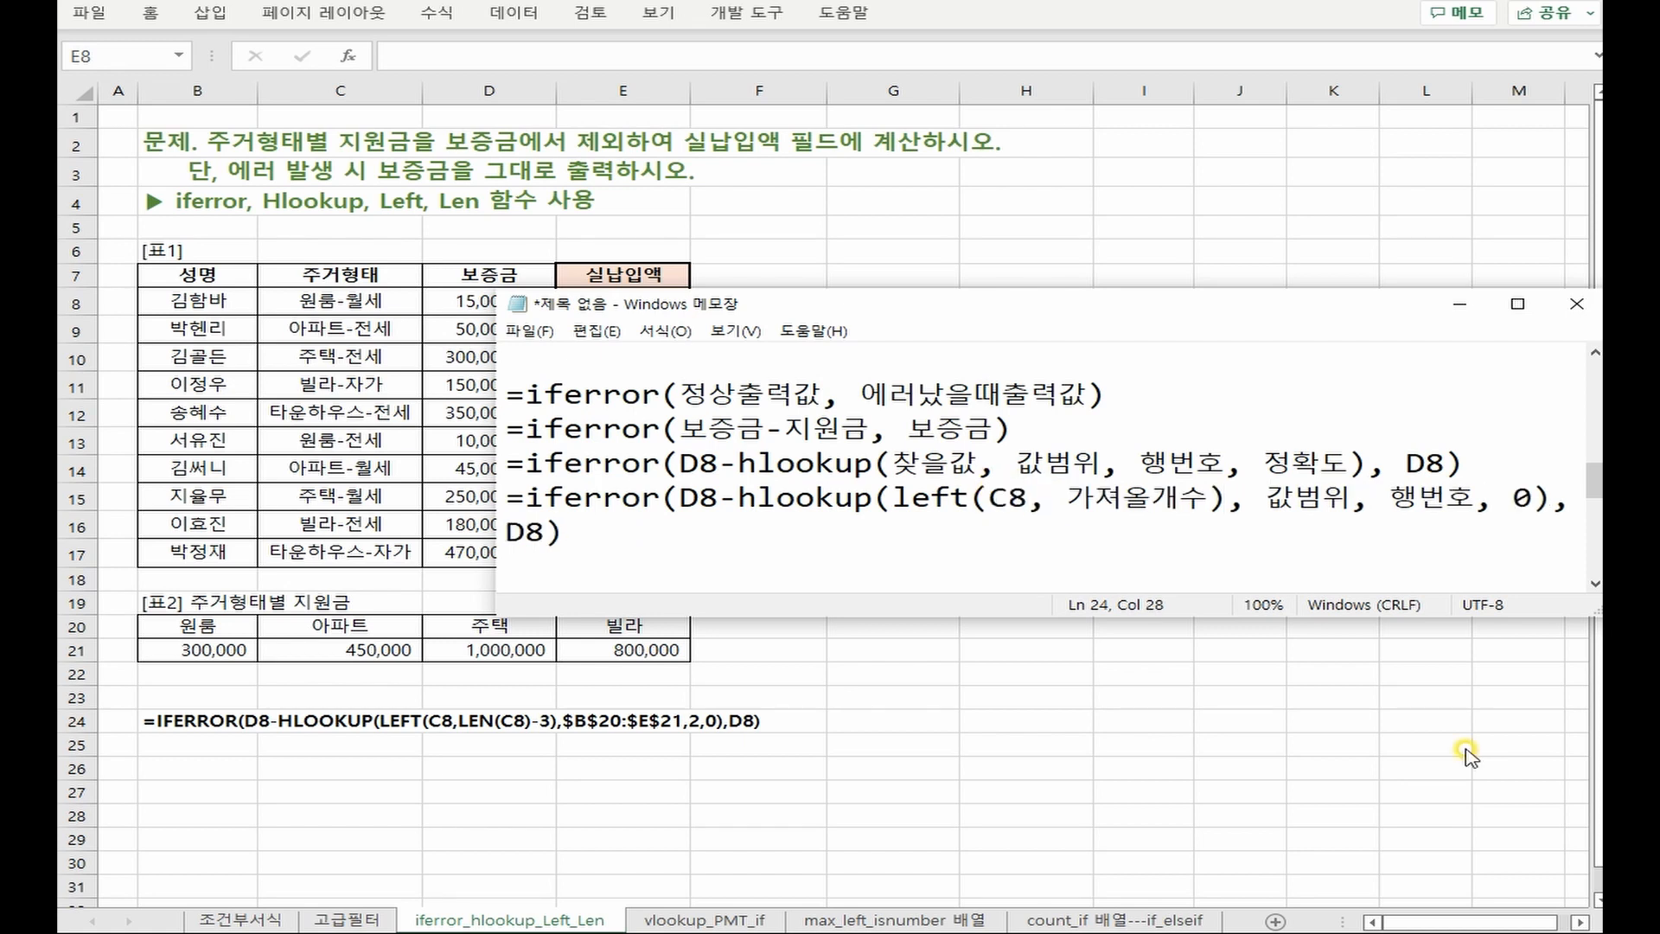
Replace the 가져올개수 placeholder in the last draft line's left function with 2
key("Right")
key("Right")
key("shift+Right")
key("shift+Right")
key("shift+Right")
key("shift+Right")
key("shift+Right")
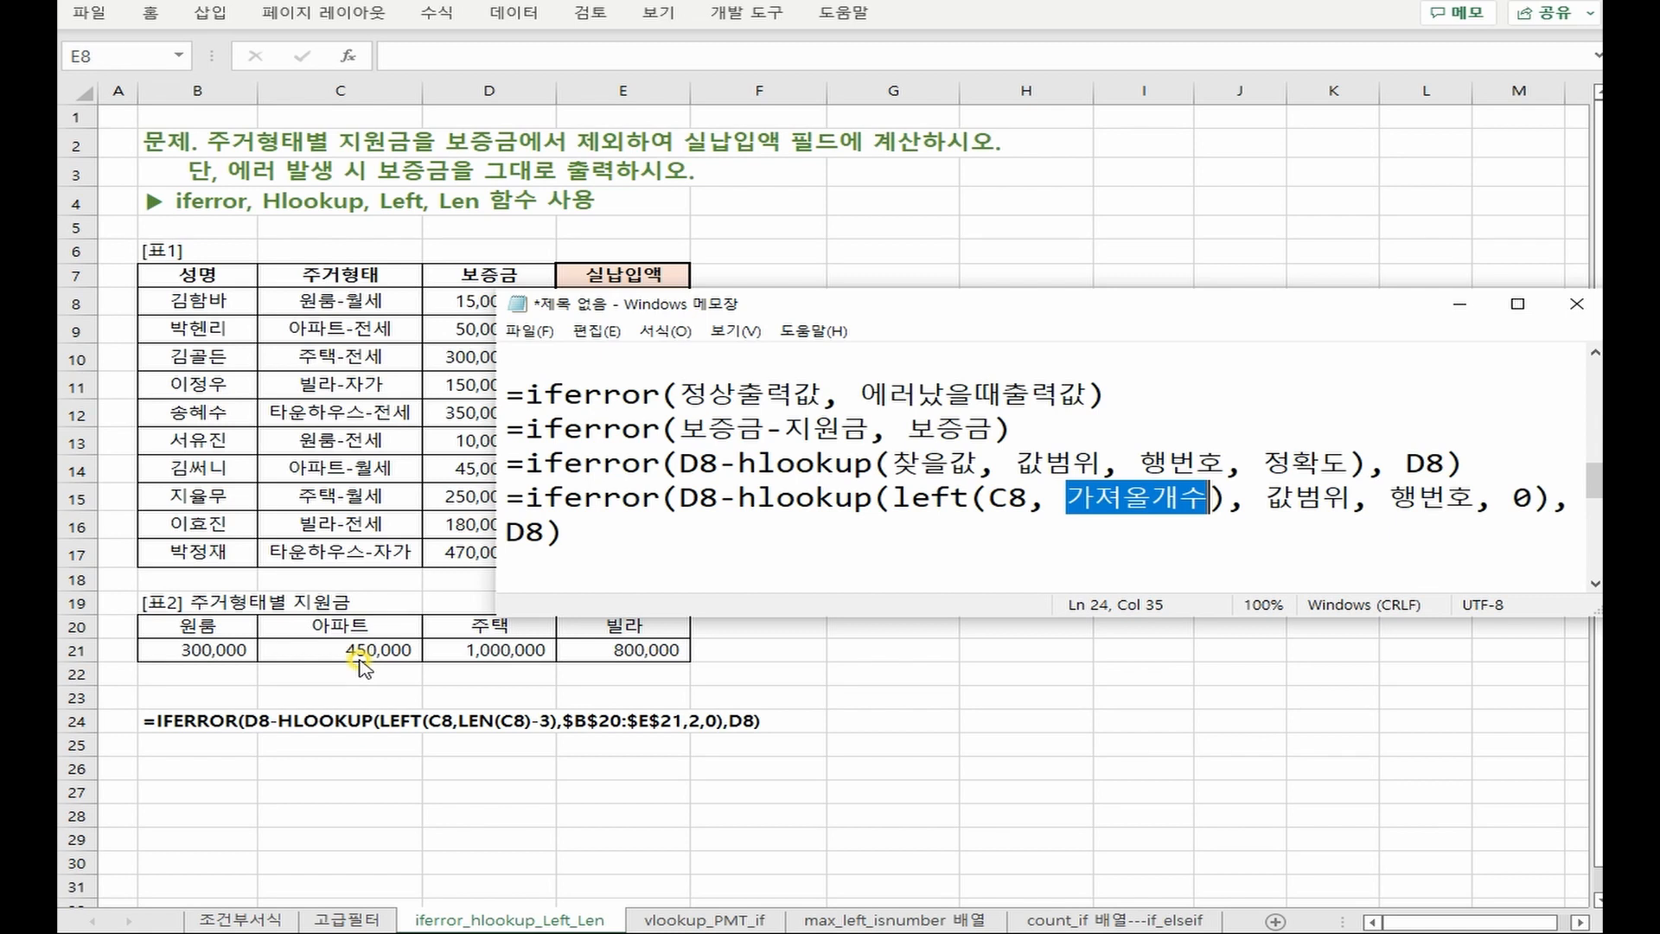
type("2")
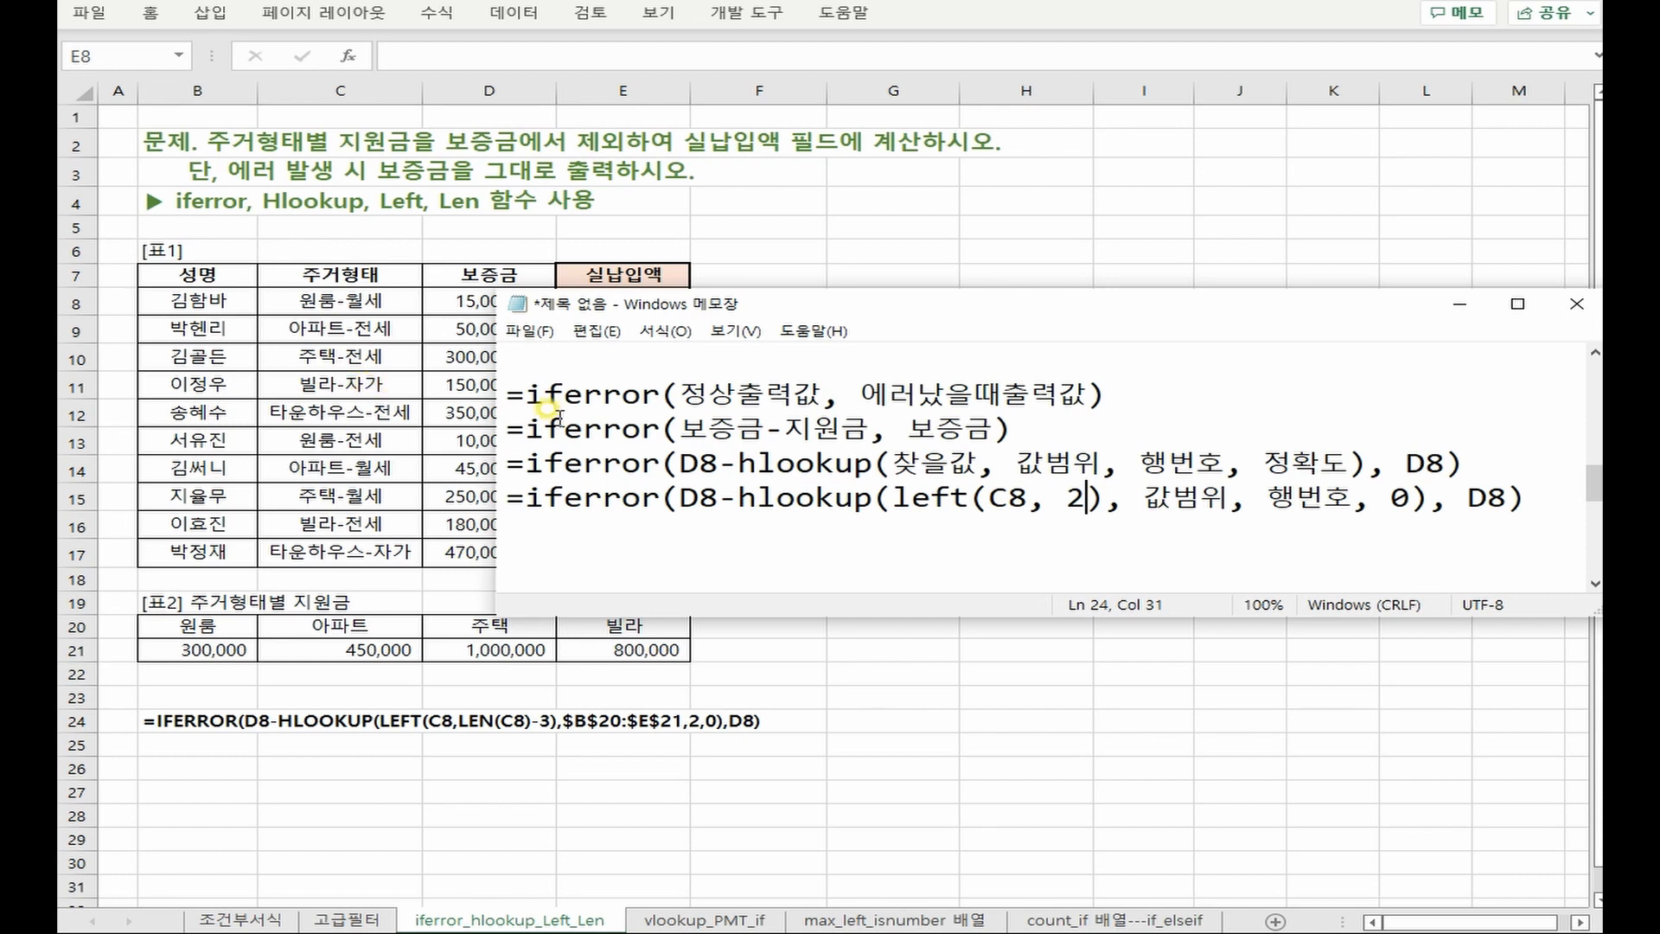
Change the left function's character count in the last draft line from a fixed number to len(C8)-3
key("BackSpace")
key("BackSpace")
type("len")
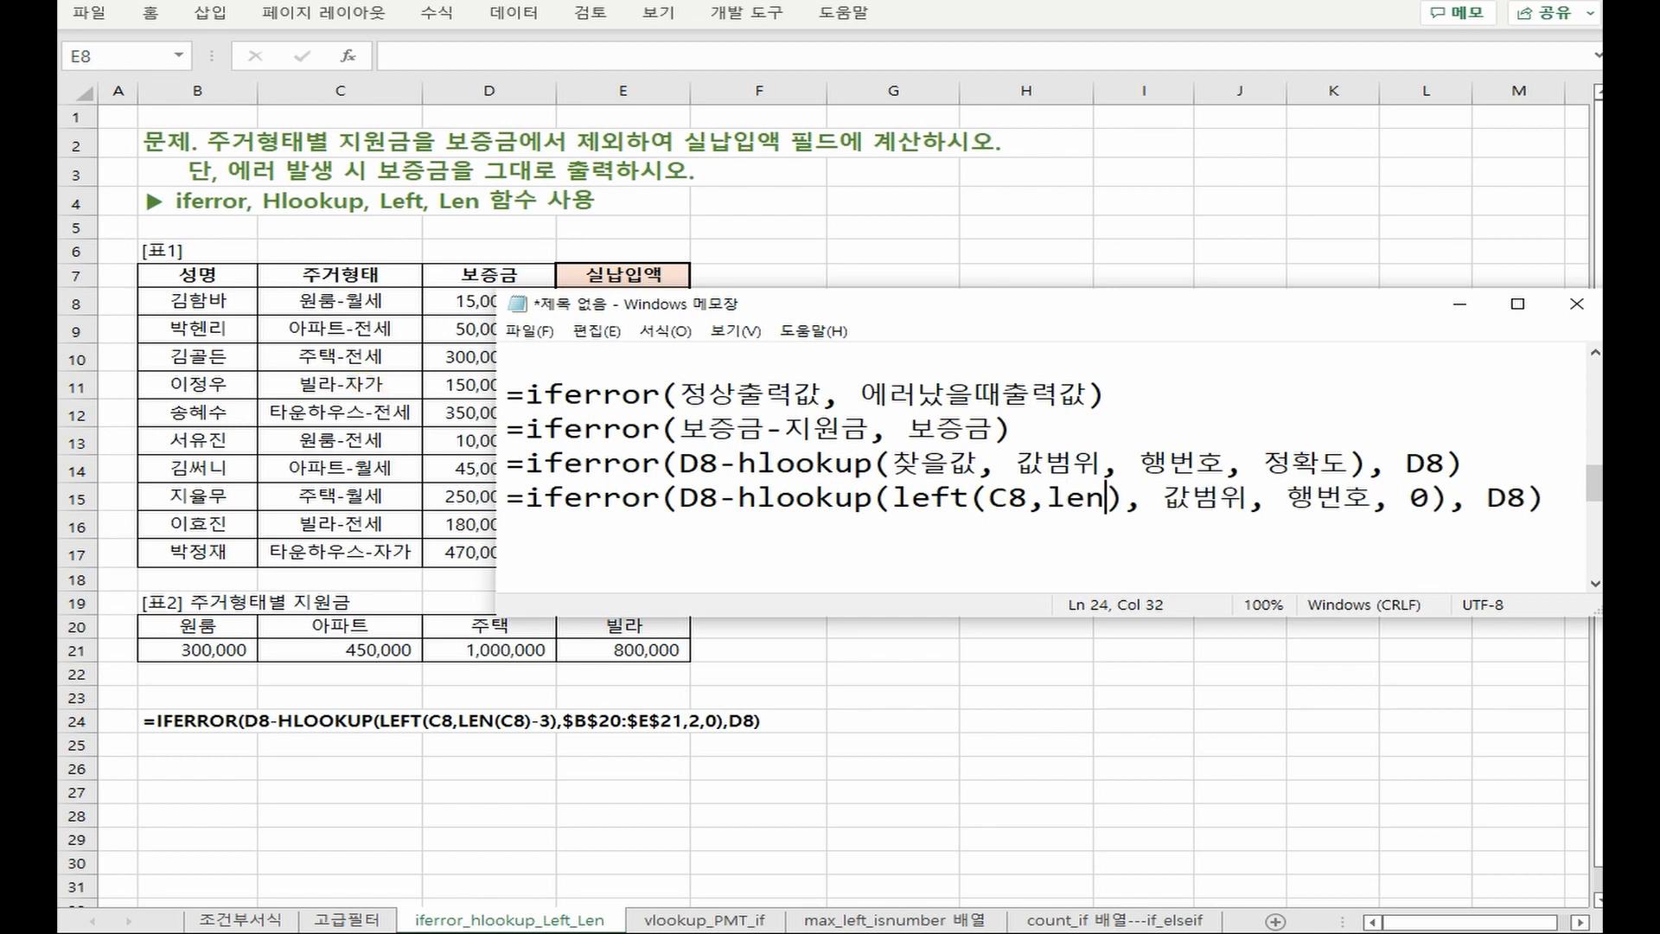
type("(C8)")
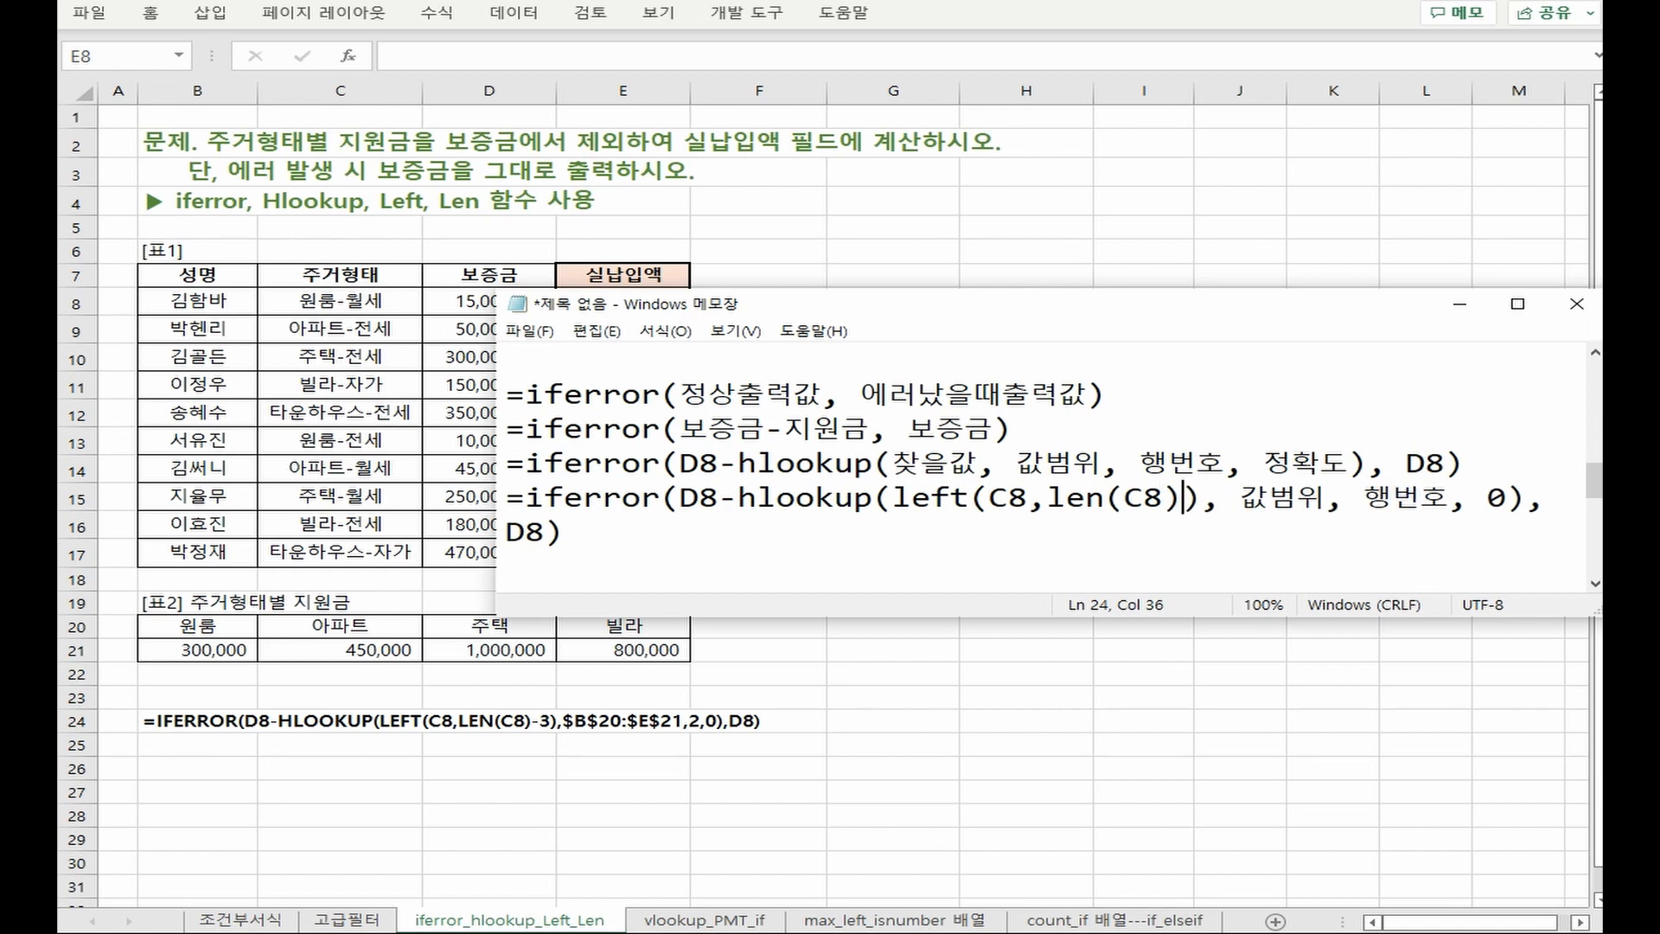
type("-3")
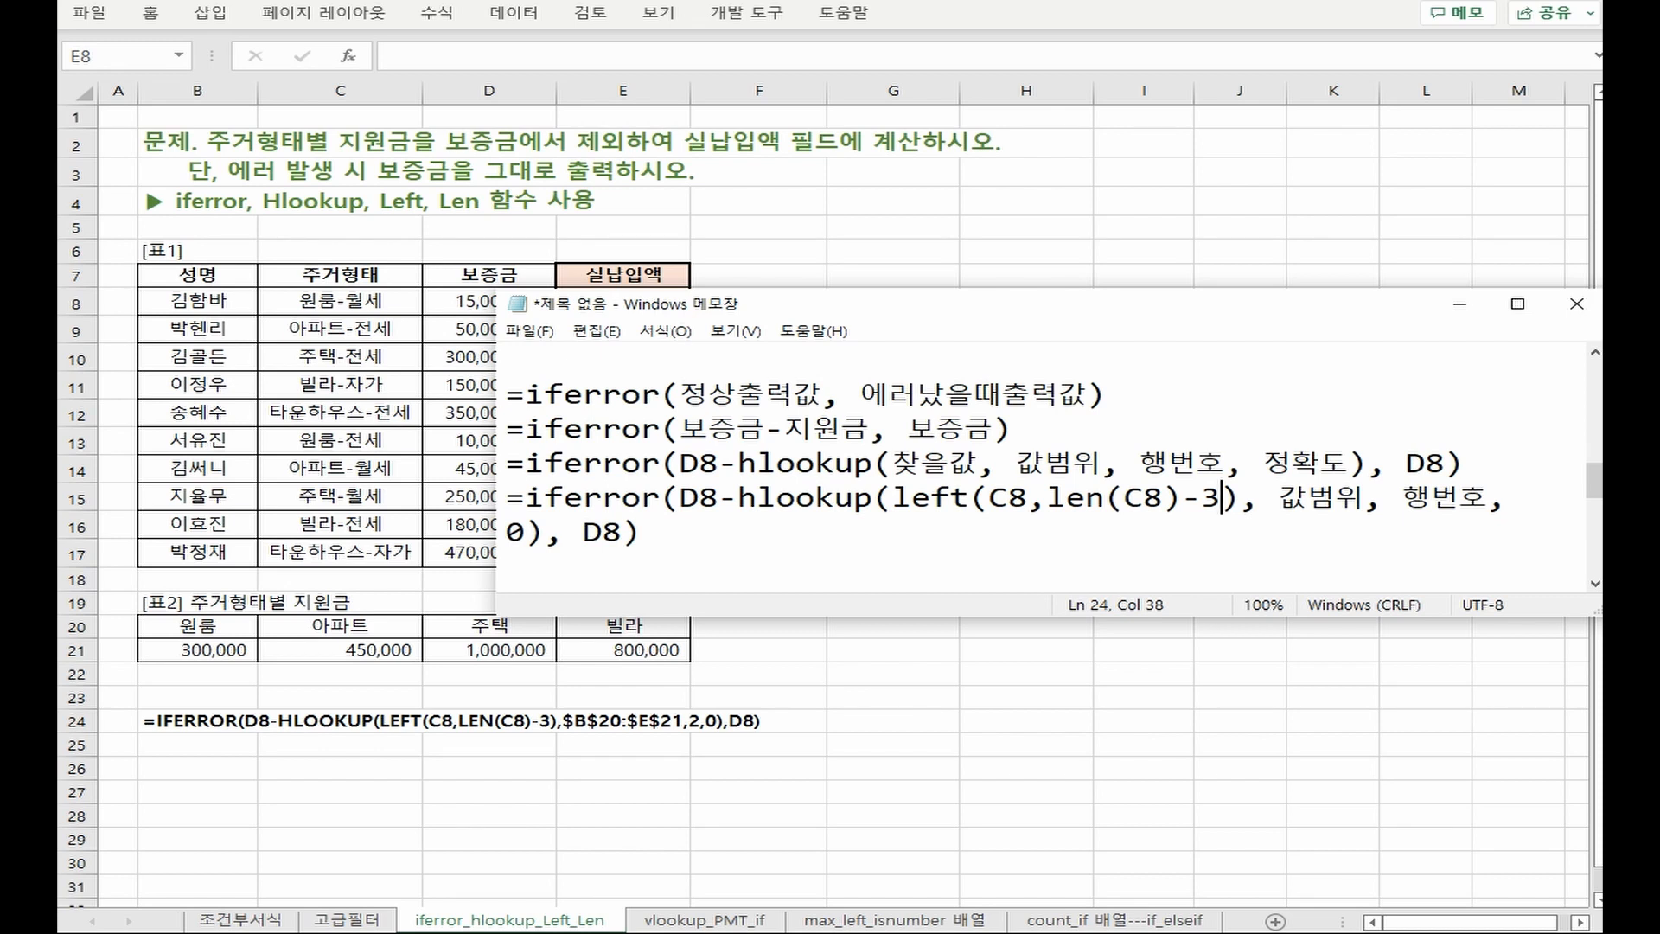
Check the extent of [표2] in the sheet and replace 값범위 in the last draft line with $B$20:$E$21
double_click(1344, 495)
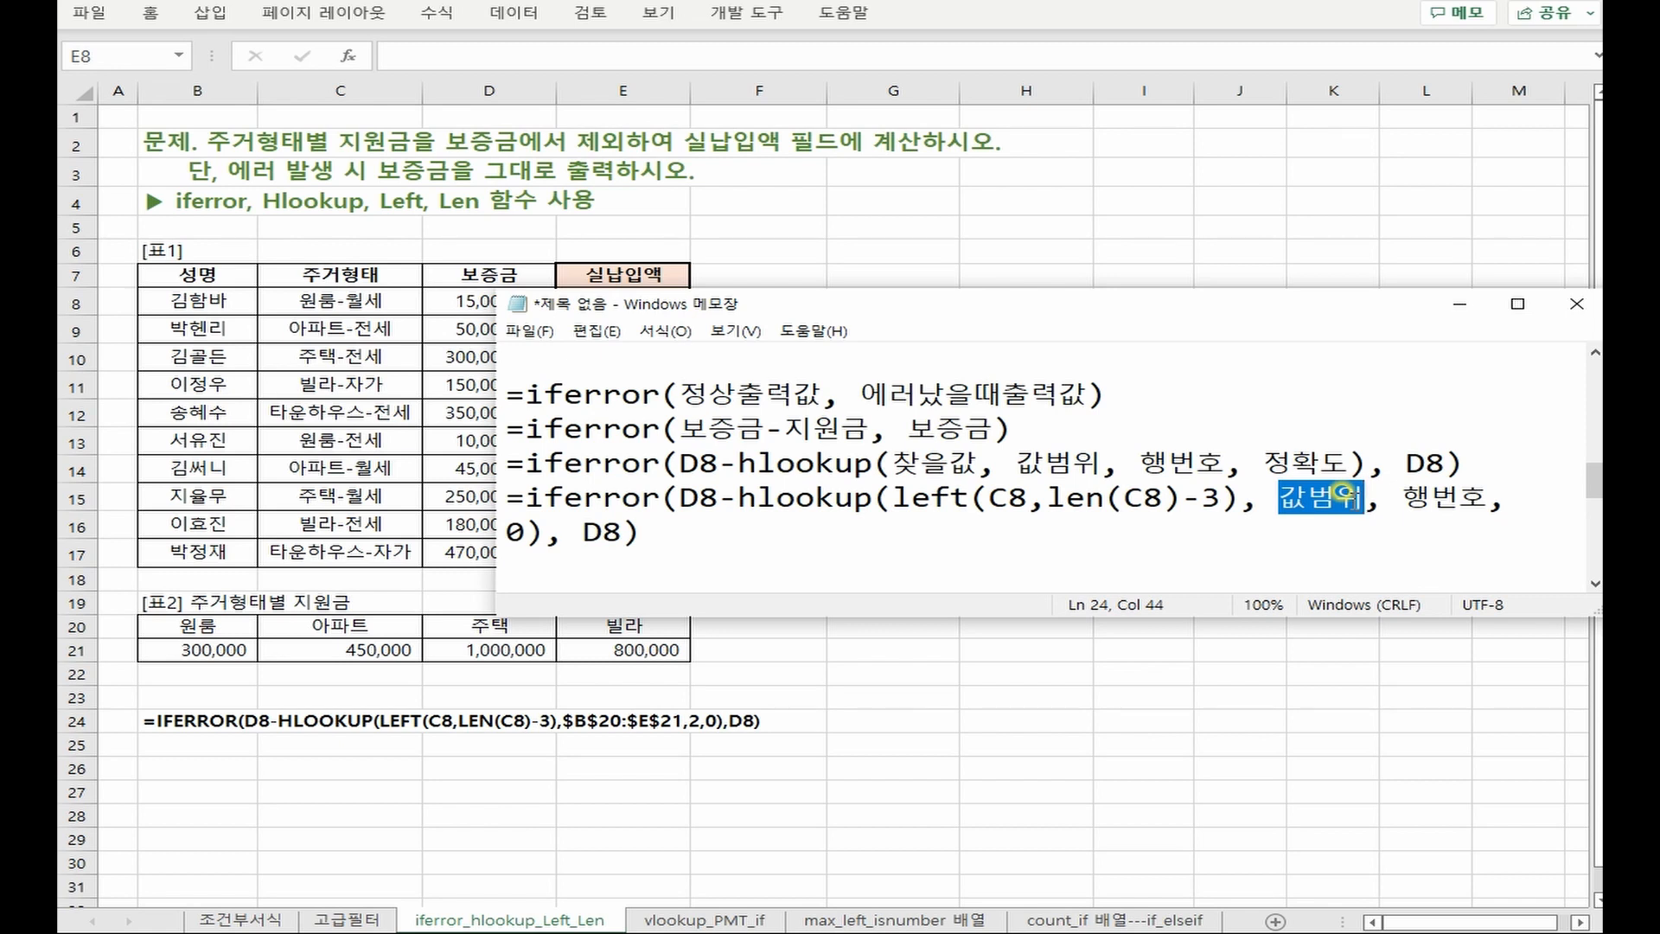
left_click(197, 642)
left_click_drag(205, 618, 667, 649)
left_click(666, 648)
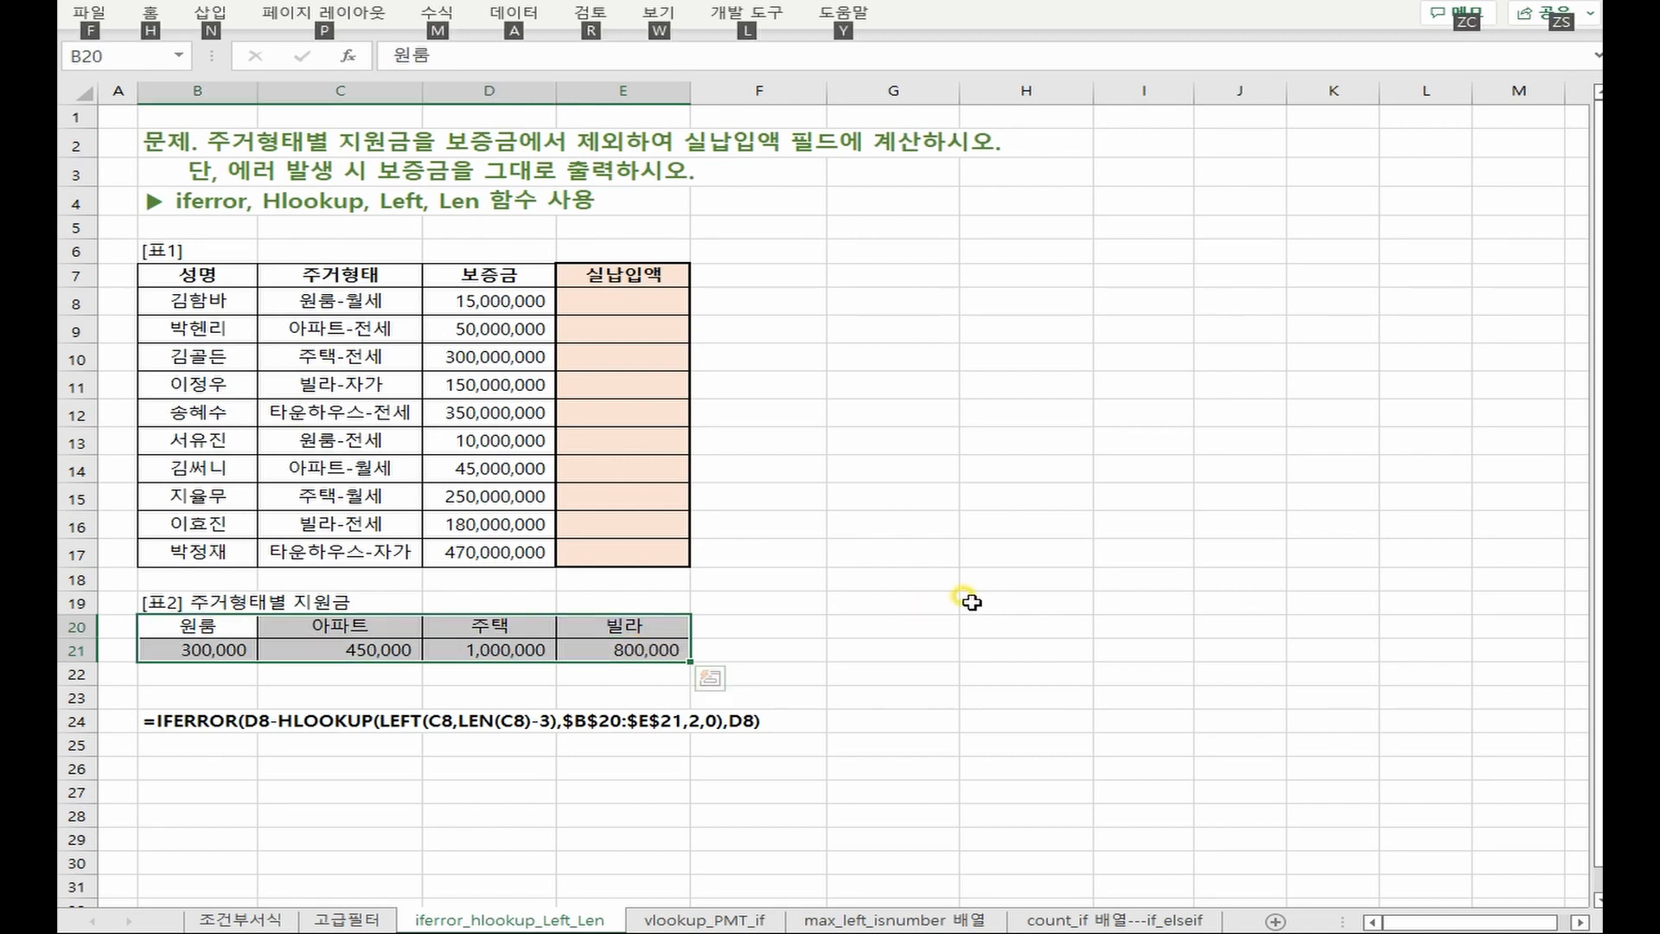
key("alt+Tab")
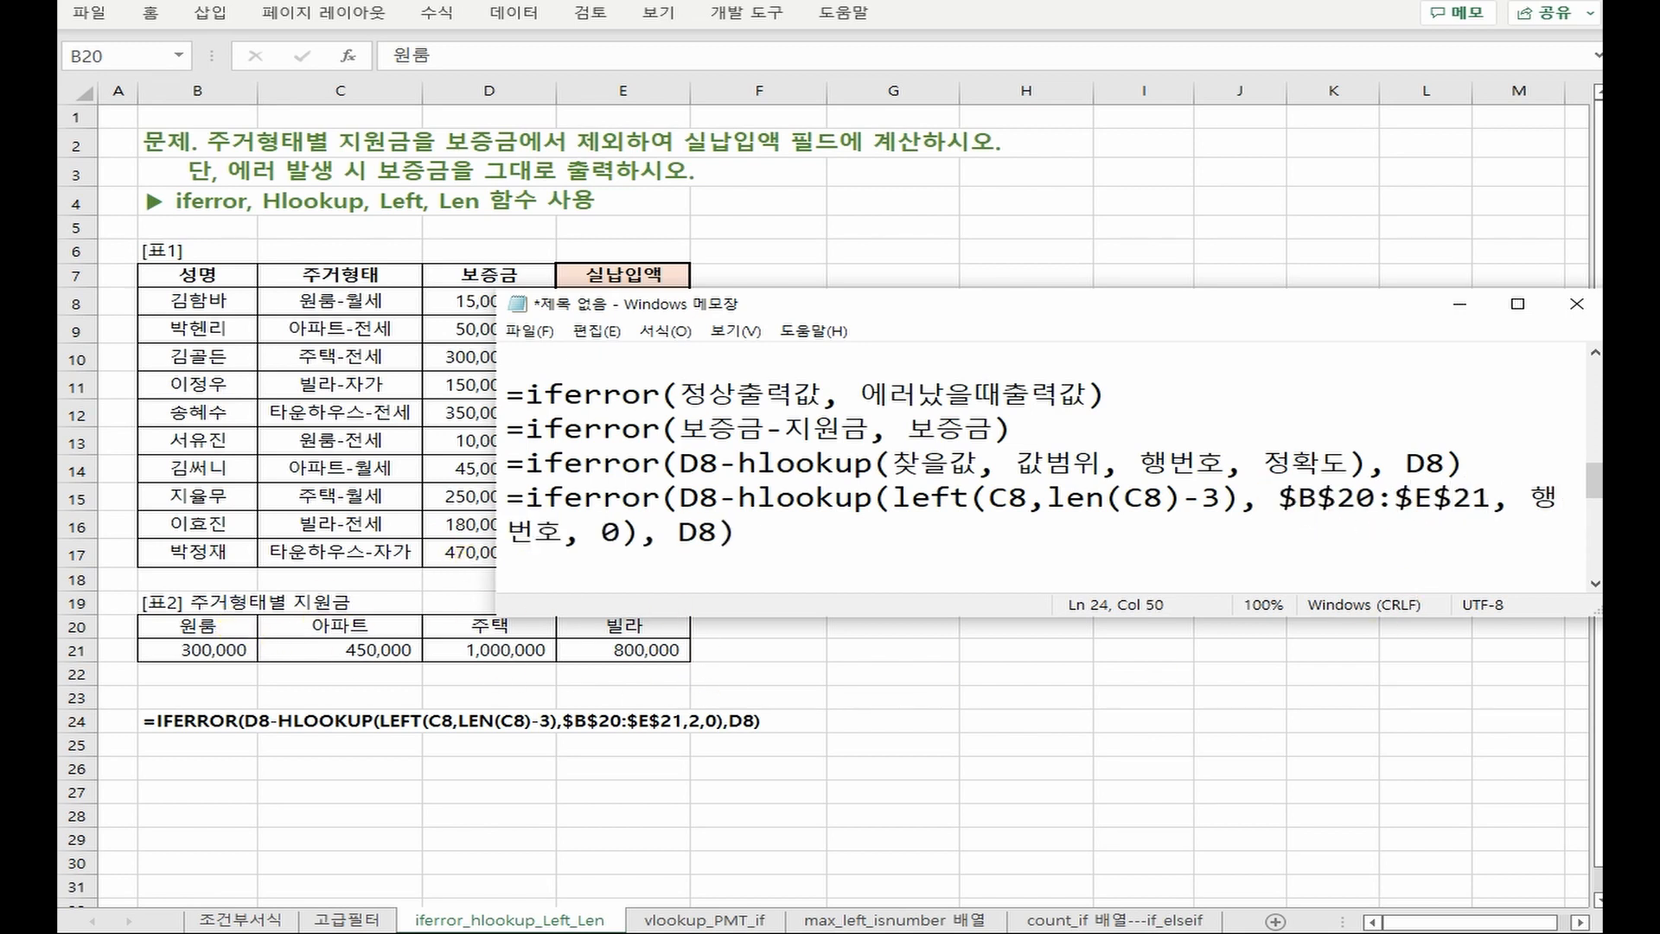
Replace 행번호 in the last draft line with 2 and widen the Notepad window so the formula fits on one line
key("Right")
key("Right")
key("Right")
key("Right")
key("Delete")
key("Delete")
key("Delete")
type("2")
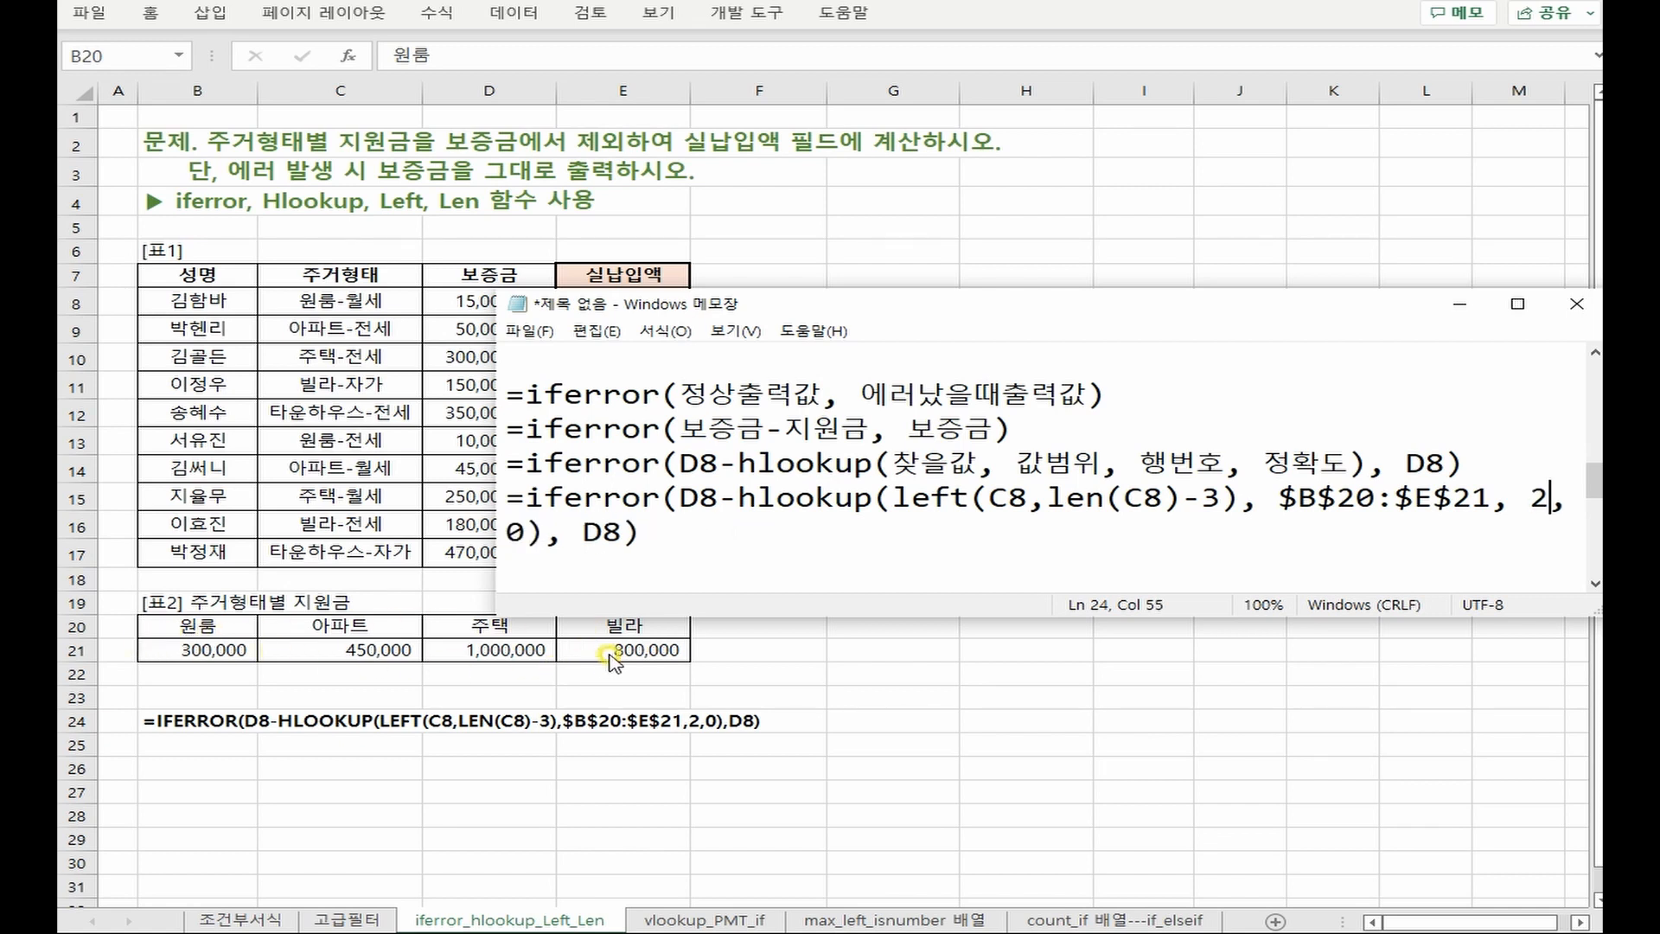
key("Right")
key("Right")
left_click_drag(497, 536, 223, 536)
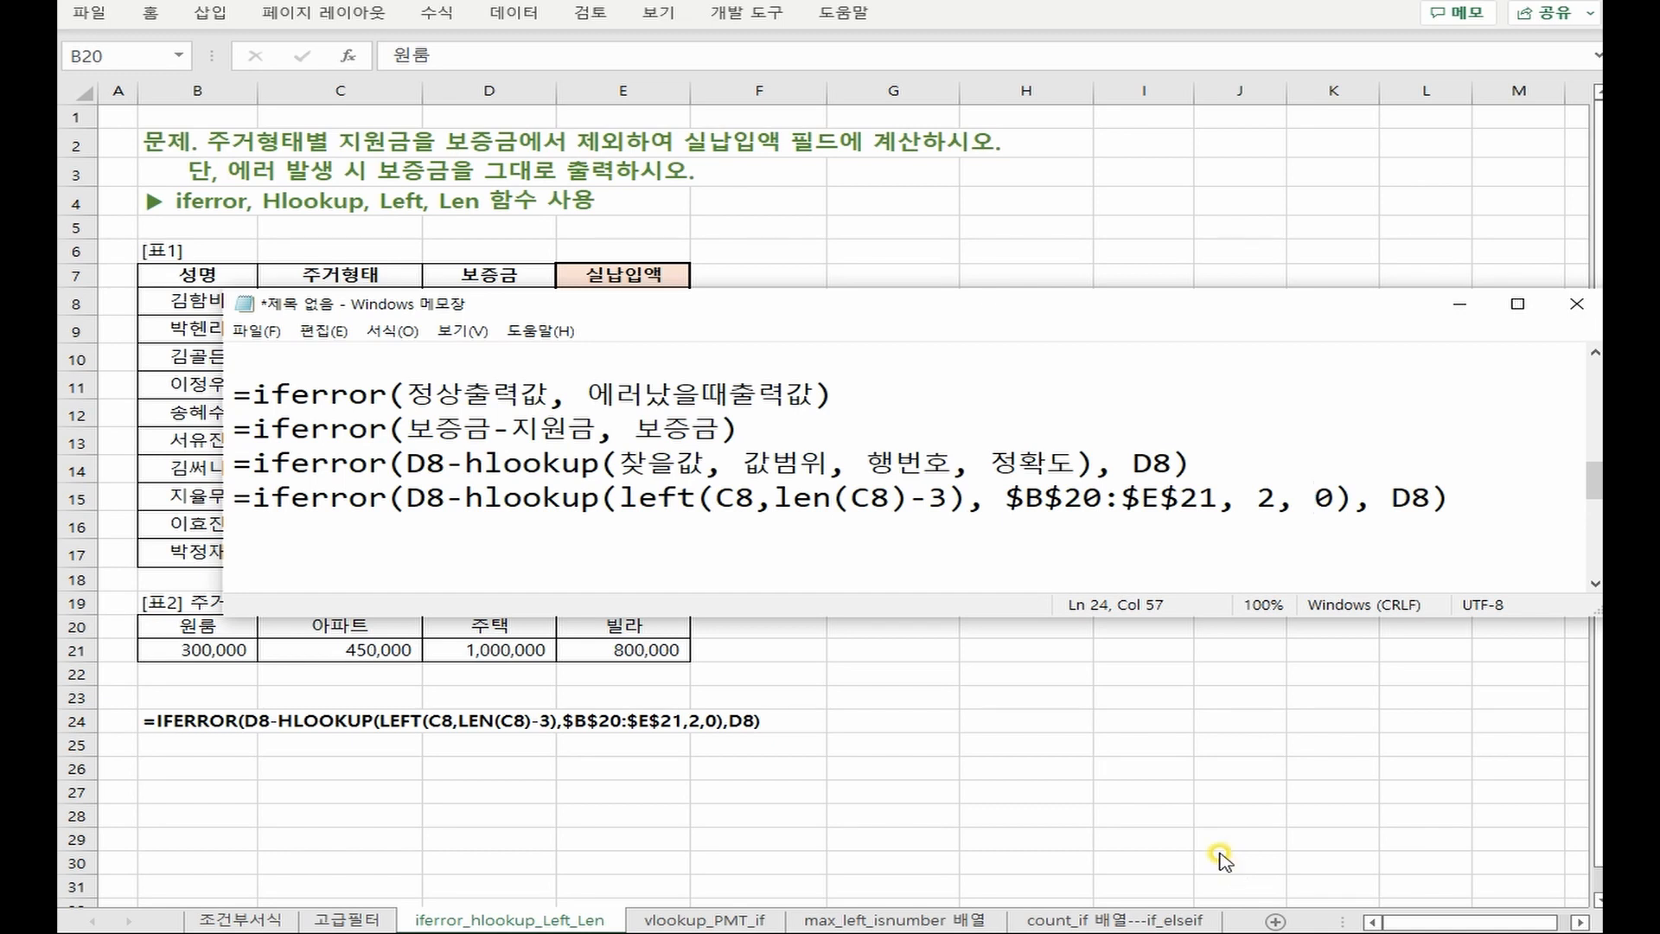
Switch to Excel and begin the formula =IFERROR(D8-HLOOKUP( in cell E8
left_click(761, 643)
left_click(621, 307)
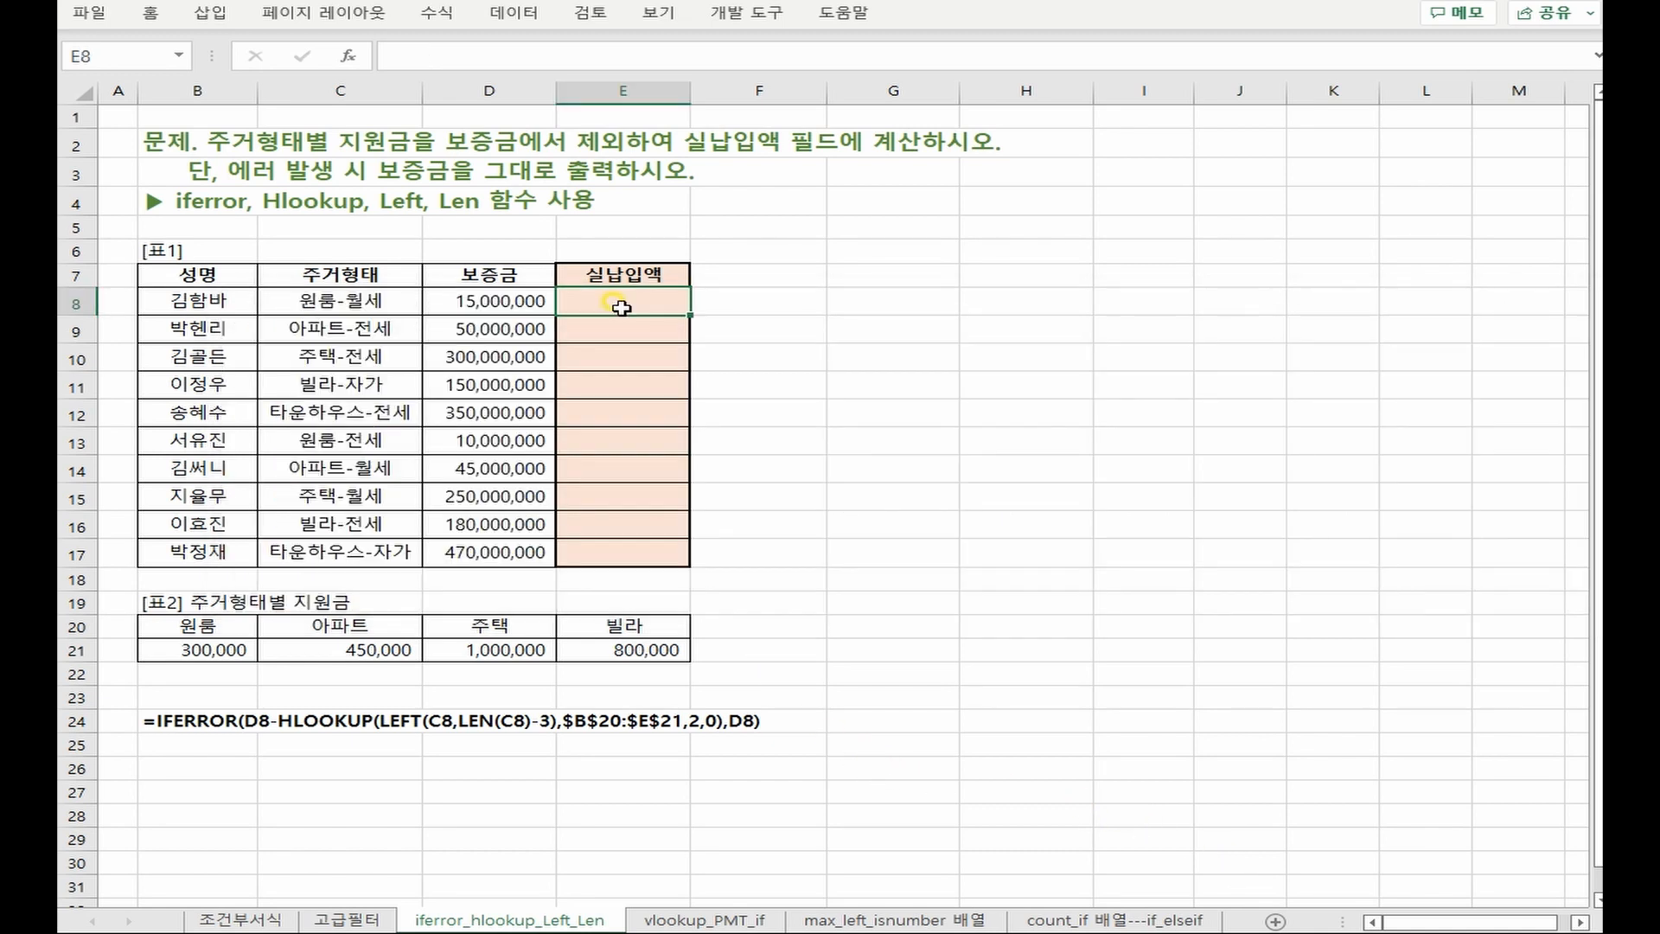
left_click(503, 55)
type("=IFERROR(")
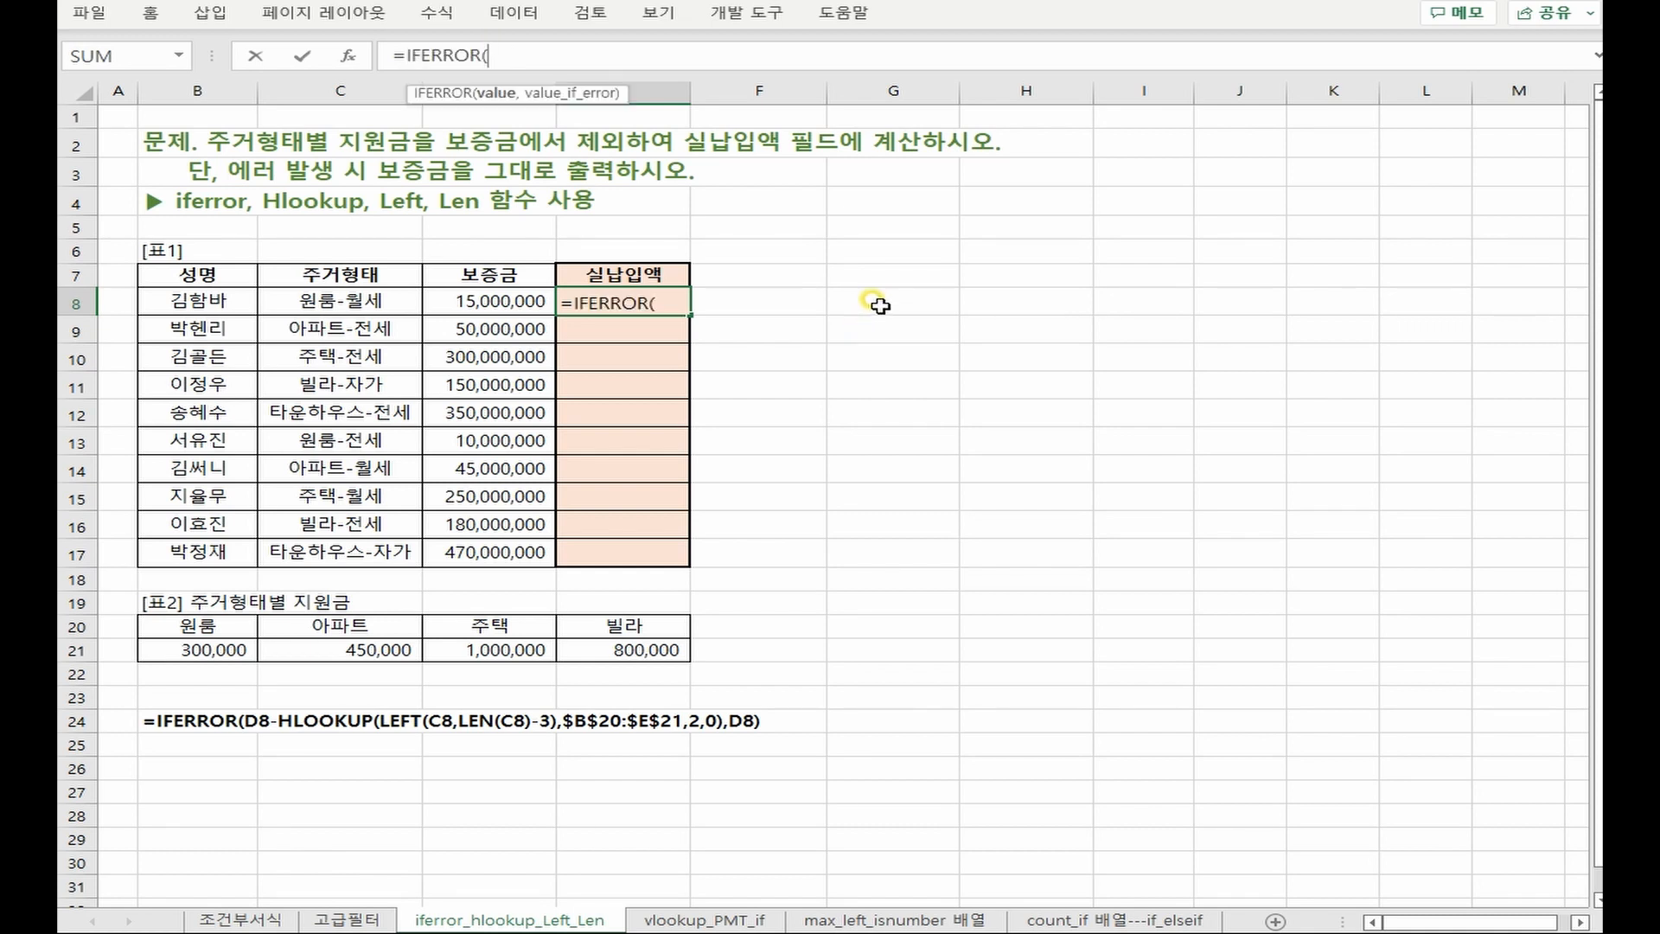
left_click(511, 298)
type("-")
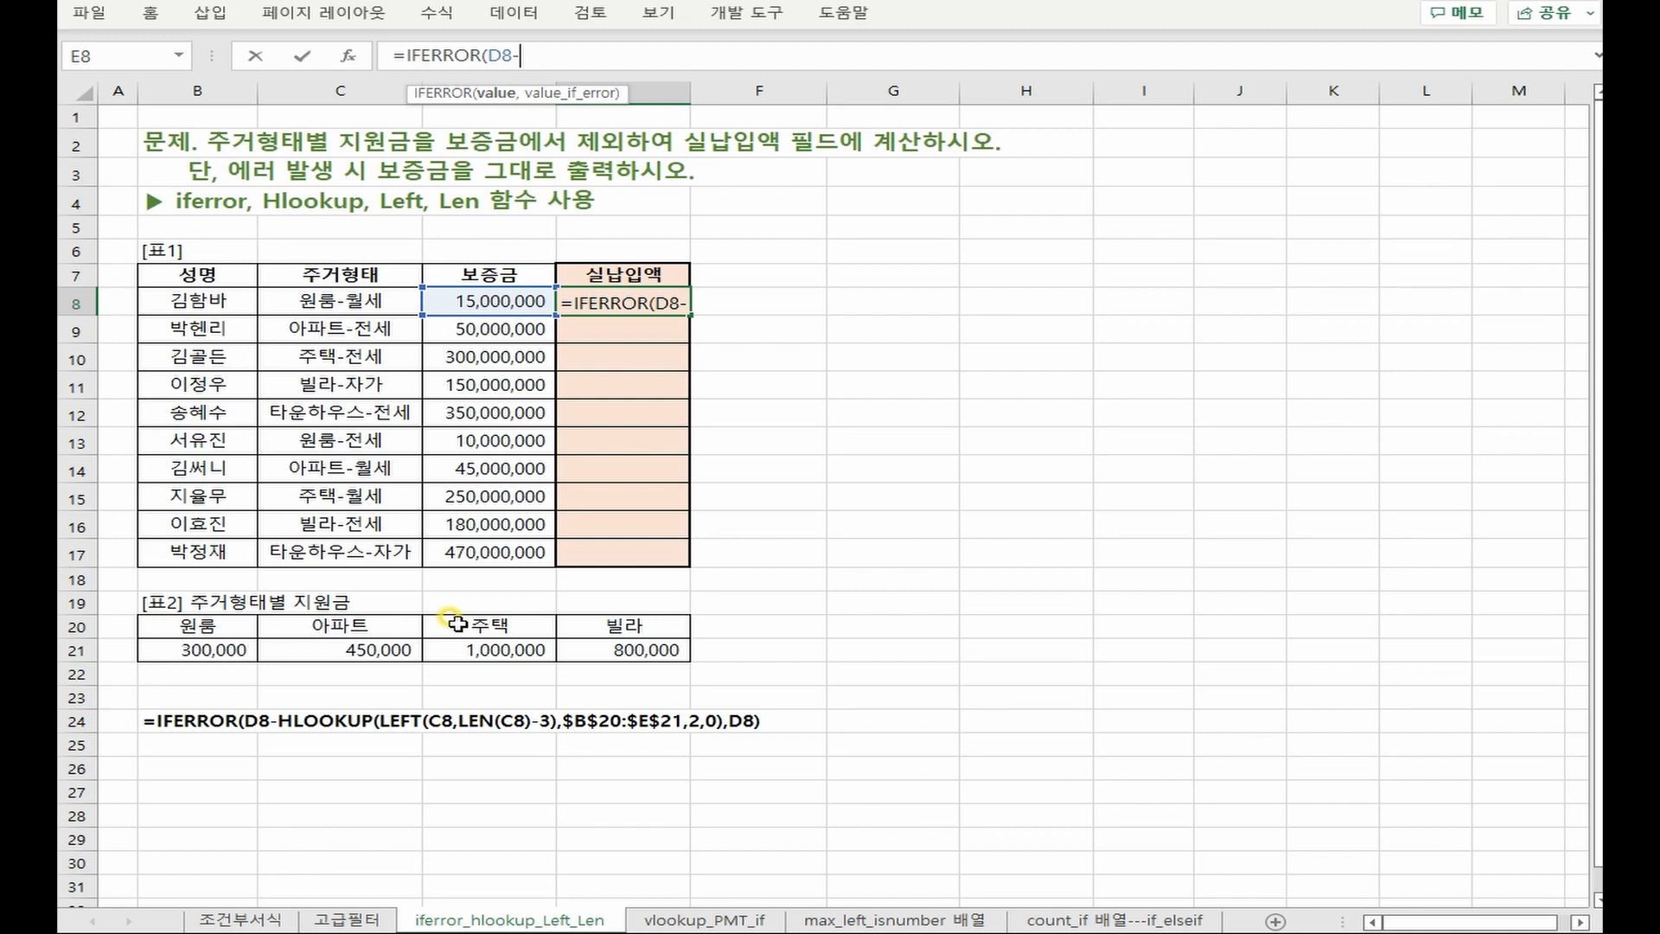
type("hlo")
key("Tab")
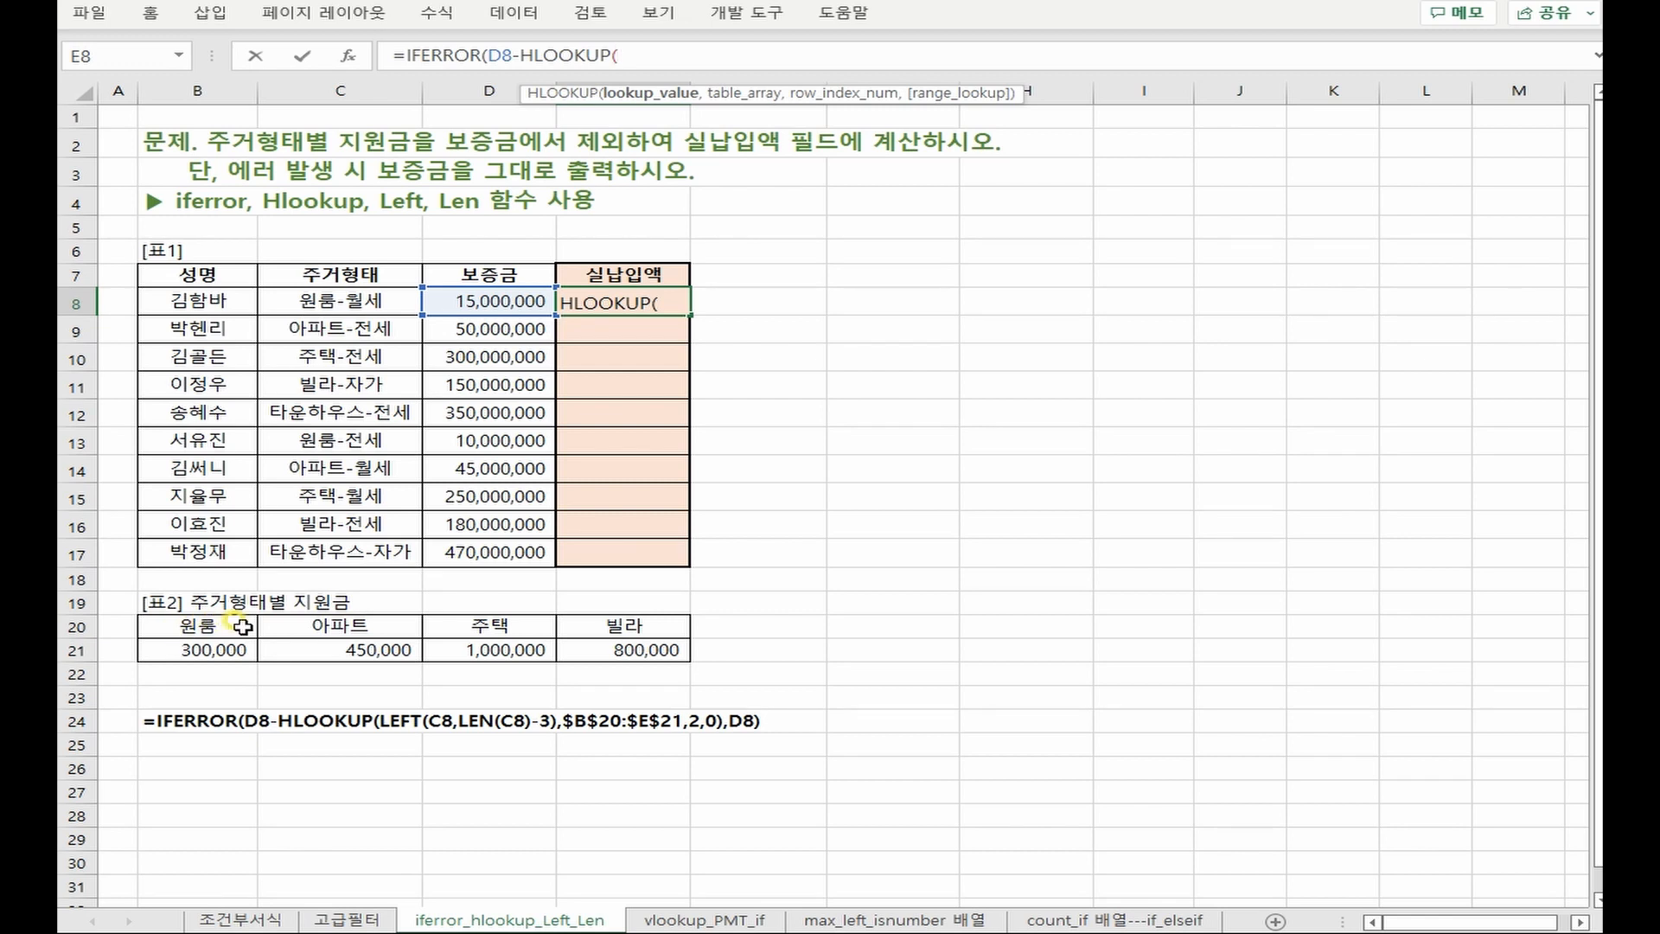
Add LEFT(C8,LEN(C8)-3) as the HLOOKUP lookup value in the E8 formula
type("LEFT(")
left_click(336, 301)
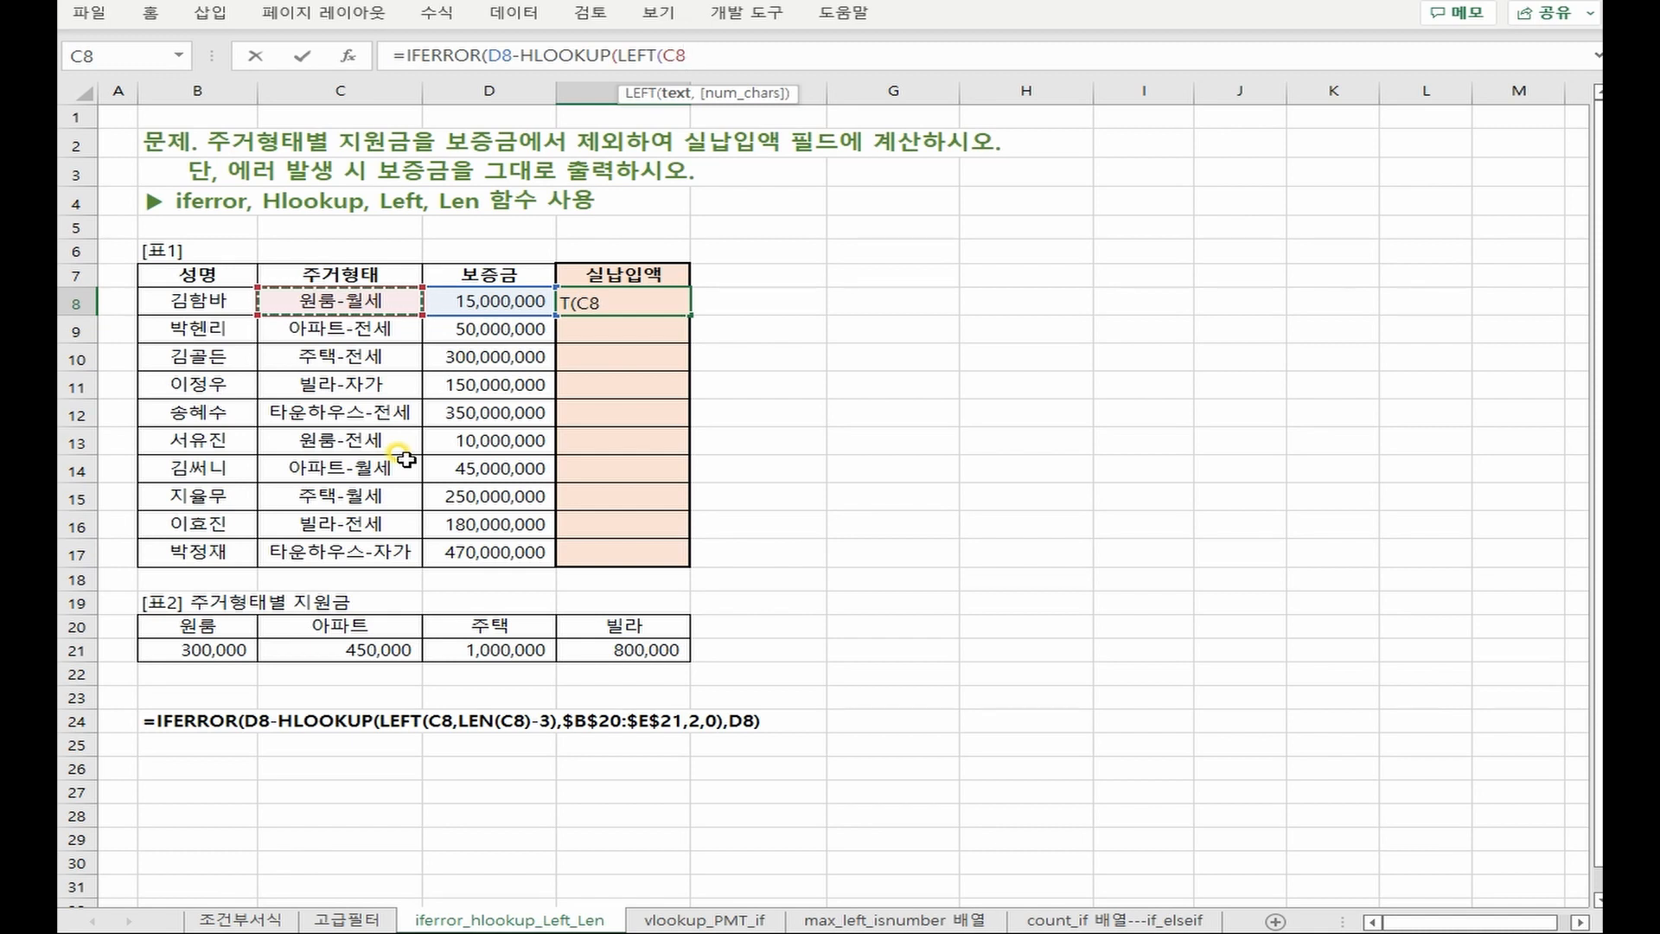
type(",")
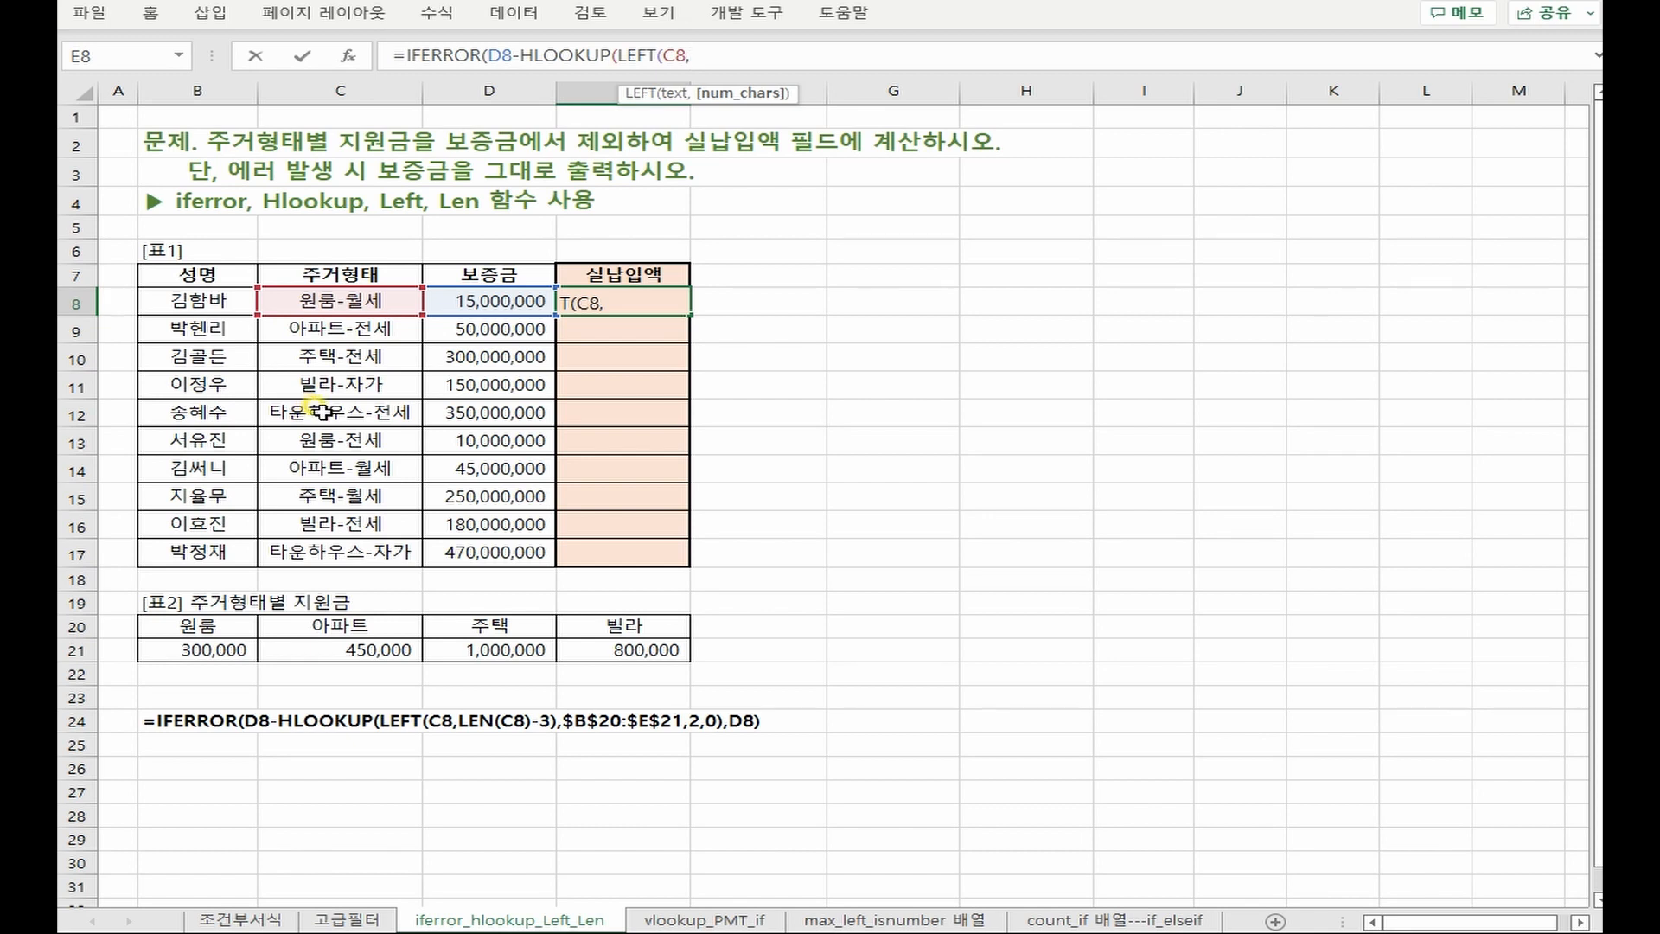
type("LEN(")
left_click(317, 299)
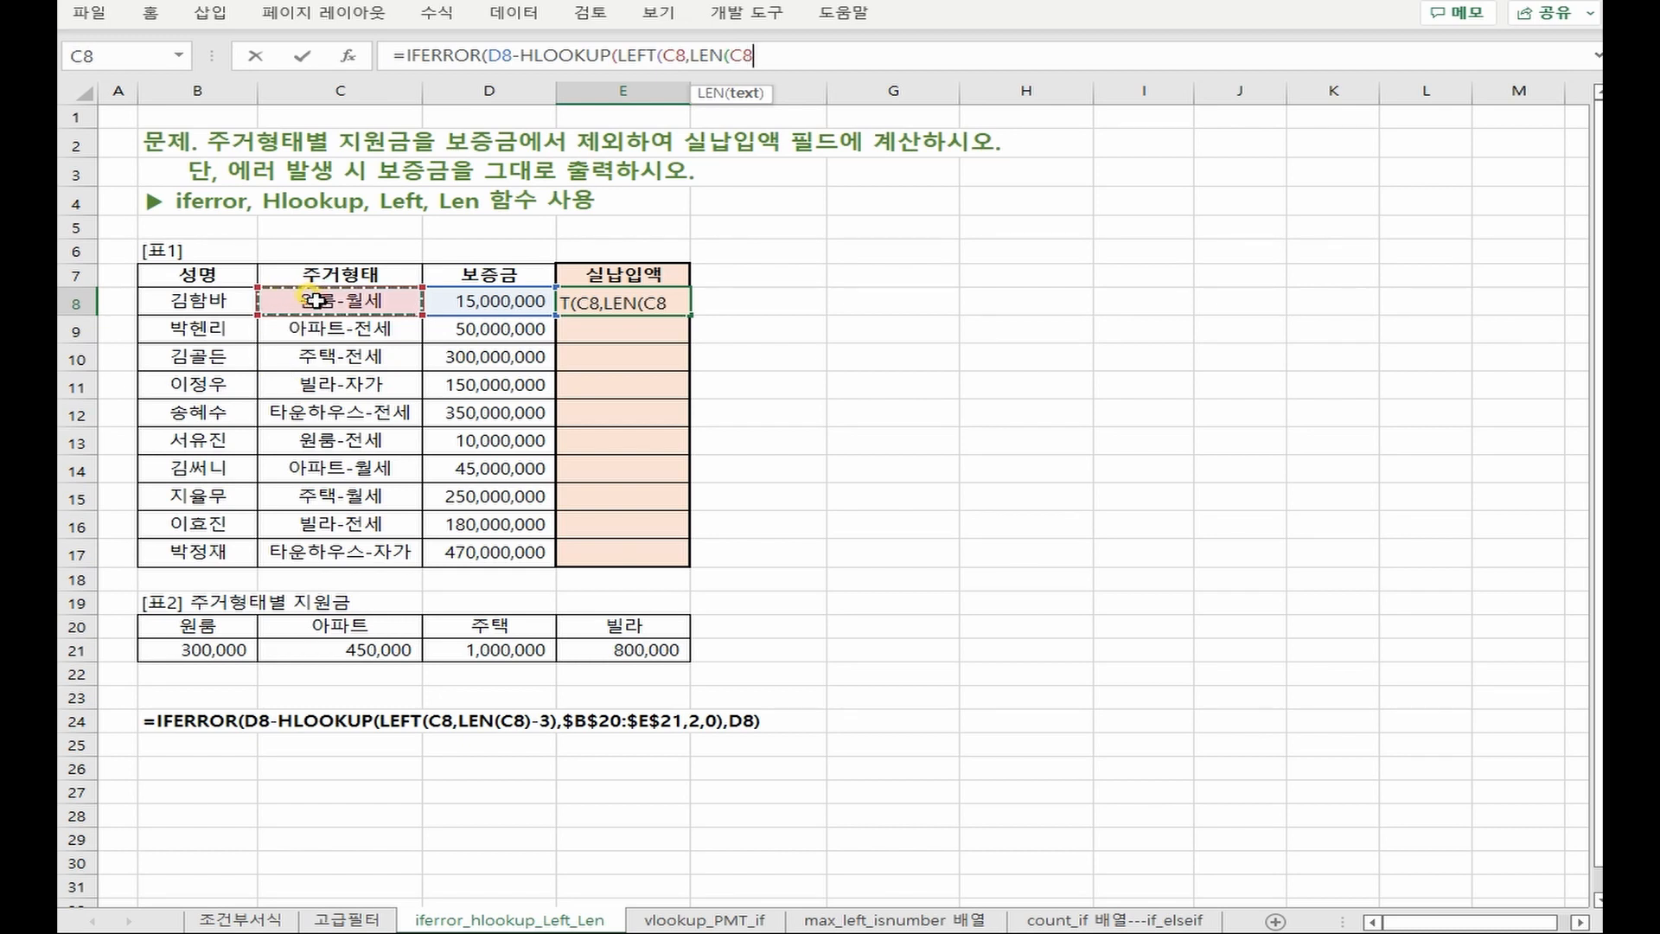
type(")")
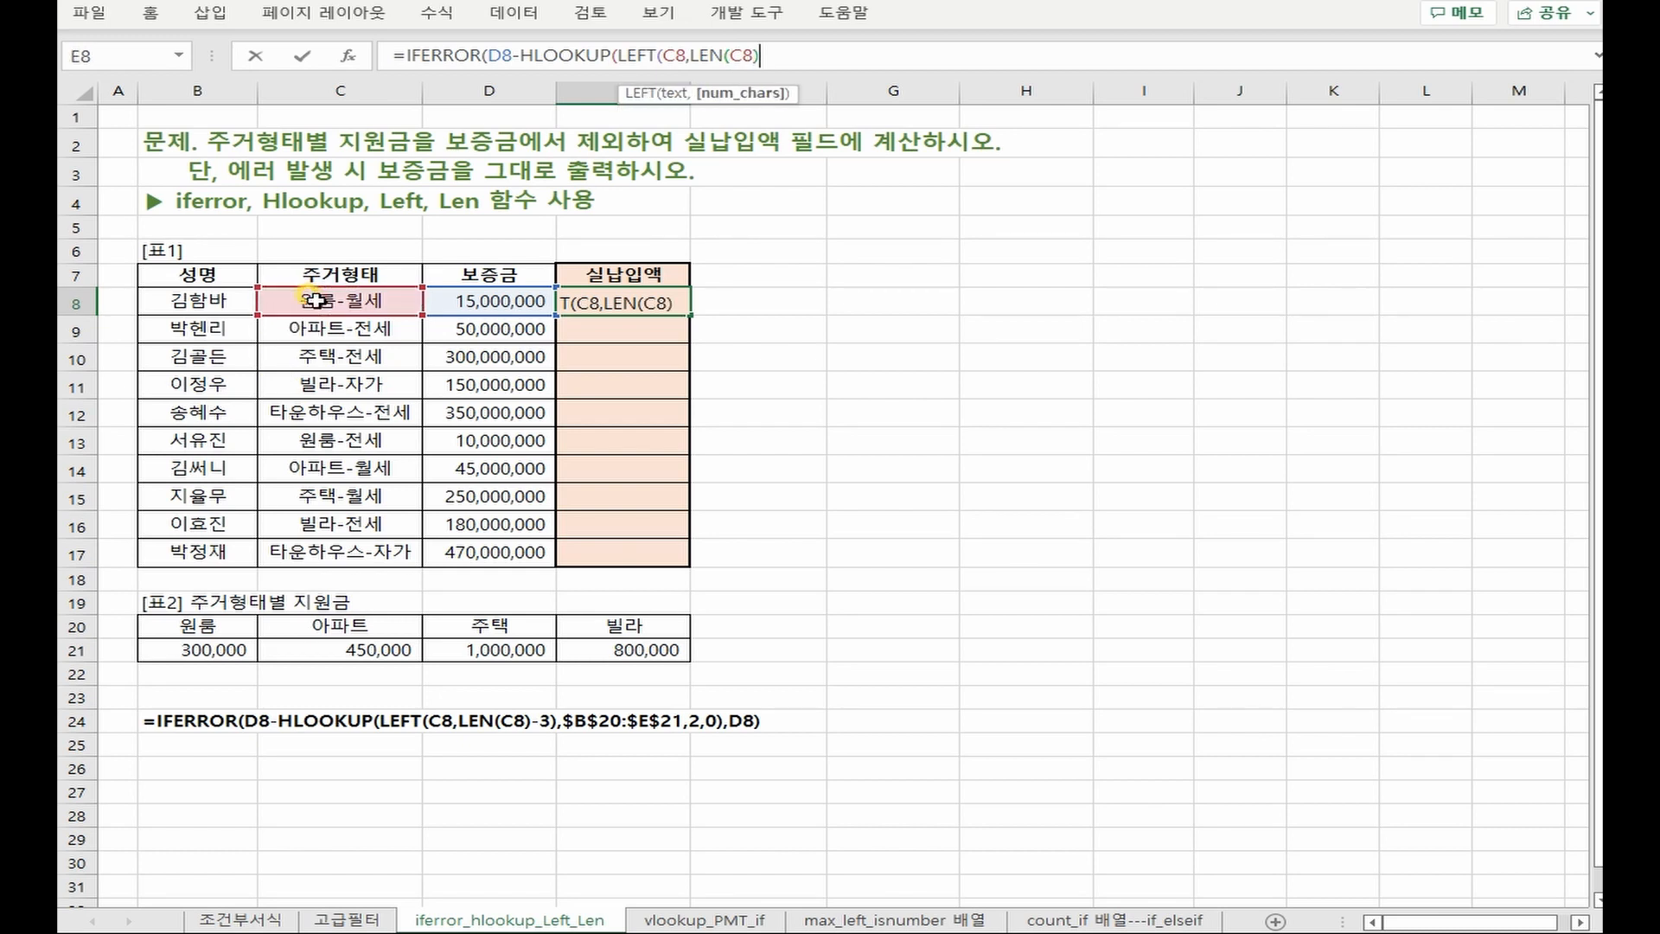
type("-3")
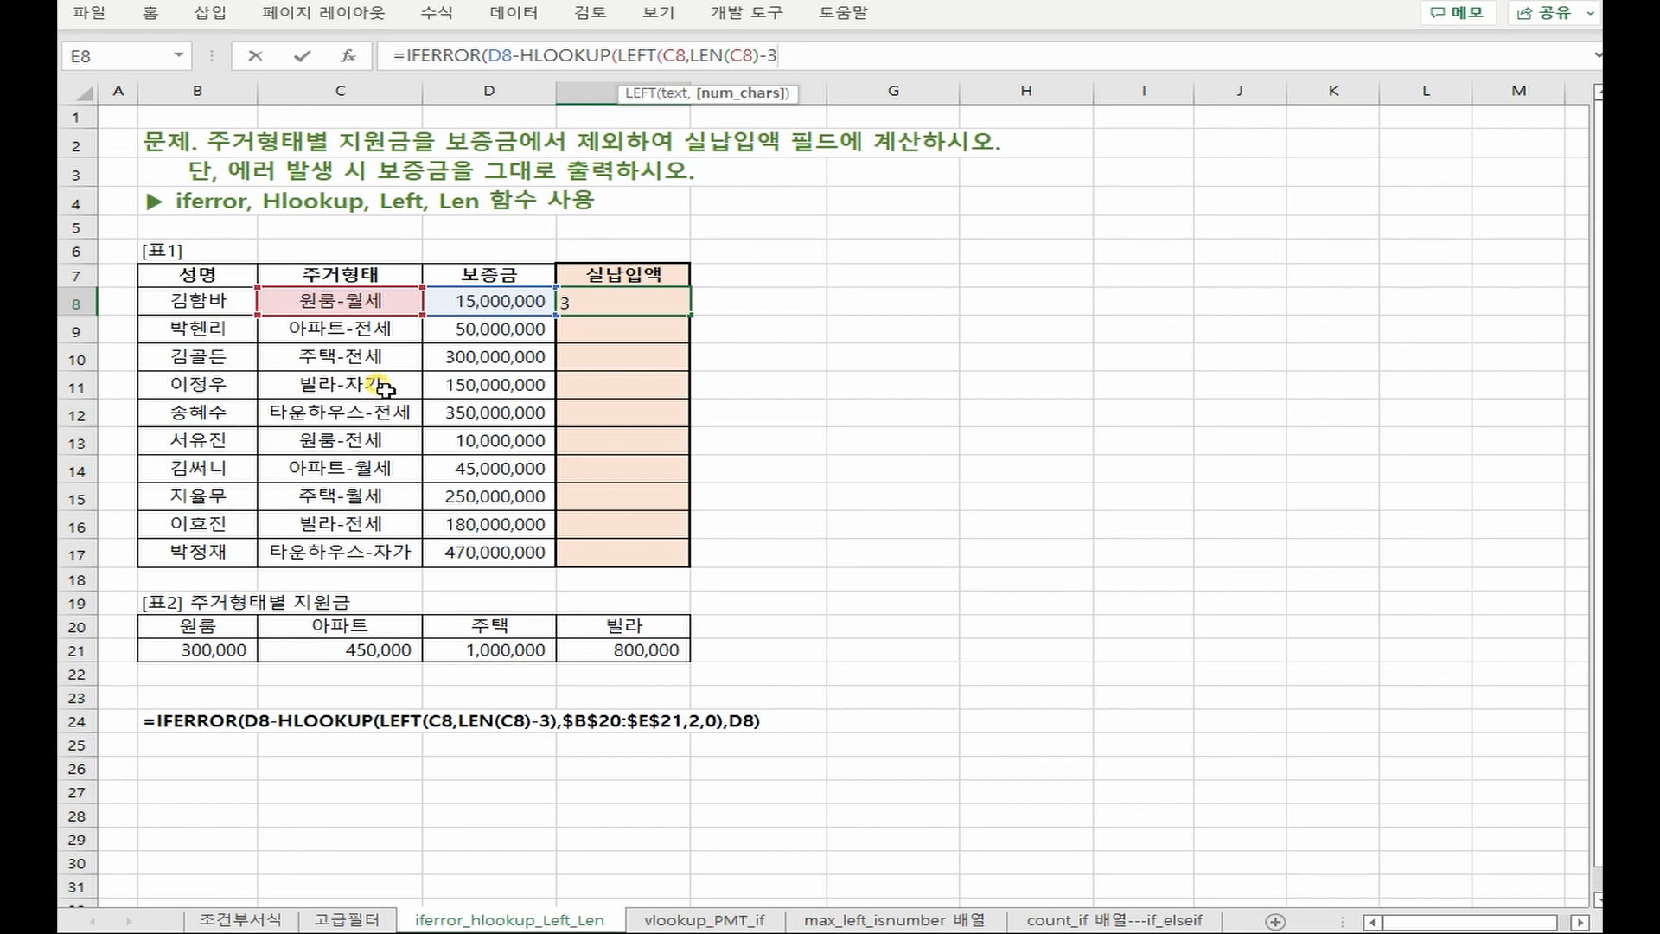
type(")")
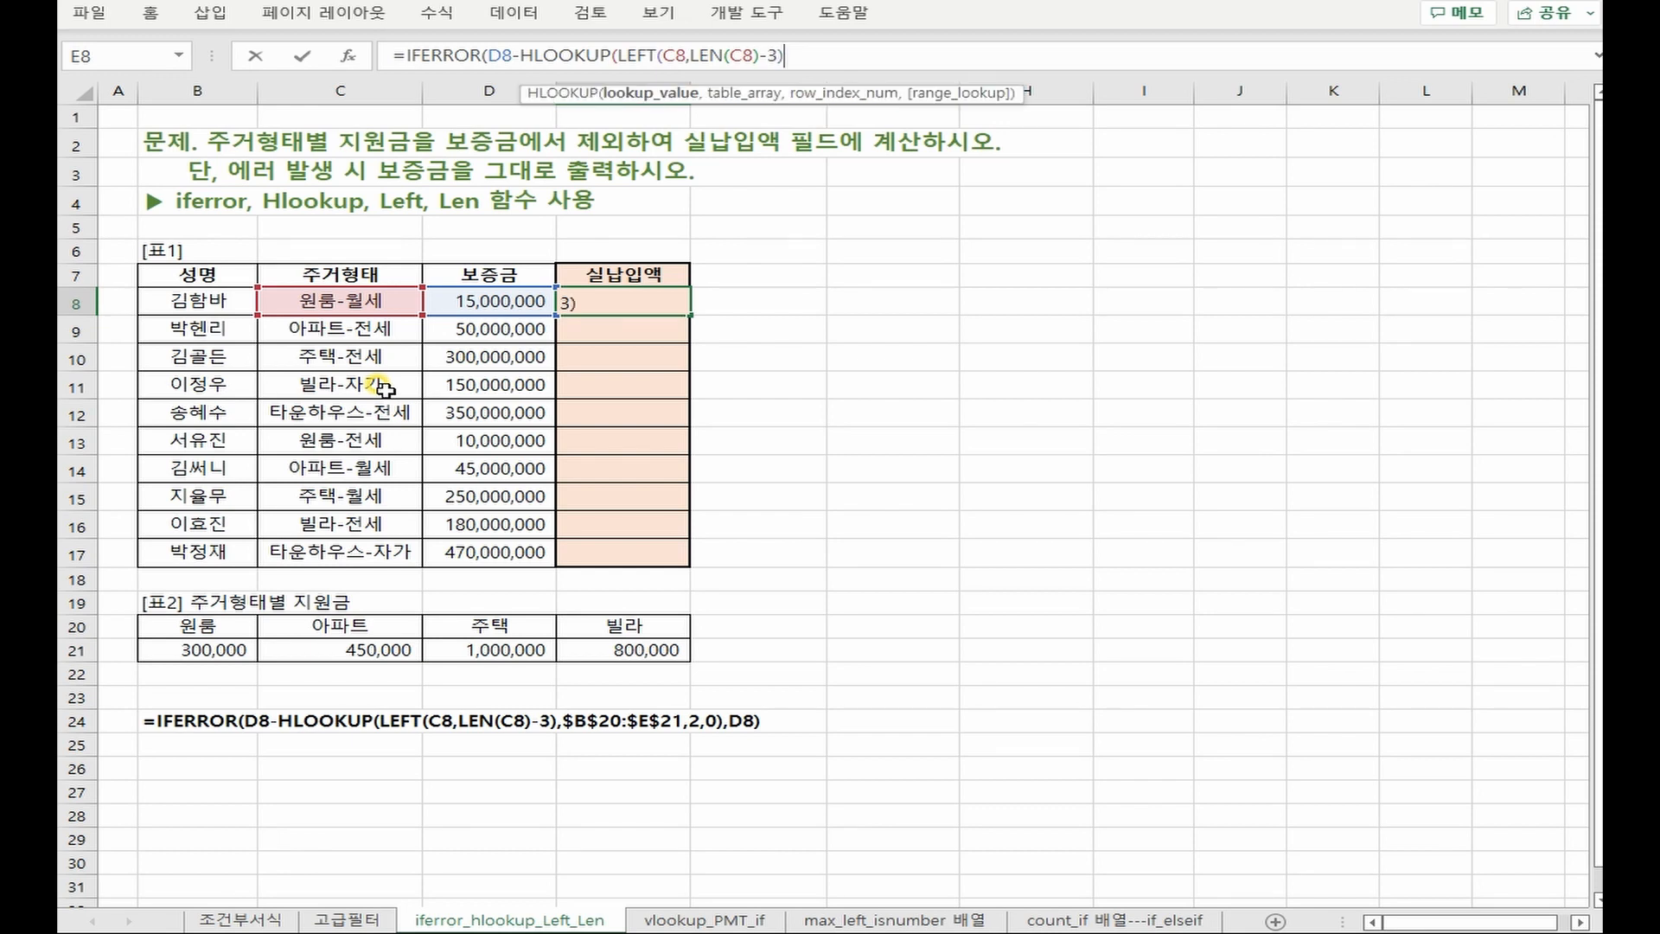
type(",")
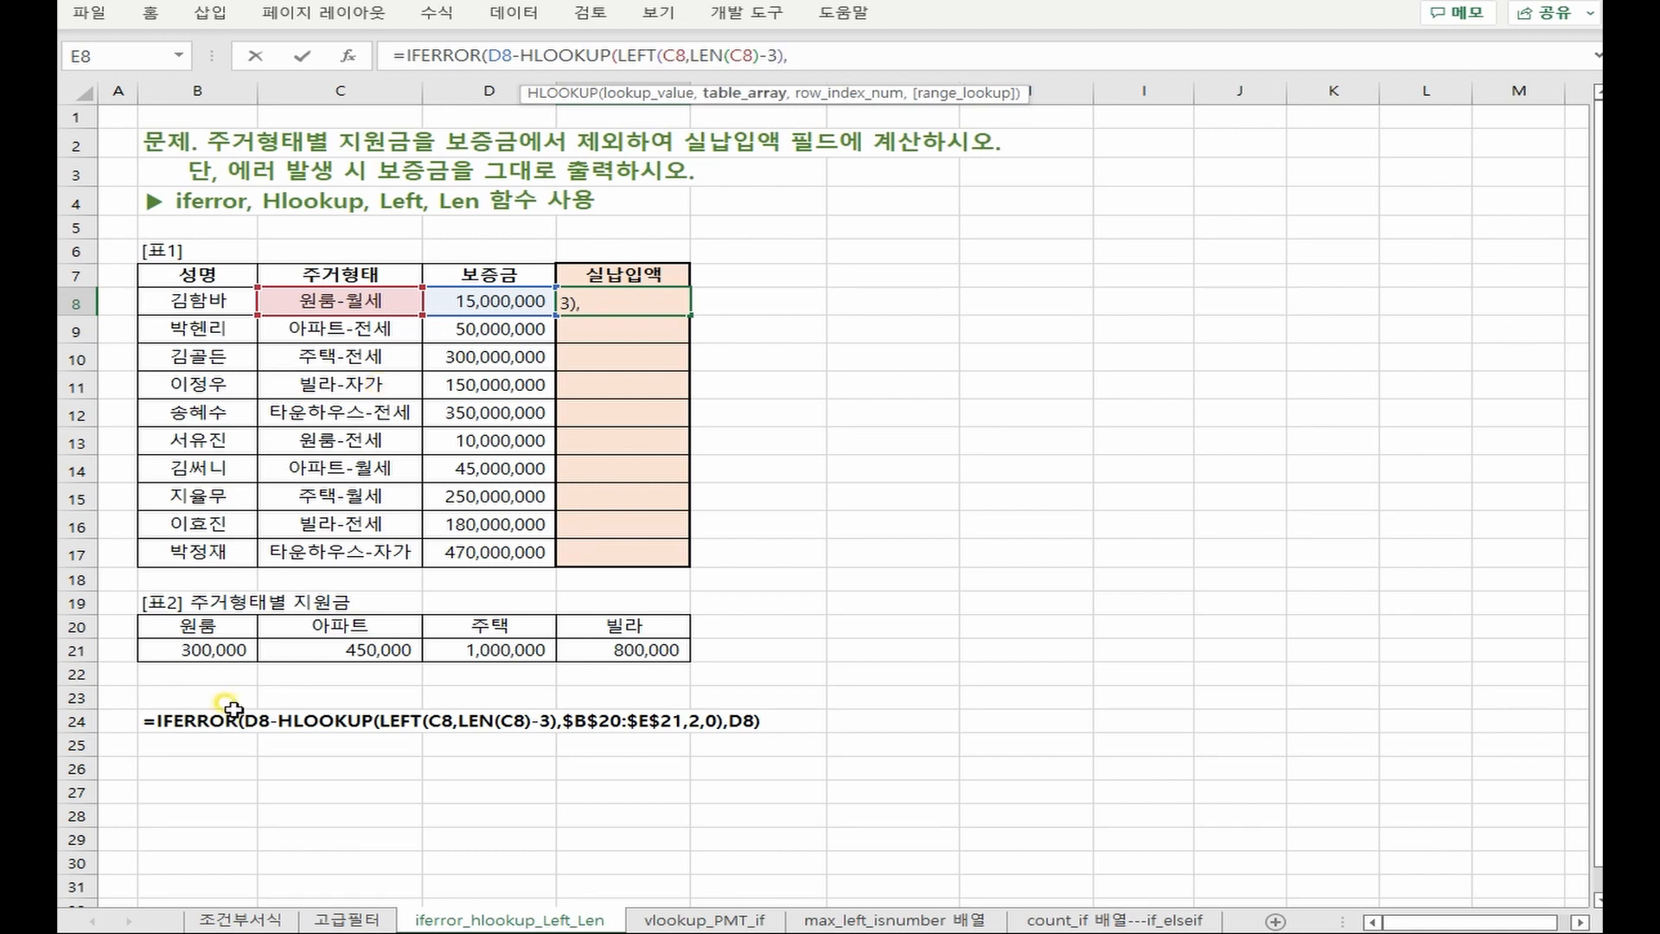
Complete the HLOOKUP in E8 with the absolute range $B$20:$E$21, row number 2 and exact match 0
left_click(201, 624)
left_click_drag(204, 623, 605, 644)
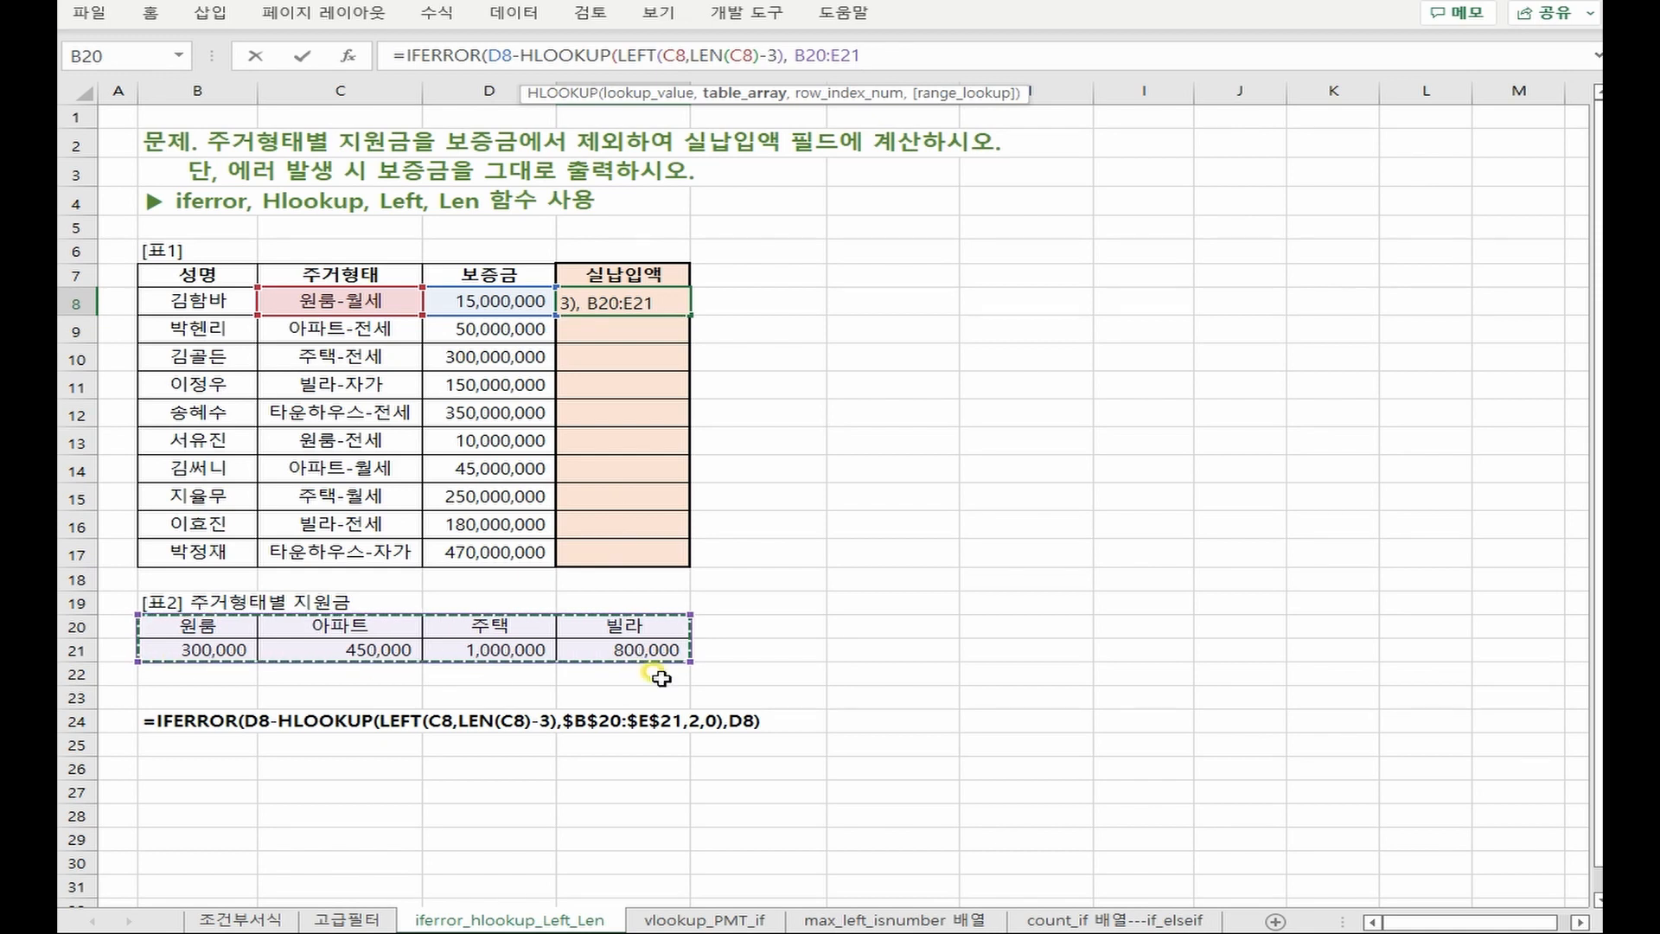
key("F4")
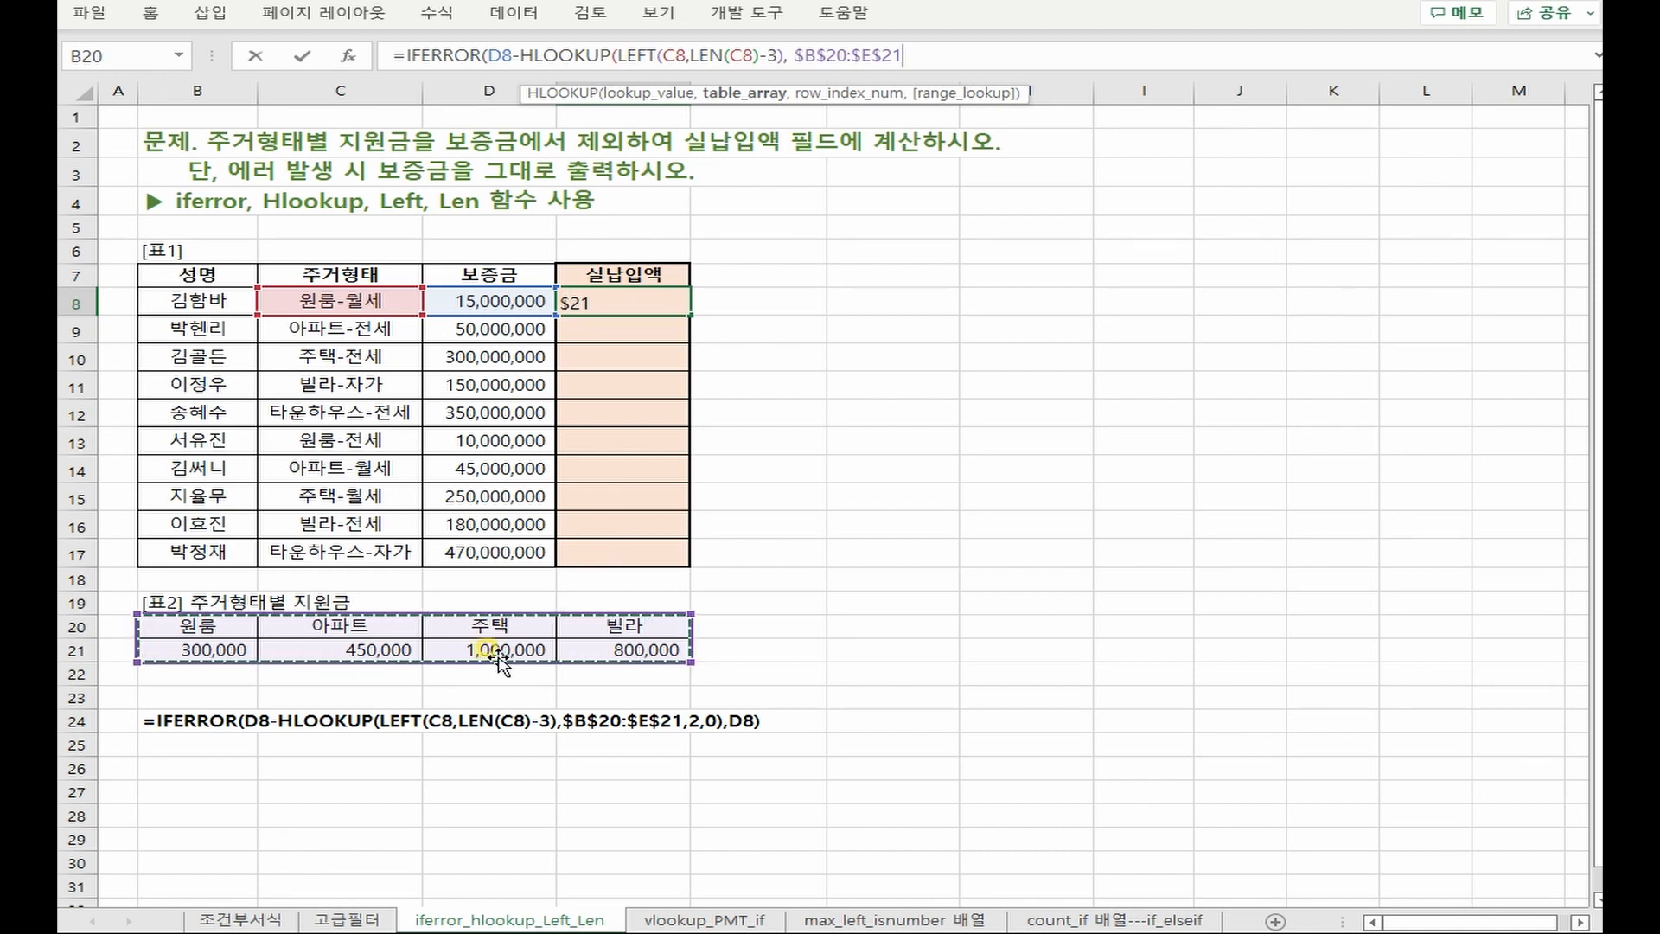
type(", ")
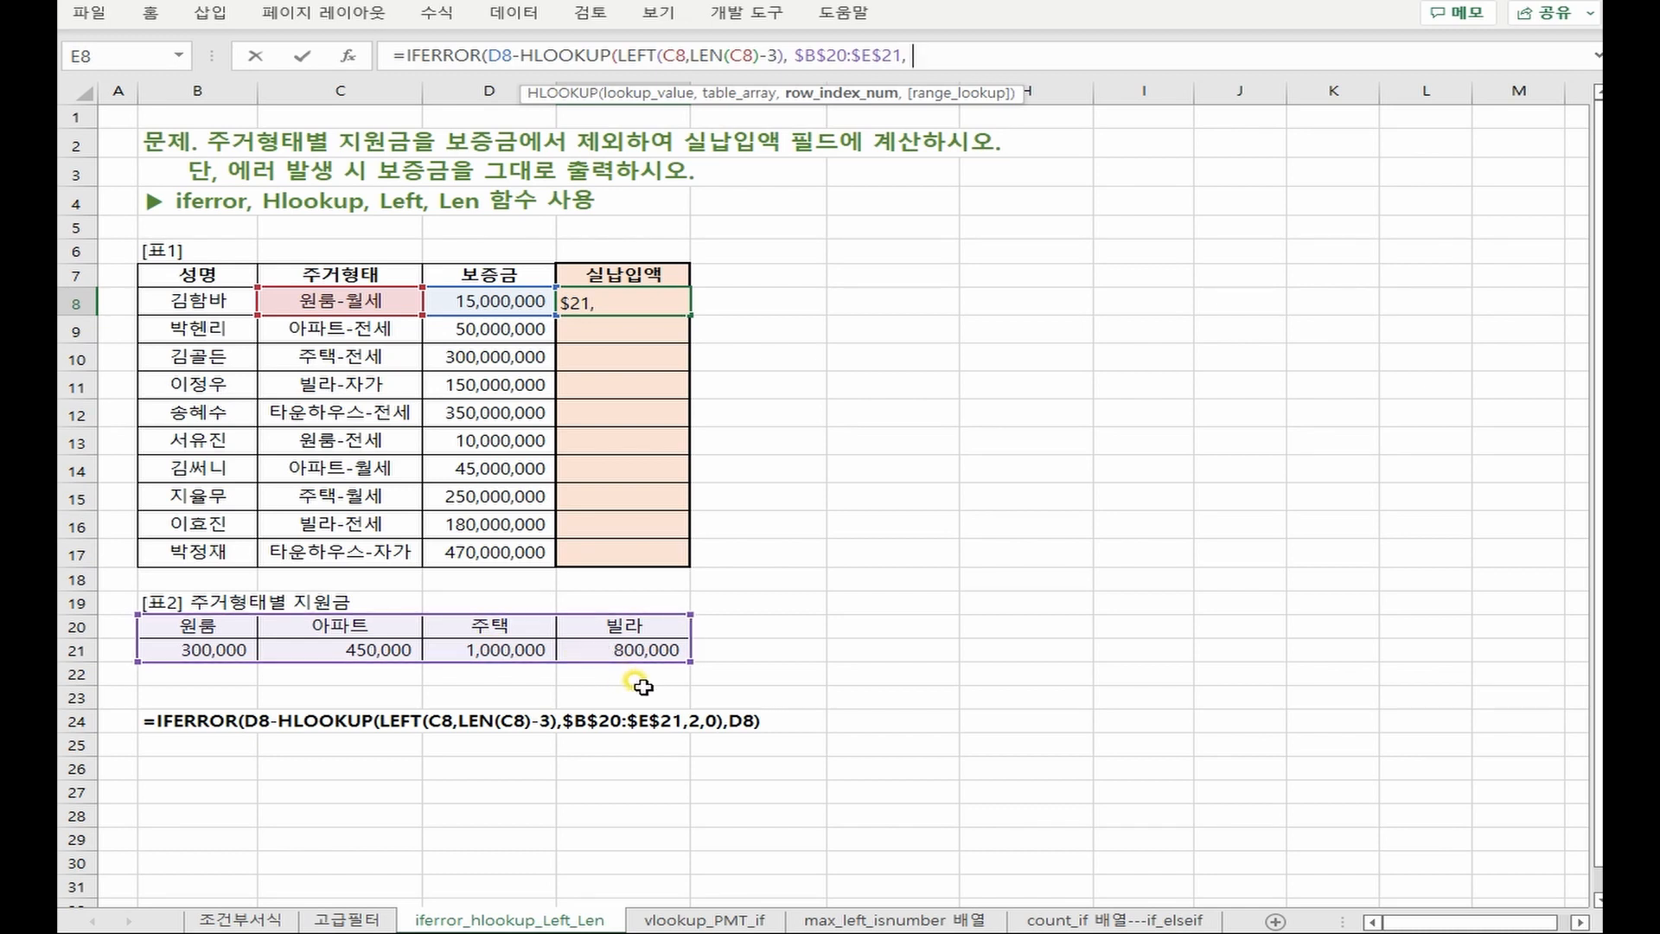
type("2,")
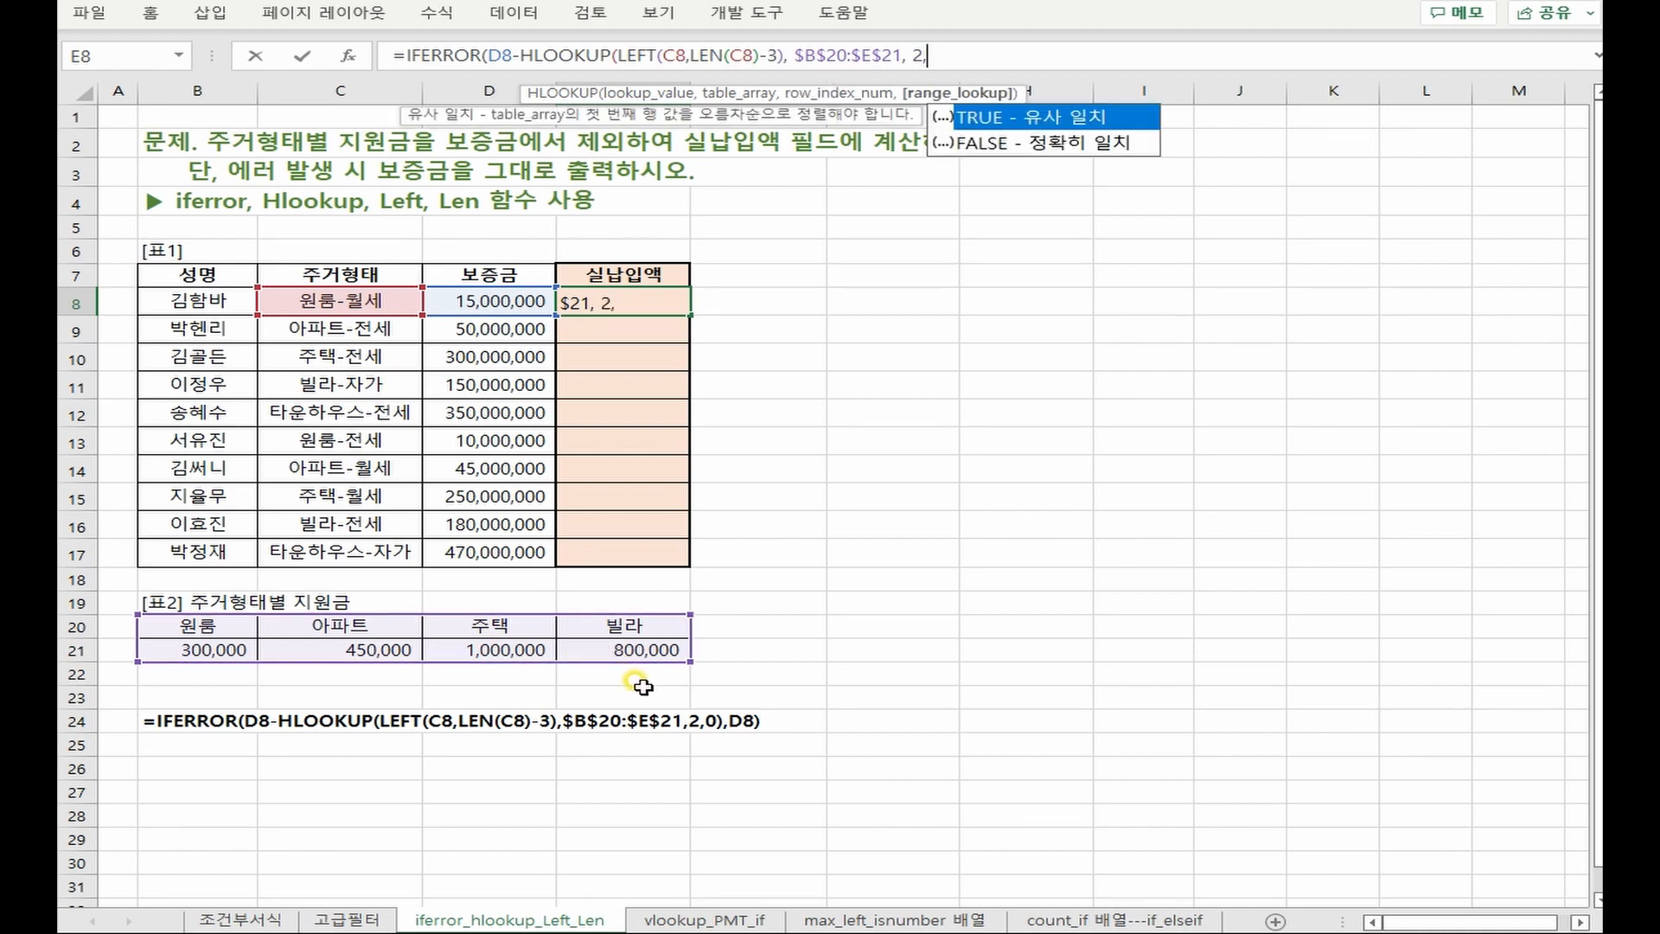
type("0)")
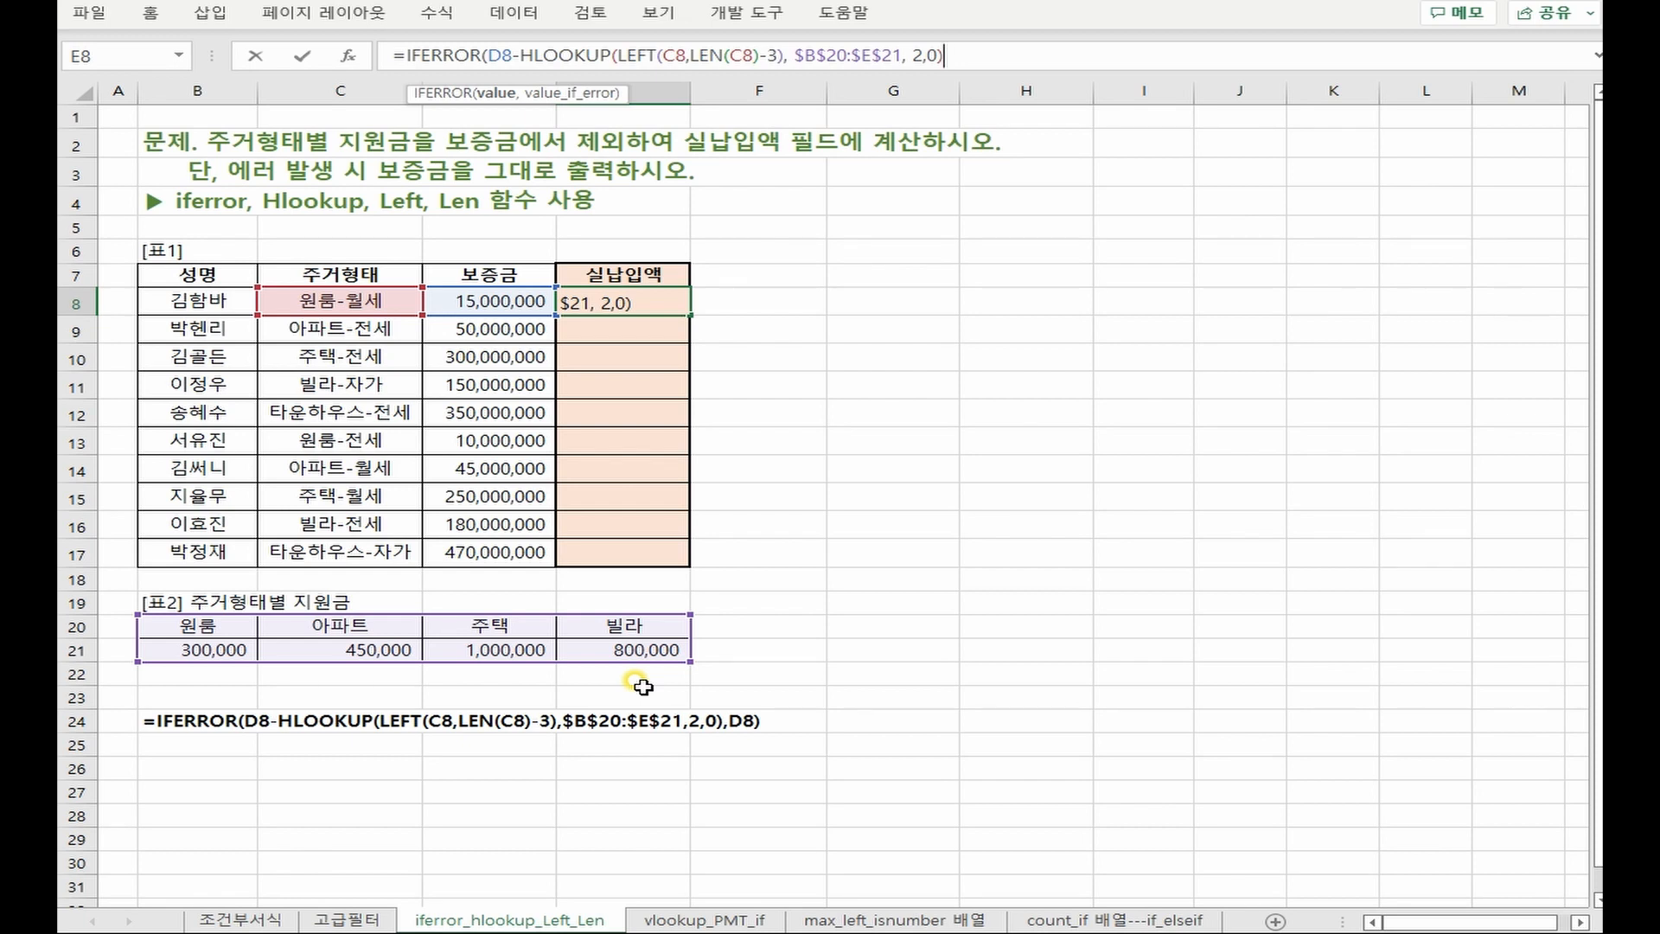
Finish the E8 formula with D8 as the error value and fill it down to E17
type(",")
left_click(471, 313)
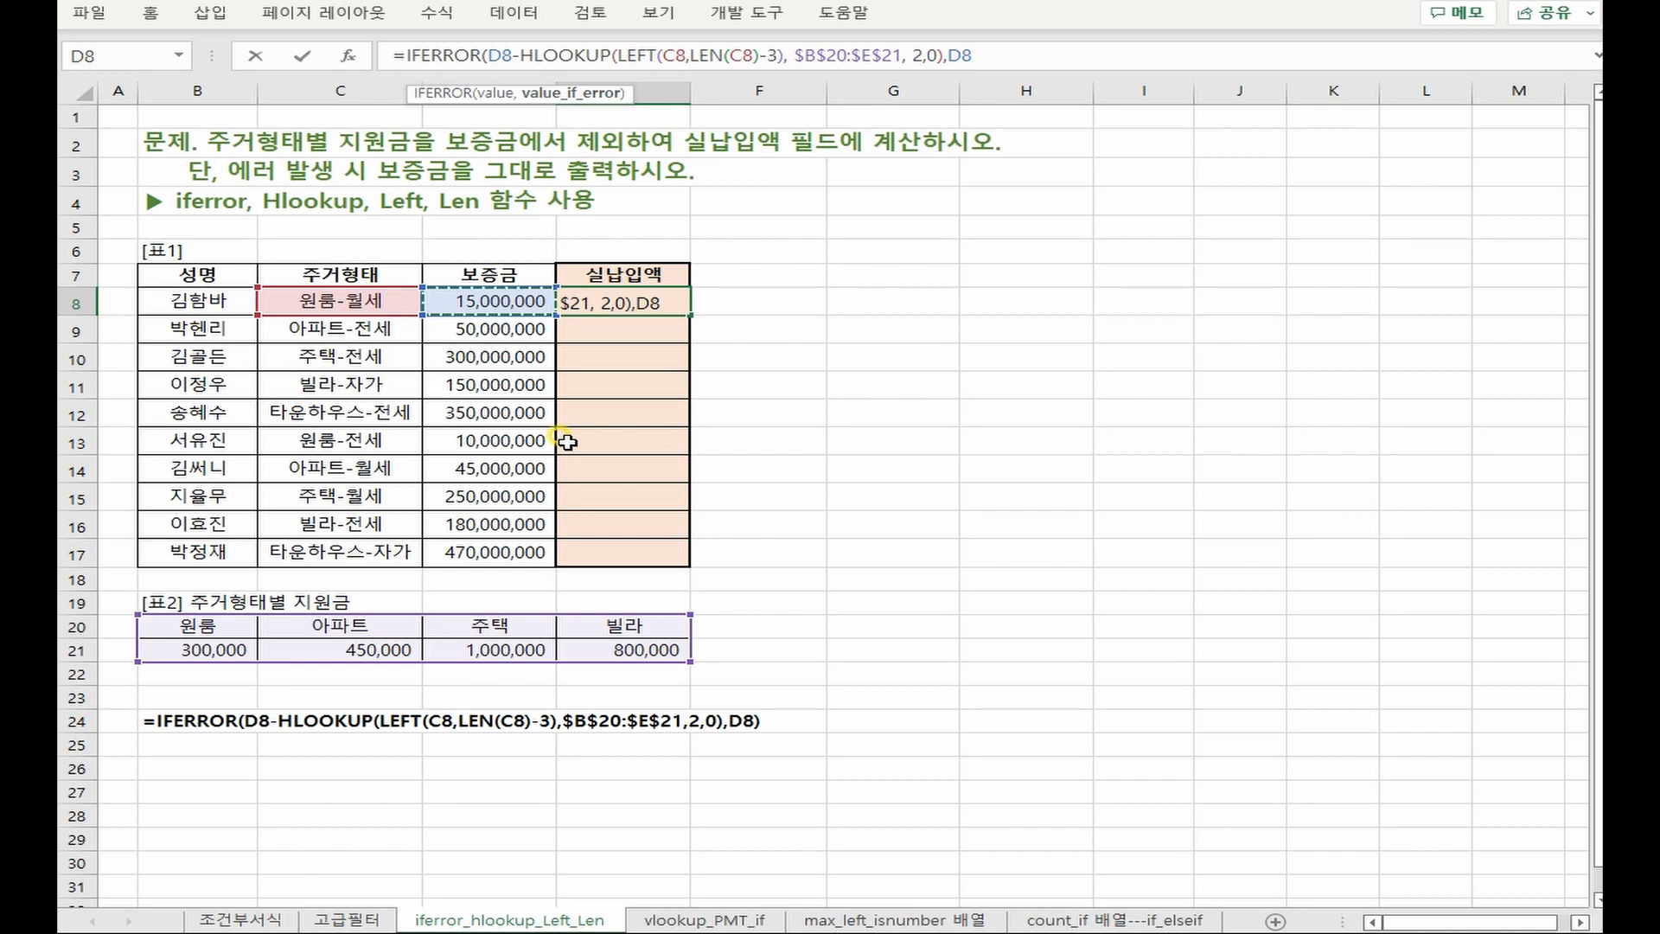
key("ctrl+Return")
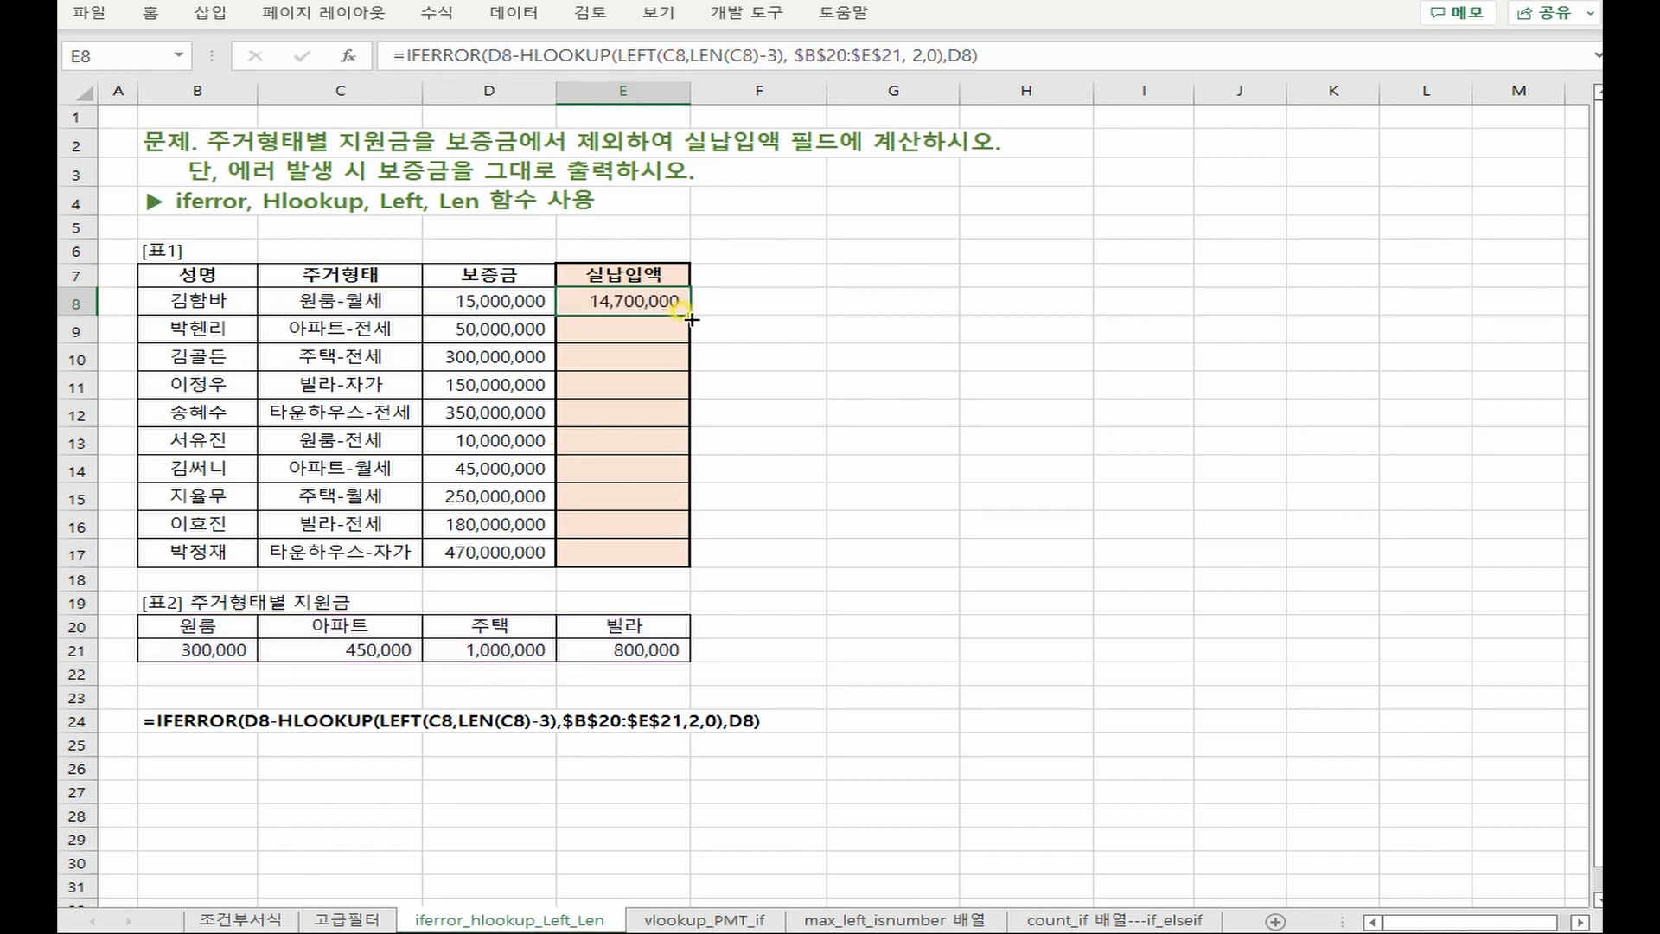
double_click(691, 320)
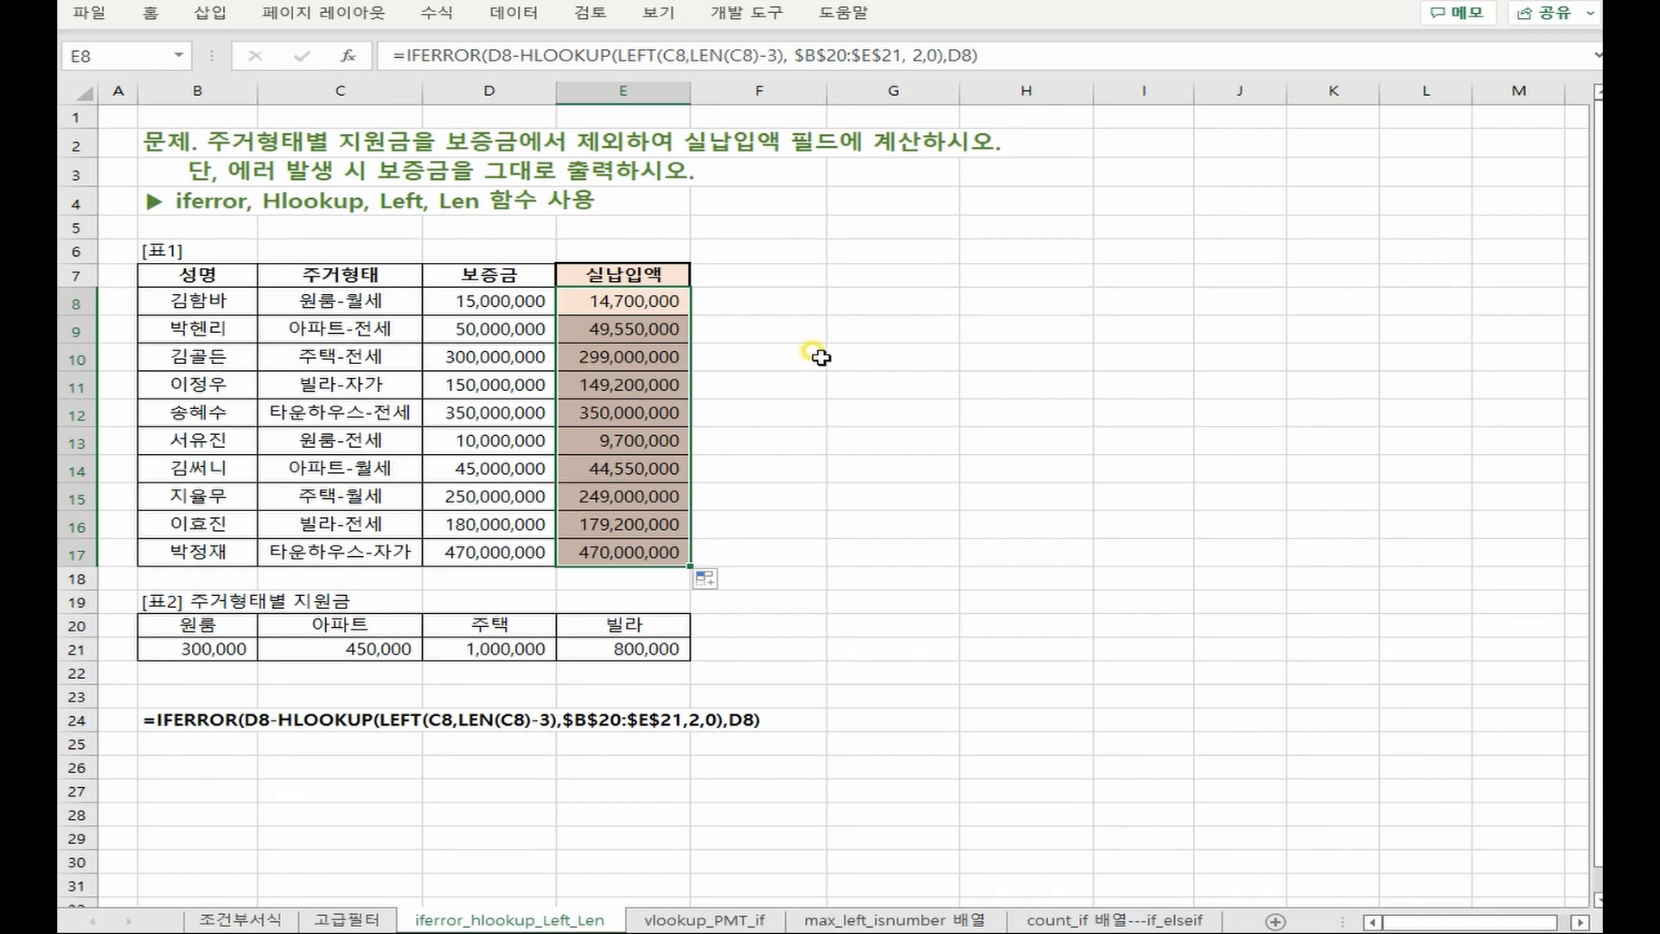
Change the auto-fill option of the filled 실납입액 column to fill without formatting (서식 없이 채우기)
left_click(977, 404)
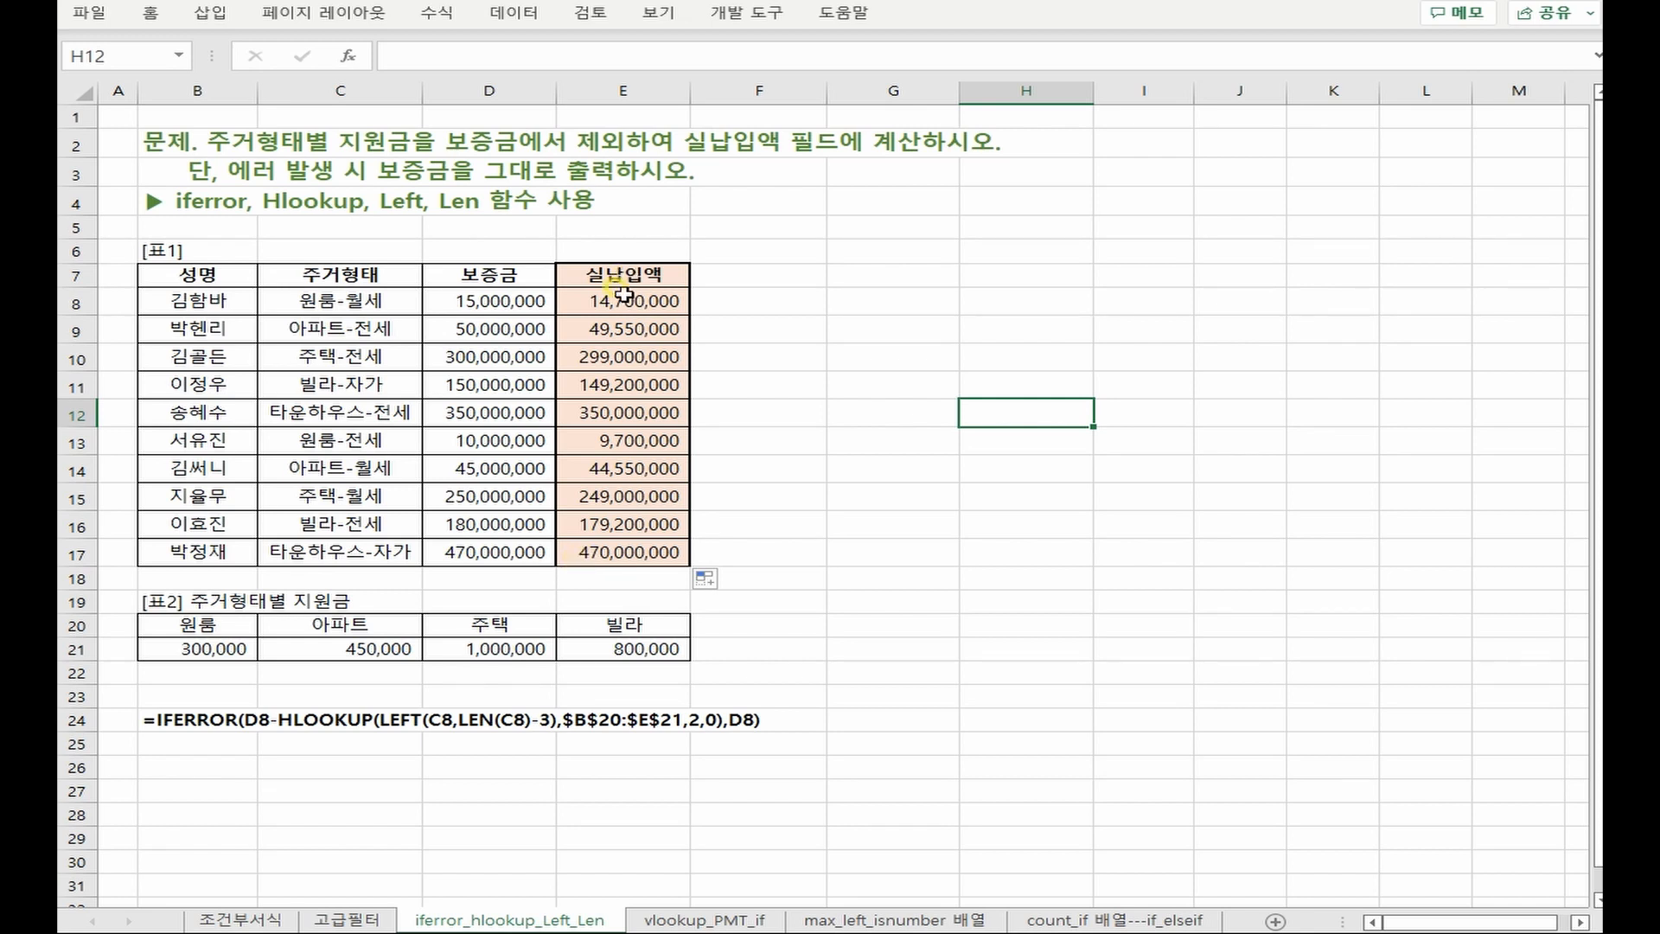
left_click(711, 584)
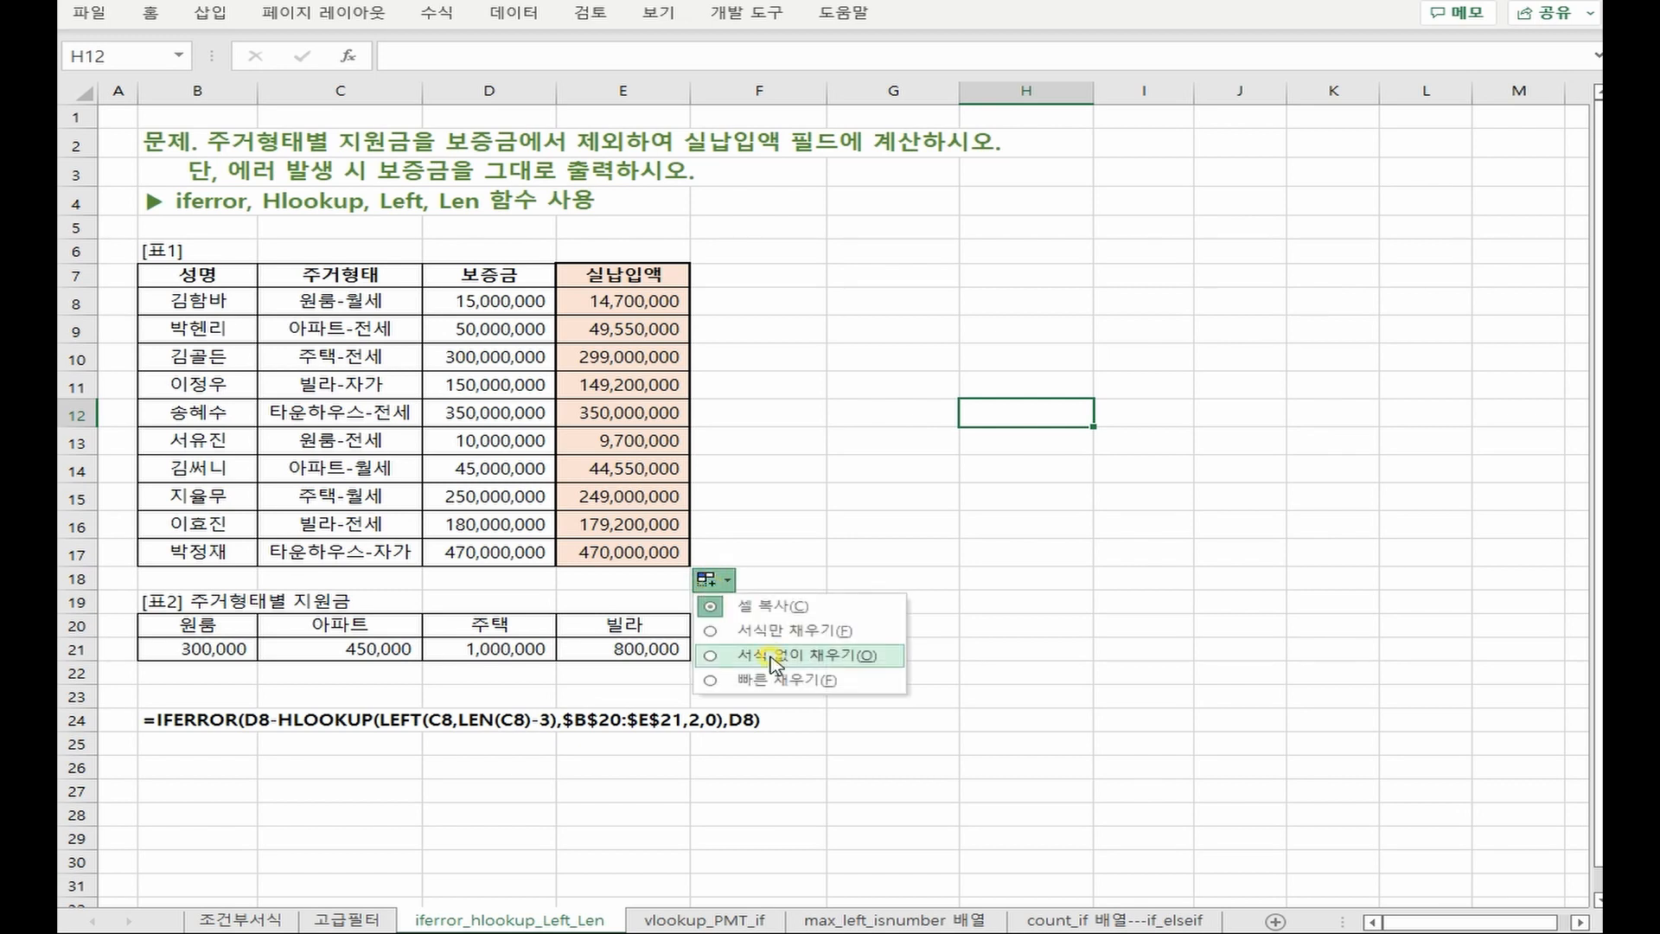
left_click(772, 657)
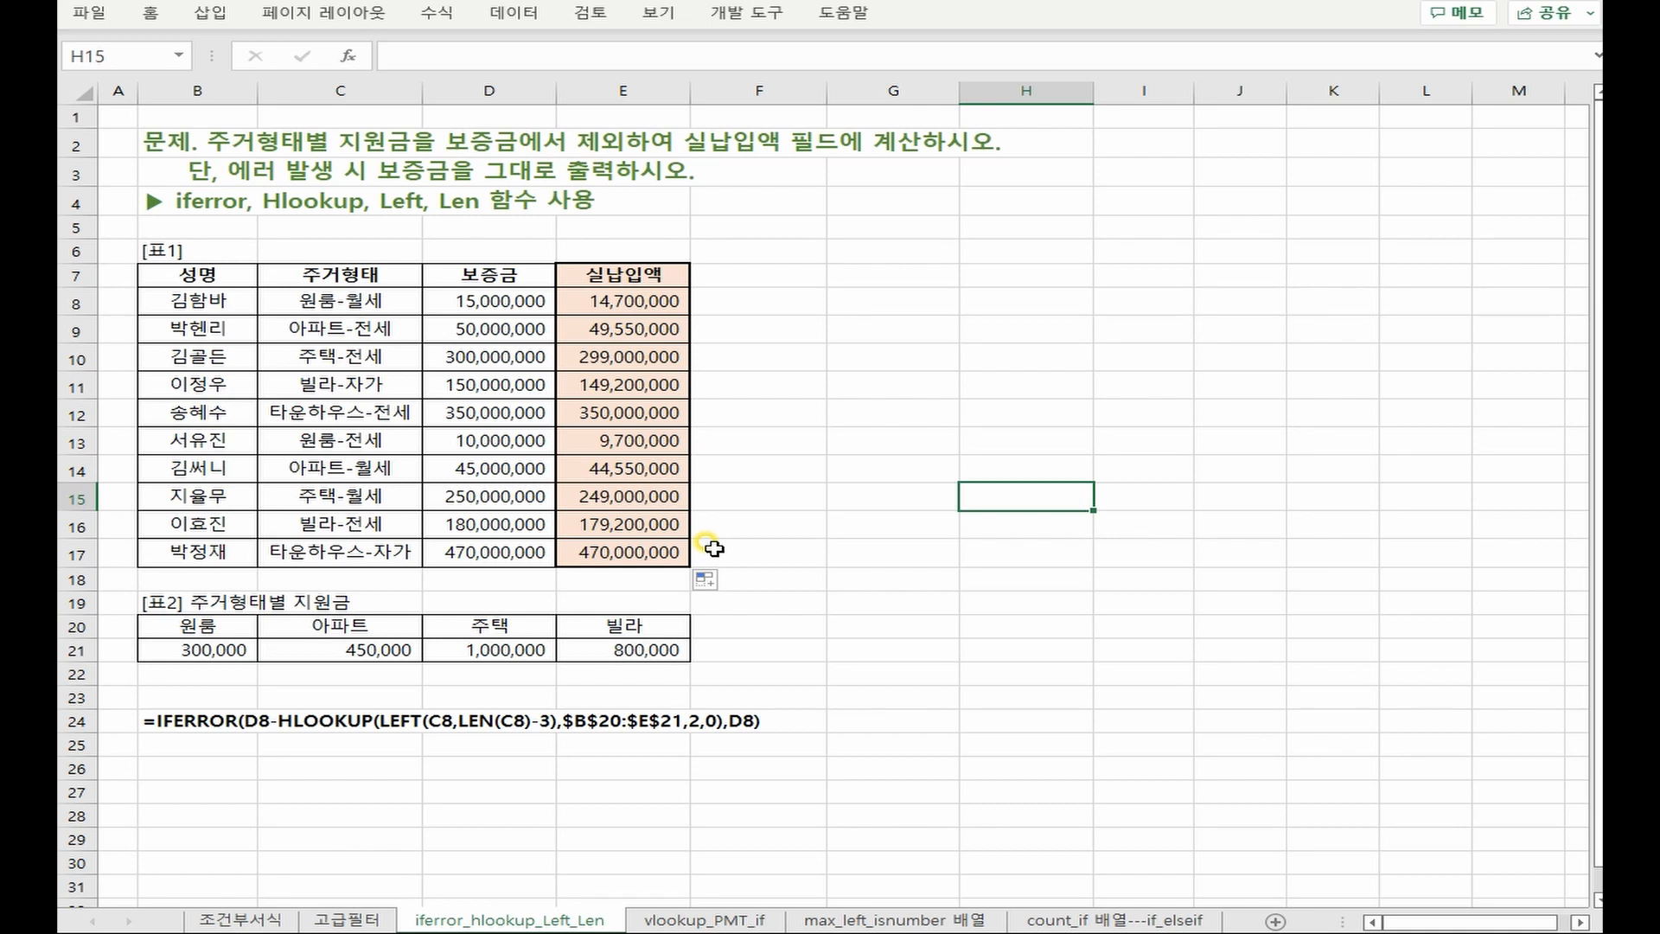
left_click(704, 580)
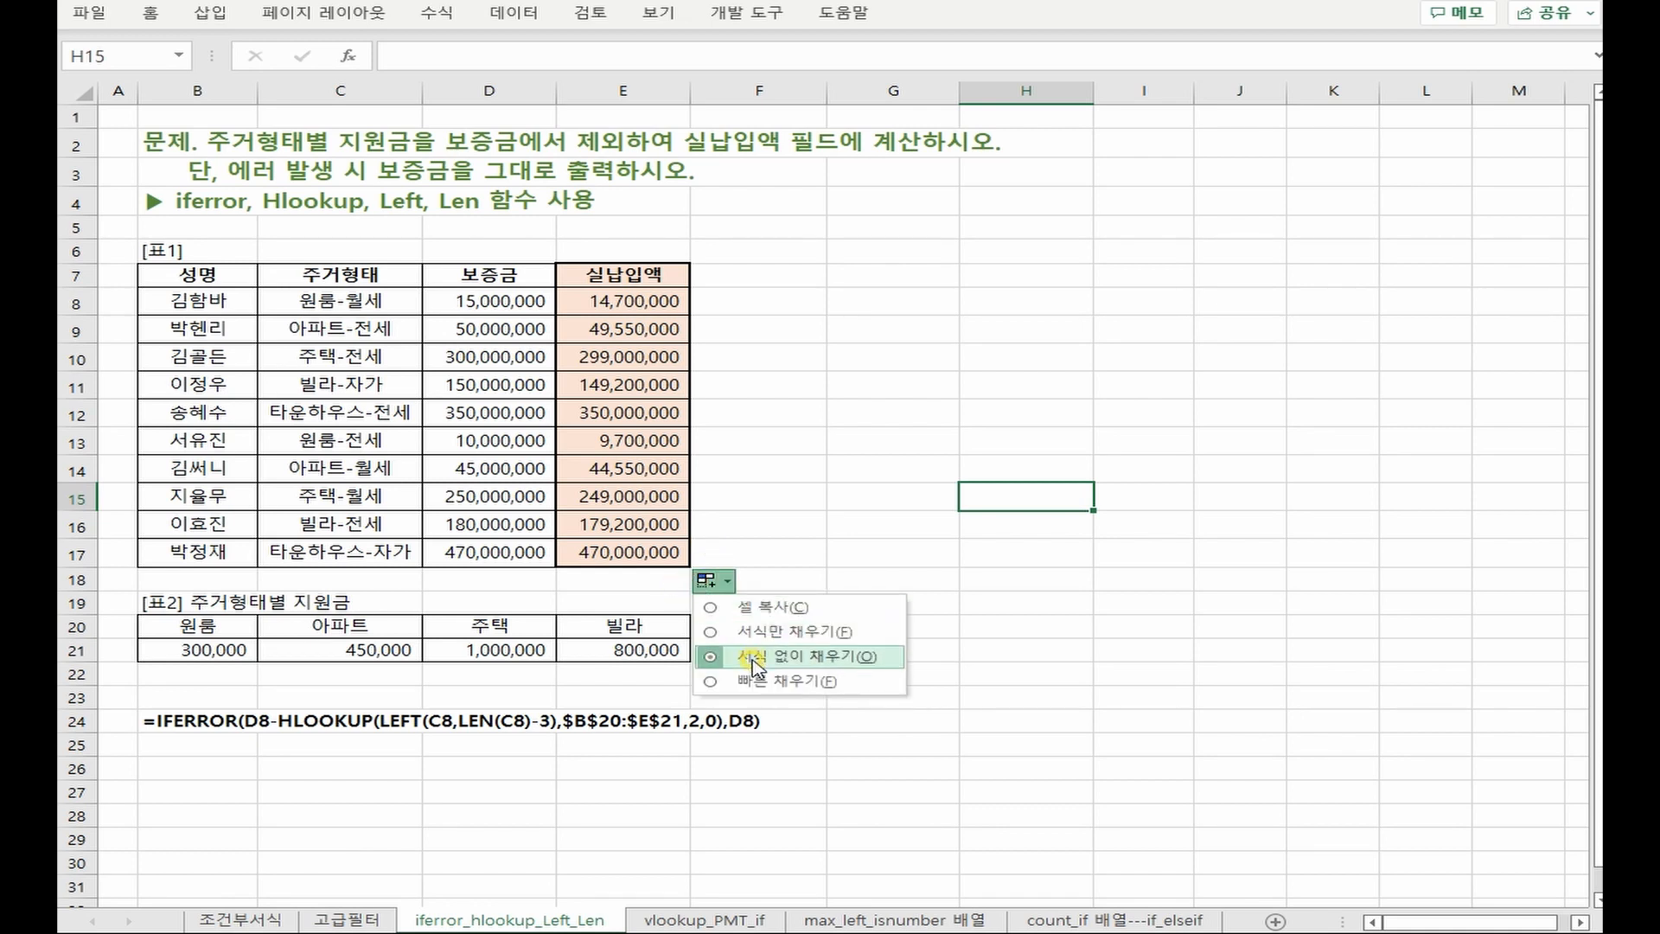
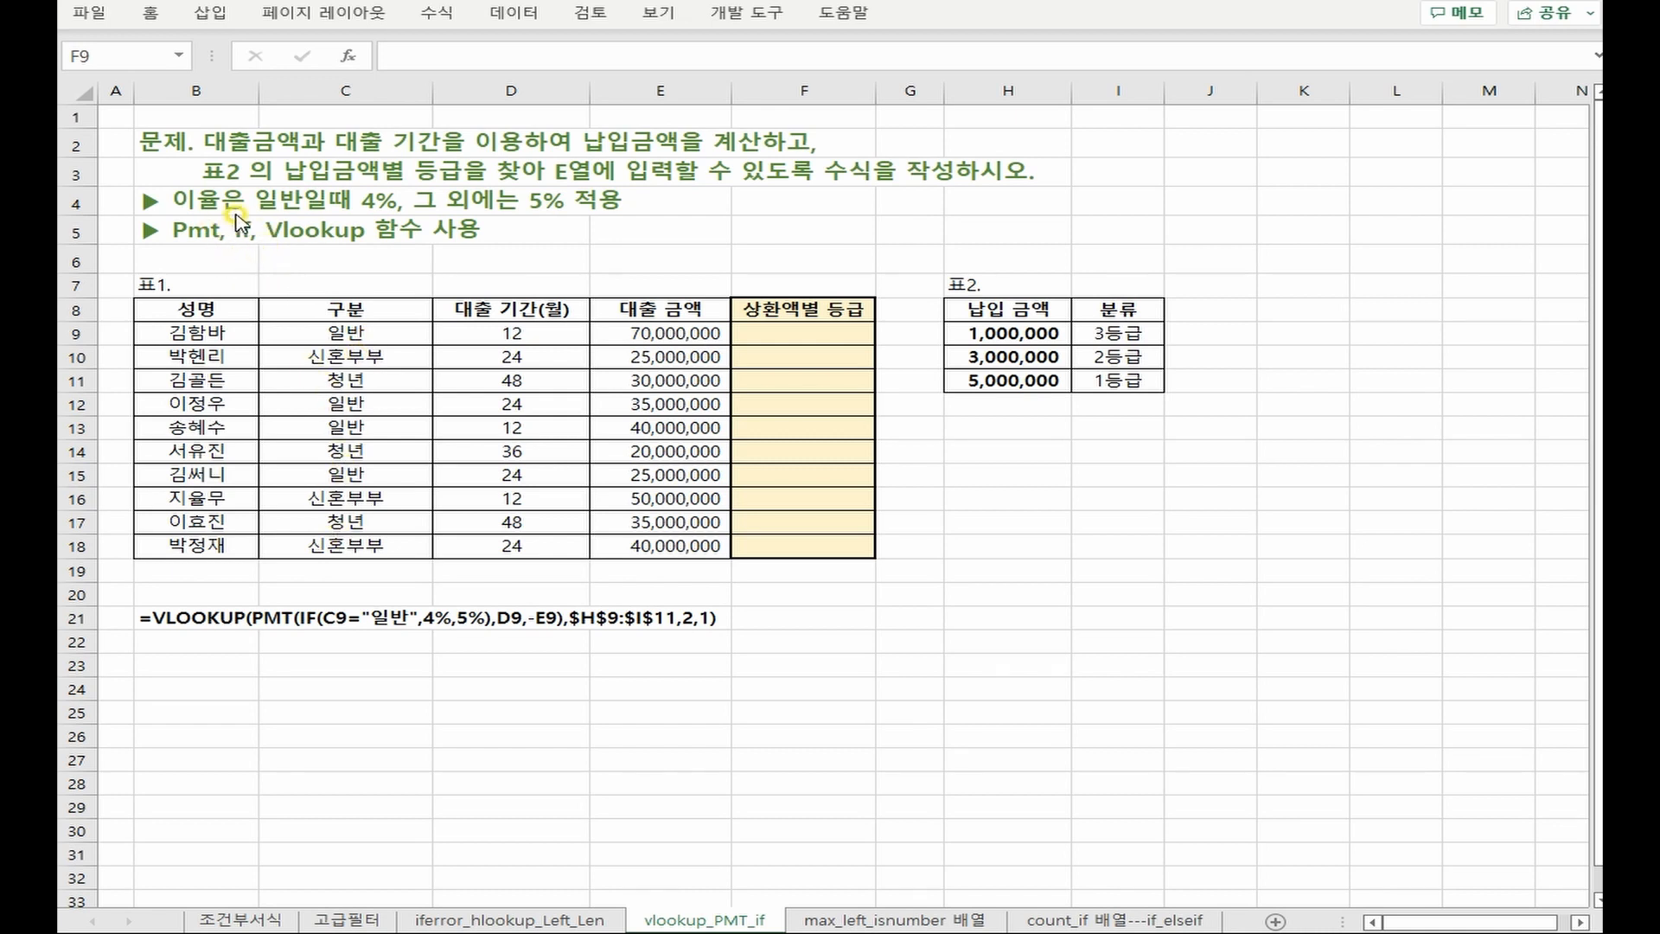
Switch to Notepad and draft the skeleton formula =vlookup(찾을값, 값범위, 열번호, 정확도)
key("alt+Tab")
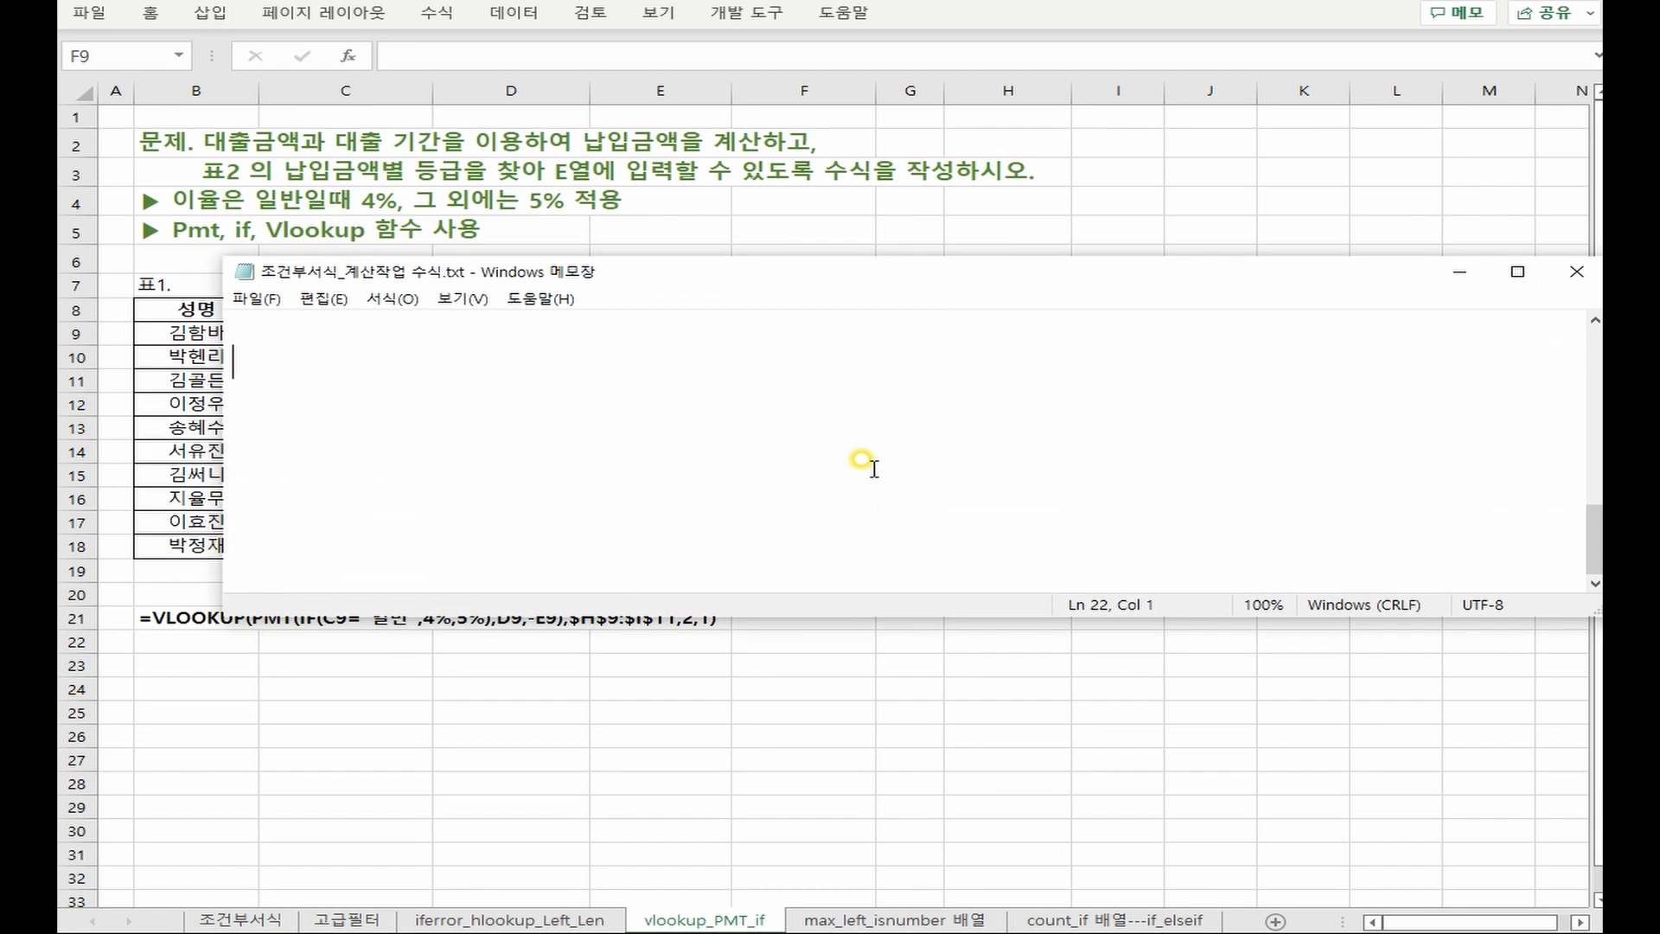
type("=vlookup(")
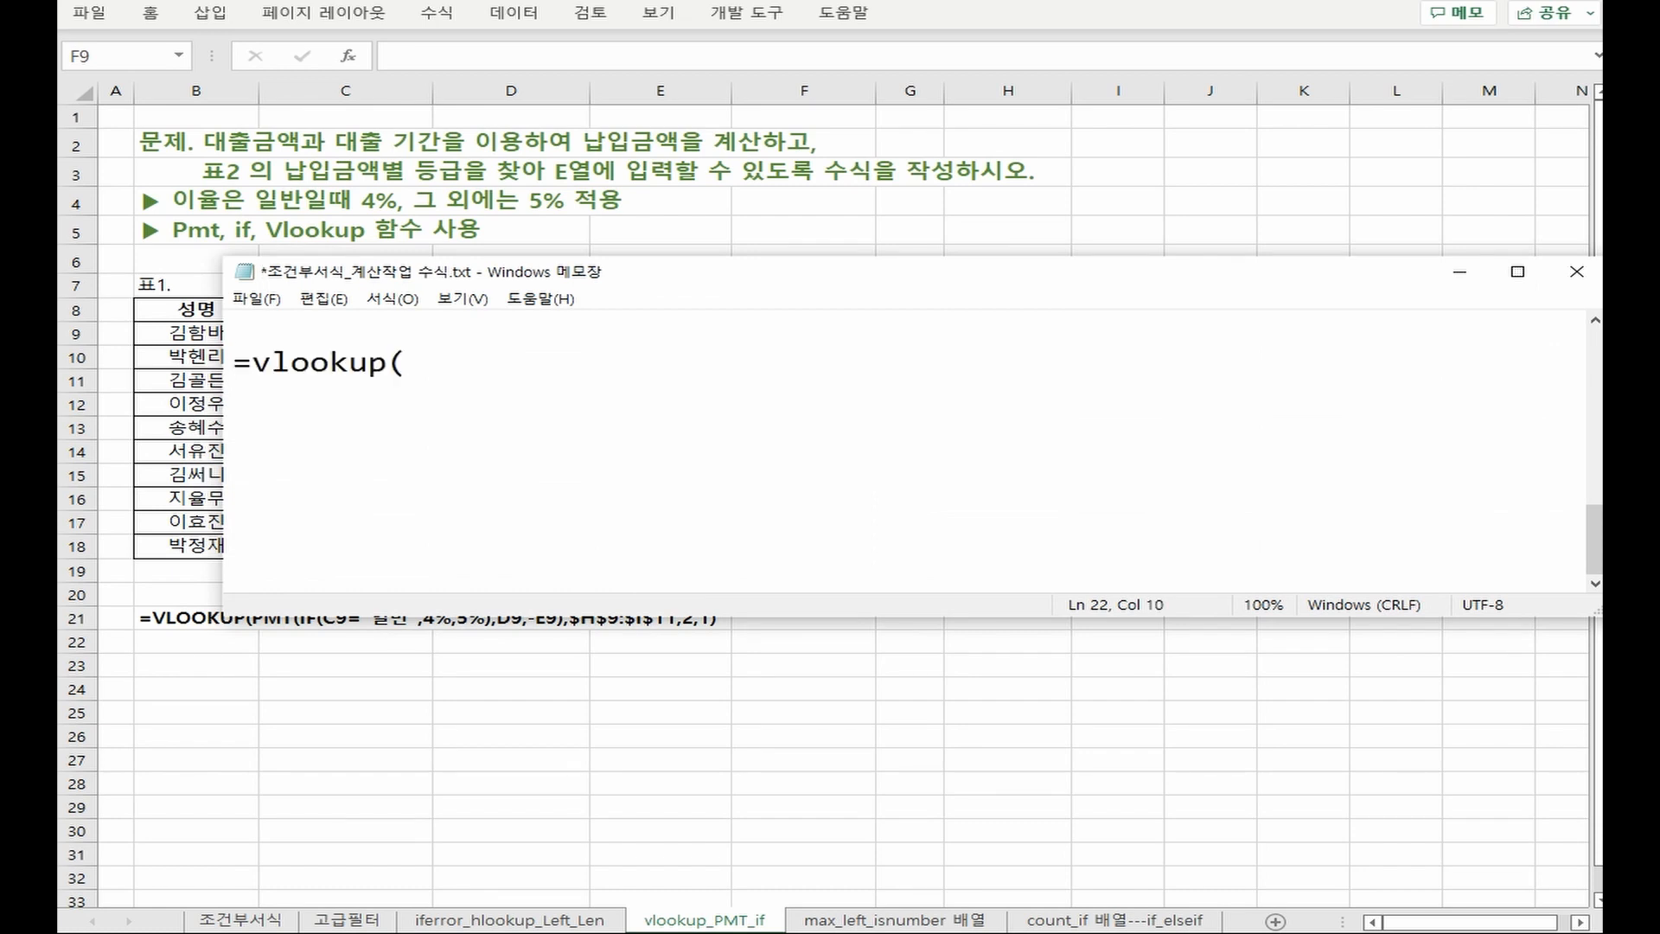
type("찾을값, 값범위, ")
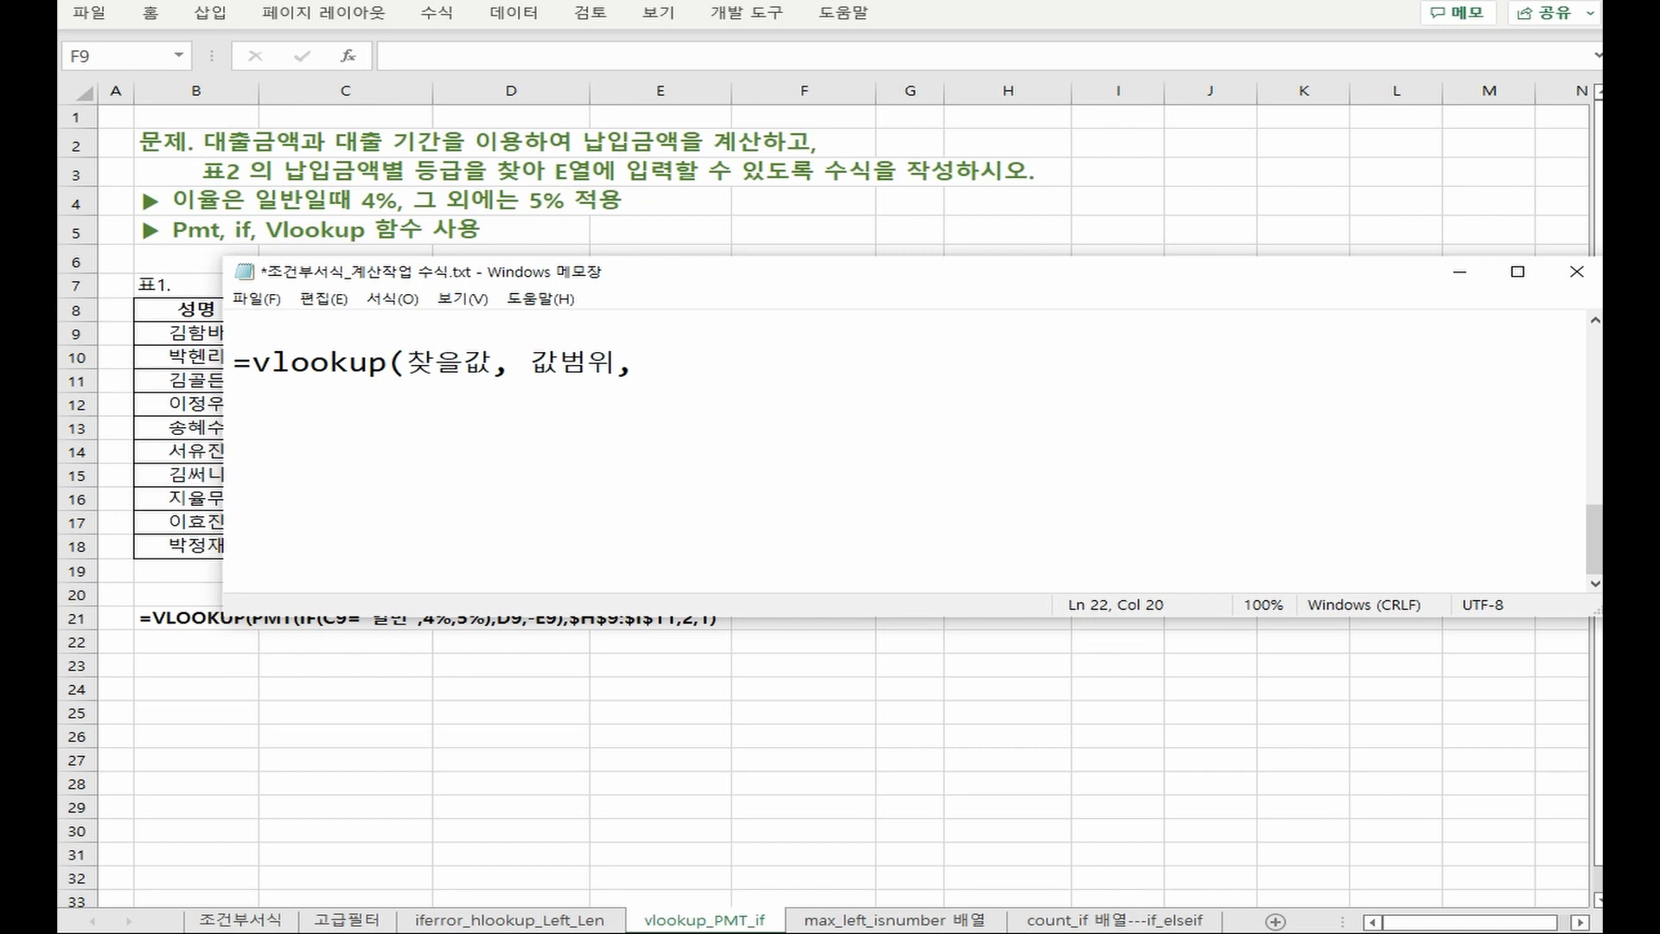
type("열번호, 정확도)")
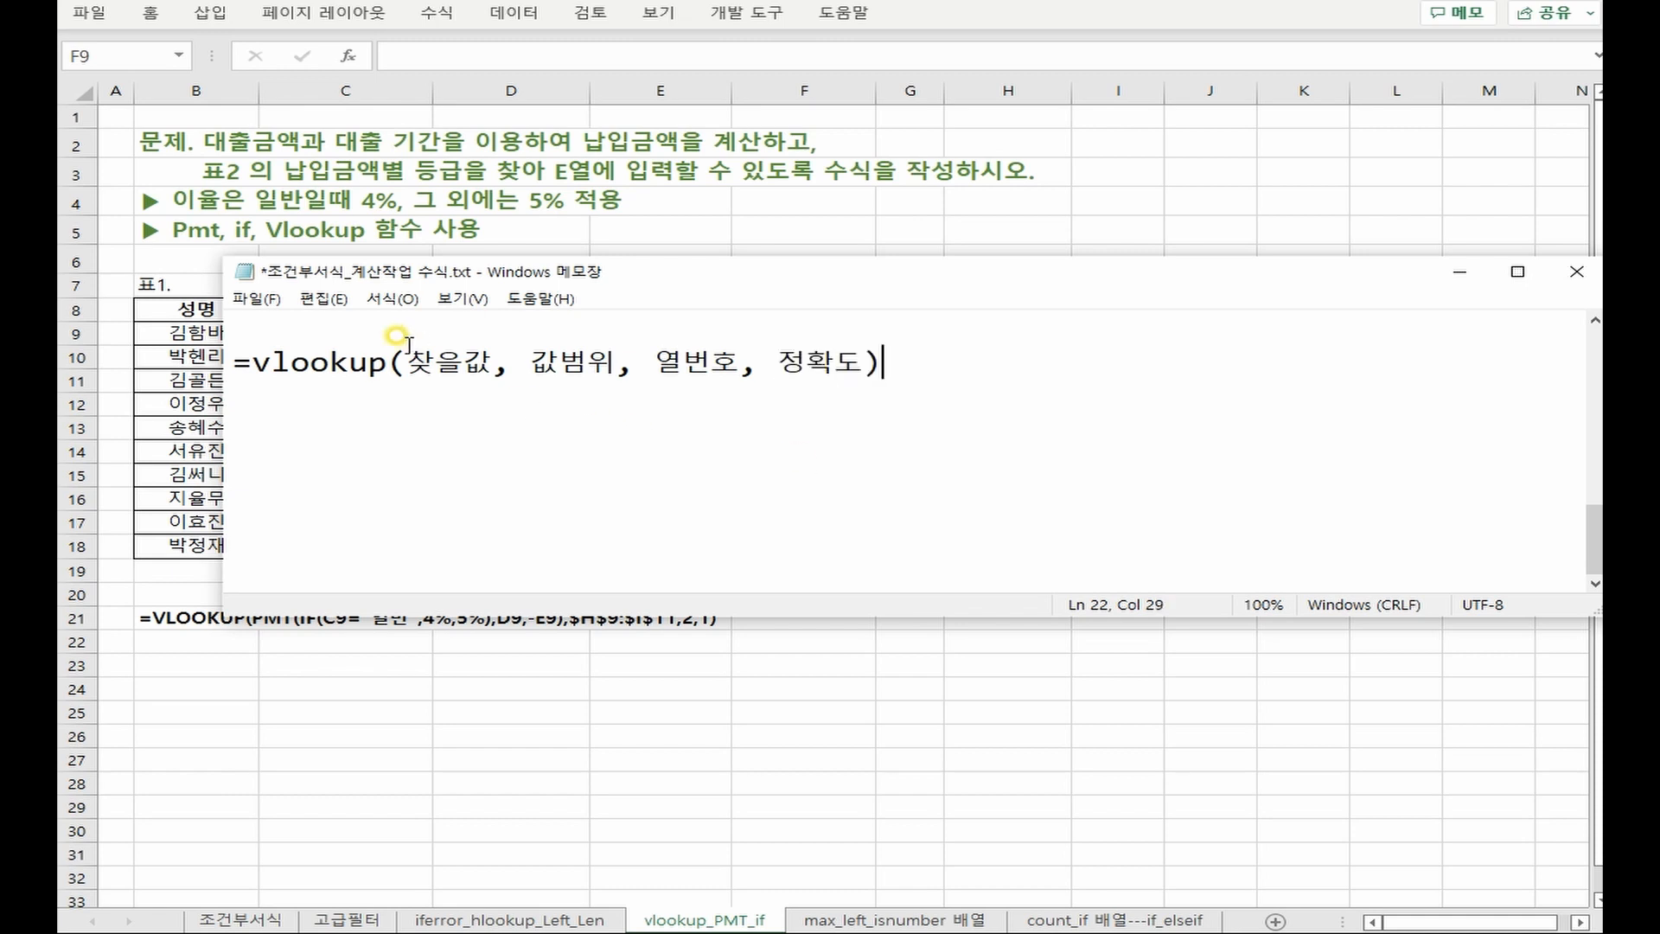
Replace the 찾을값 placeholder in the vlookup draft with pmt(이,기,현,미,납)
left_click_drag(406, 357, 489, 362)
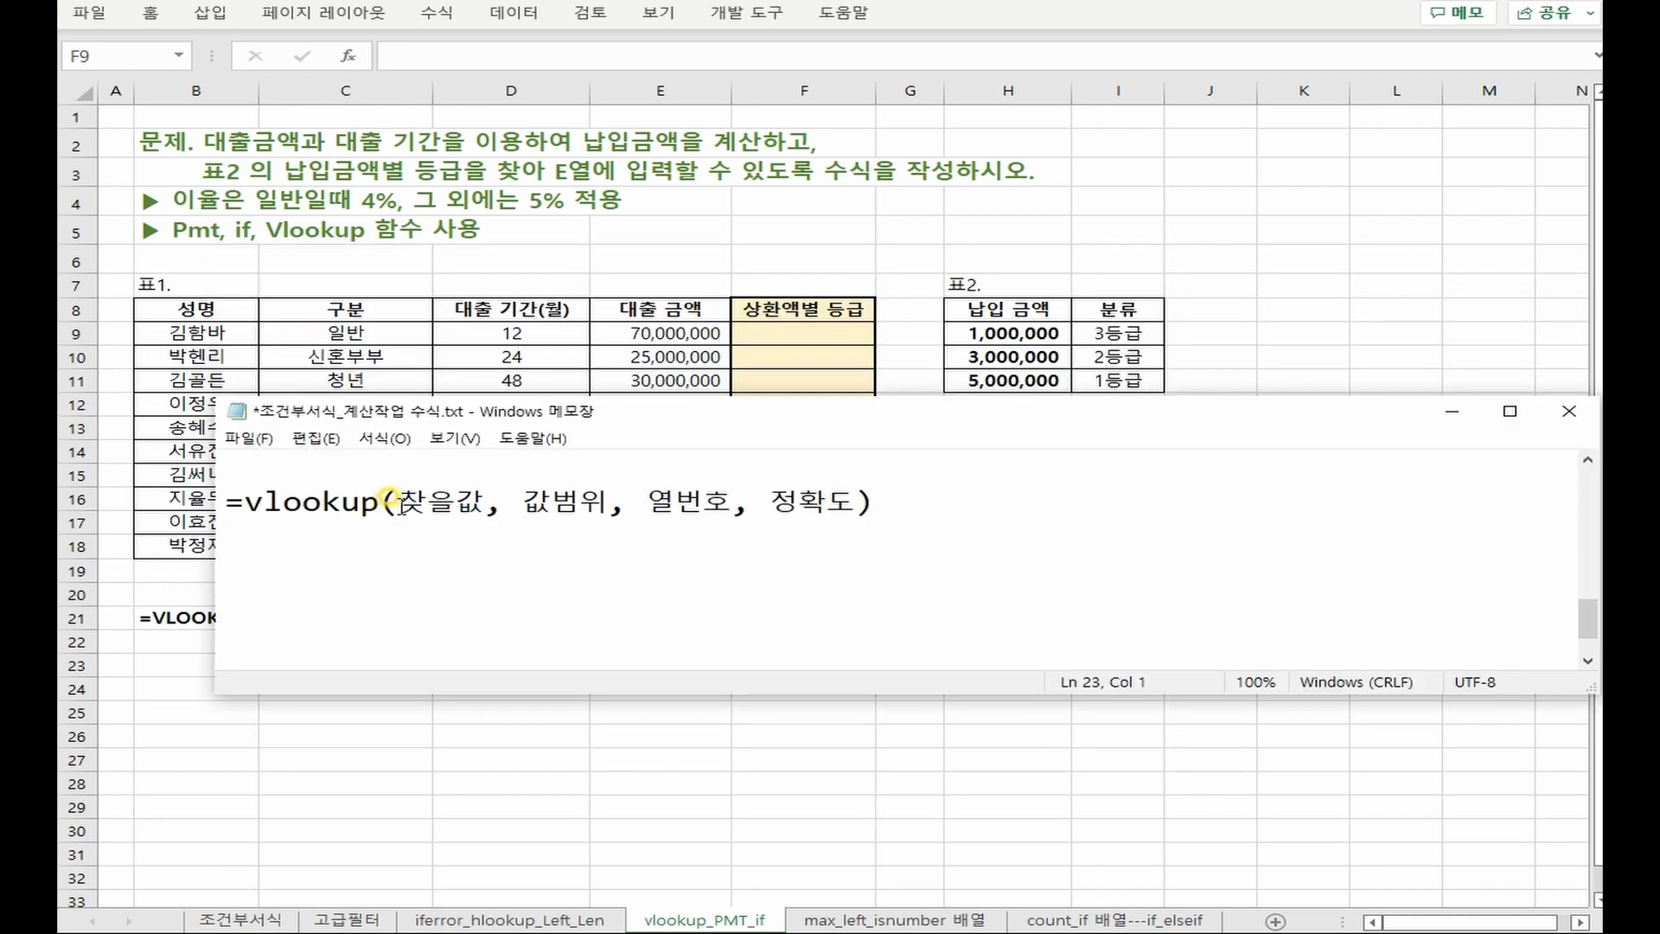
left_click_drag(389, 501, 486, 501)
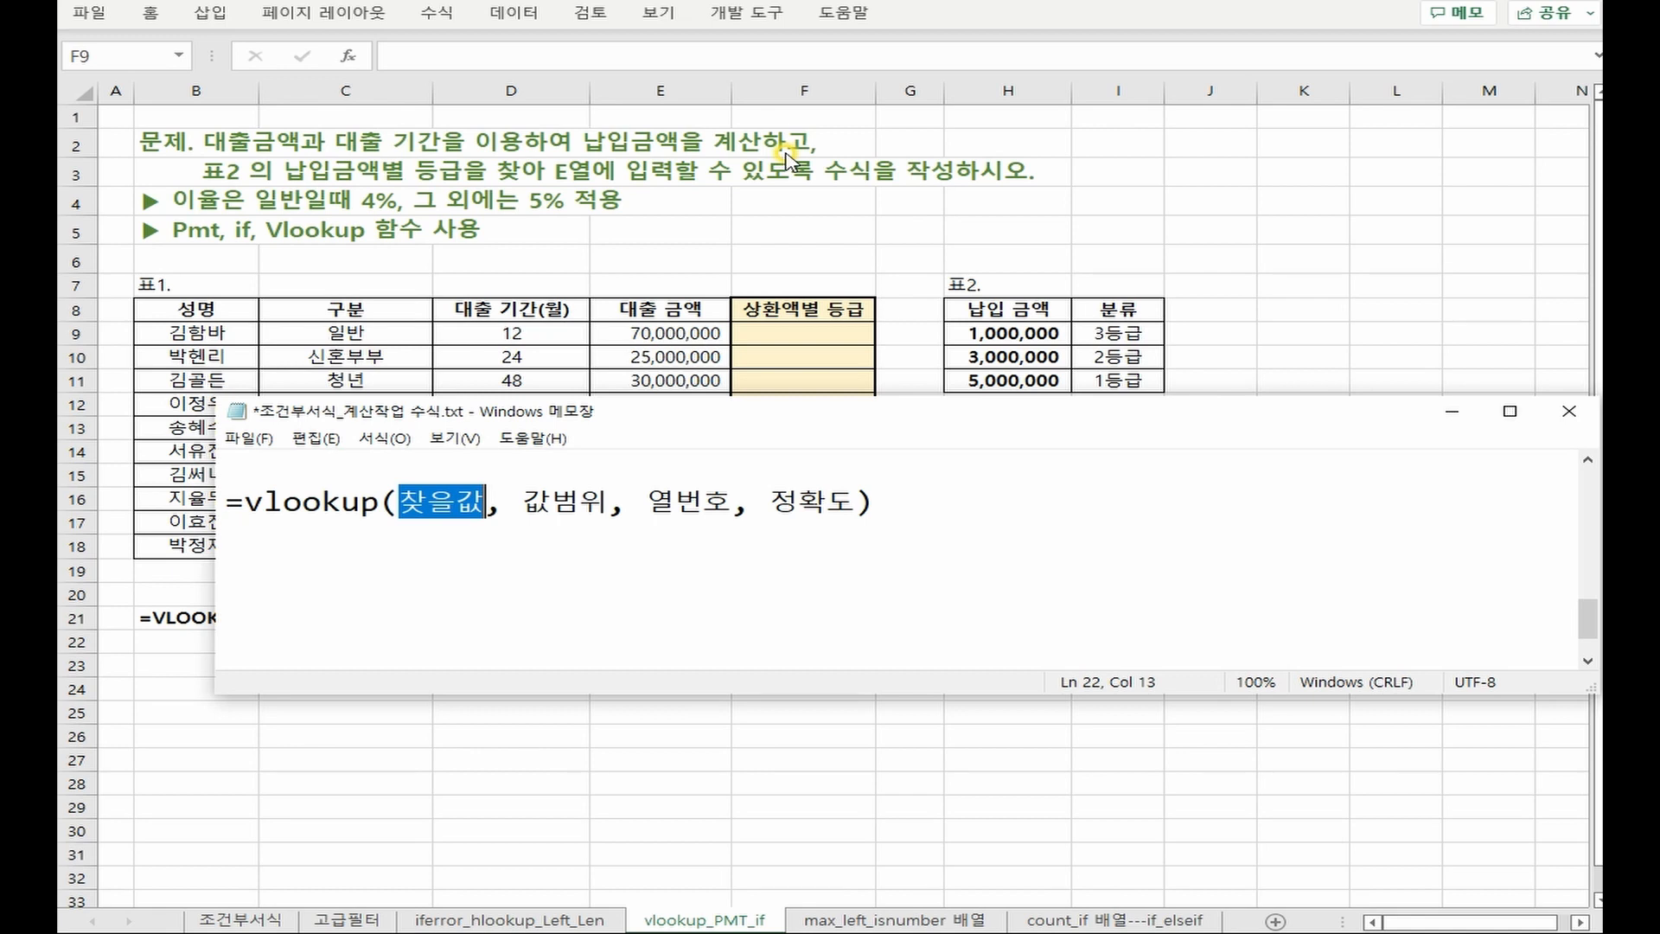
type("pmt(")
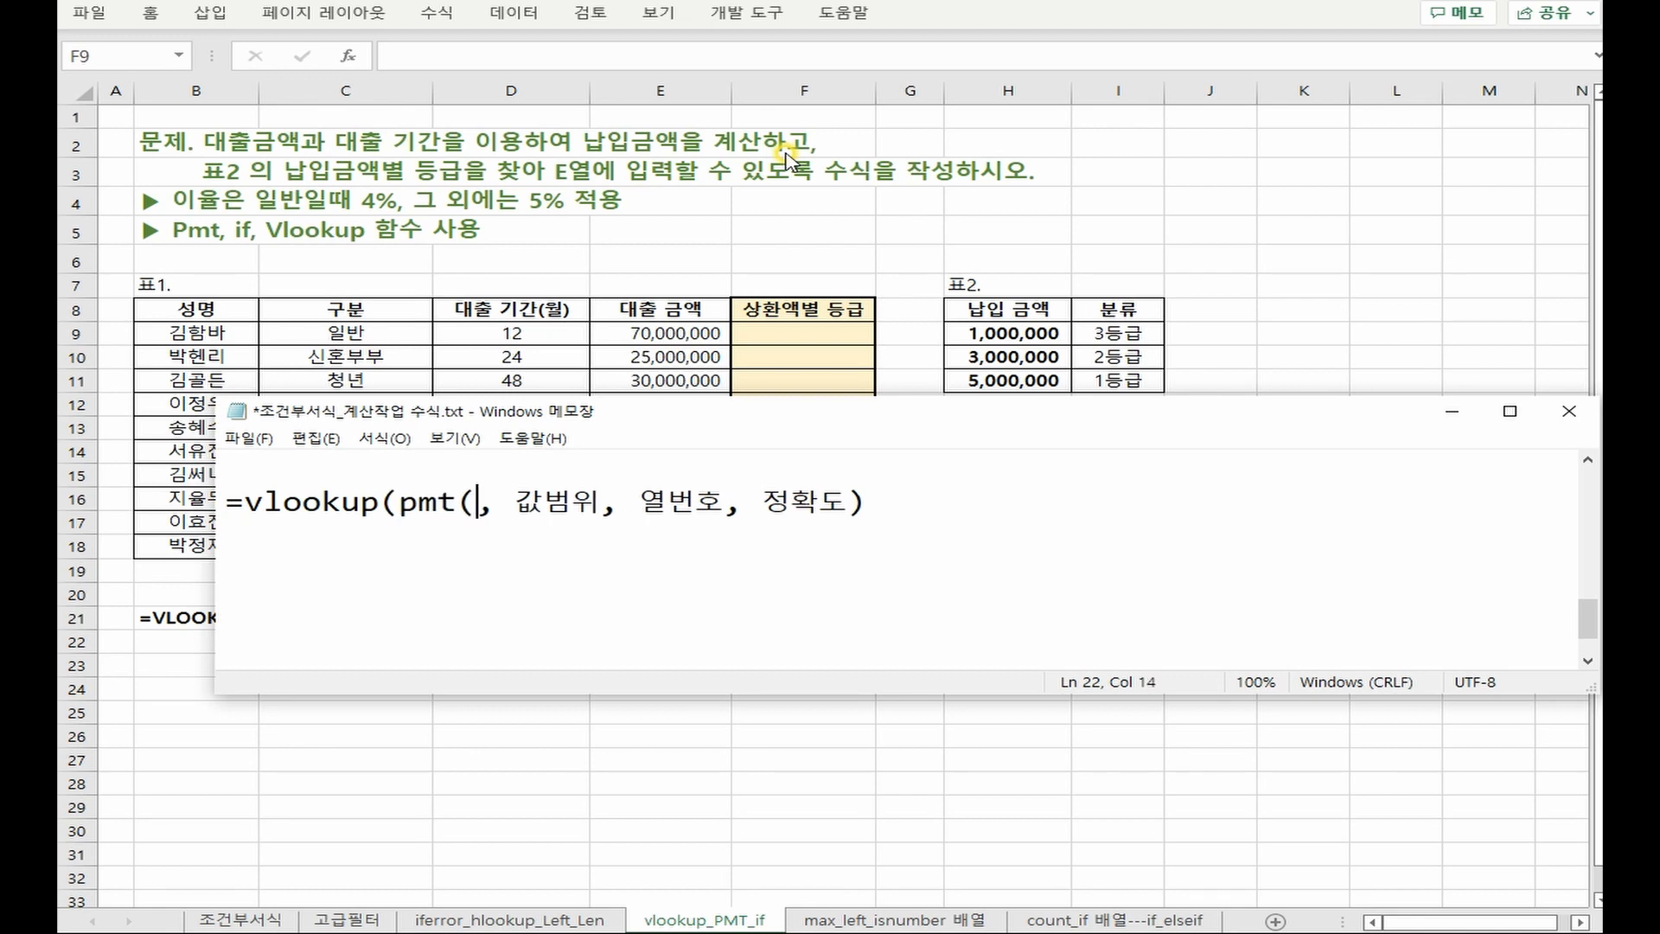
type("이,기,현,미,")
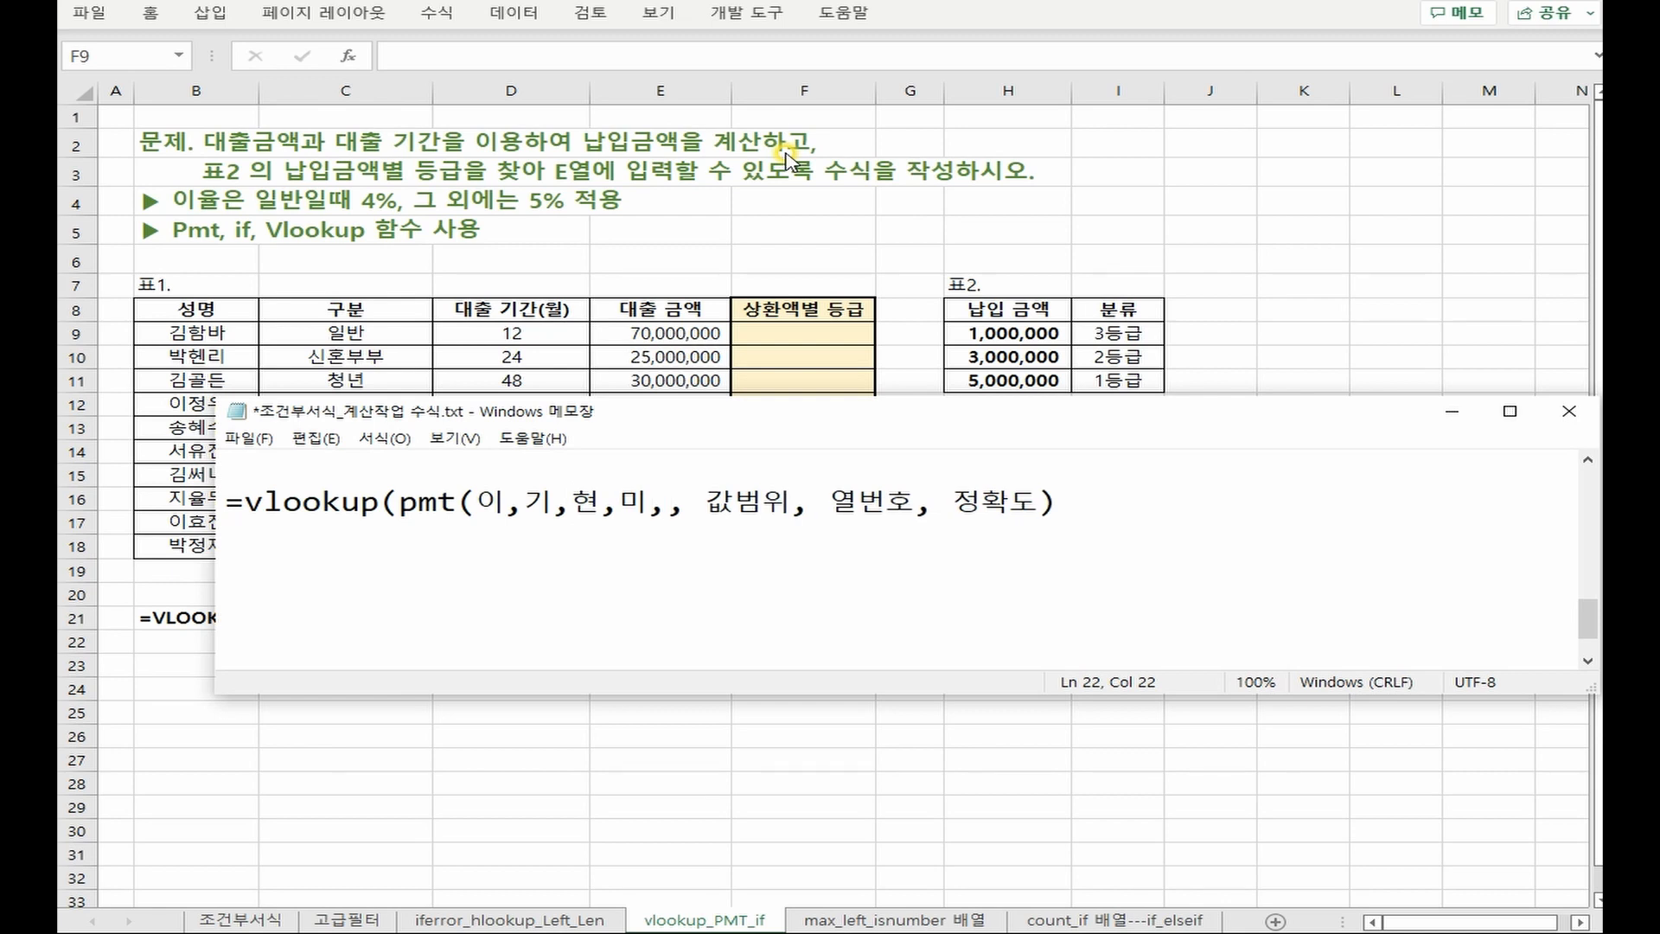
type("납)")
Remove the 미 and 납 arguments and their commas from the pmt function
left_click_drag(619, 504, 648, 508)
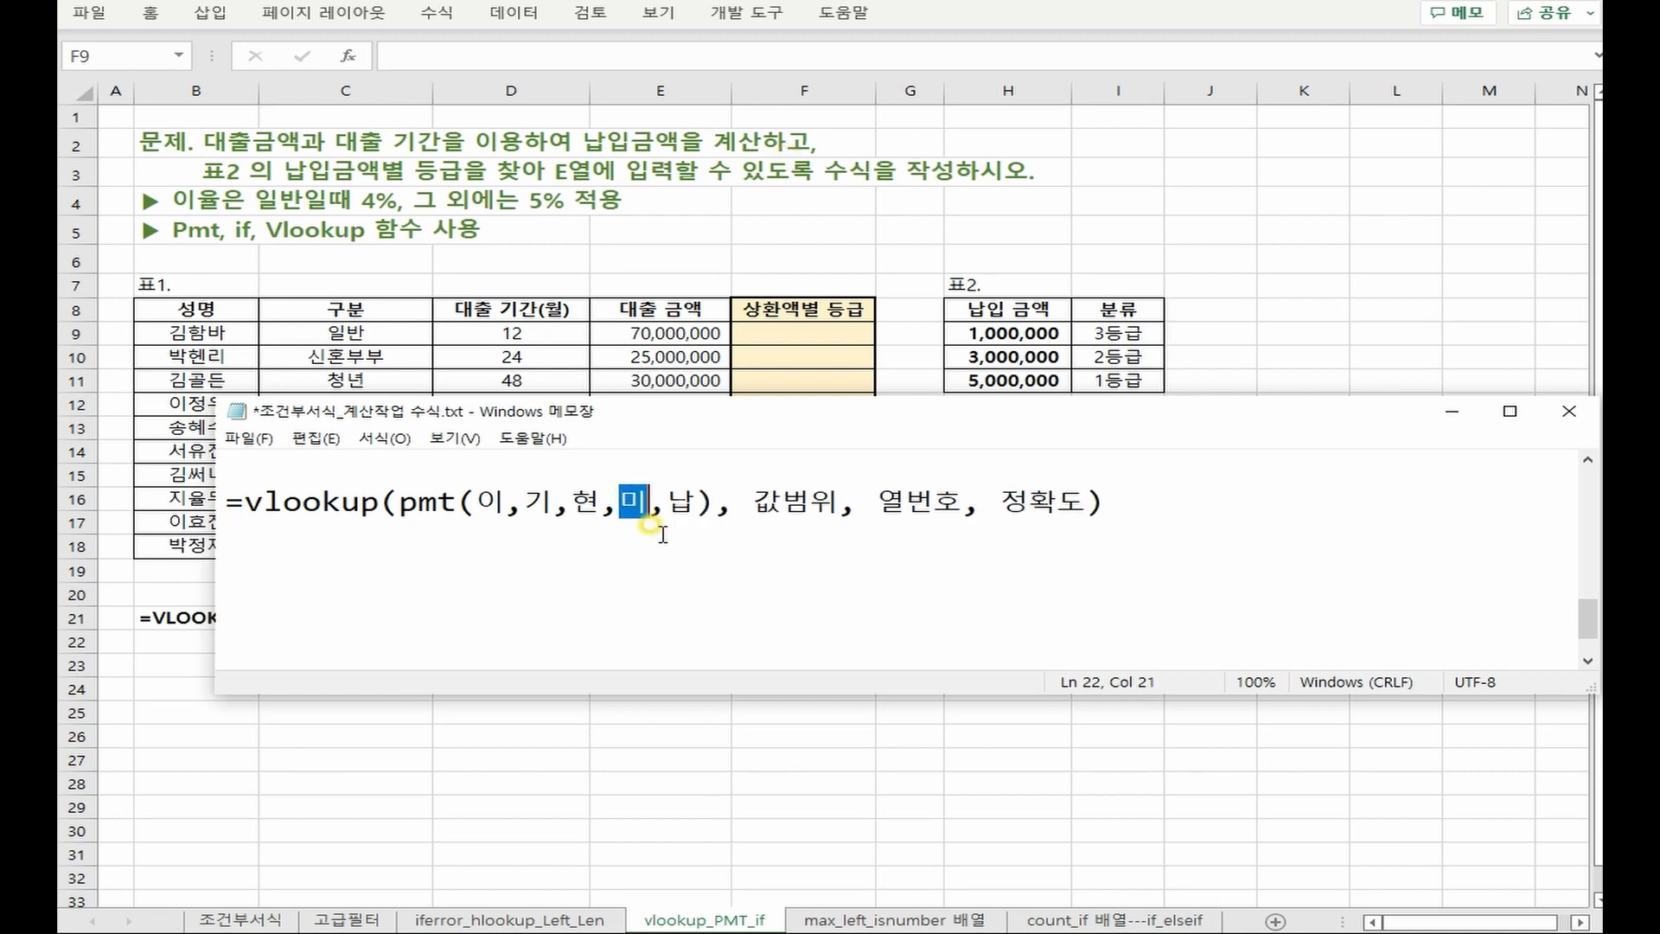
key("Delete")
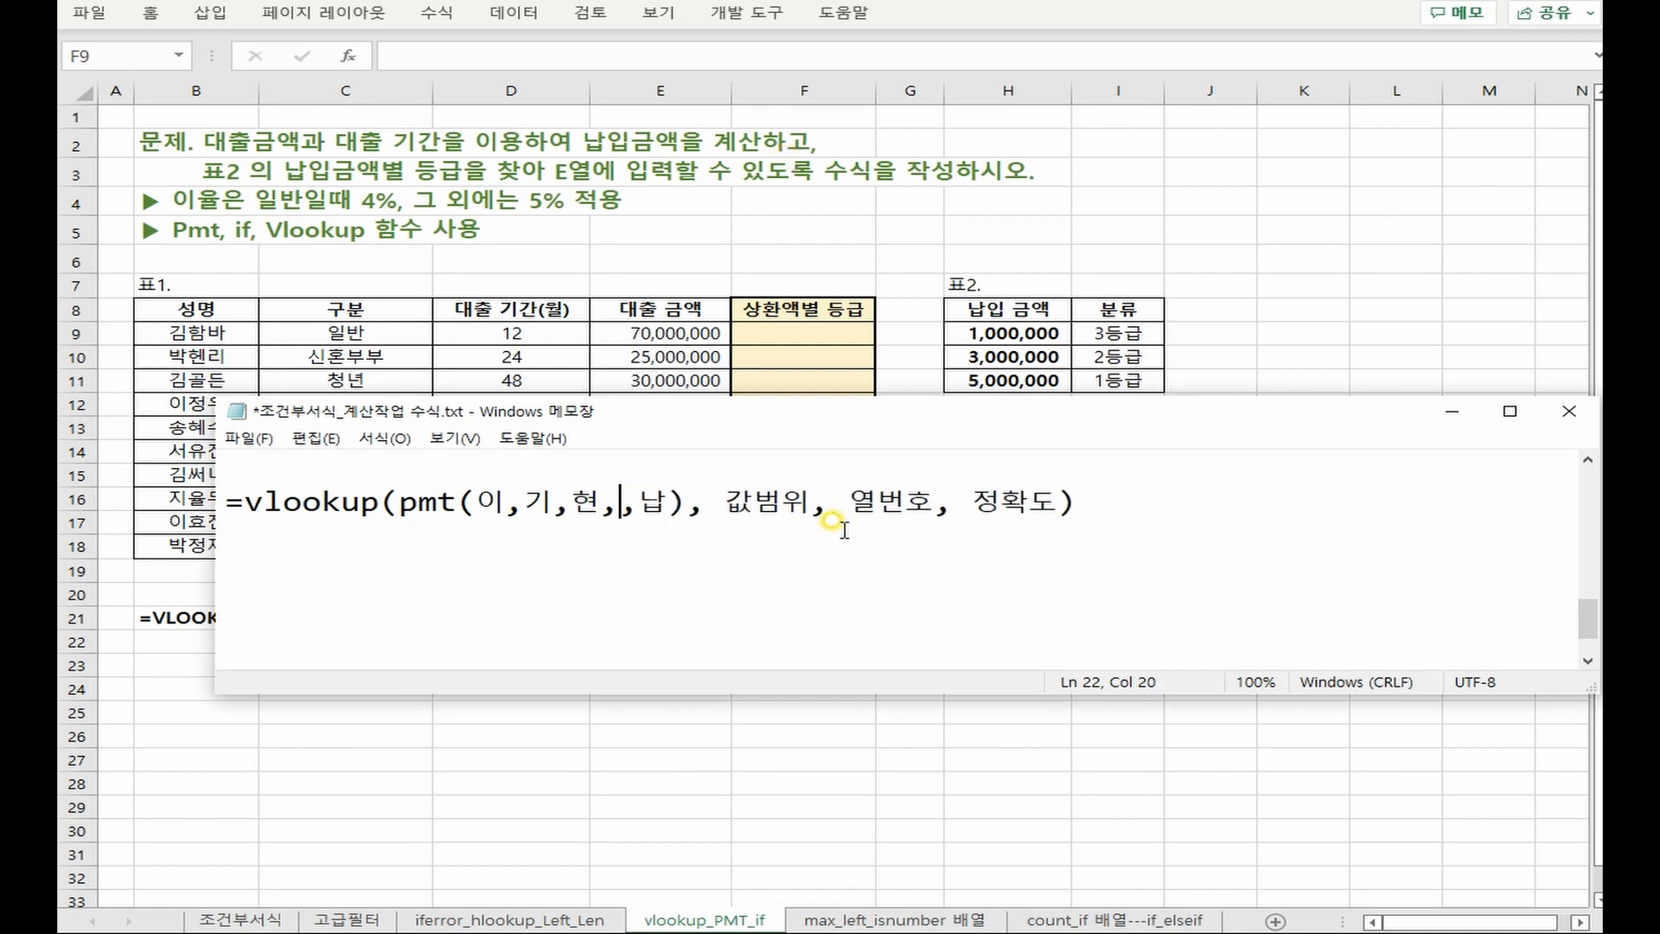
key("Right")
key("Delete")
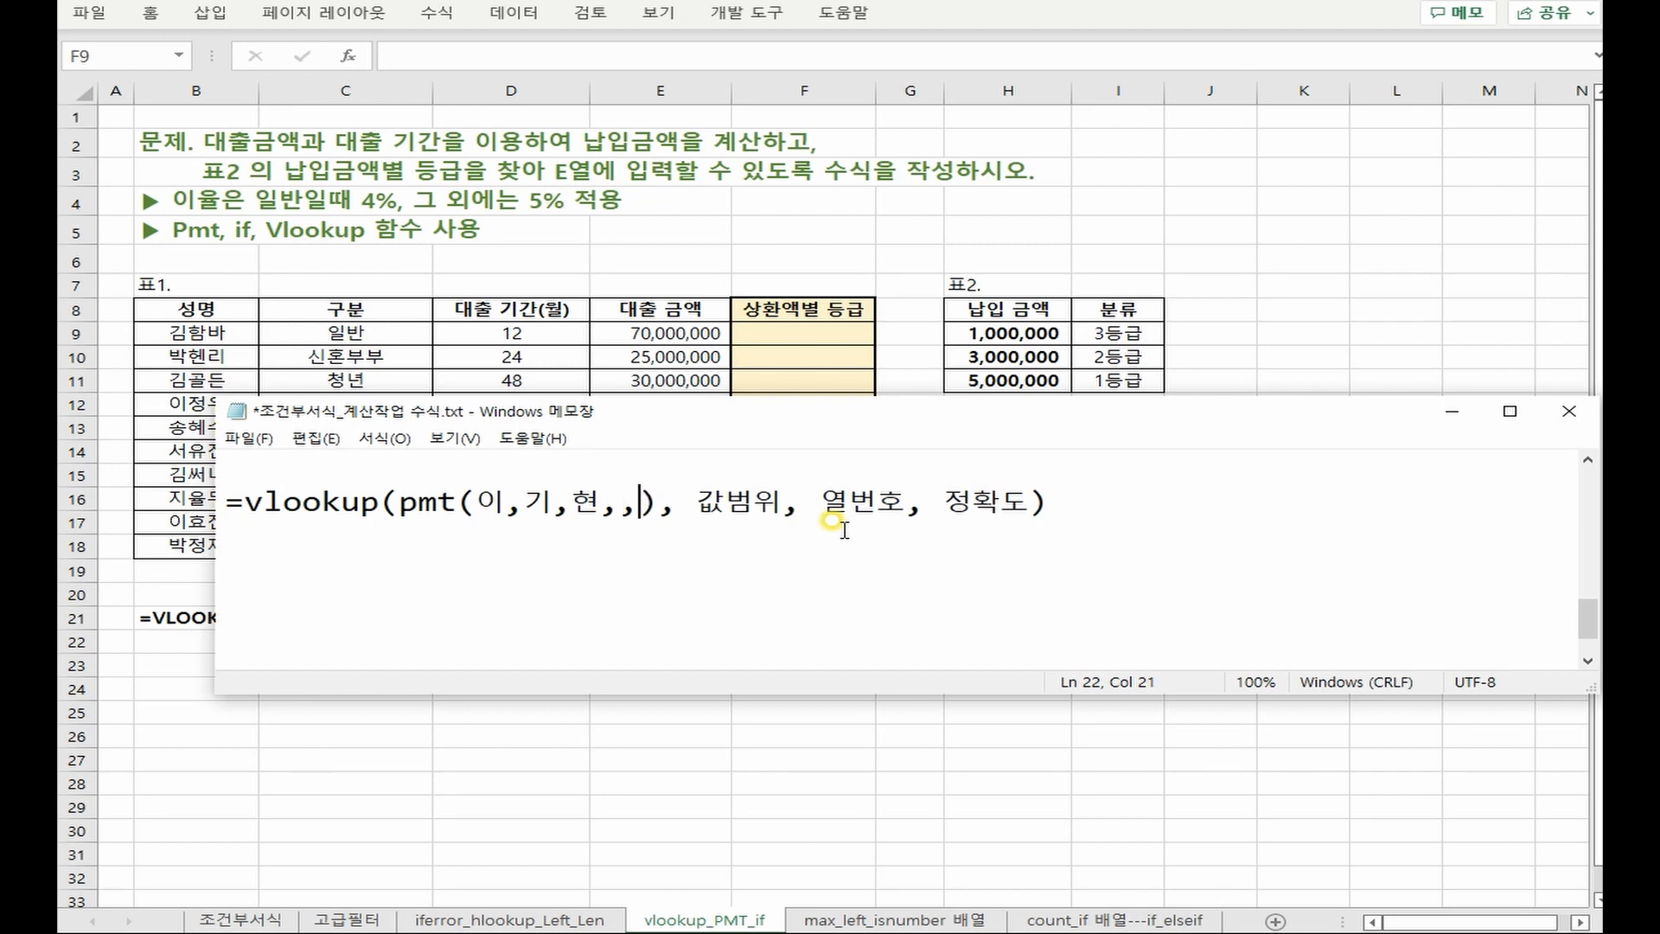
key("BackSpace")
key("BackSpace")
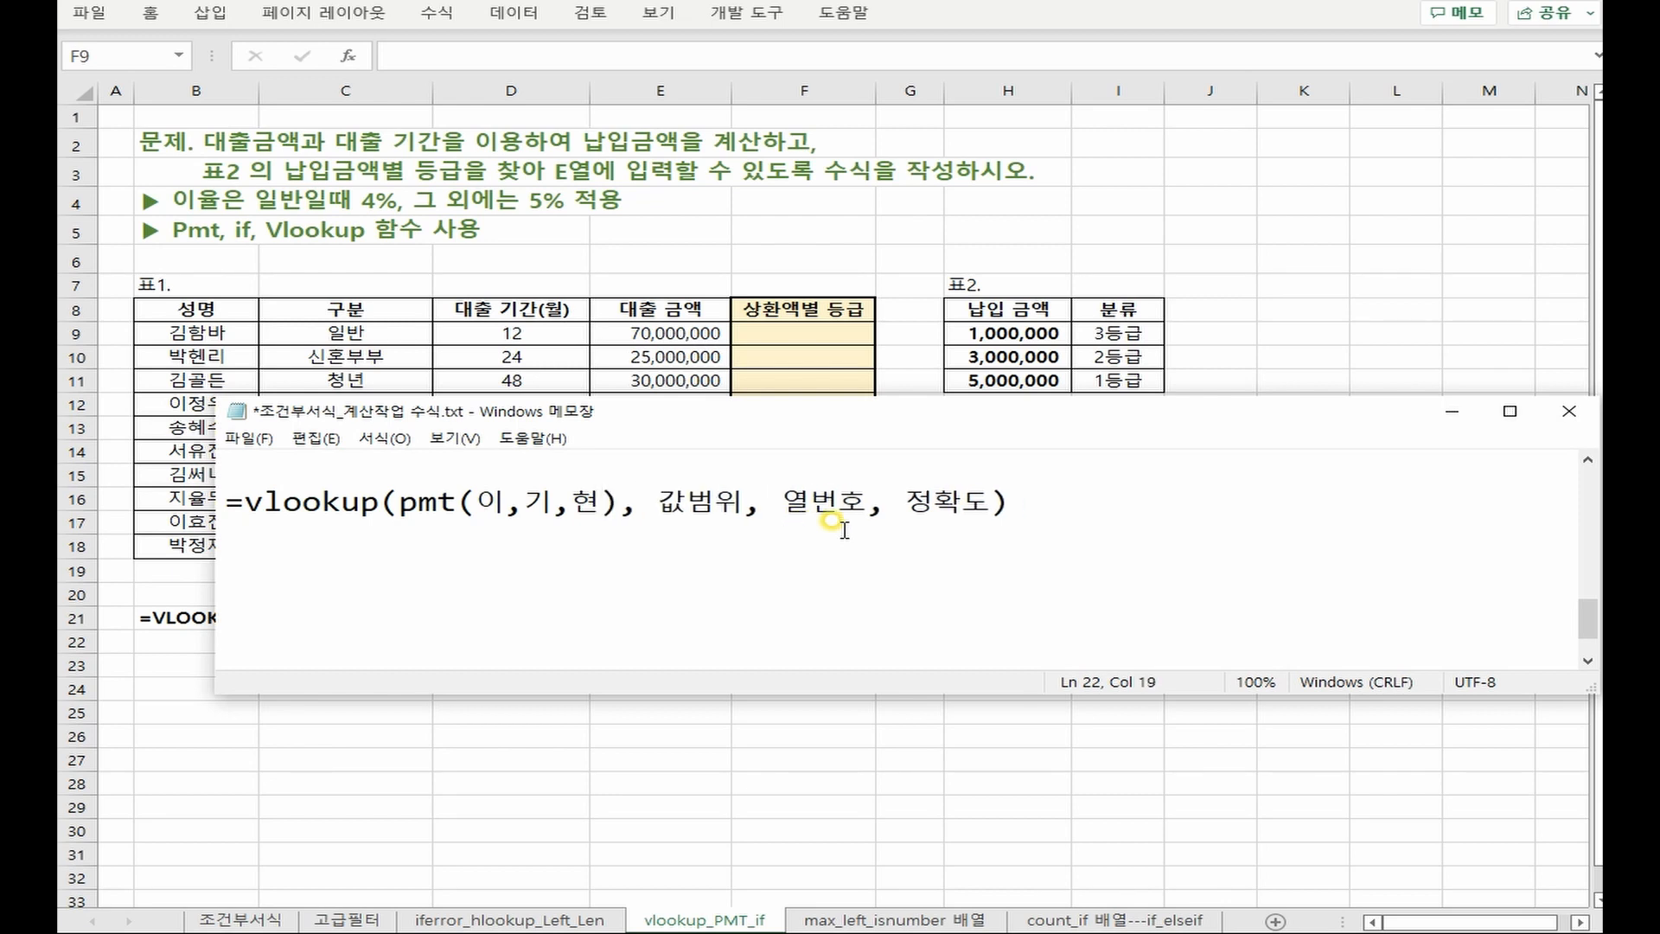
Expand the abbreviated pmt arguments to 이율, 기간 and 현재가치
left_click(511, 501)
type("율")
key("Right")
key("Right")
type("간")
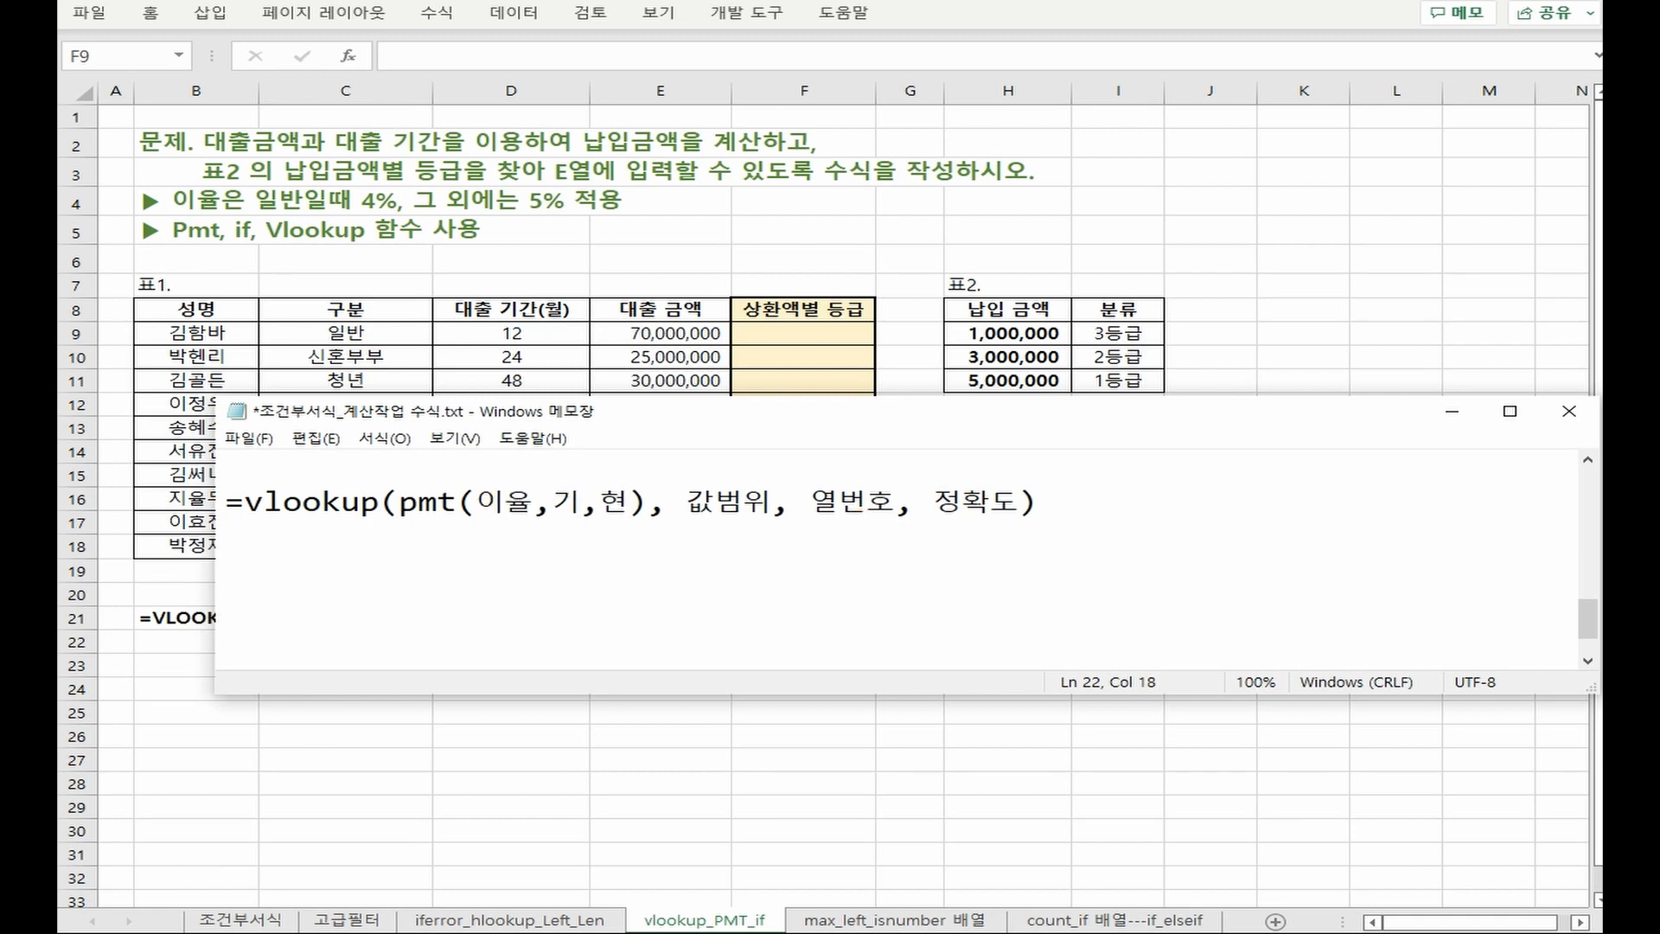
key("Right")
key("Right")
type("재가치")
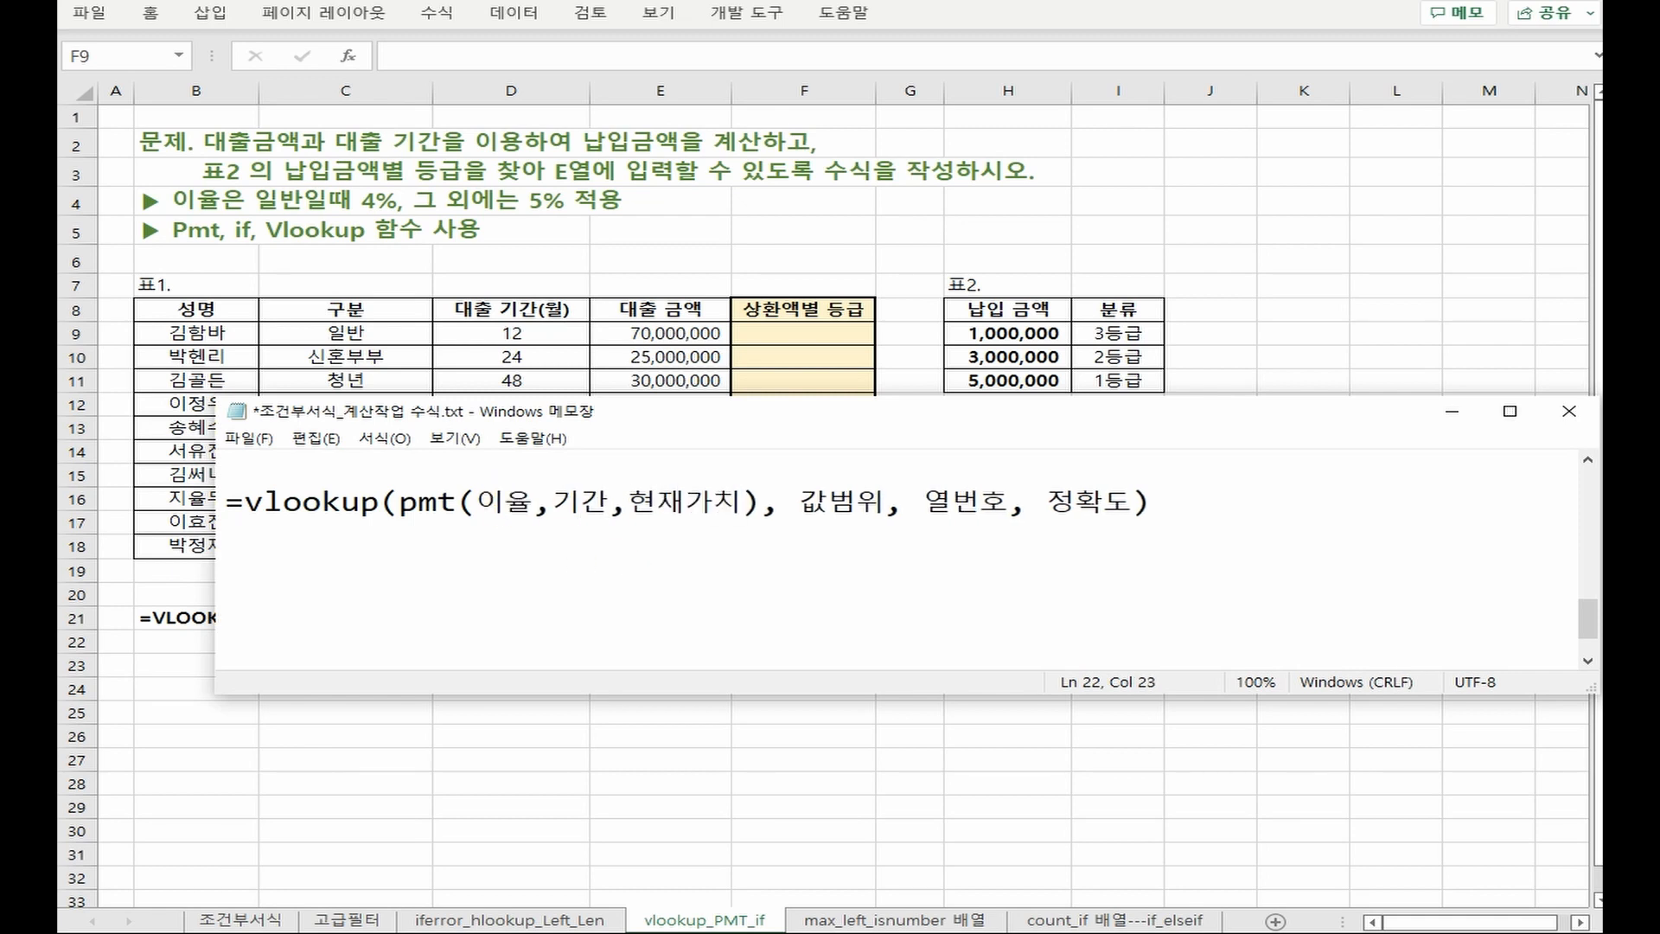
Replace the 현재가치 argument of the pmt function with 금액
key("shift+Left")
key("shift+Left")
key("shift+Left")
key("shift+Left")
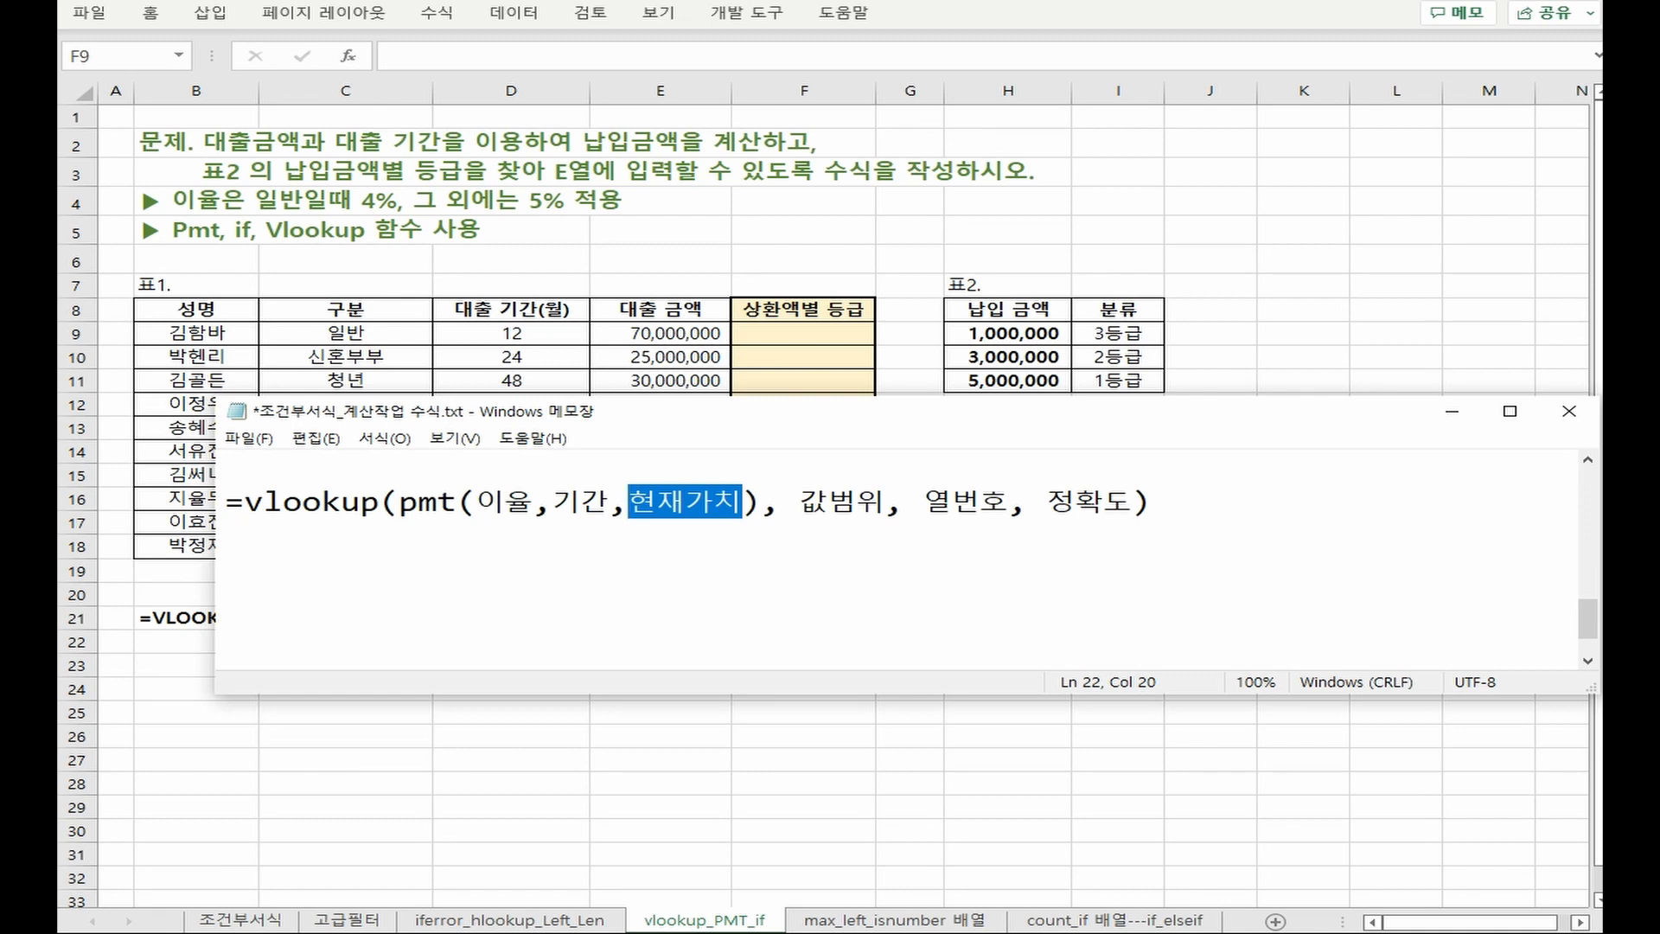
type("금액")
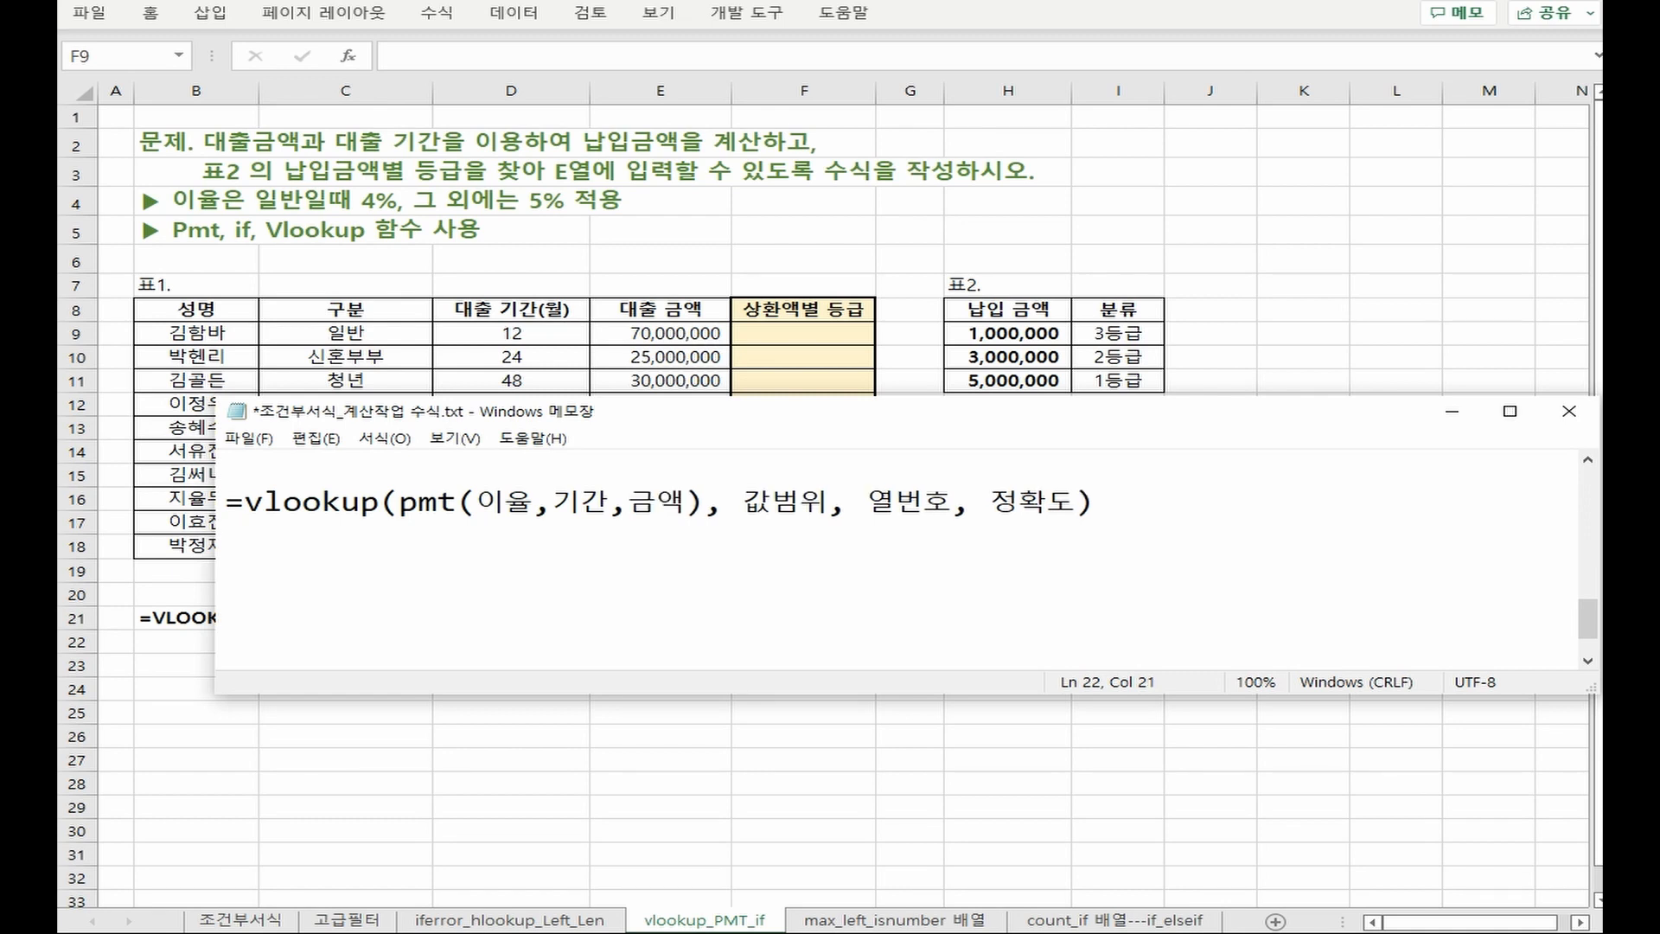
Replace the 이율 argument of the pmt function with if(조건식, 참일때, 거짓일때)
left_click_drag(475, 491, 517, 488)
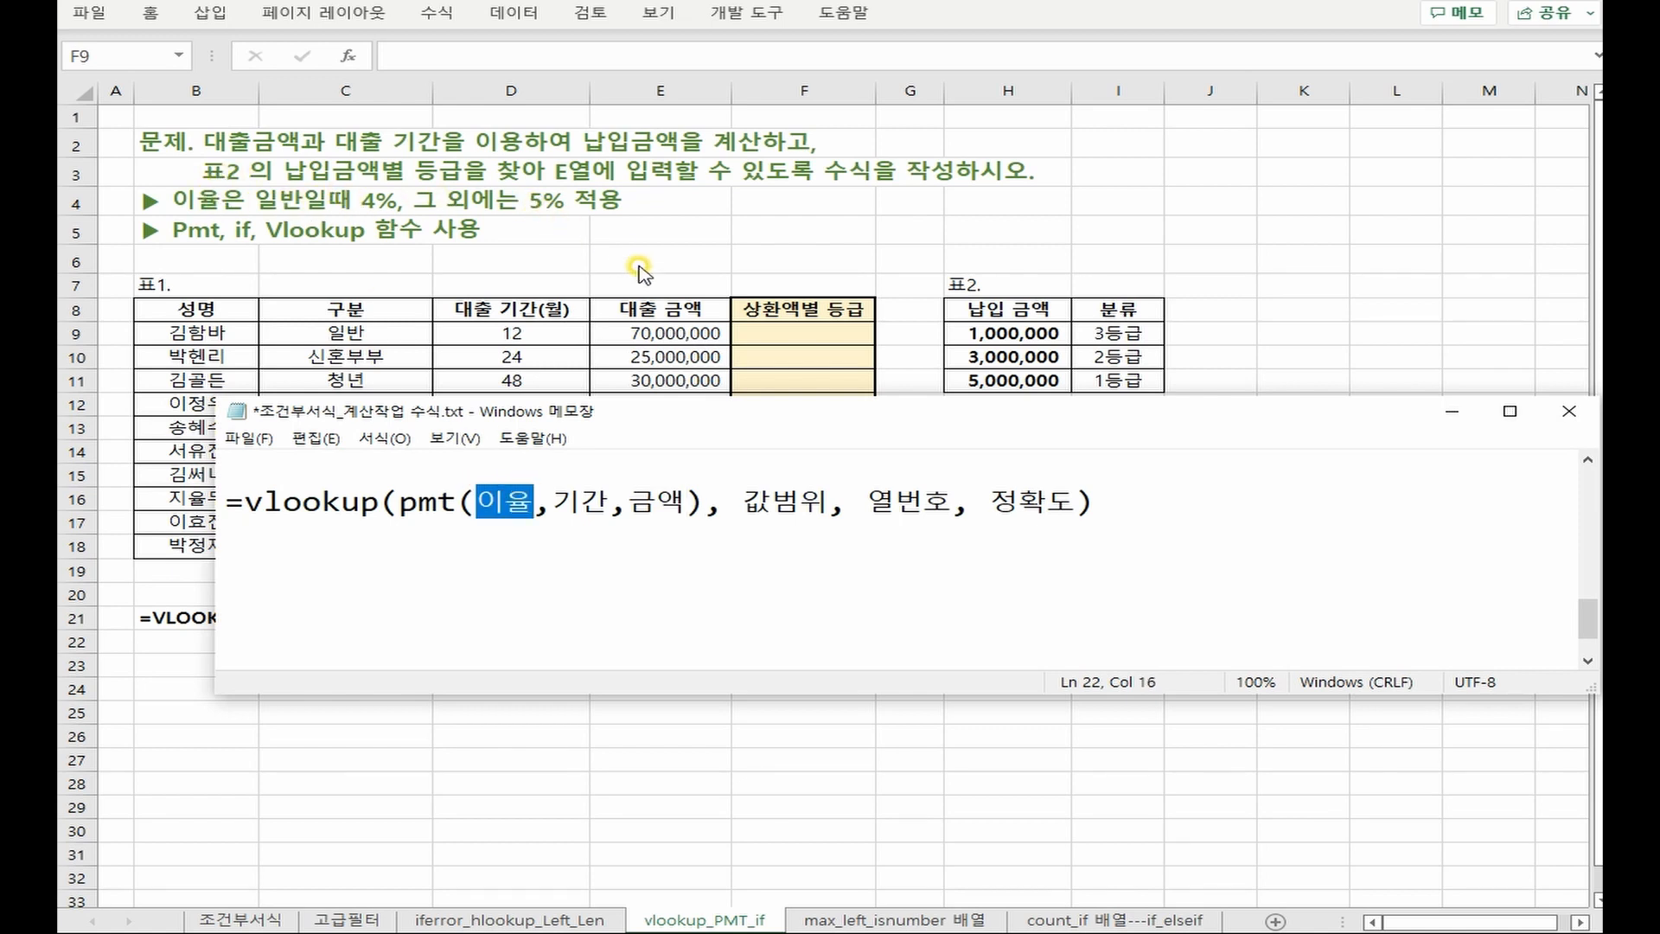
type("if(조건식, 참일때, ")
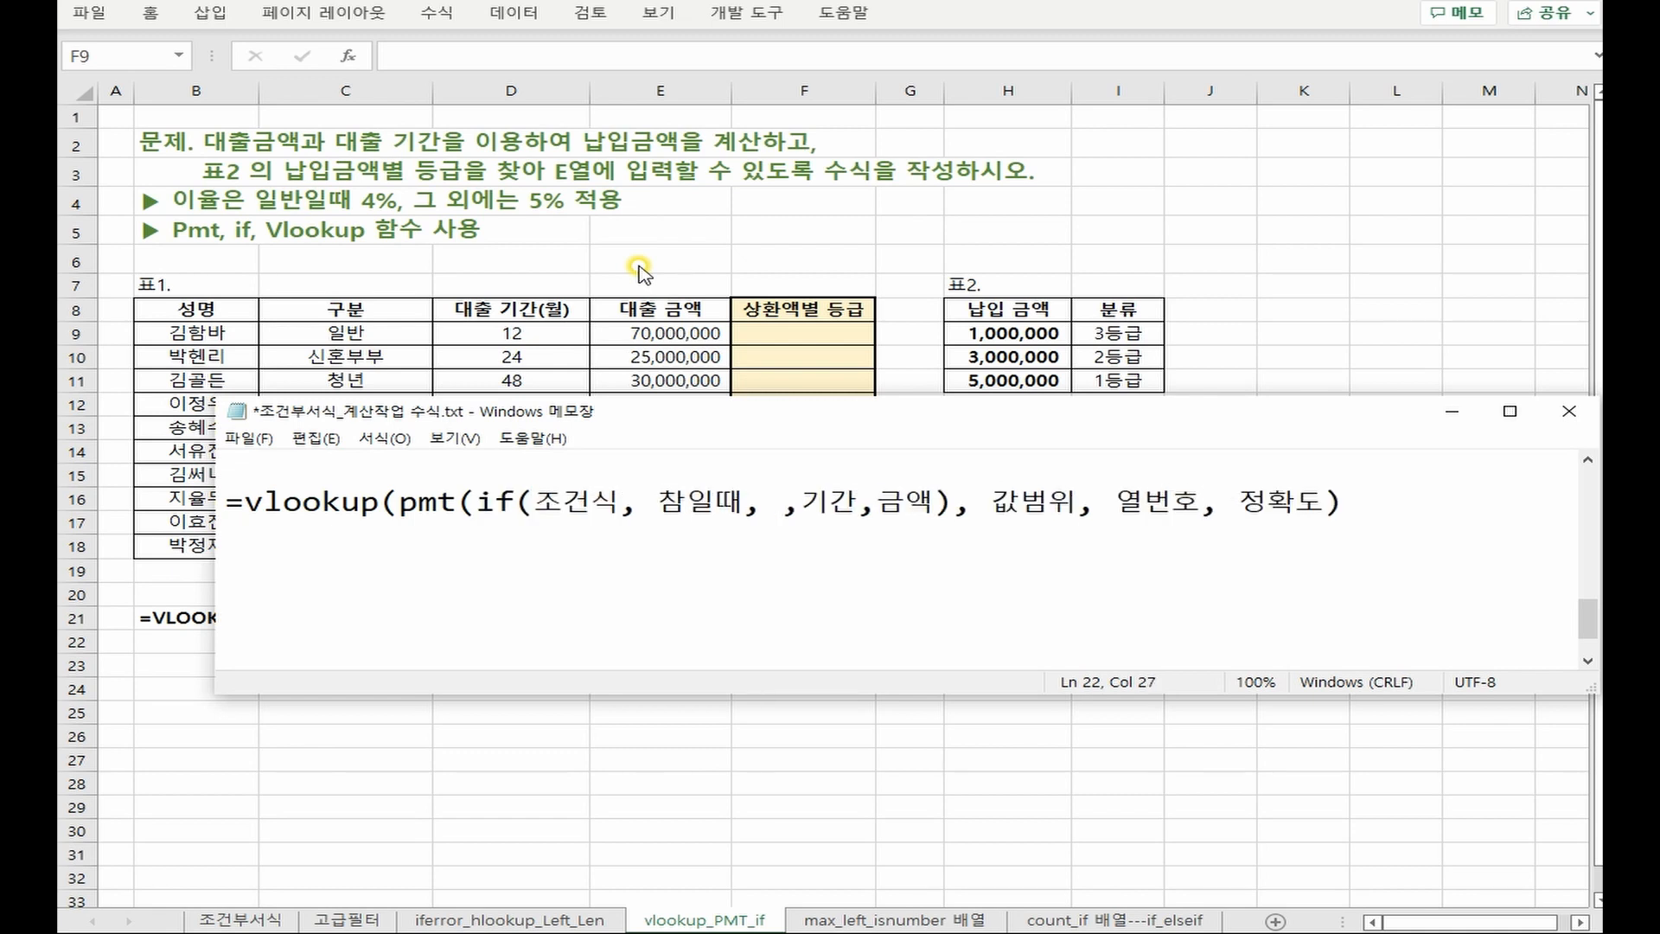
type("거짓일때")
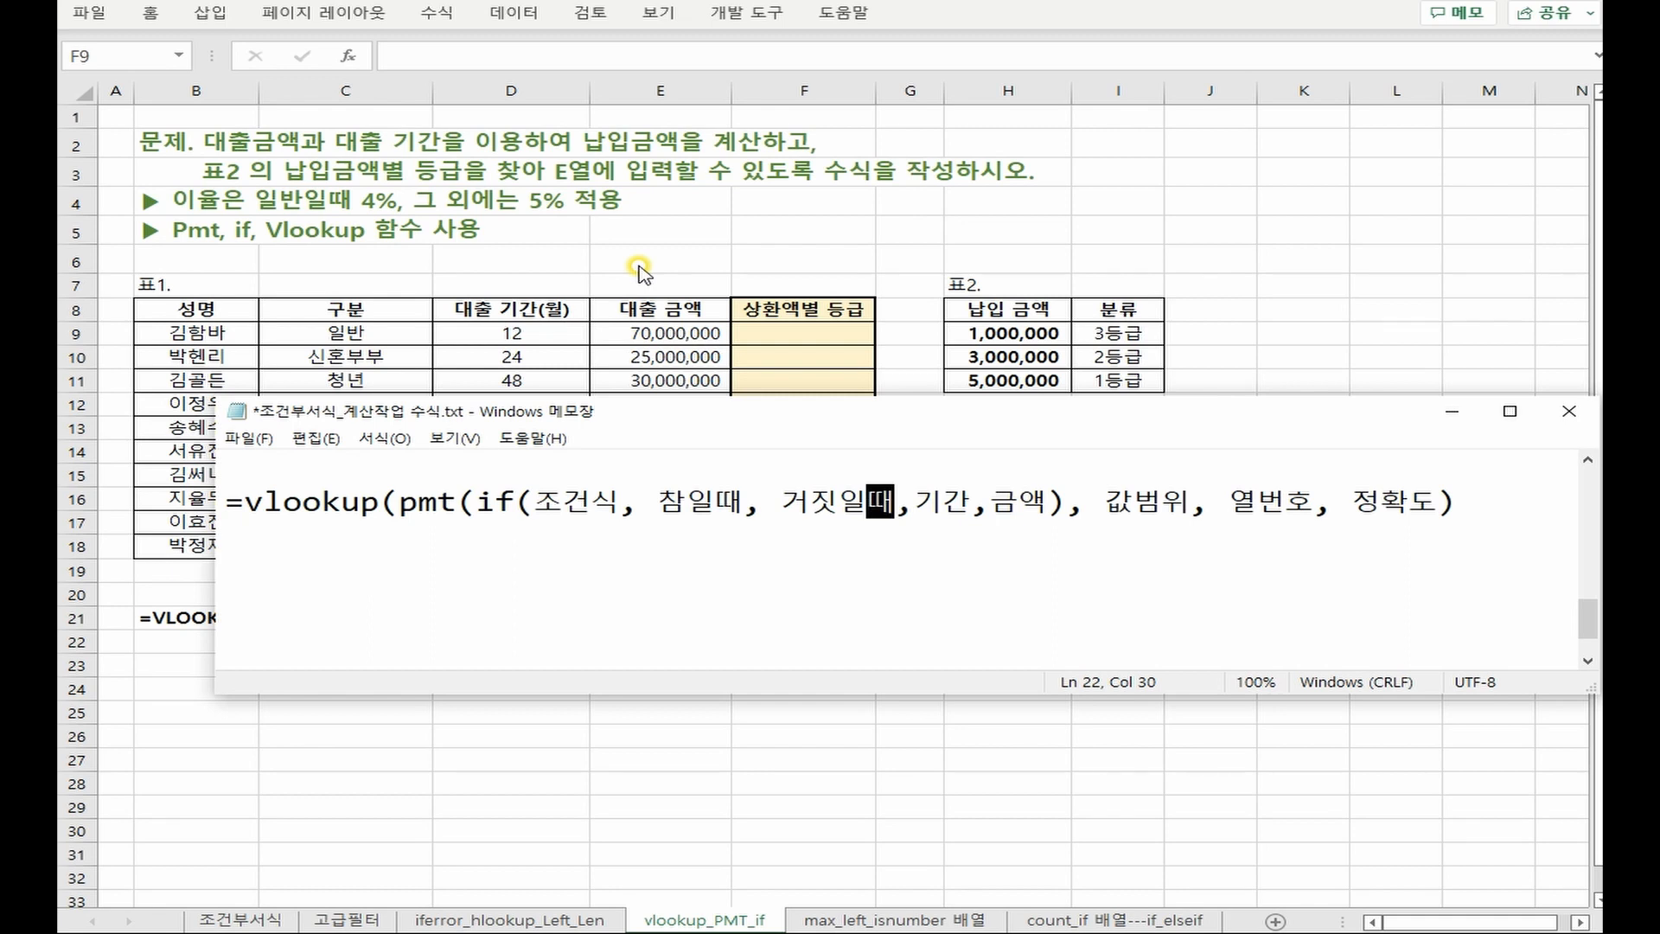
type(")")
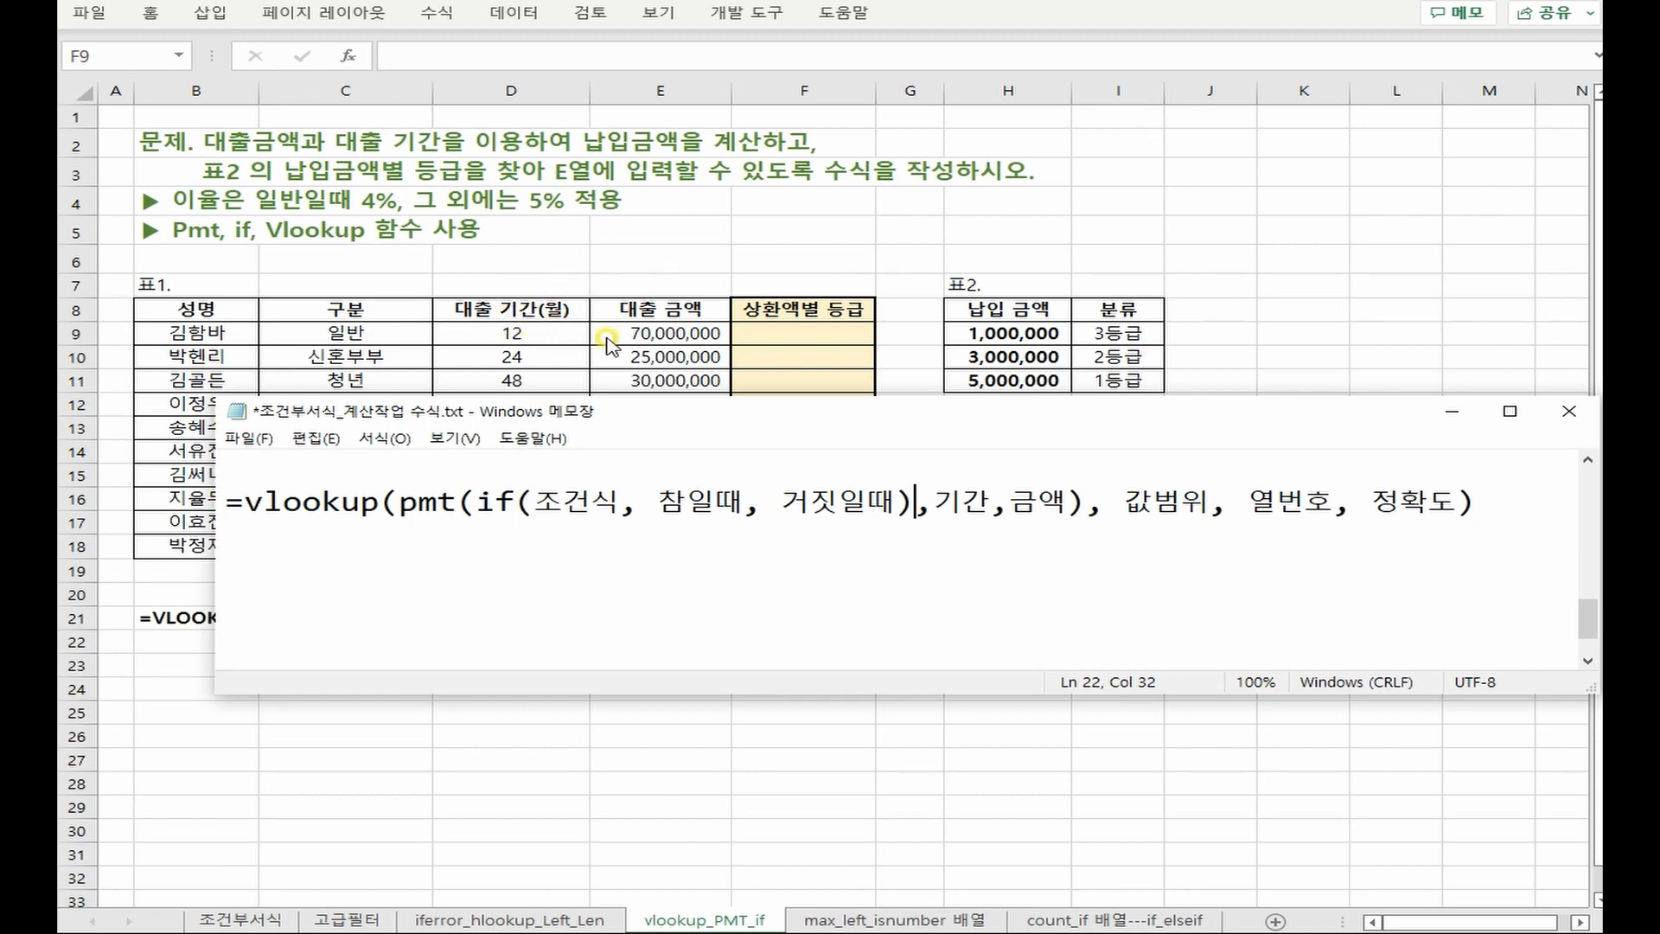
Set the pmt period argument to D9 and its amount argument to -E9 in the draft
left_click_drag(934, 503, 990, 504)
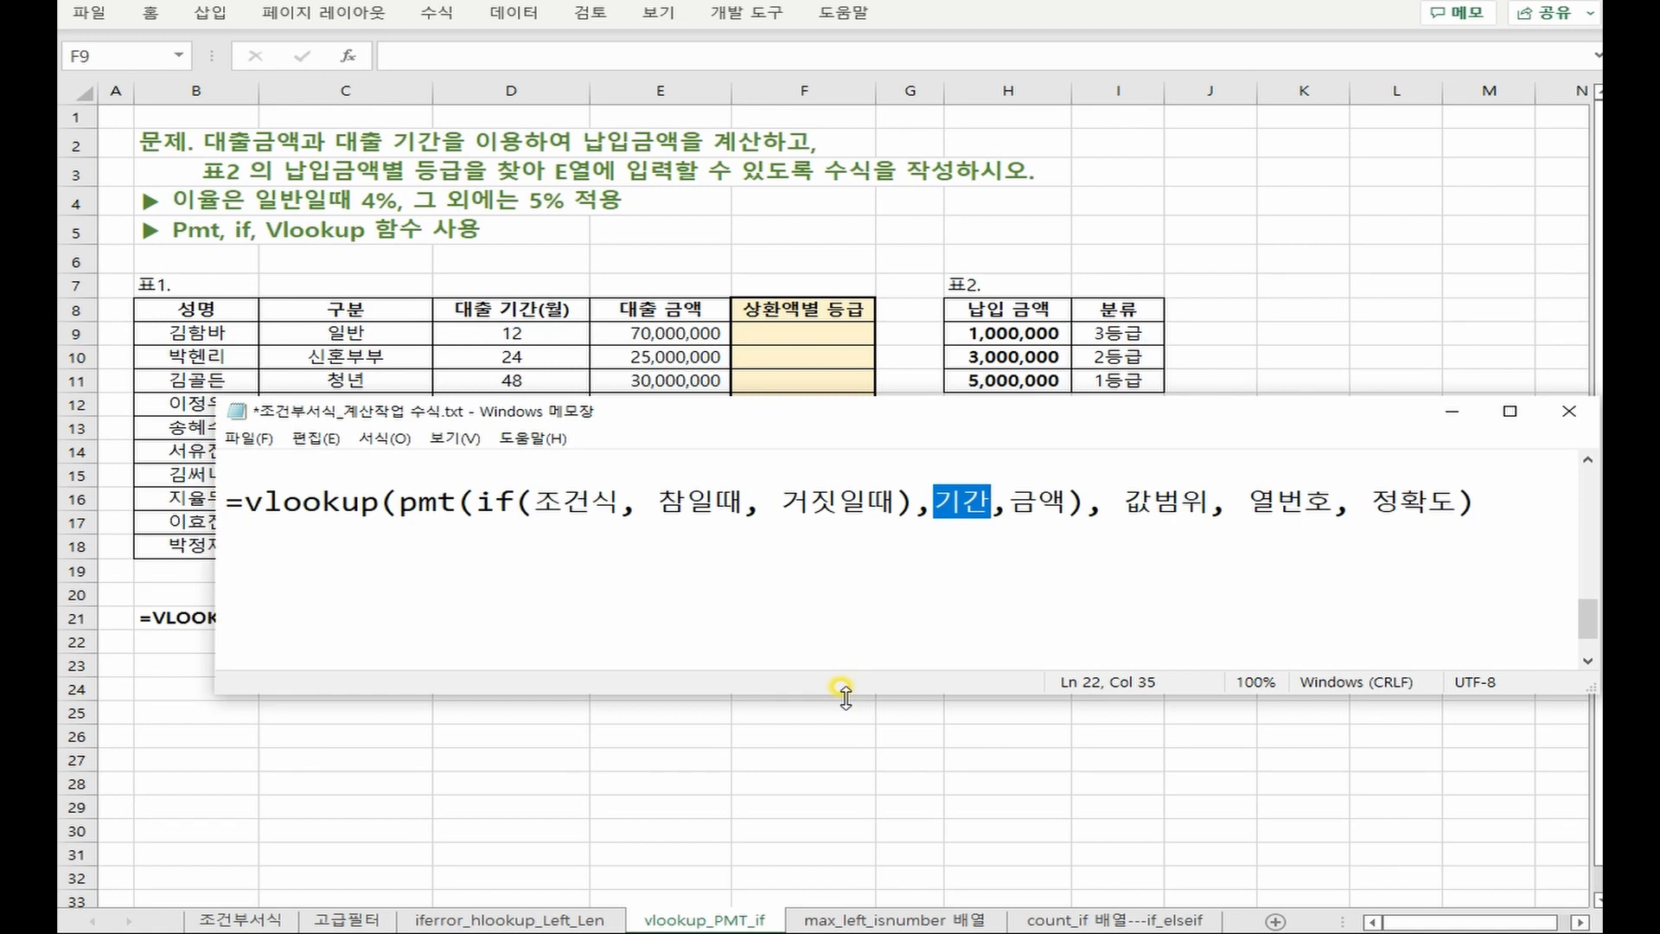
type("D9")
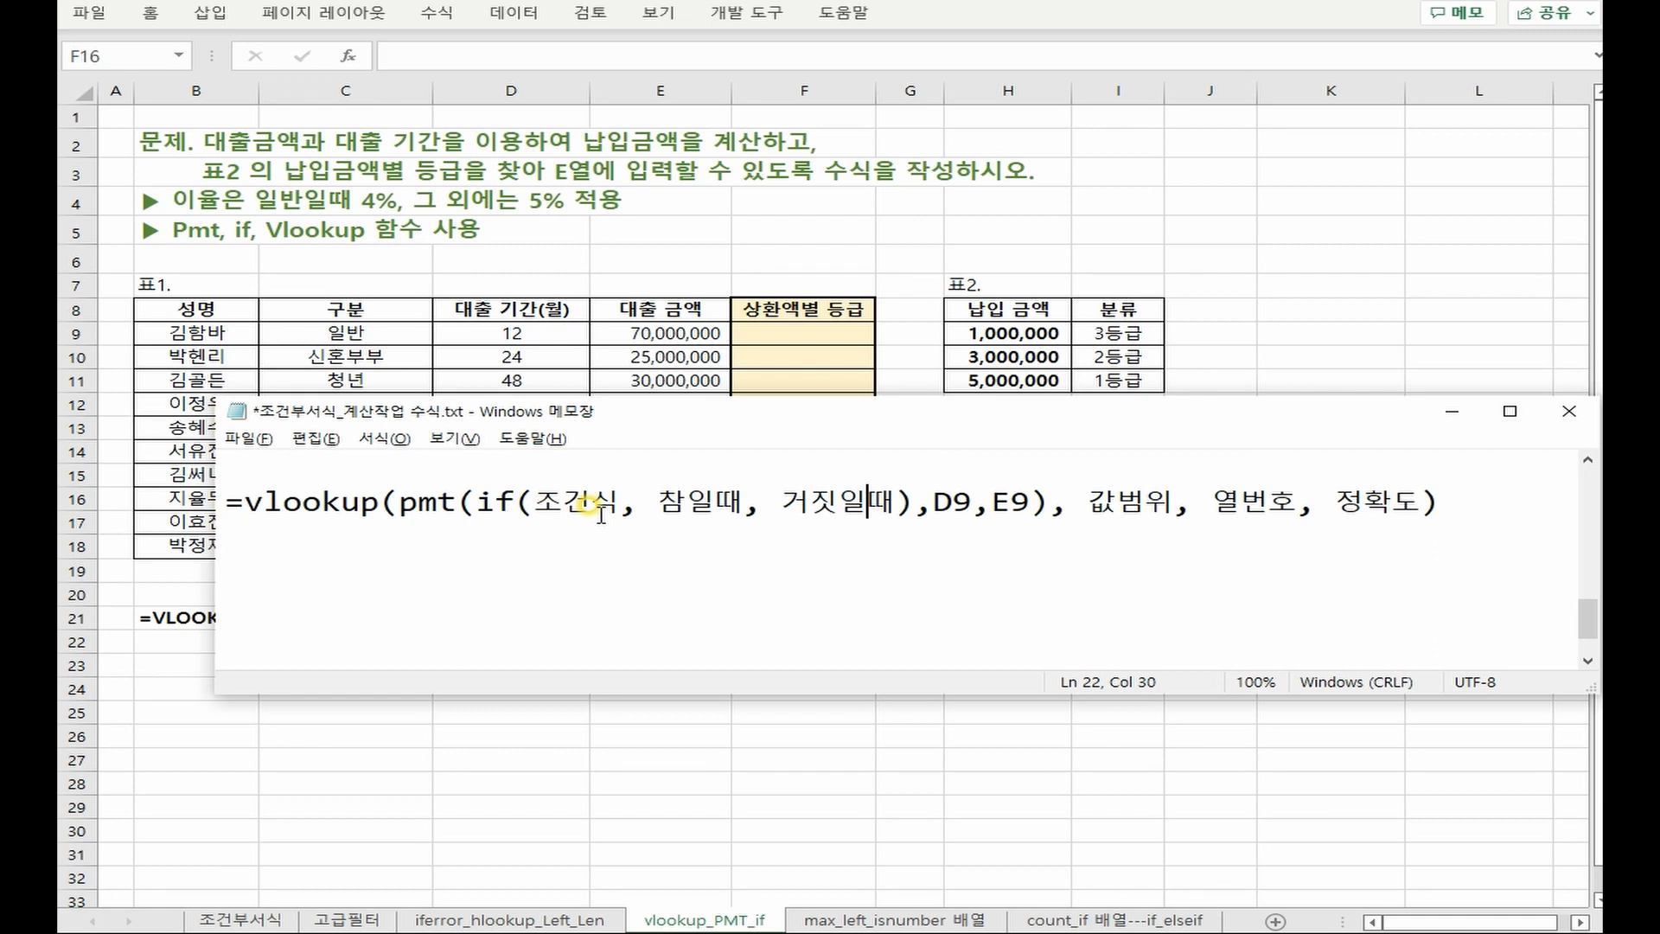
double_click(952, 502)
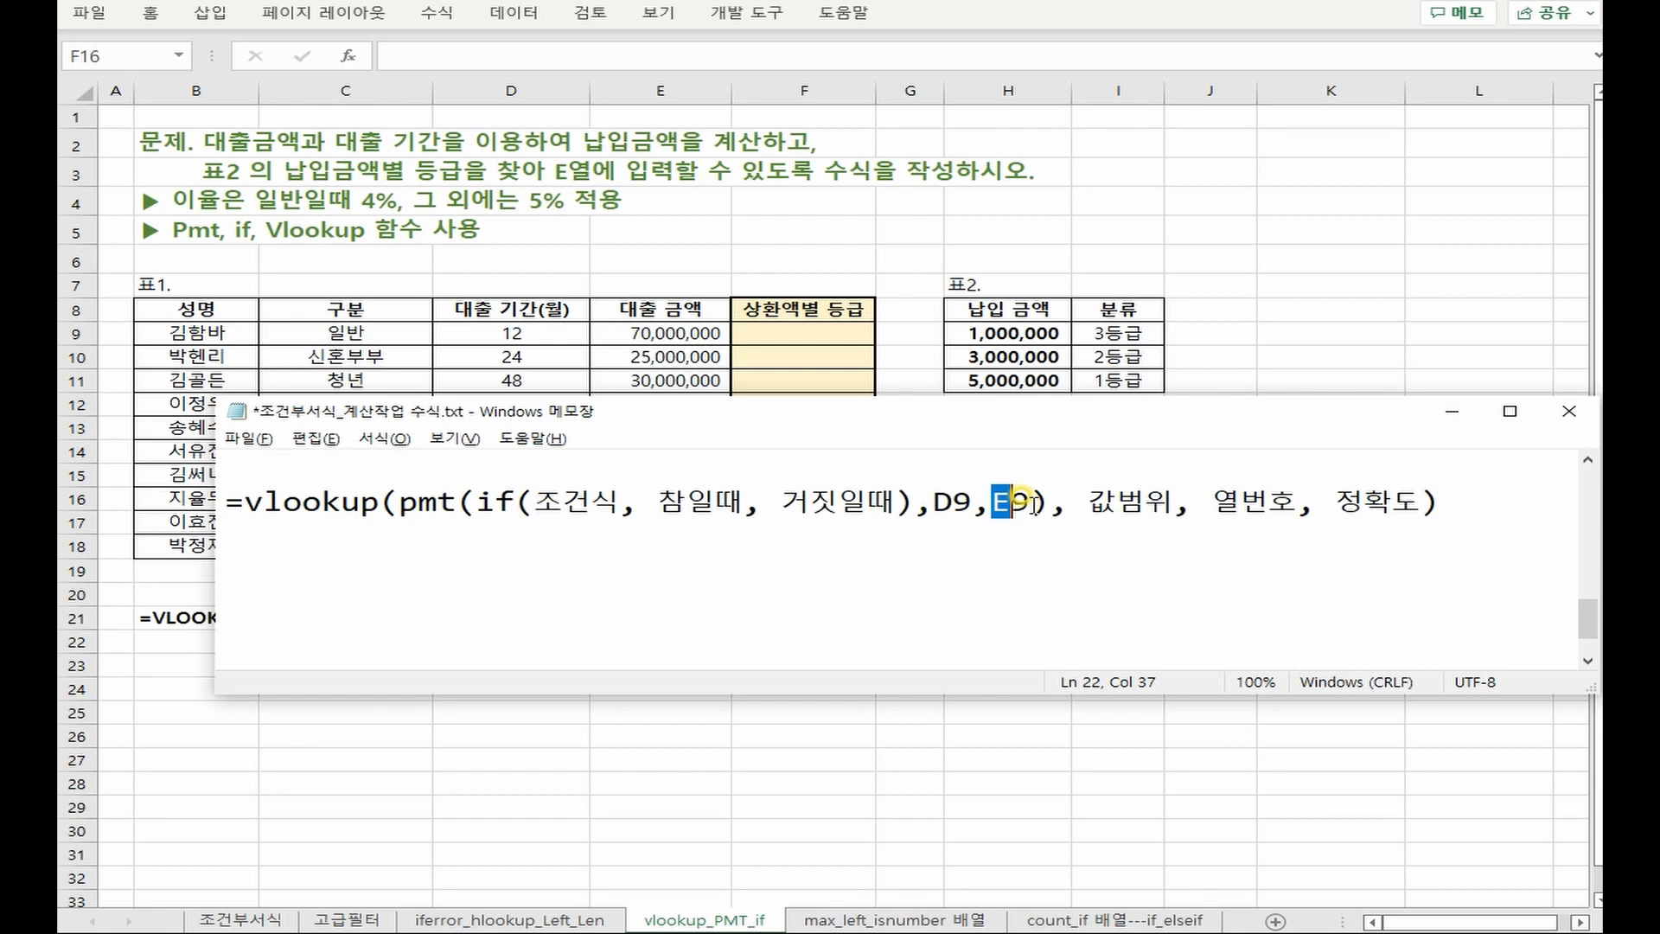
key("Left")
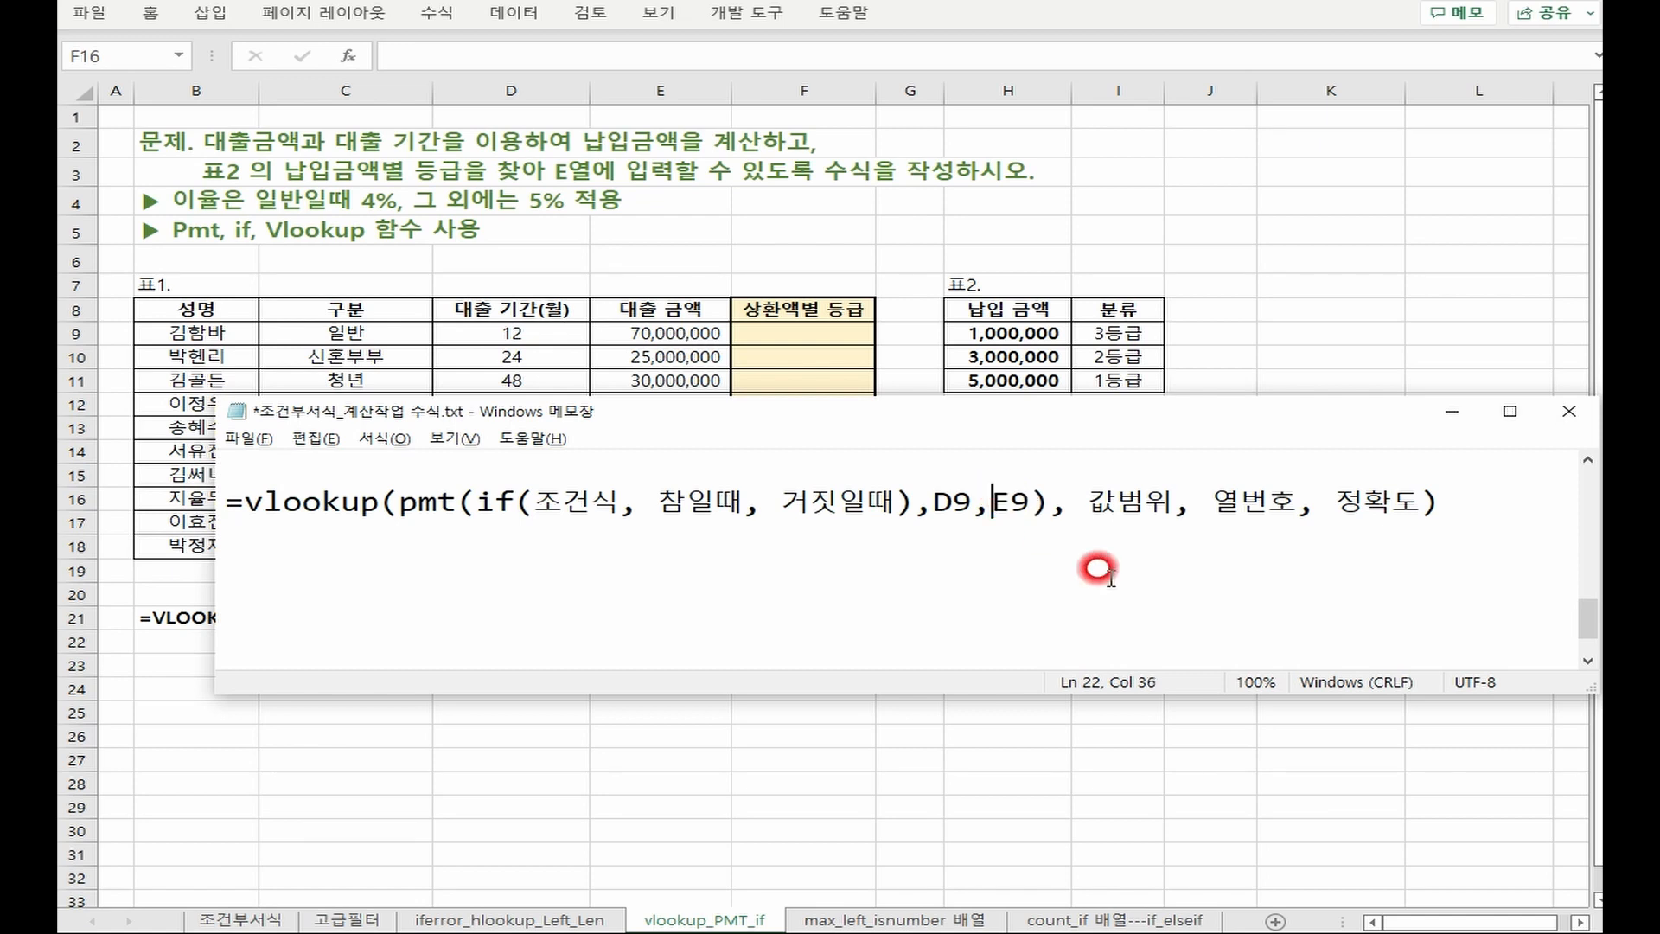
type("-")
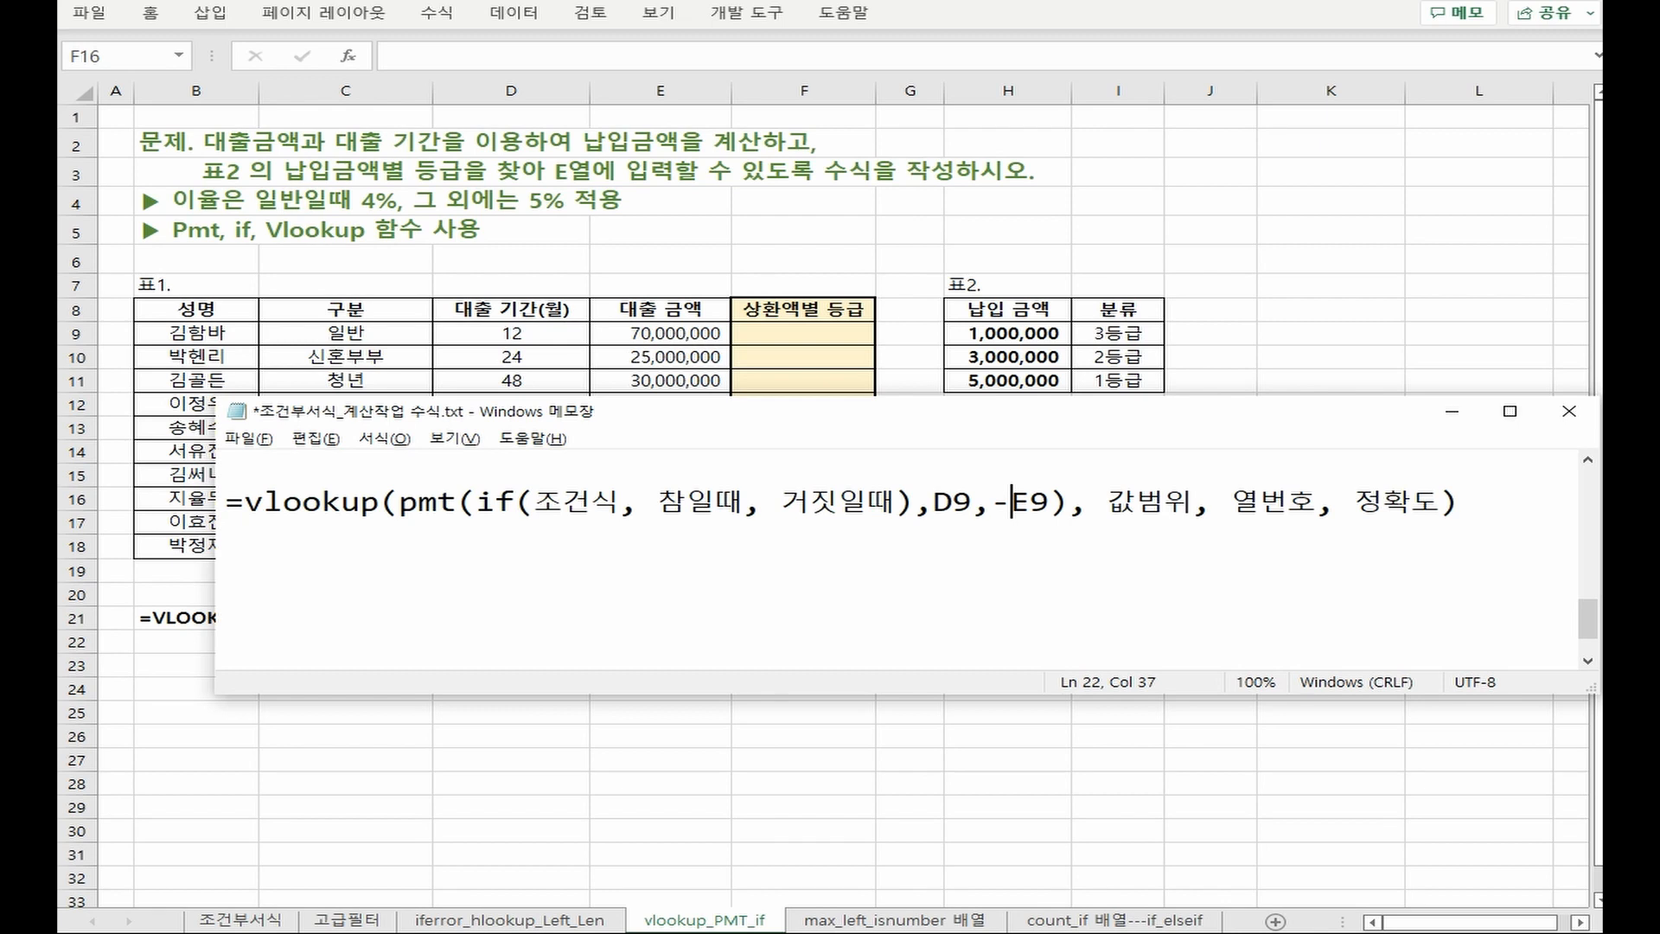
Fill in the draft's if arguments with the condition C9="일반", 4% when true and 5% when false
double_click(596, 499)
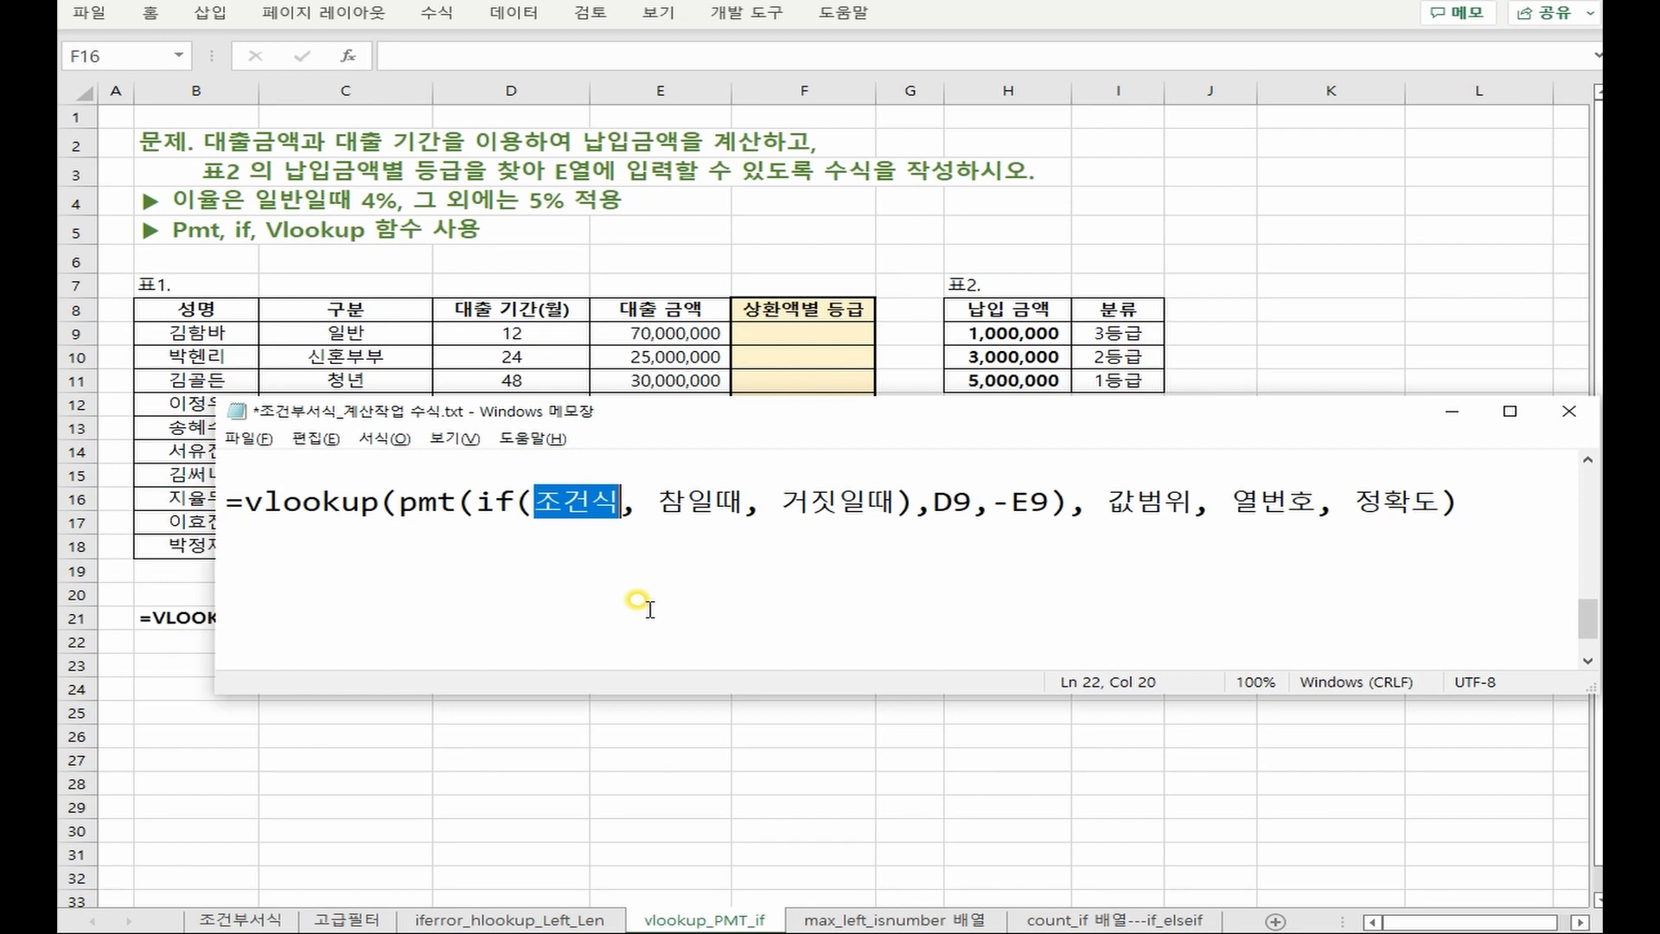
type("C9")
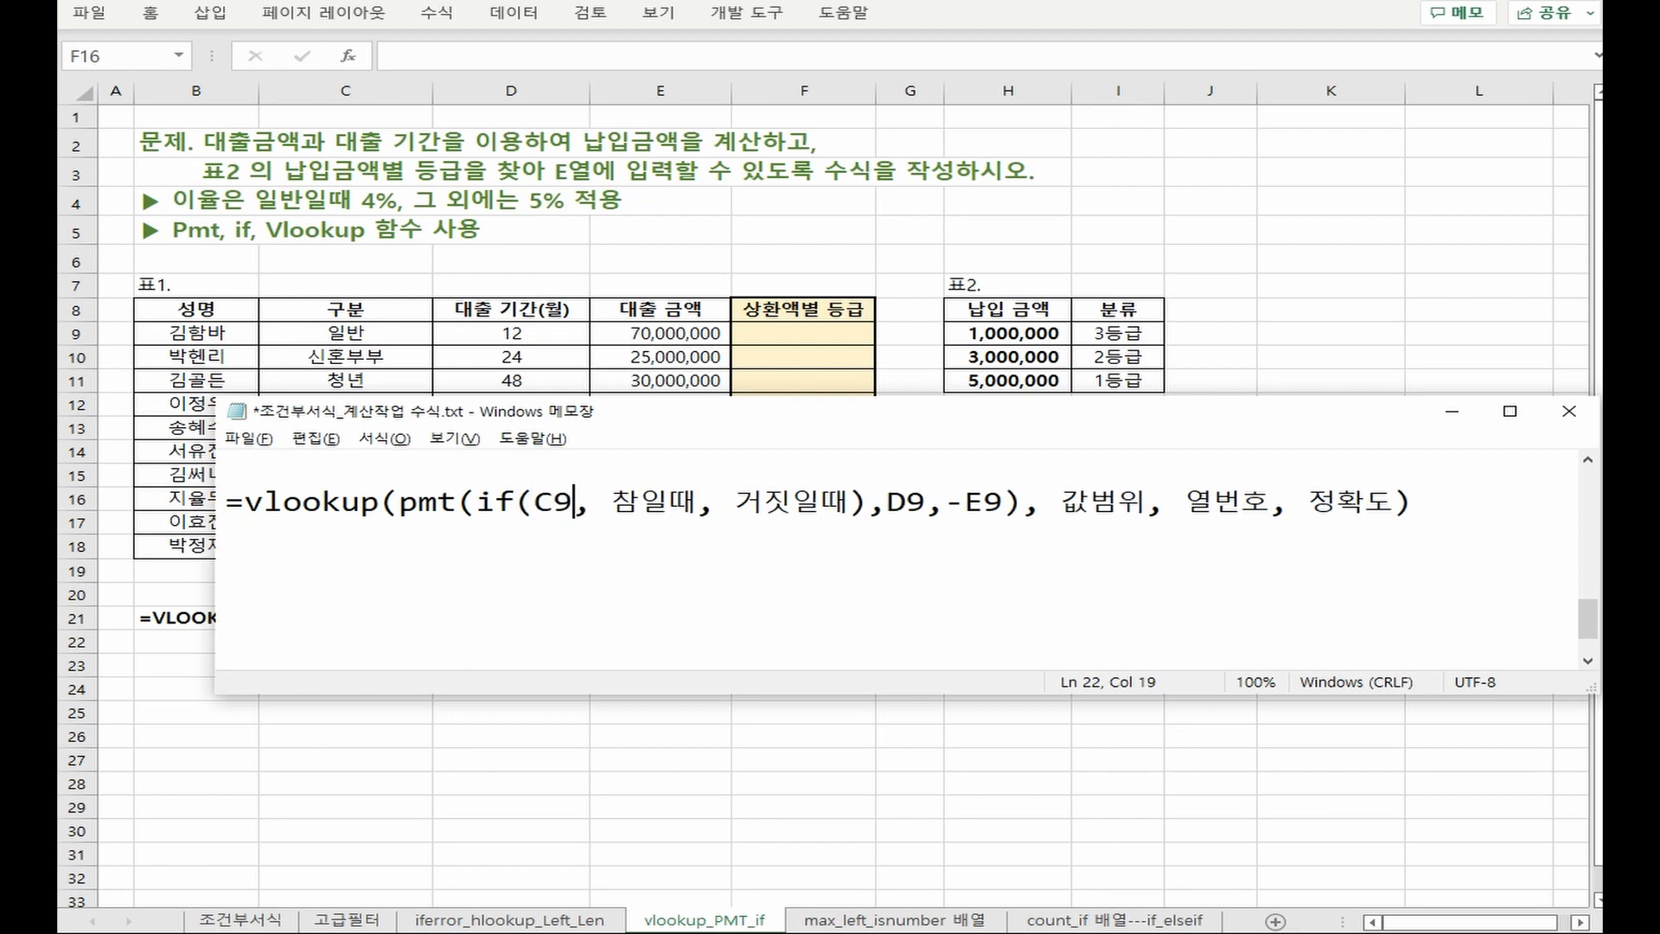
type("=\"일반\"")
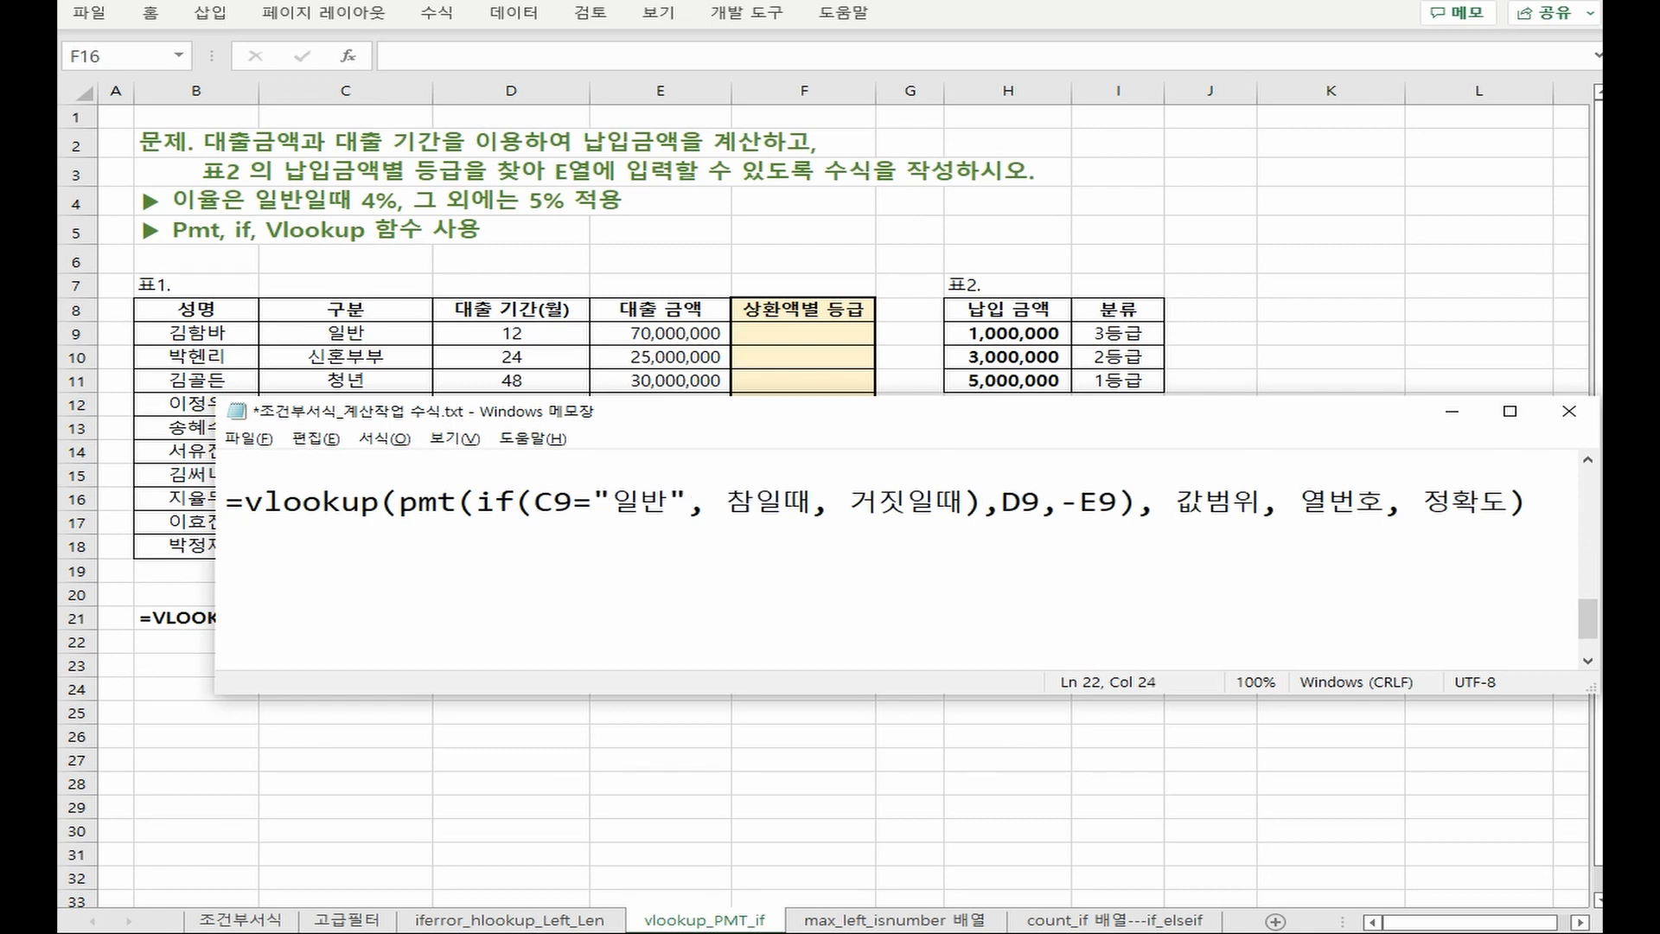
double_click(745, 500)
type("4%")
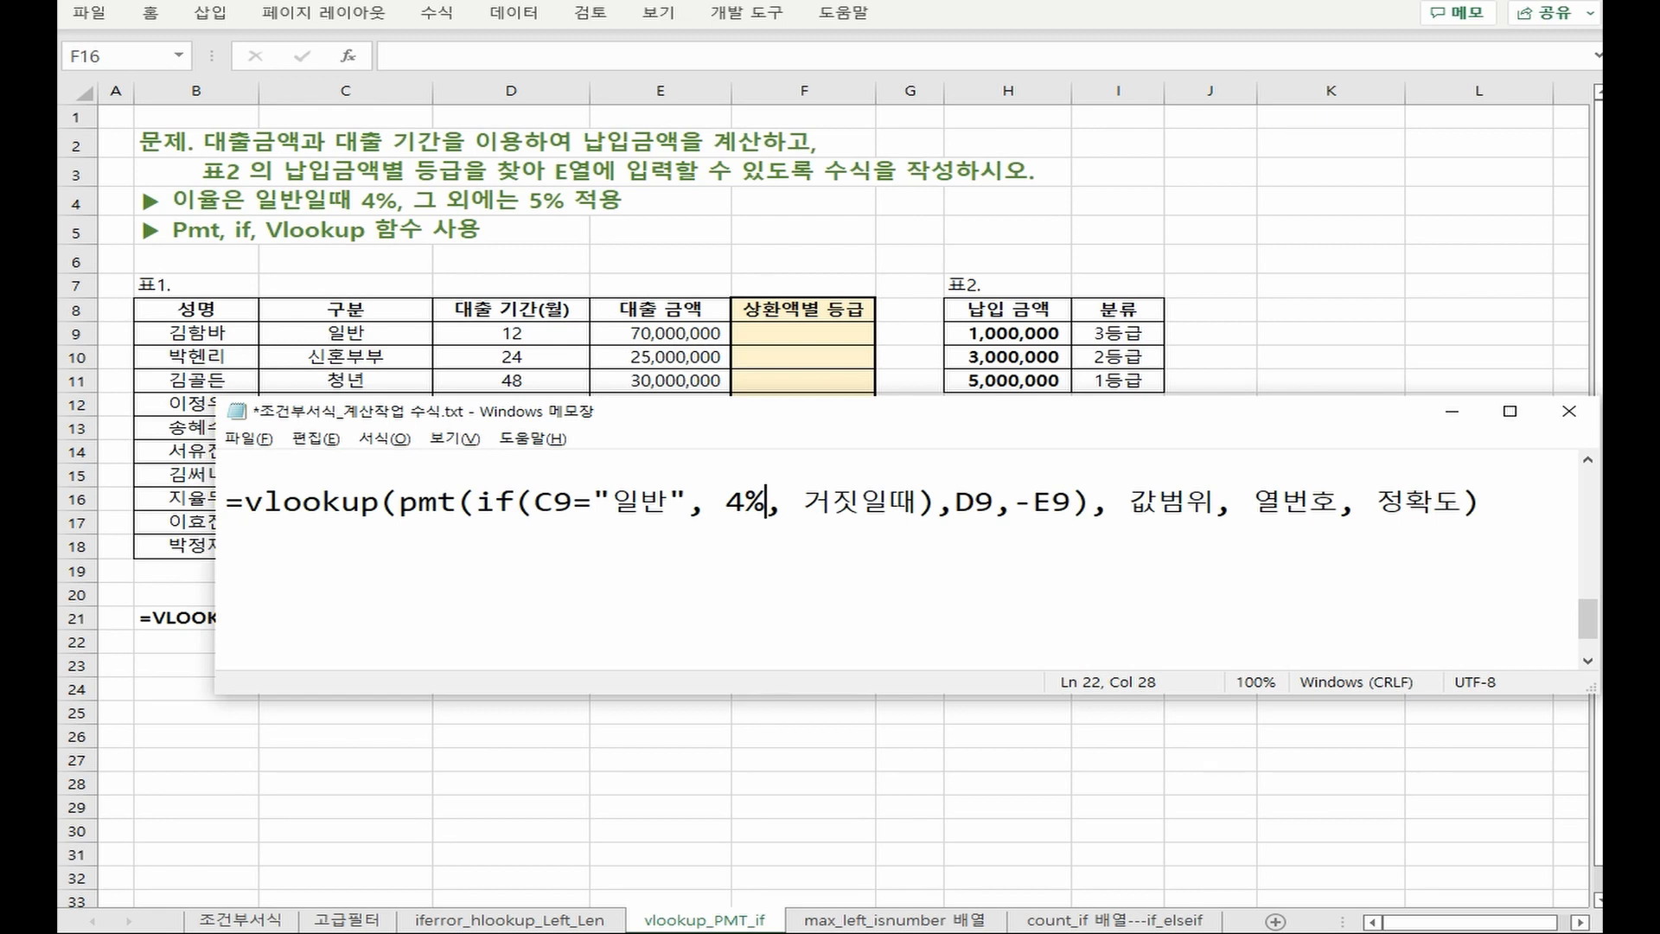
double_click(864, 502)
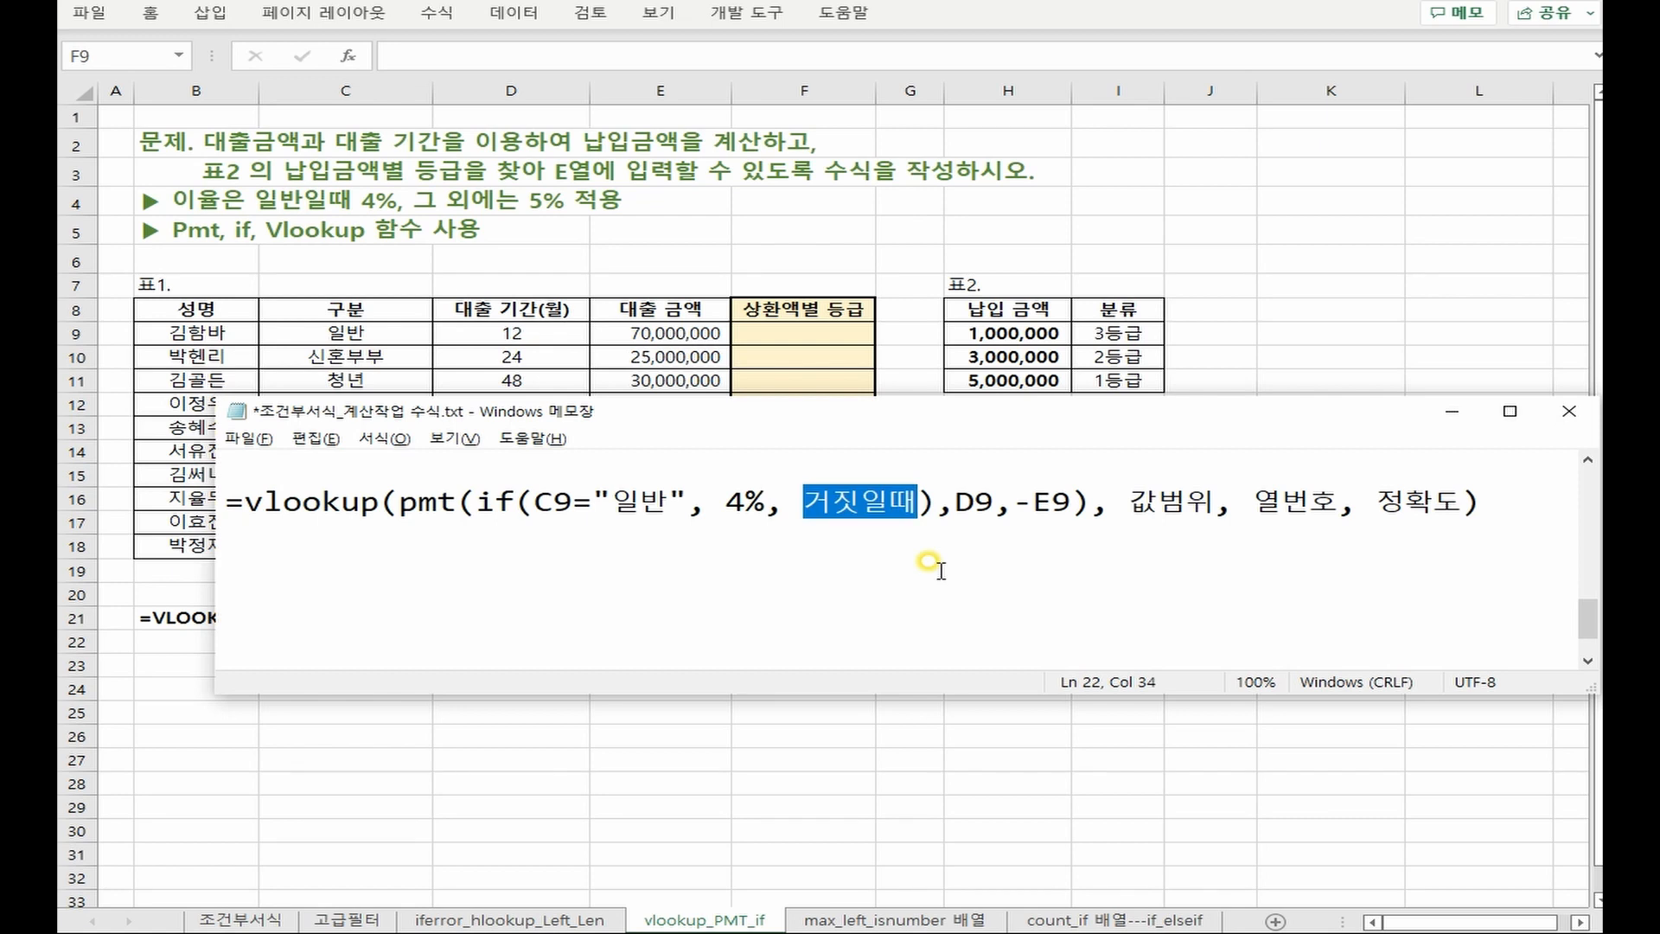
type("5%")
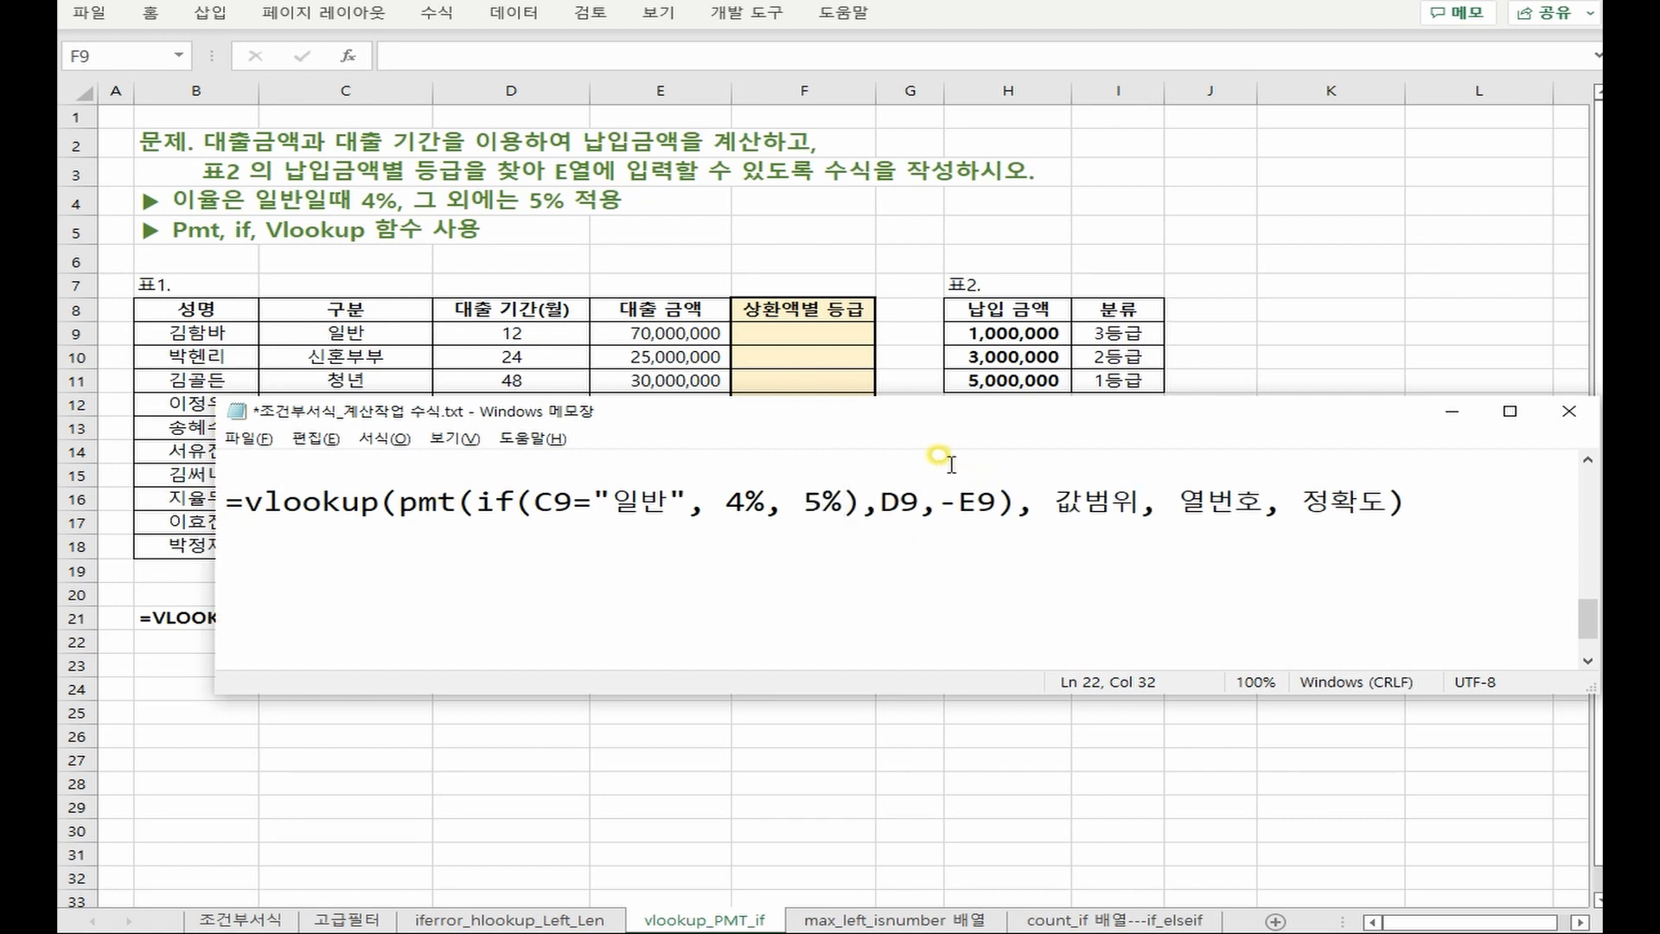
Replace the 값범위 placeholder in the draft with H9:i11, the data range of 표2
left_click_drag(1059, 503, 1143, 501)
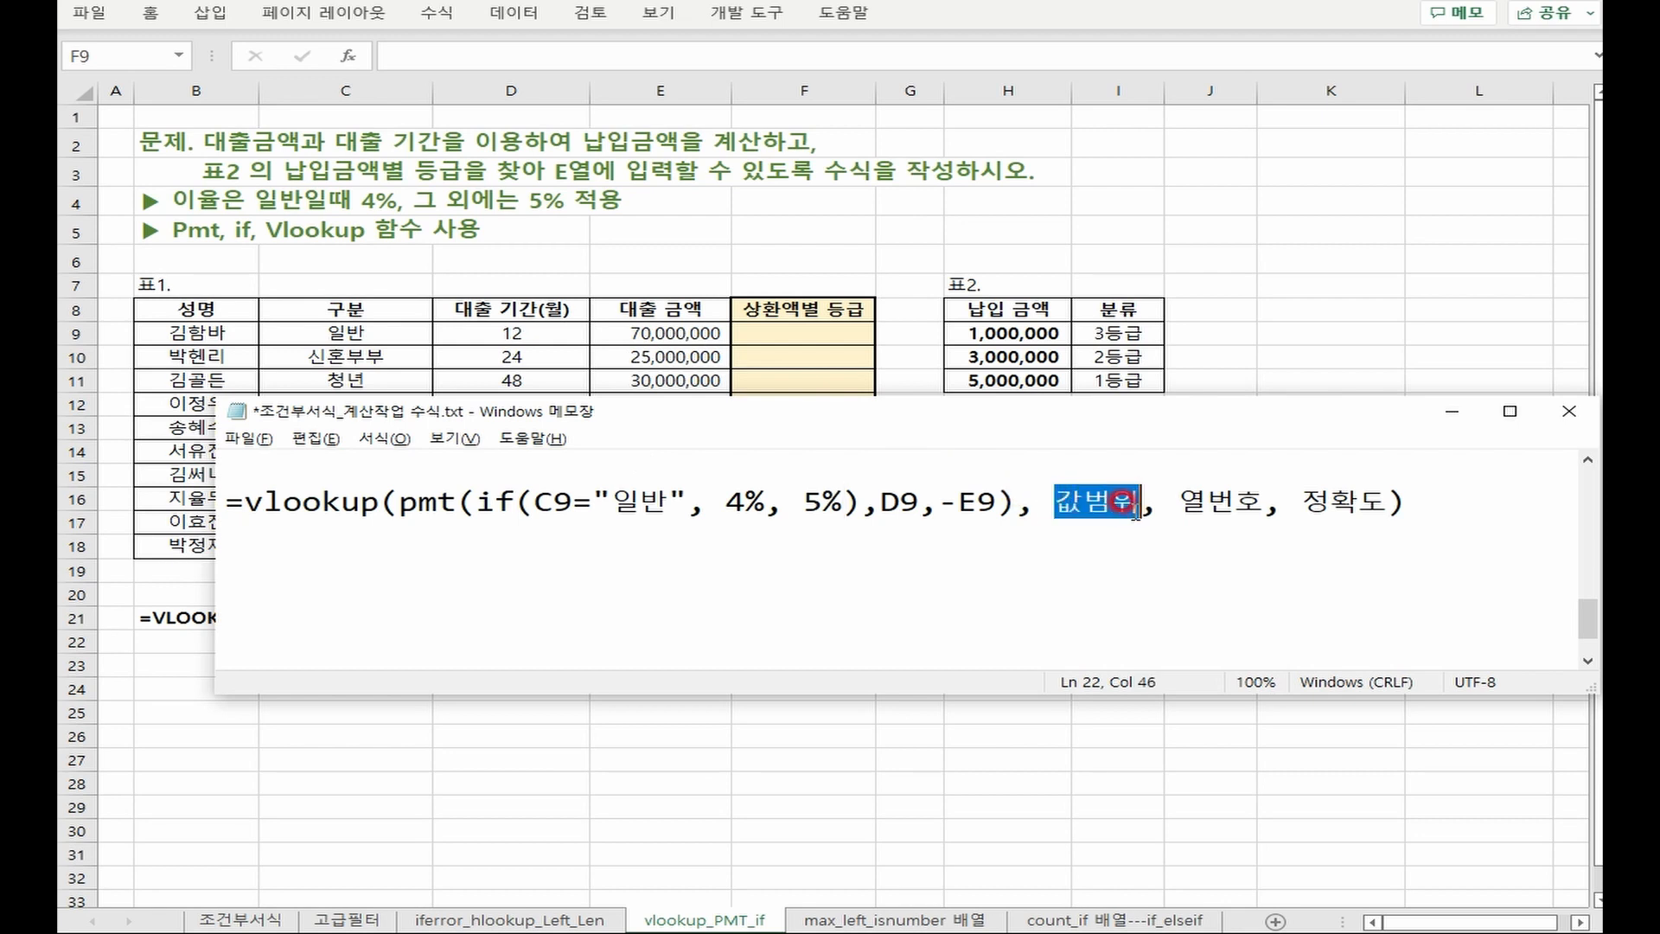
key("alt+Tab")
left_click_drag(998, 332, 1105, 381)
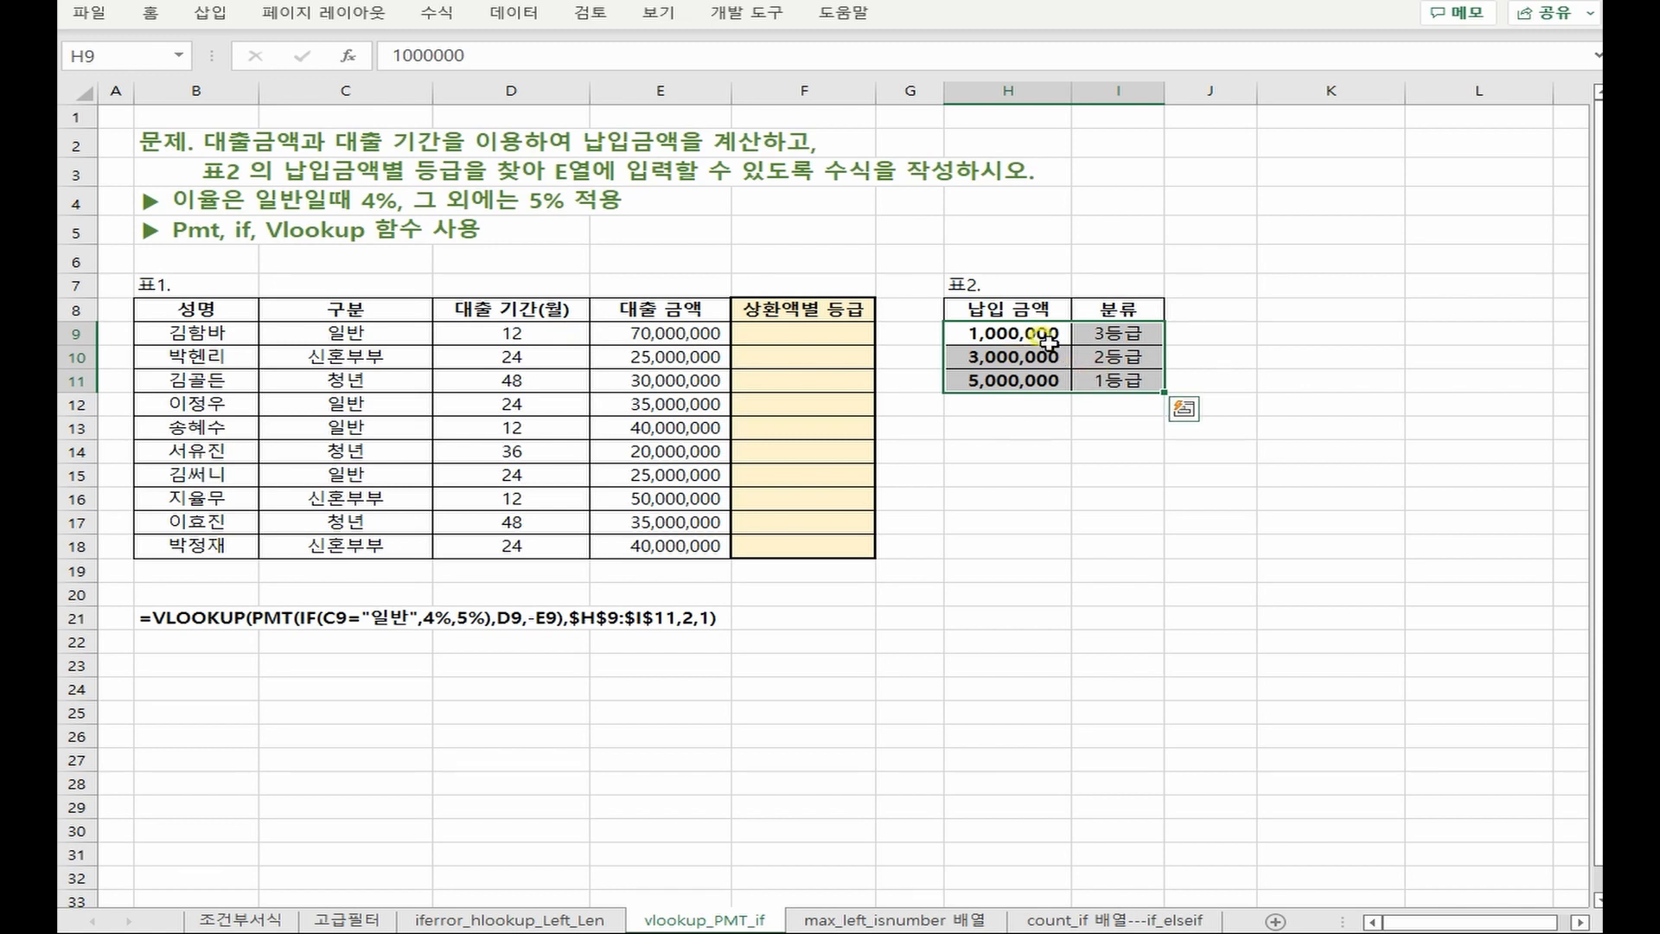
key("alt+Tab")
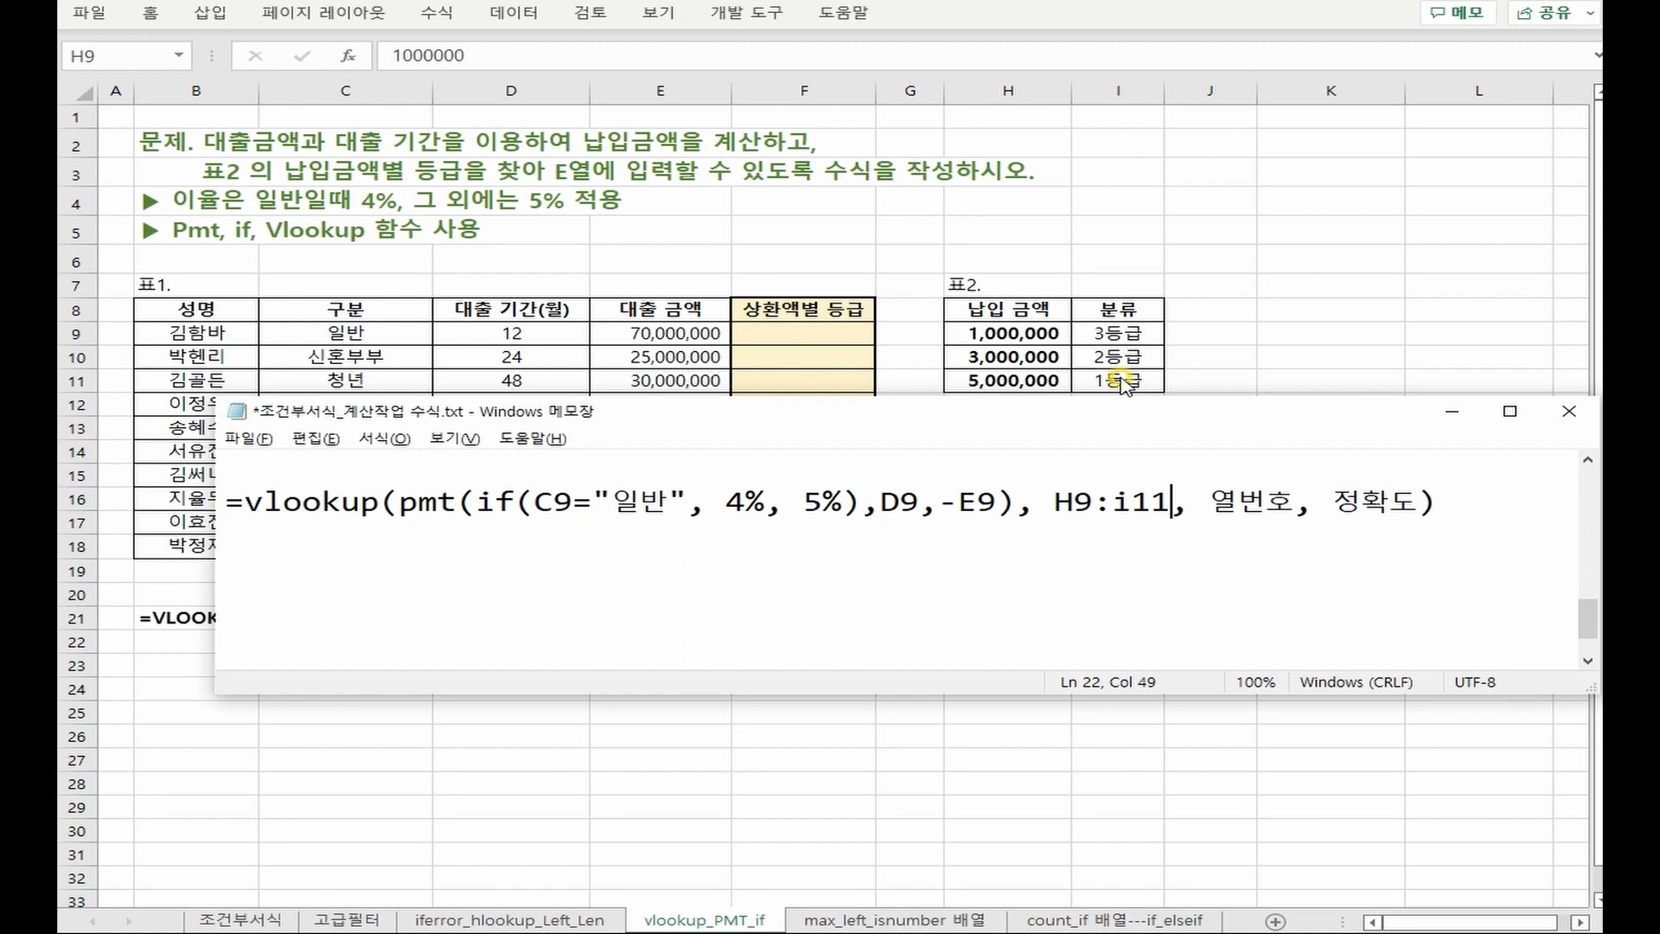
Make the draft's lookup range absolute as $H$9:$i$11
key("Left")
key("Left")
key("Left")
key("Left")
key("Left")
key("Left")
type("$")
key("Right")
type("$")
key("Right")
key("Right")
type("$")
key("Right")
type("$")
Replace the 열번호 placeholder with 2 and the 정확도 placeholder with 1 in the draft
key("Right")
key("Right")
key("Right")
key("Right")
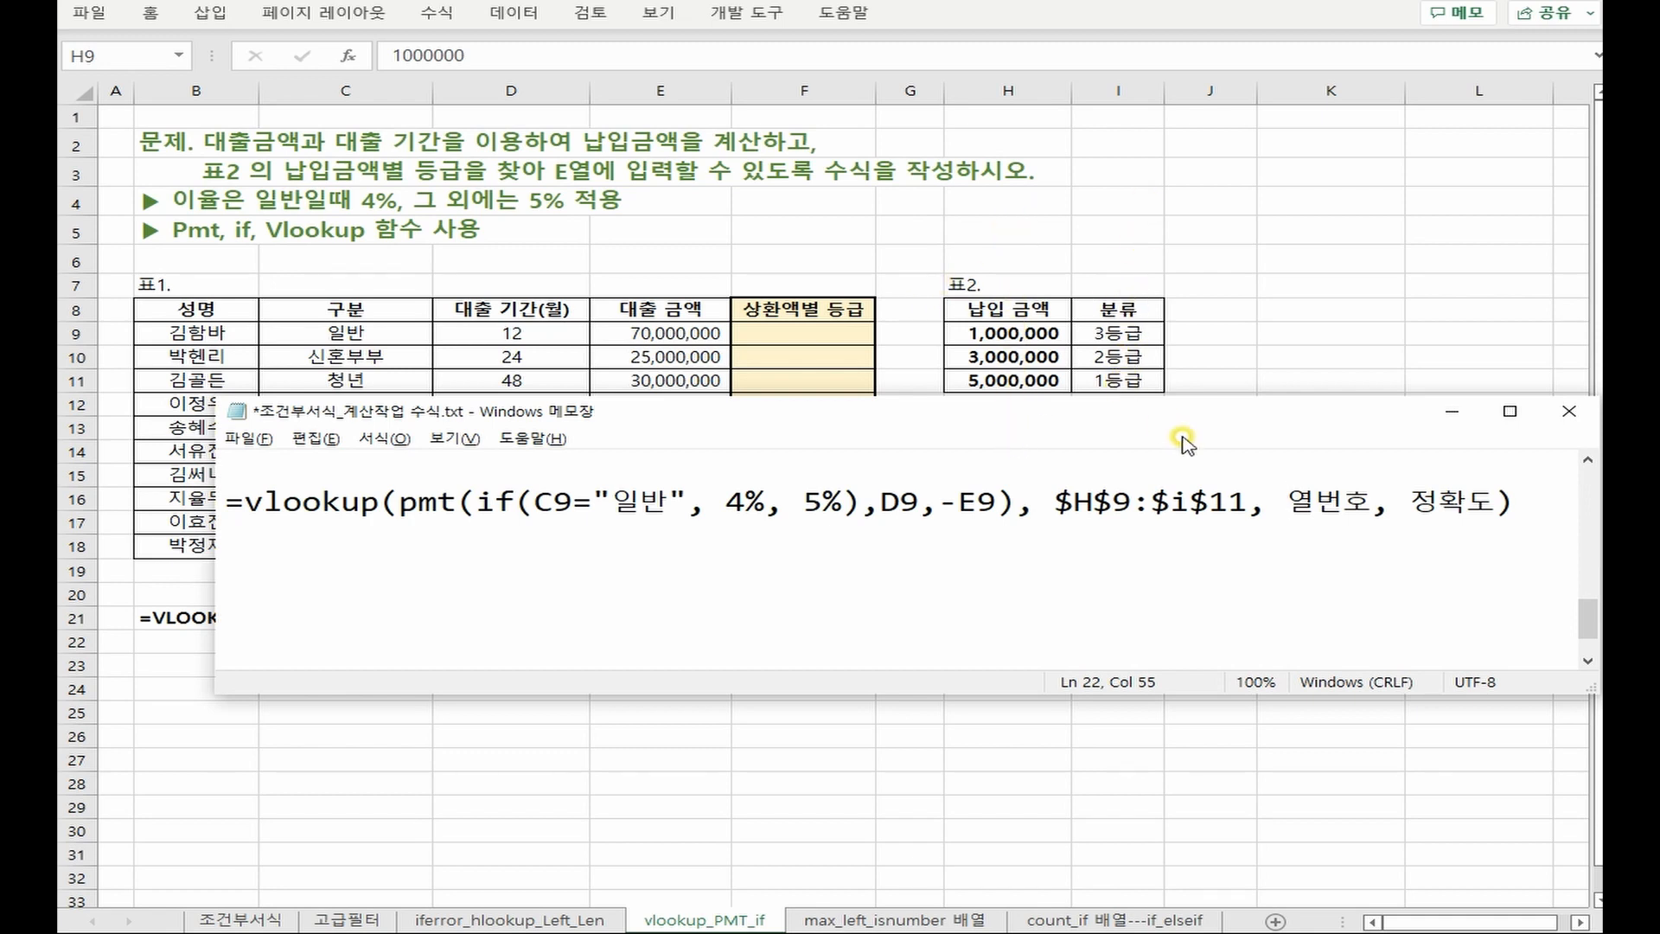
key("Delete")
key("Delete")
key("Delete")
key("Delete")
key("Delete")
key("Delete")
type("2,")
key("Delete")
key("Delete")
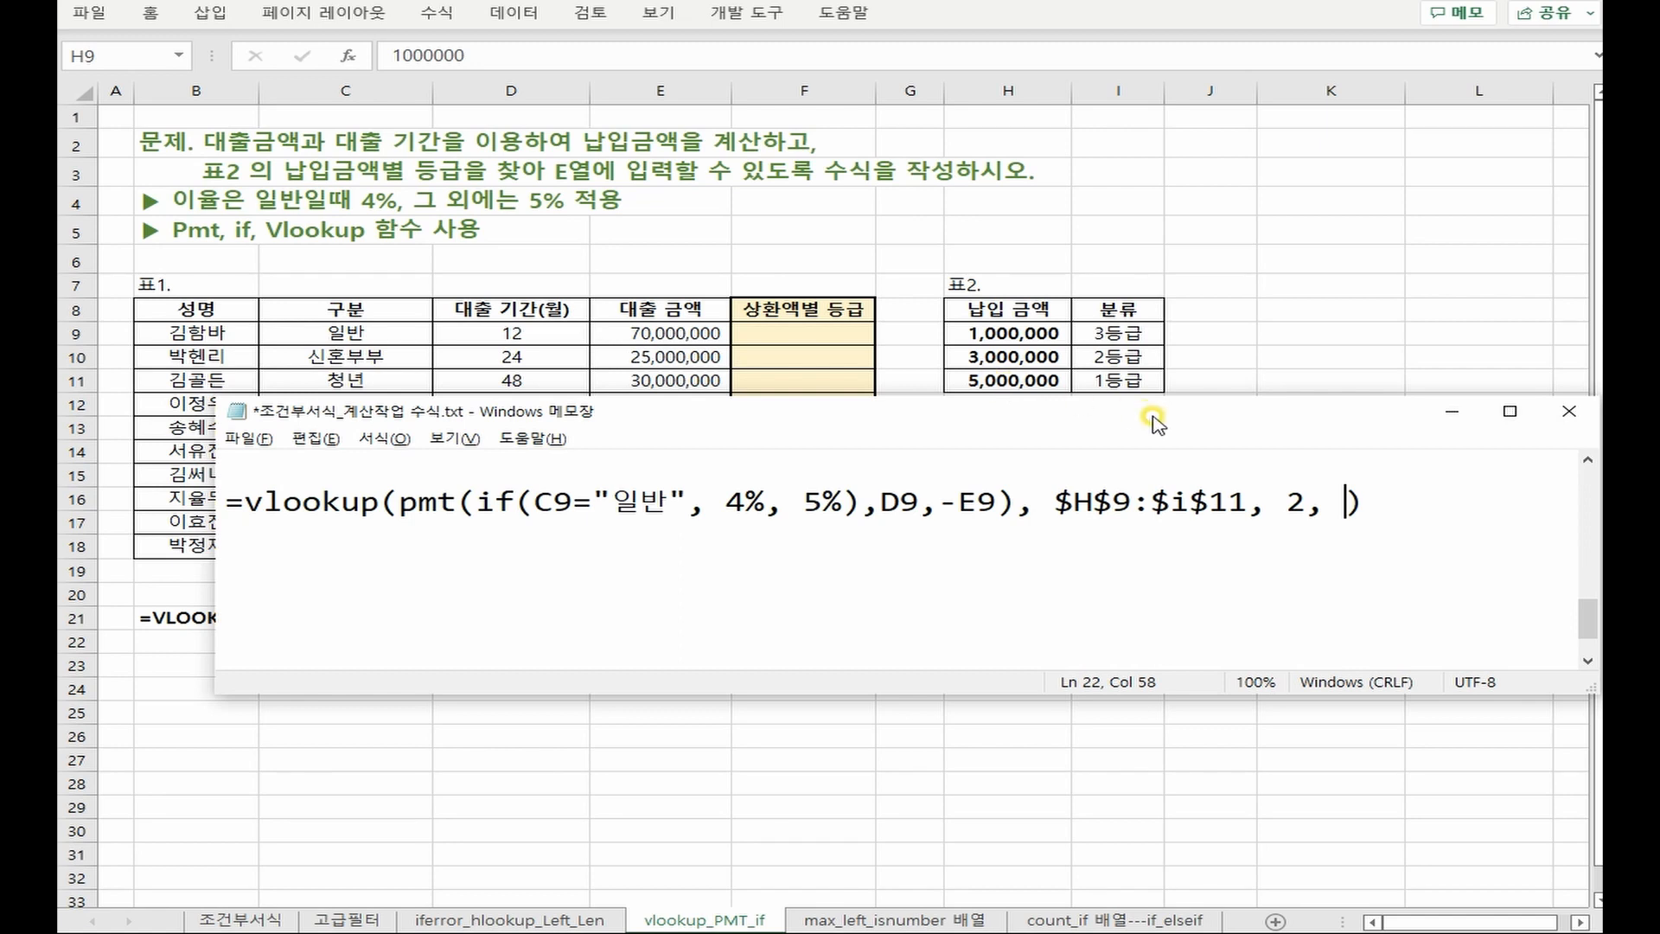
type("1")
left_click_drag(858, 415, 843, 415)
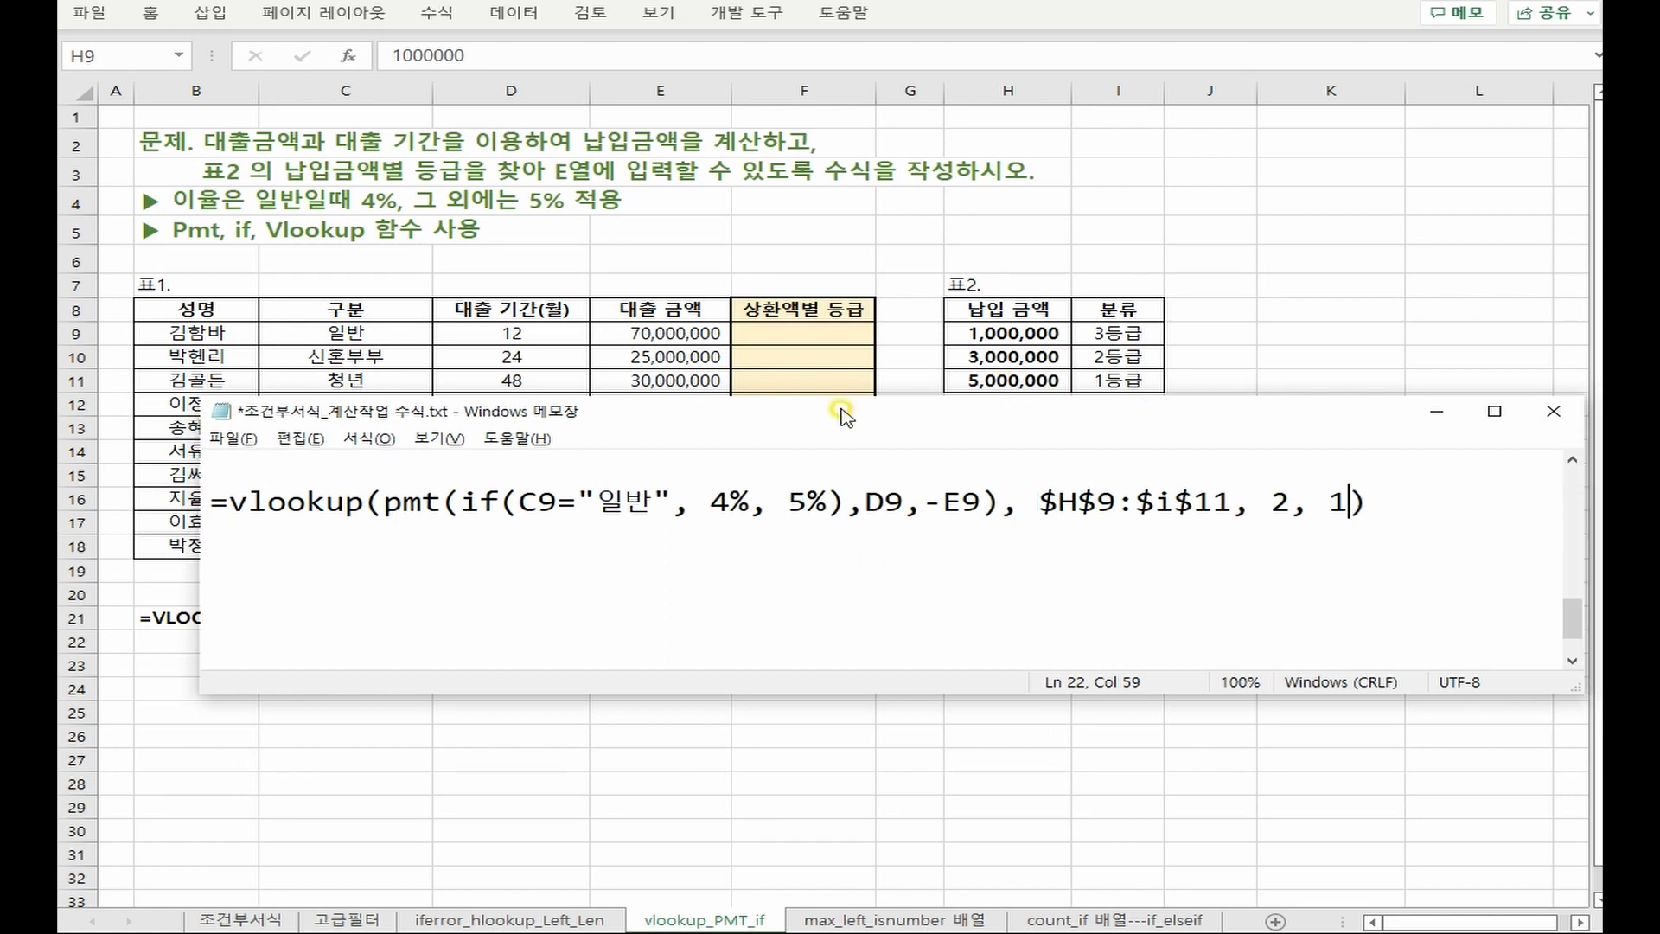
Switch to Excel and start a formula in F9 with VLOOKUP and a nested PMT as its lookup value
left_click(804, 334)
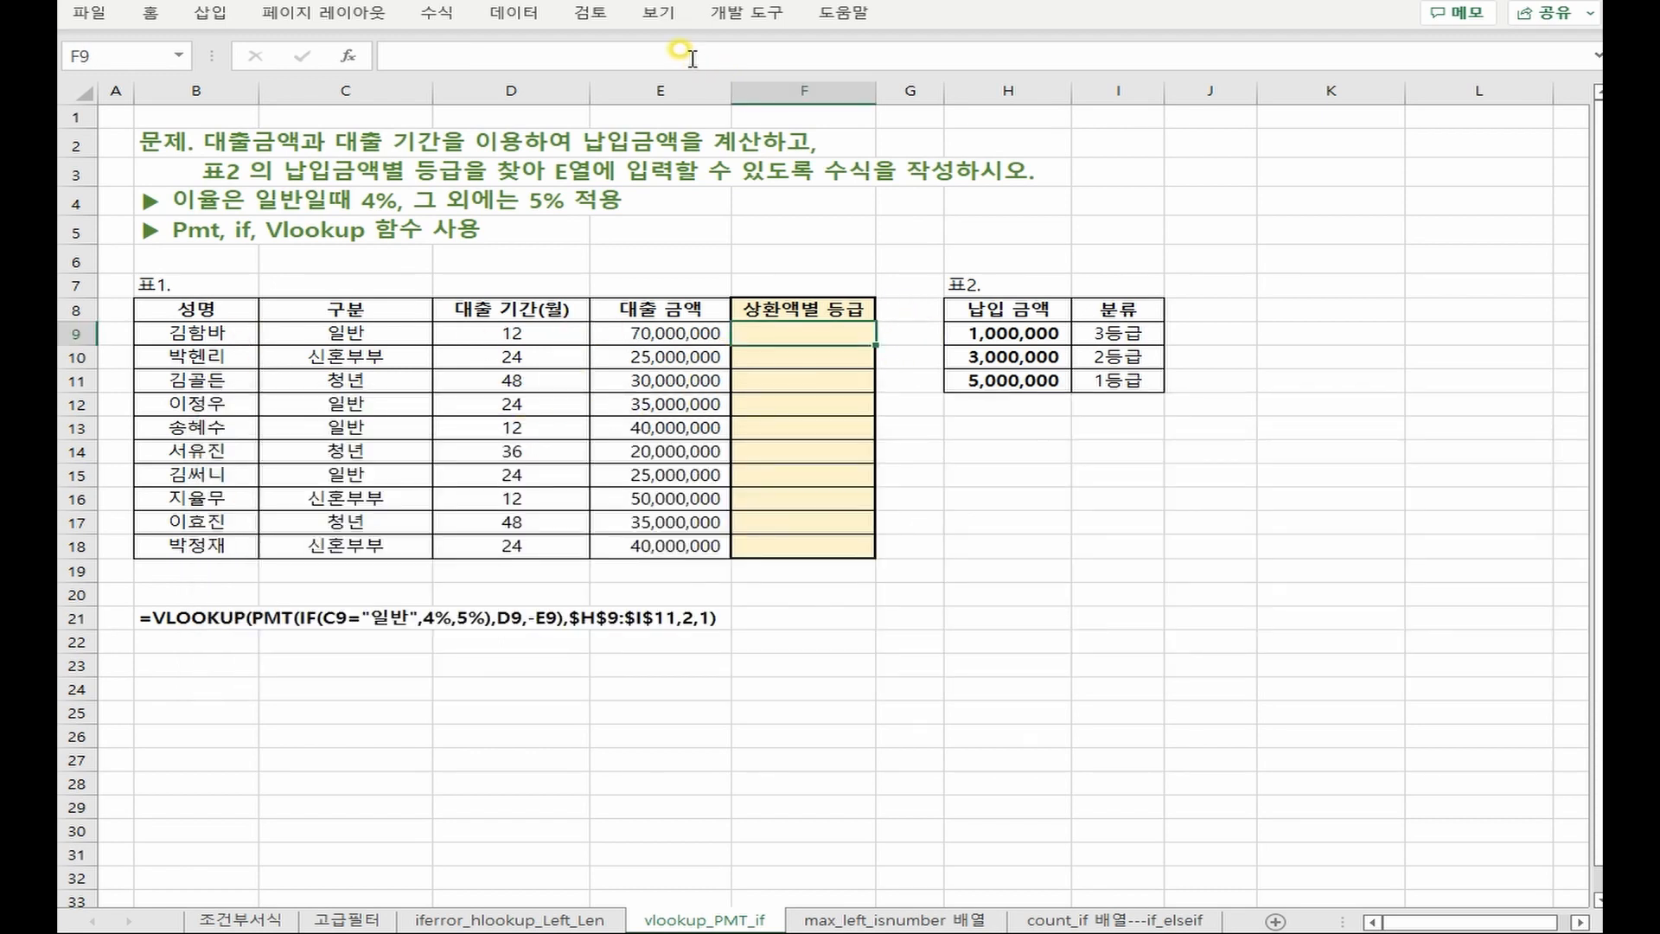
type("=vl")
key("Tab")
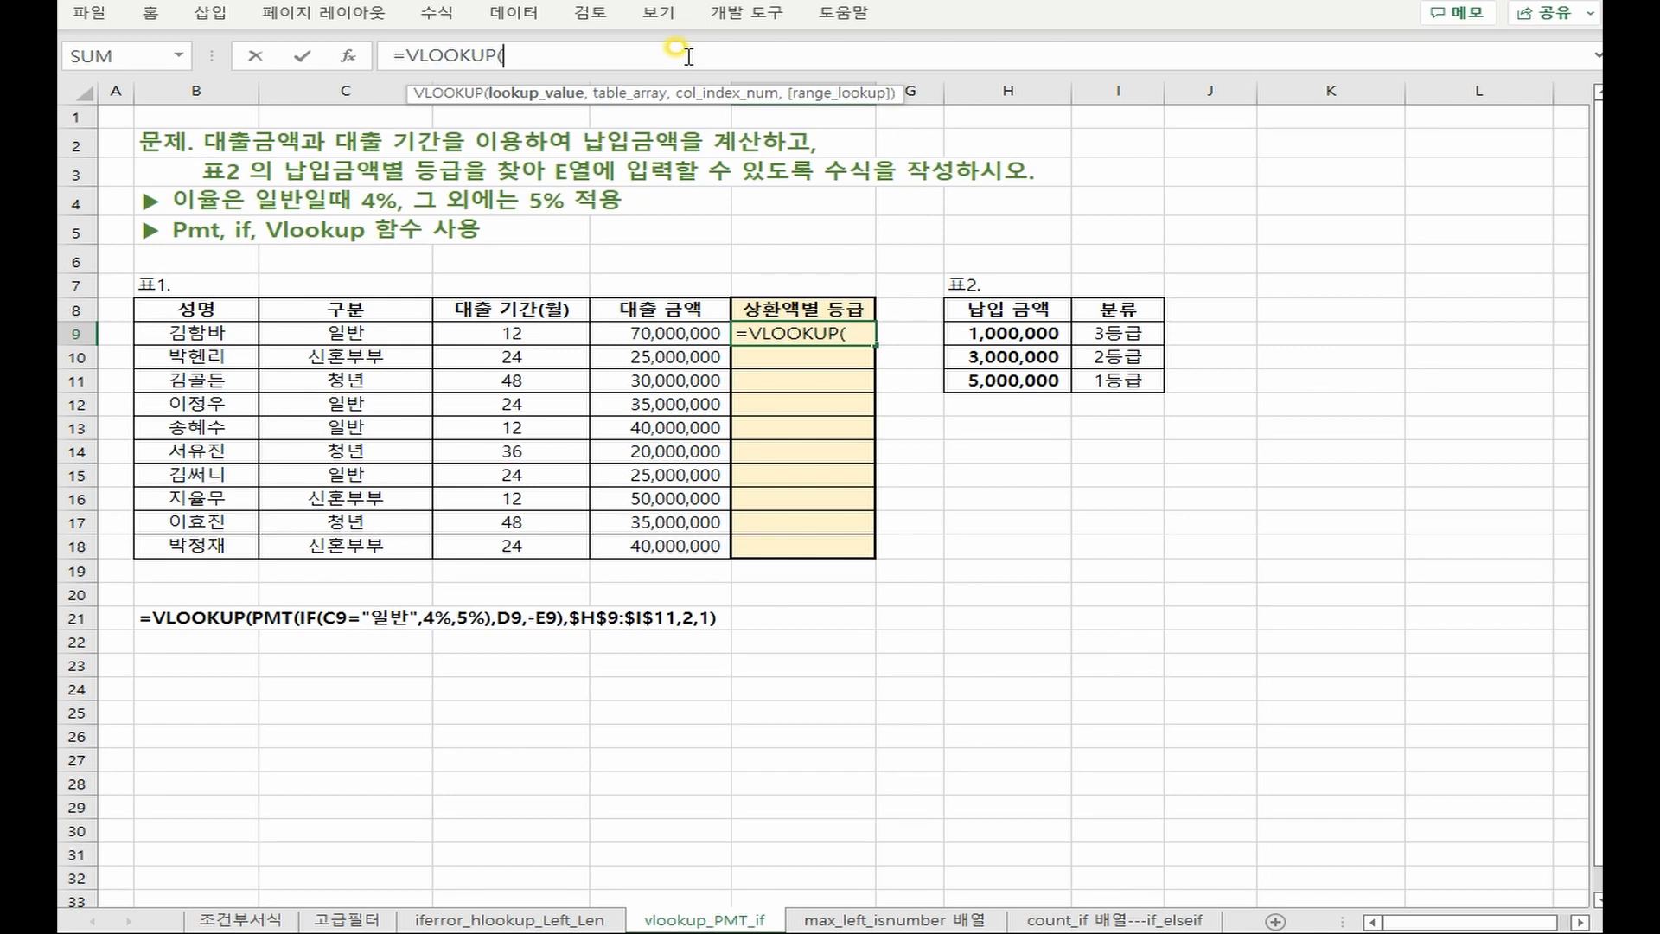
type("pm")
key("Tab")
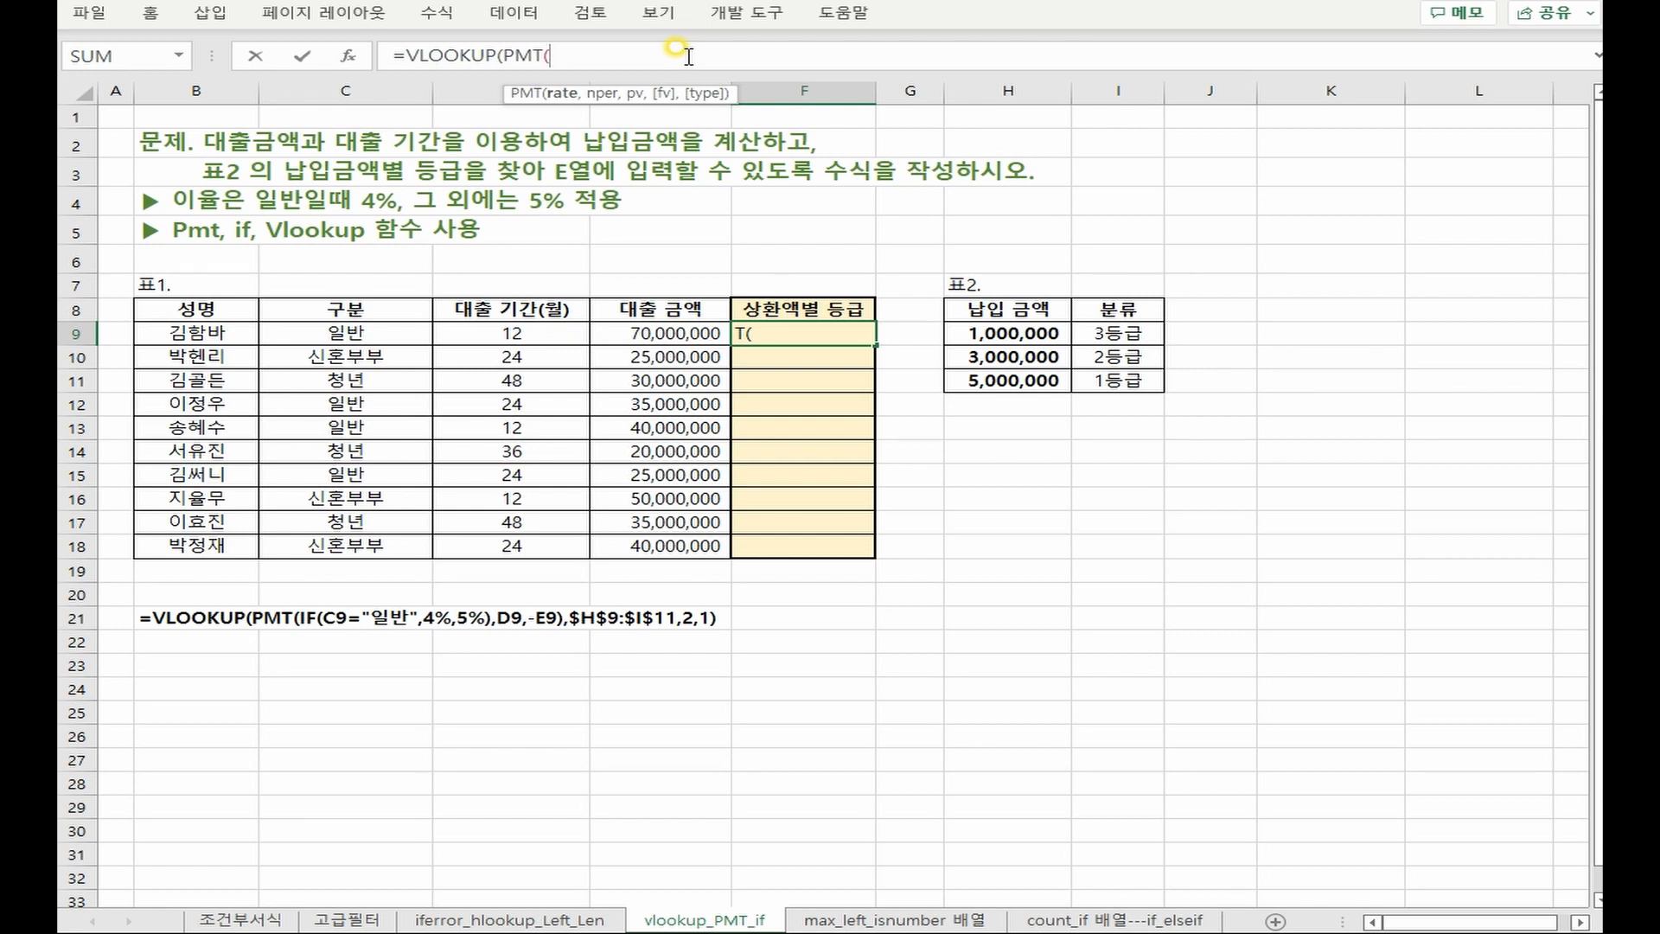
Enter IF(C9="일반",4%,5%) as the rate argument of PMT in F9
type("if")
key("Tab")
left_click(371, 326)
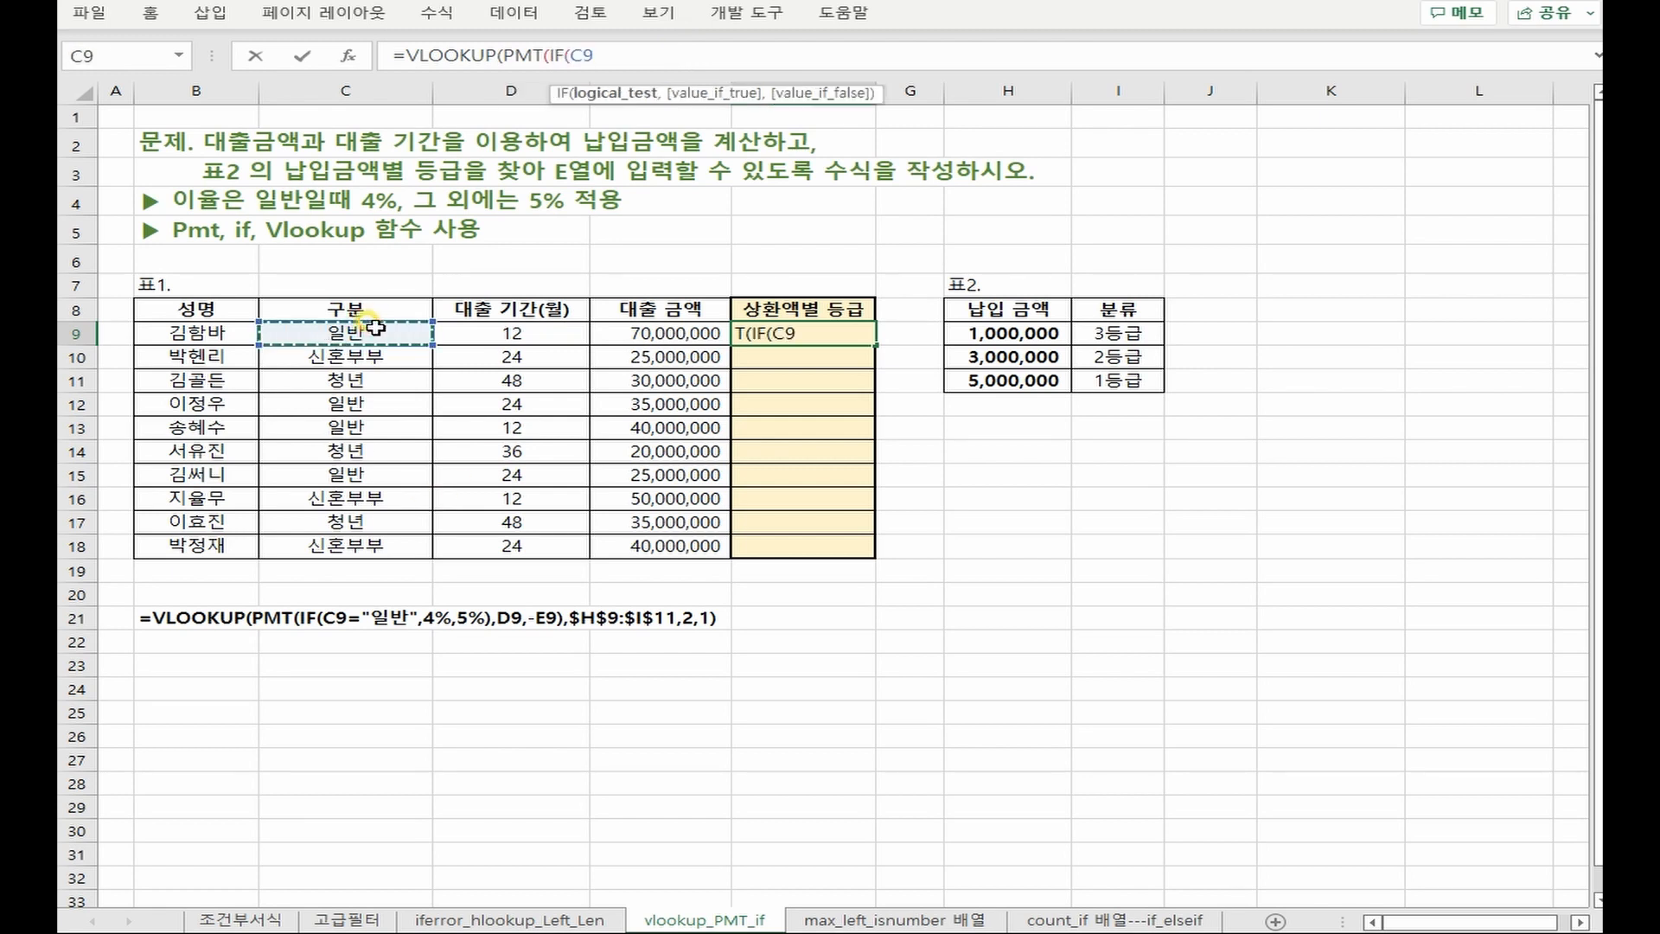
type("=\"일반\"")
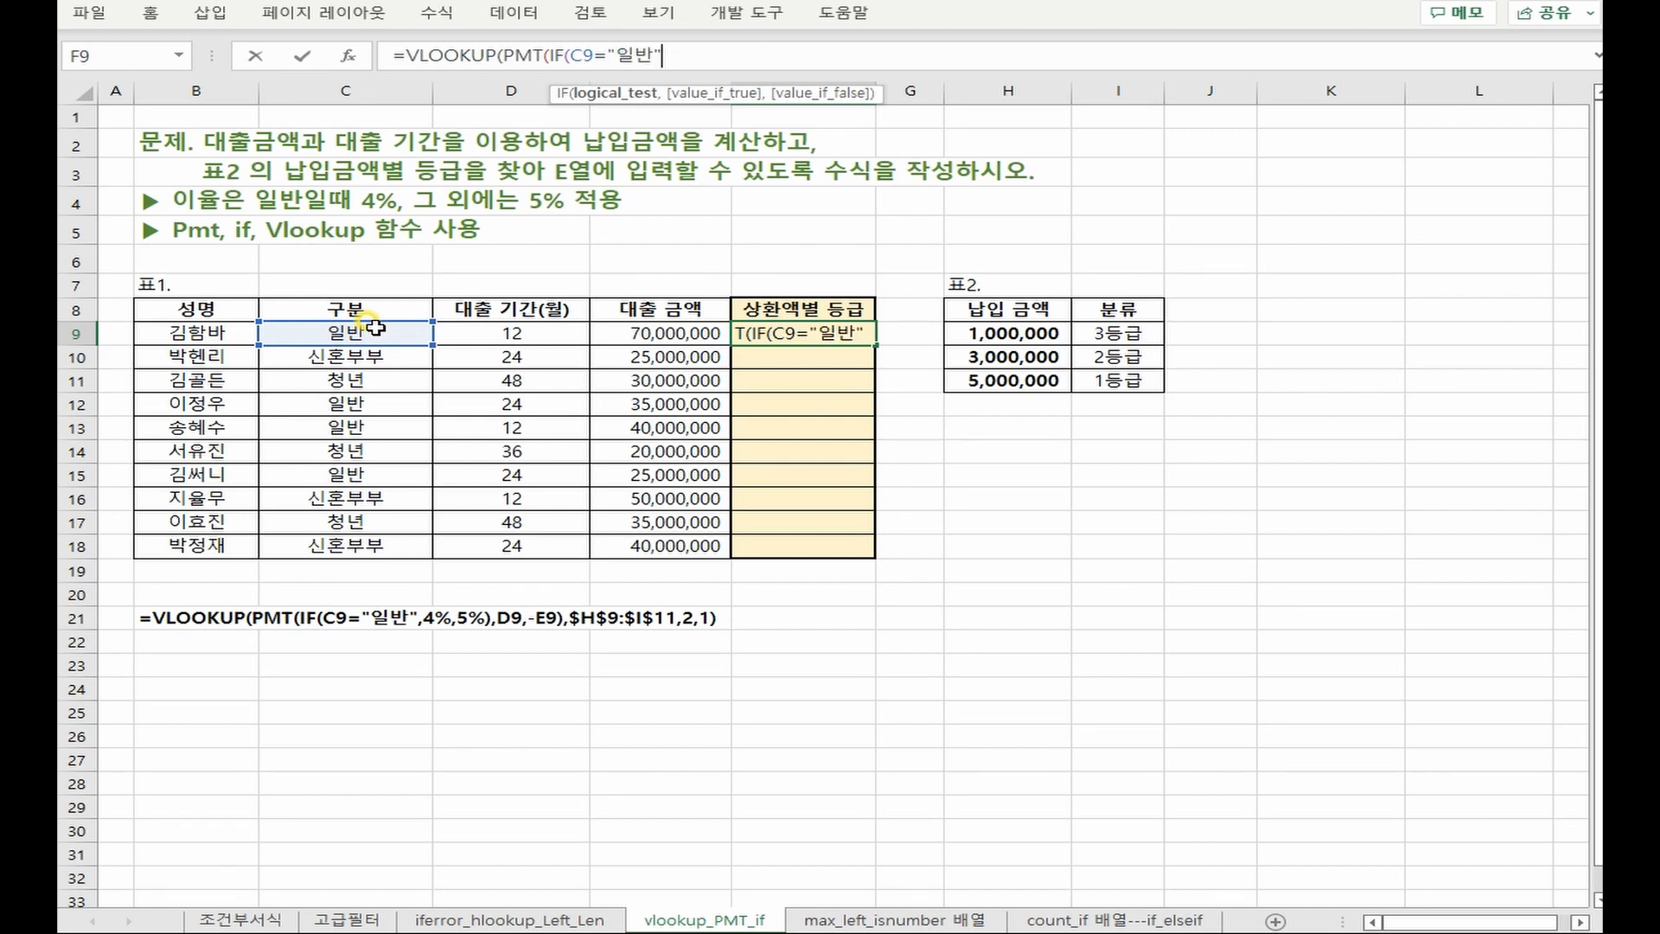
type(",")
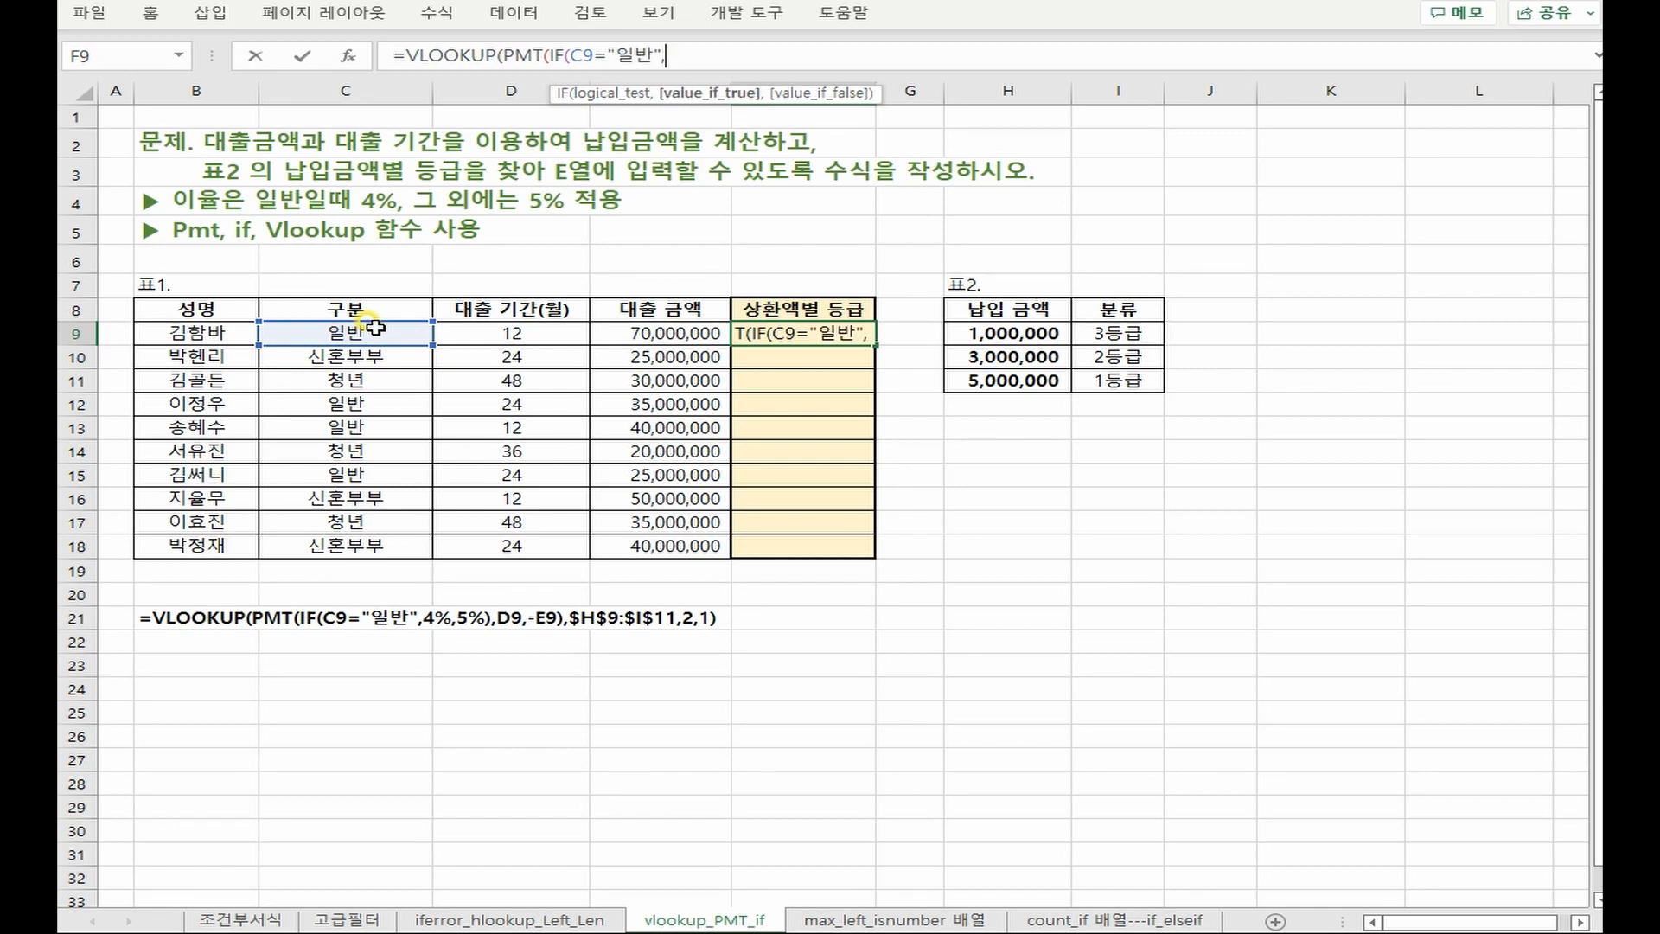
type("4%,")
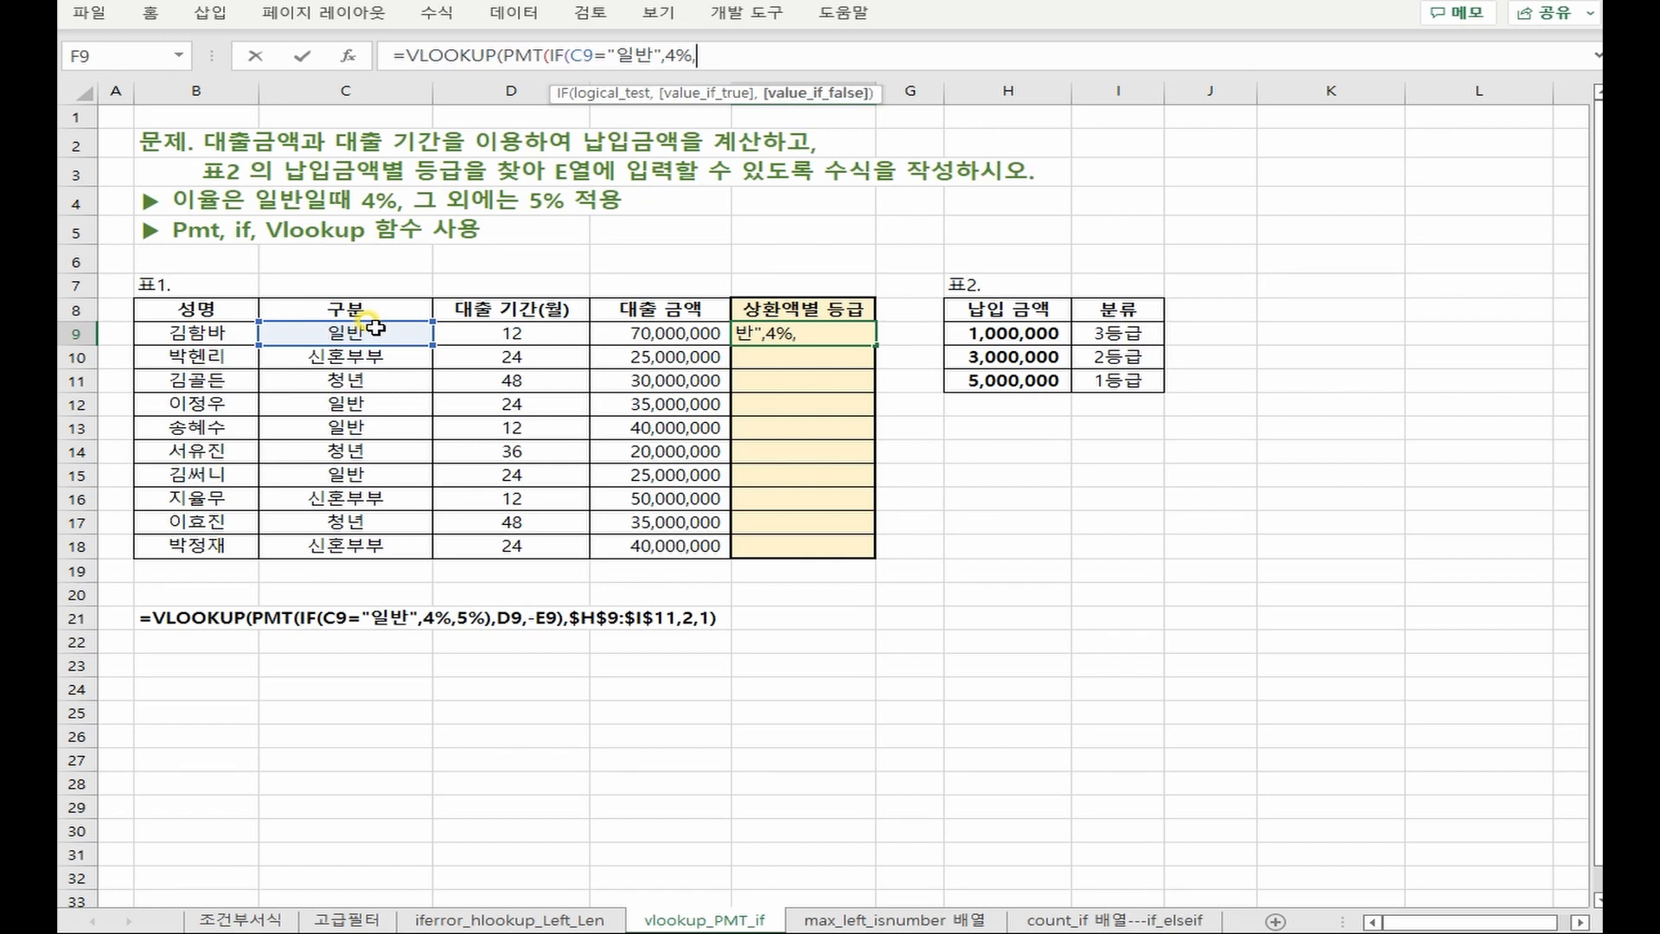
type("5%)")
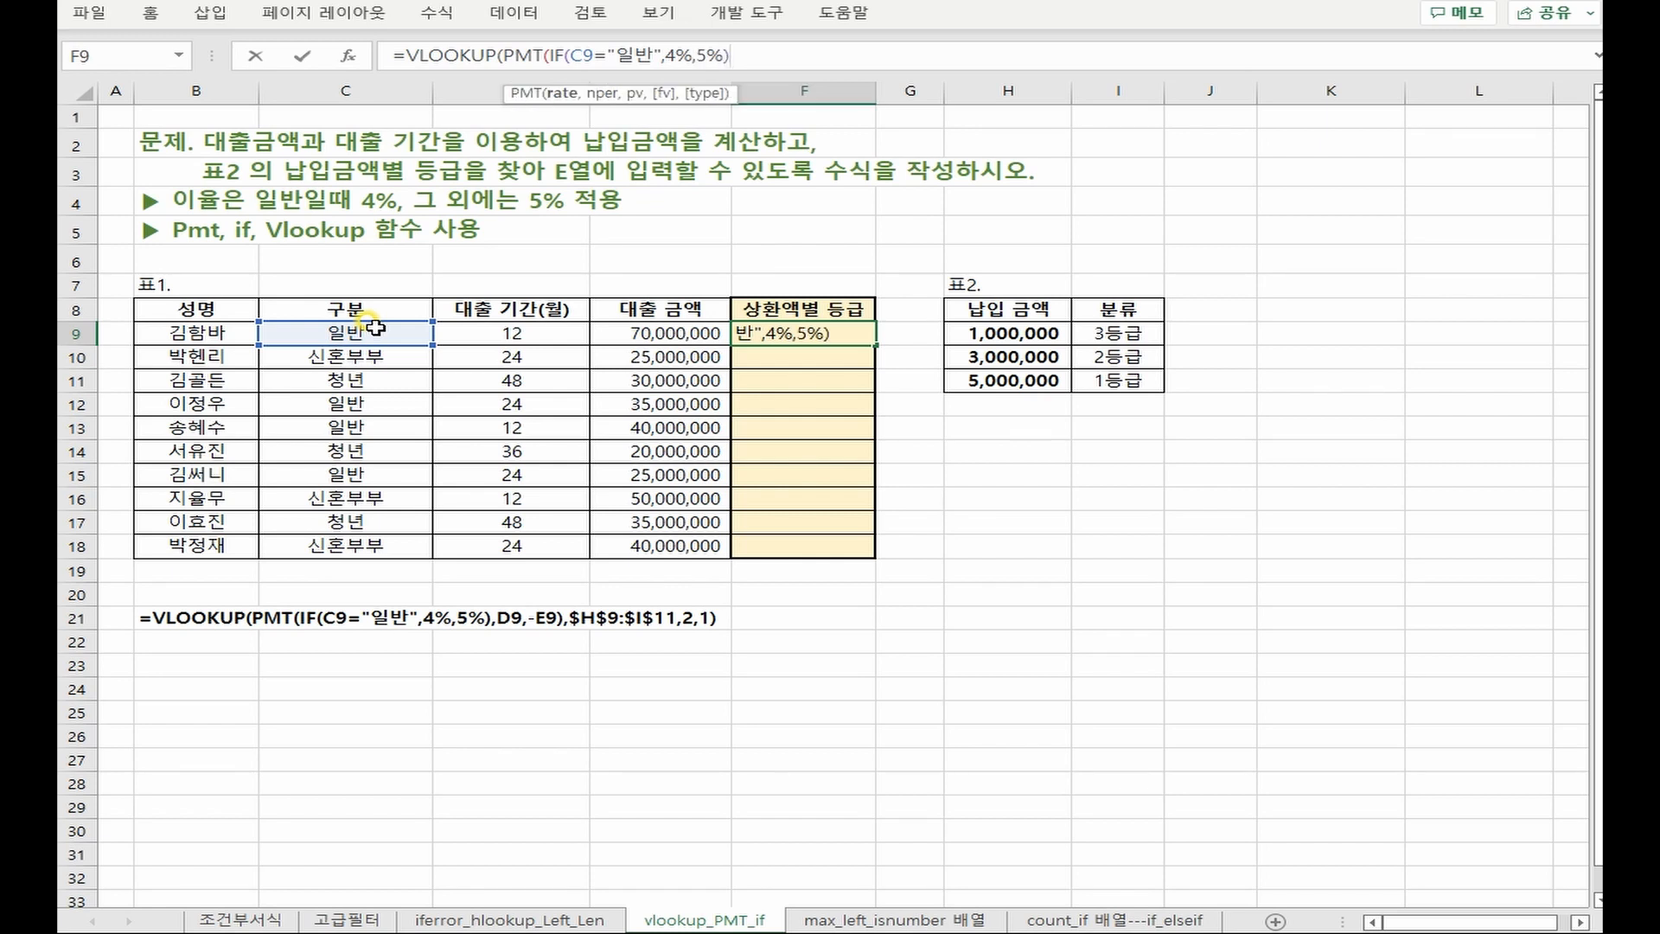
Add D9 as the period and -E9 as the present value, and close the PMT function
type(",")
left_click(511, 333)
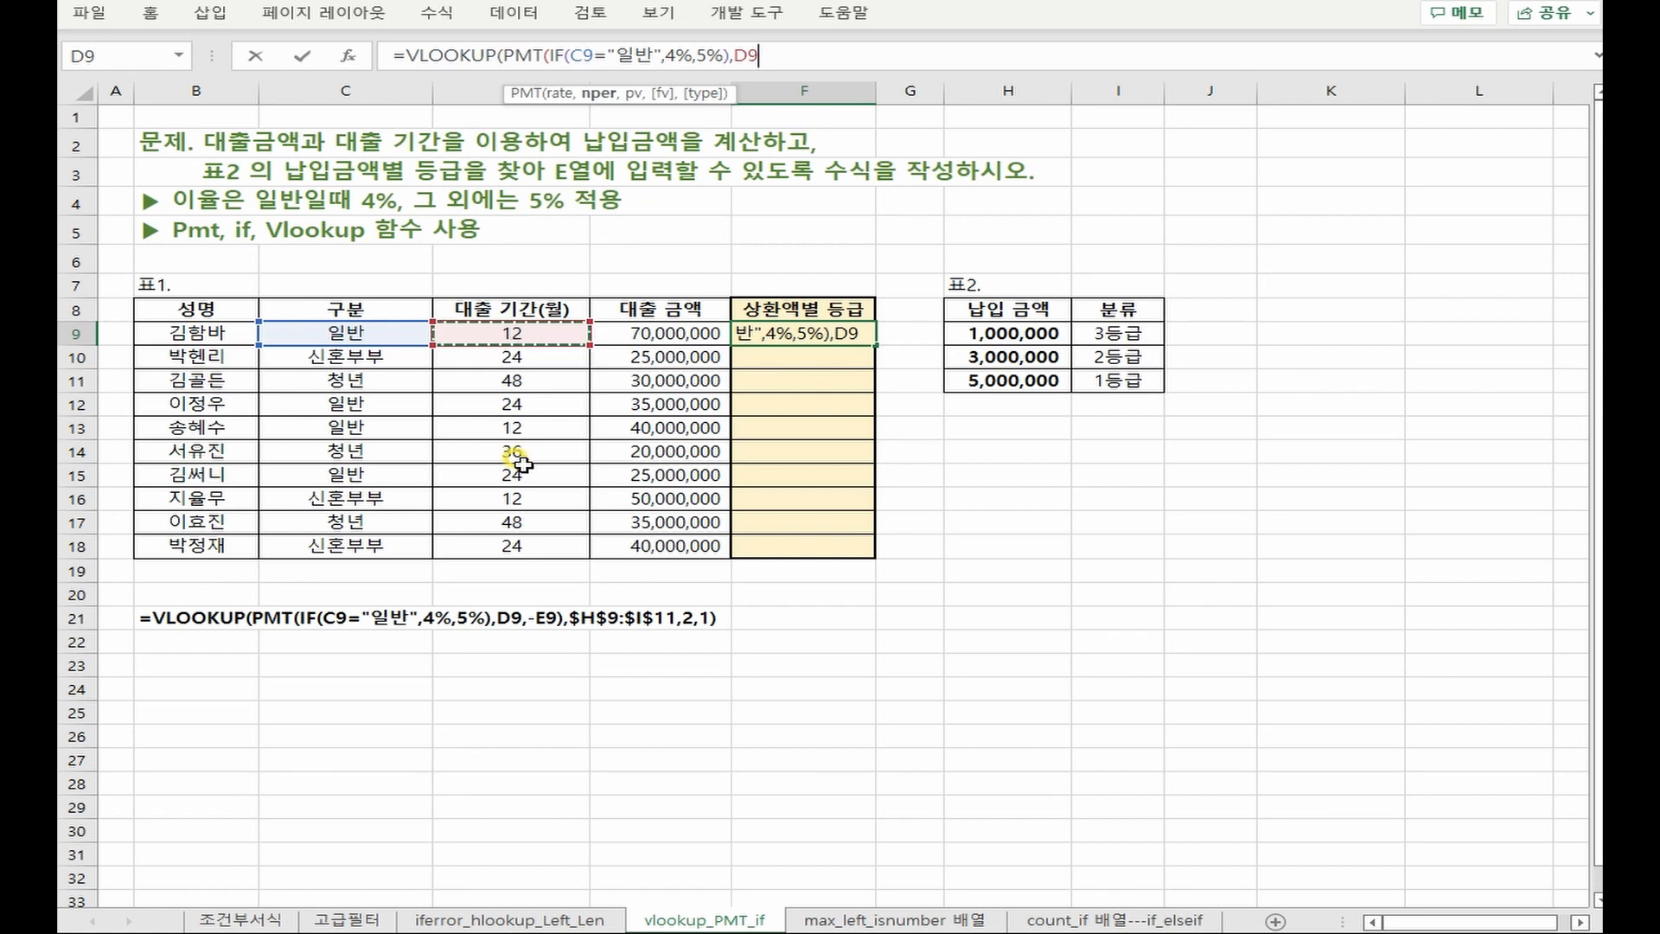
type(",")
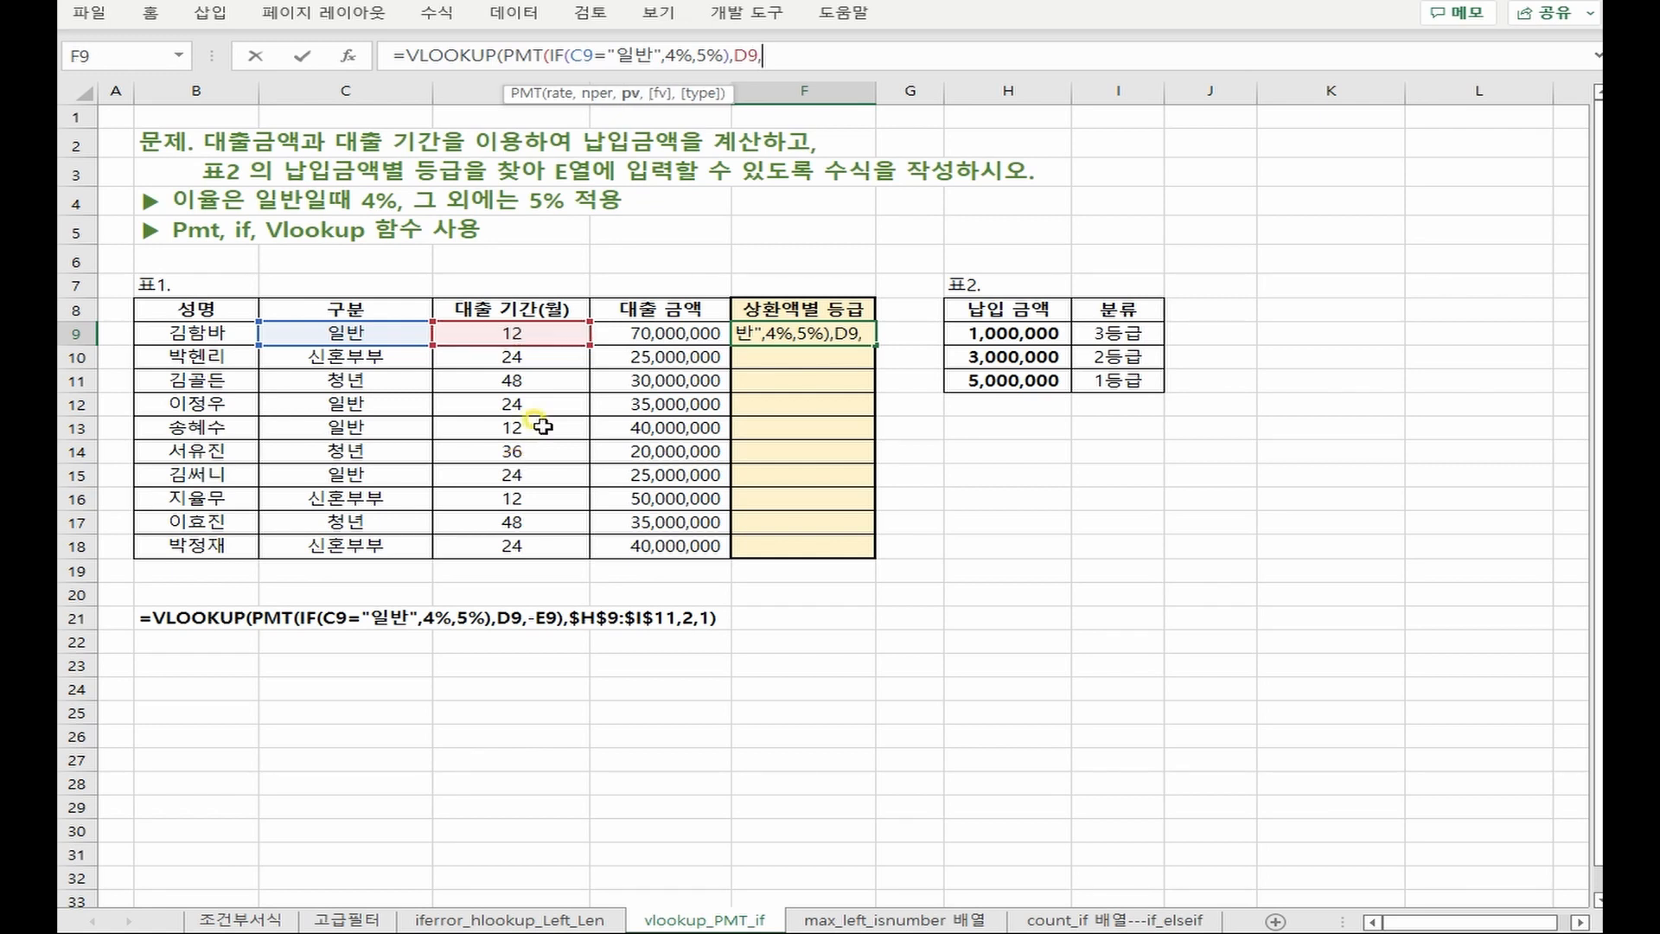
left_click(618, 334)
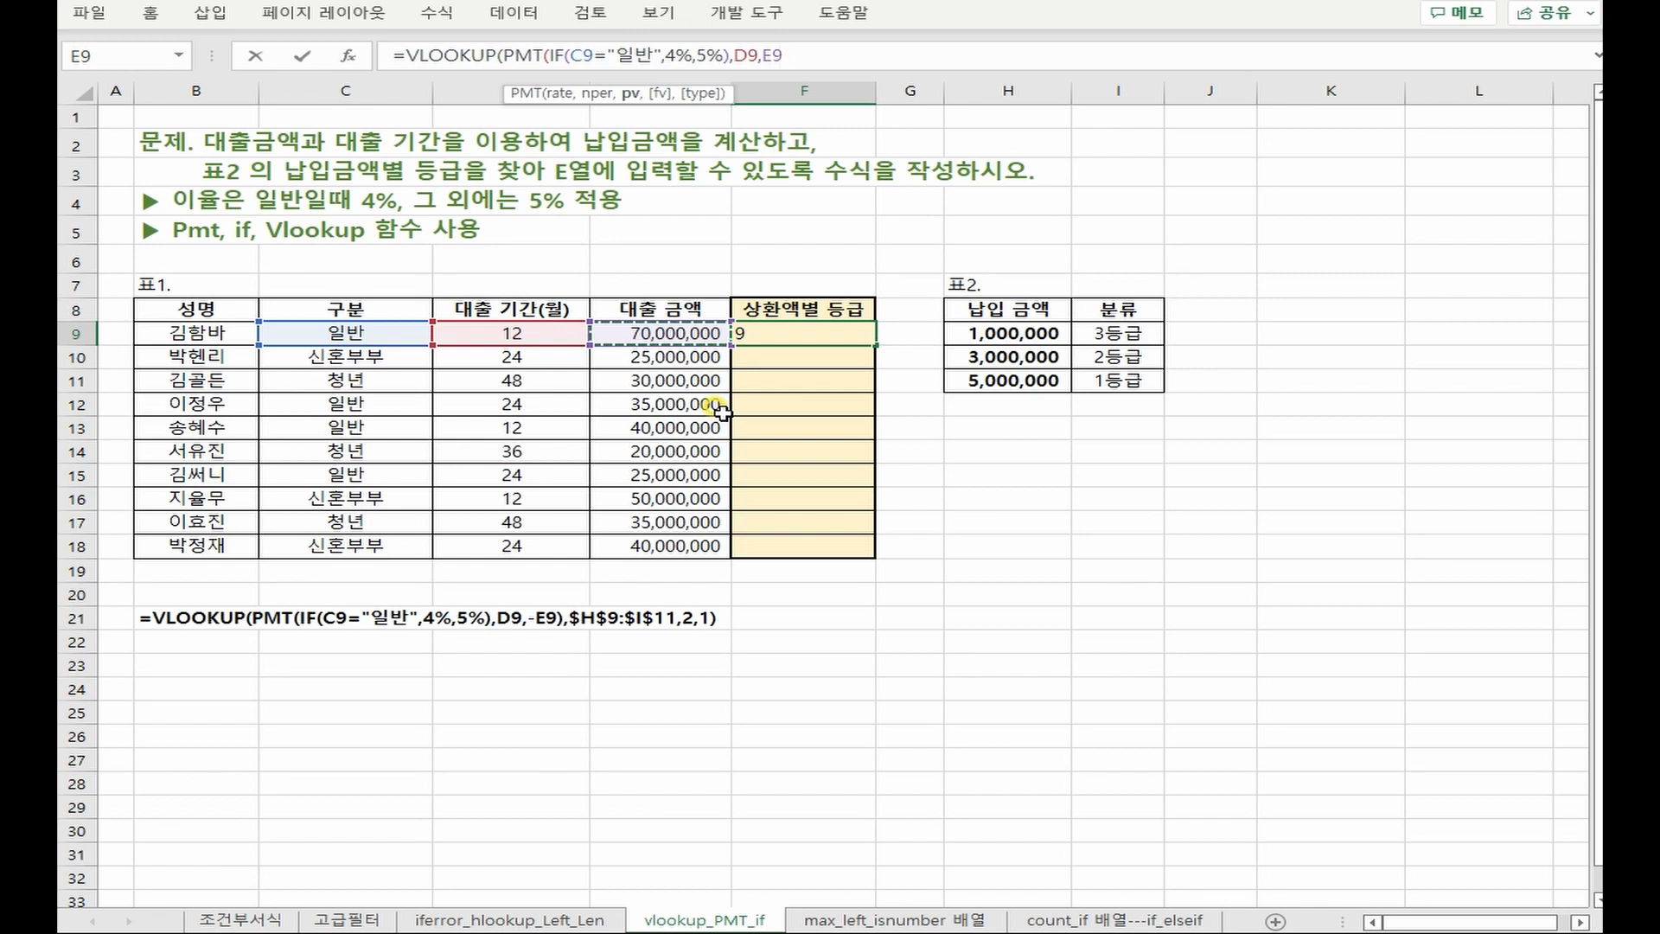
left_click(762, 55)
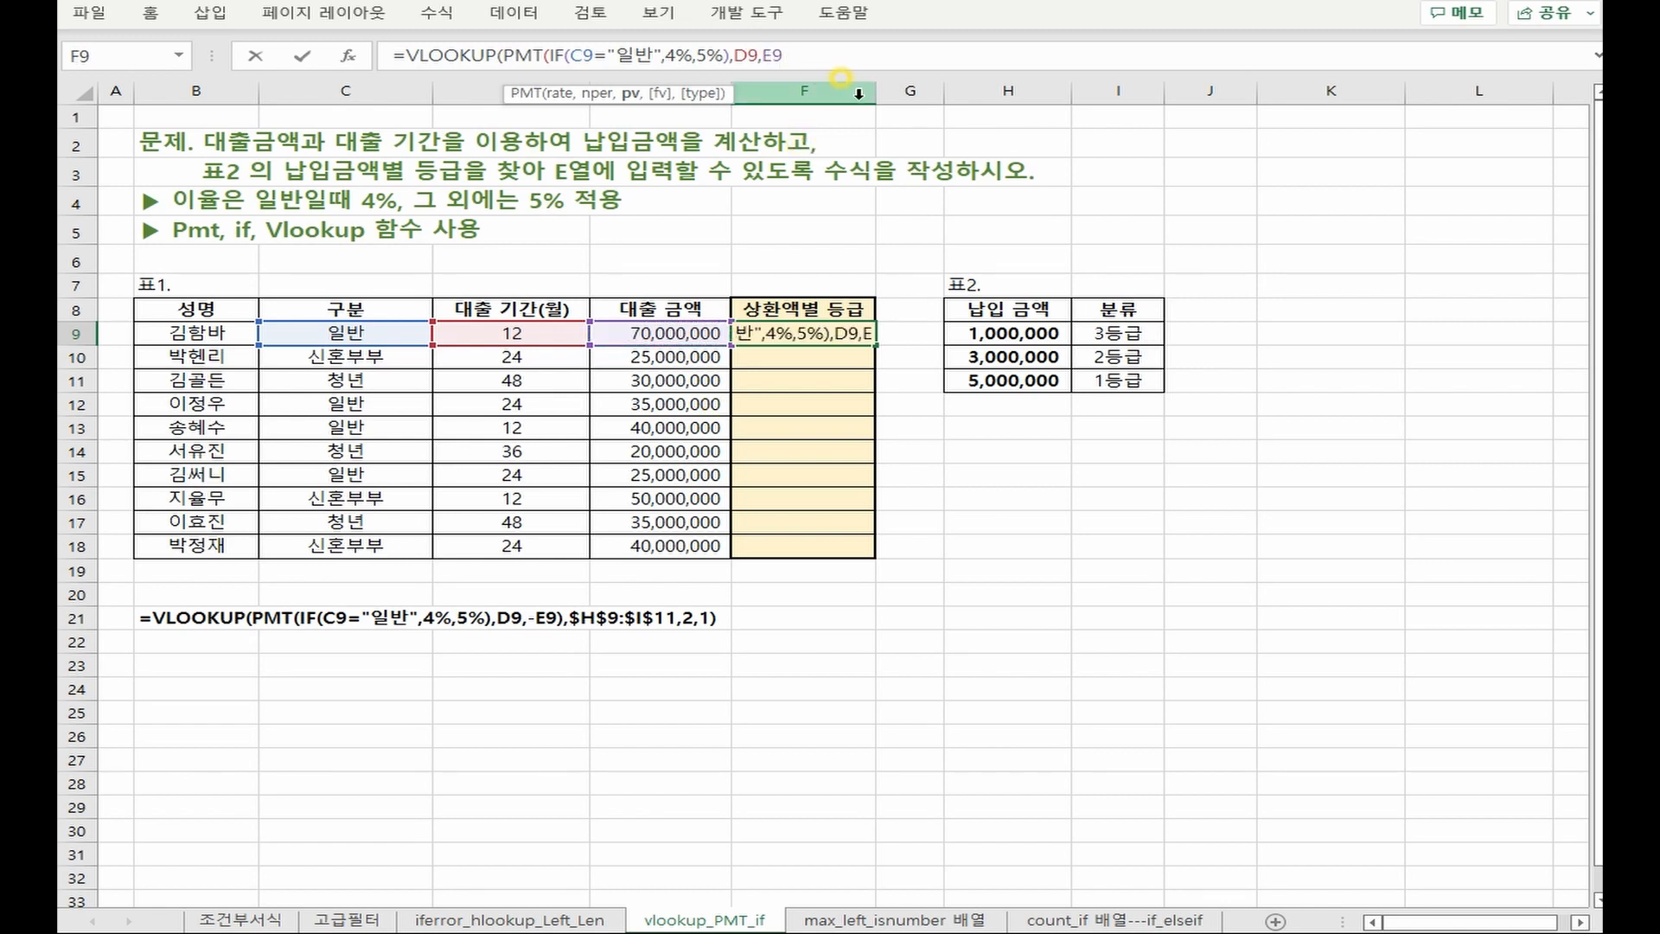
type("-")
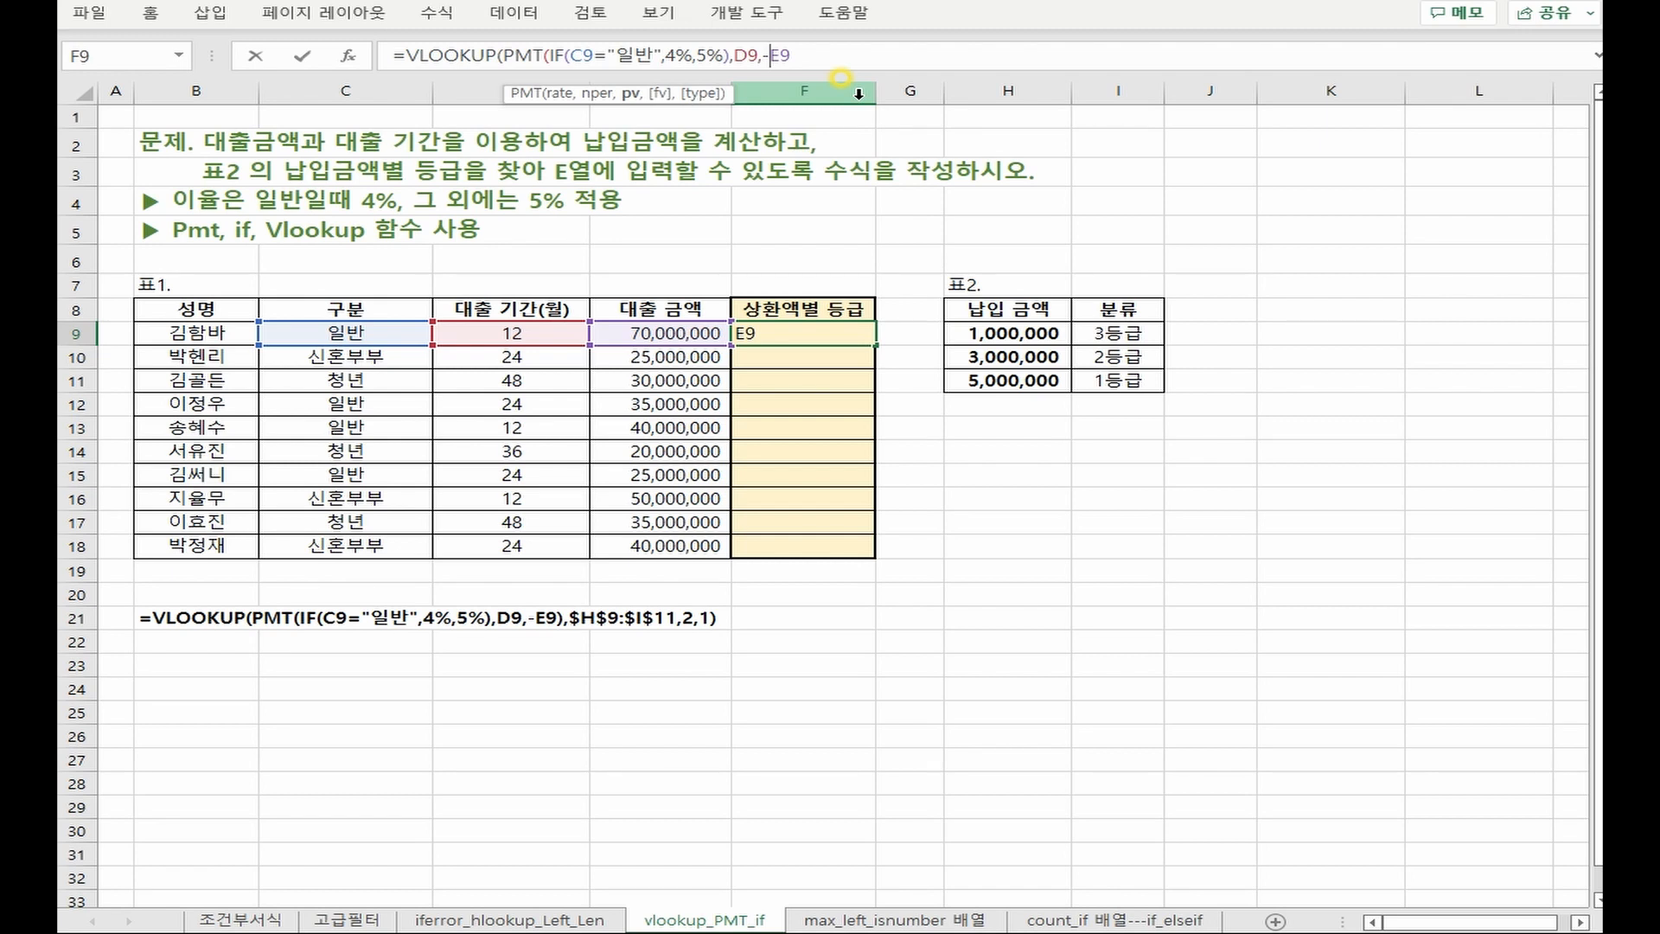
key("End")
type(")")
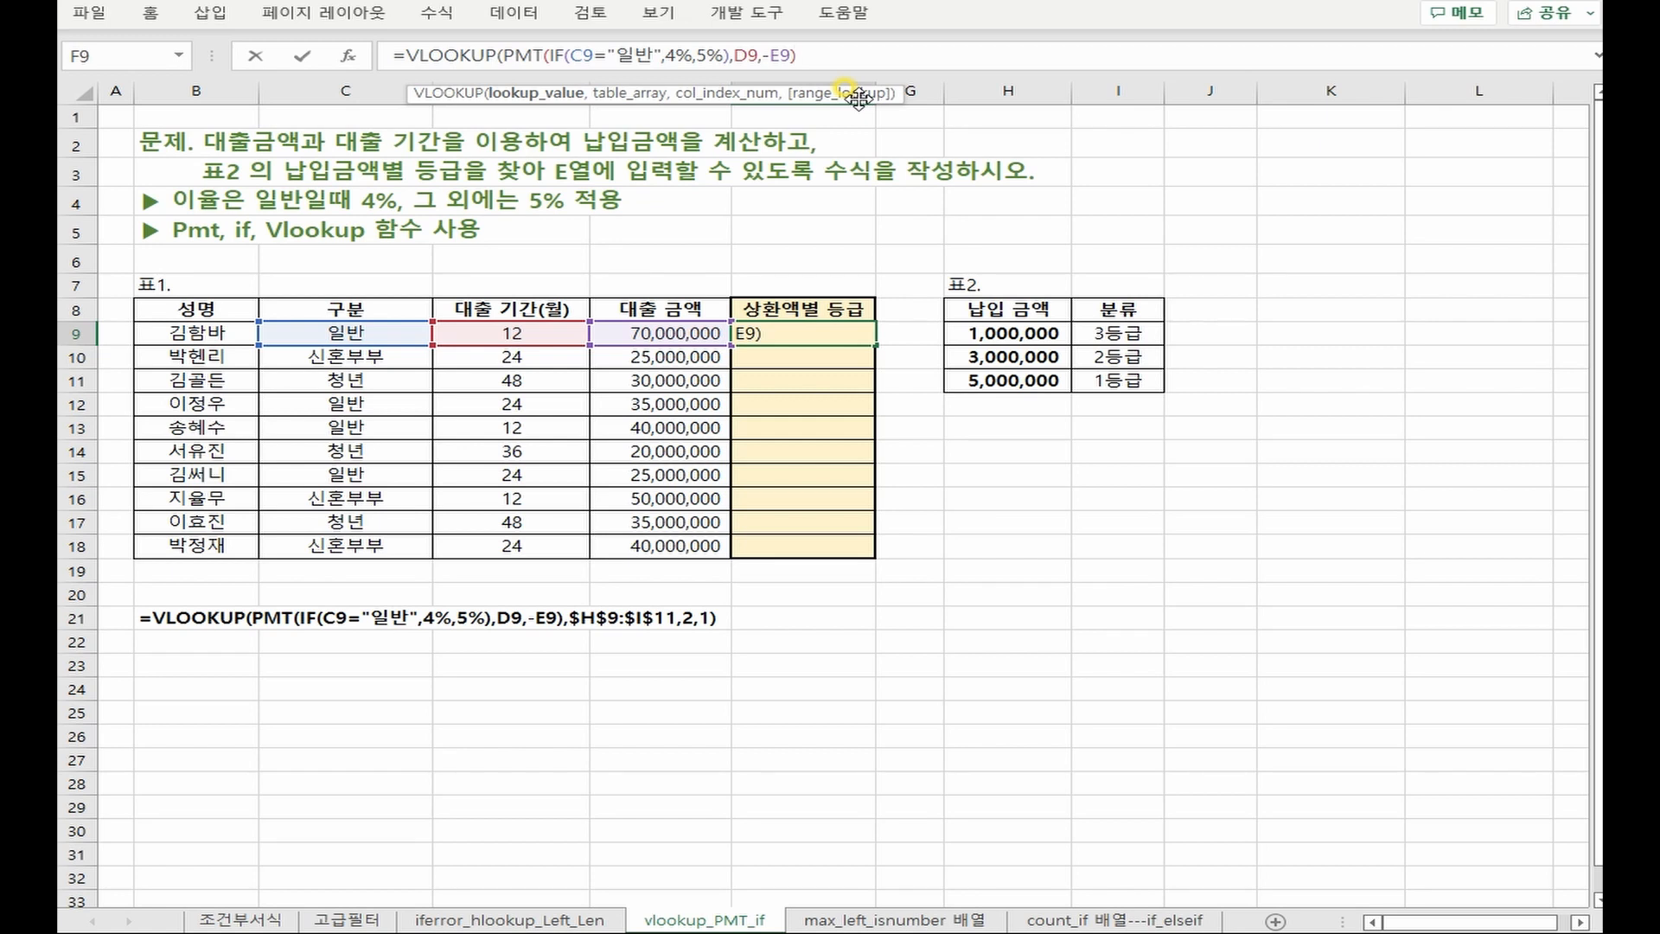
Complete the VLOOKUP with table range $H$9:$I$11, column index 2 and match type 1, and commit the formula
type(",")
left_click_drag(1007, 333, 1091, 370)
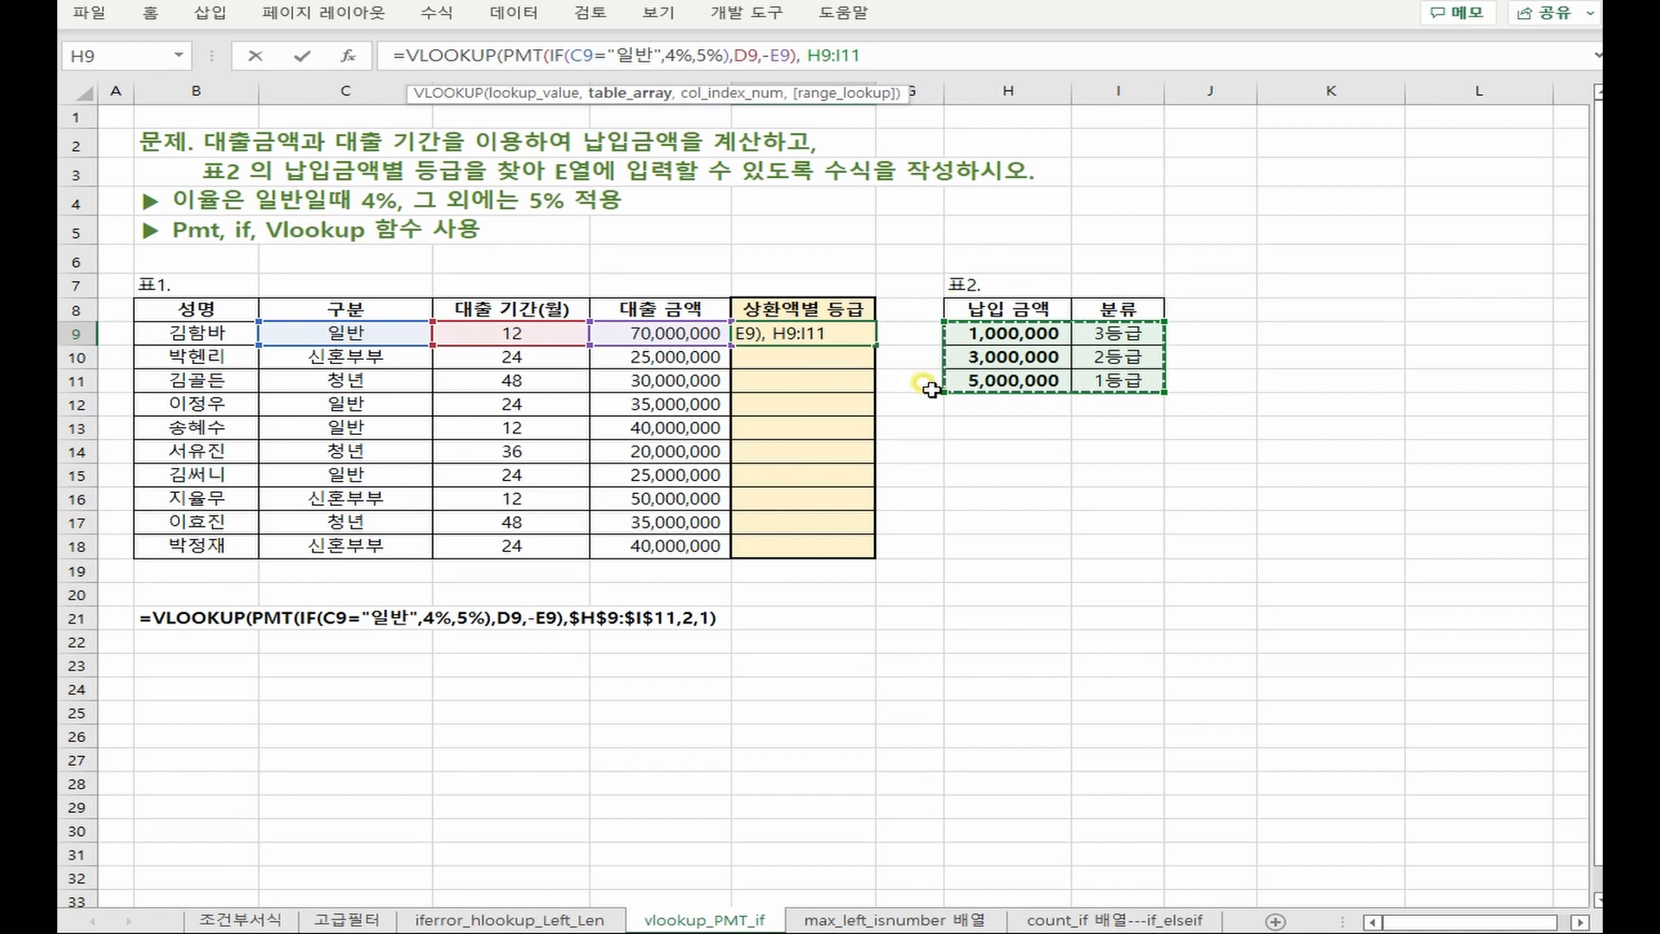
key("F4")
type(", ")
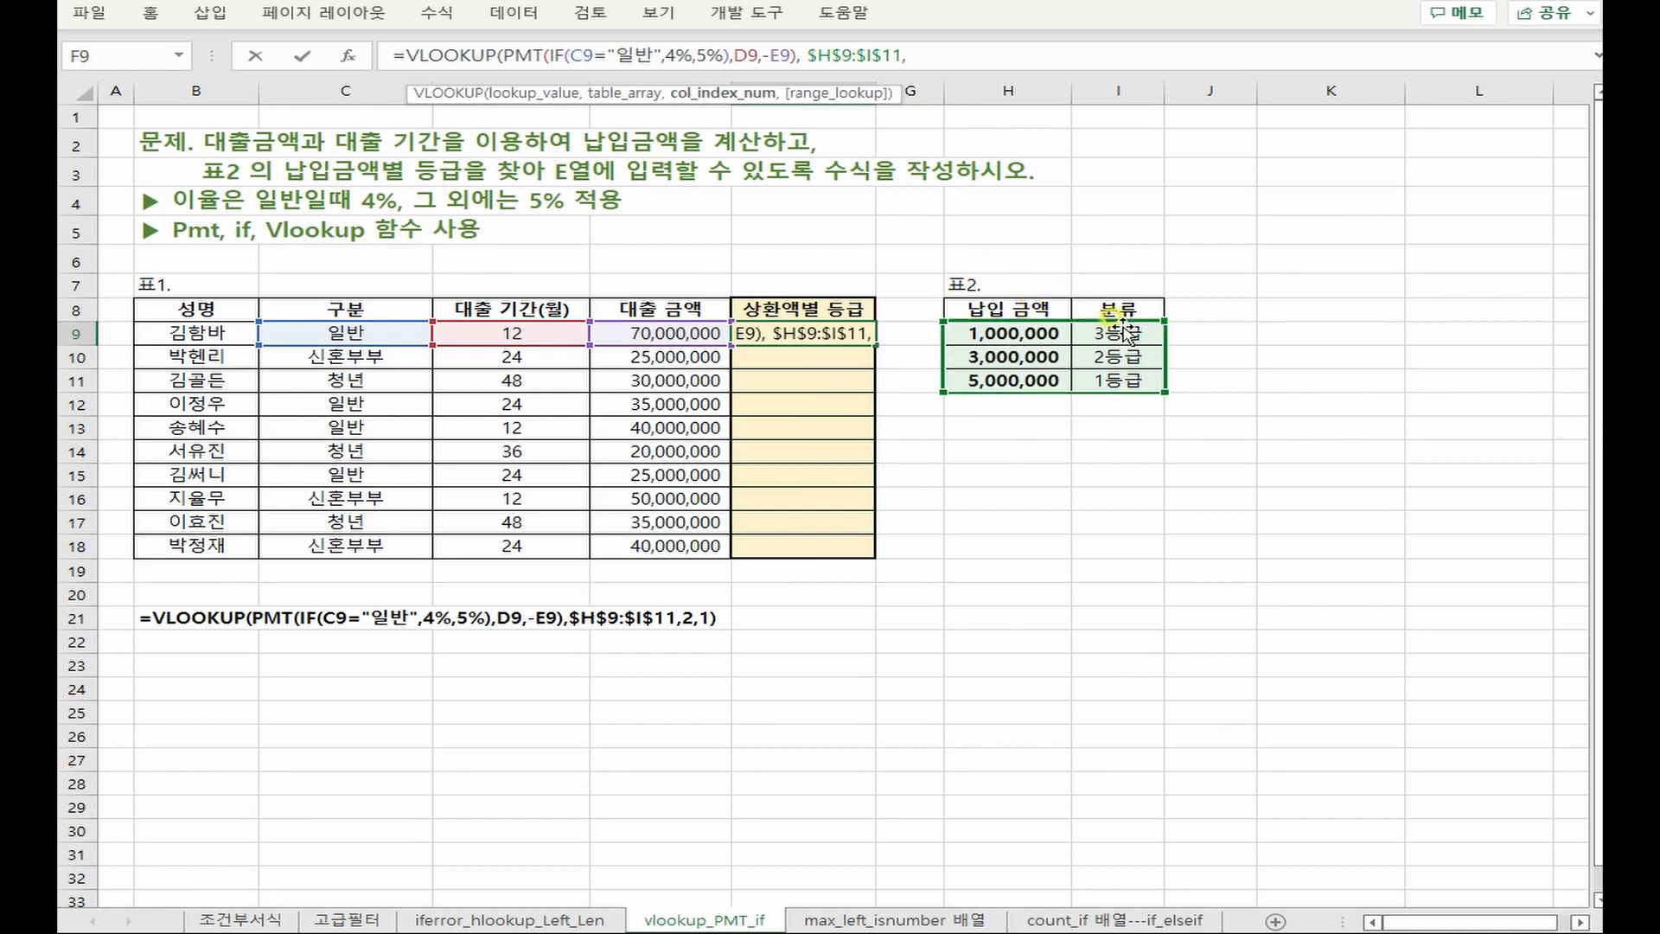
type("2")
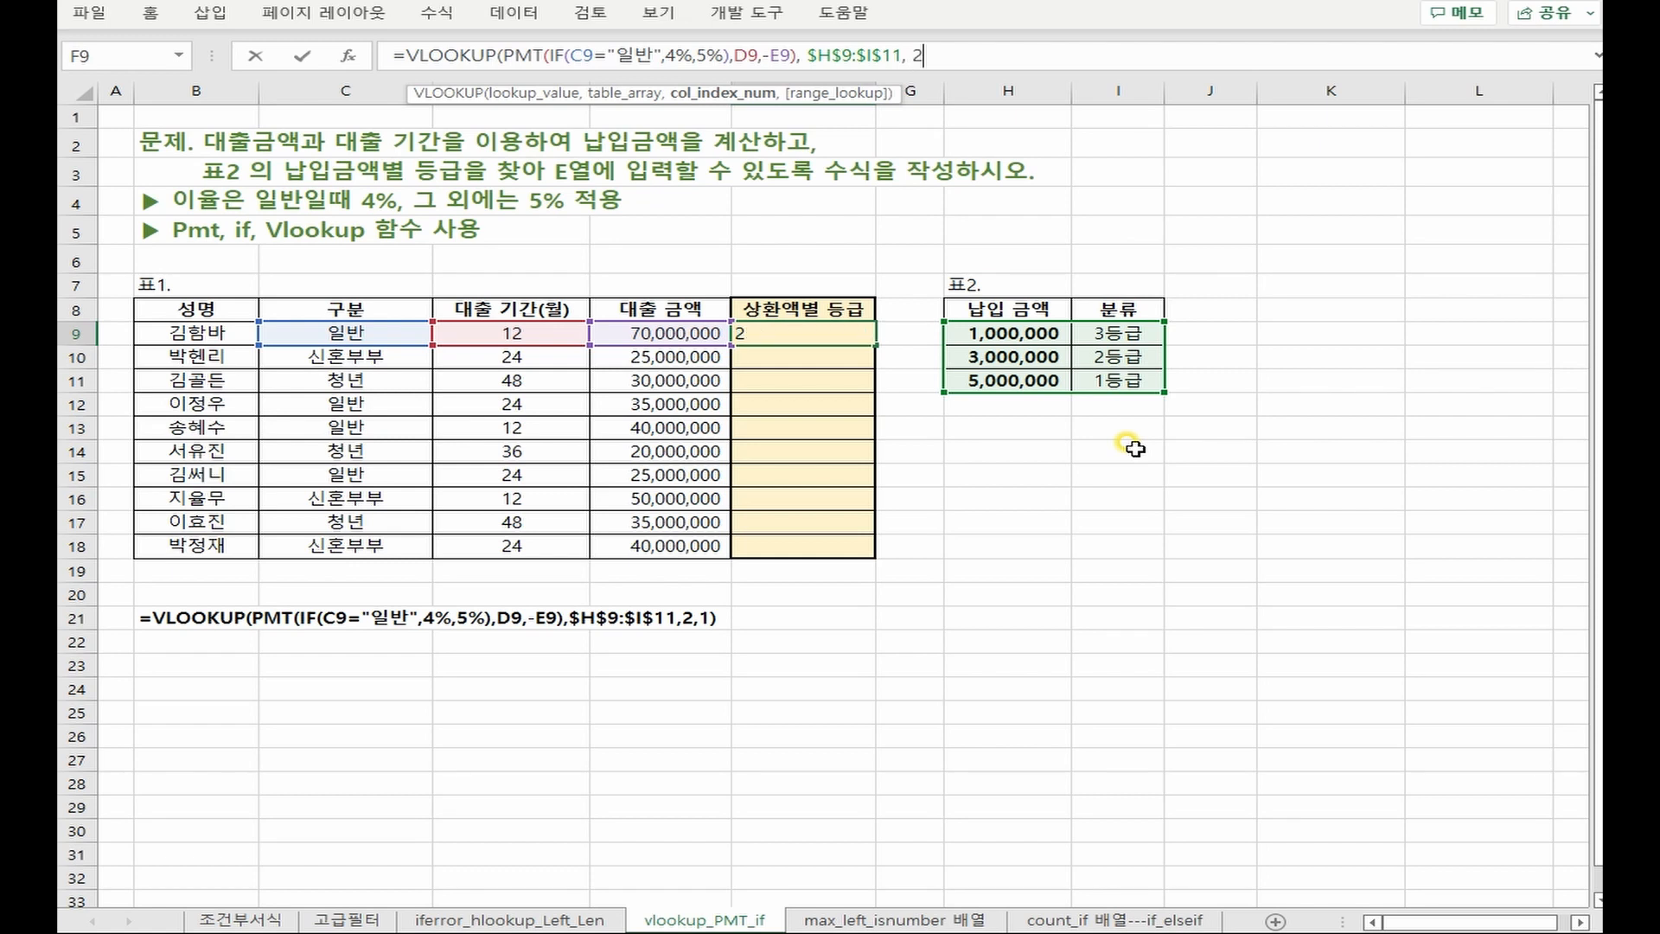
type(",")
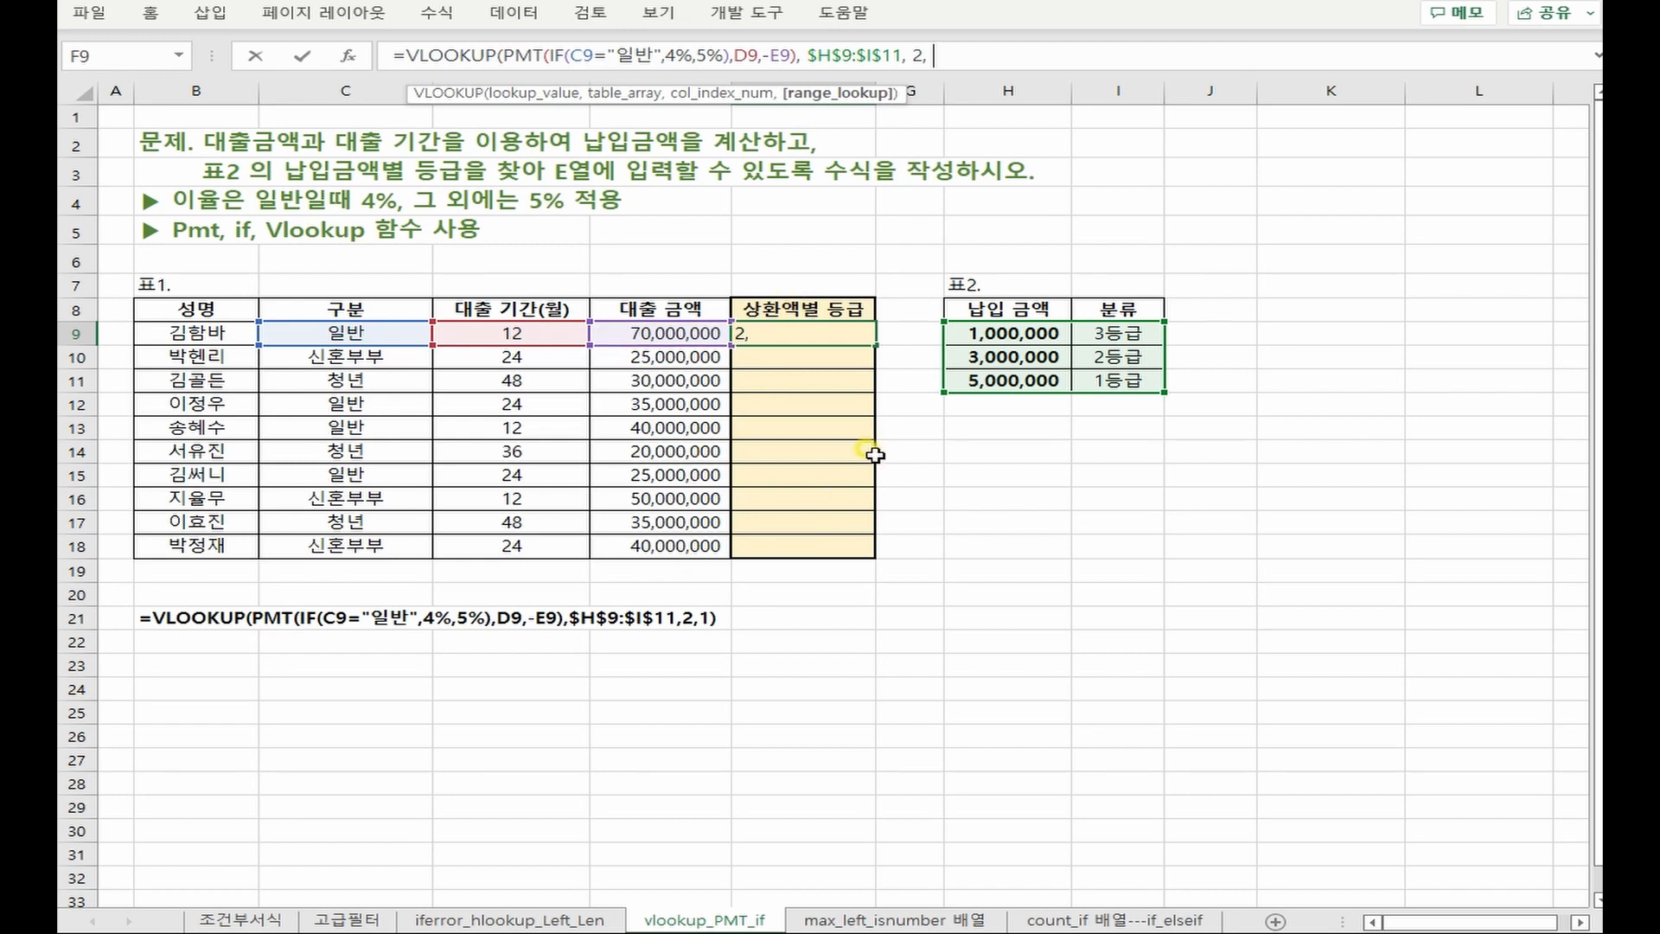
type("1")
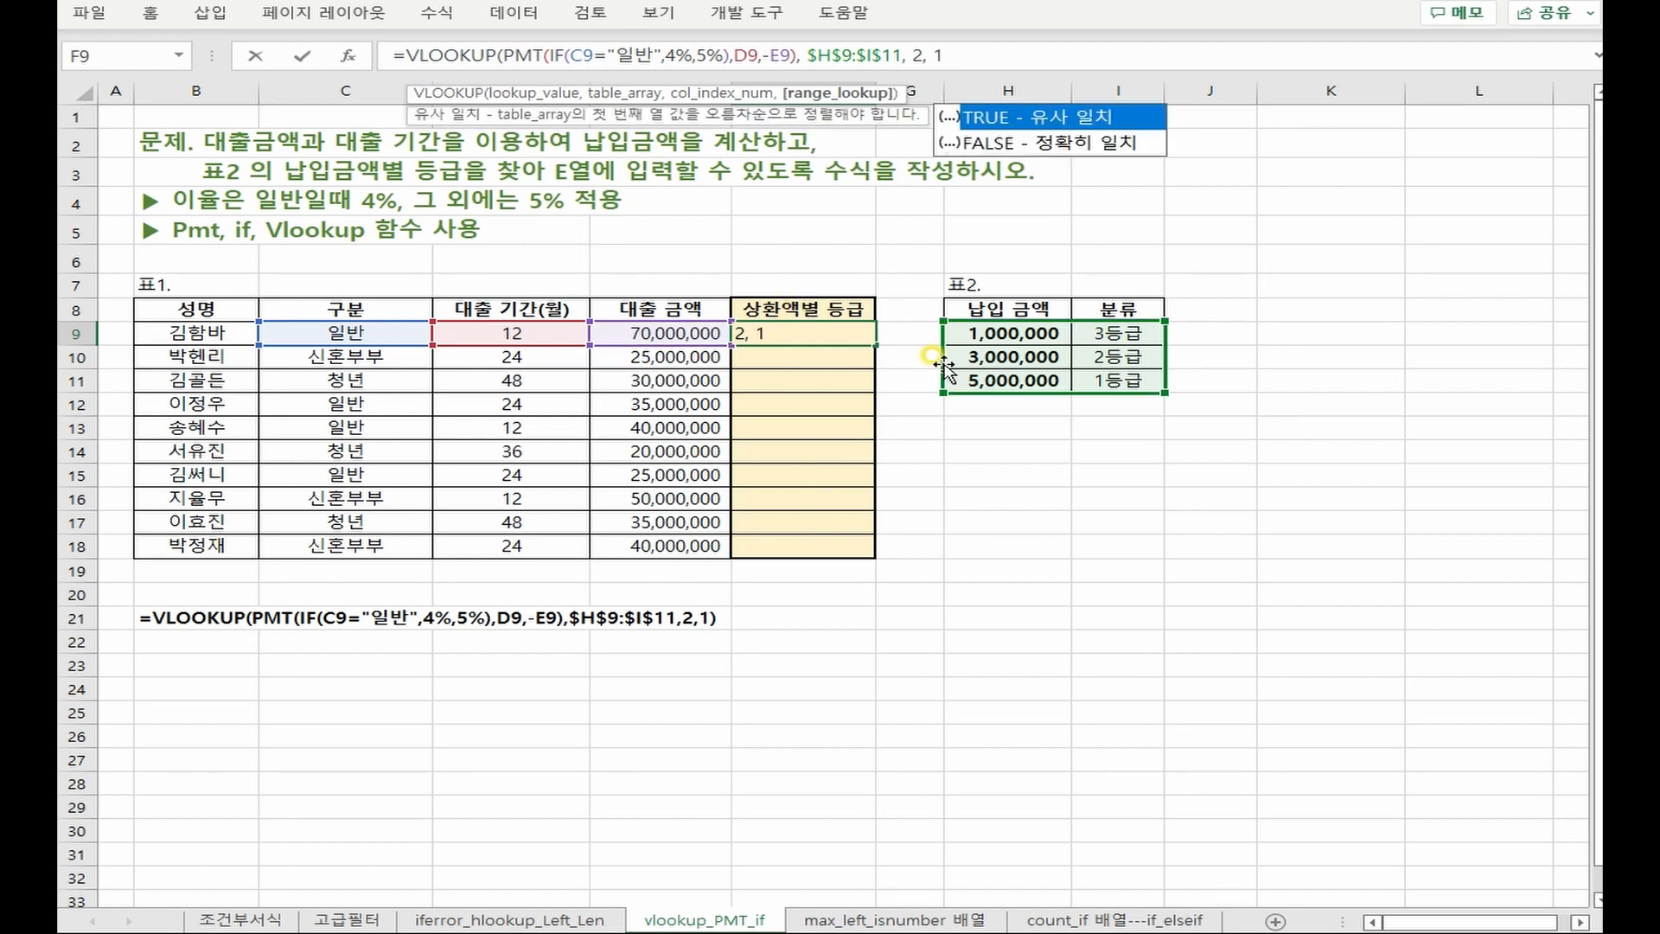
type(")")
key("Return")
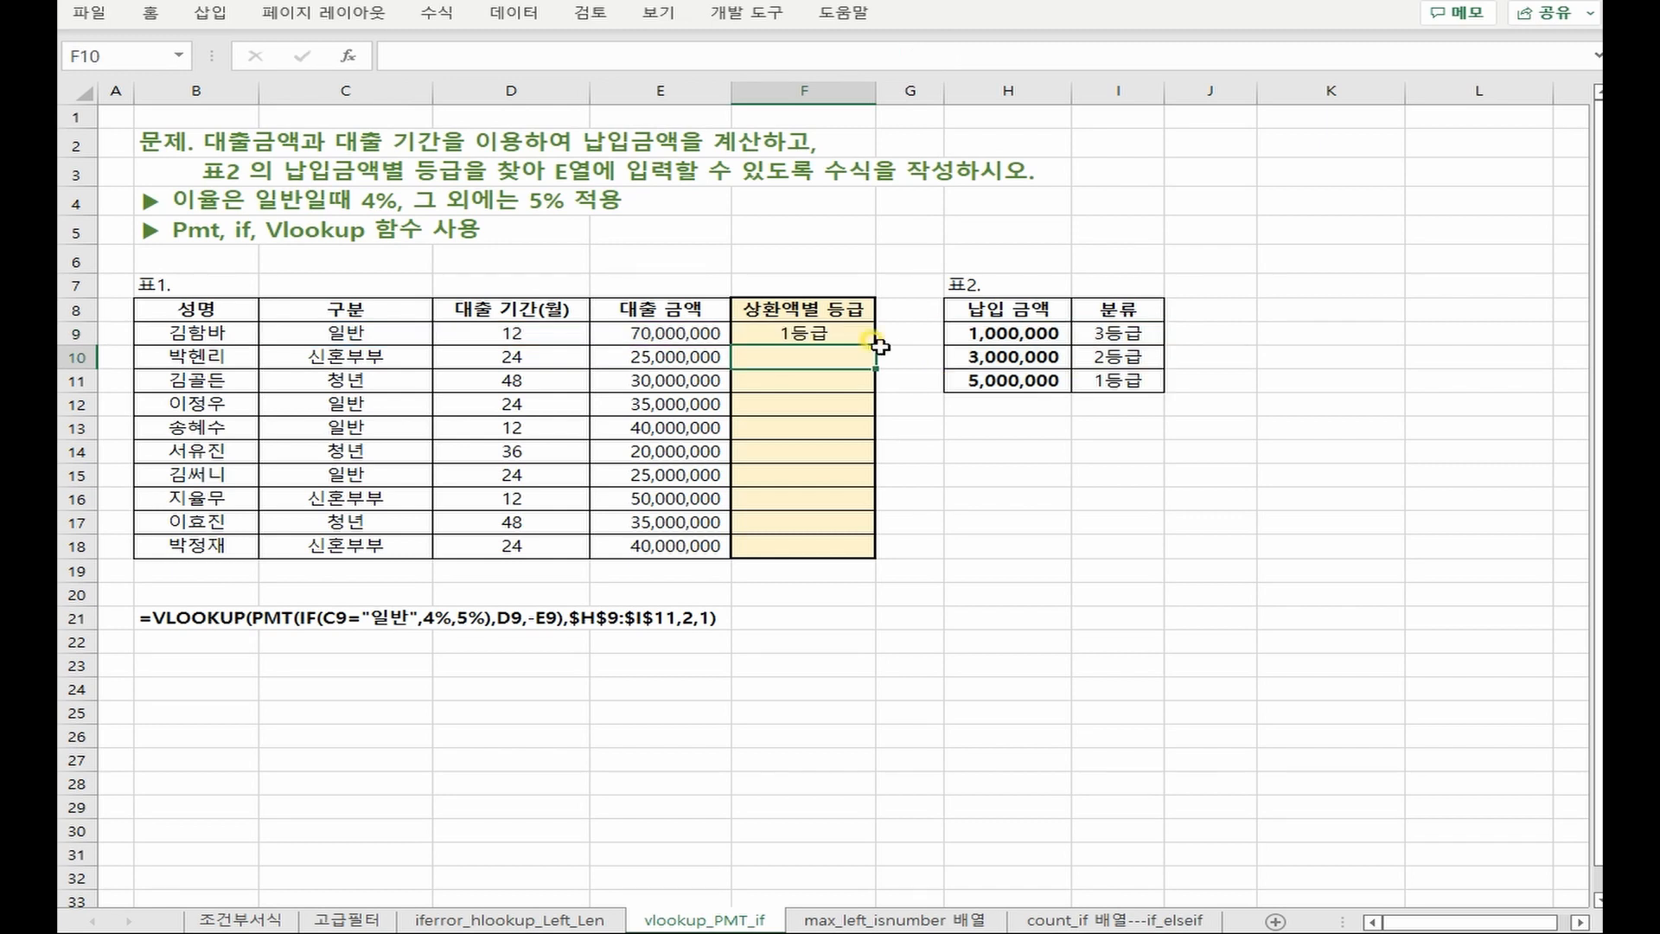
Fill the F9 formula down to F18 without copying the cell formatting
left_click(835, 325)
double_click(875, 344)
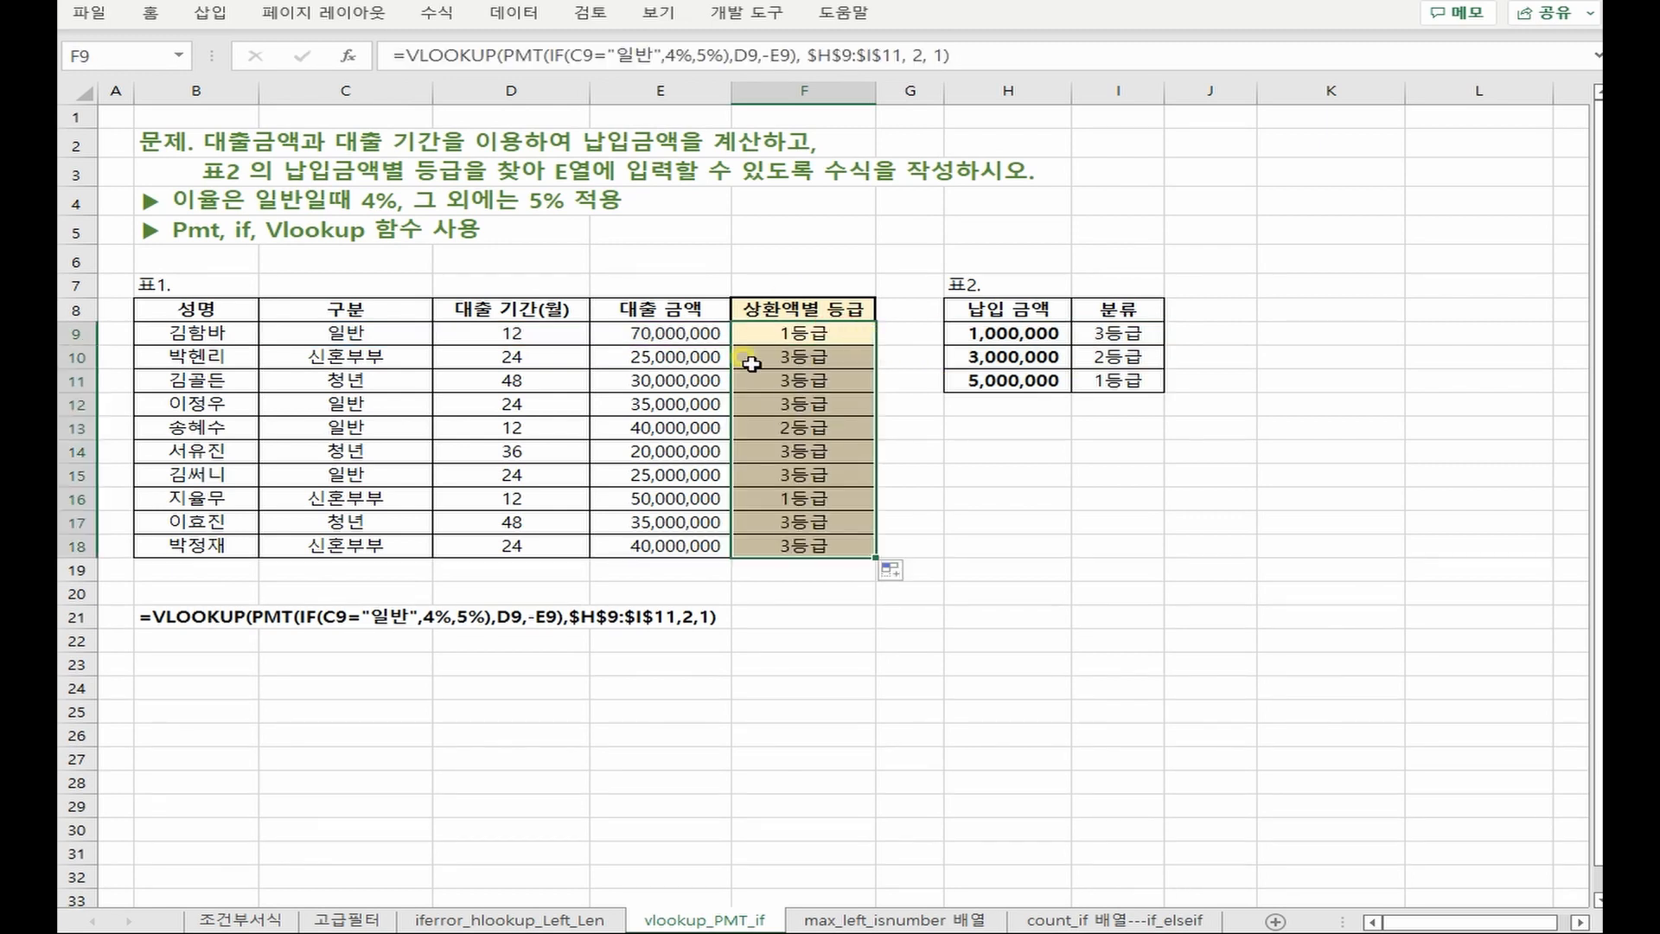
left_click(838, 614)
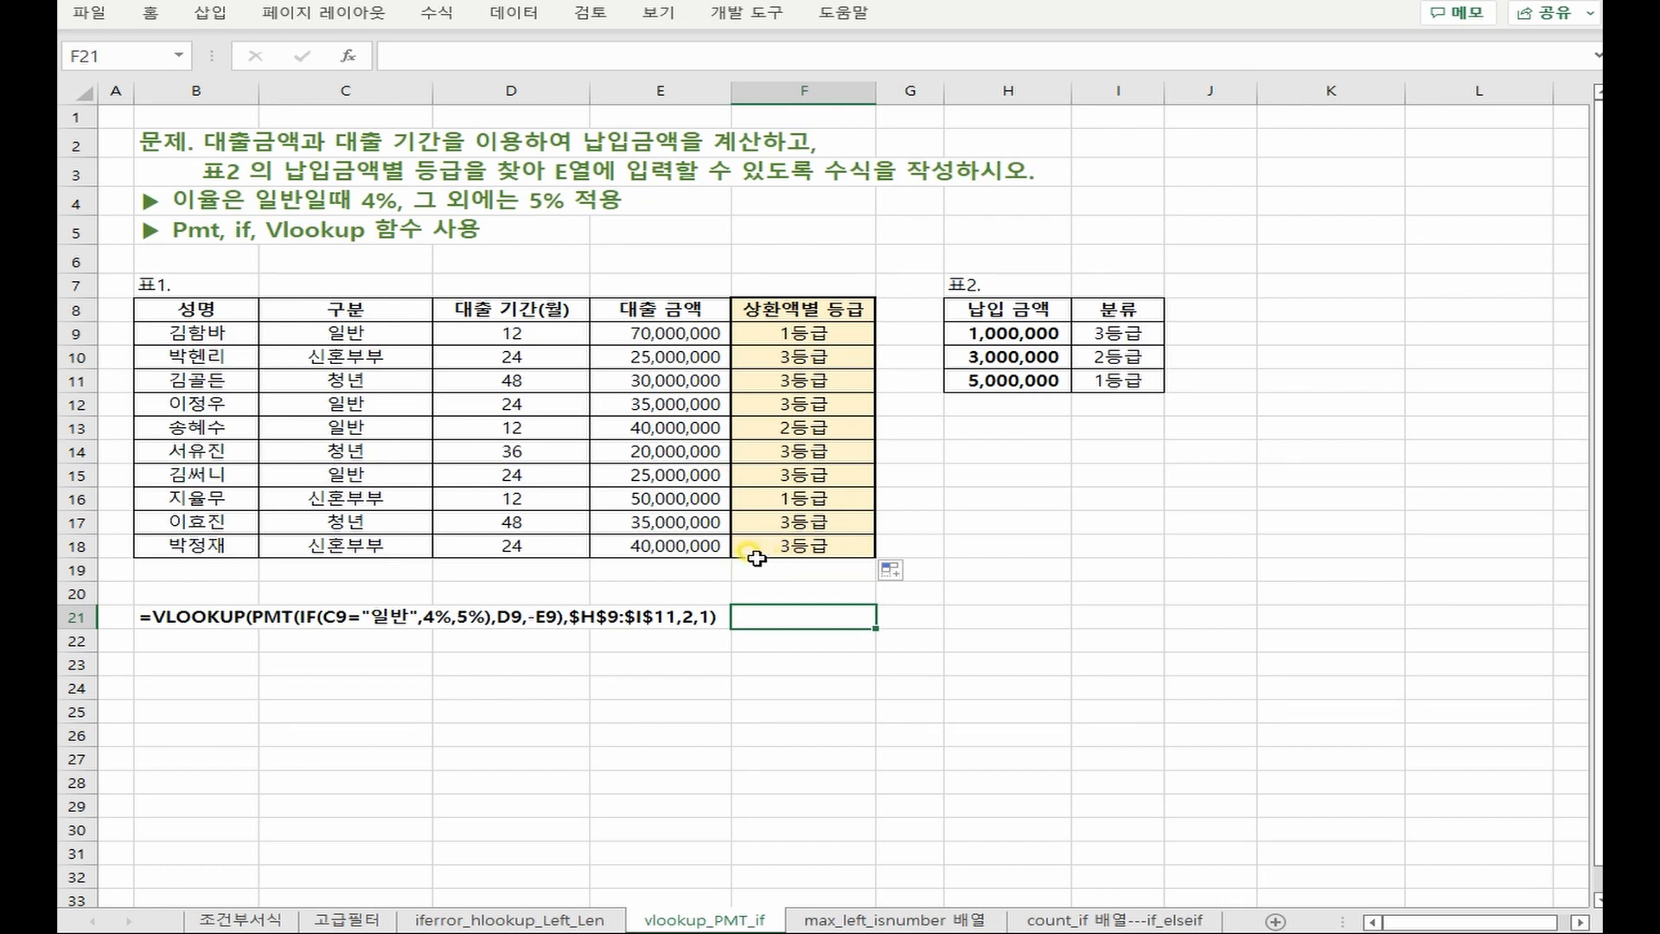
left_click(890, 570)
left_click(959, 637)
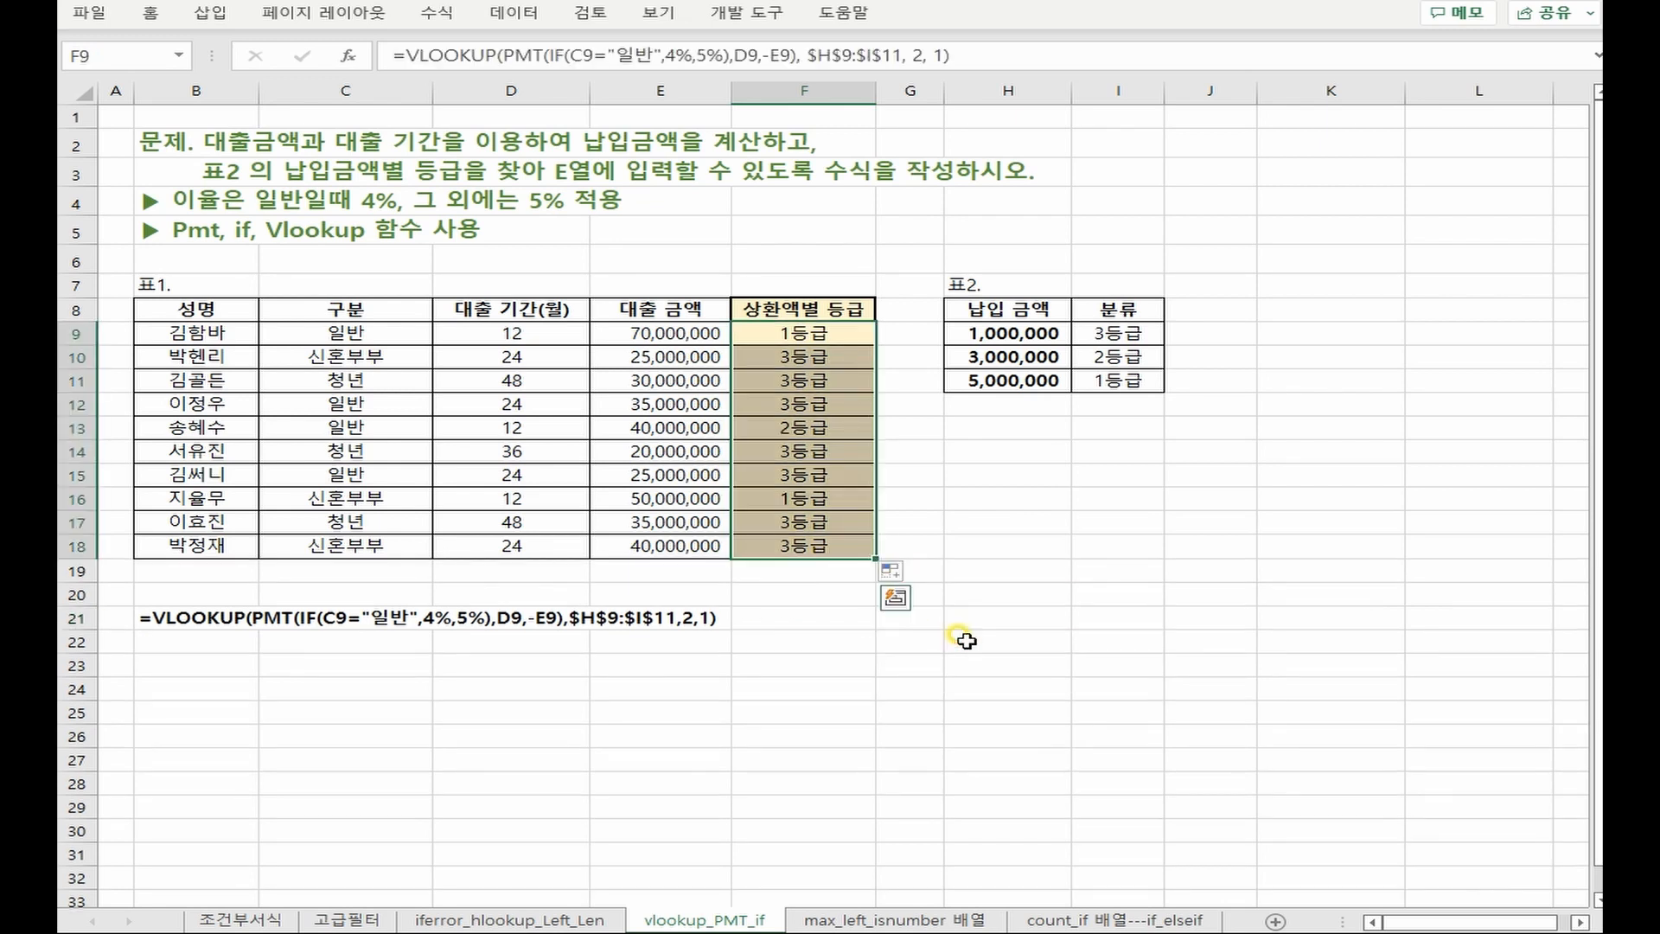
Try the F9 formula without the minus sign before E9, and undo that change
left_click(880, 685)
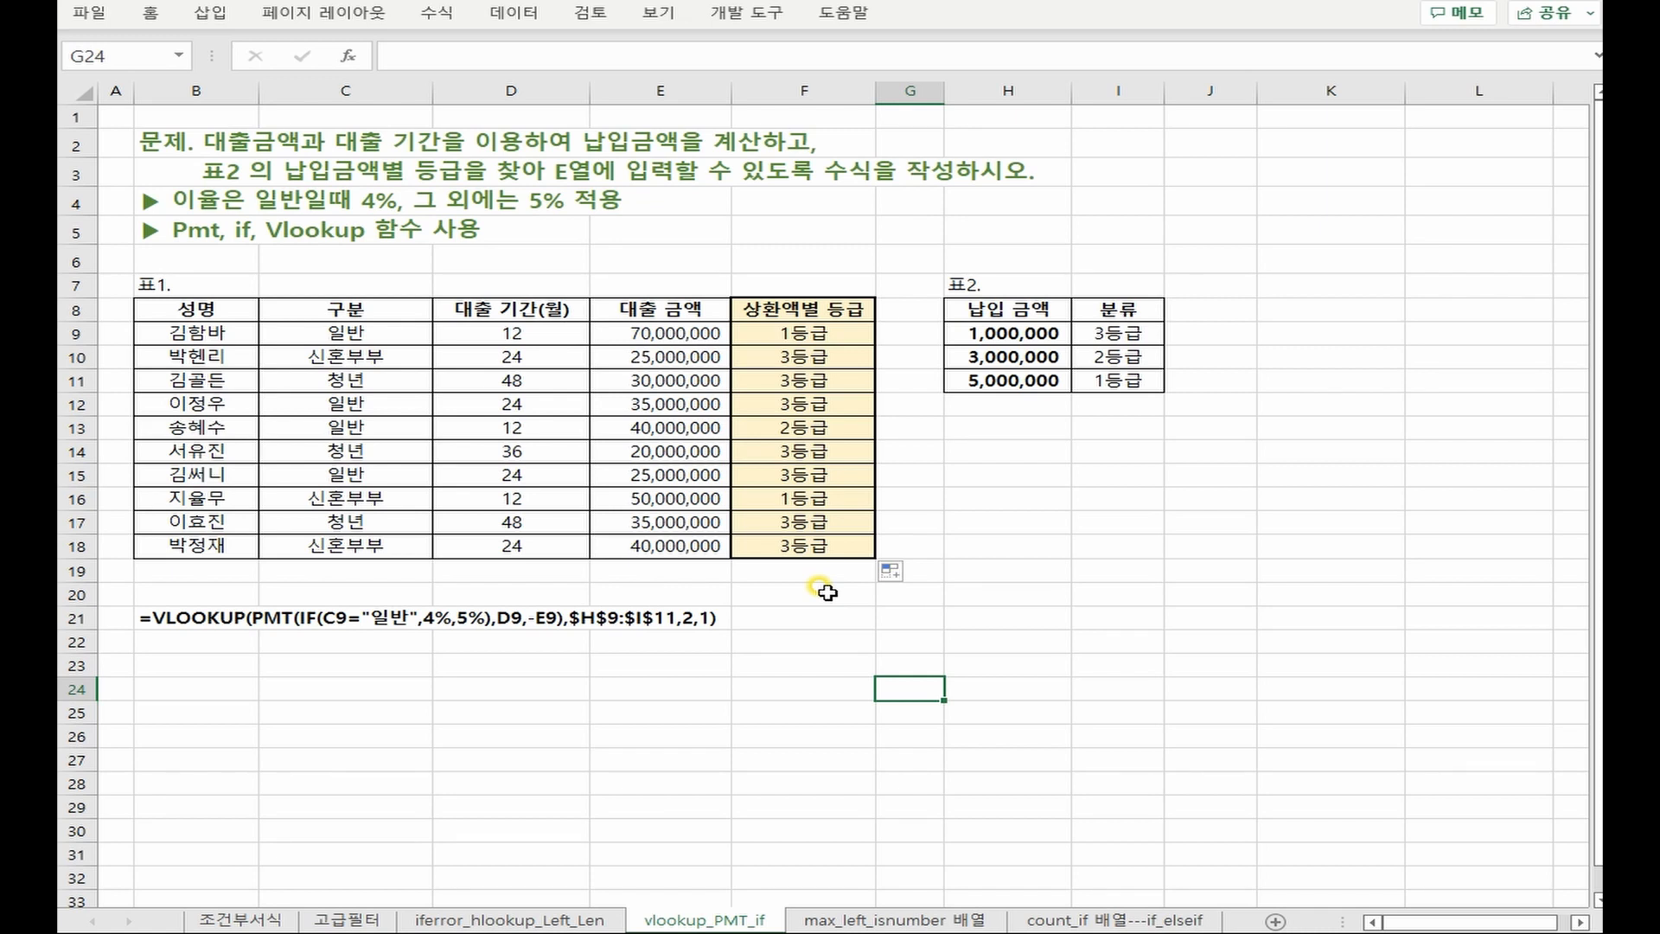
left_click(816, 335)
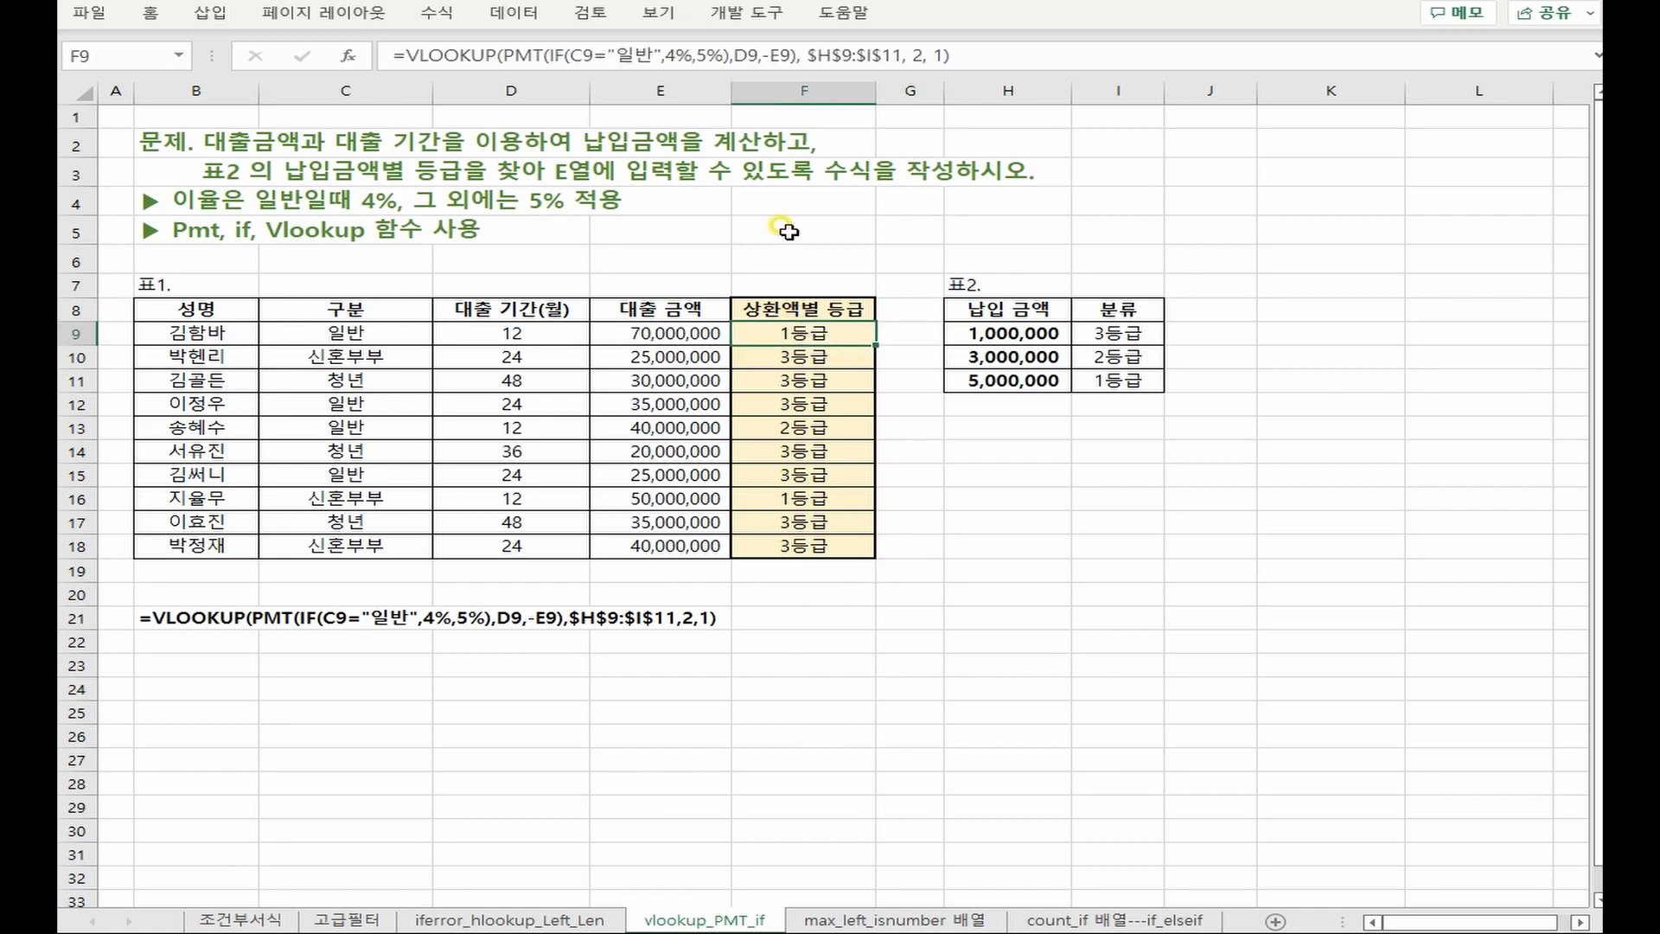
left_click(768, 55)
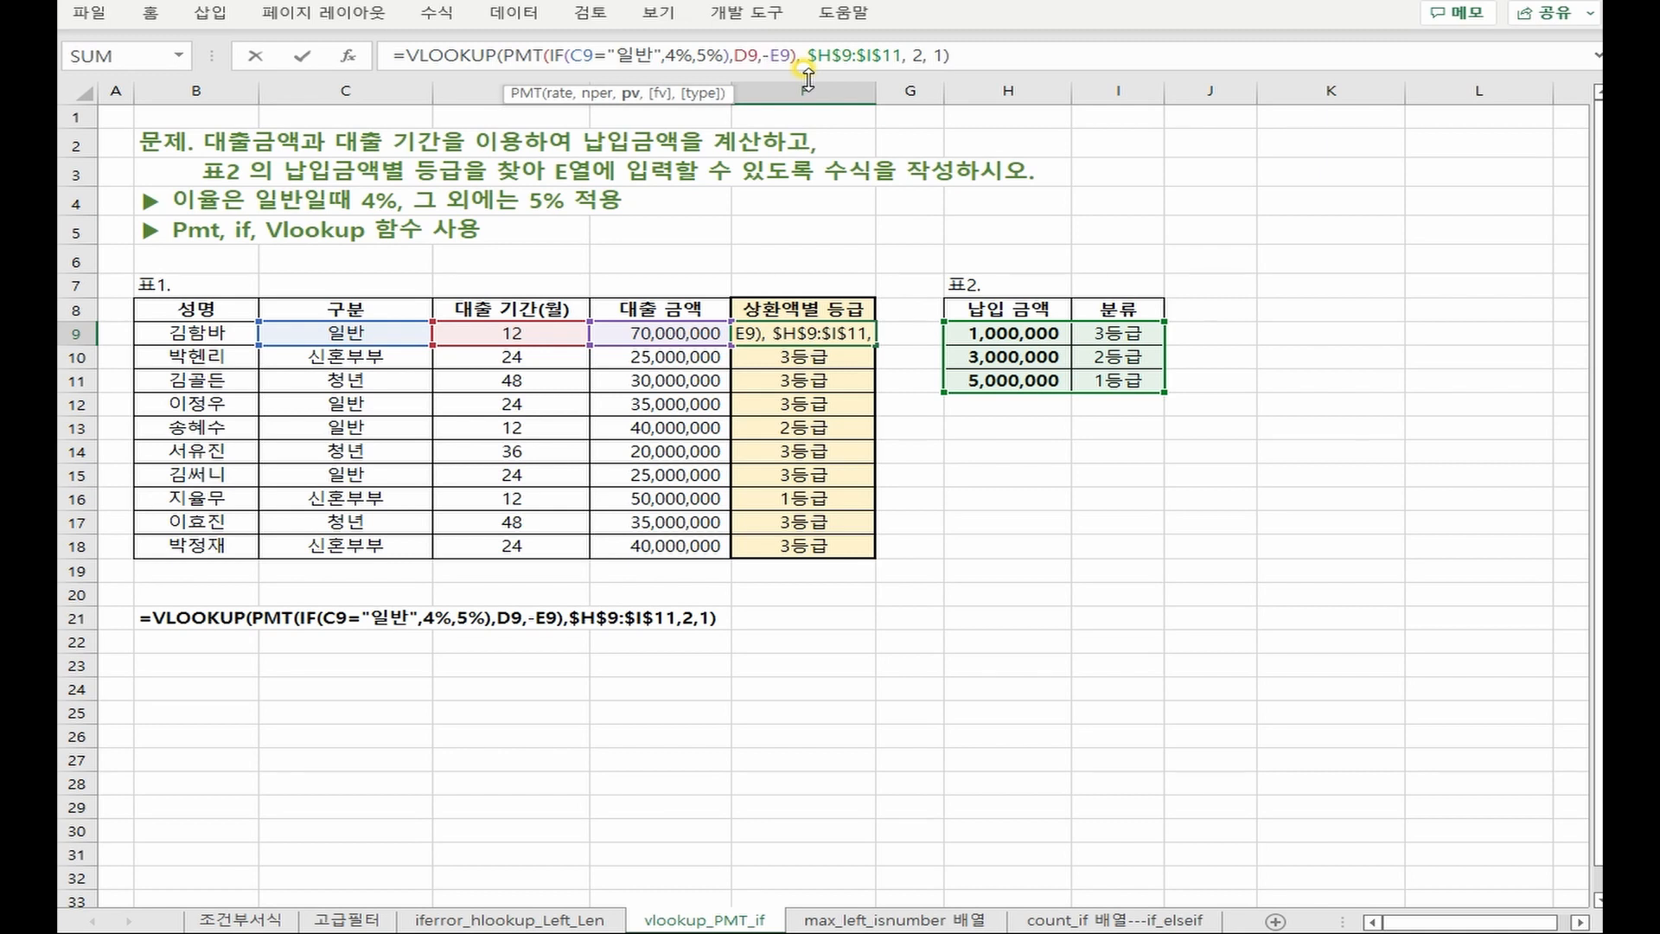
key("BackSpace")
key("Return")
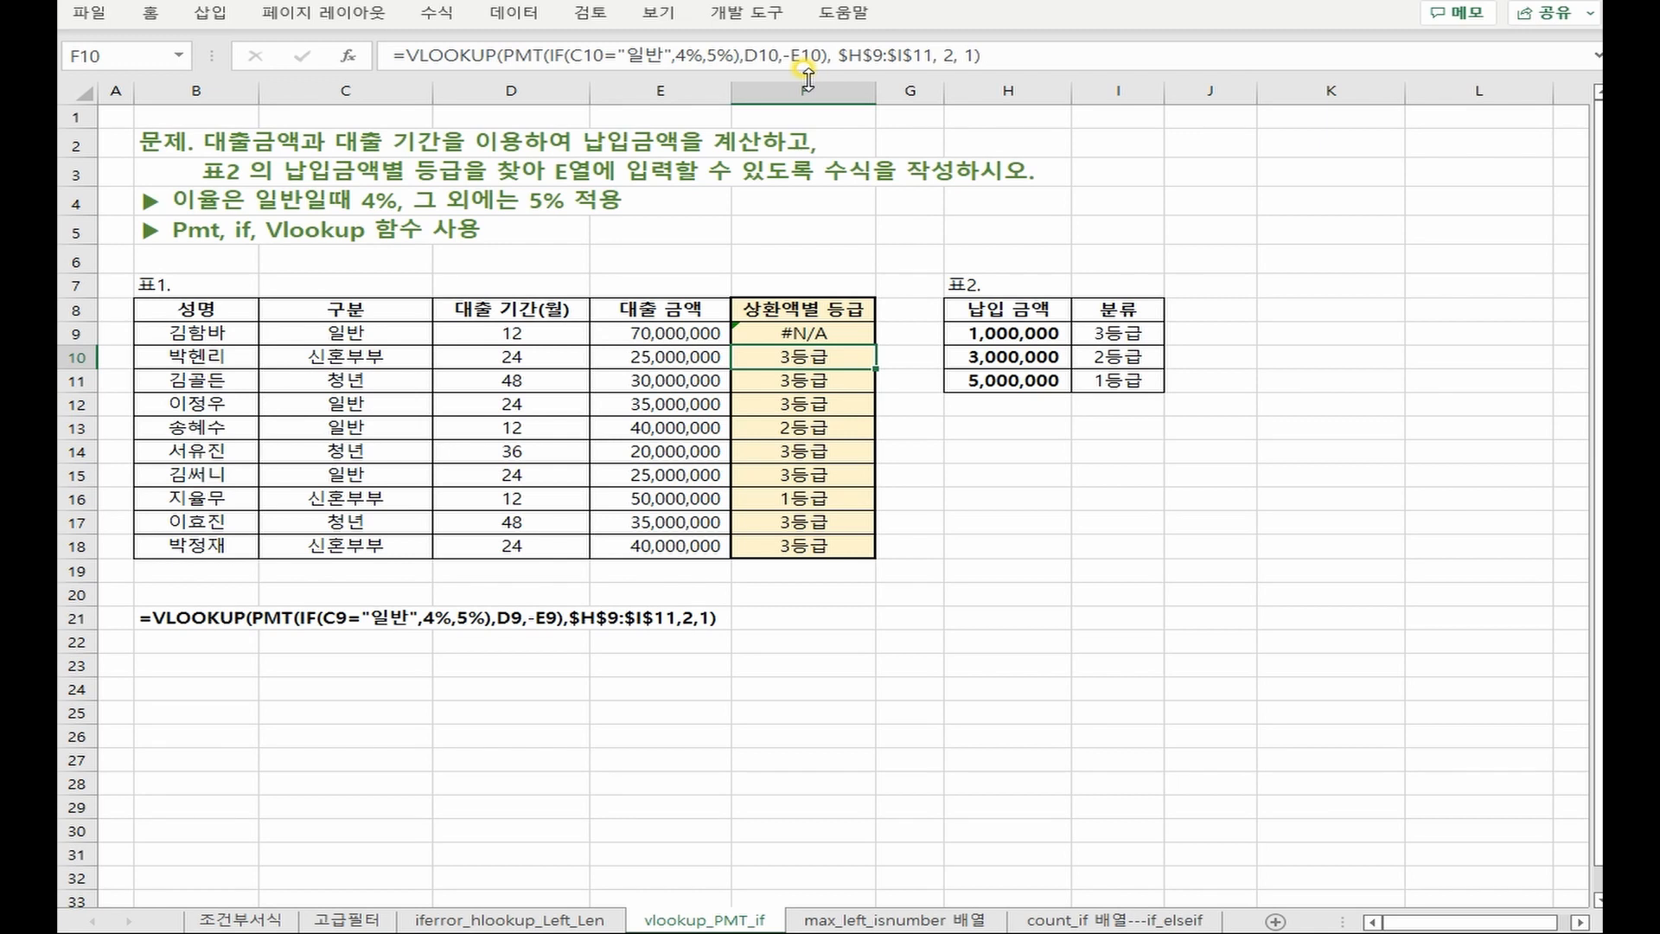
key("ctrl+z")
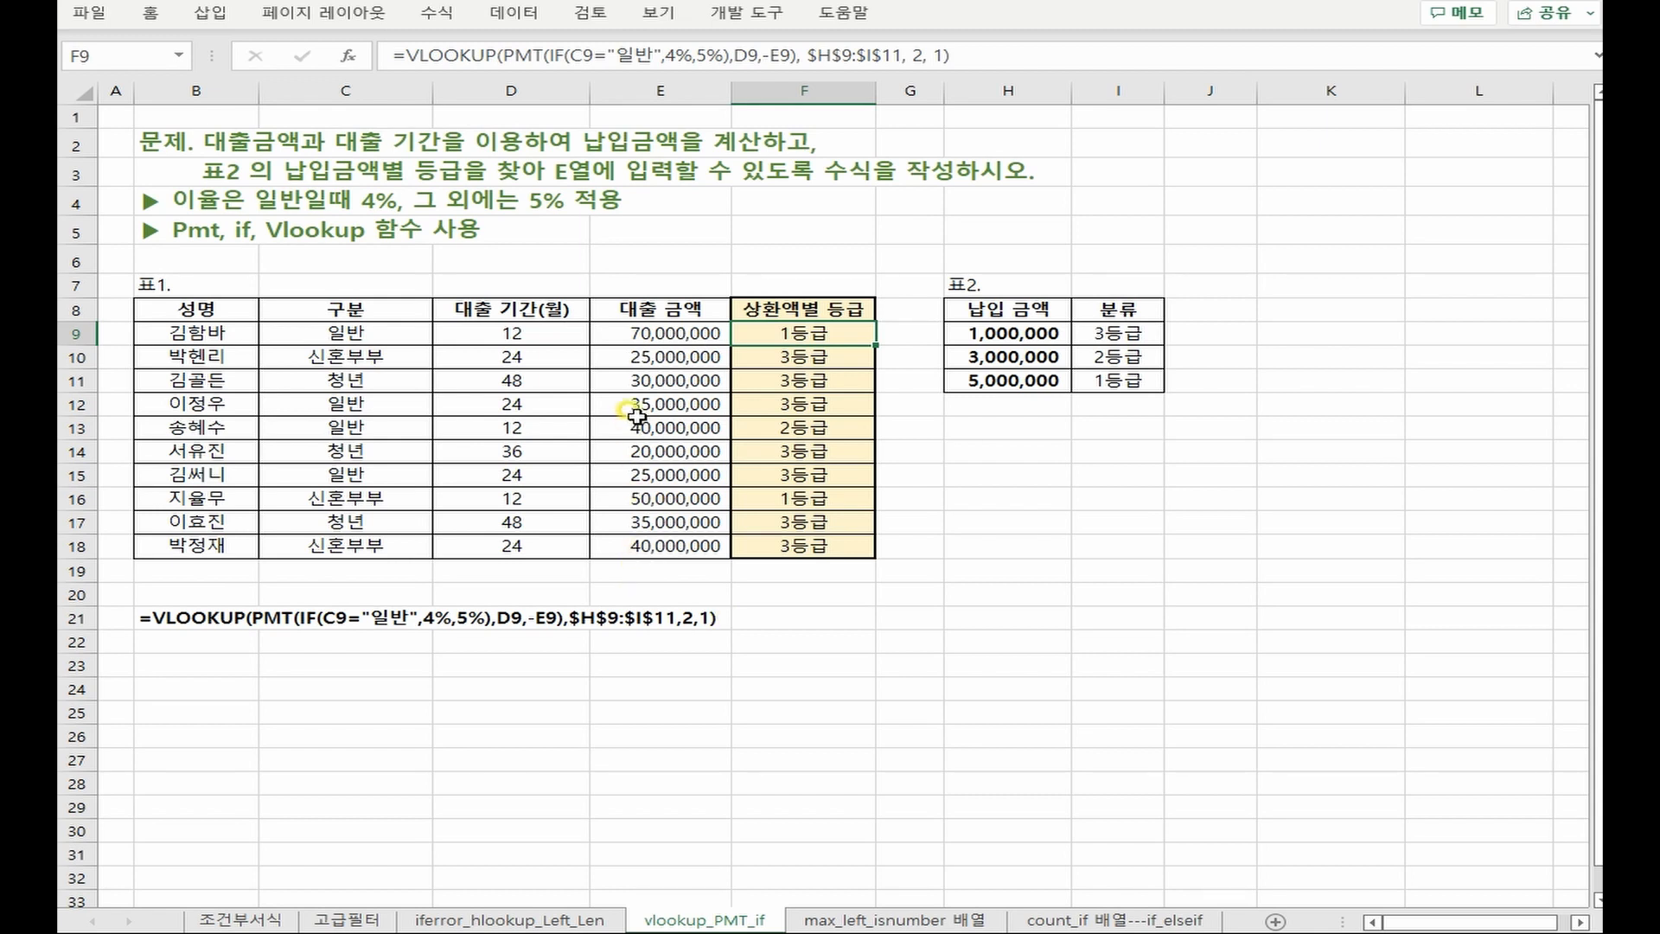
Go to the max_left_isnumber 배열 sheet, switch to Notepad and write the outline =max((조건)*(조건)*(값범위))
key("ctrl+Page_Down")
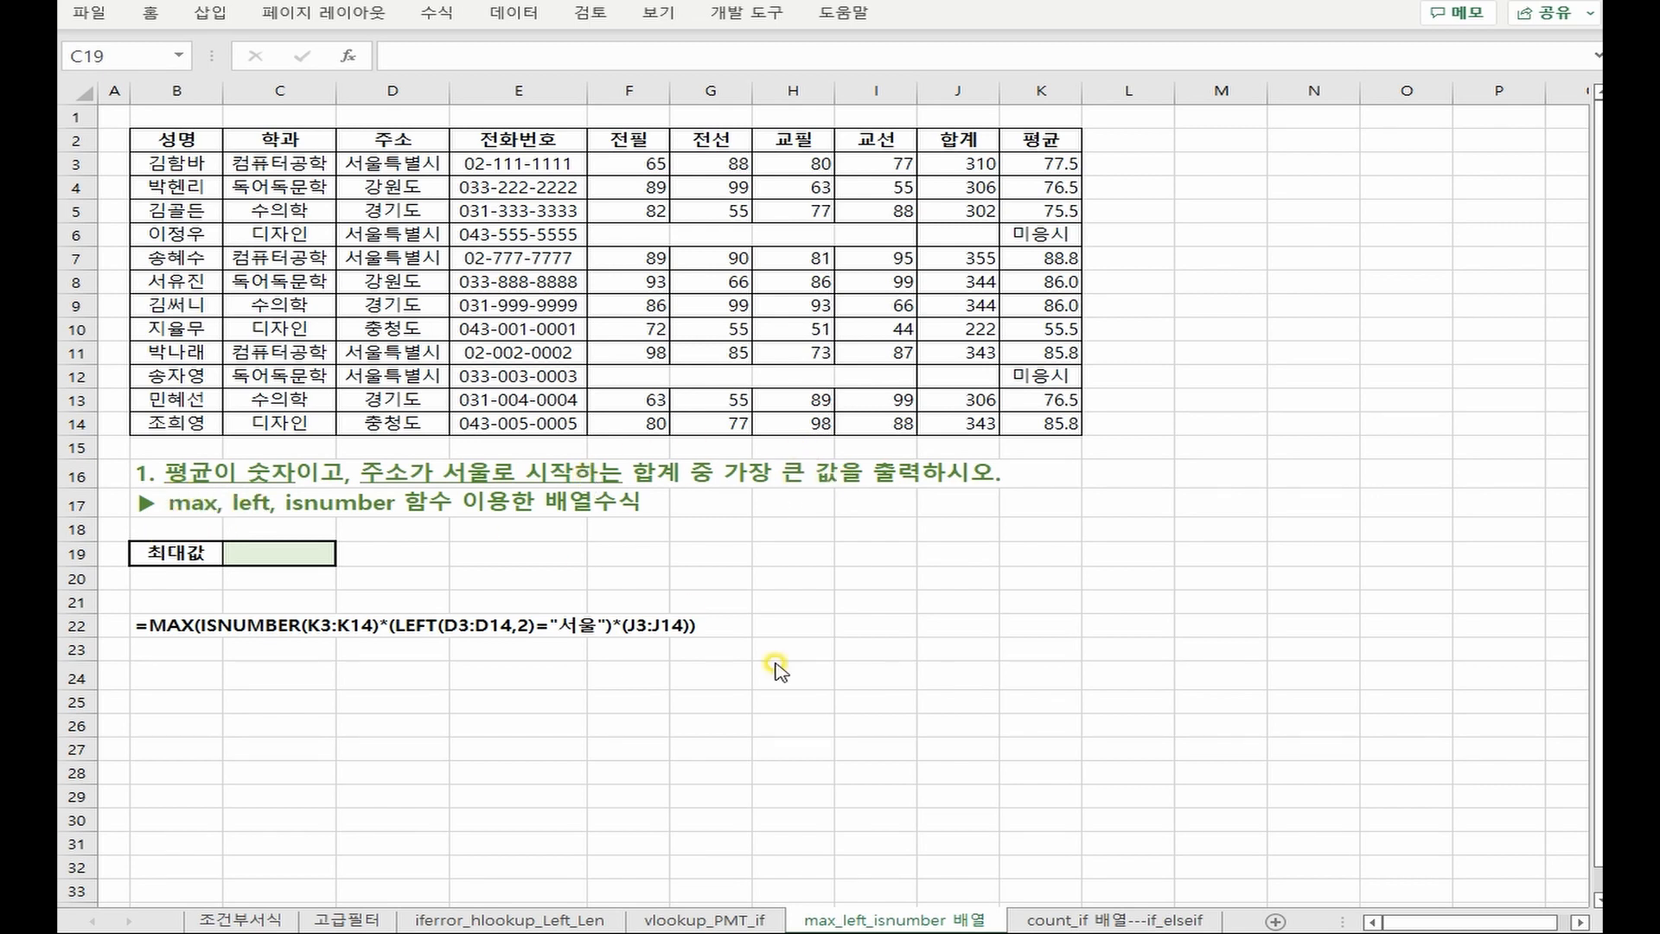
key("alt+Tab")
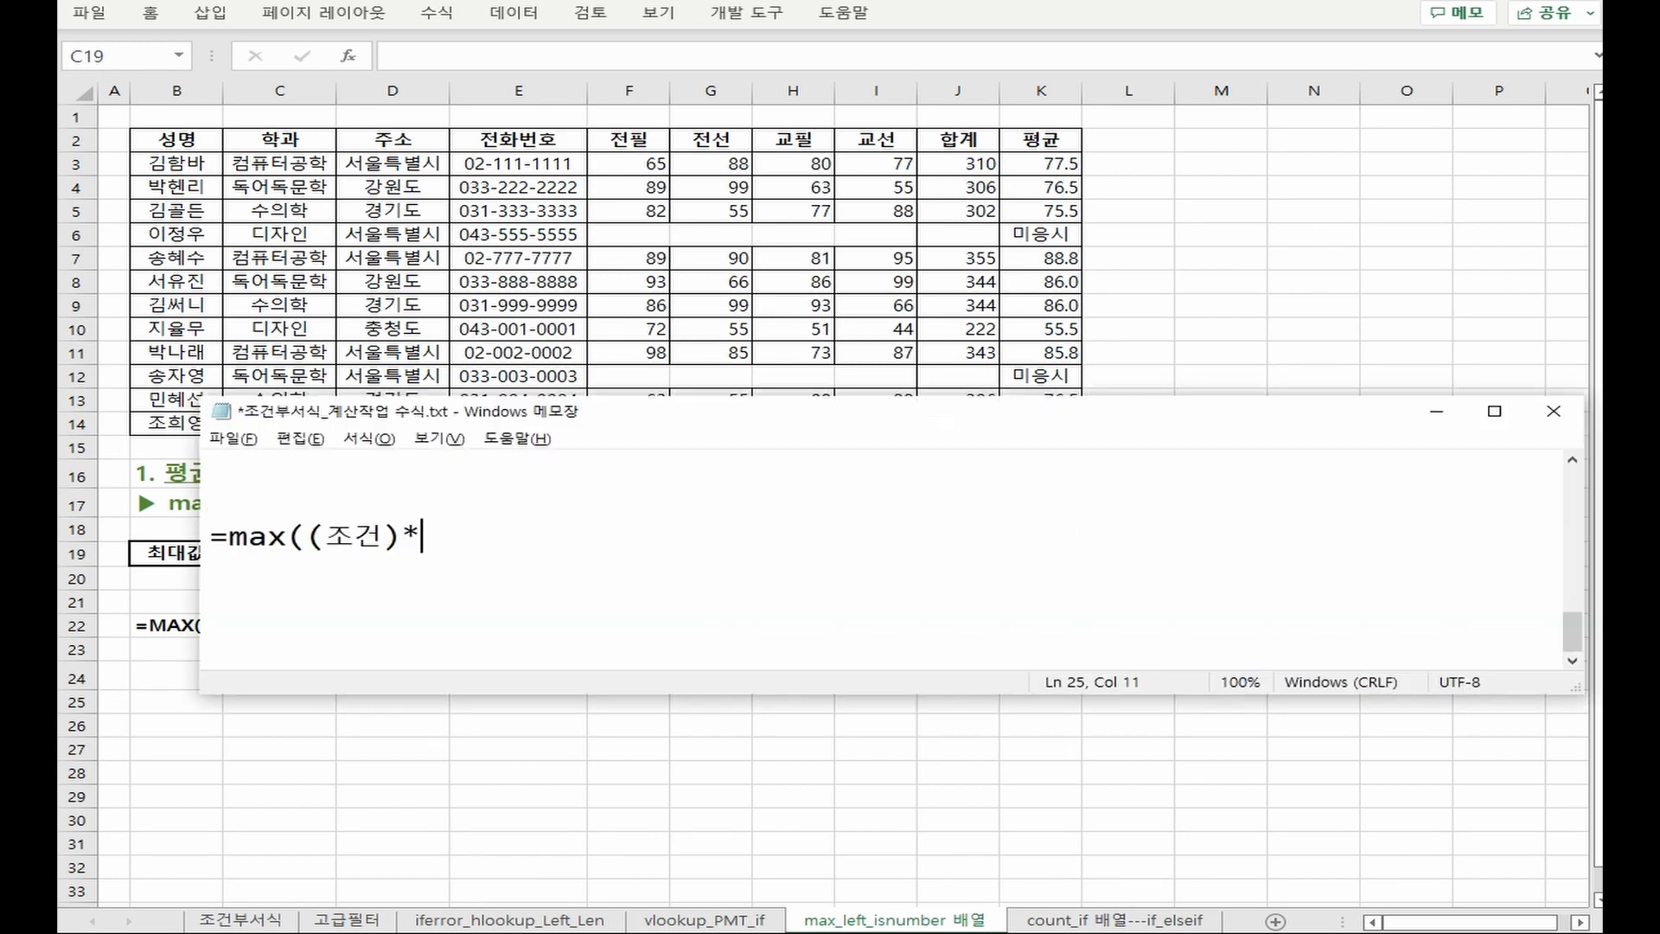
type("(조건)*(값범위)")
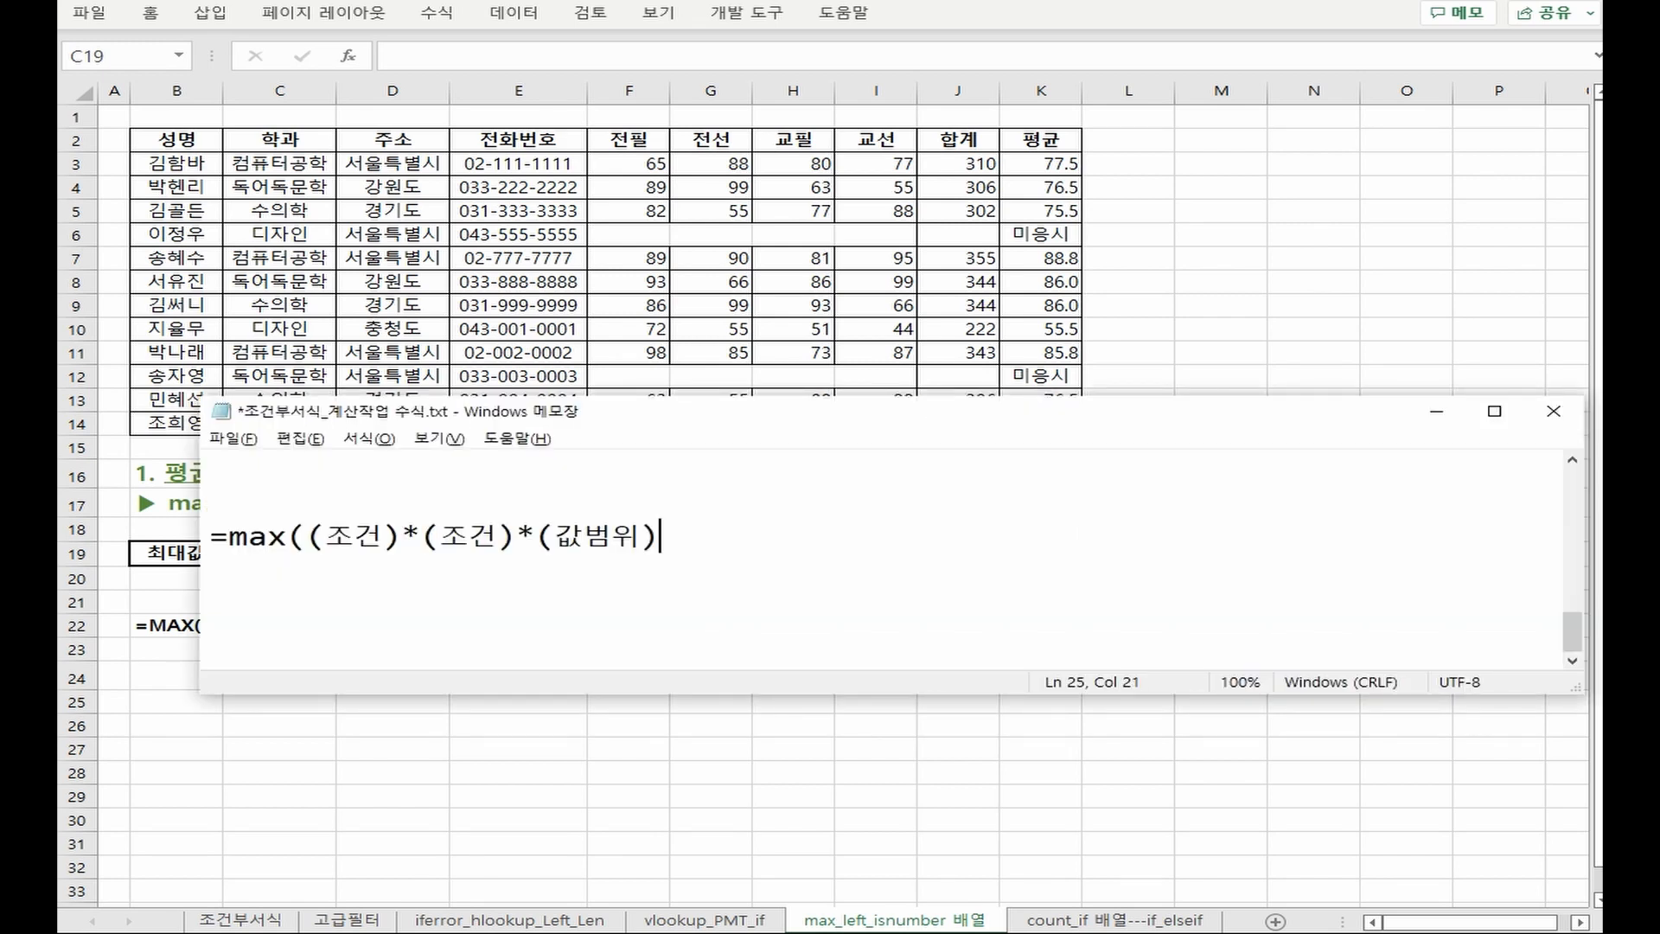
type(")")
Uncover the problem text and, in a second copy of the outline, replace the two conditions with 평균=숫자 and 주소=서울로시작
left_click_drag(507, 413, 438, 603)
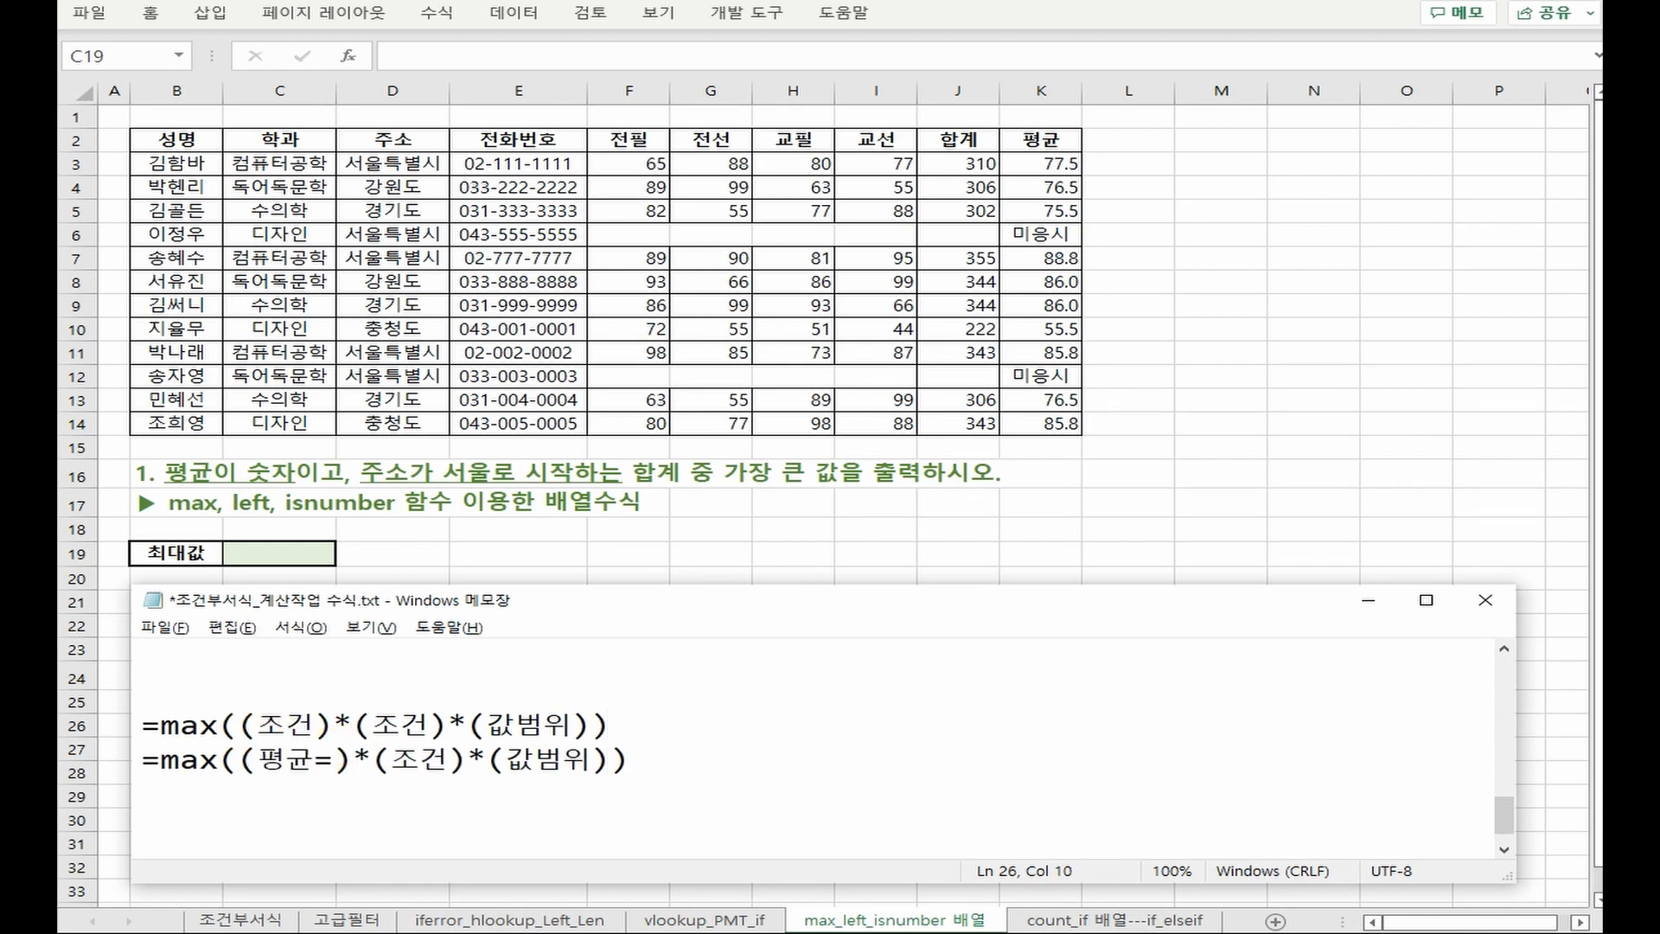
type("숫자)*(조건)*(값범위))")
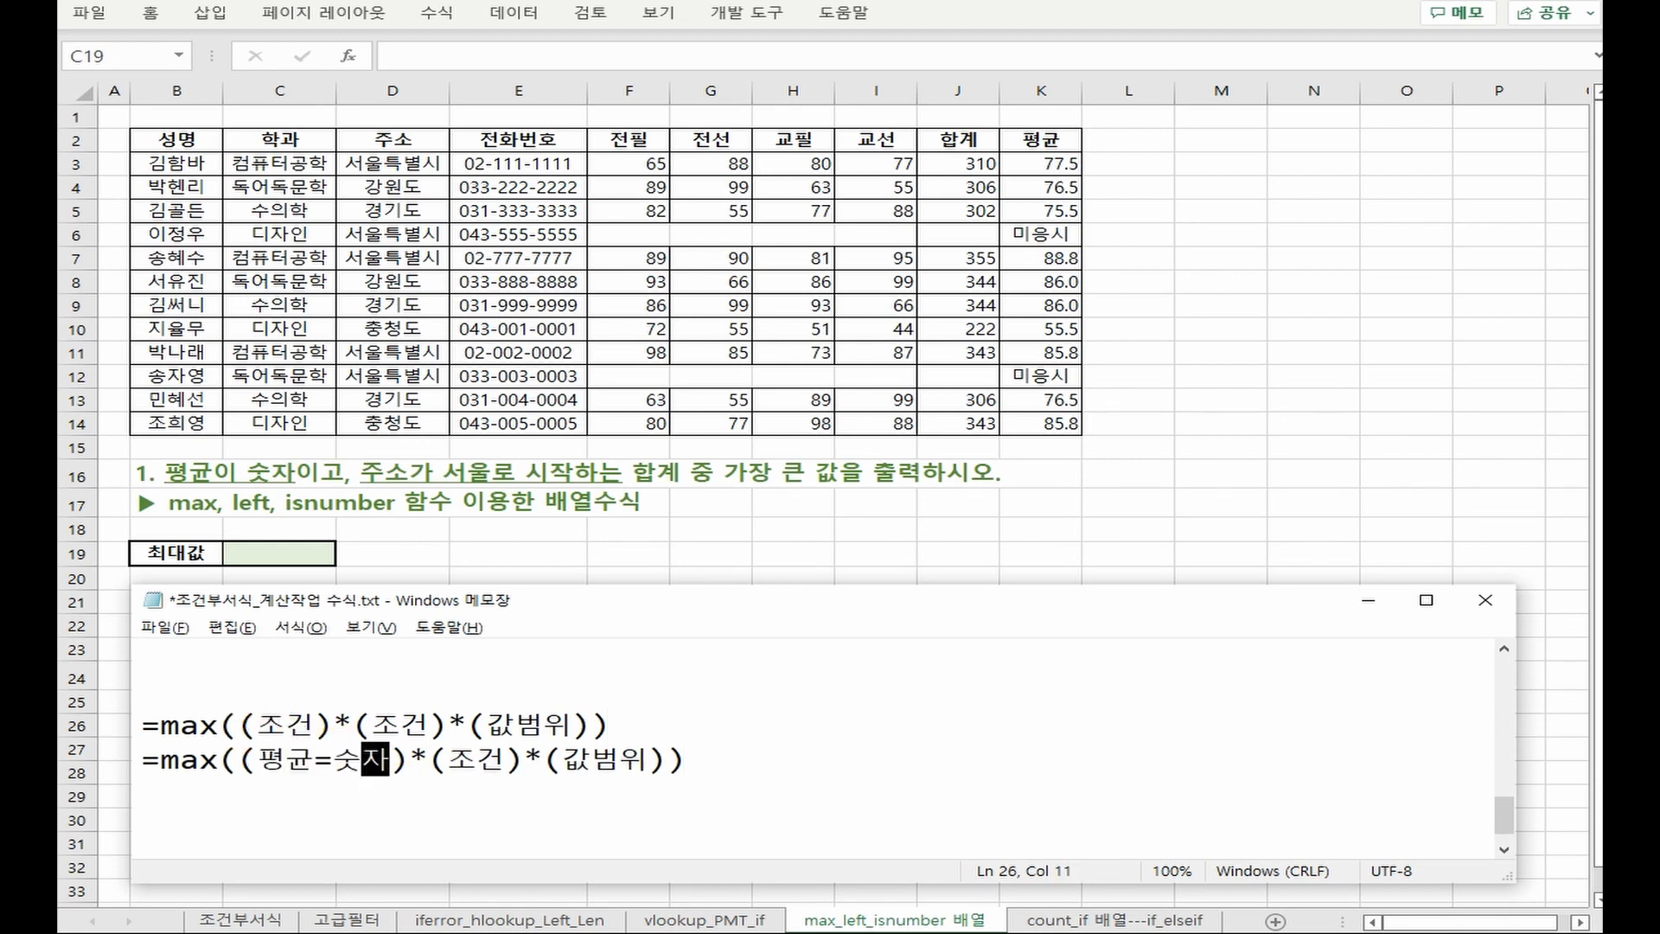
key("Right")
key("Right")
key("Right")
key("Delete")
key("Delete")
type("주소=서울로시작")
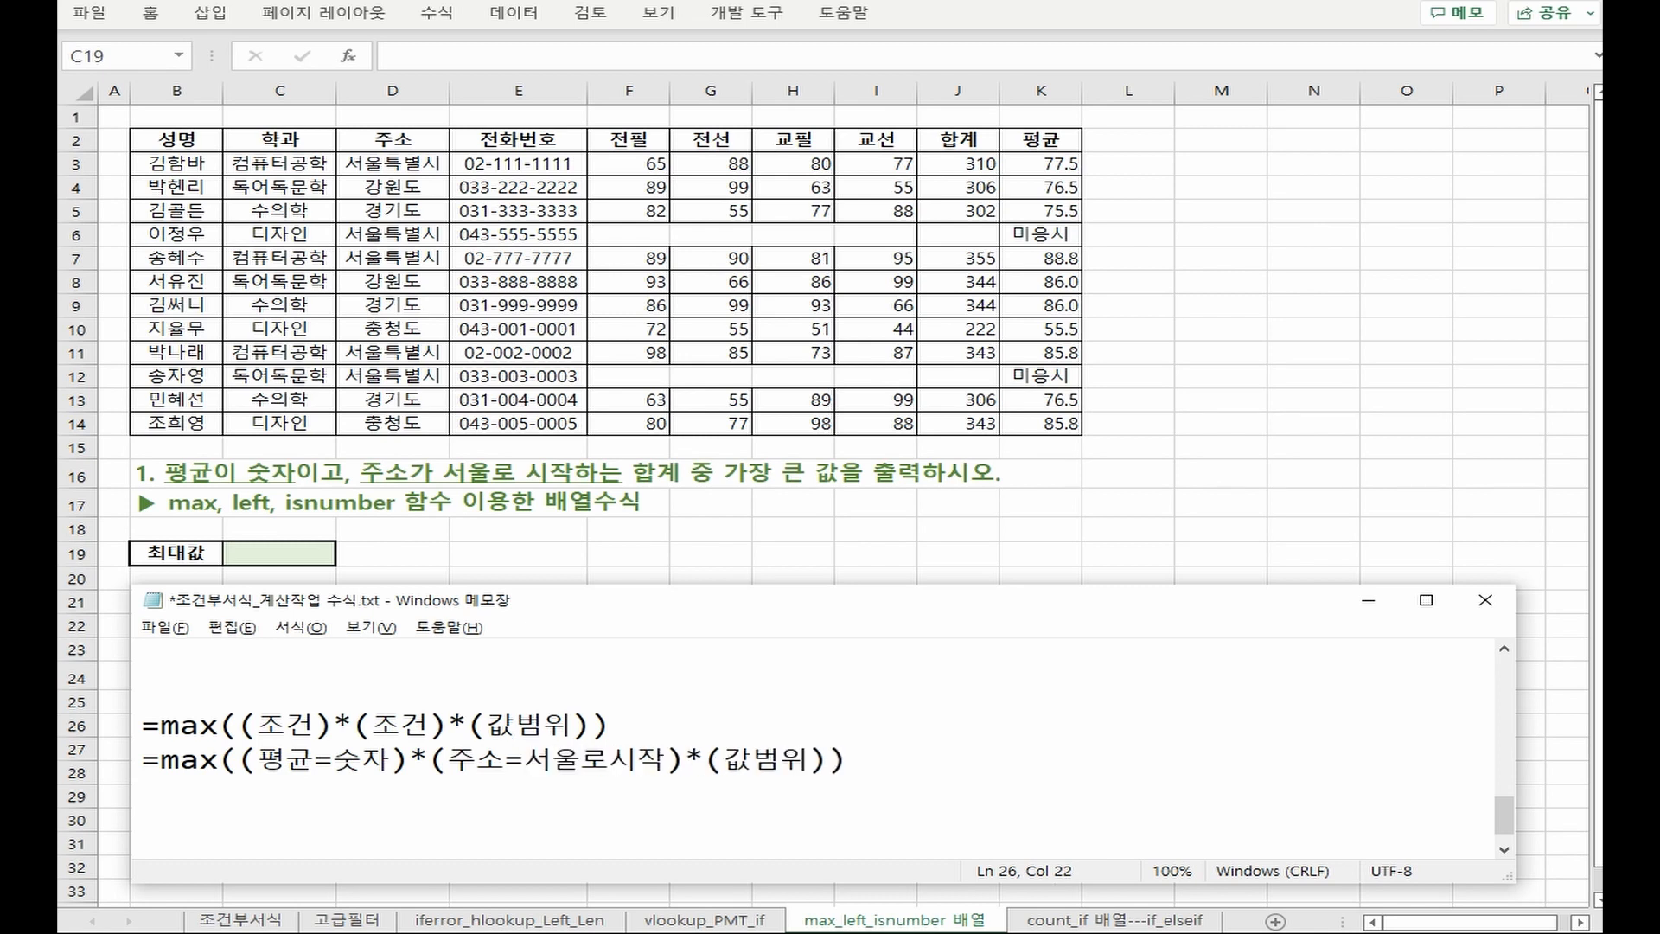
Replace 값범위 with 합계 in the second outline line
key("Right")
key("Right")
key("Right")
key("Delete")
key("Delete")
key("Delete")
type("합계")
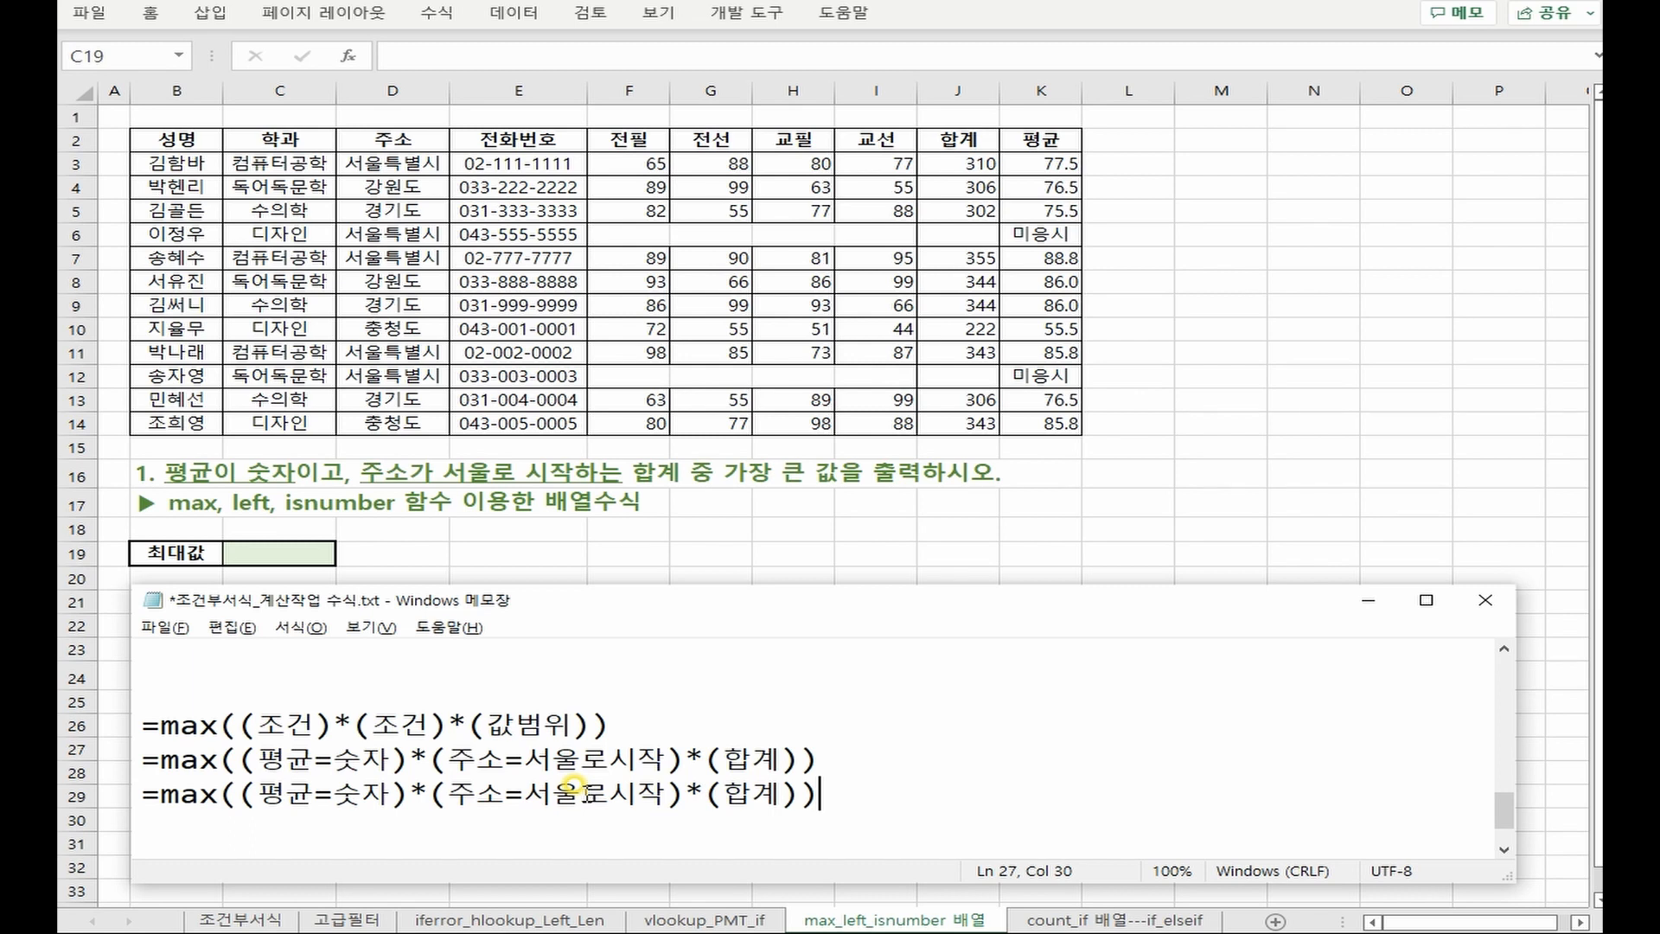
In a third copy of the line, turn the 평균=숫자 condition into isnumber(K3:K14)
left_click(259, 791)
double_click(260, 792)
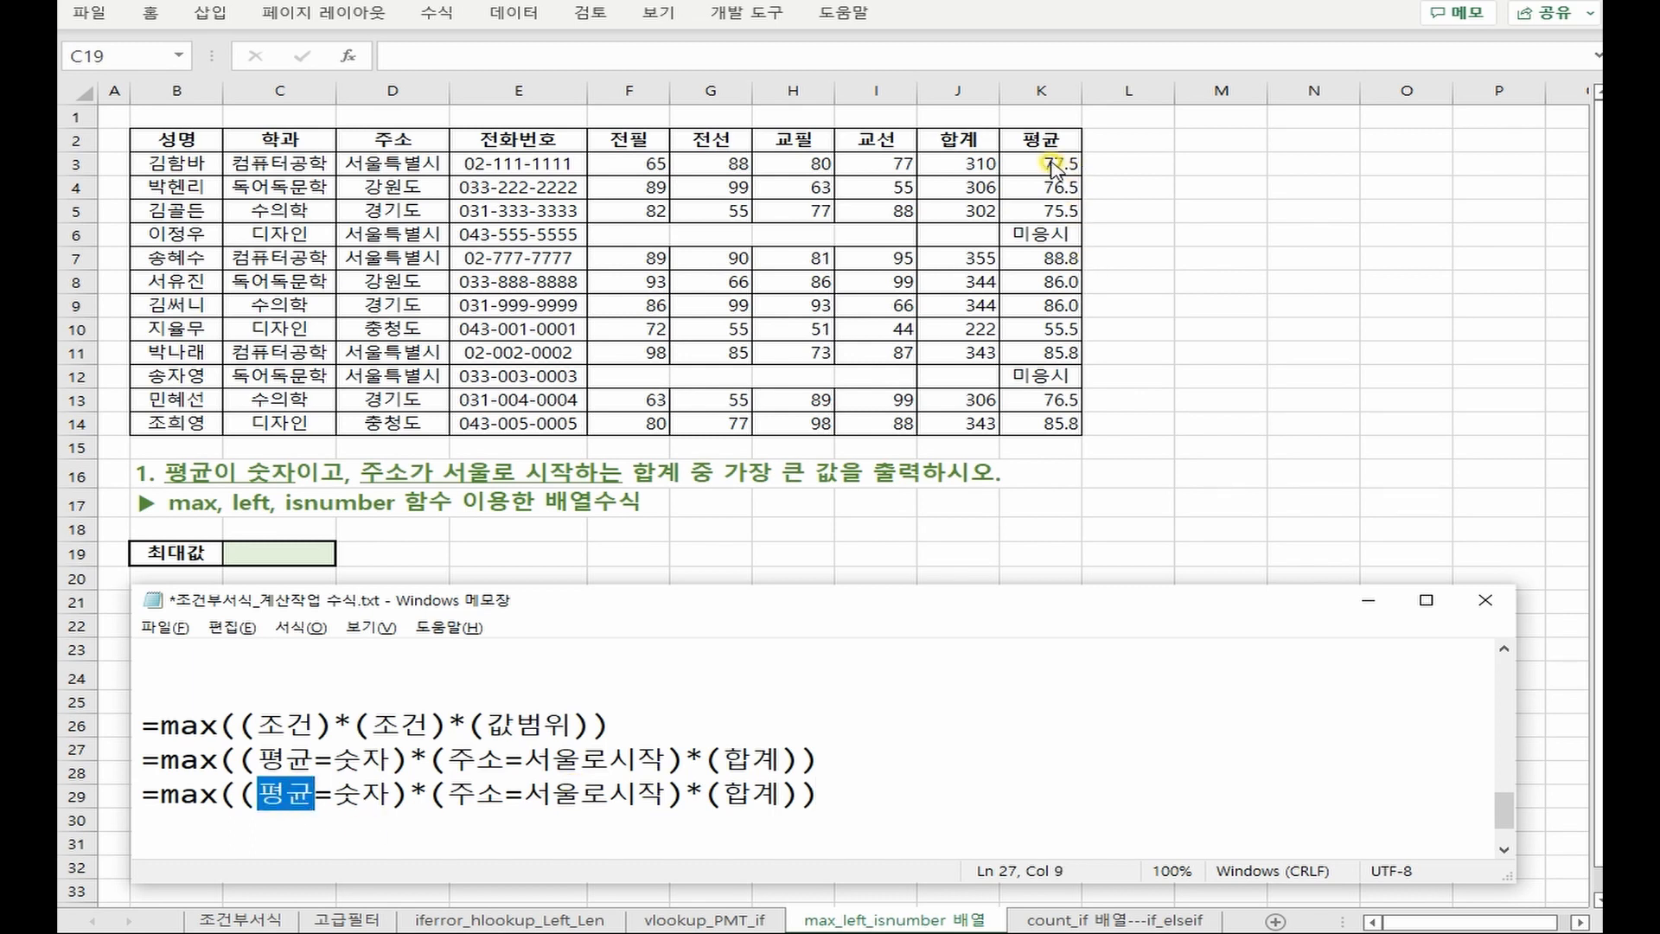
type("K3")
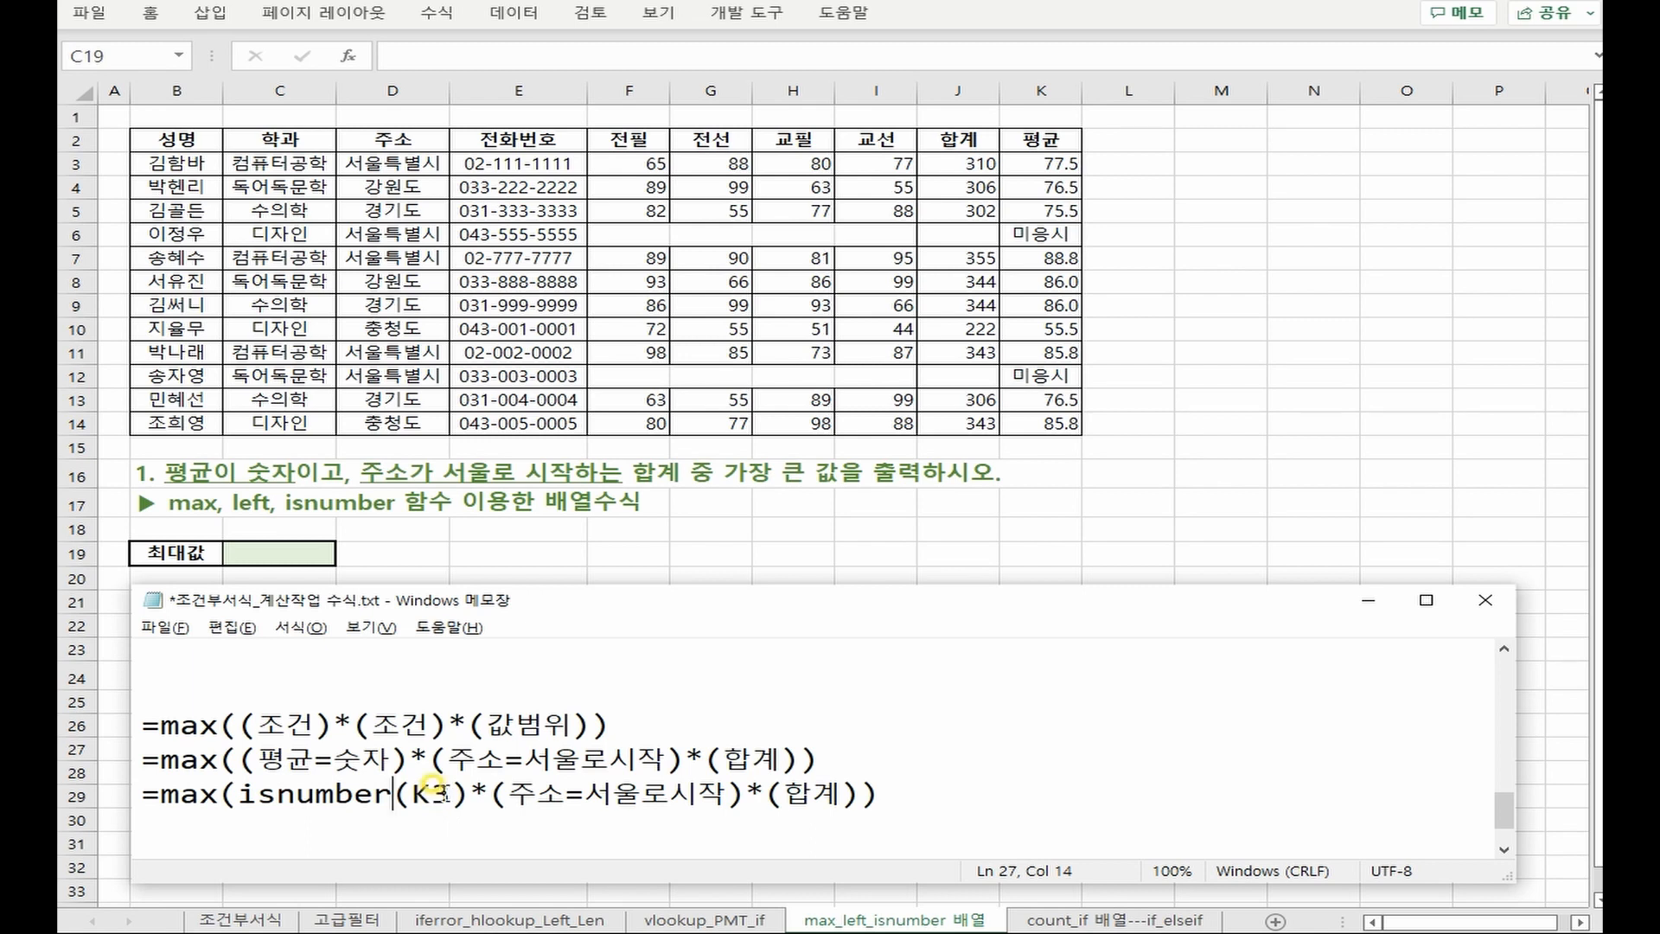
left_click(444, 793)
left_click(1504, 849)
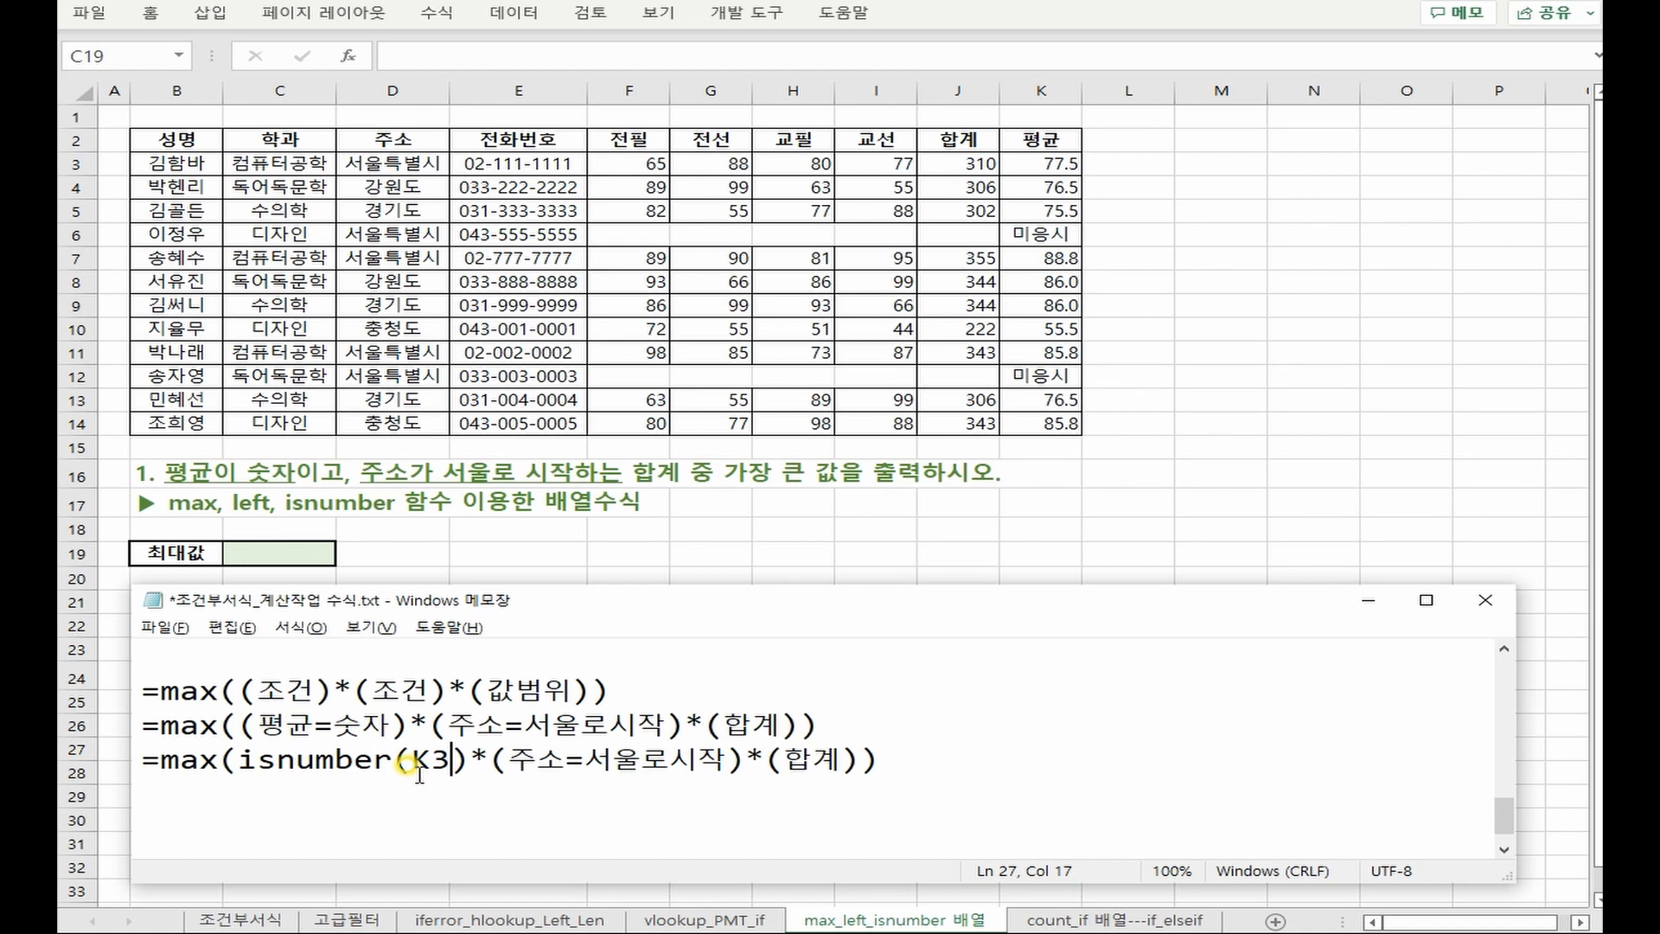
type(":K14")
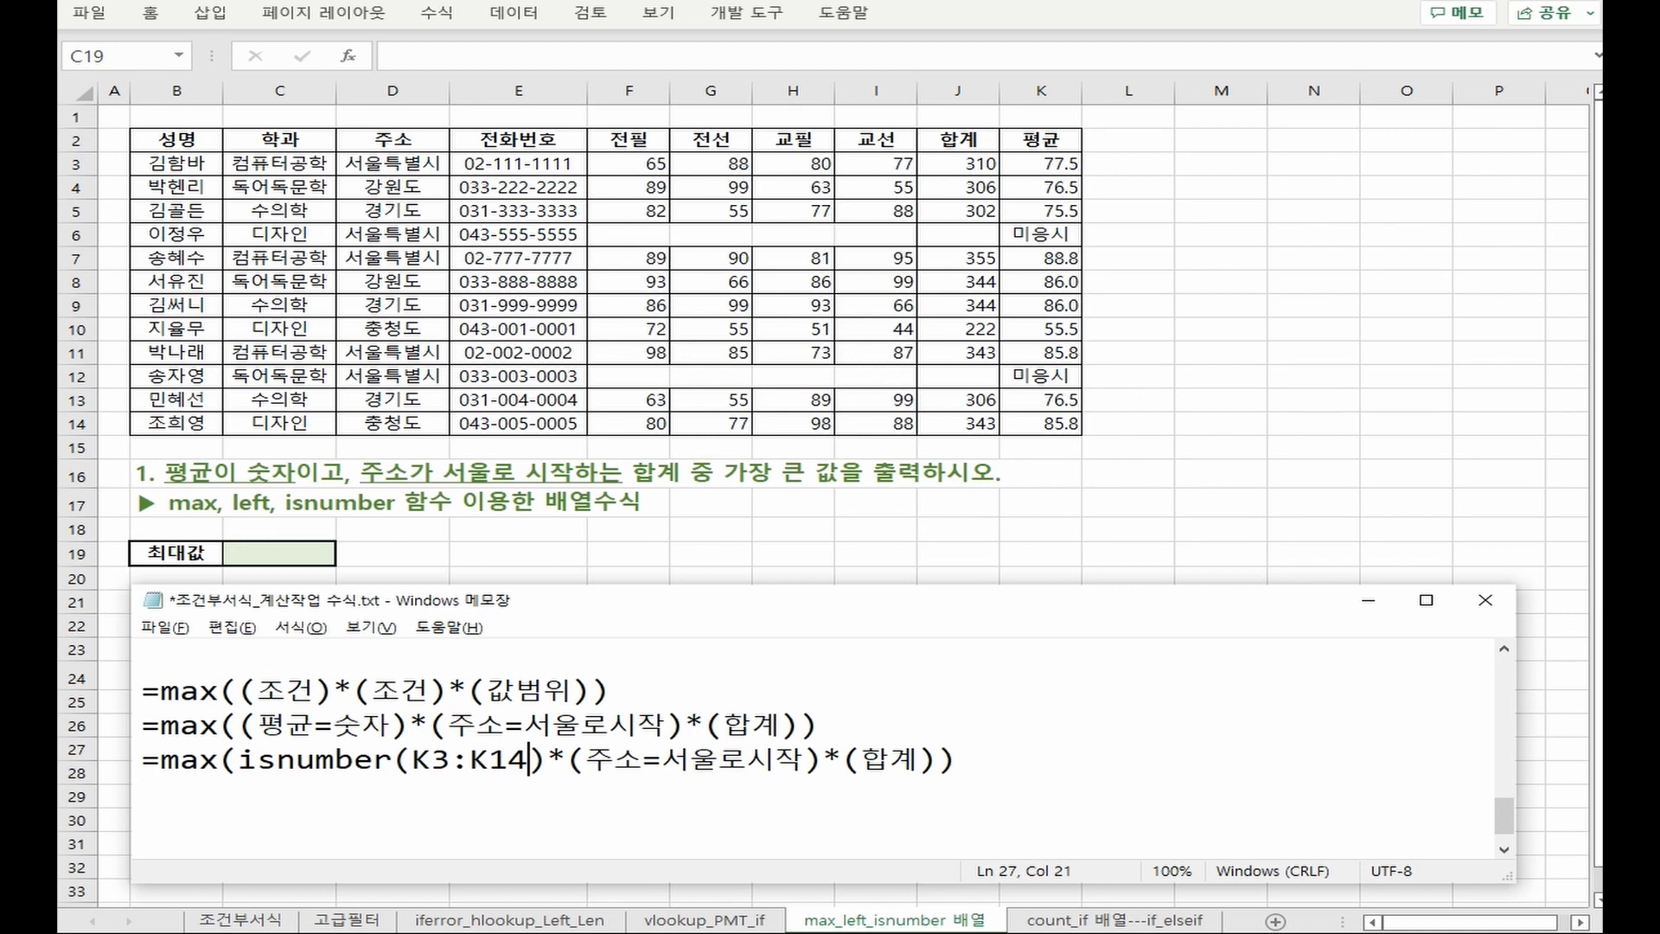
Replace 주소 in the third line's second condition with the range D3:D14
left_click(586, 759)
key("Delete")
key("Delete")
type("D3:D14")
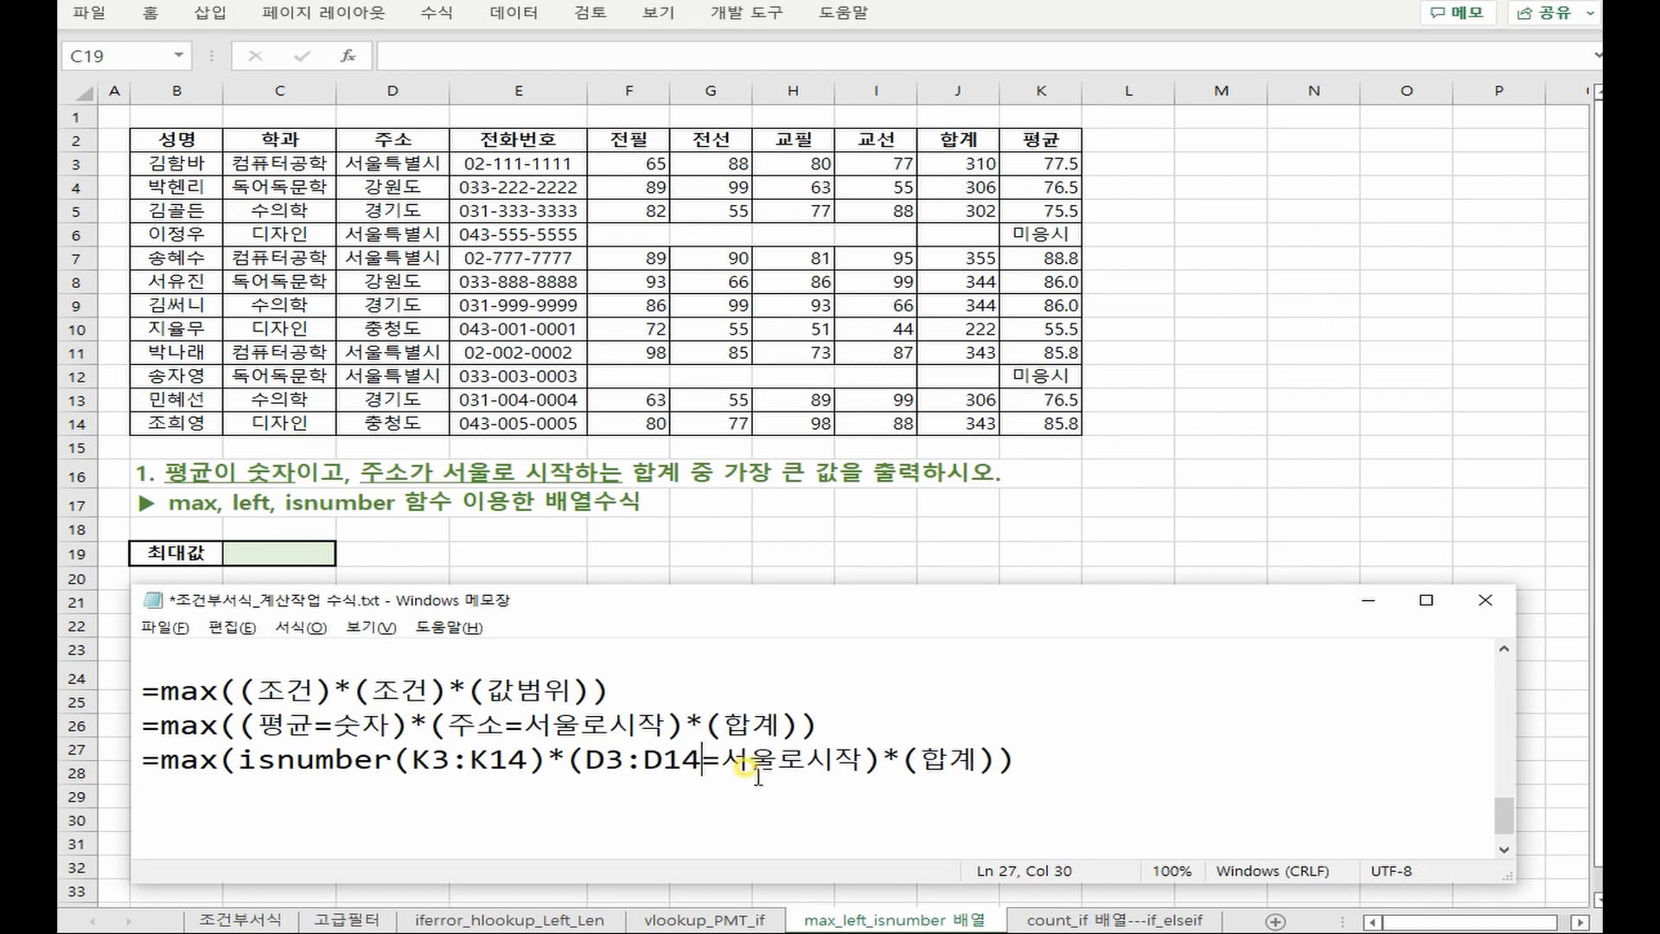
Wrap D3:D14 in a left function that takes 2 characters
left_click(586, 761)
type("left(")
key("Right")
key("Right")
key("Right")
key("Right")
key("Right")
key("Right")
type(",2)")
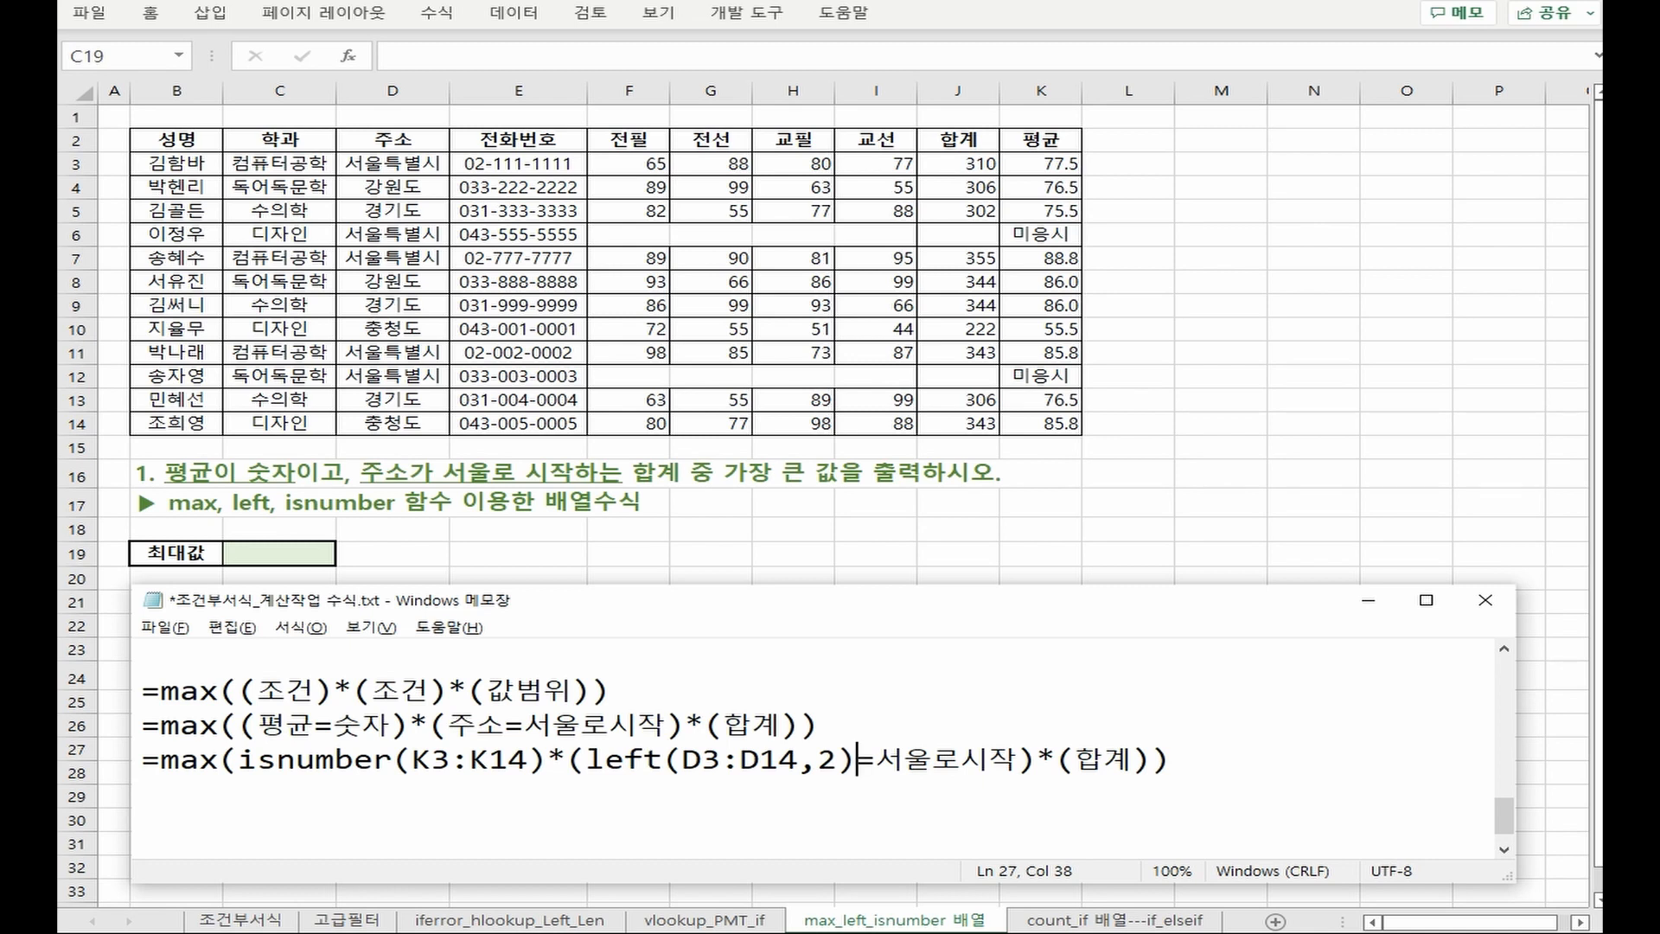
Change the comparison text 서울로시작 in the third line to "서울" in quotation marks
key("Right")
type("\"")
key("Right")
key("Right")
type("\"")
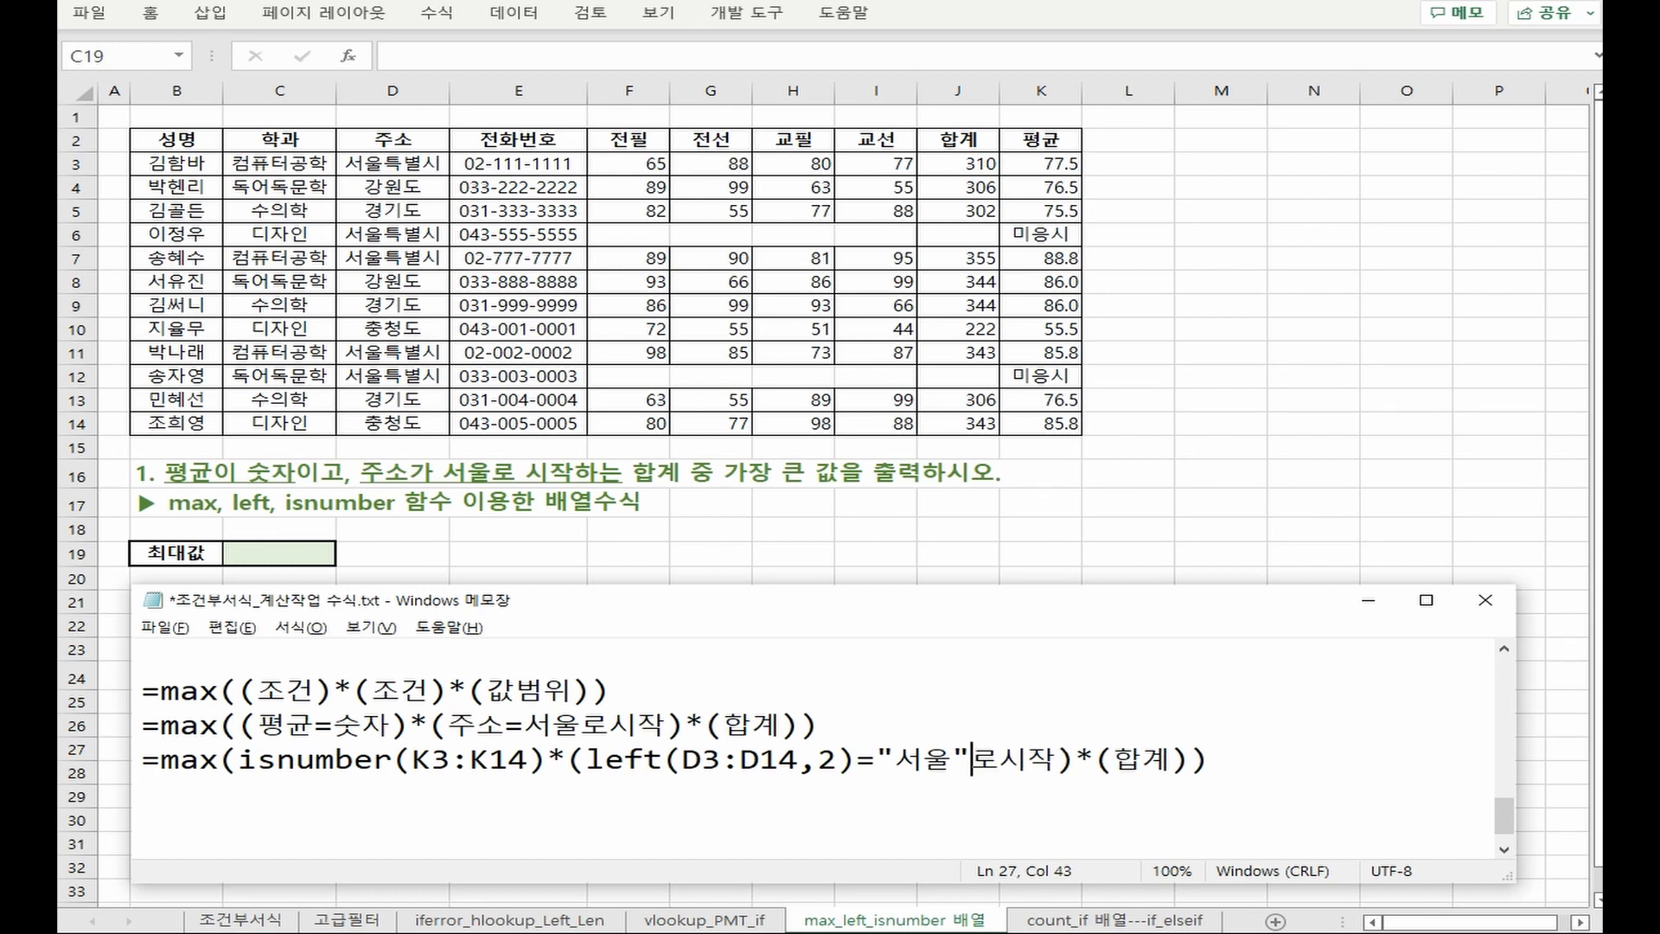
key("Delete")
key("Delete")
key("Delete")
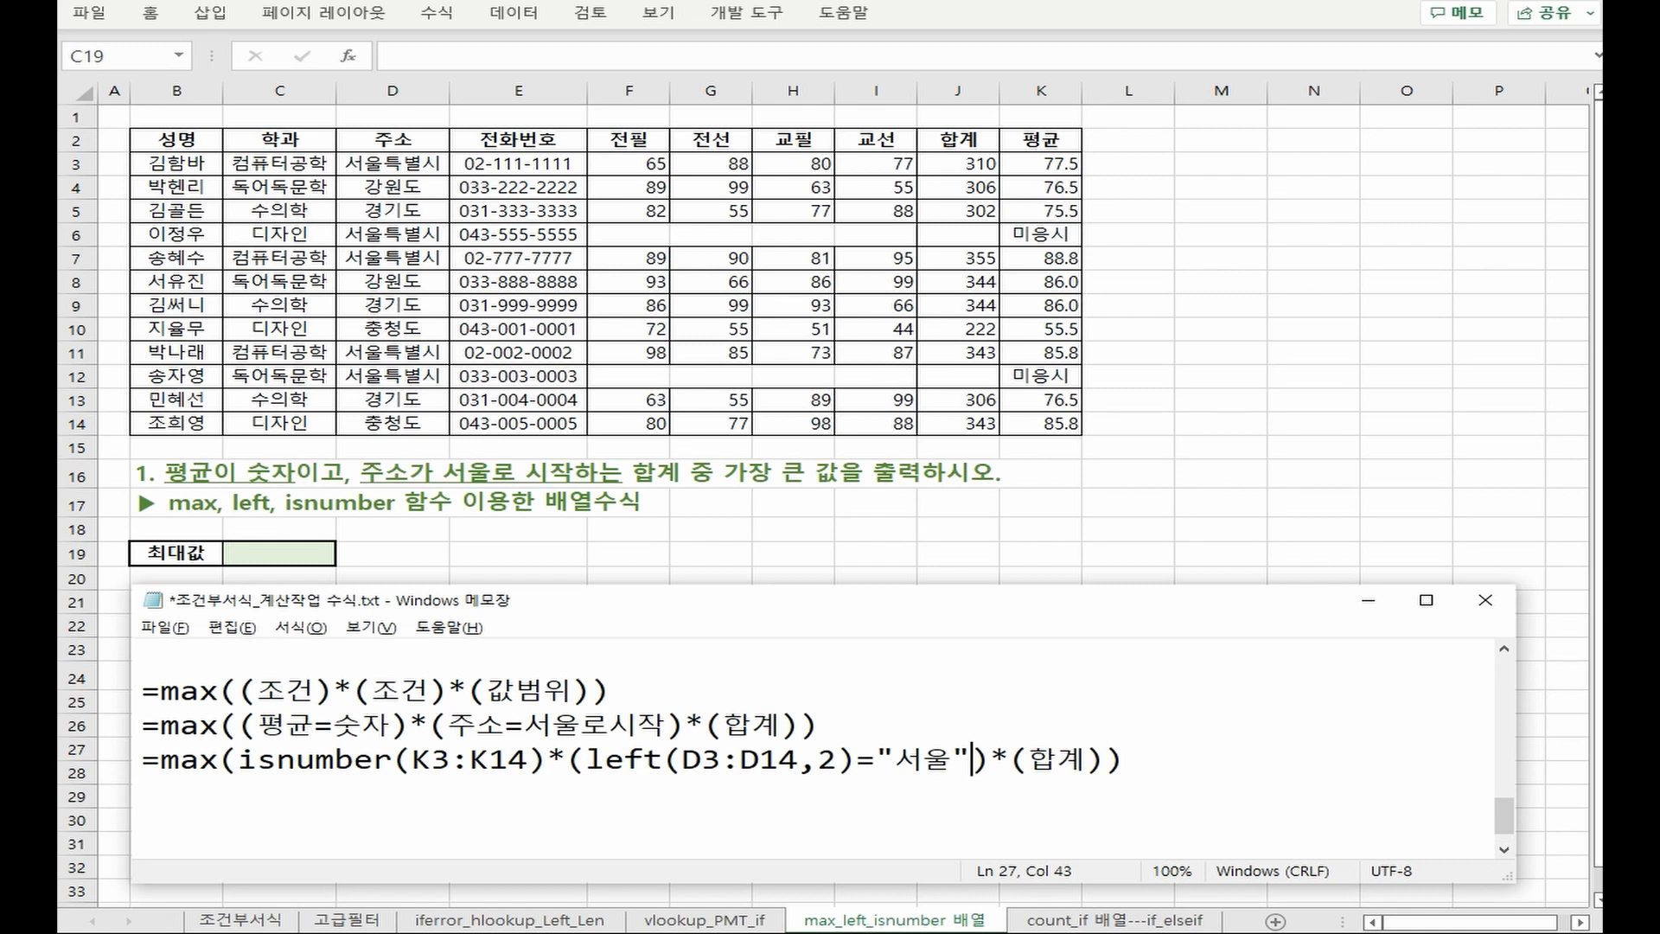
Replace 합계 in the third line with the range J3:J14
key("Right")
key("Right")
key("Right")
key("Delete")
key("Delete")
type("J3")
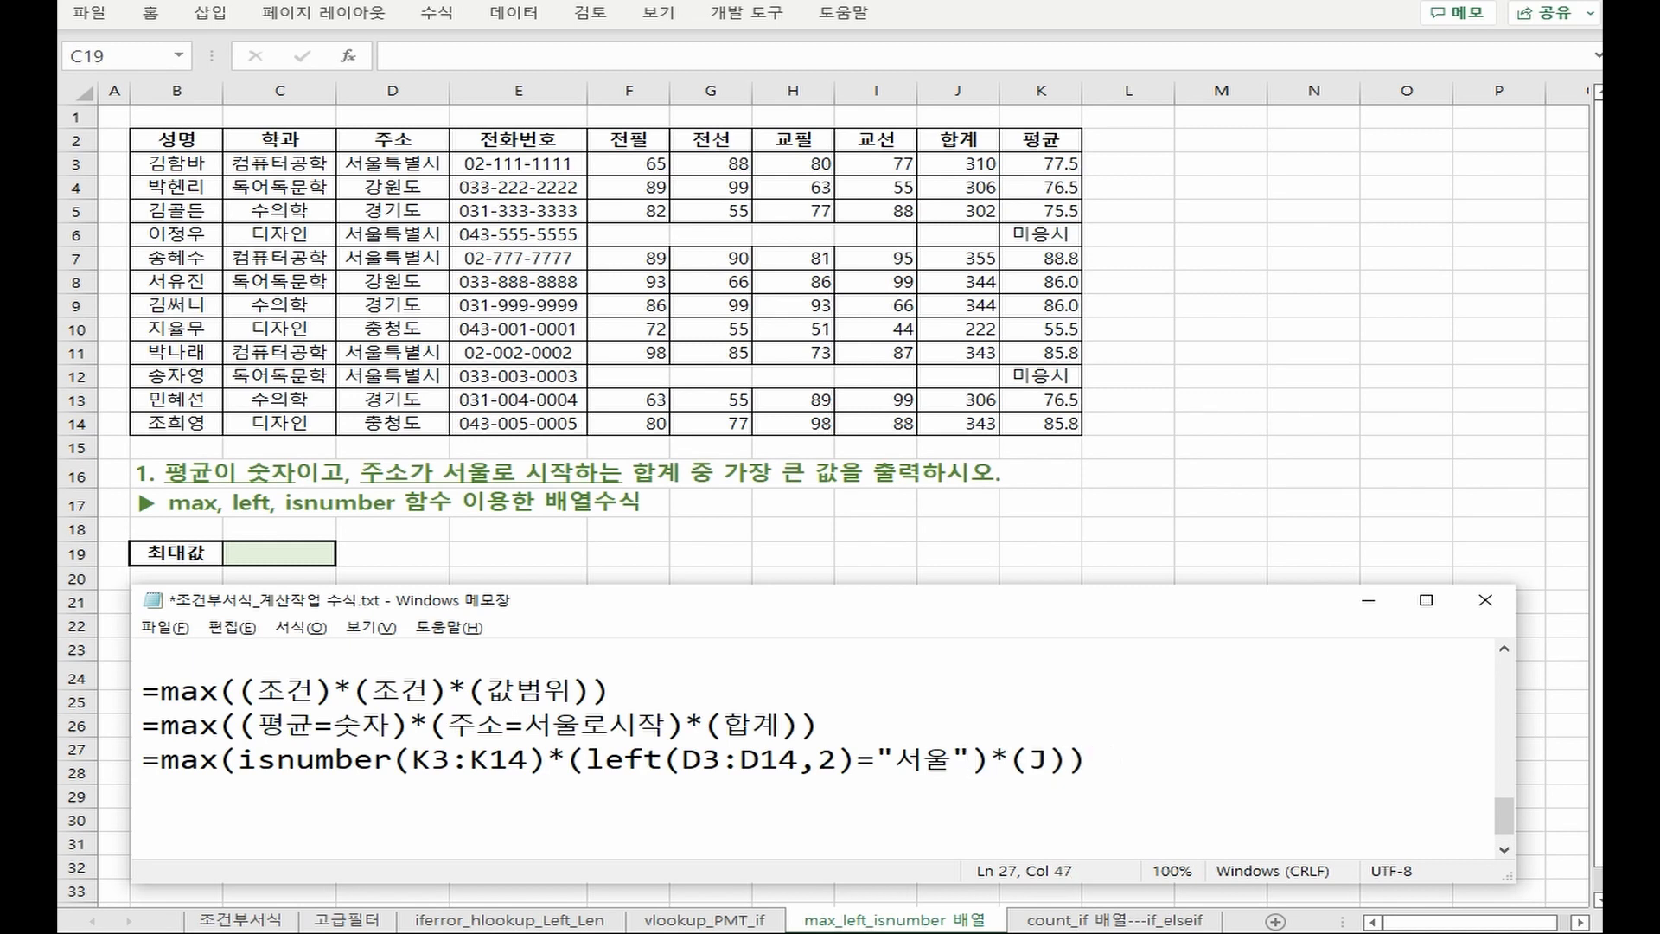
type(":J14")
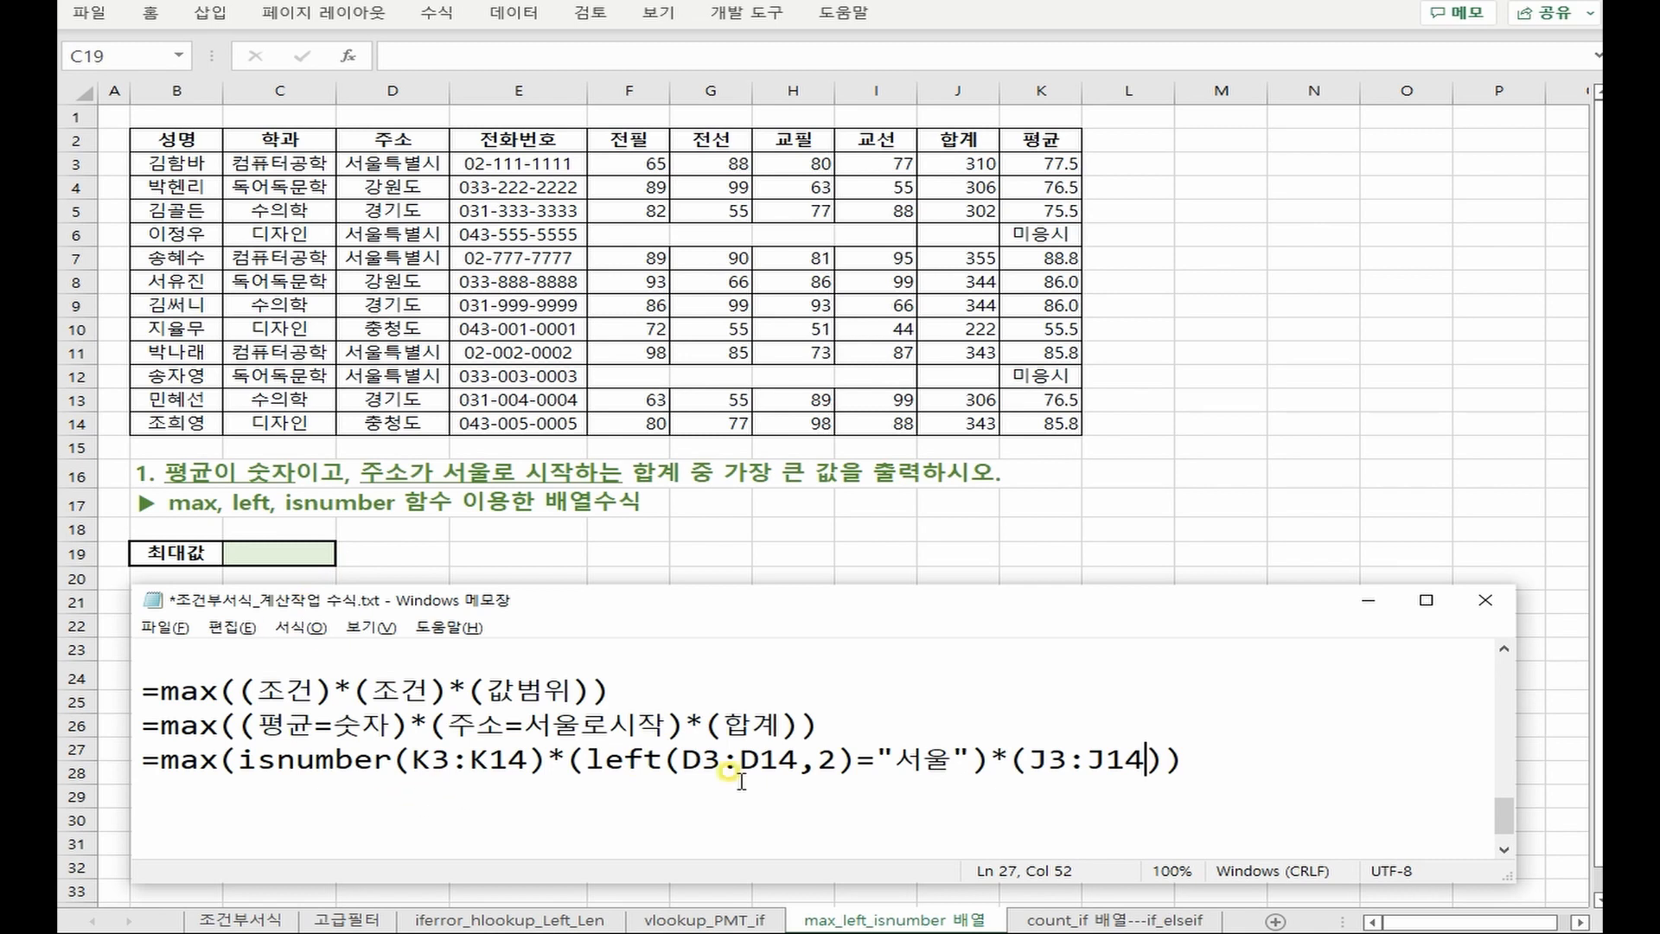
left_click(413, 761)
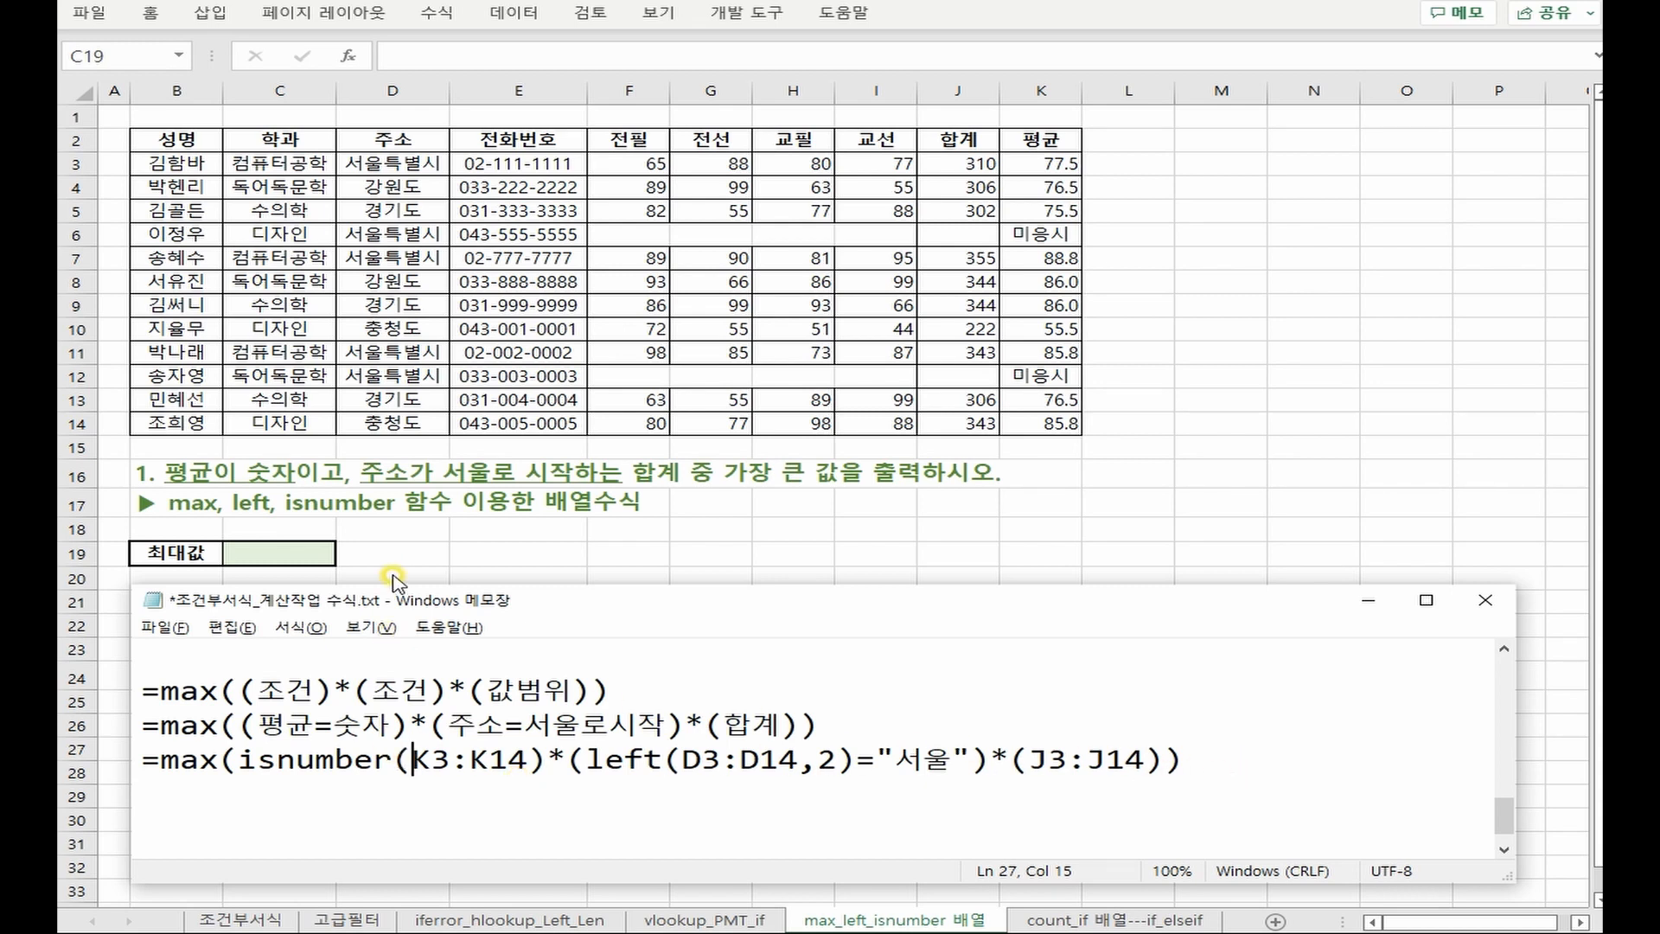
Return to Excel and start the 최대값 formula in C19 with =MAX(ISNUMBER(K3:K14)
left_click(288, 560)
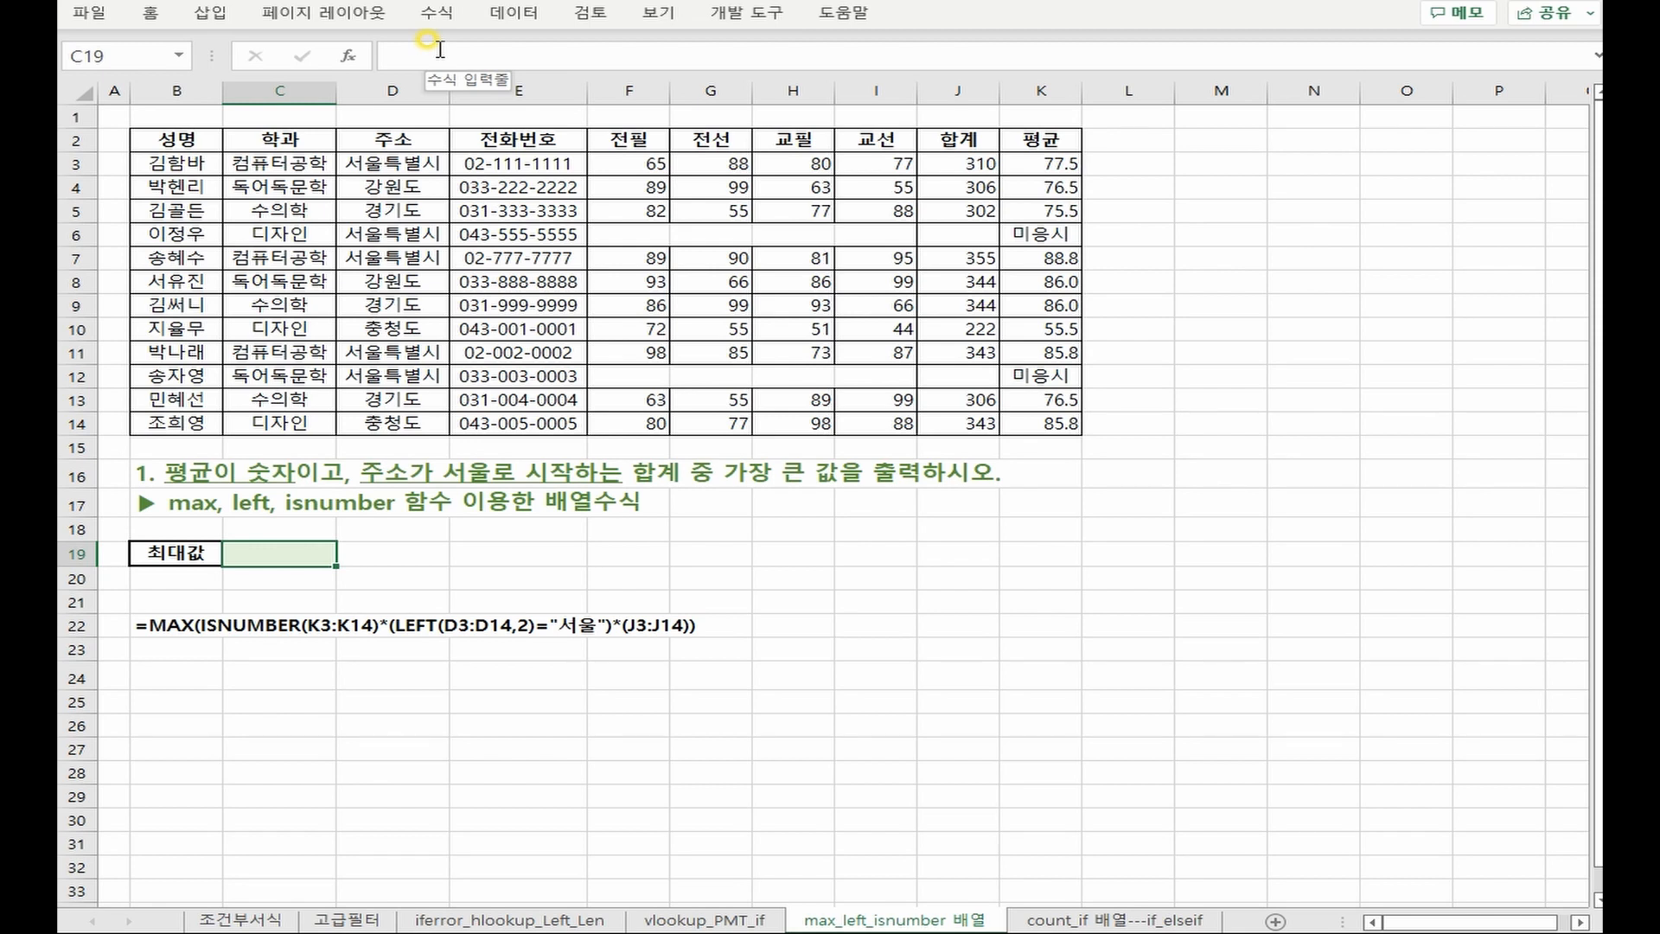
type("=")
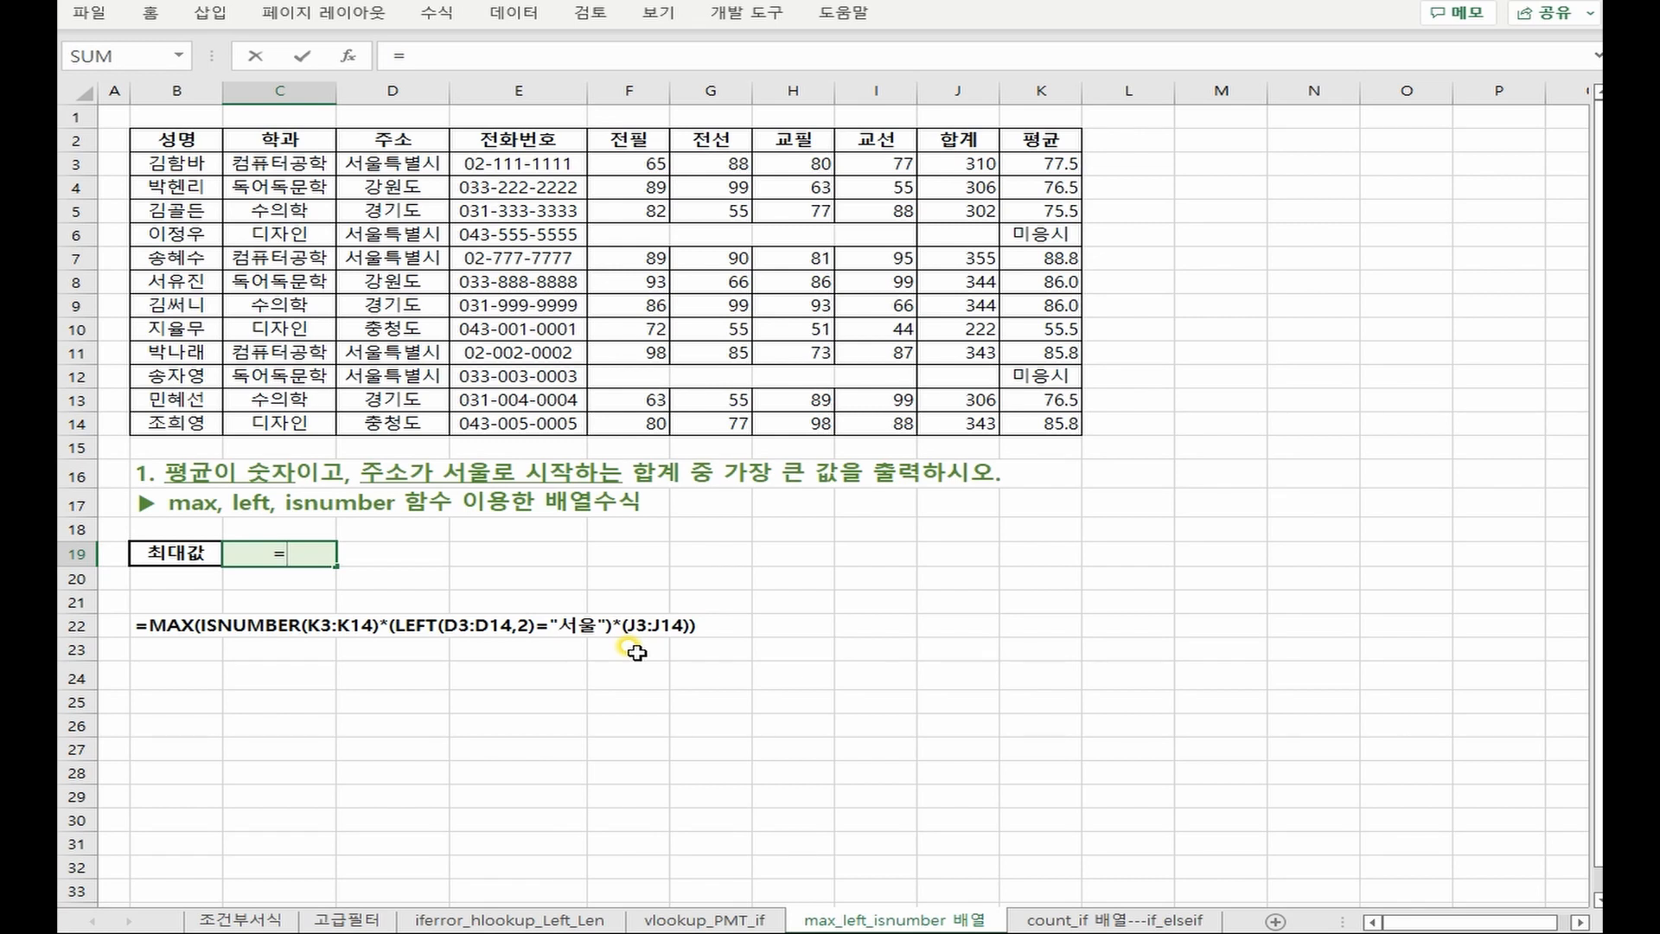
type("MAX(")
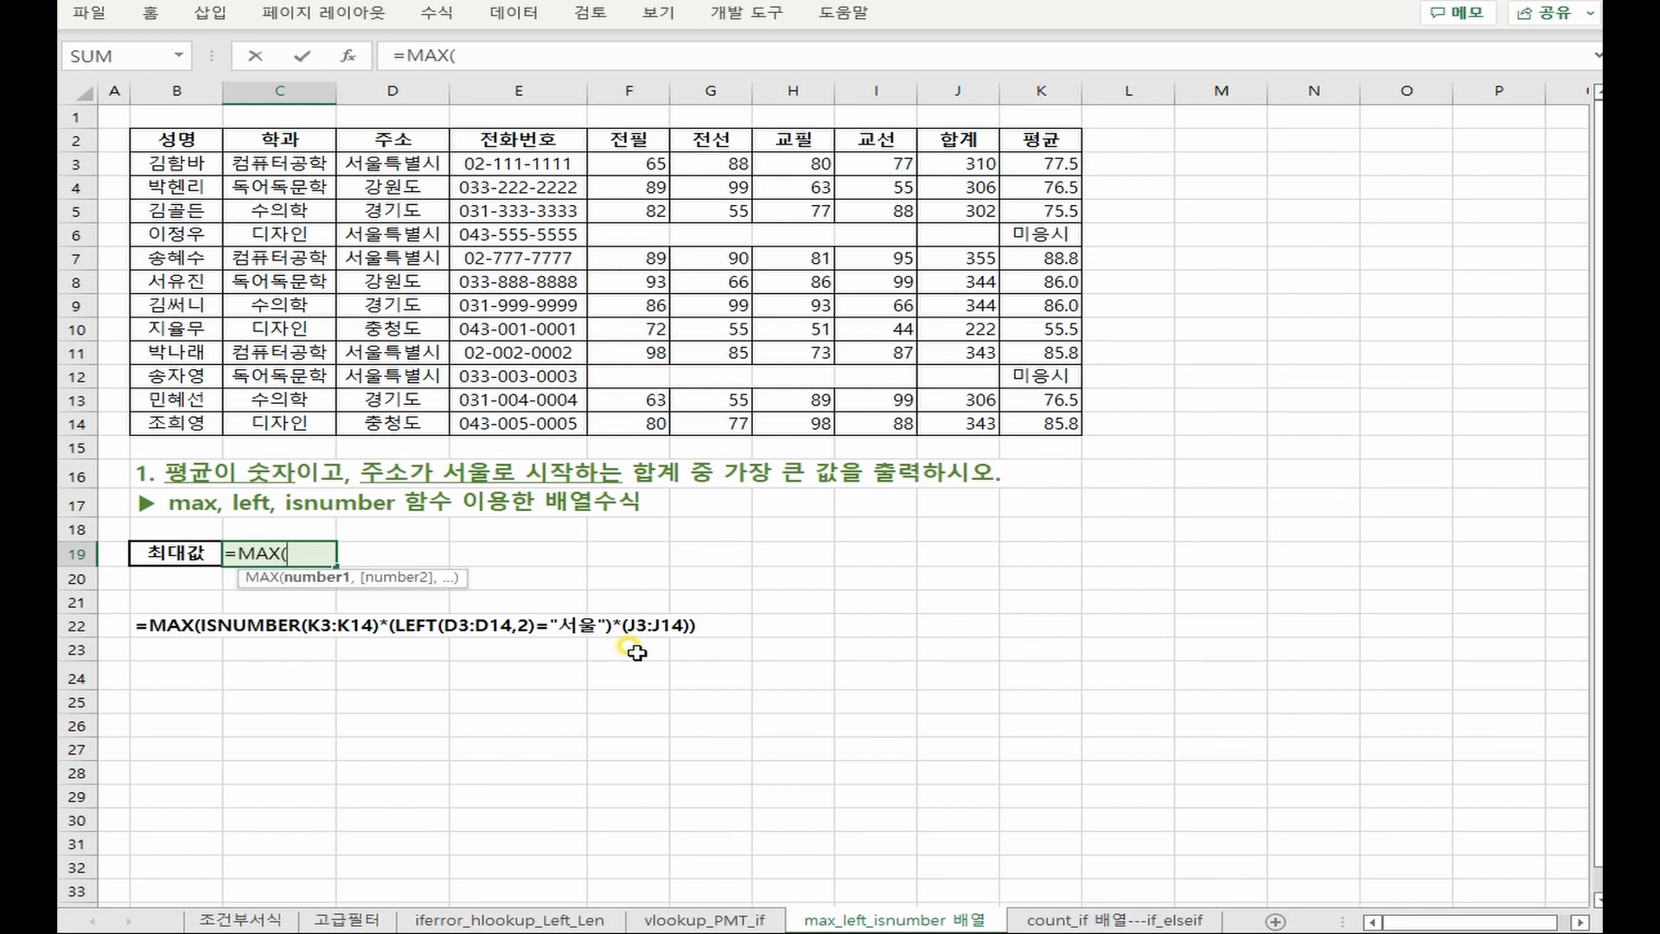
type("ISNUMBER(")
left_click_drag(1050, 163, 1074, 428)
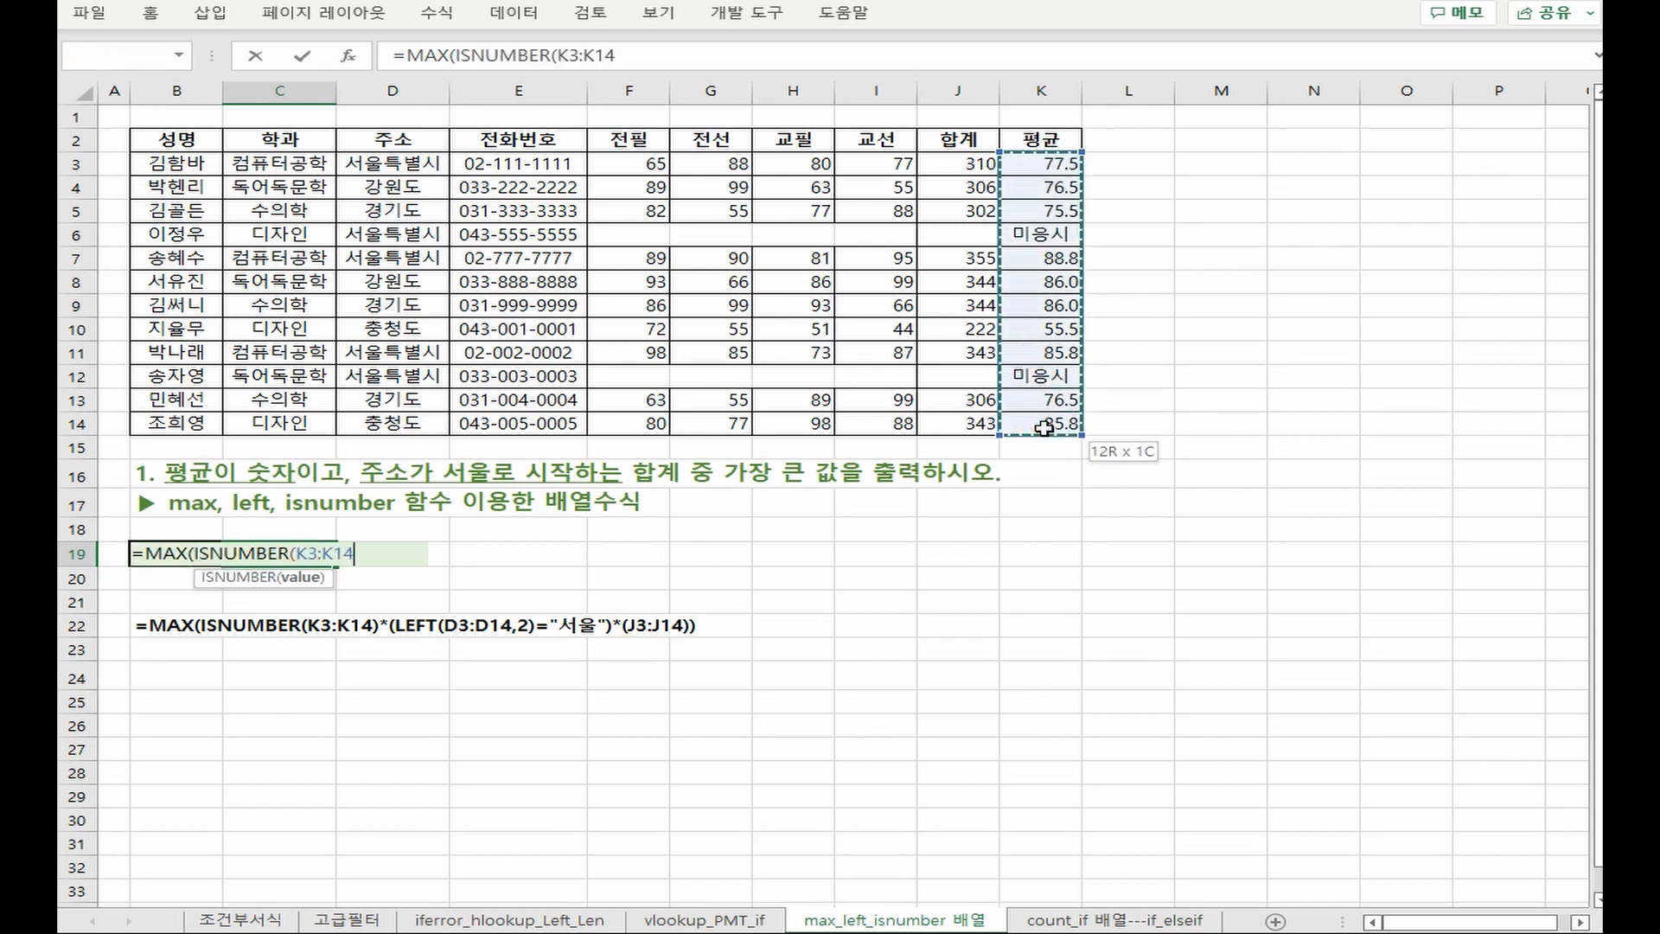
type(")")
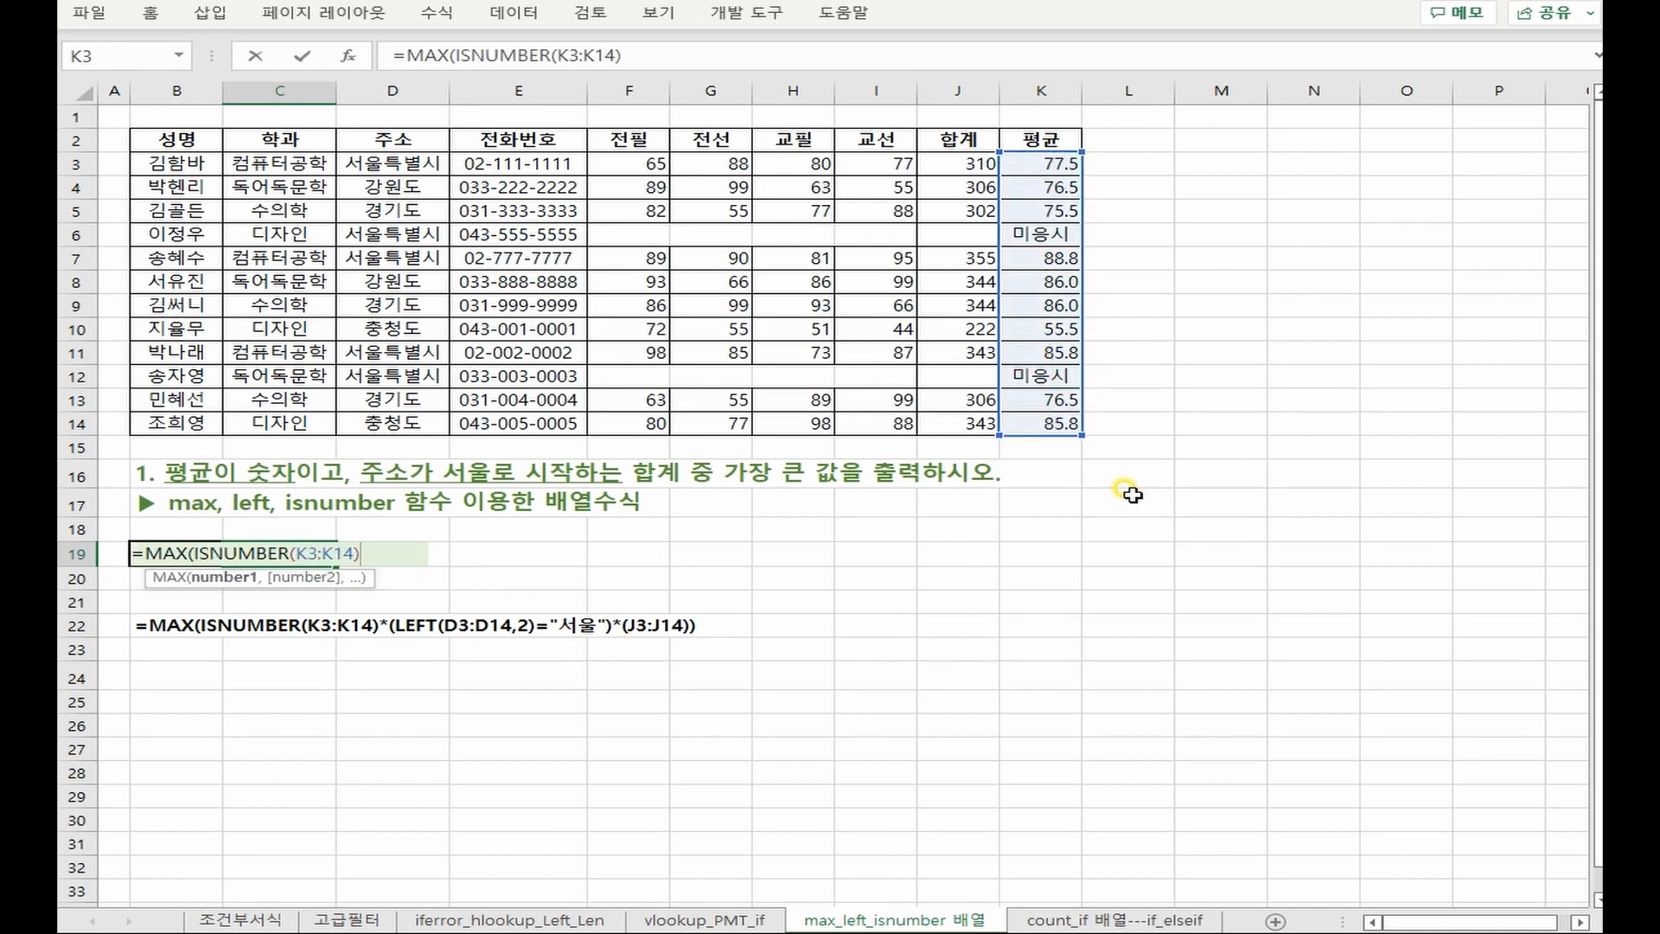
Multiply by the condition (LEFT(D3:D14,2)="서울") in the C19 formula and open the next factor
type("*(LEFT(")
left_click_drag(410, 162, 393, 422)
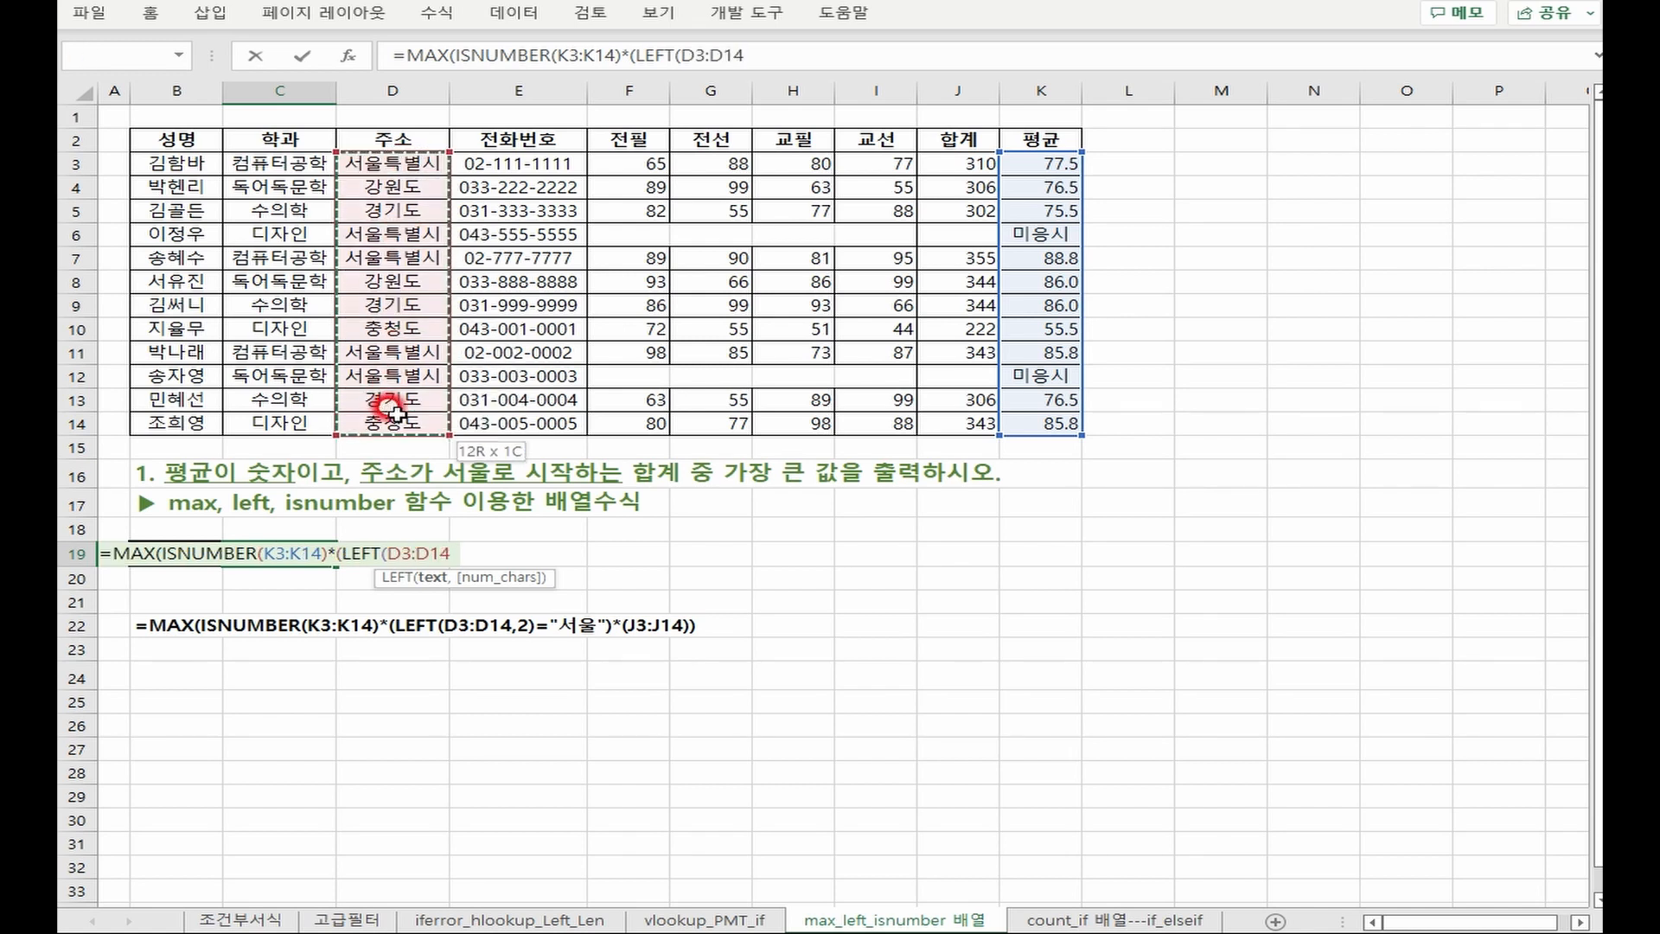
type(",2")
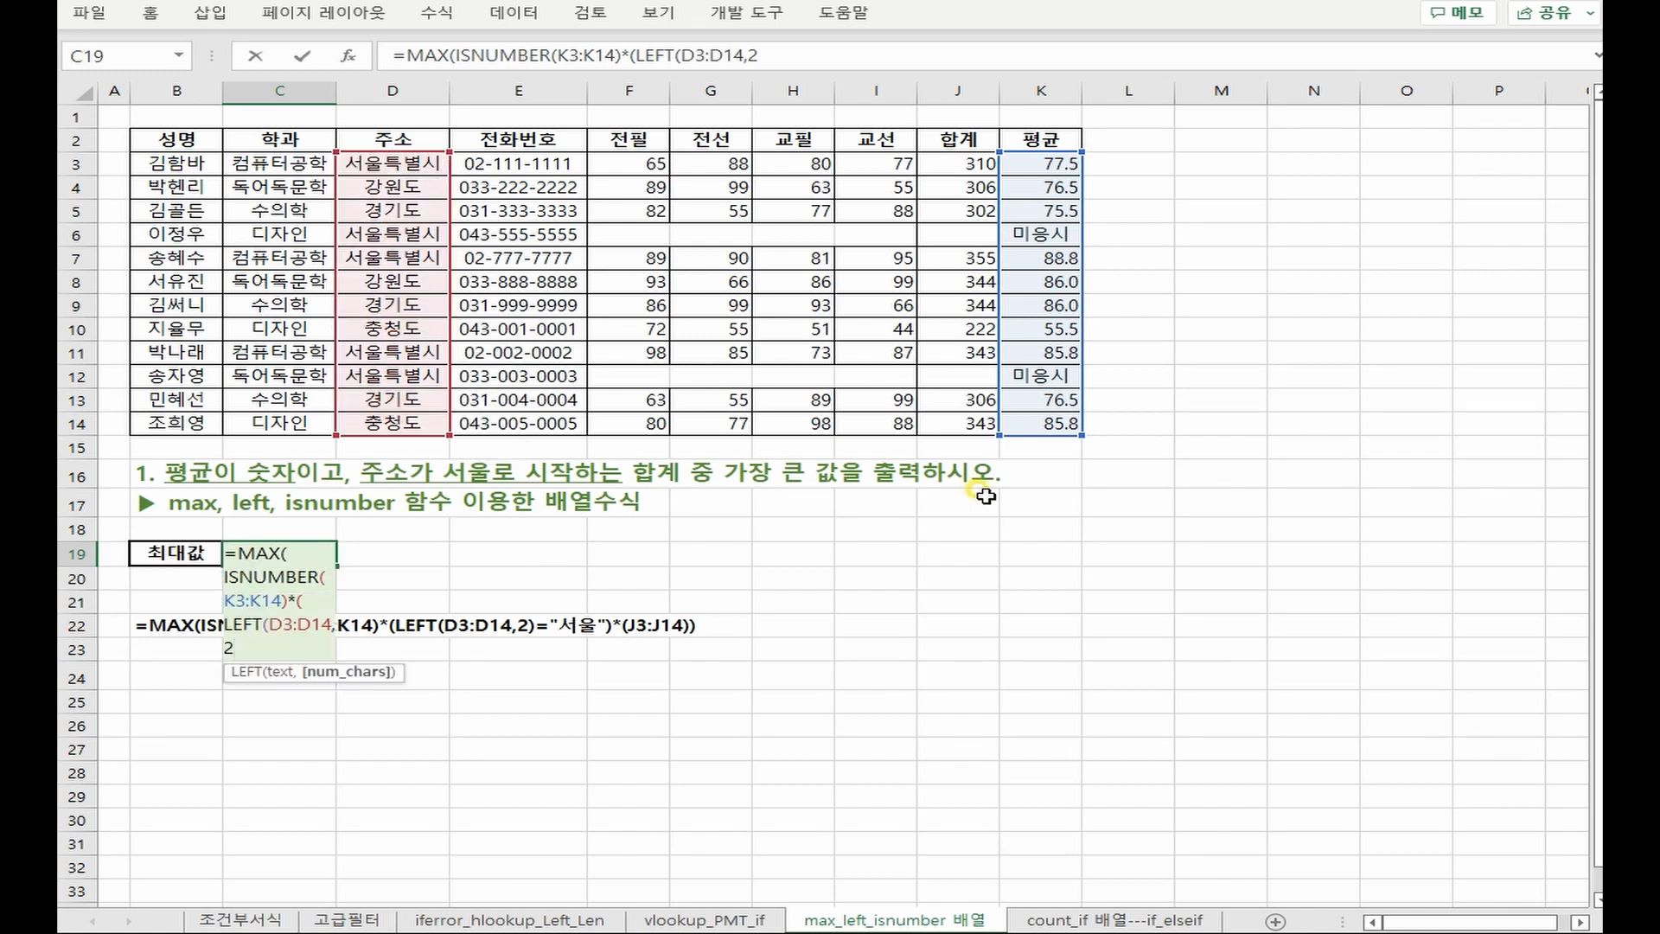
type(")=")
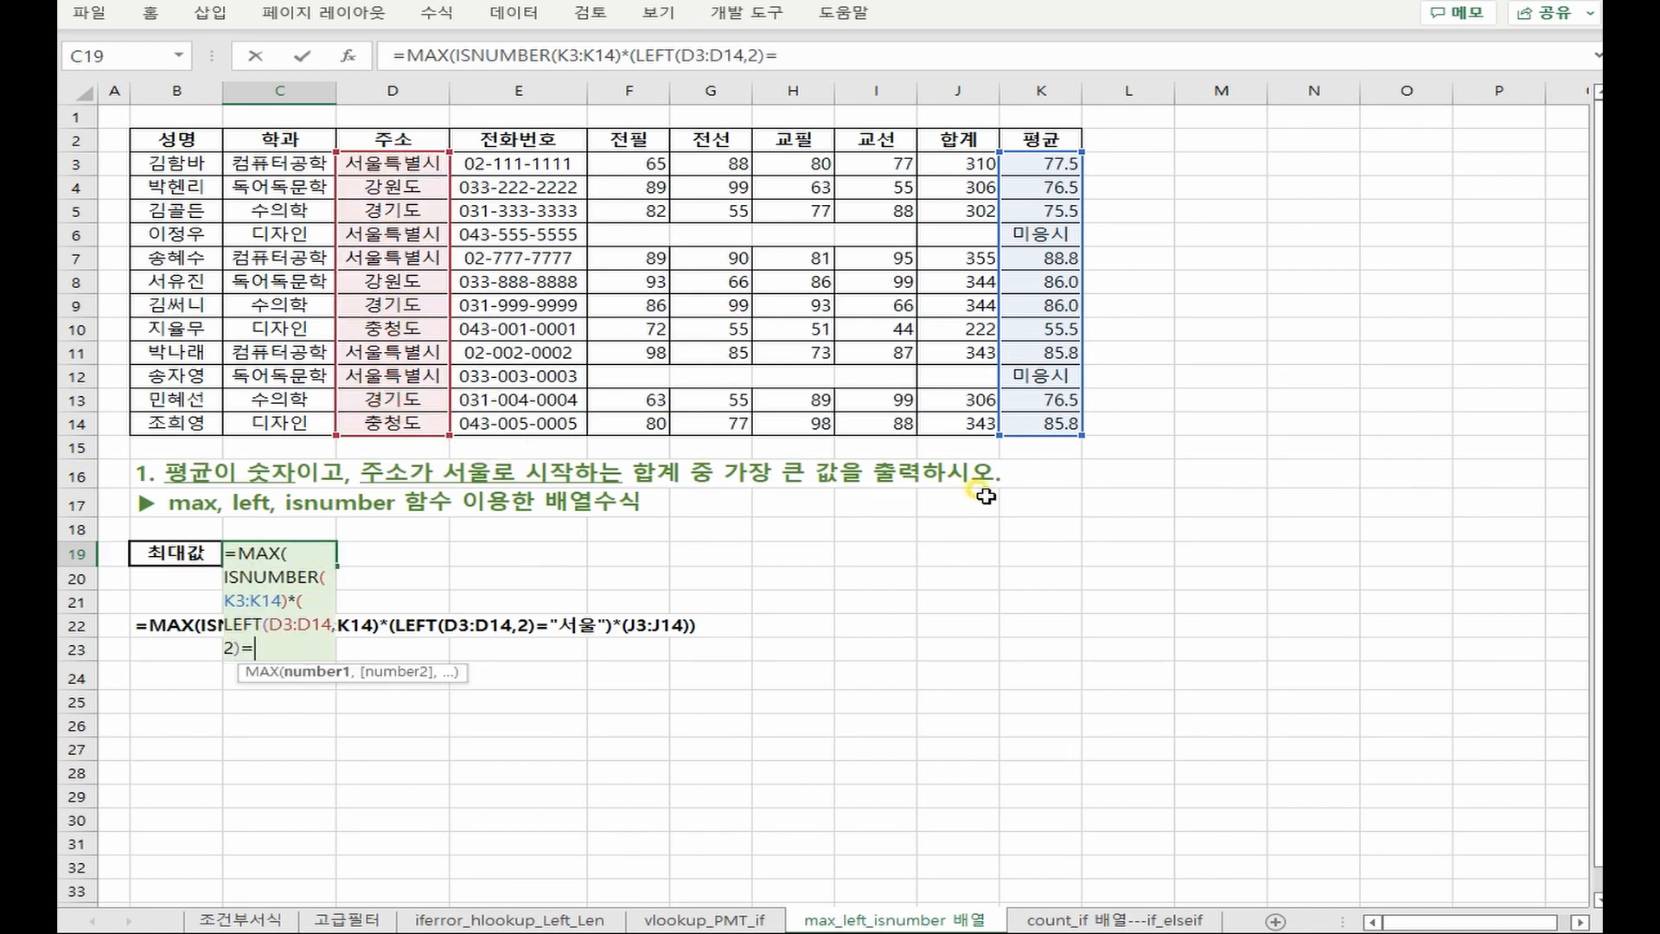
type("\"서울\")*(")
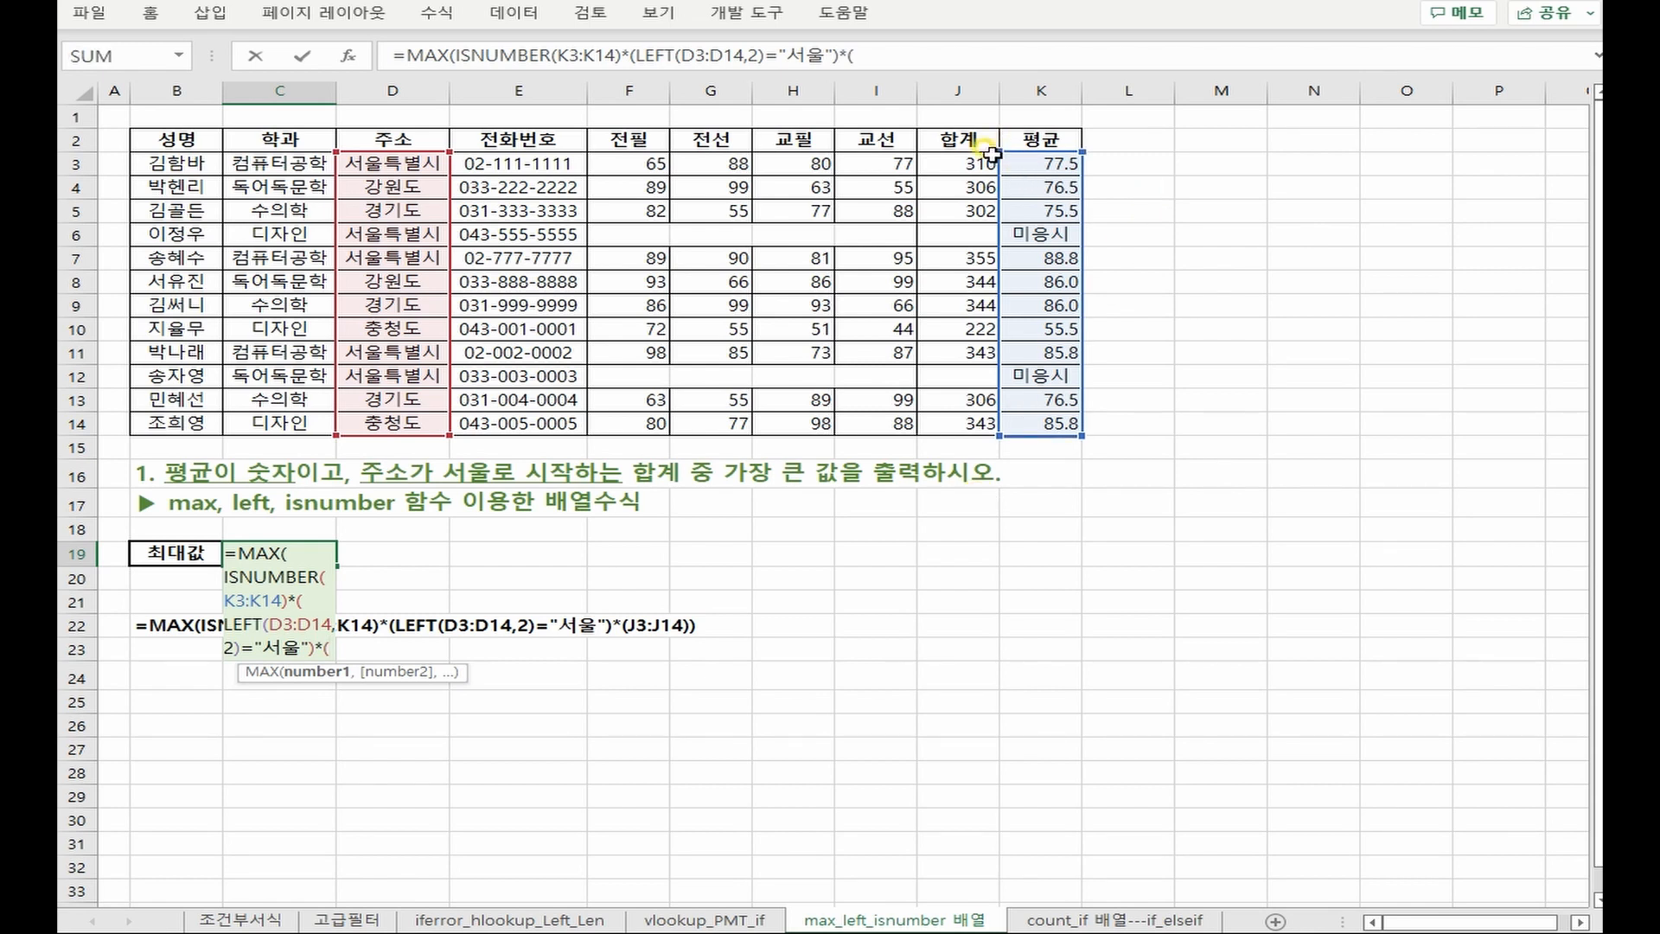
Add the 합계 range J3:J14 as the last factor, close MAX and commit C19 as an array formula
left_click_drag(959, 163, 956, 424)
type(")")
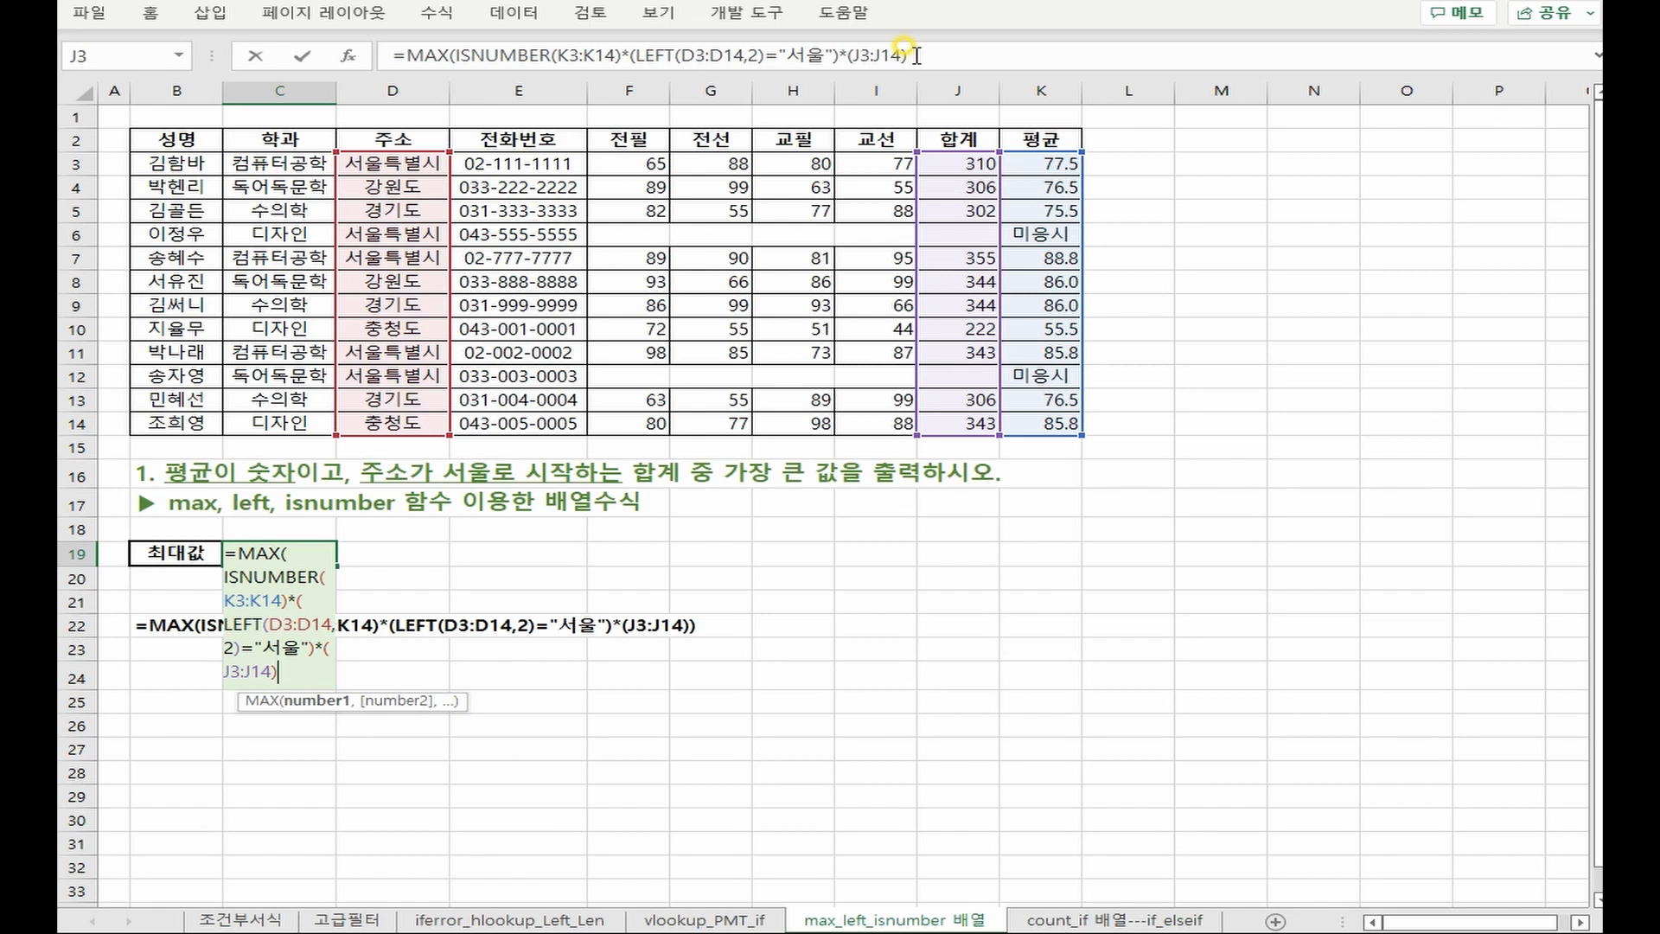
type(")")
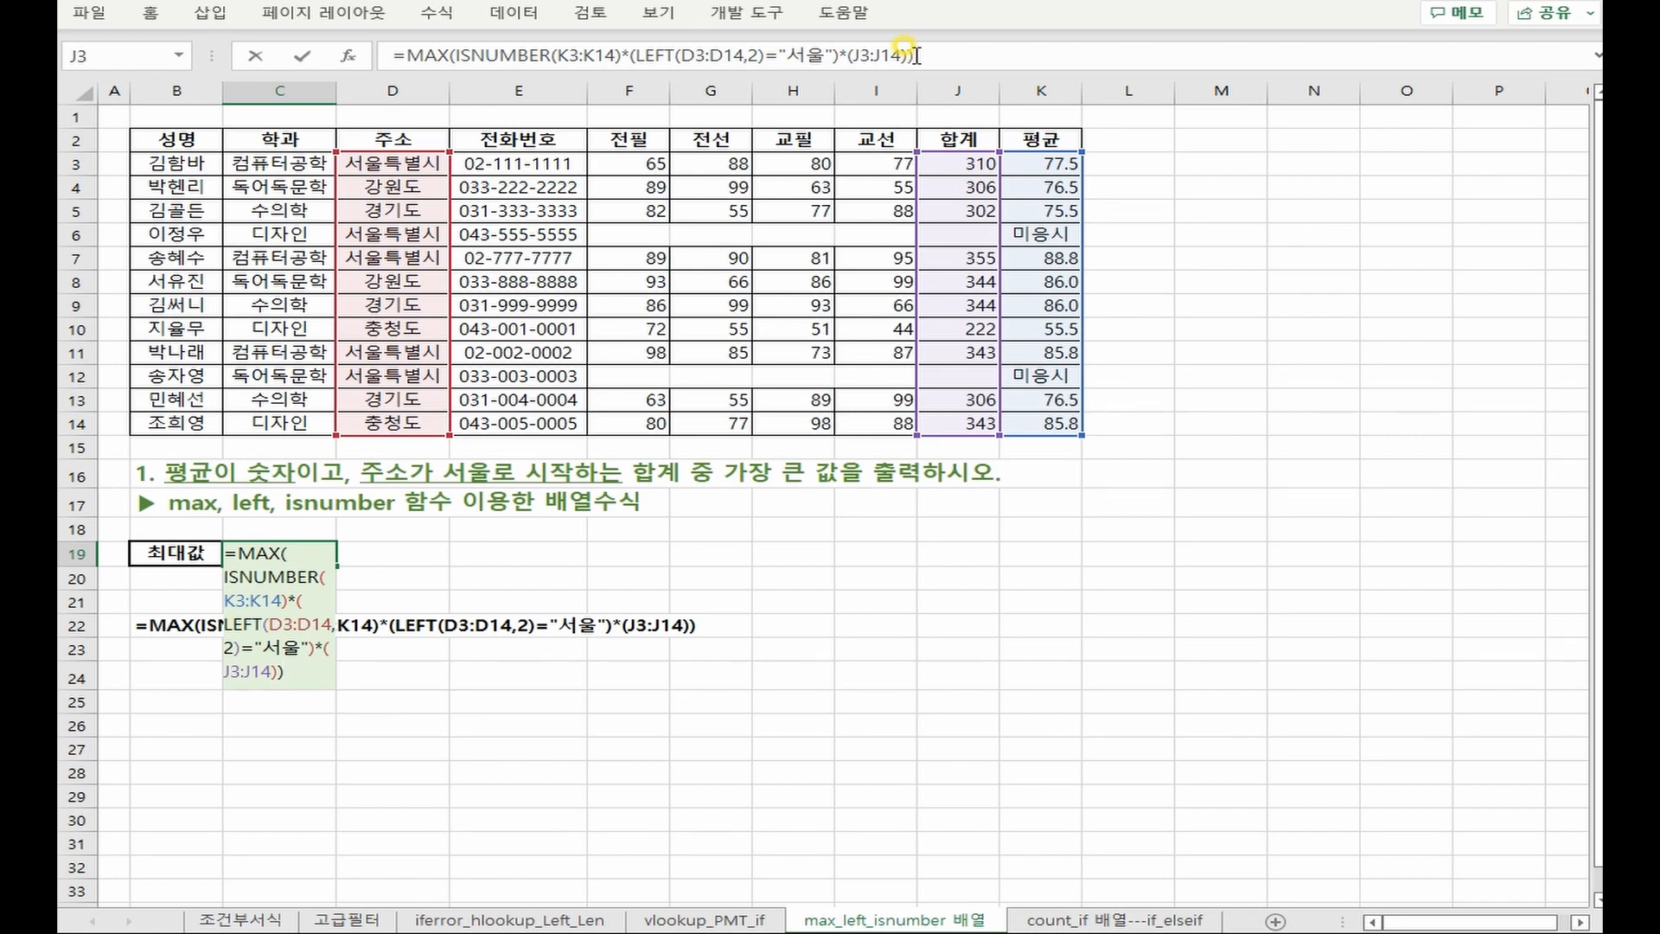
key("ctrl+shift+Return")
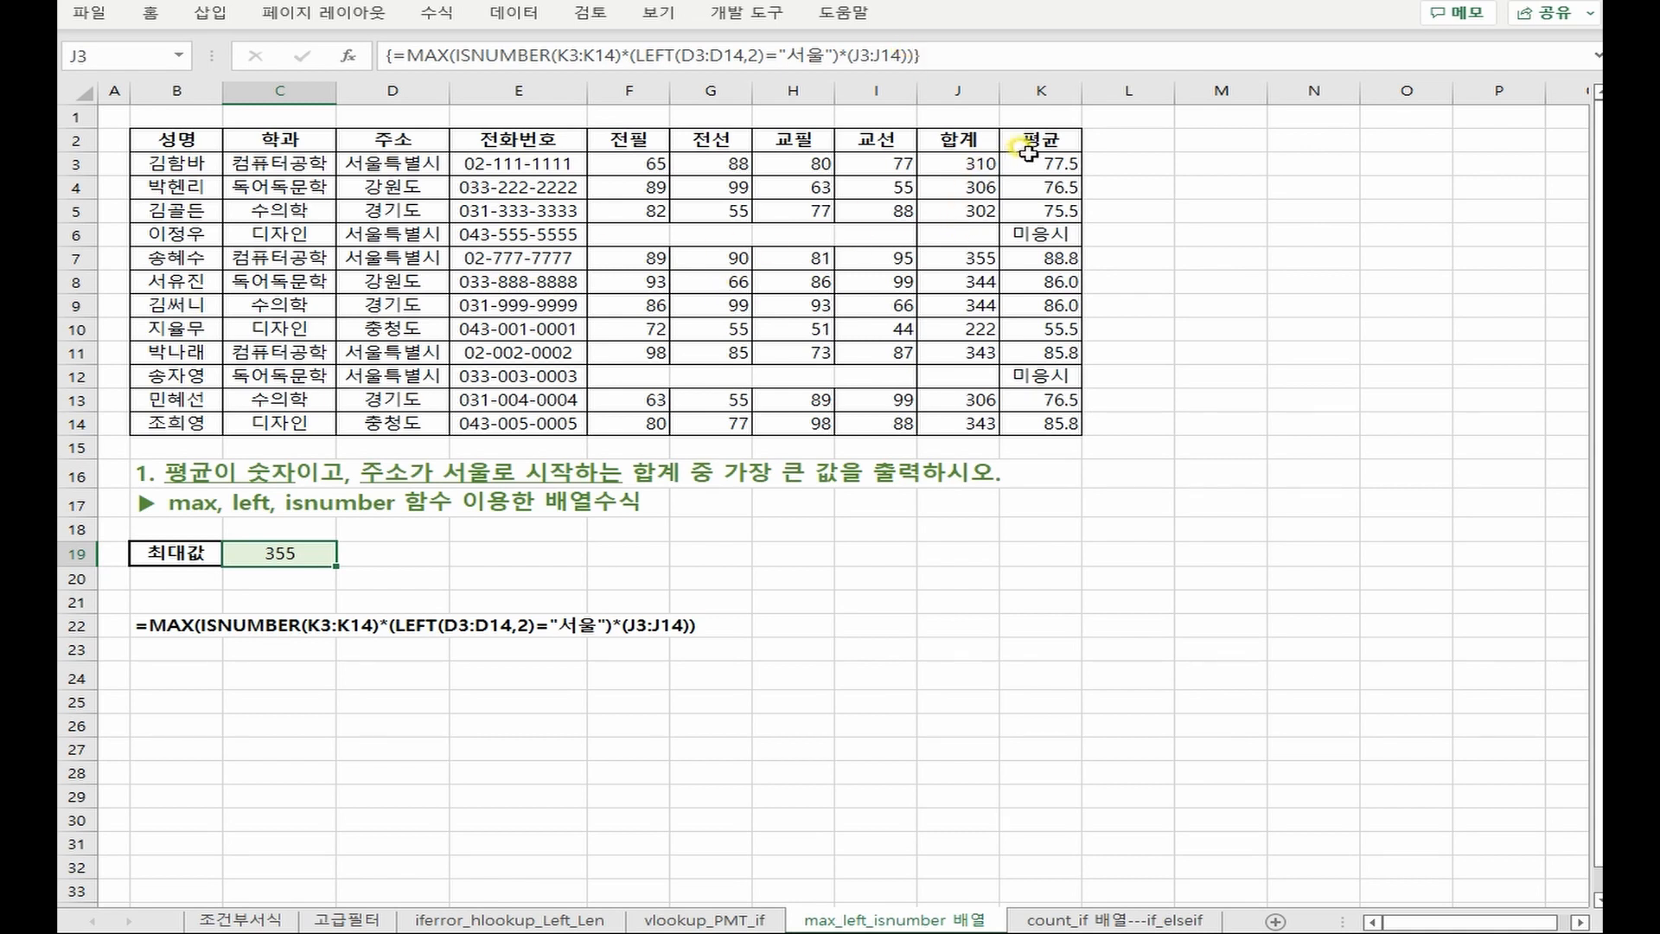
Check the 평균 column K3:K14 and the rows whose 주소 starts with 서울 against the 최대값 formula in C19
left_click_drag(1048, 164, 1063, 426)
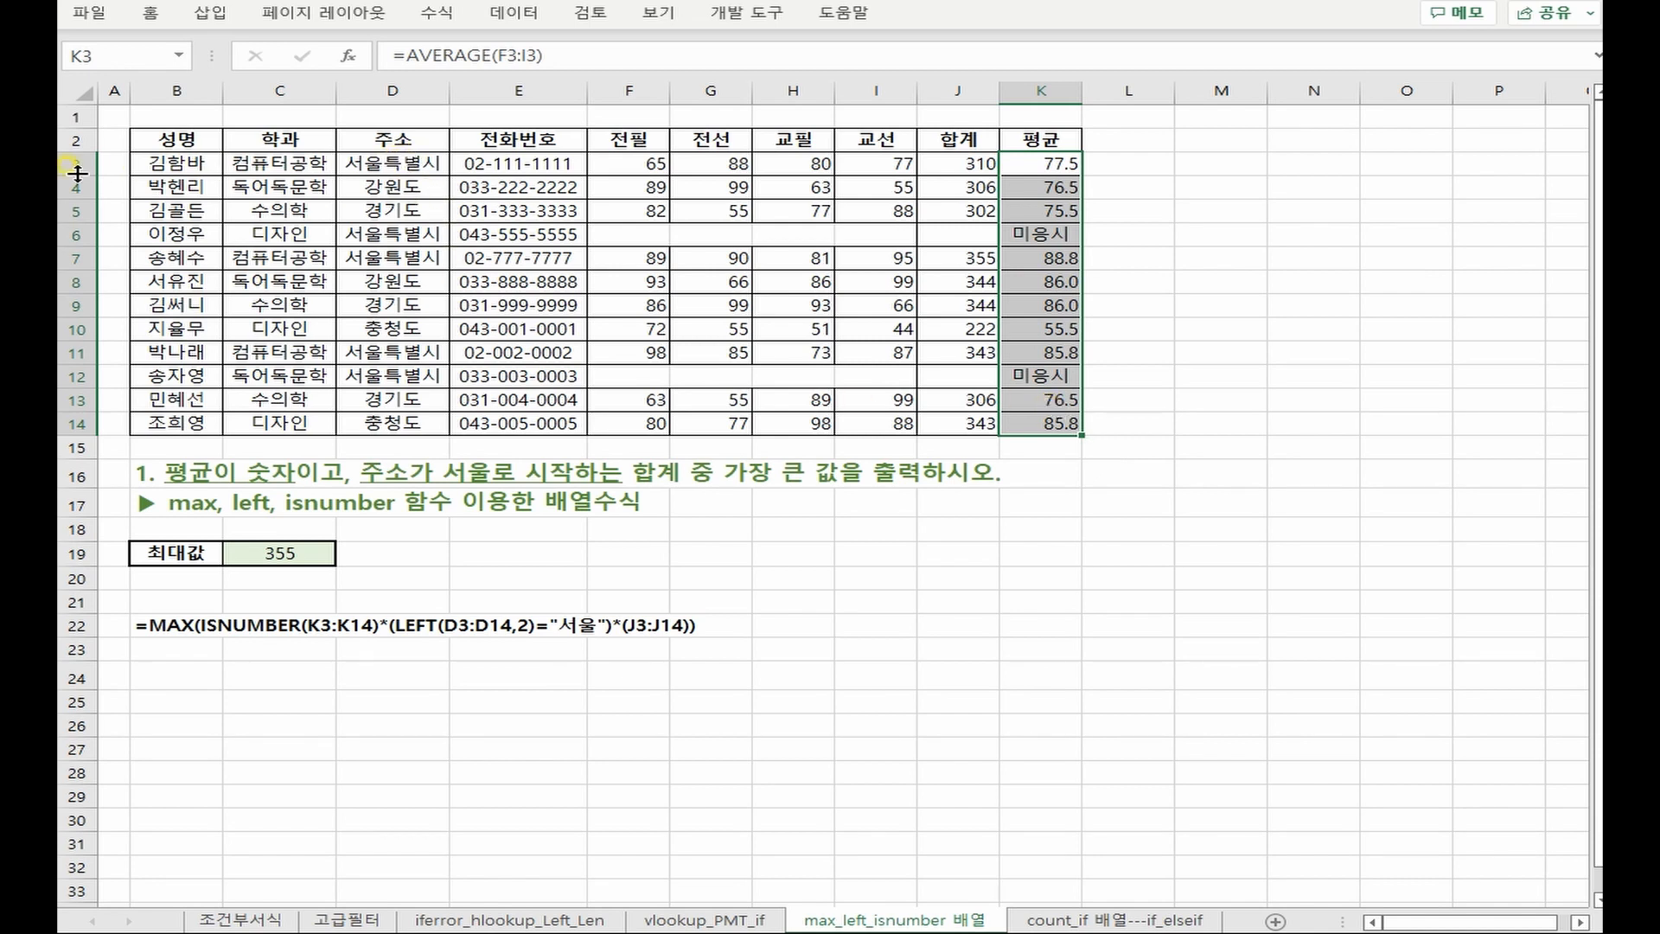
left_click(76, 165)
left_click_drag(76, 234, 75, 234)
left_click_drag(76, 234, 76, 258)
left_click_drag(76, 352, 76, 376)
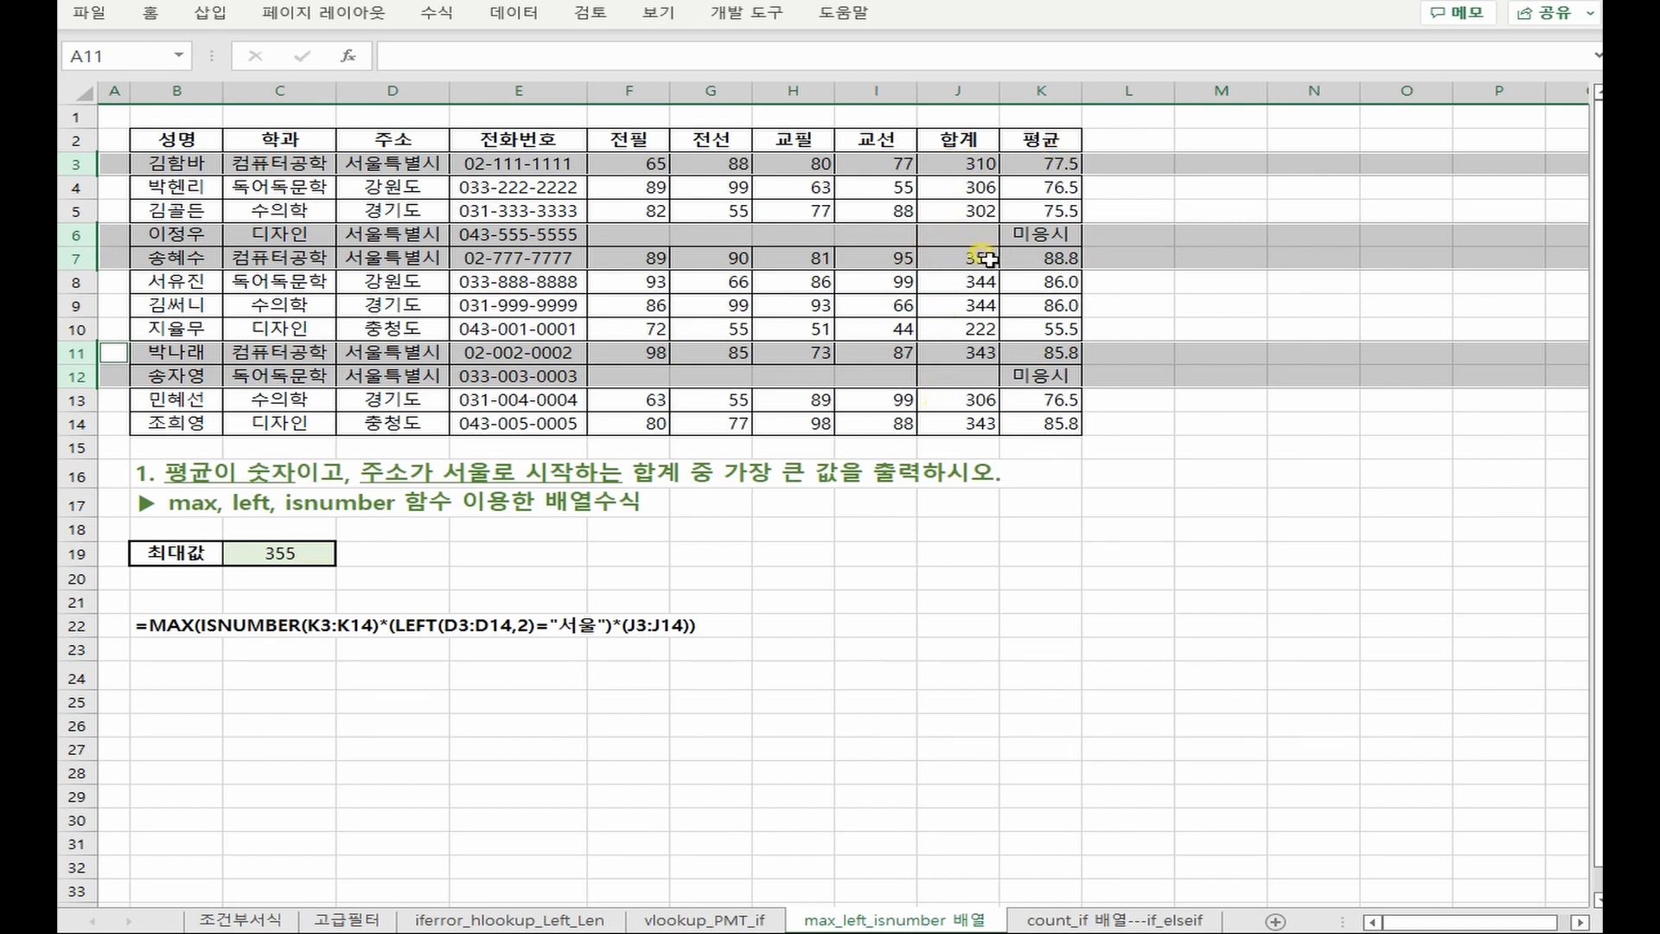
left_click(74, 164)
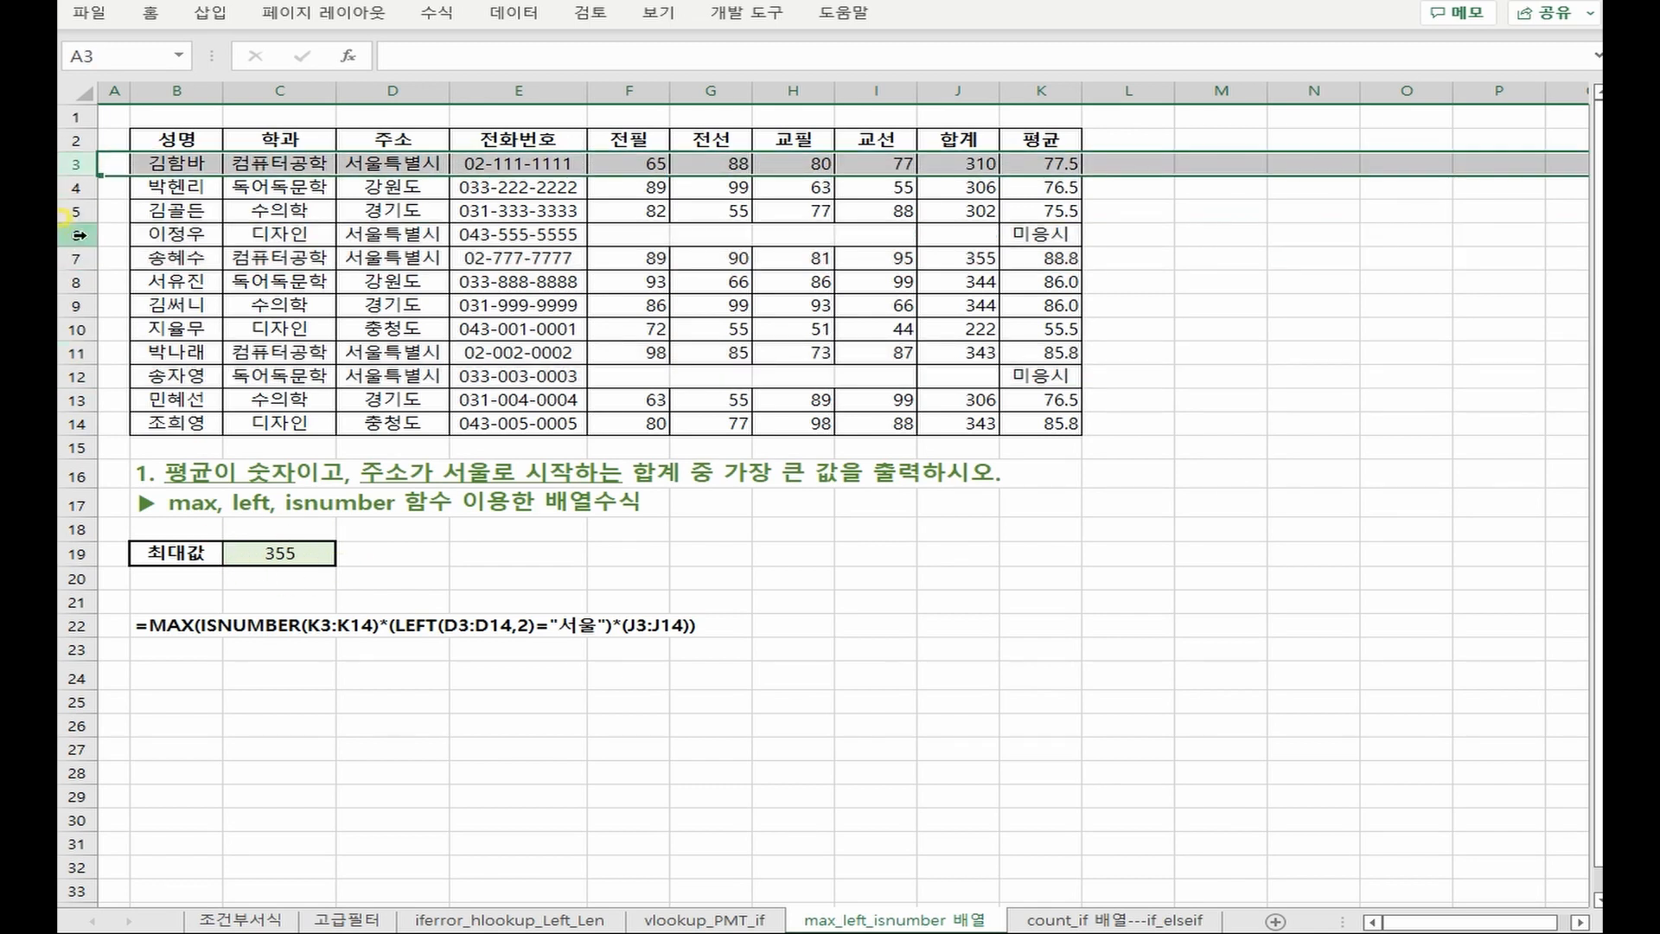
left_click_drag(76, 234, 87, 260)
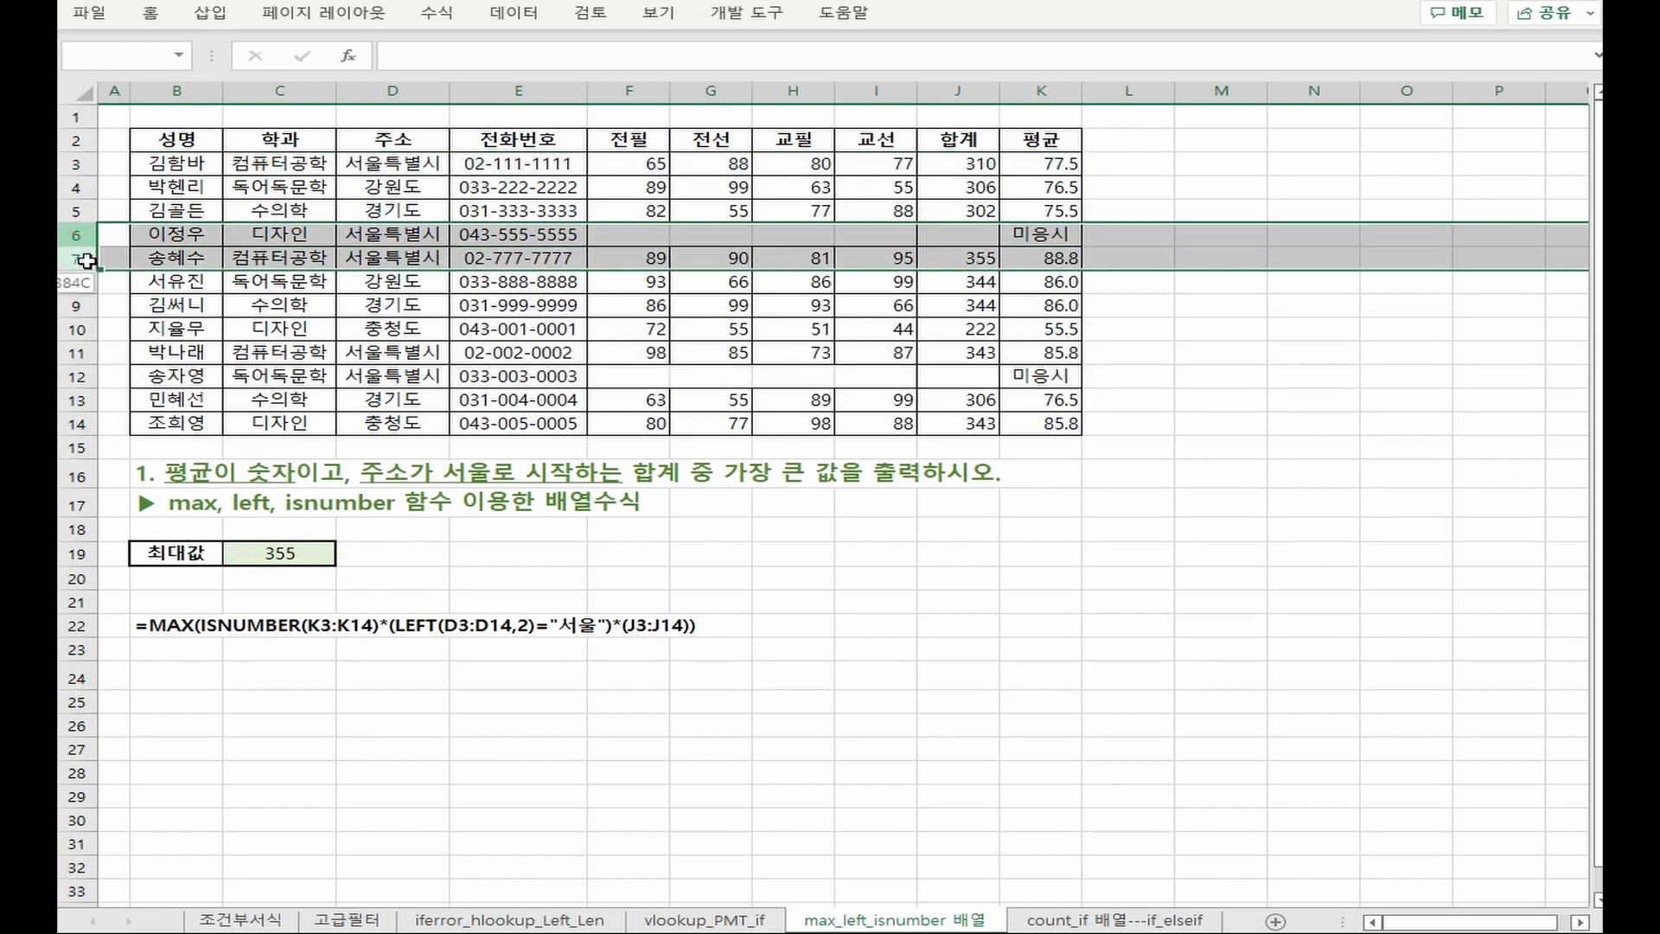
left_click(76, 162)
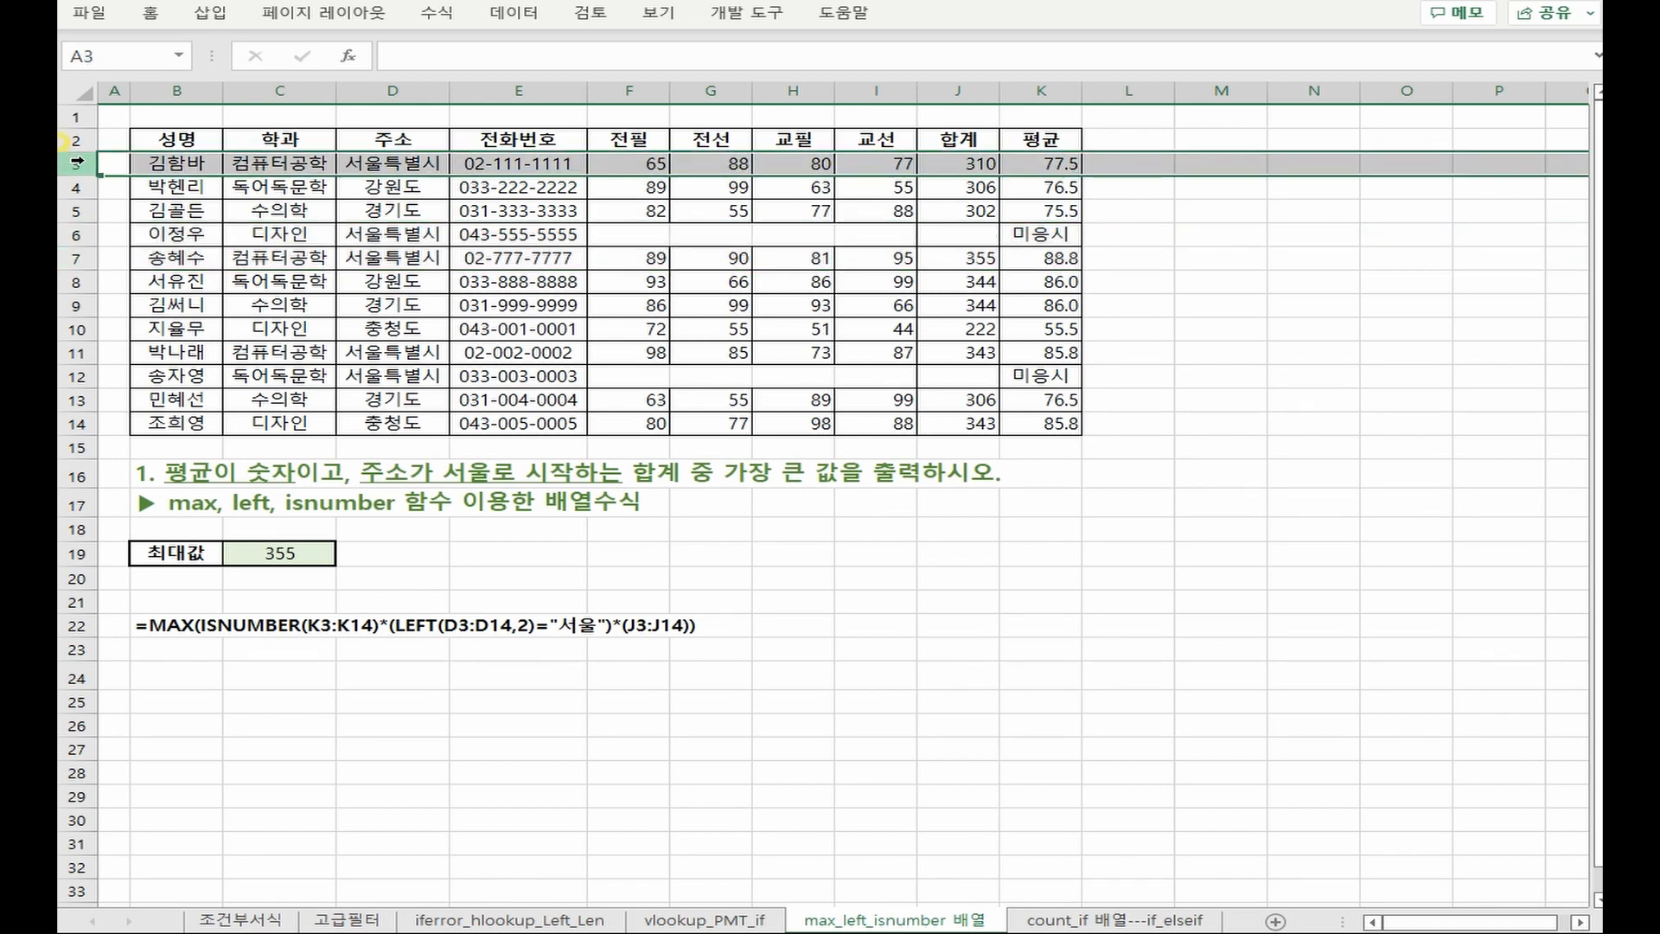
left_click_drag(76, 234, 80, 266)
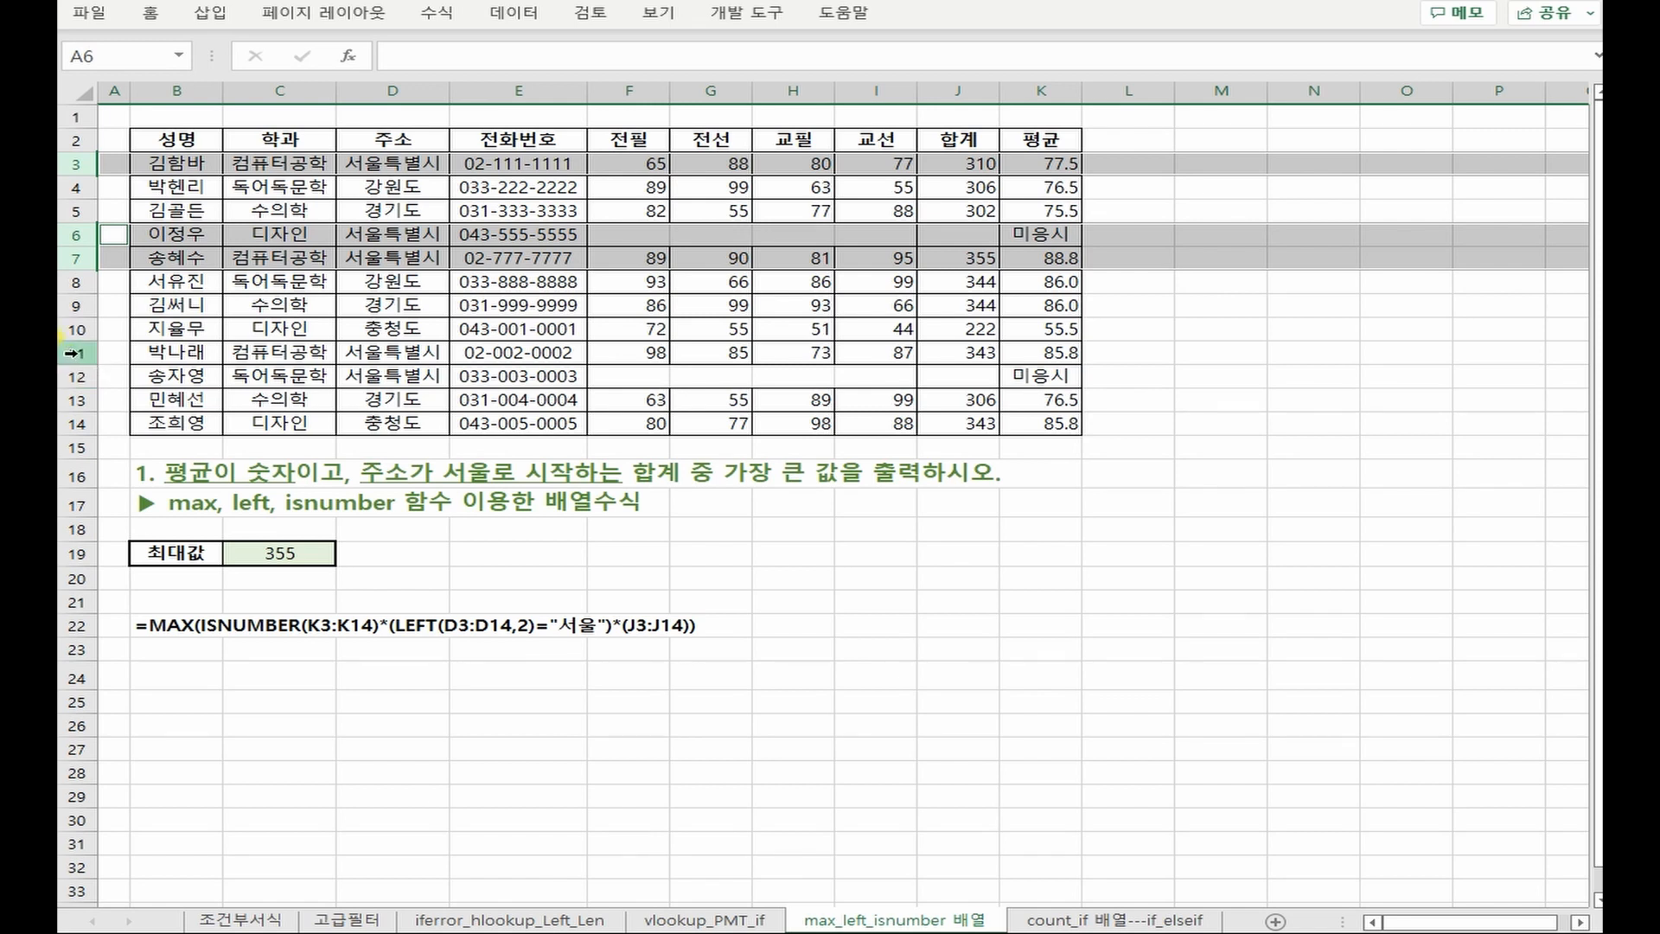
left_click_drag(73, 353, 76, 380)
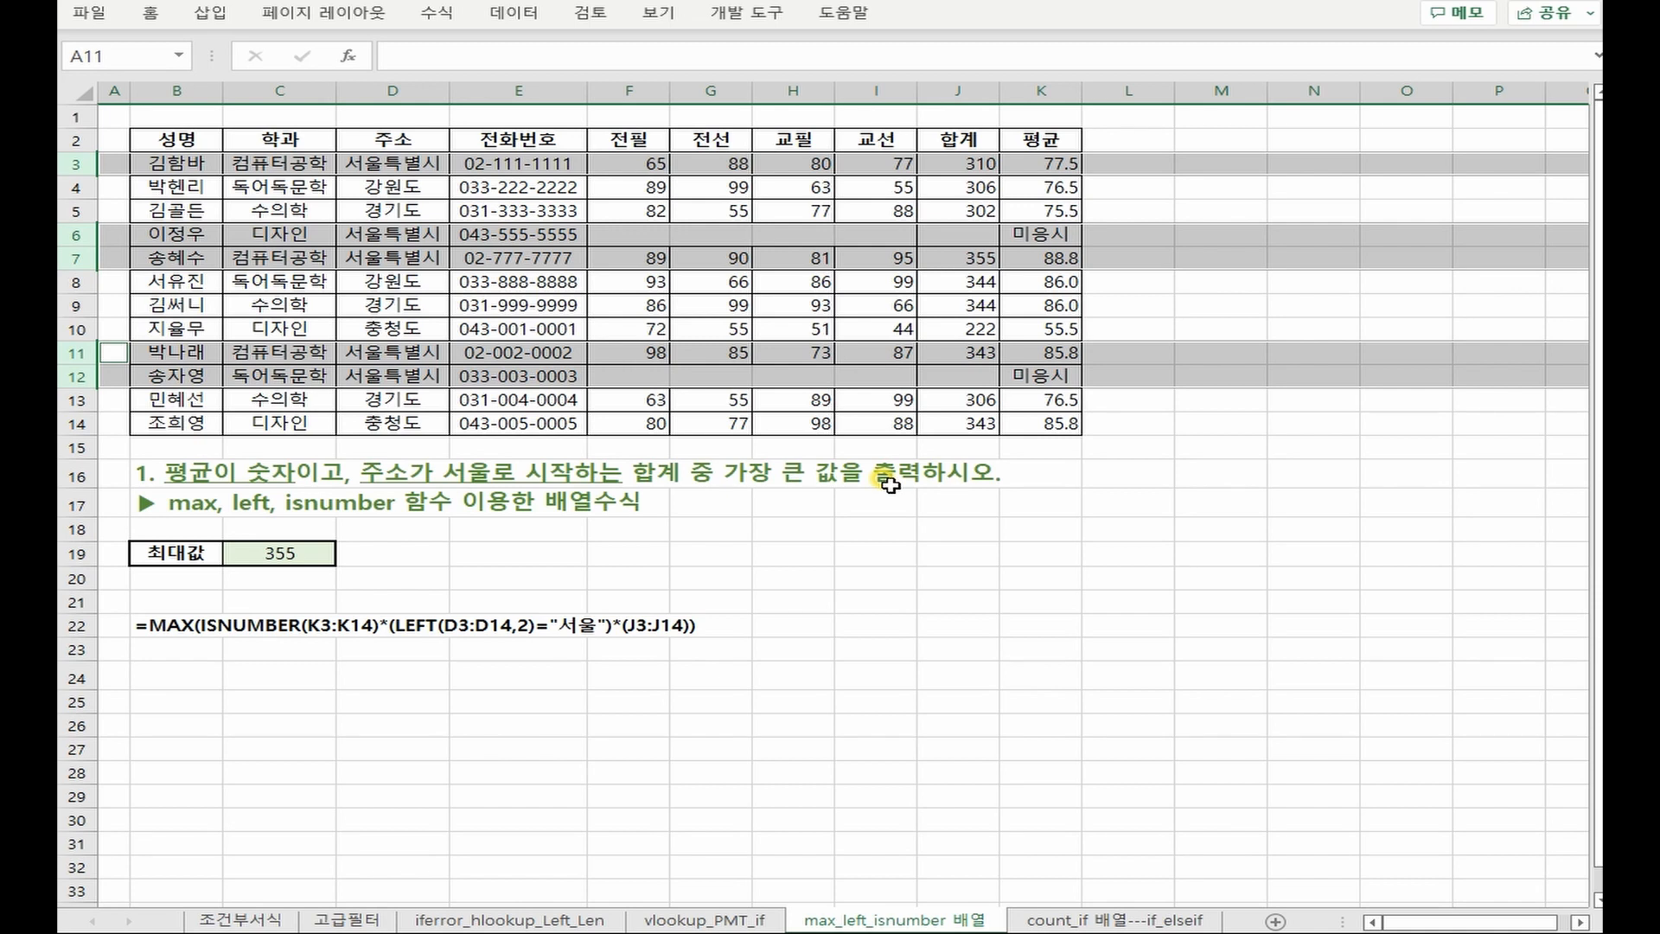
left_click(309, 550)
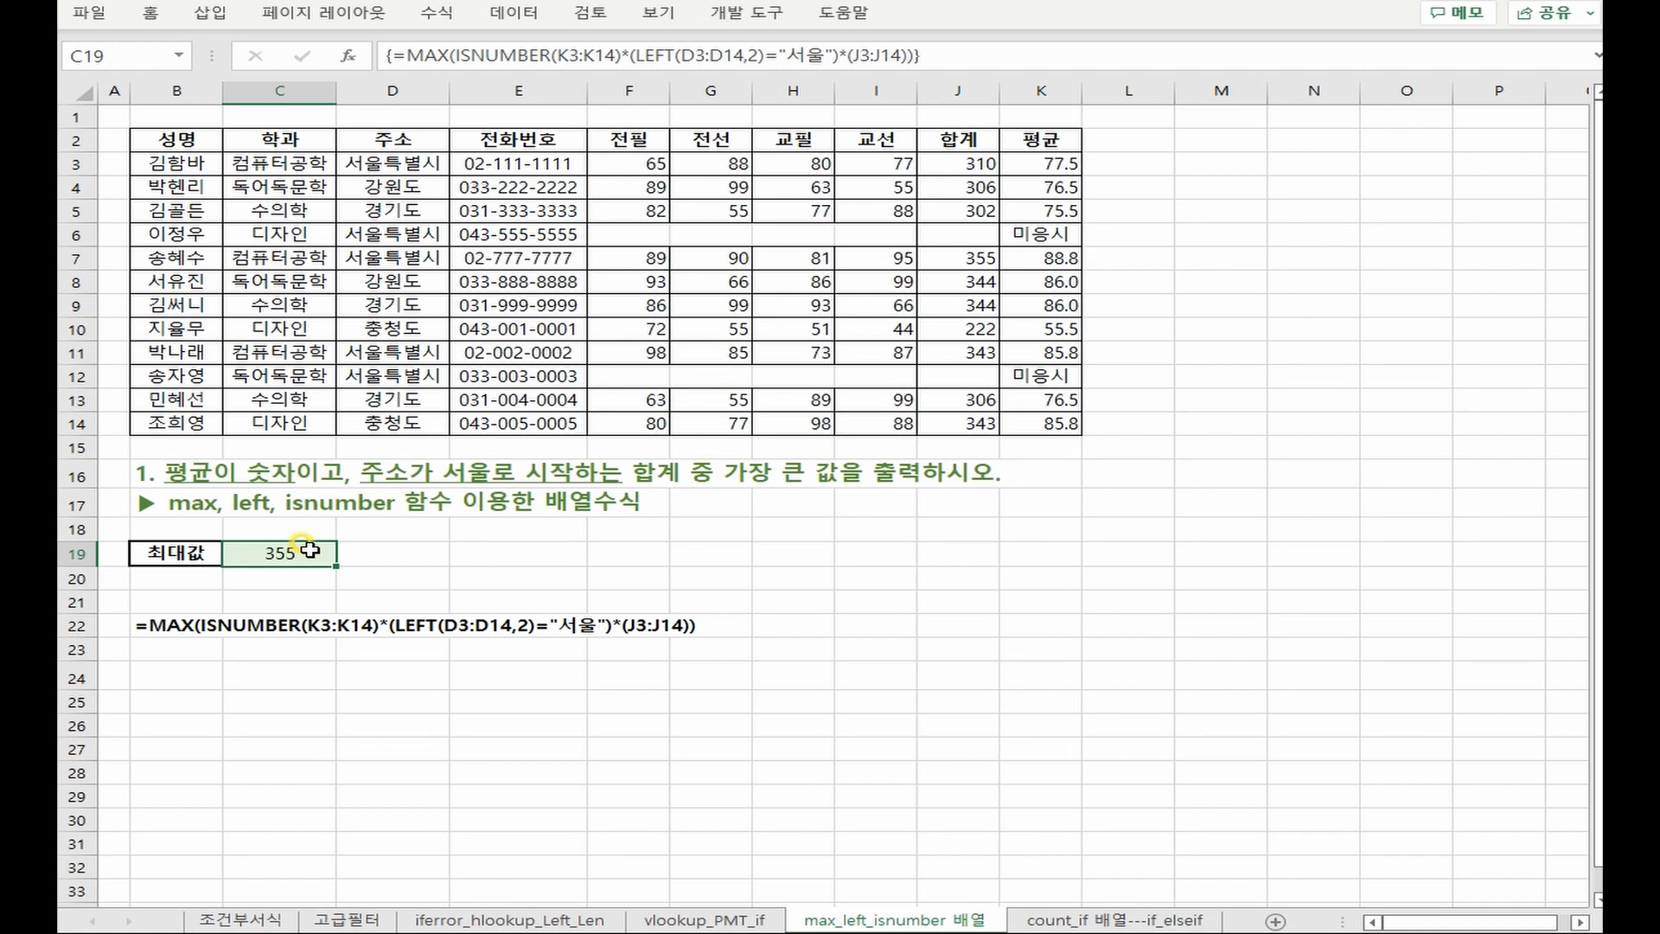
Switch to the count_if 배열---if_elseif sheet and try starting a formula with =fn in G7
key("ctrl+Page_Down")
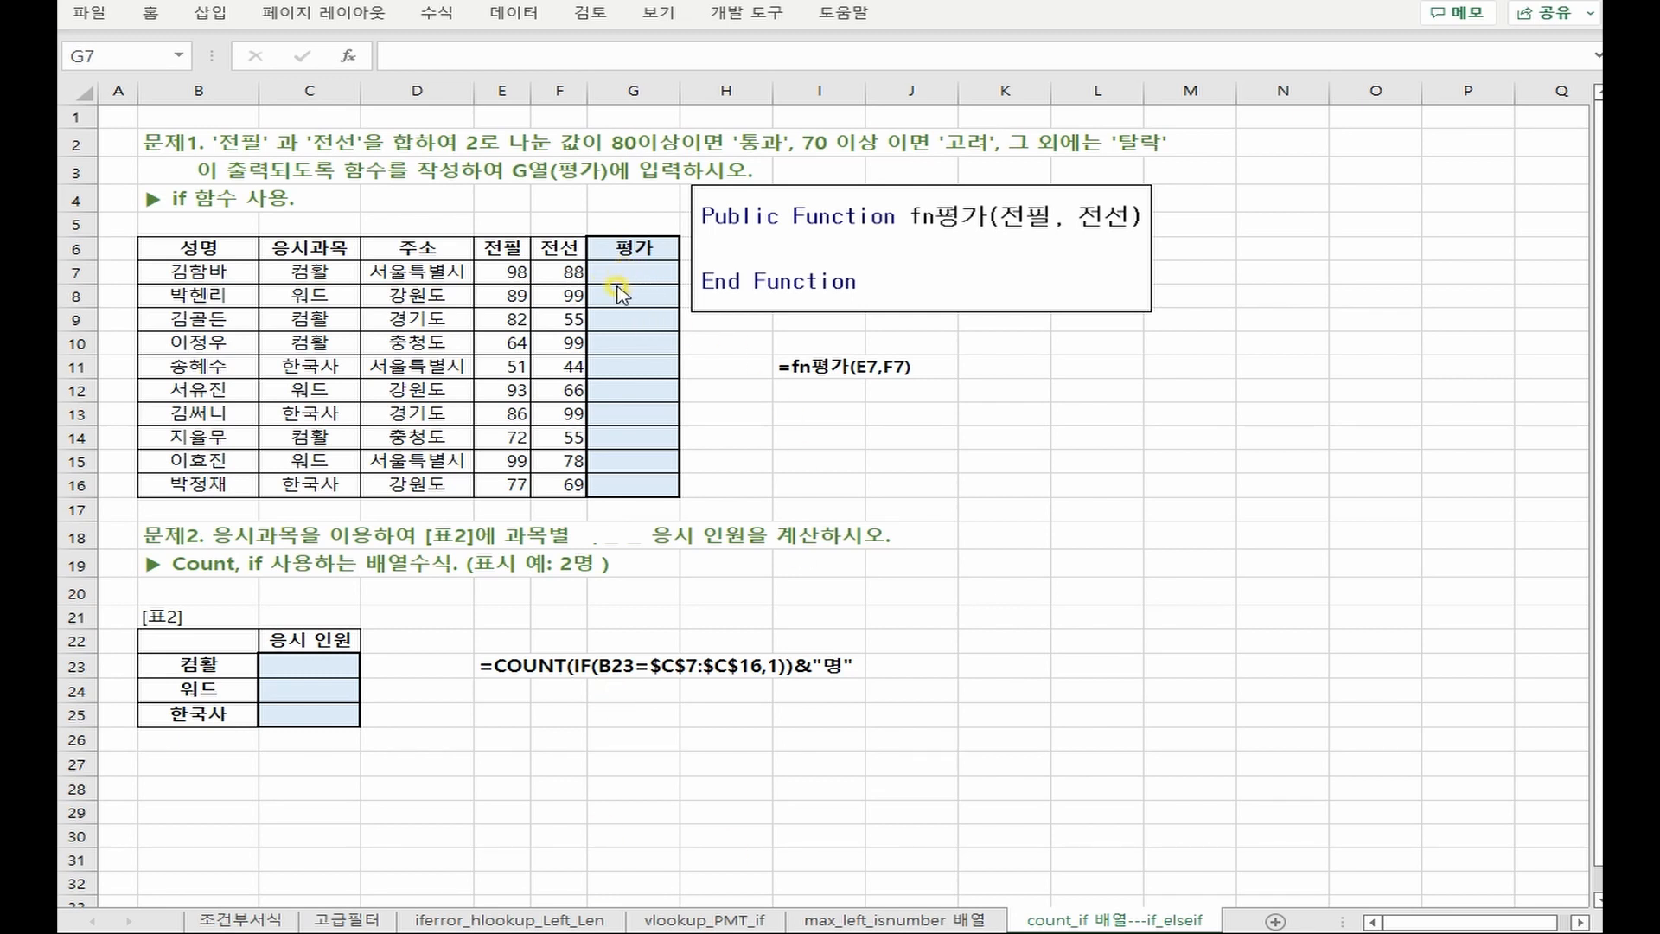
type("=fn")
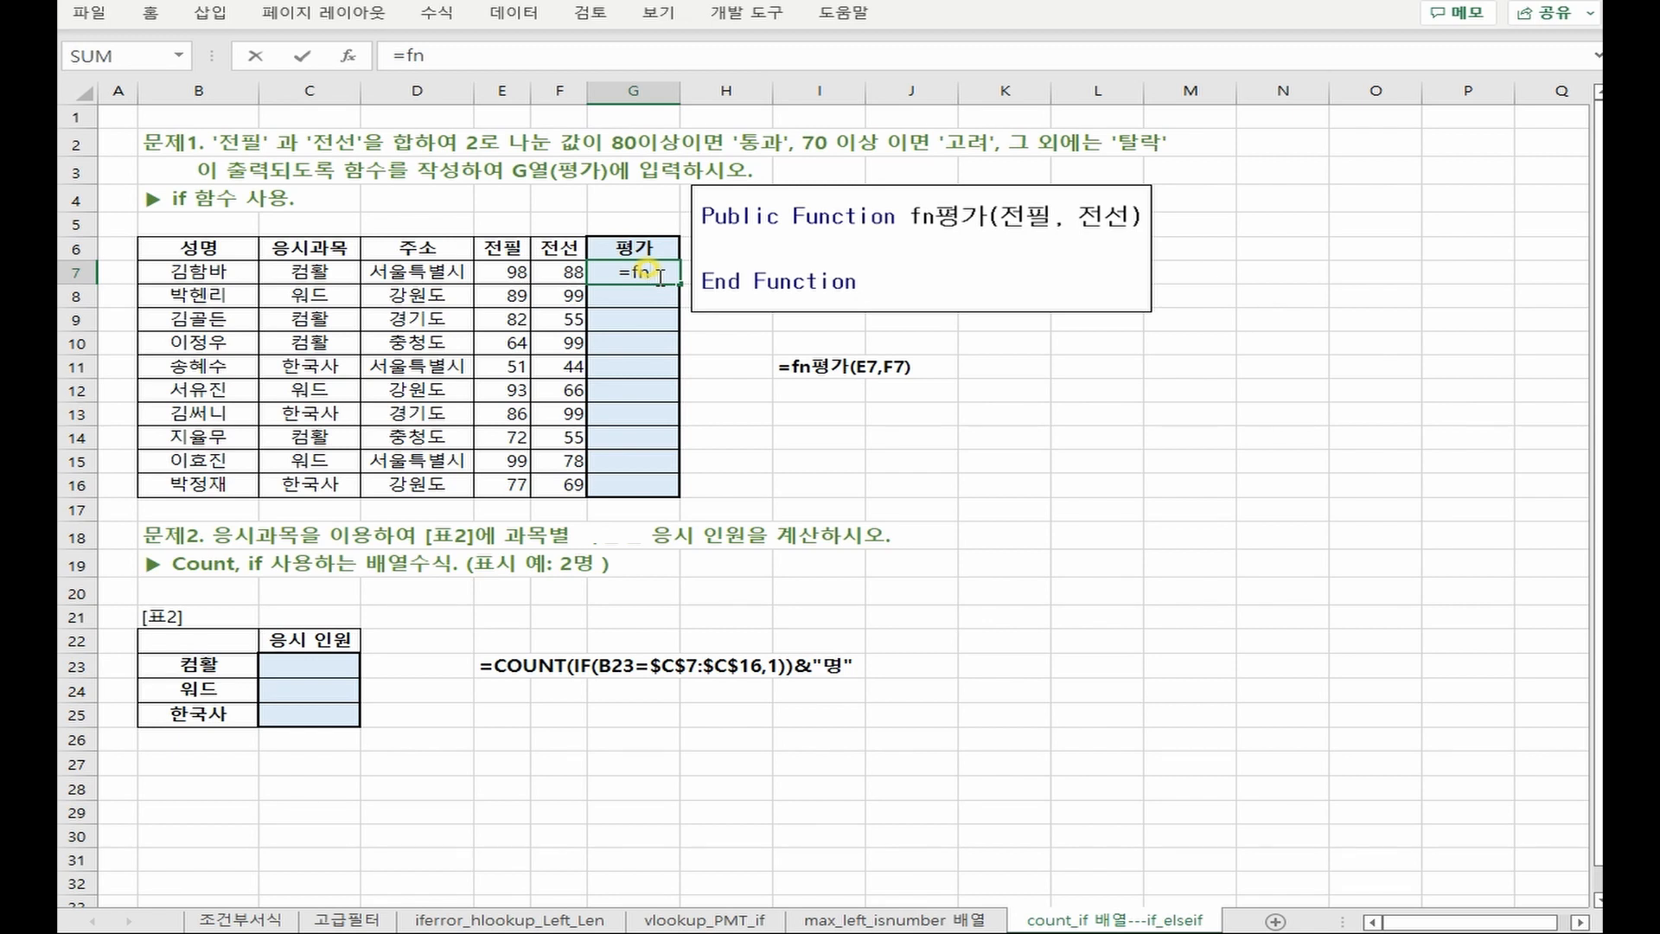
key("Escape")
Open the Visual Basic editor and insert a standard module into the workbook's VBA project
key("alt+F11")
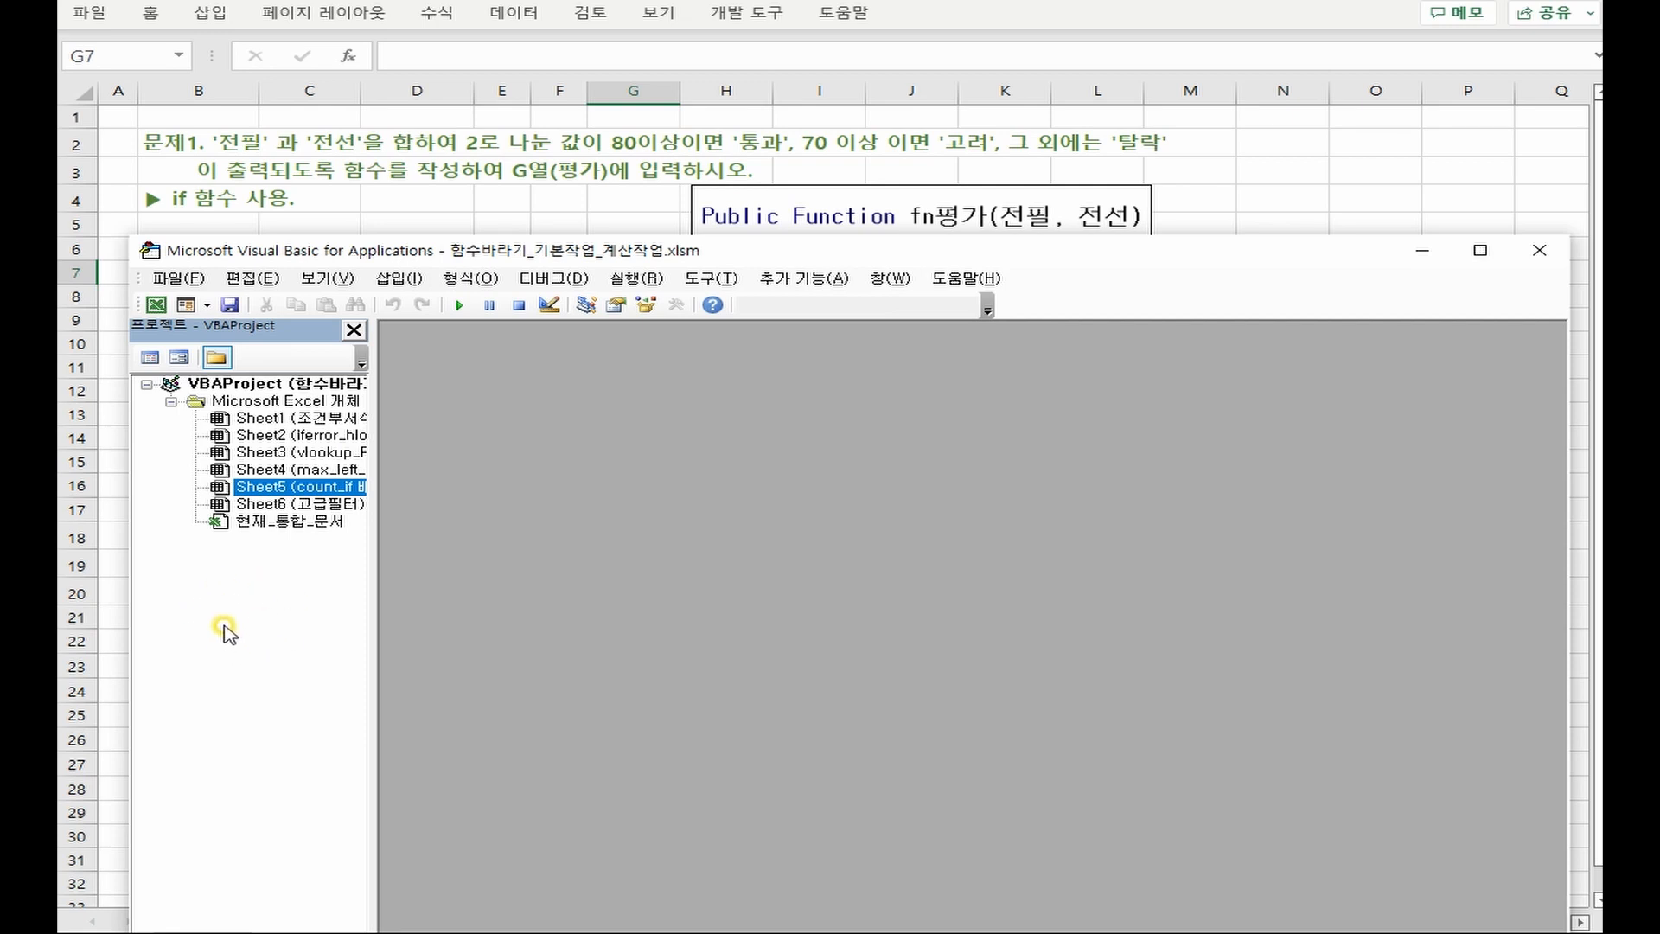
double_click(251, 489)
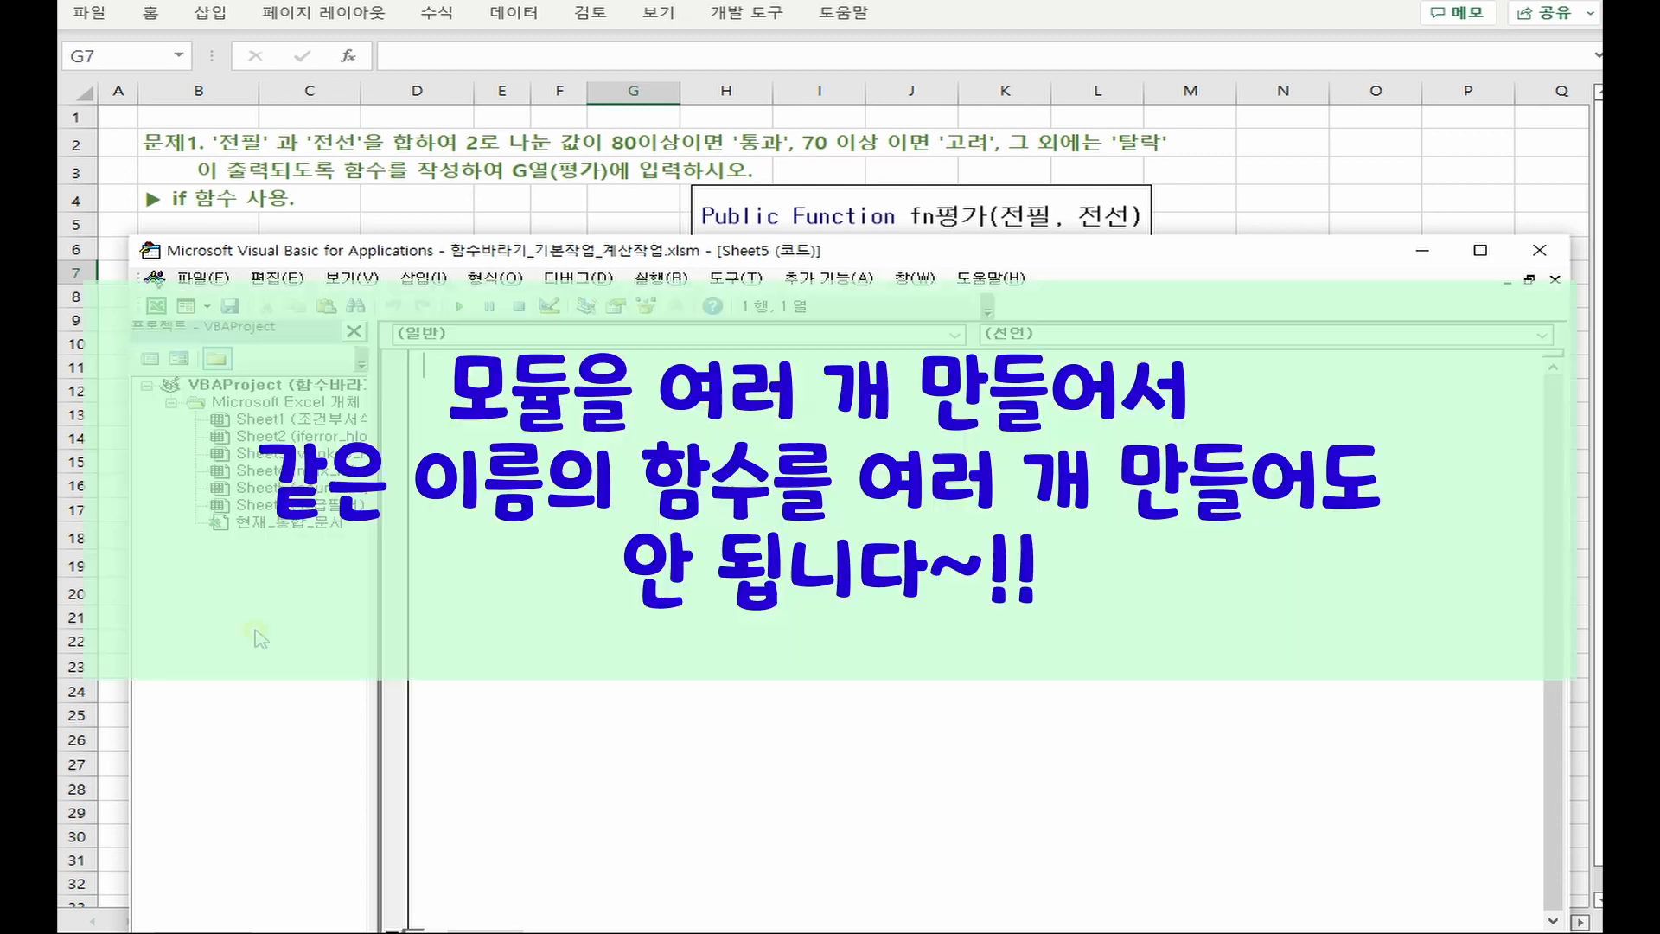
right_click(255, 632)
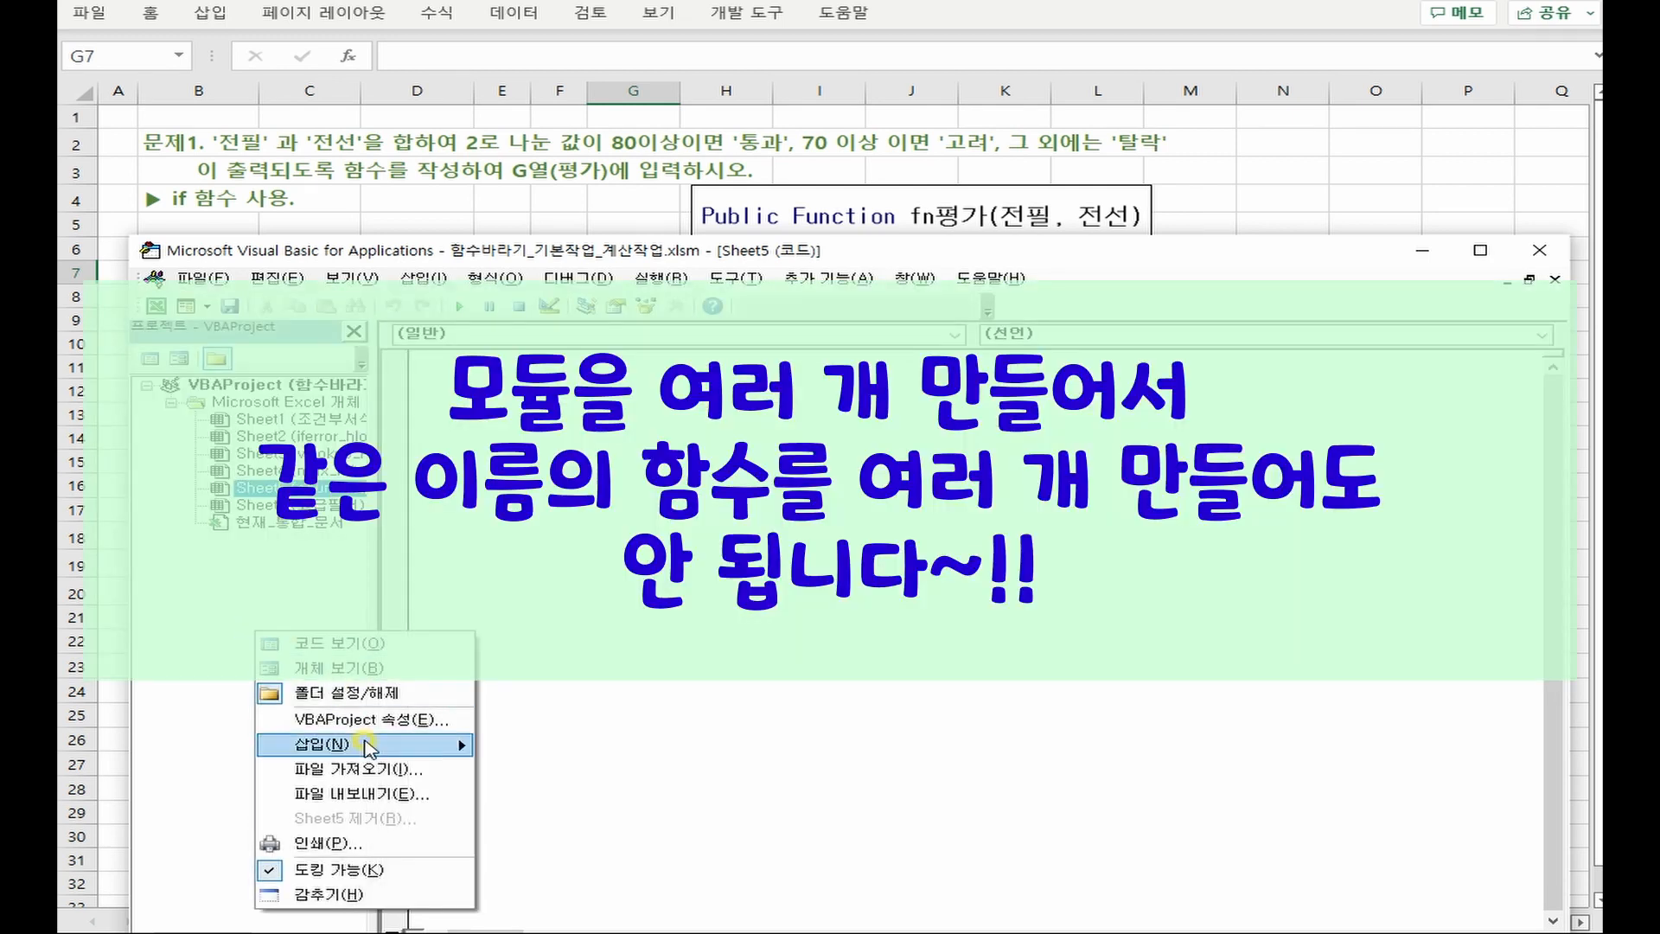
mouse_move(367, 745)
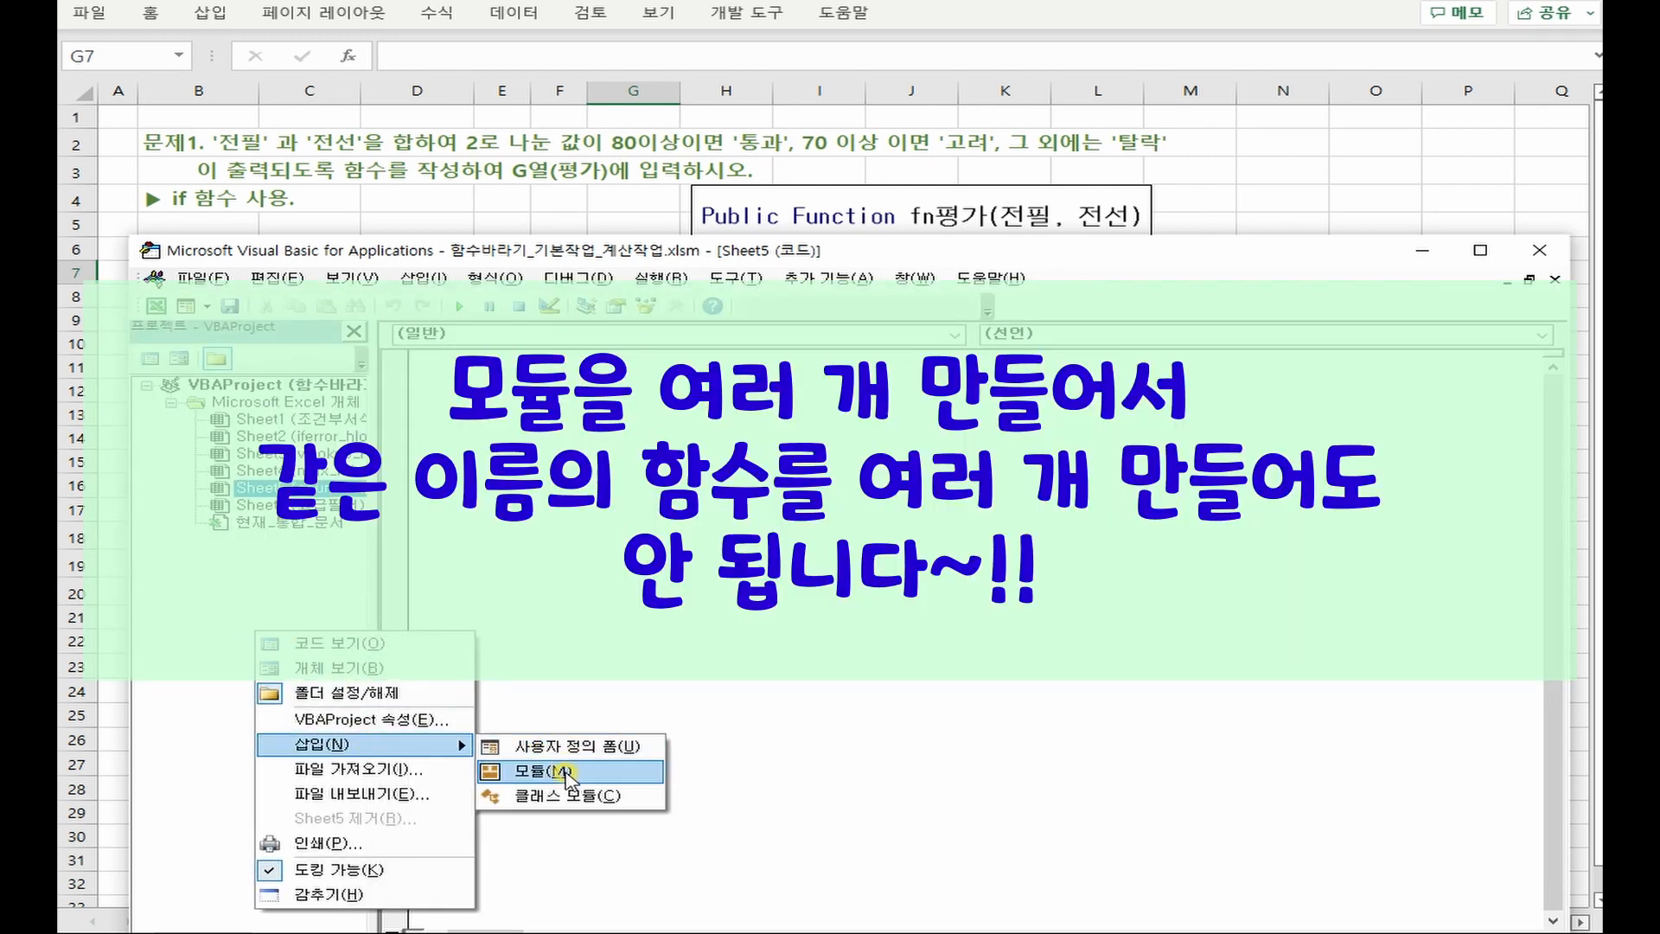
right_click(255, 574)
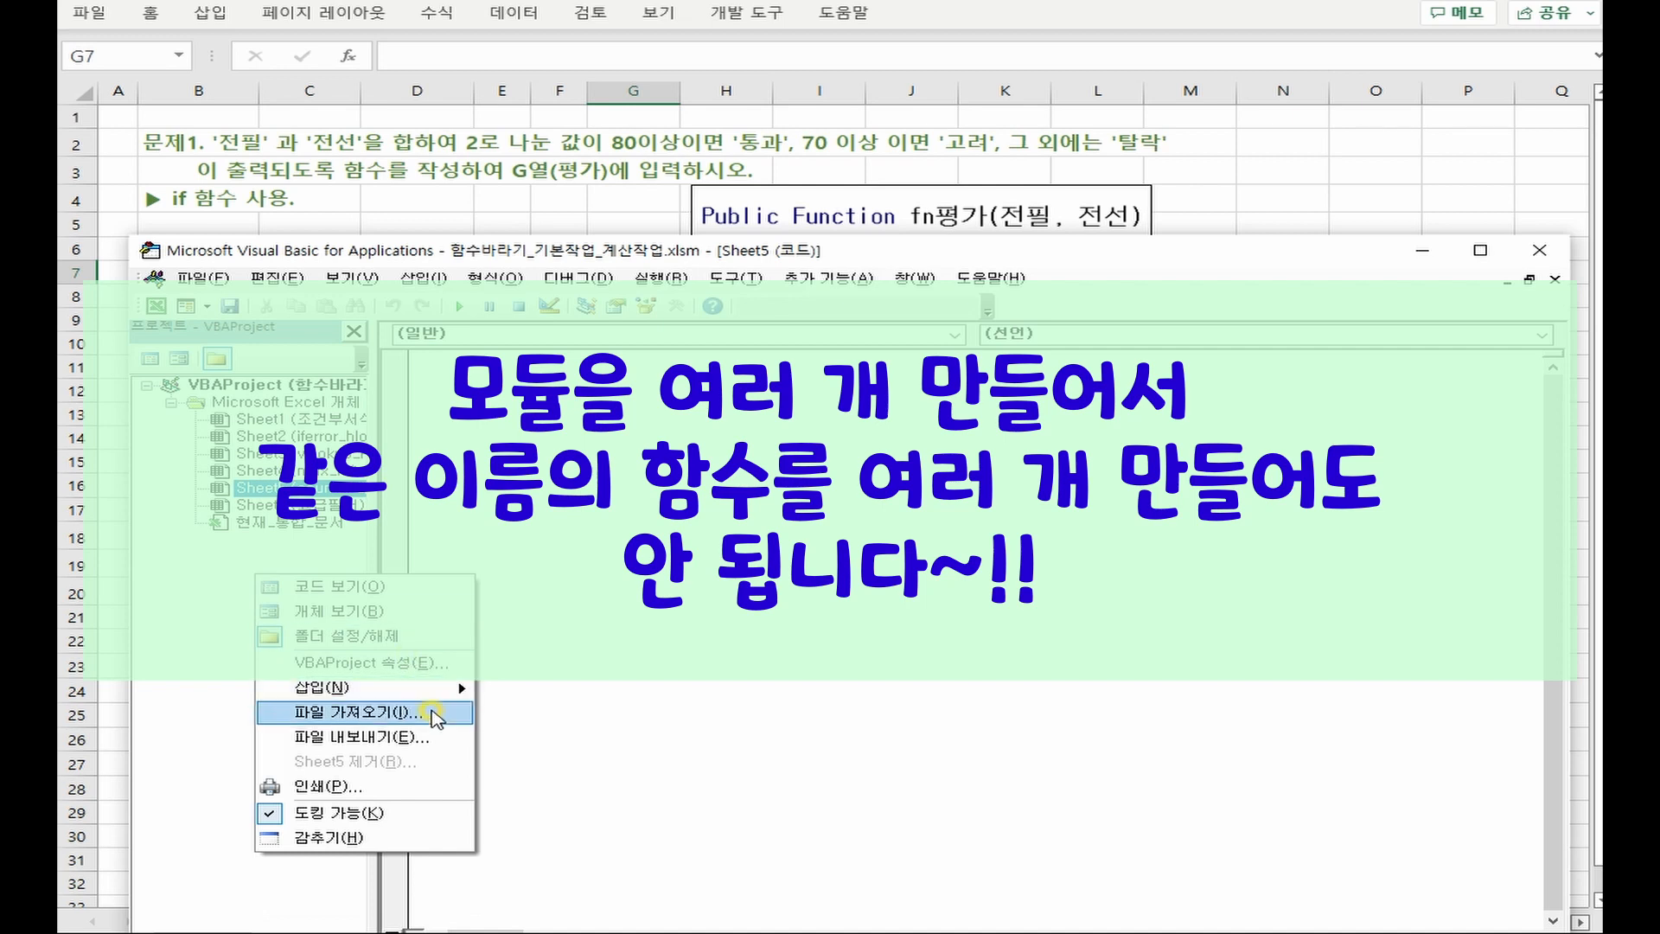
mouse_move(432, 688)
left_click(526, 716)
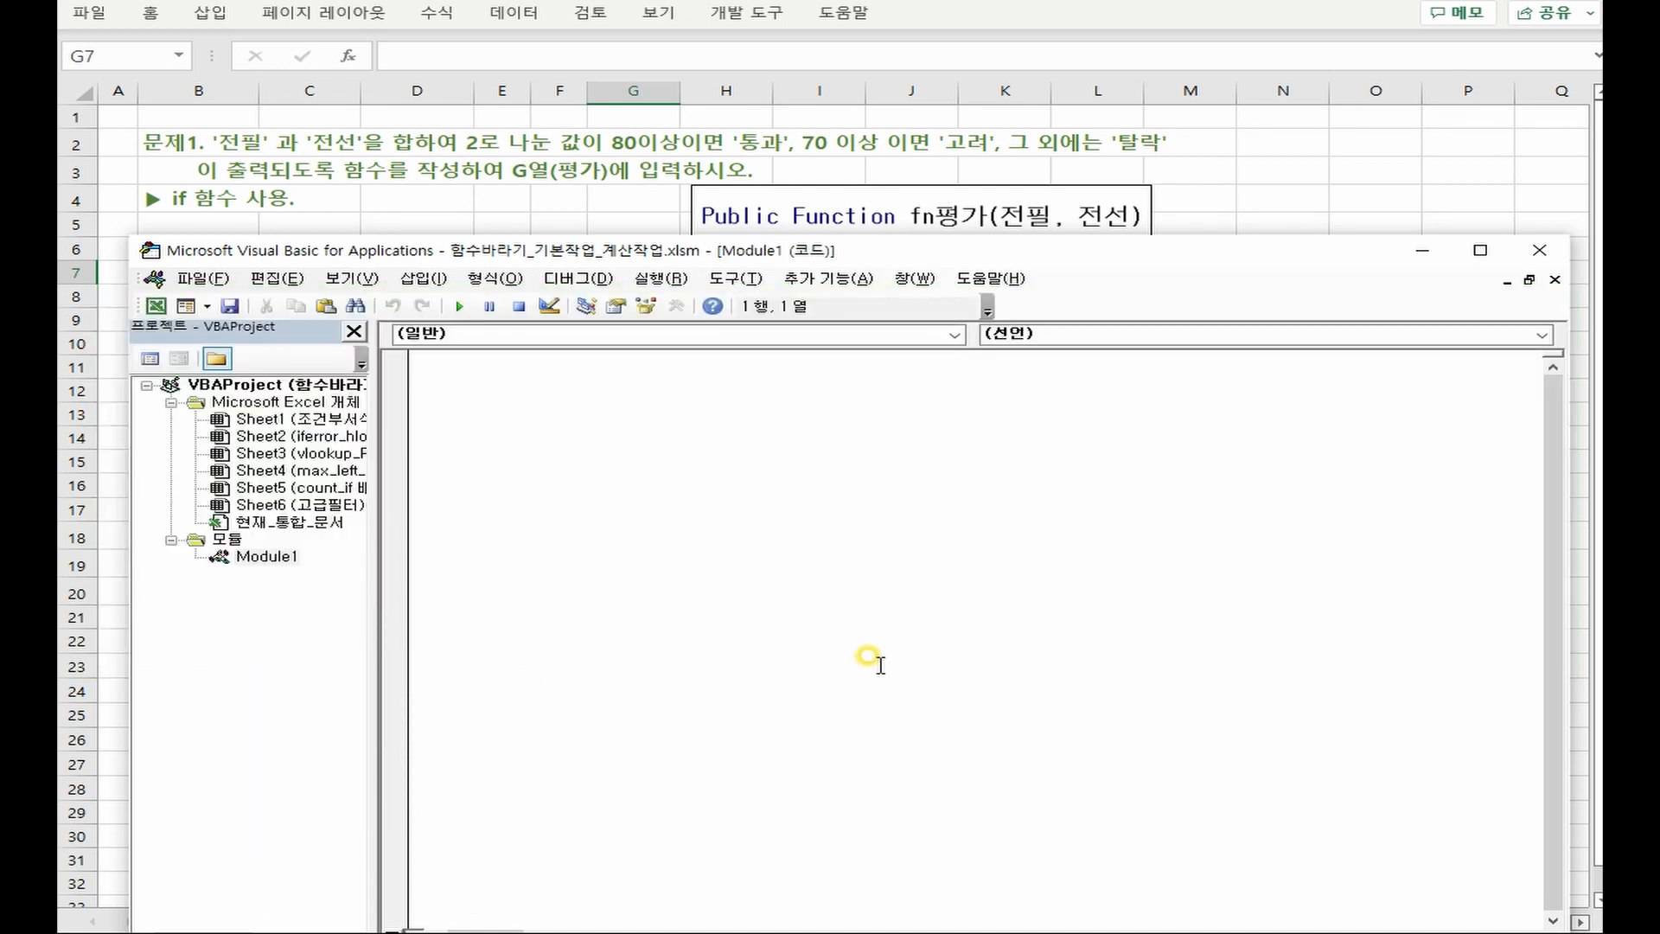
Examine the macro settings in Excel's Trust Center, dismiss them and return to the worksheet
left_click(617, 207)
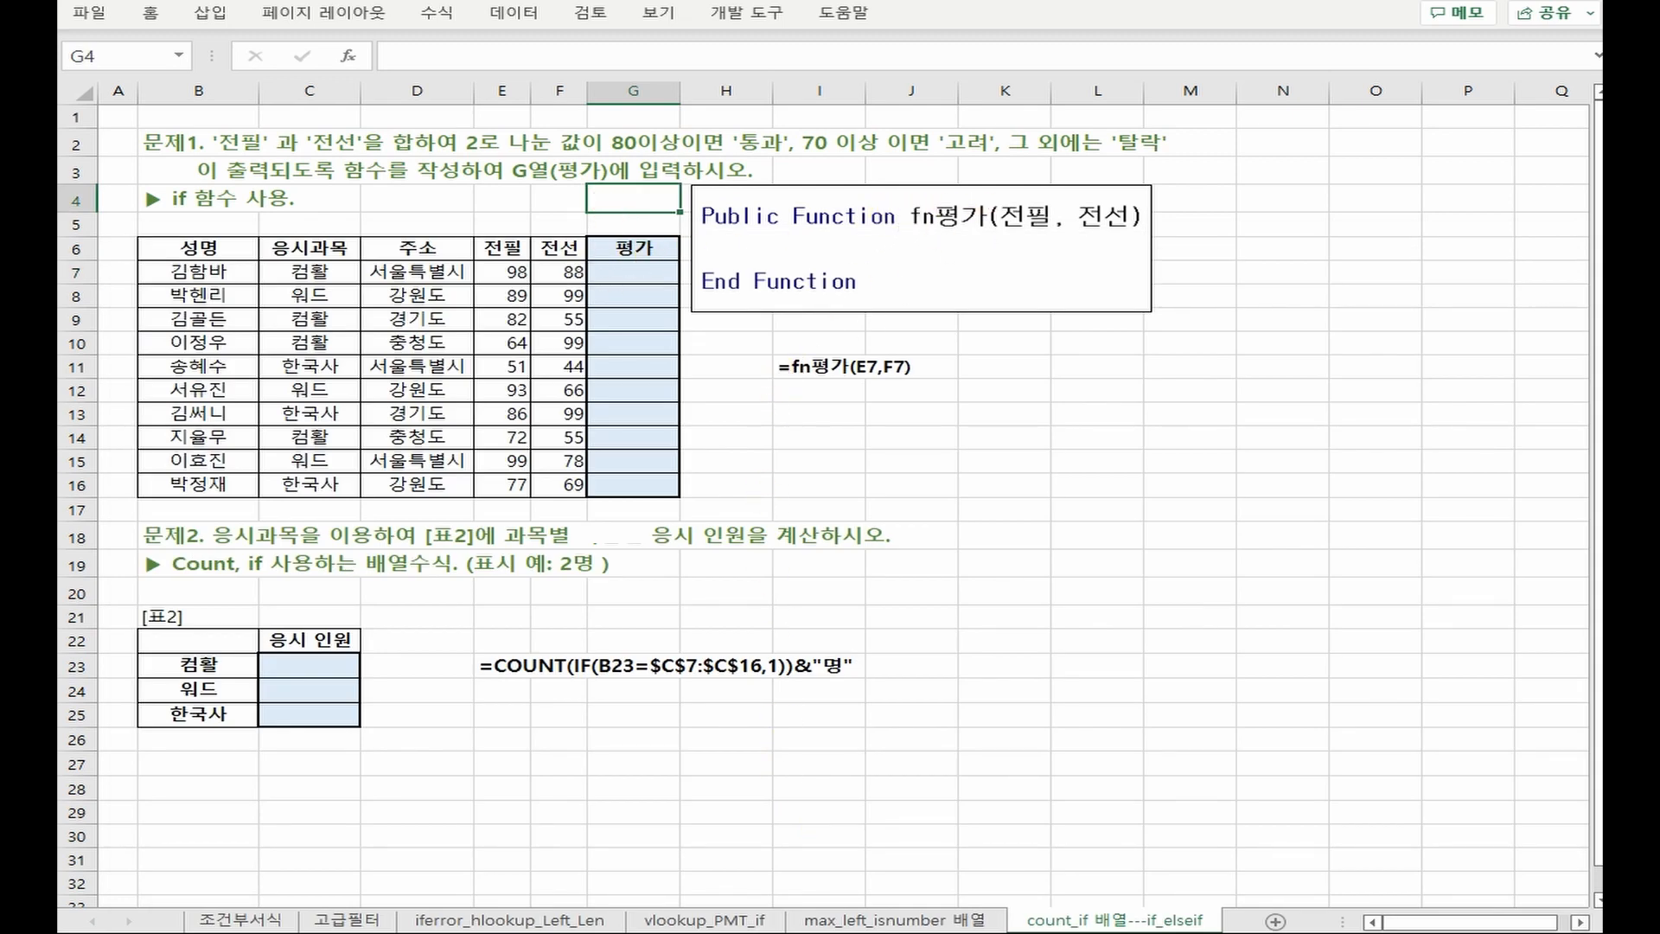
key("alt+F11")
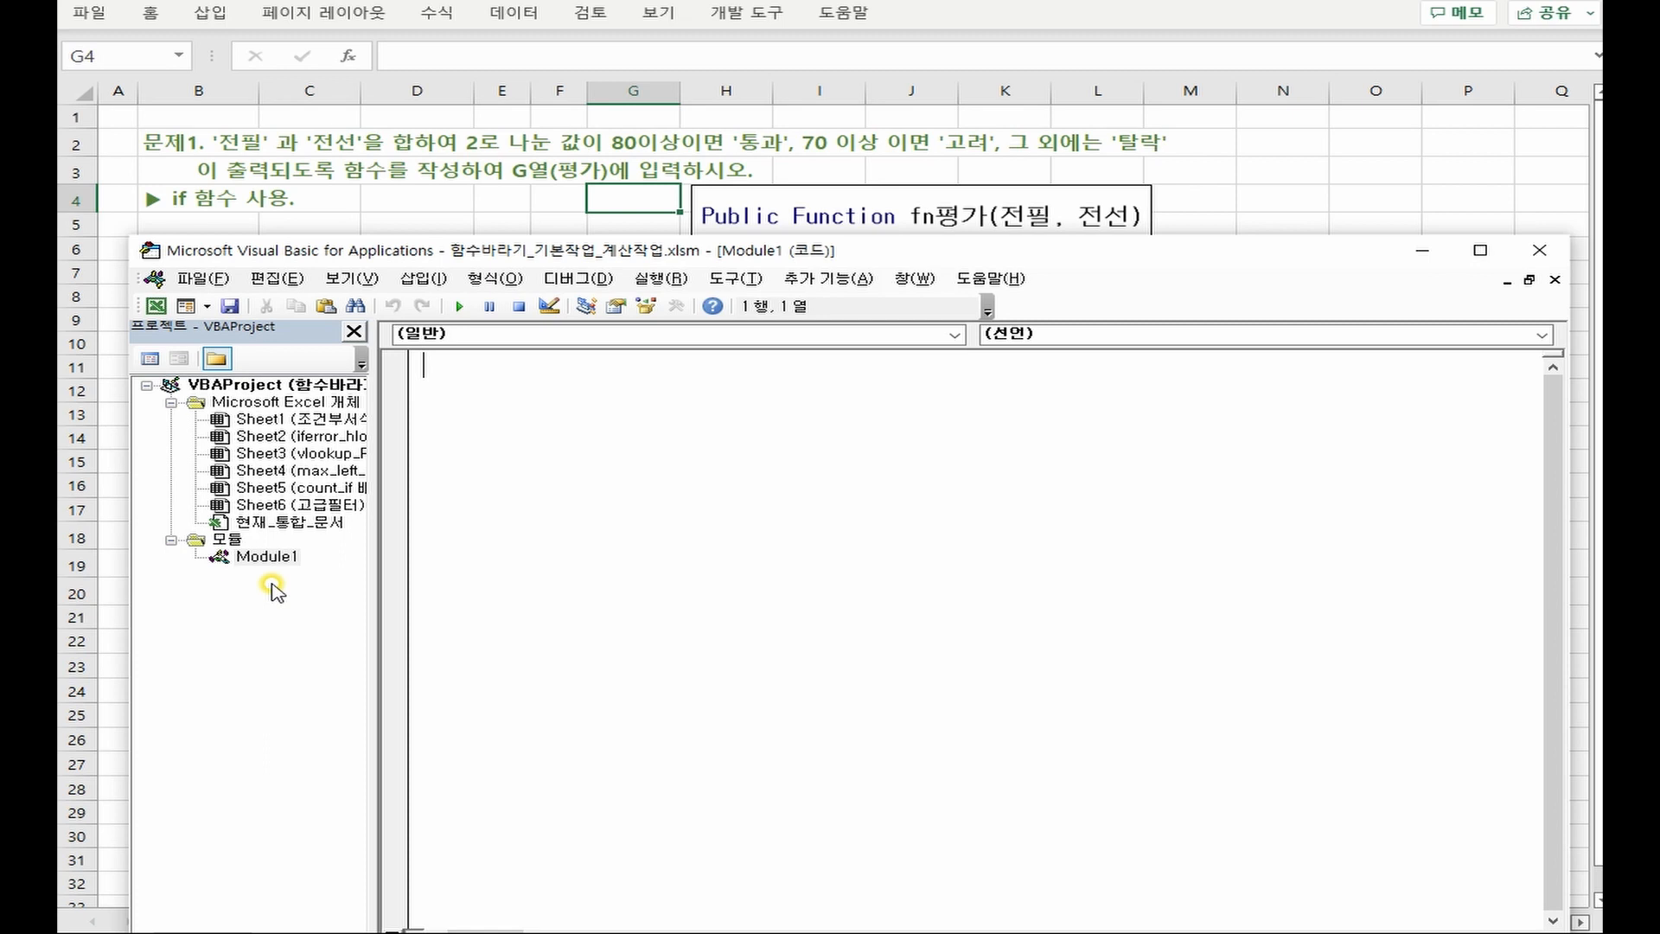
left_click(734, 12)
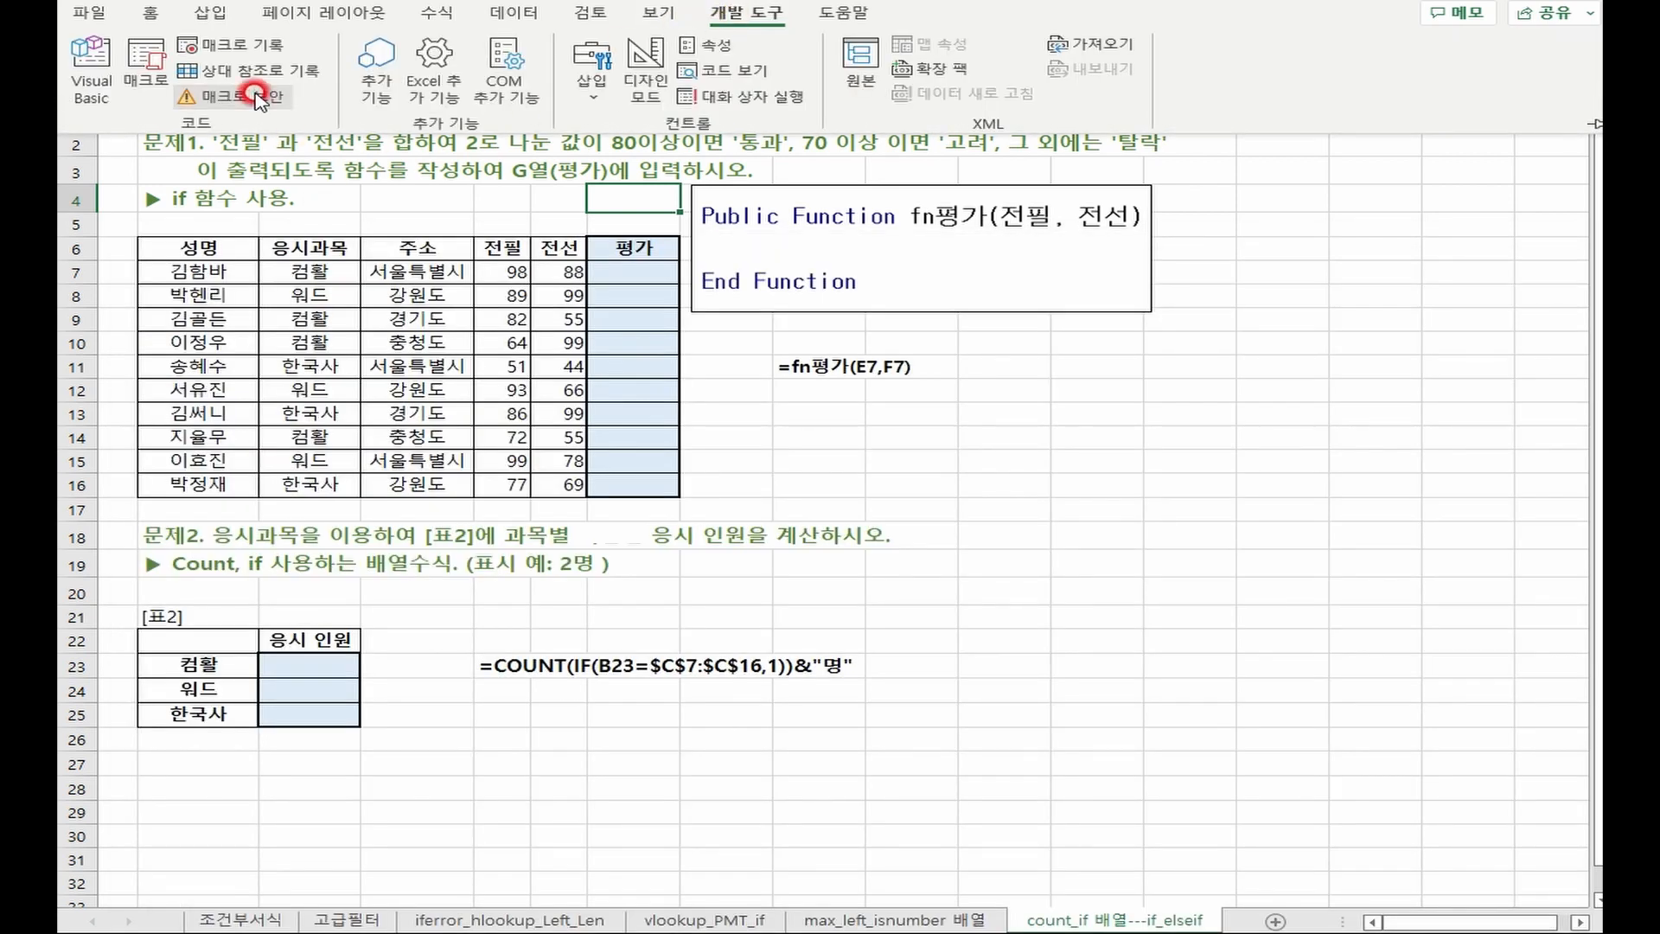
left_click(256, 97)
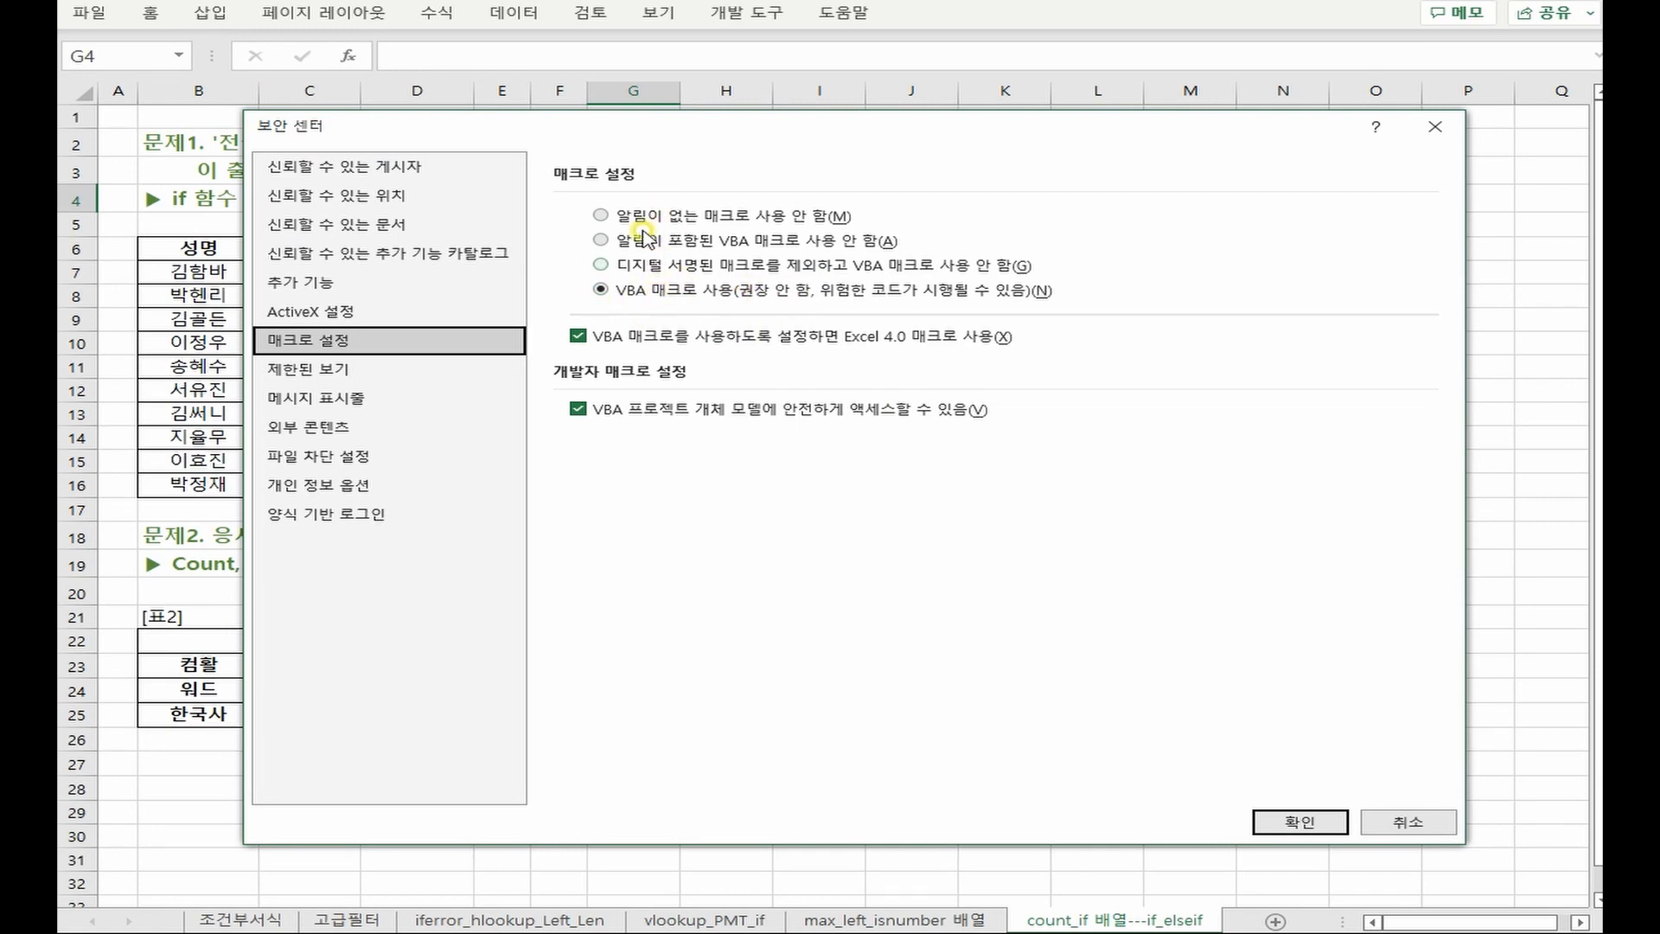
left_click(1409, 823)
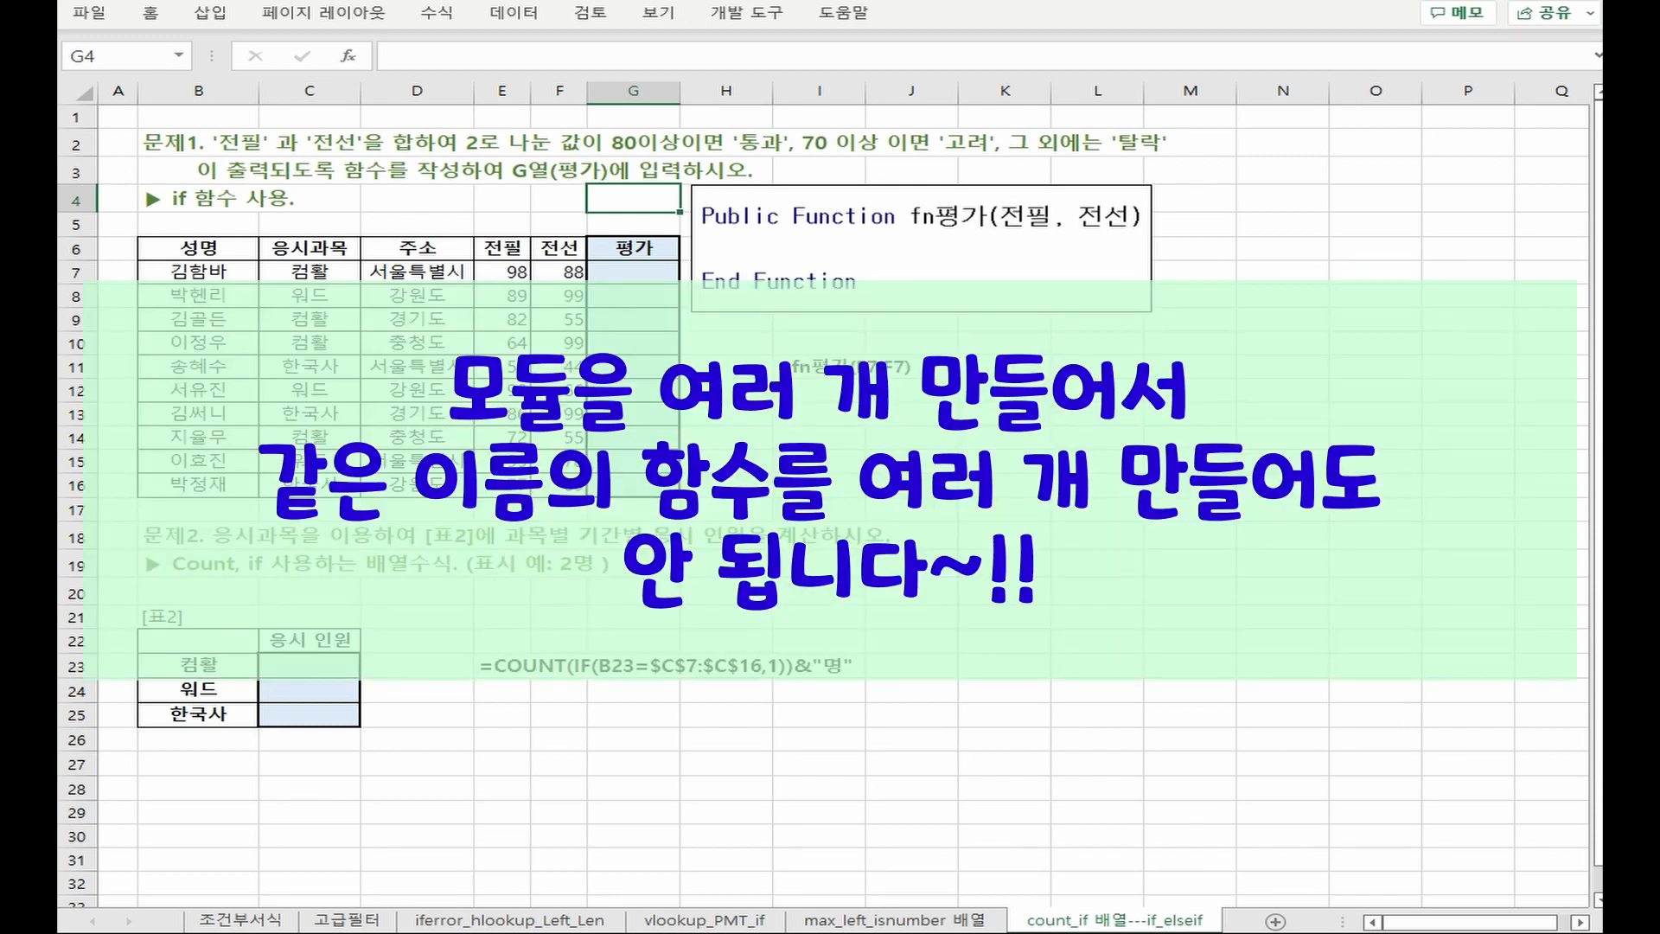
key("alt+F11")
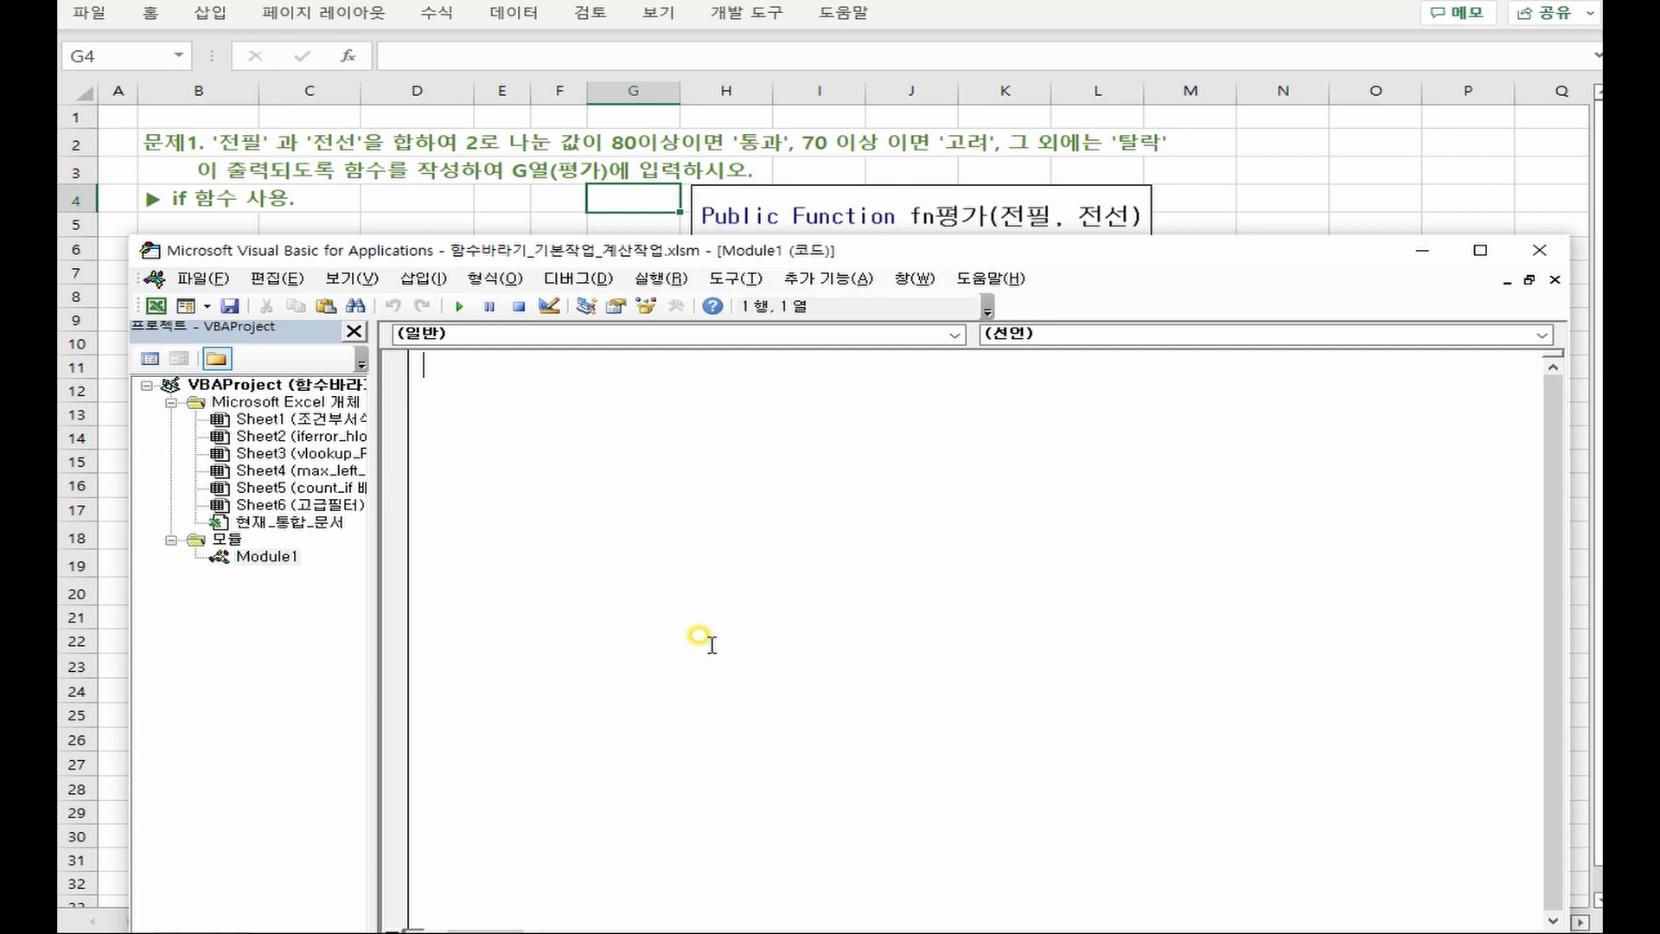
left_click(388, 191)
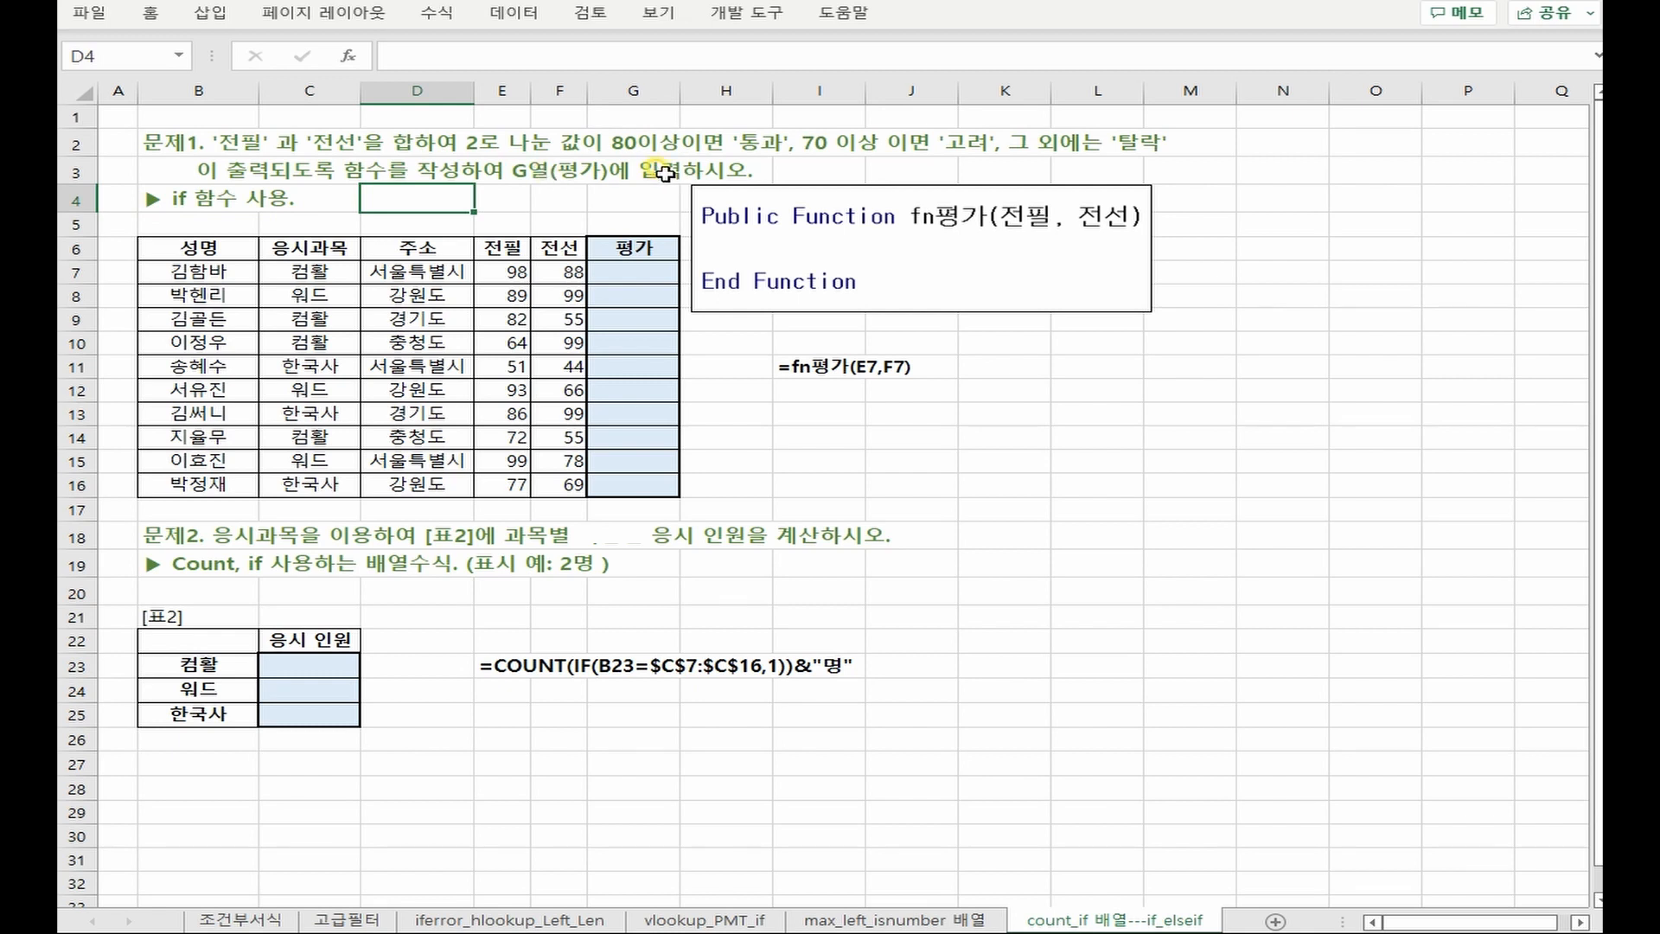
Enter the custom function formula =fn평가(E7,F7) in G7, the first cell of the 평가 column
left_click(621, 267)
left_click_drag(620, 267, 633, 481)
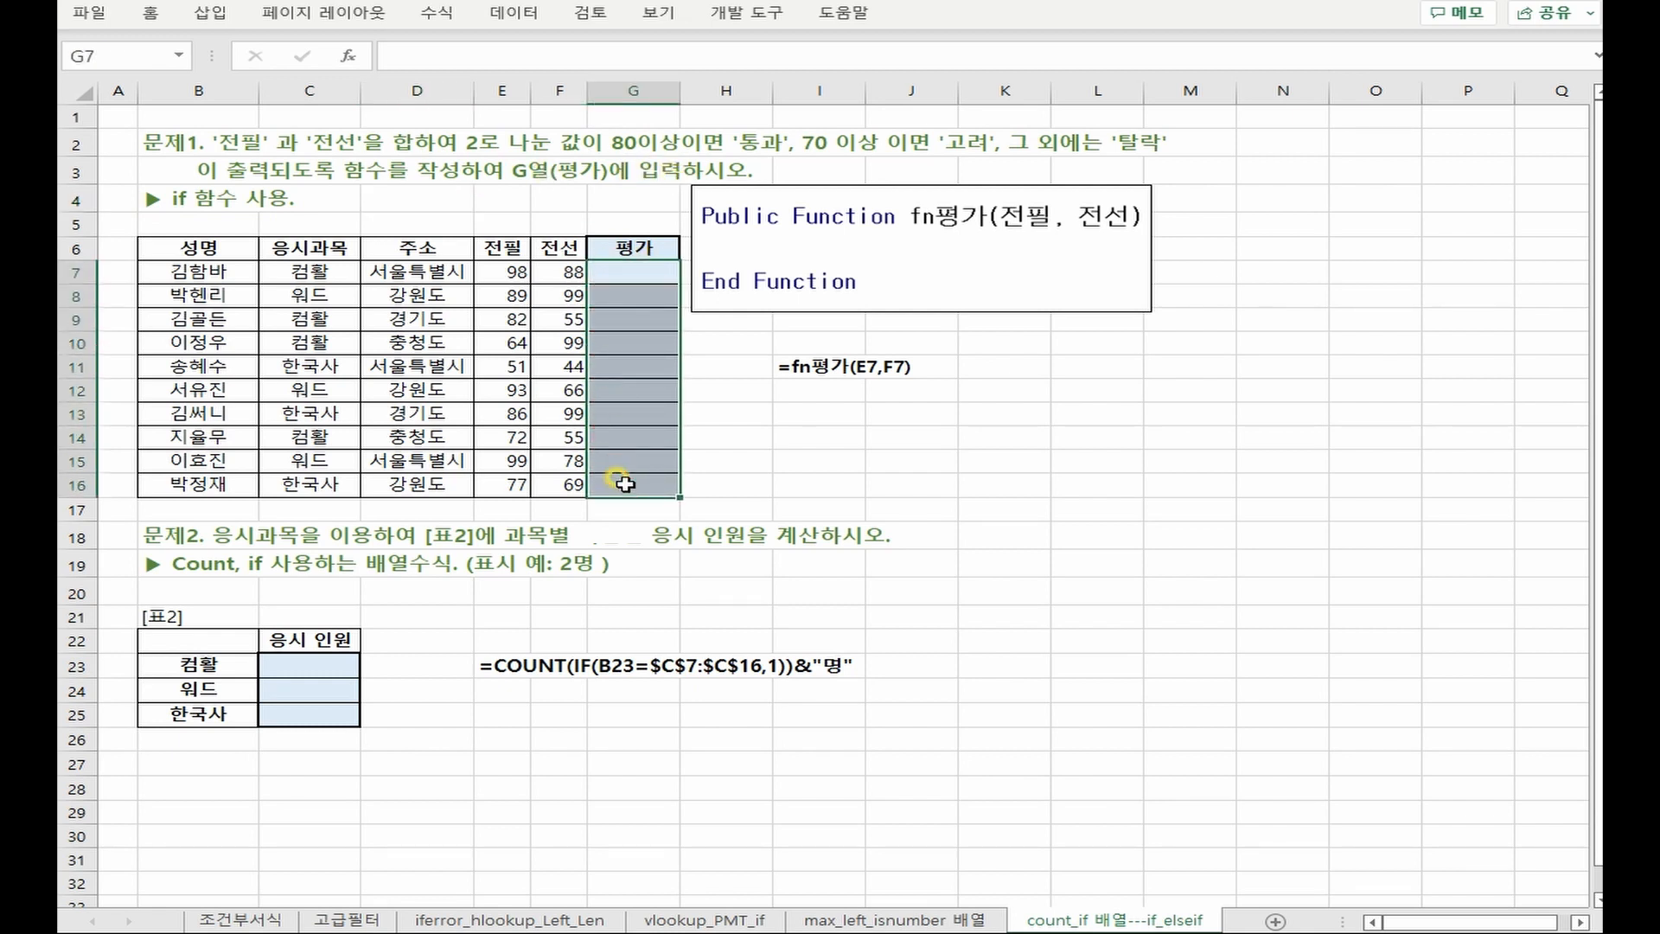
left_click(646, 278)
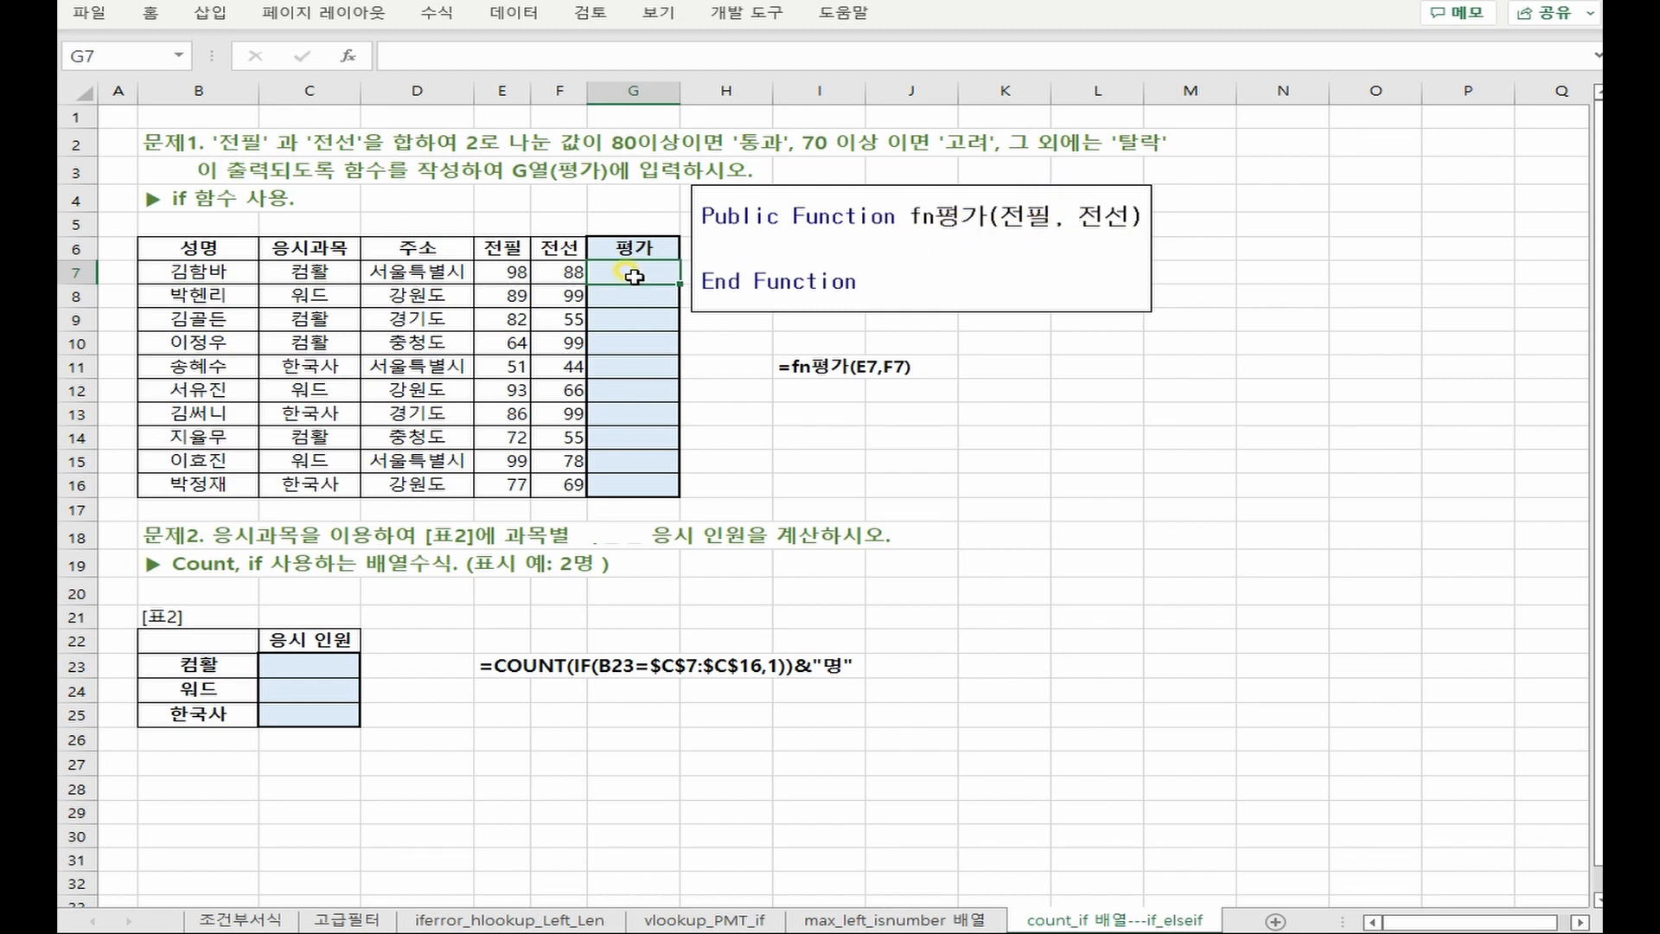
type("=fn")
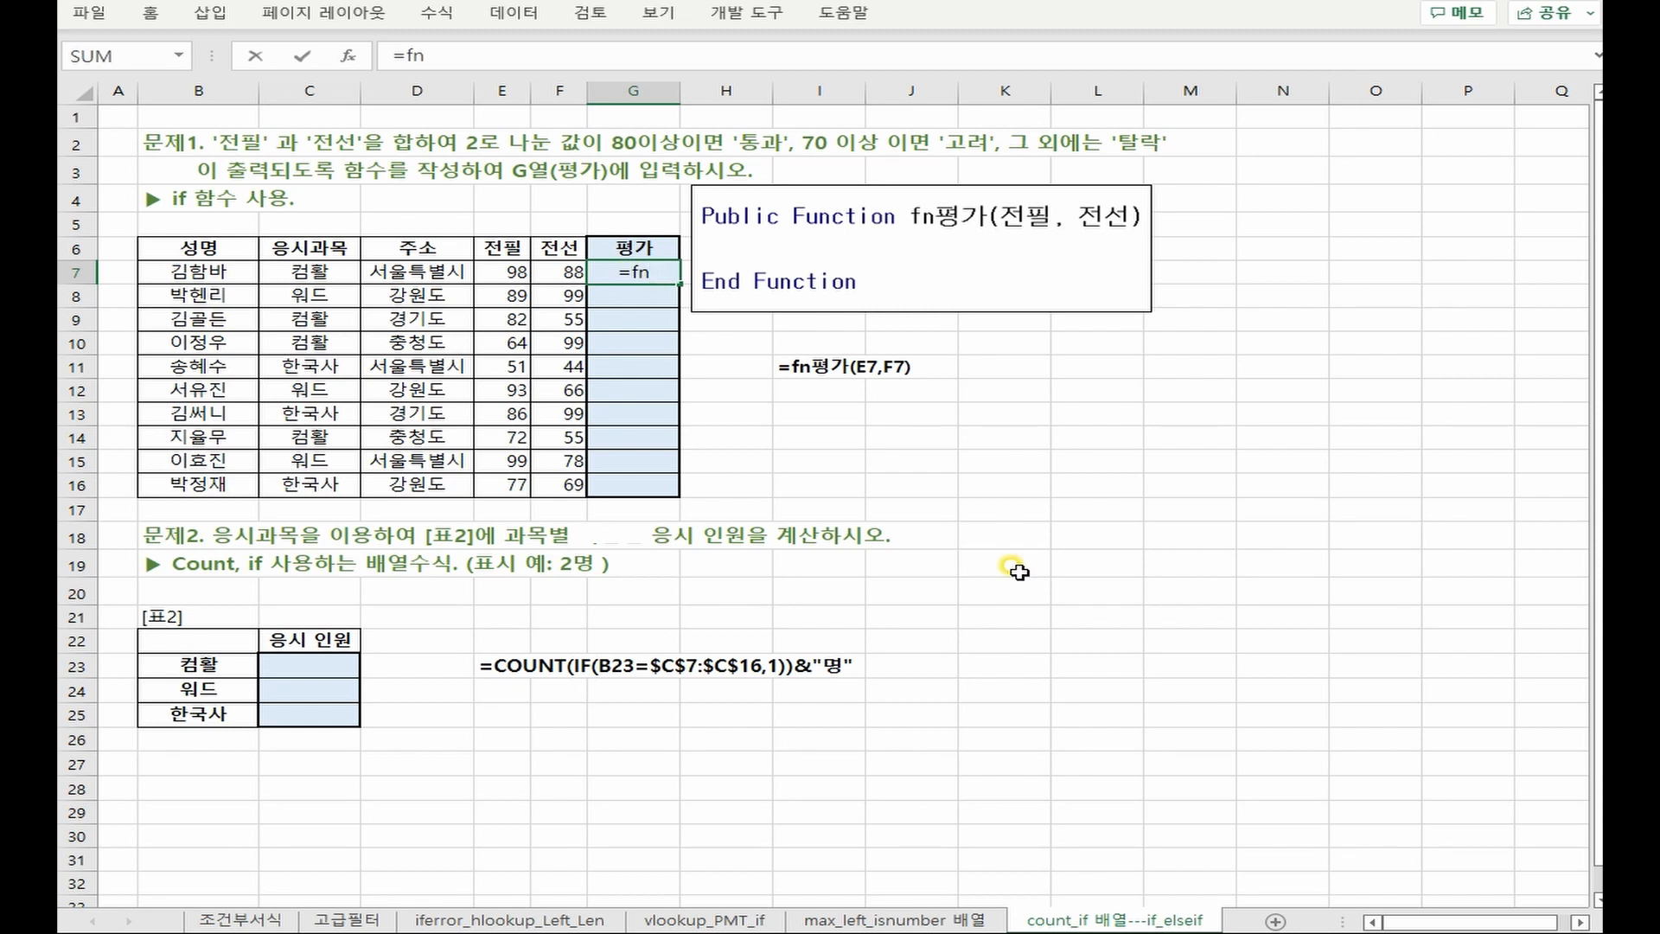
type("평가(E7,F7)")
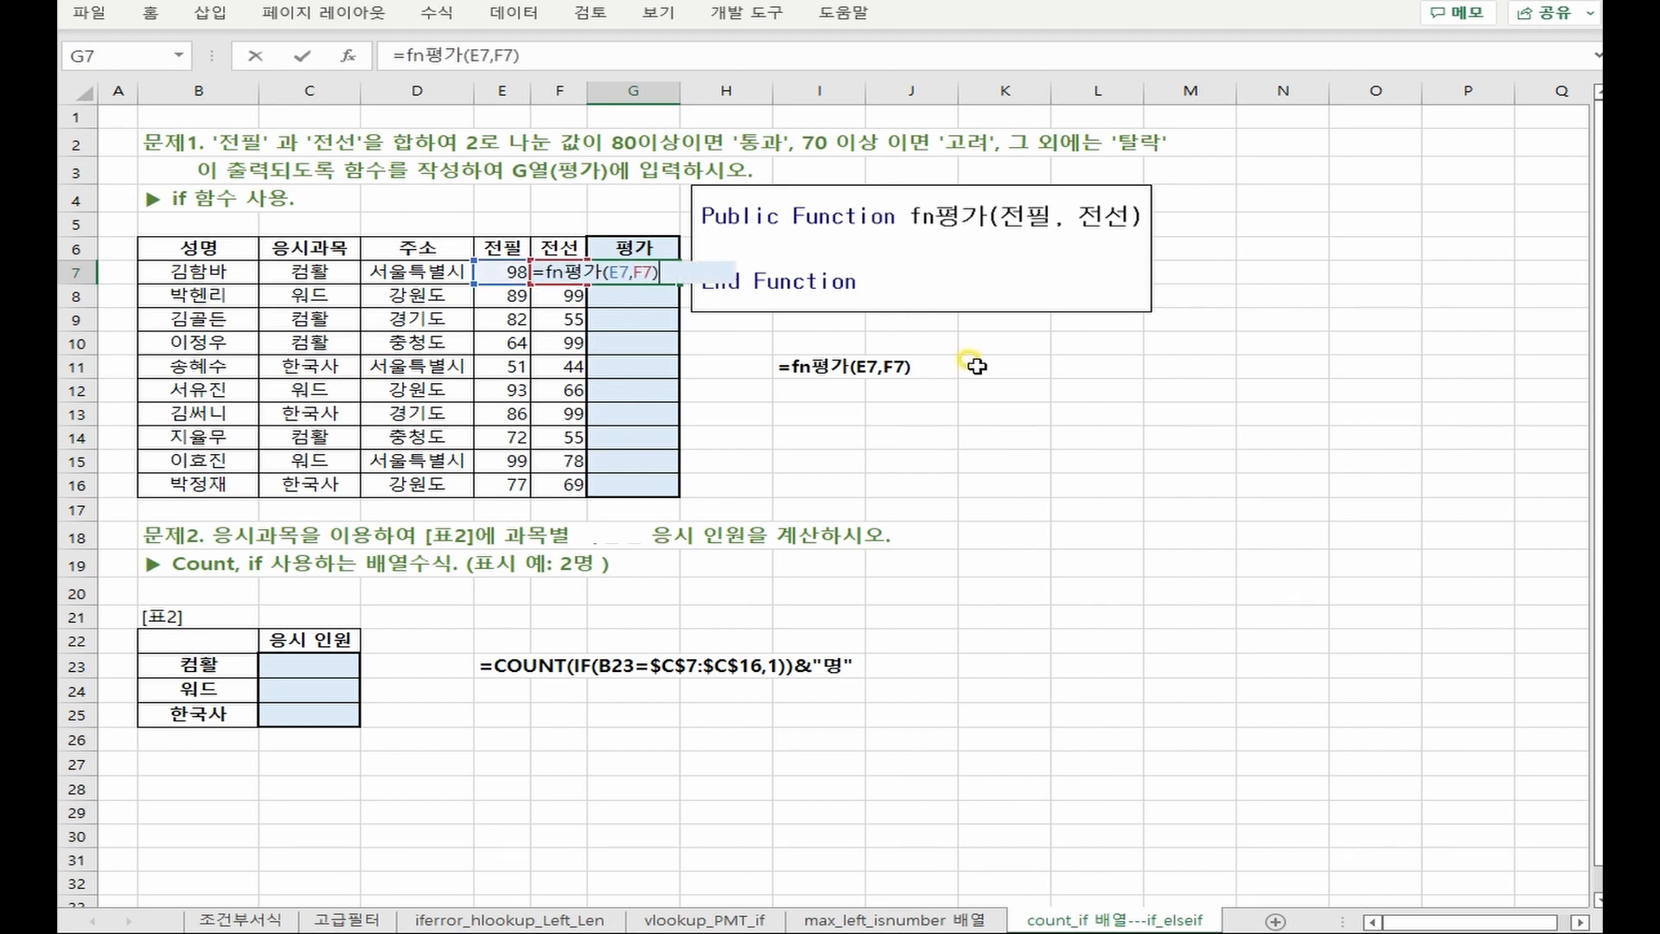
key("Return")
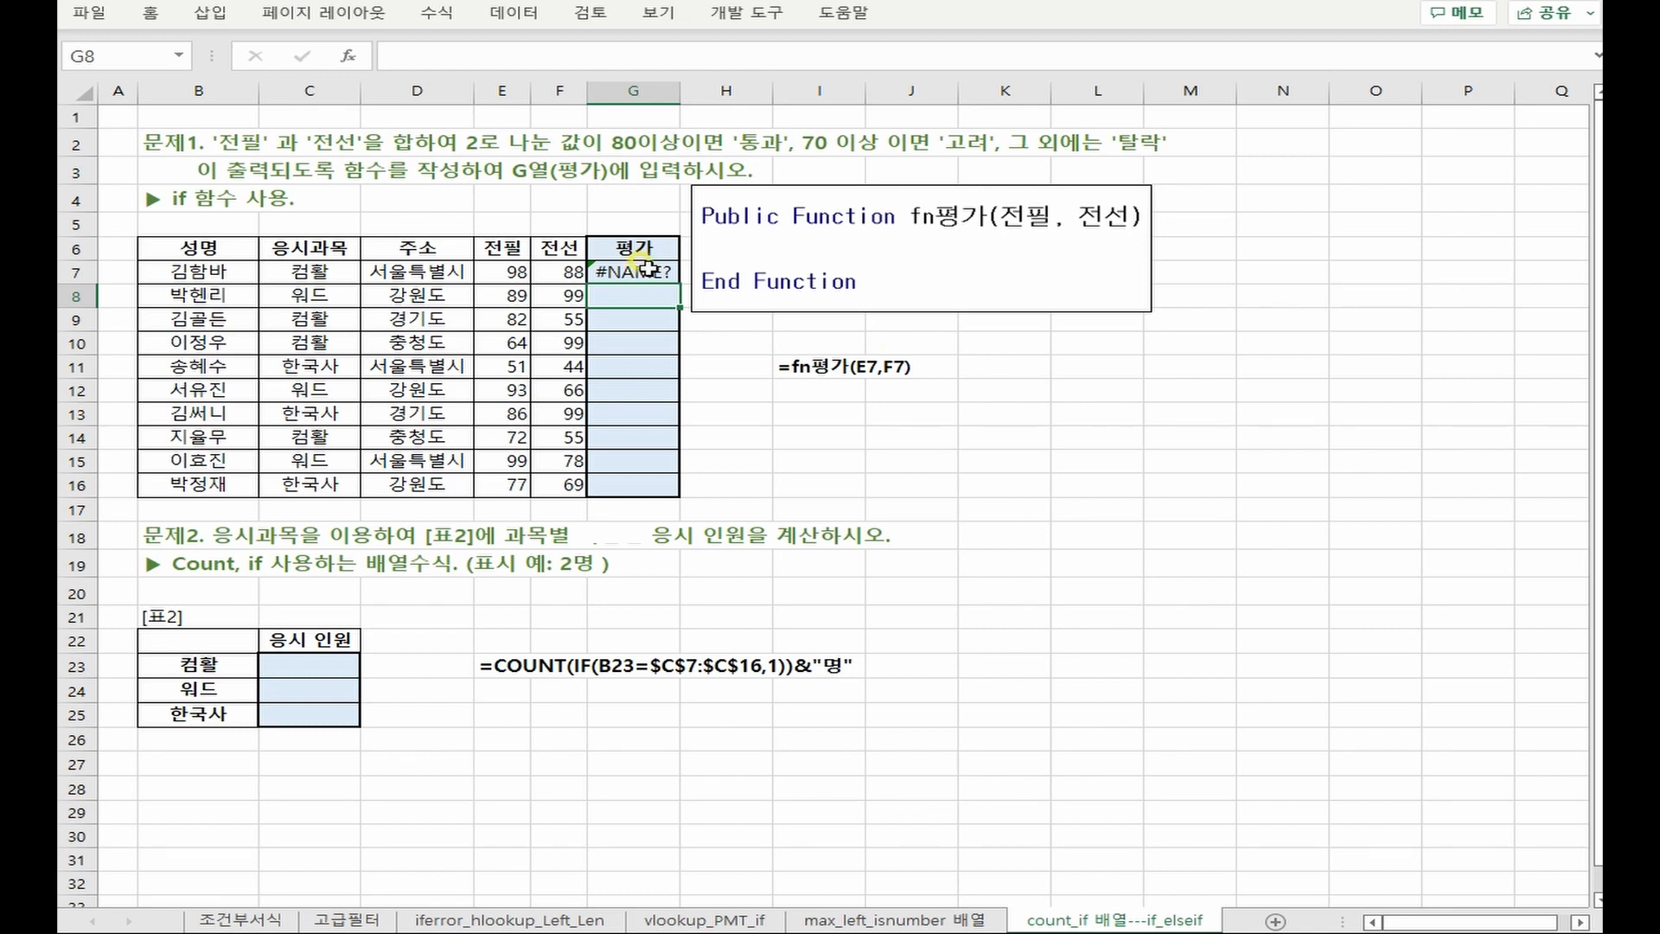
left_click(648, 270)
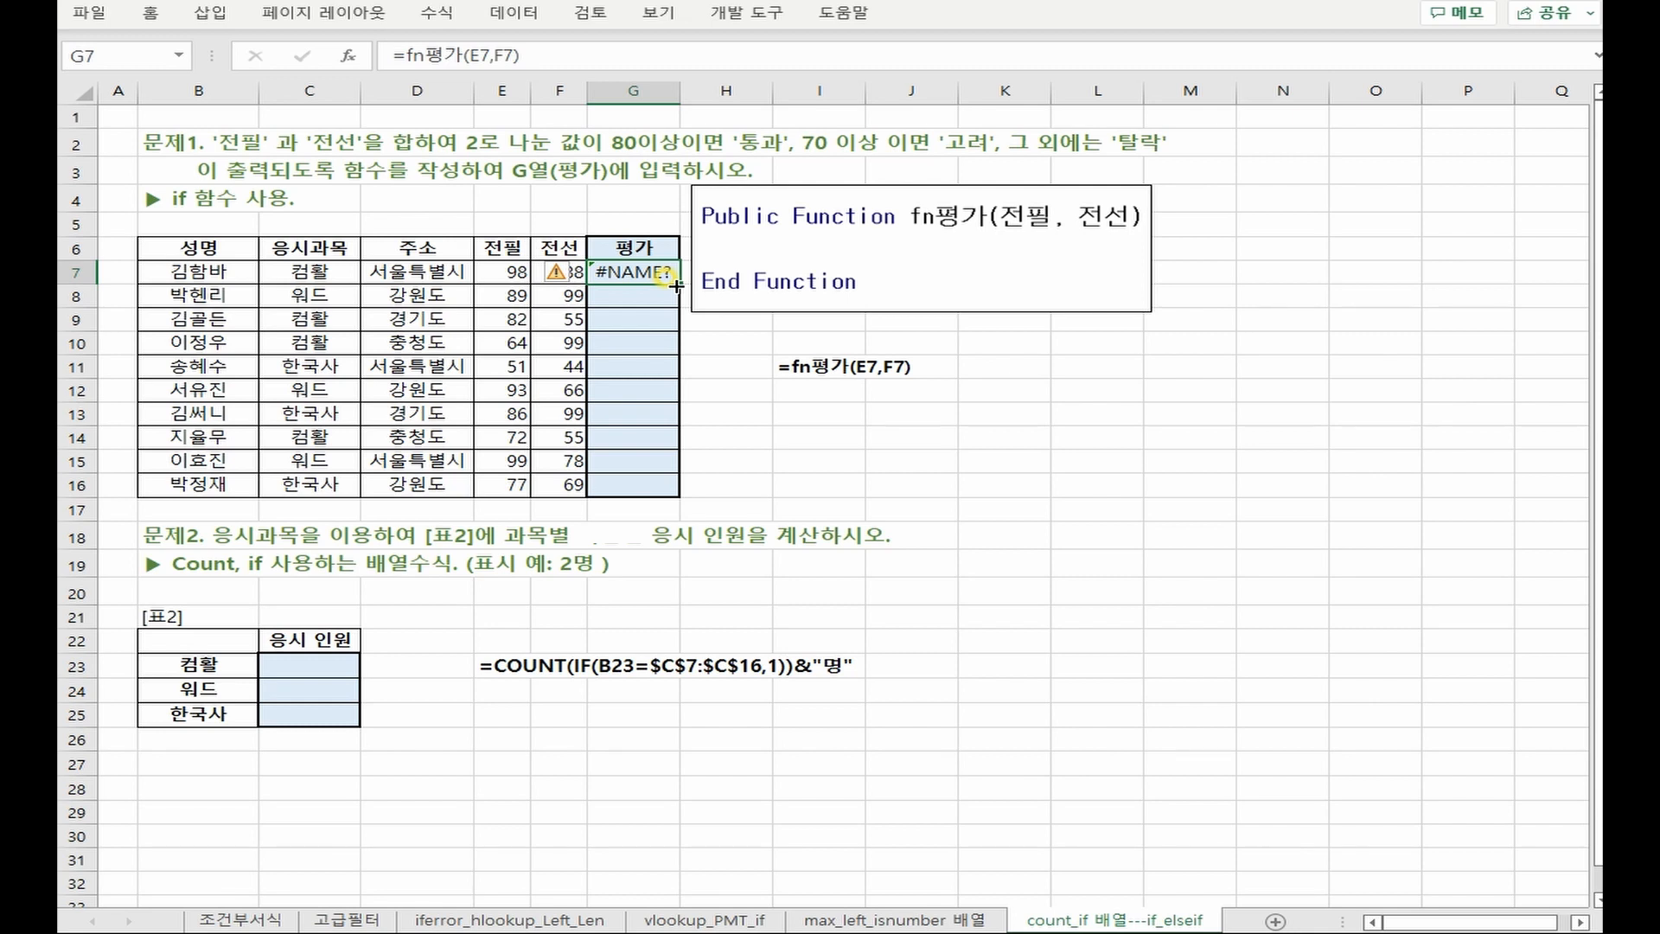
double_click(657, 272)
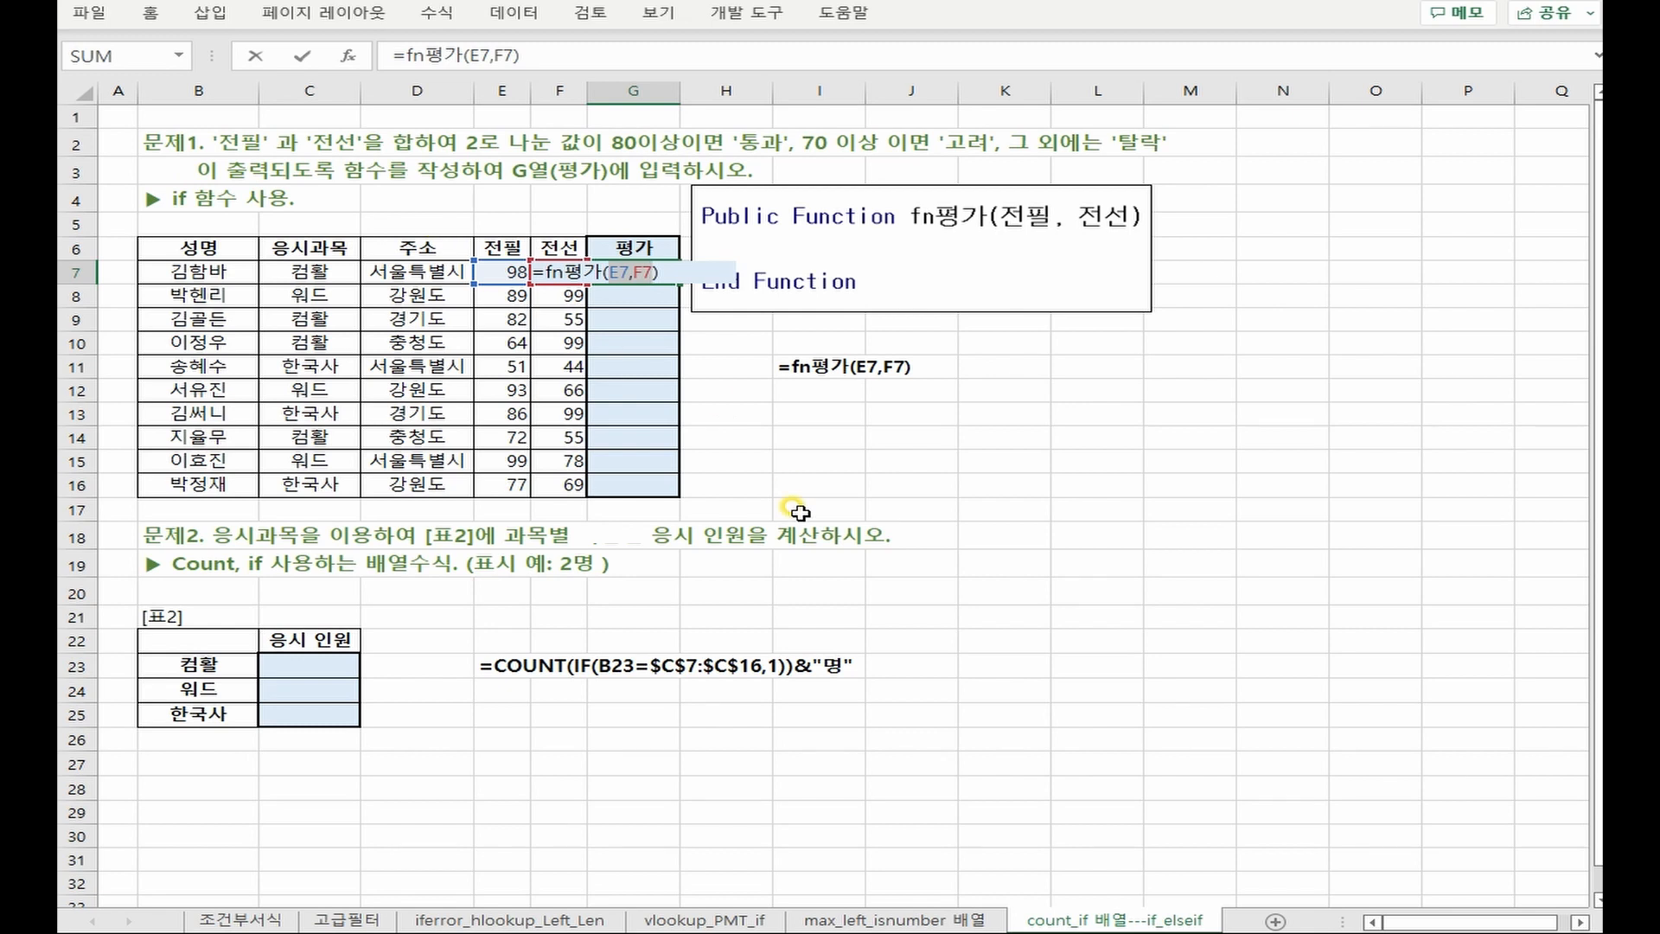
Switch to the Visual Basic editor and declare Public Function fn평가(전필, 전선) in Module1, leaving blank lines for its body
key("alt+F11")
left_click(844, 452)
key("Return")
type("public")
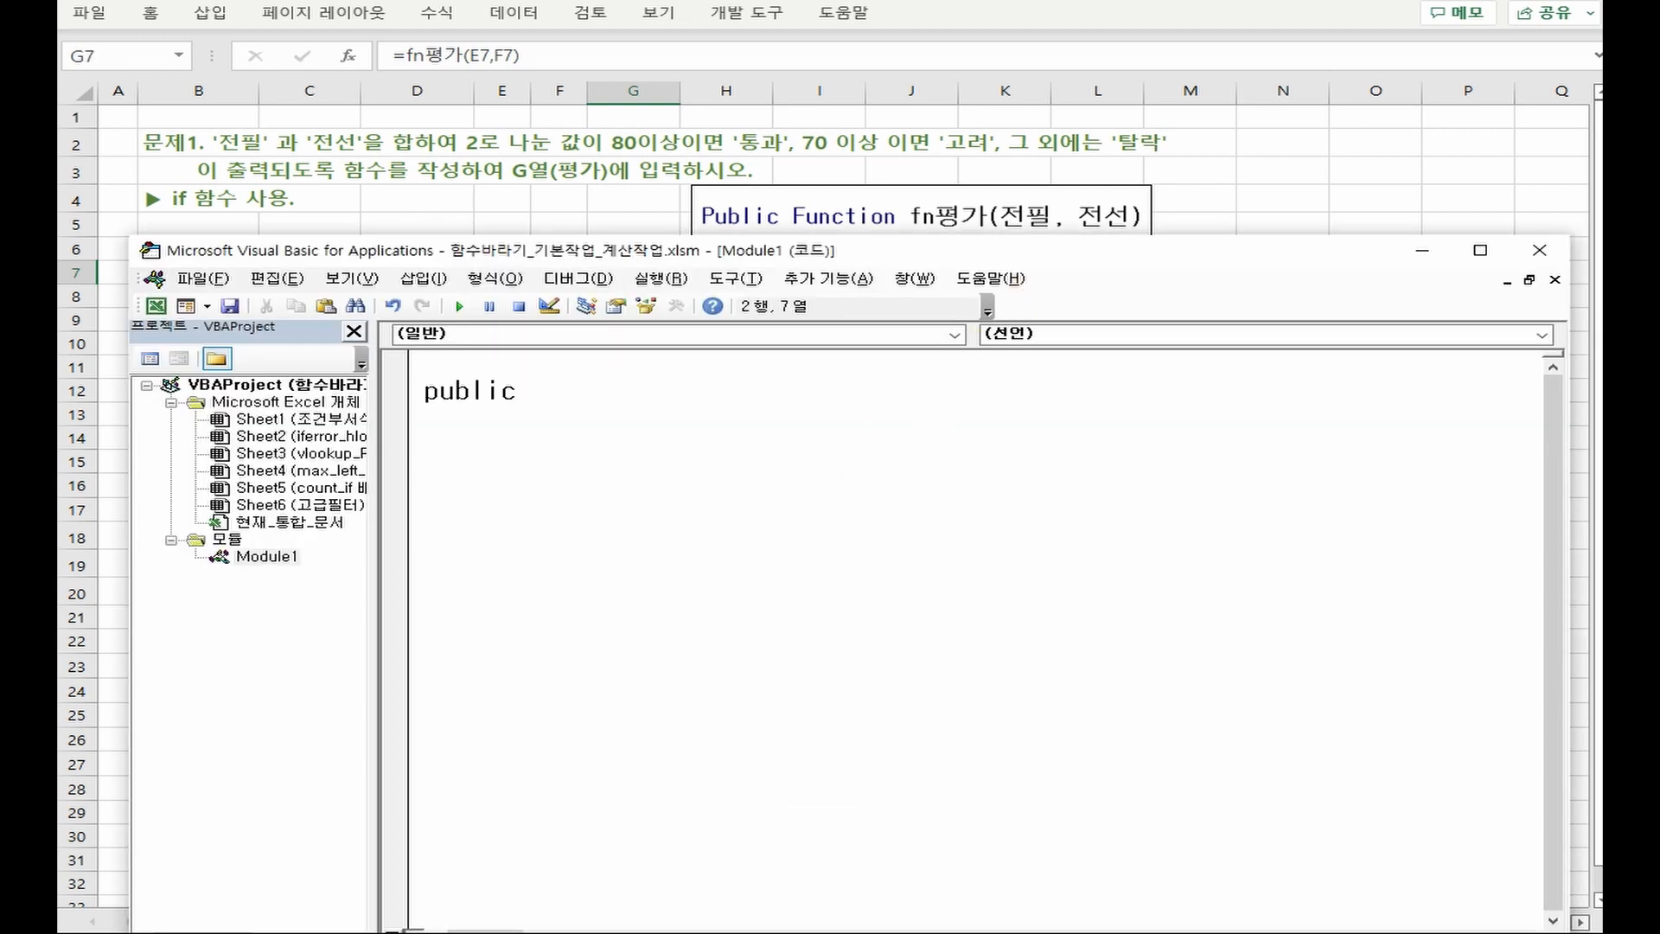
type(" function fn평가")
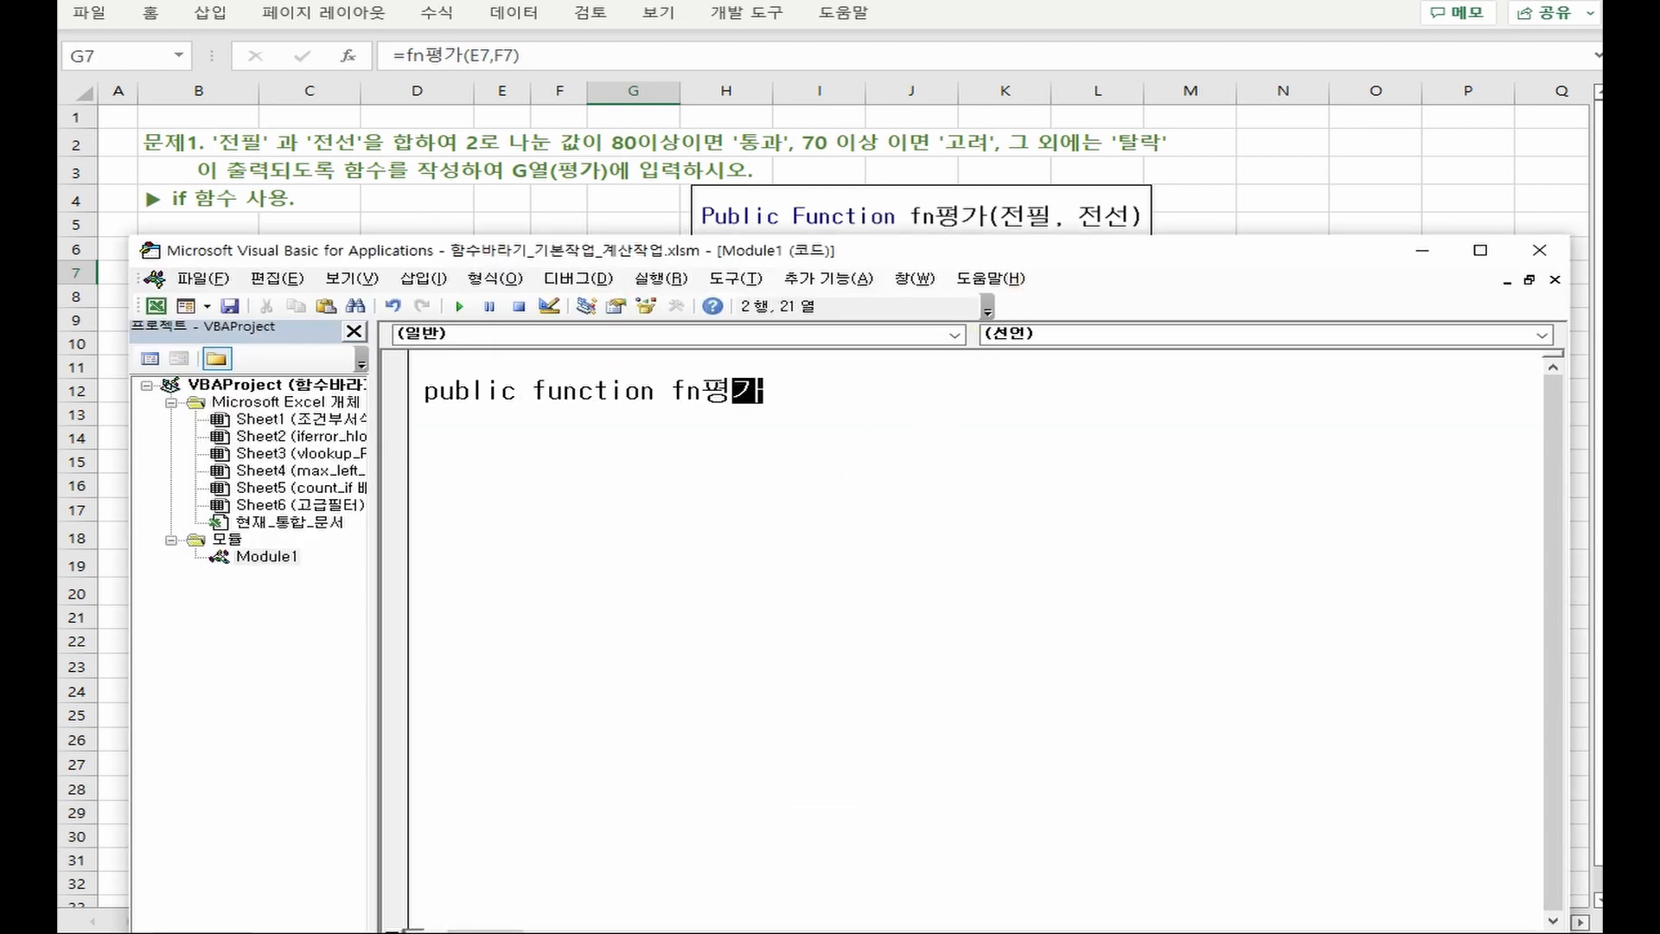
type("(전필, 전선)")
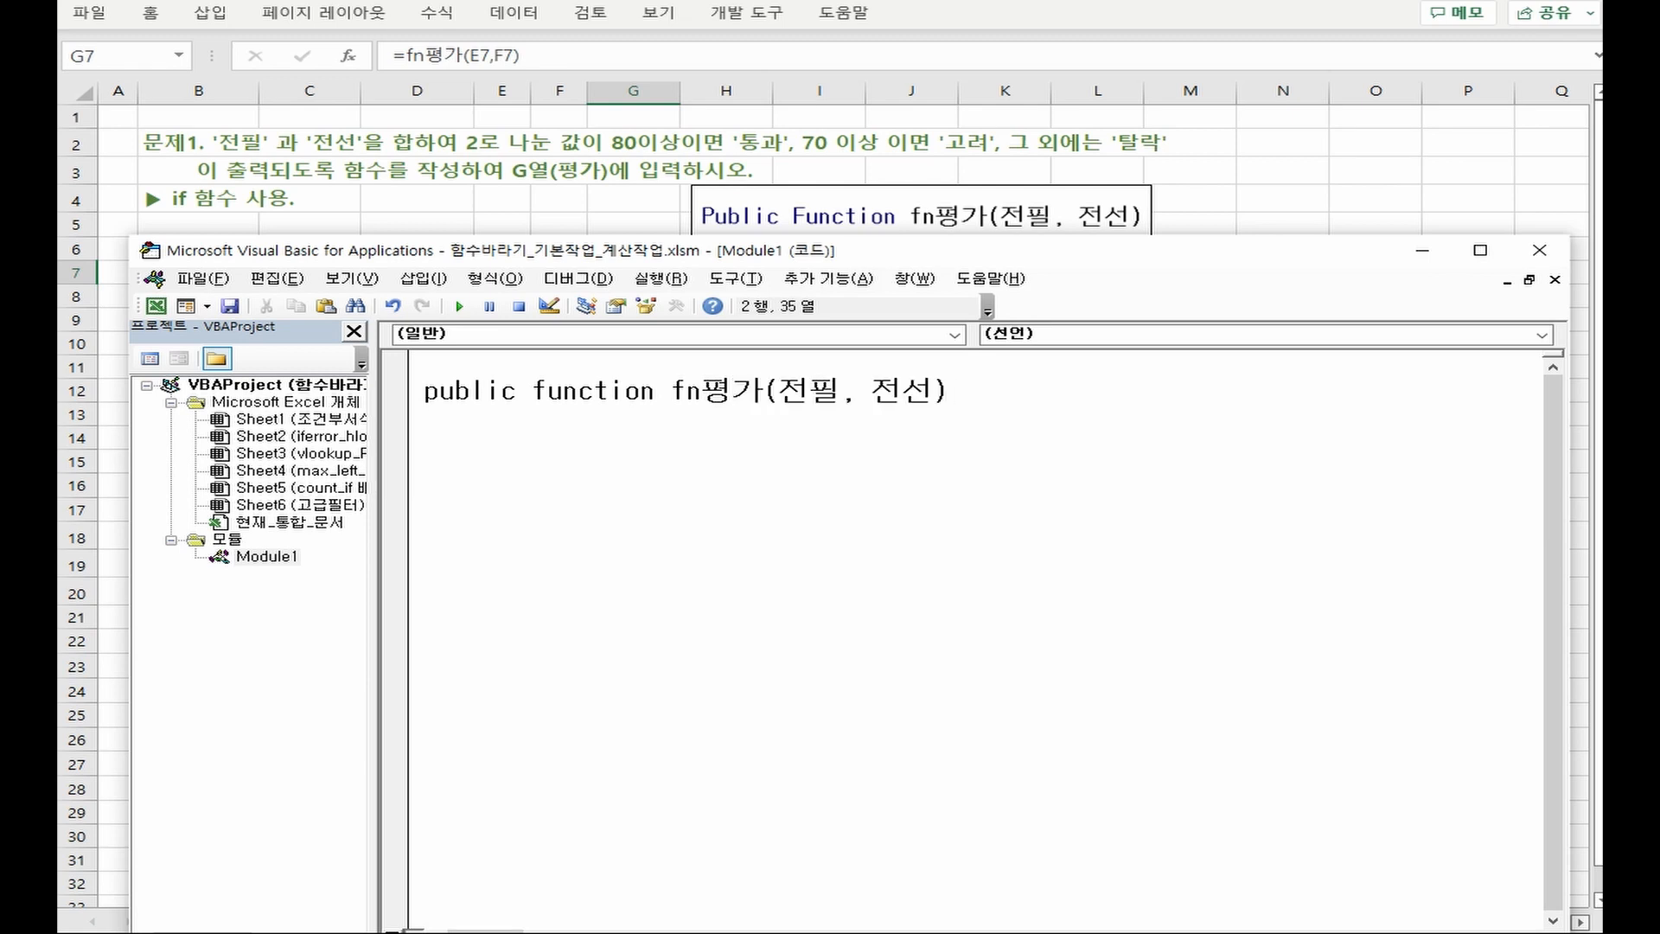
key("Return")
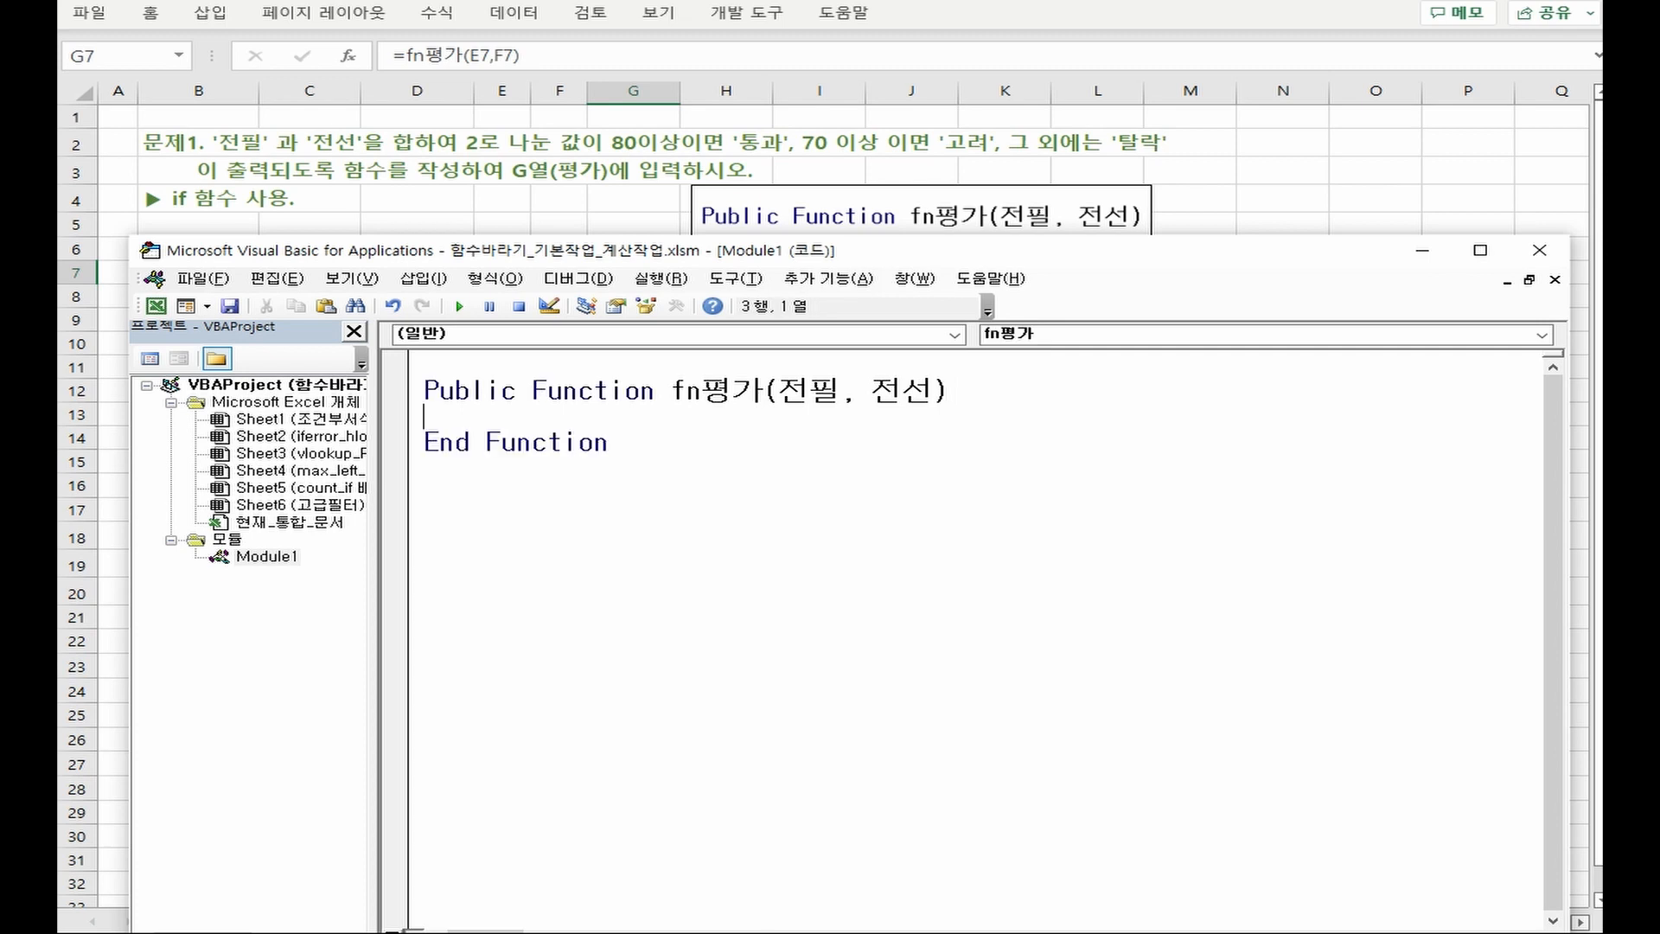
key("Return")
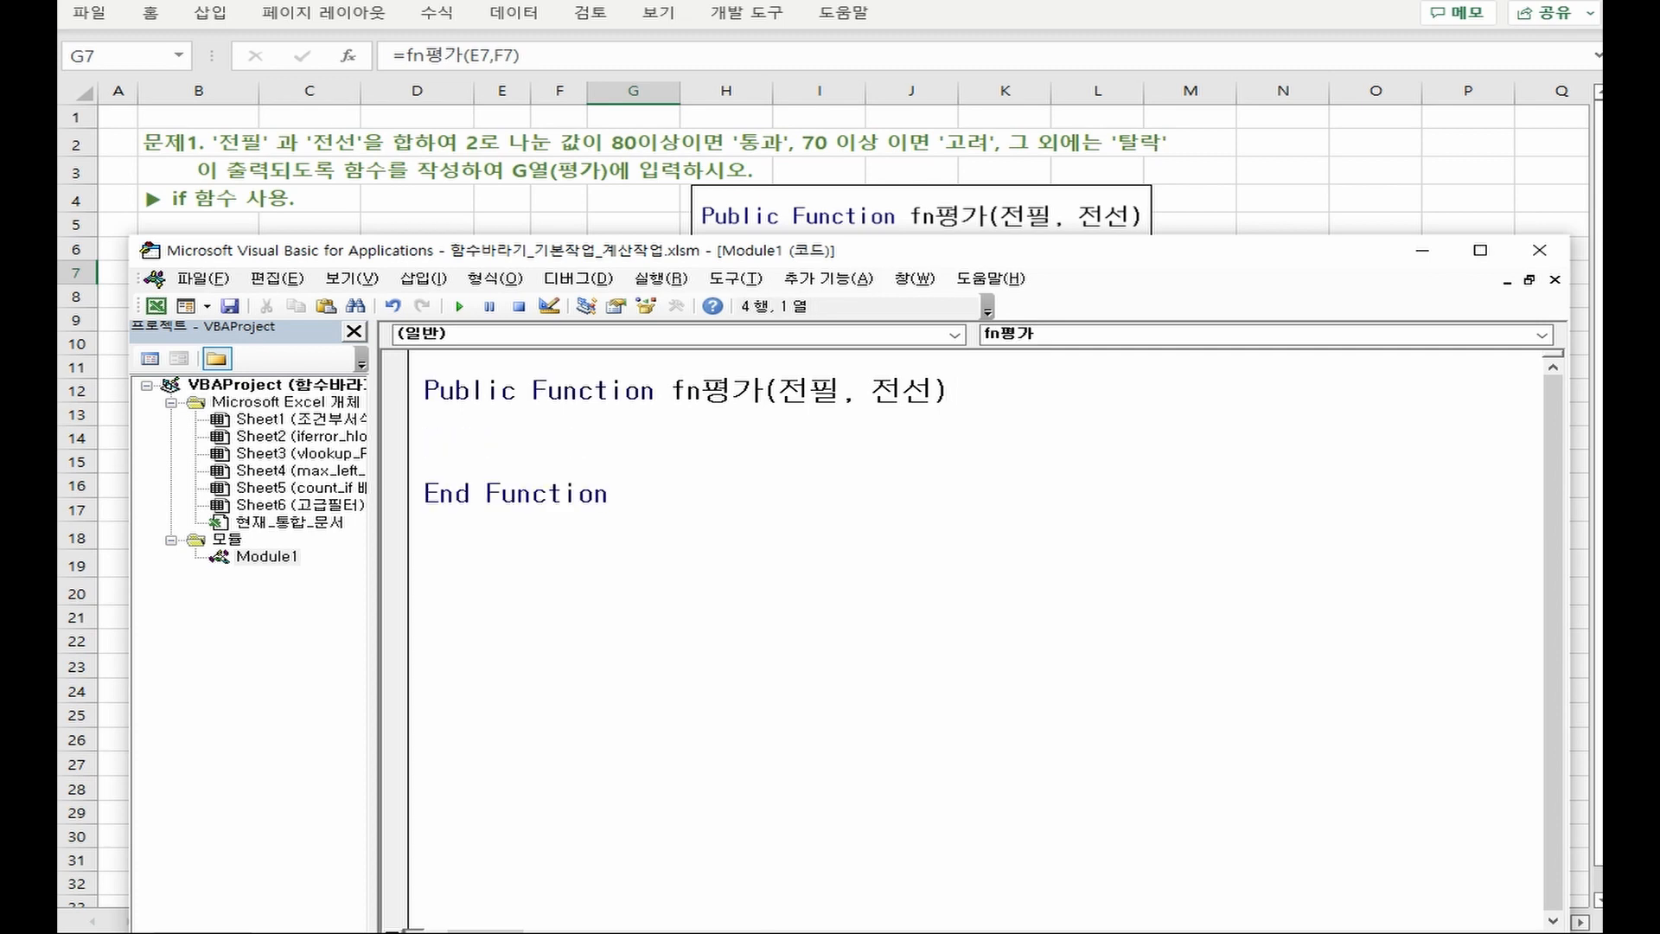
Write the opening condition If (전필 + 전선) / 2 >= 80 Then in the body of fn평가
type("if 전필+전선/2")
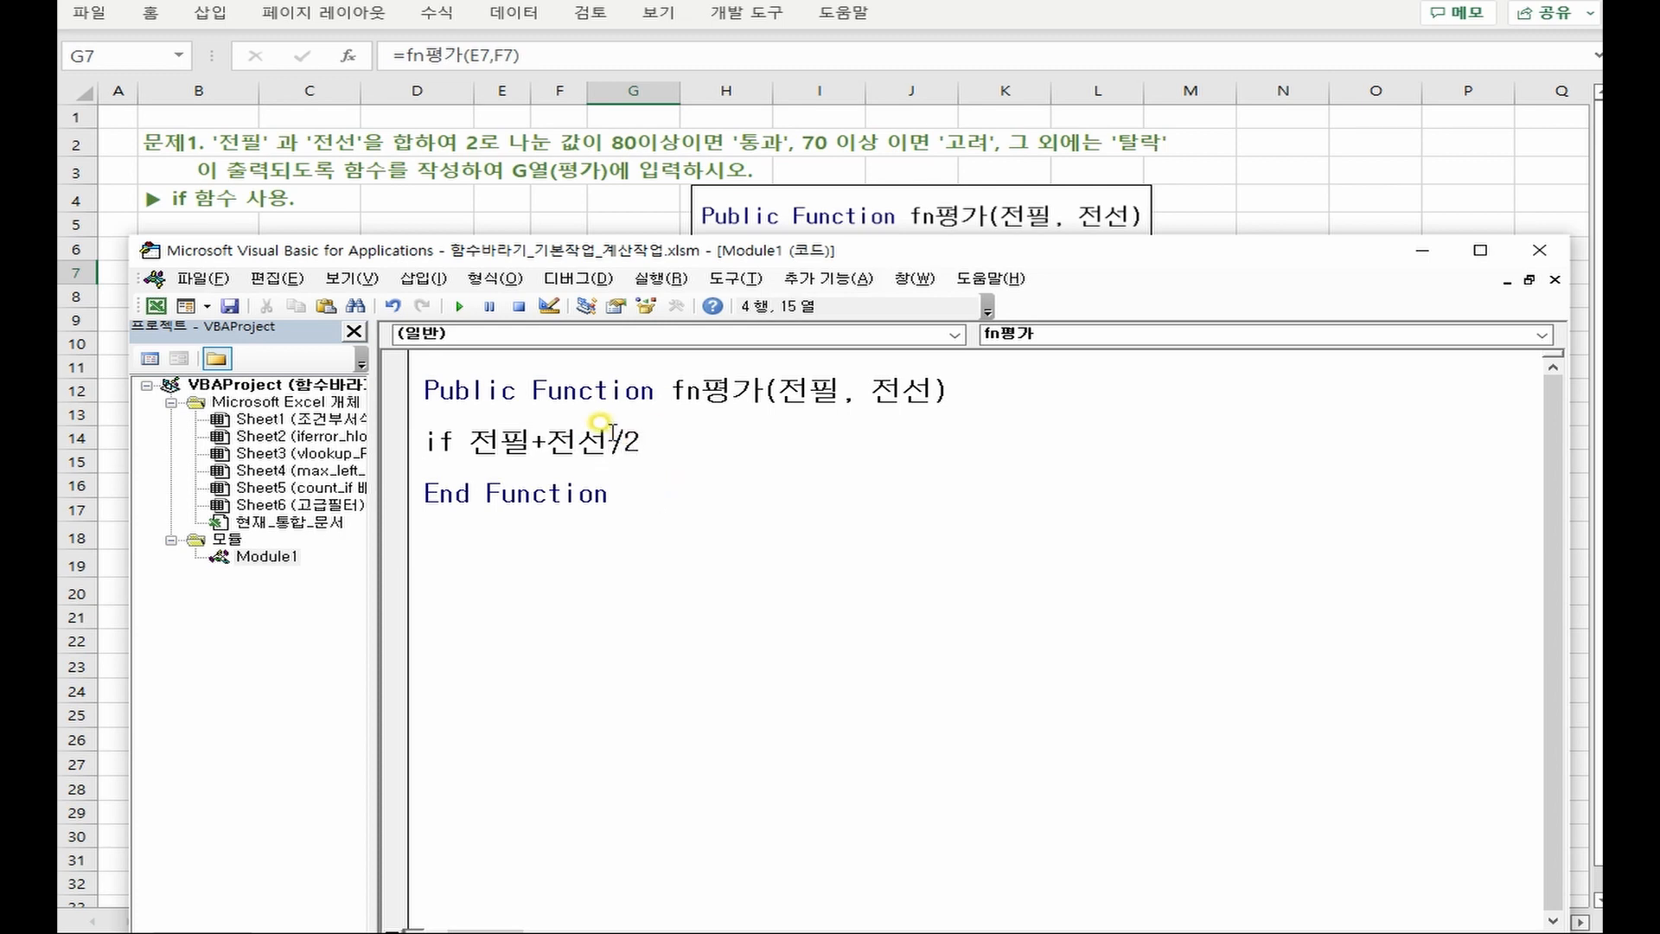
left_click_drag(609, 441, 622, 440)
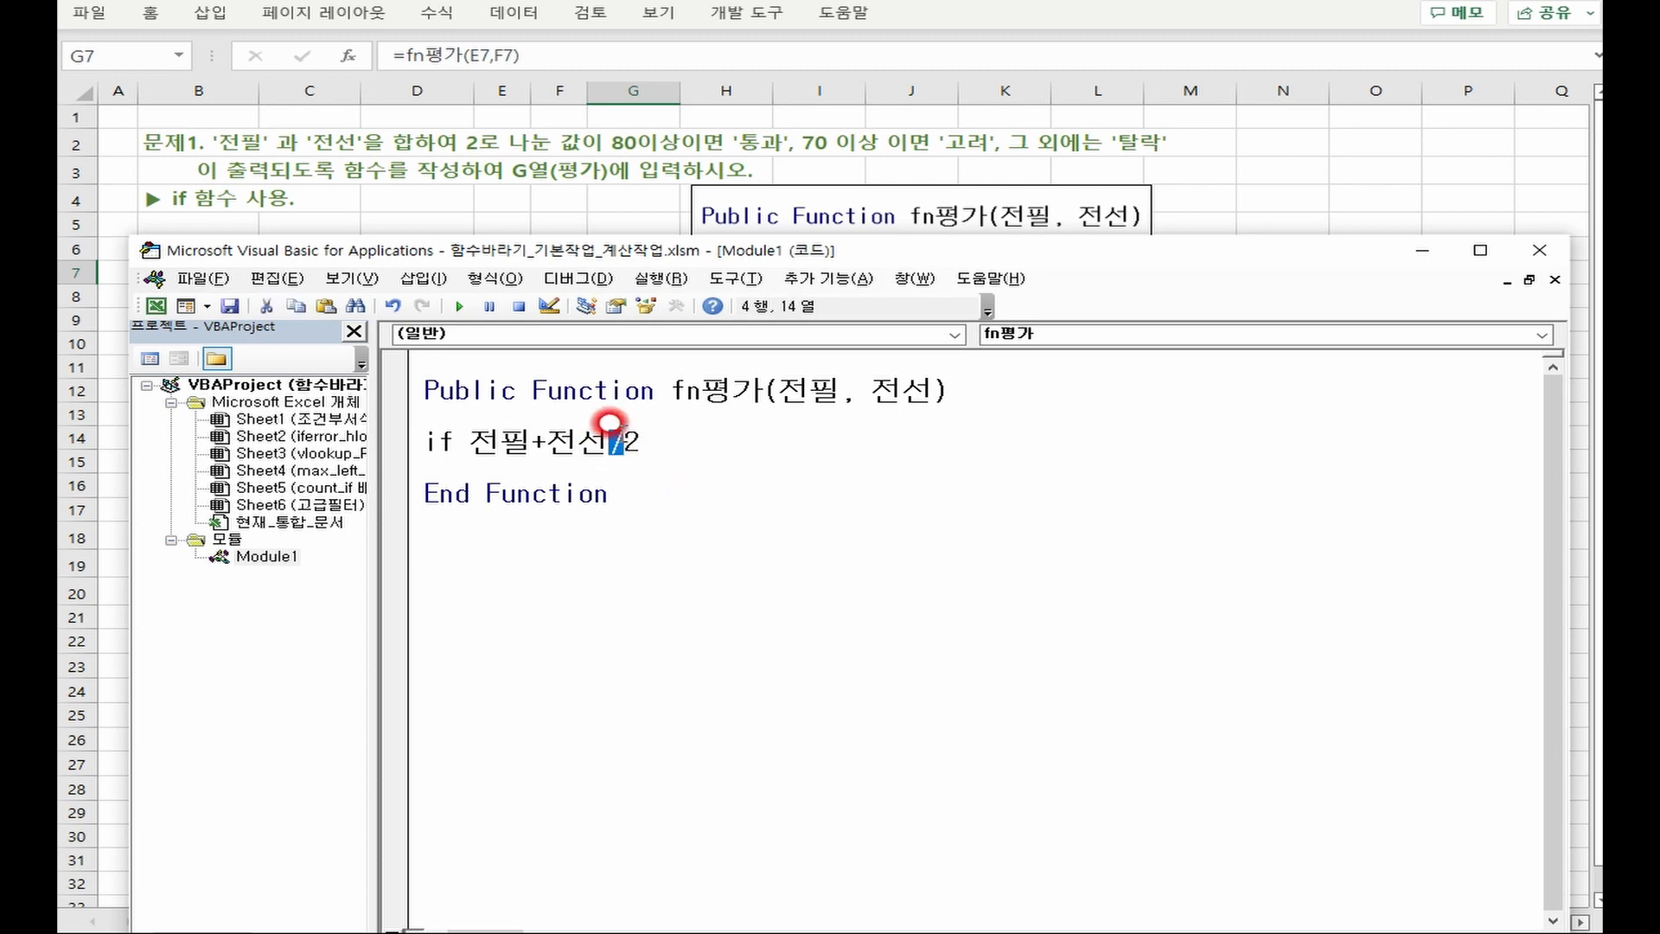
left_click(472, 441)
type("(")
left_click(622, 441)
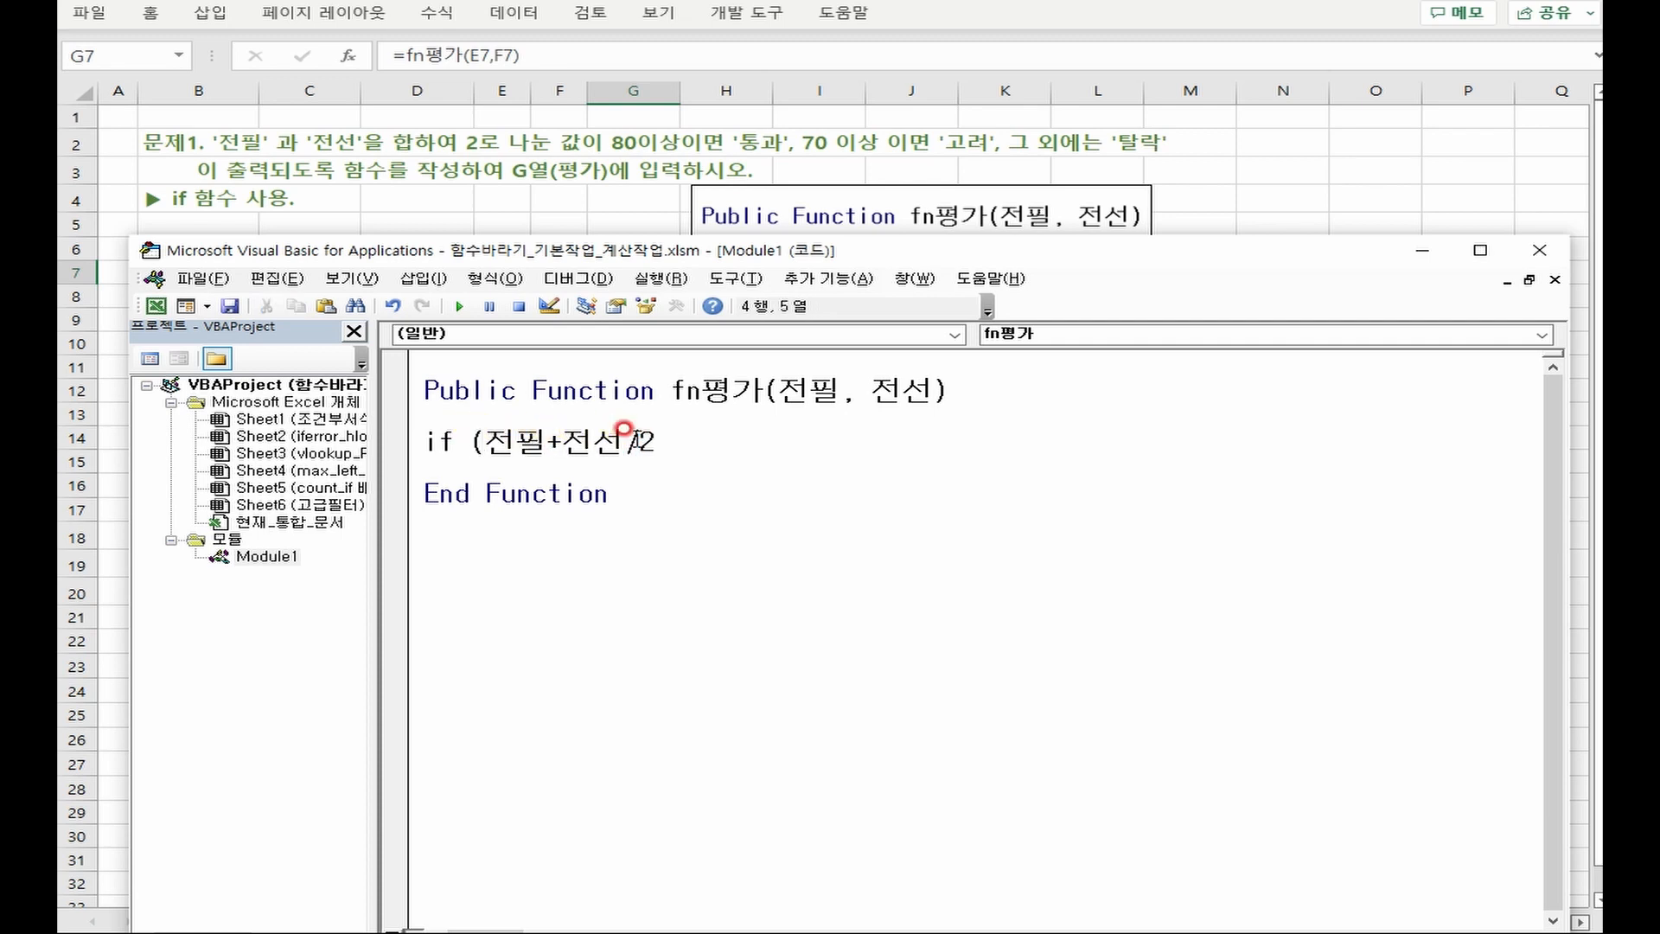
type(")")
left_click(707, 443)
type(">")
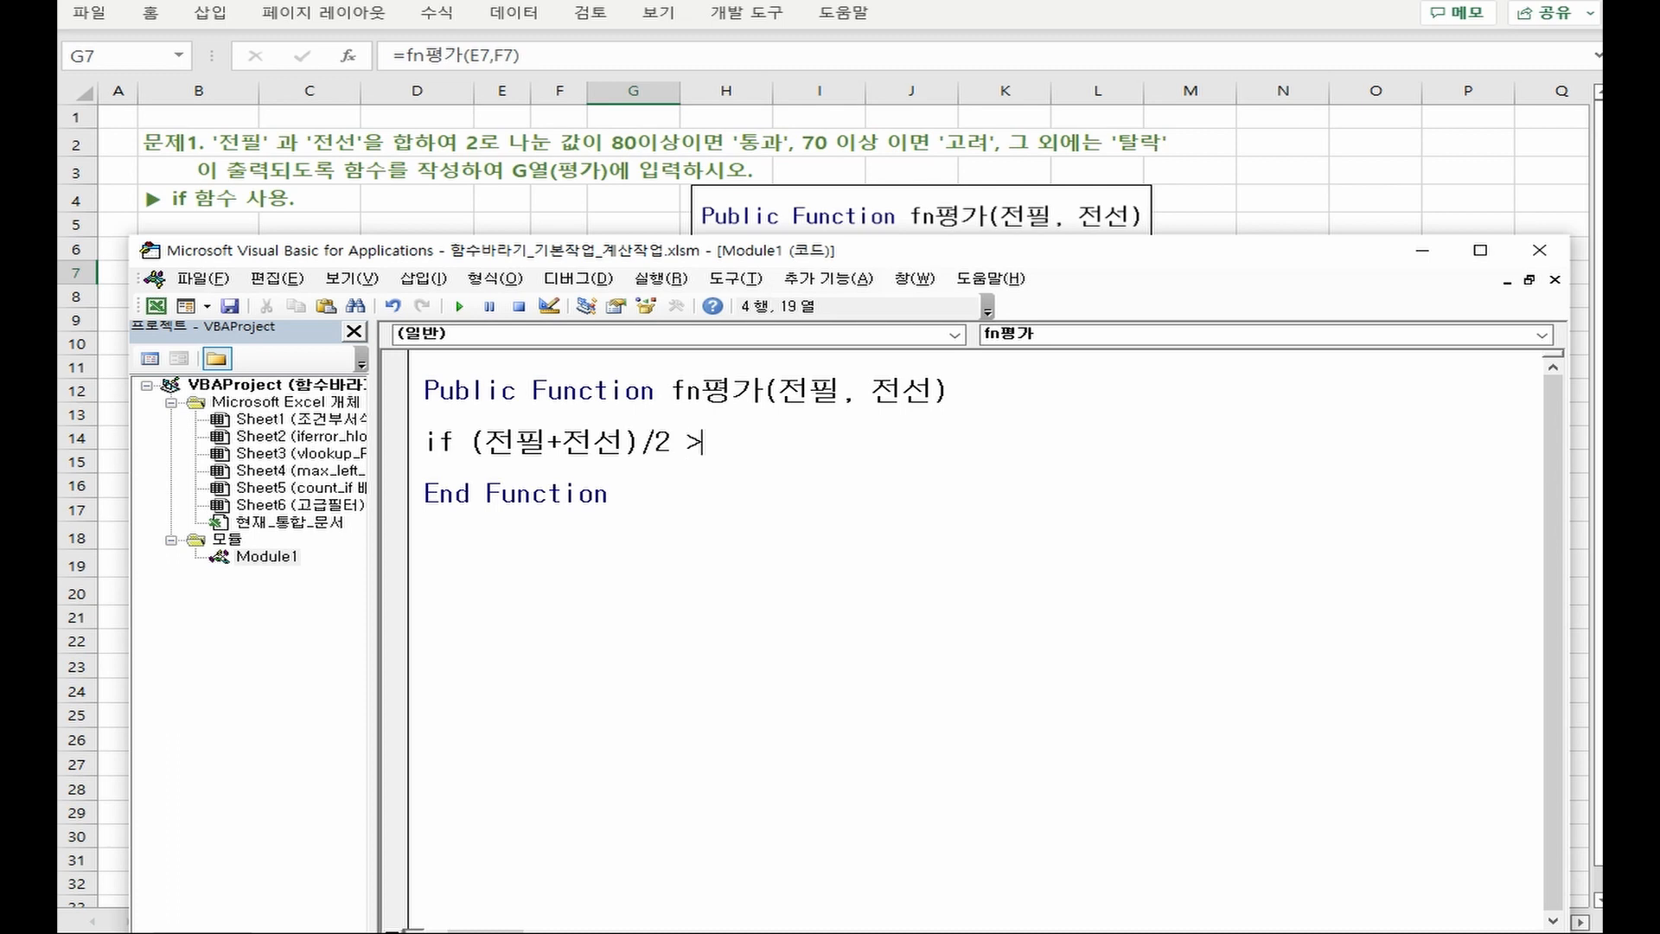
type("= 80 Then")
Add the indented line fn평가 = "통과" under the If condition
key("Return")
key("Tab")
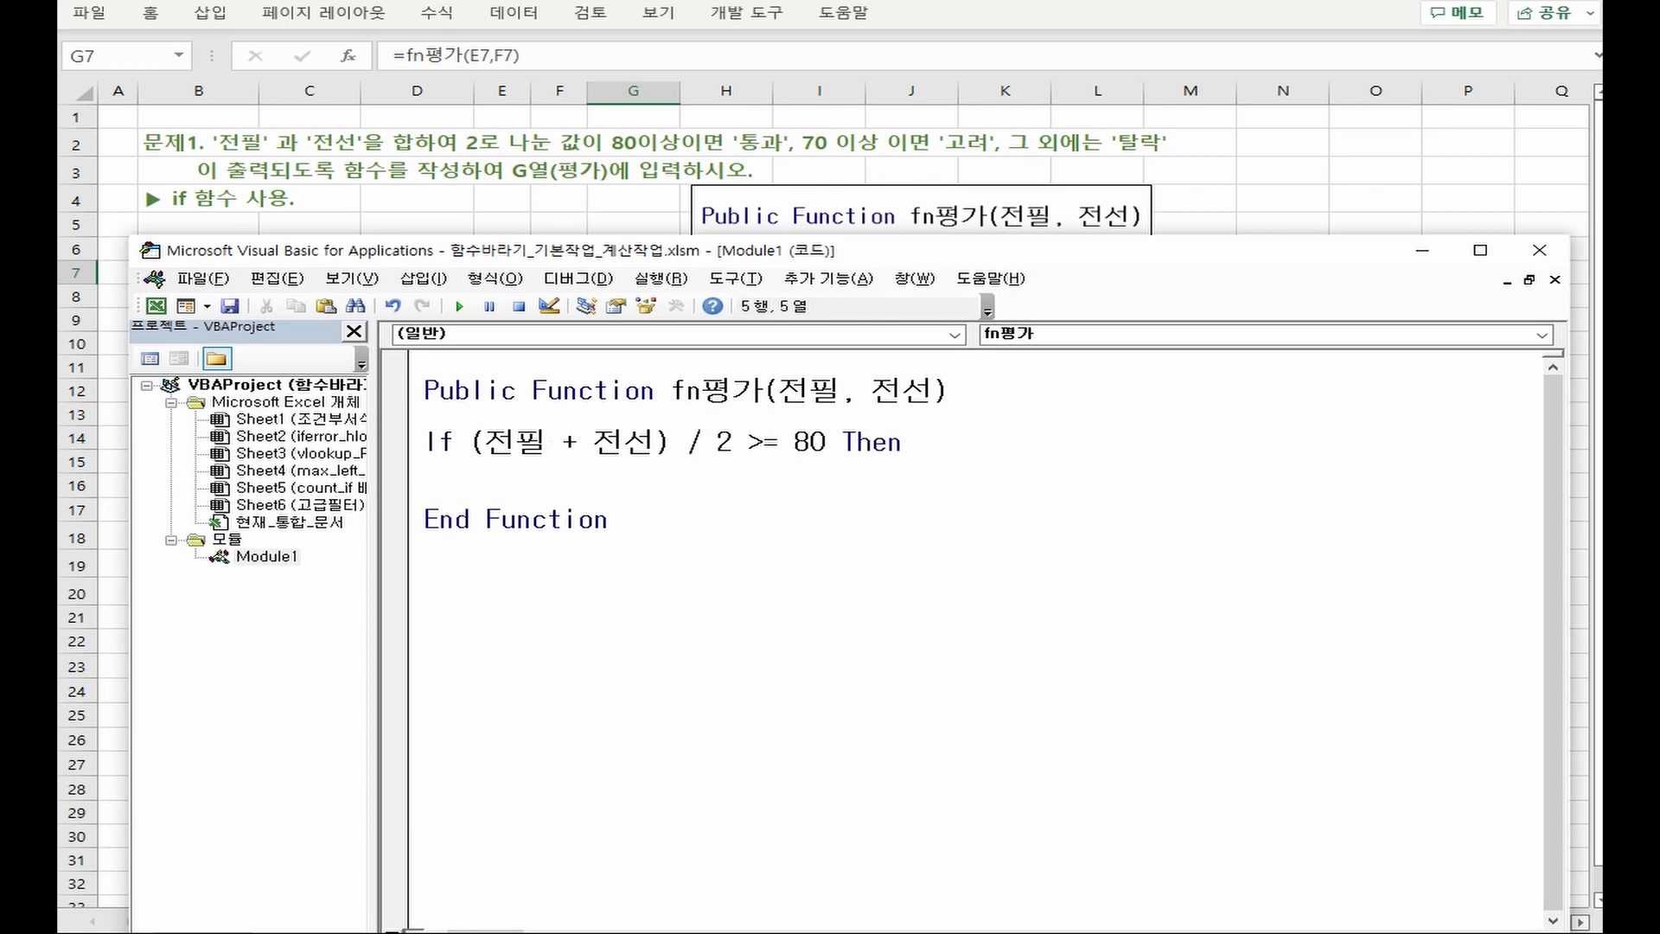
type("fn평가")
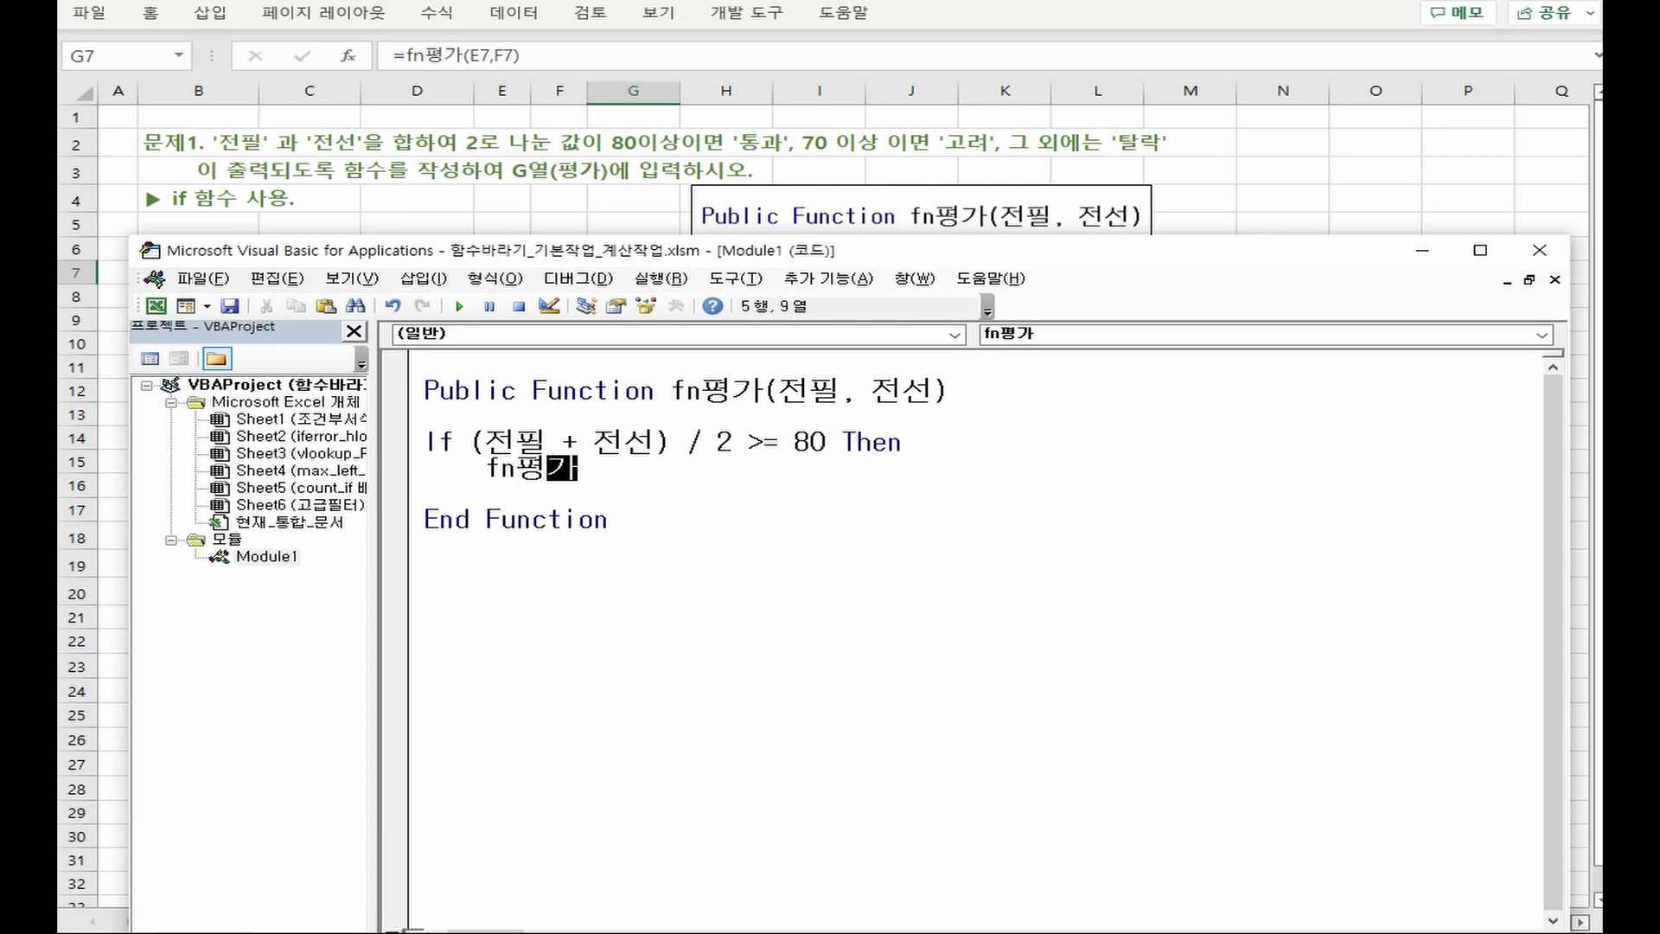
type(" = \"통과\"")
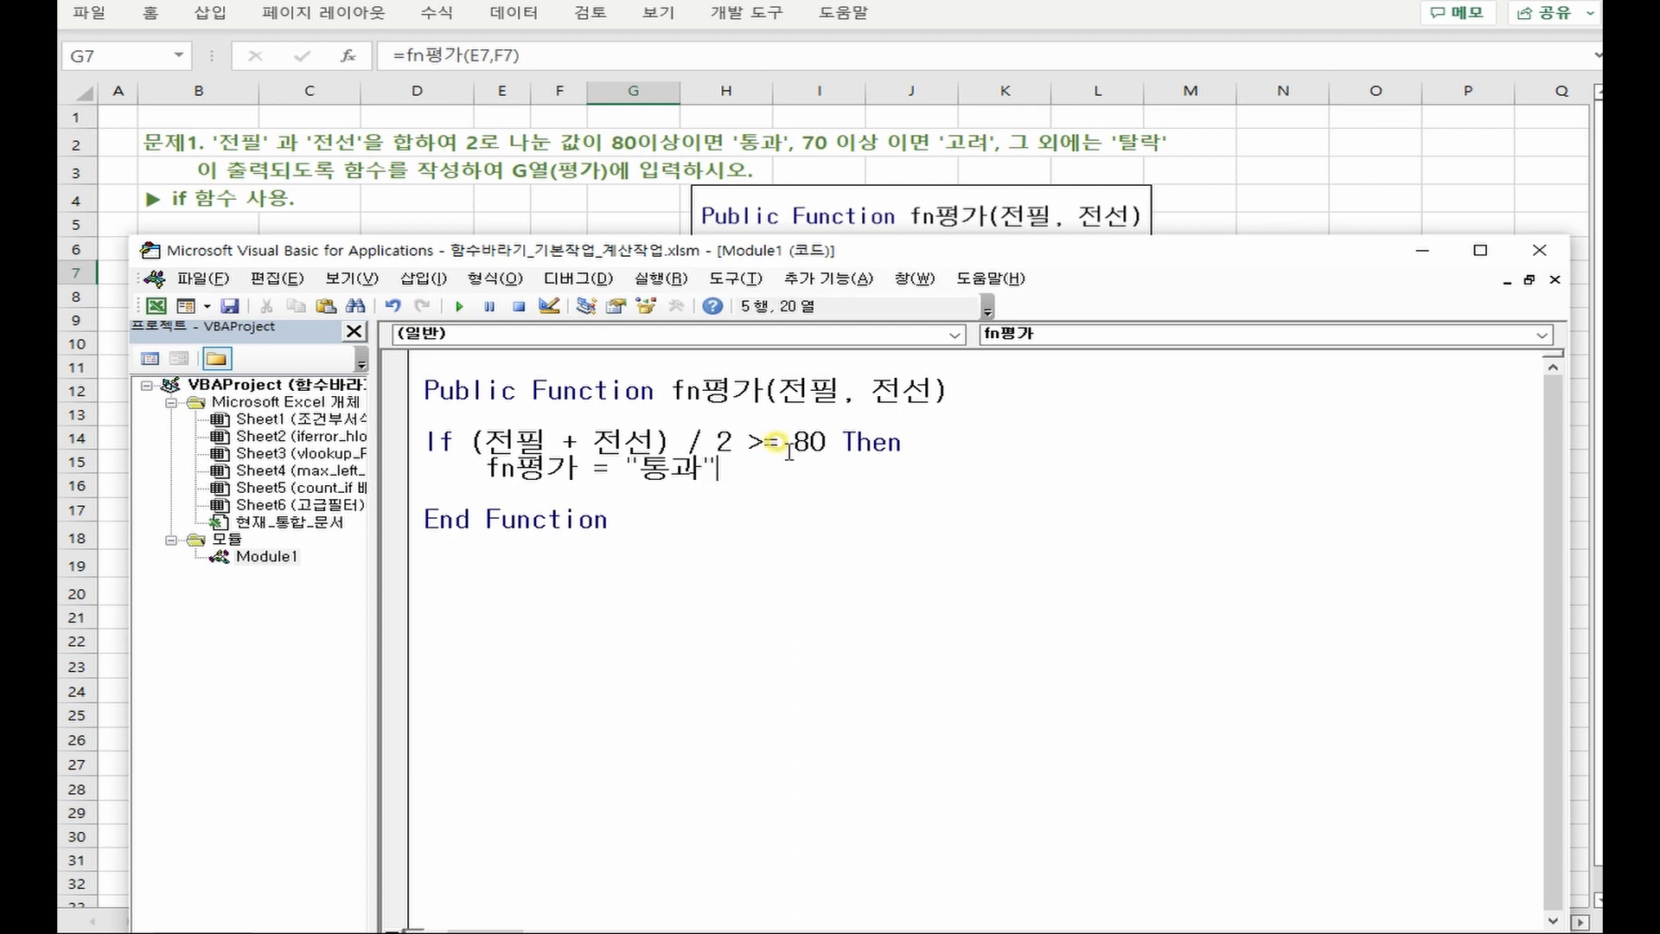
Duplicate the If condition and its result line below, turning the copy into an ElseIf branch
left_click(734, 469)
left_click_drag(743, 475, 341, 442)
key("ctrl+c")
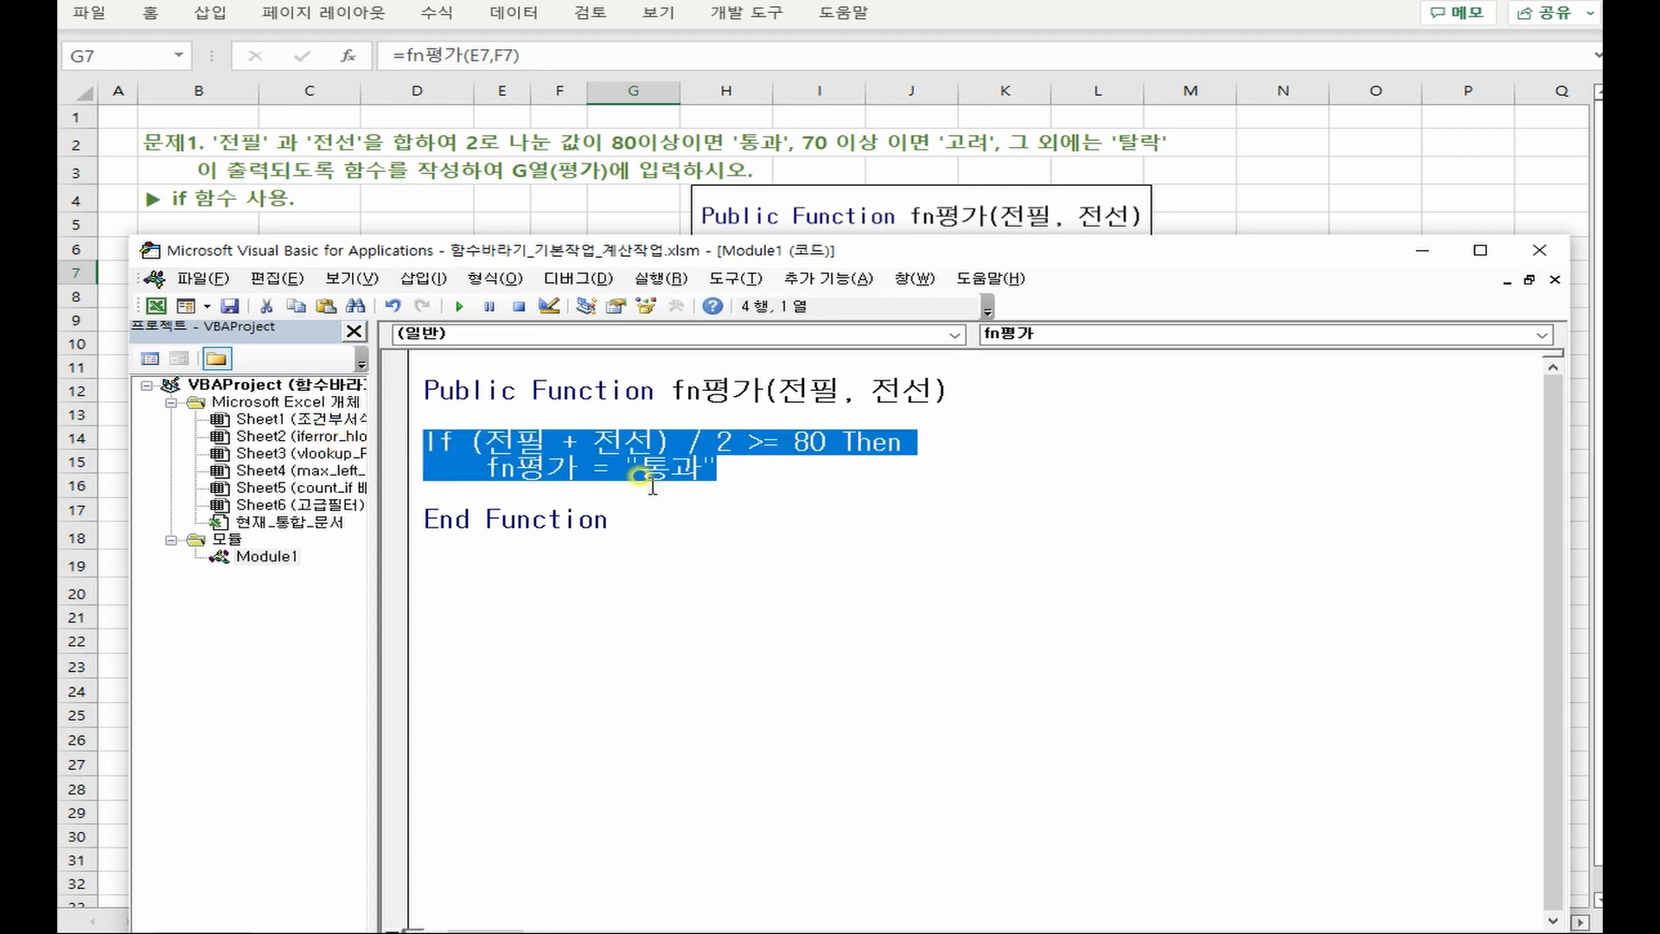
left_click(739, 471)
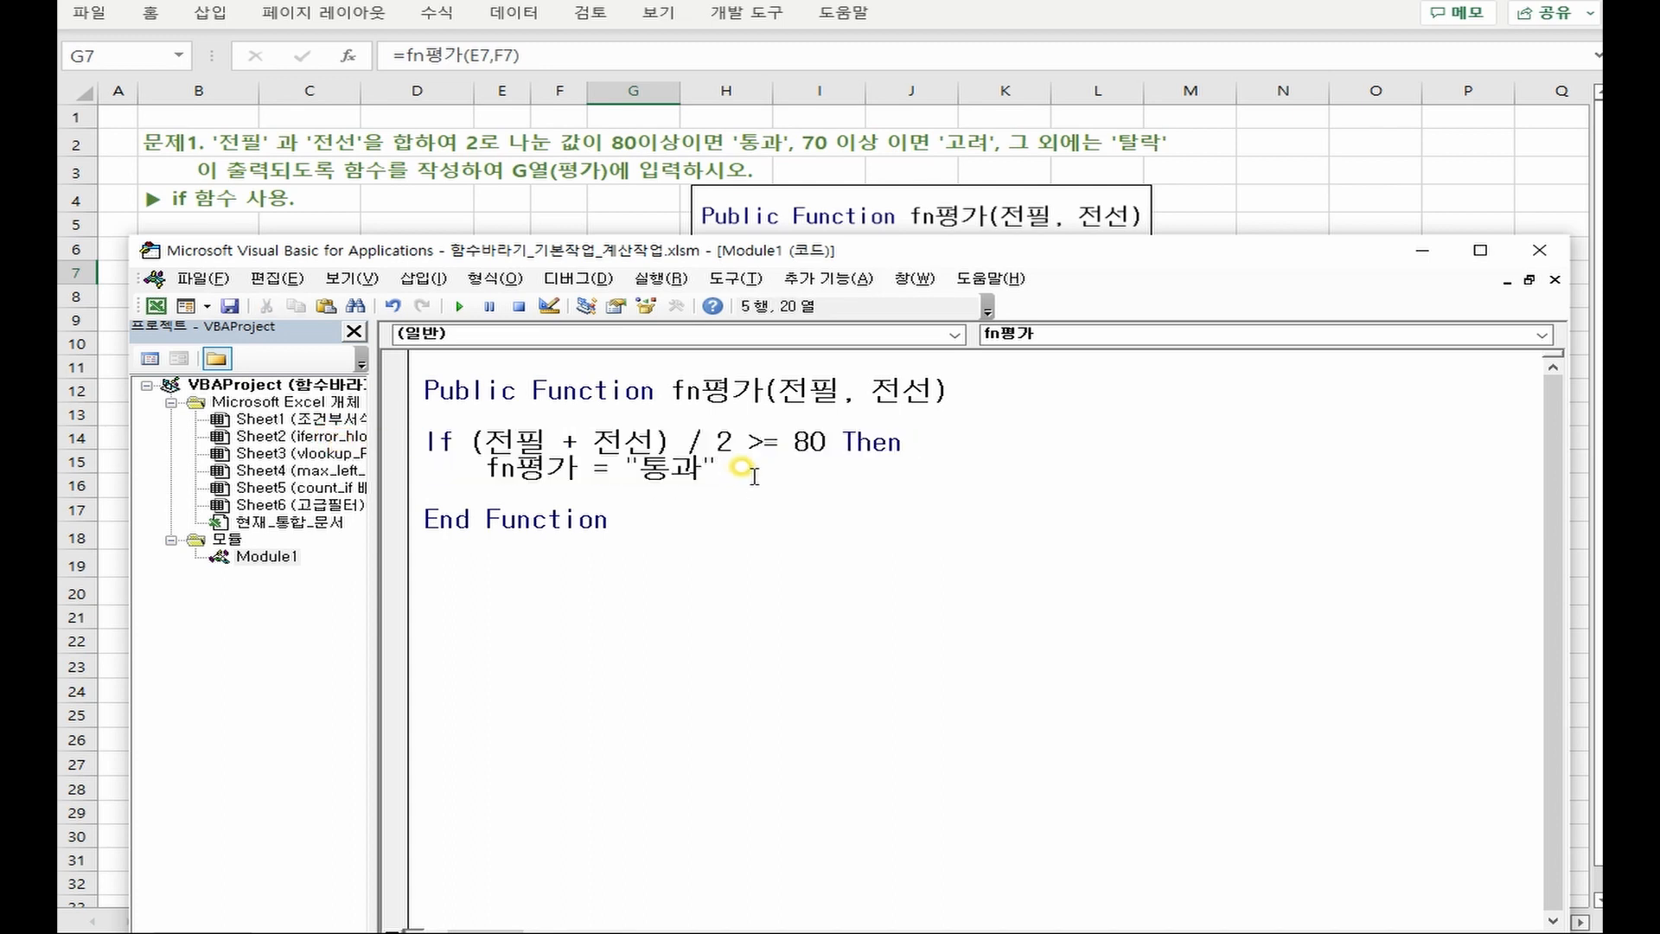
key("Return")
key("Return")
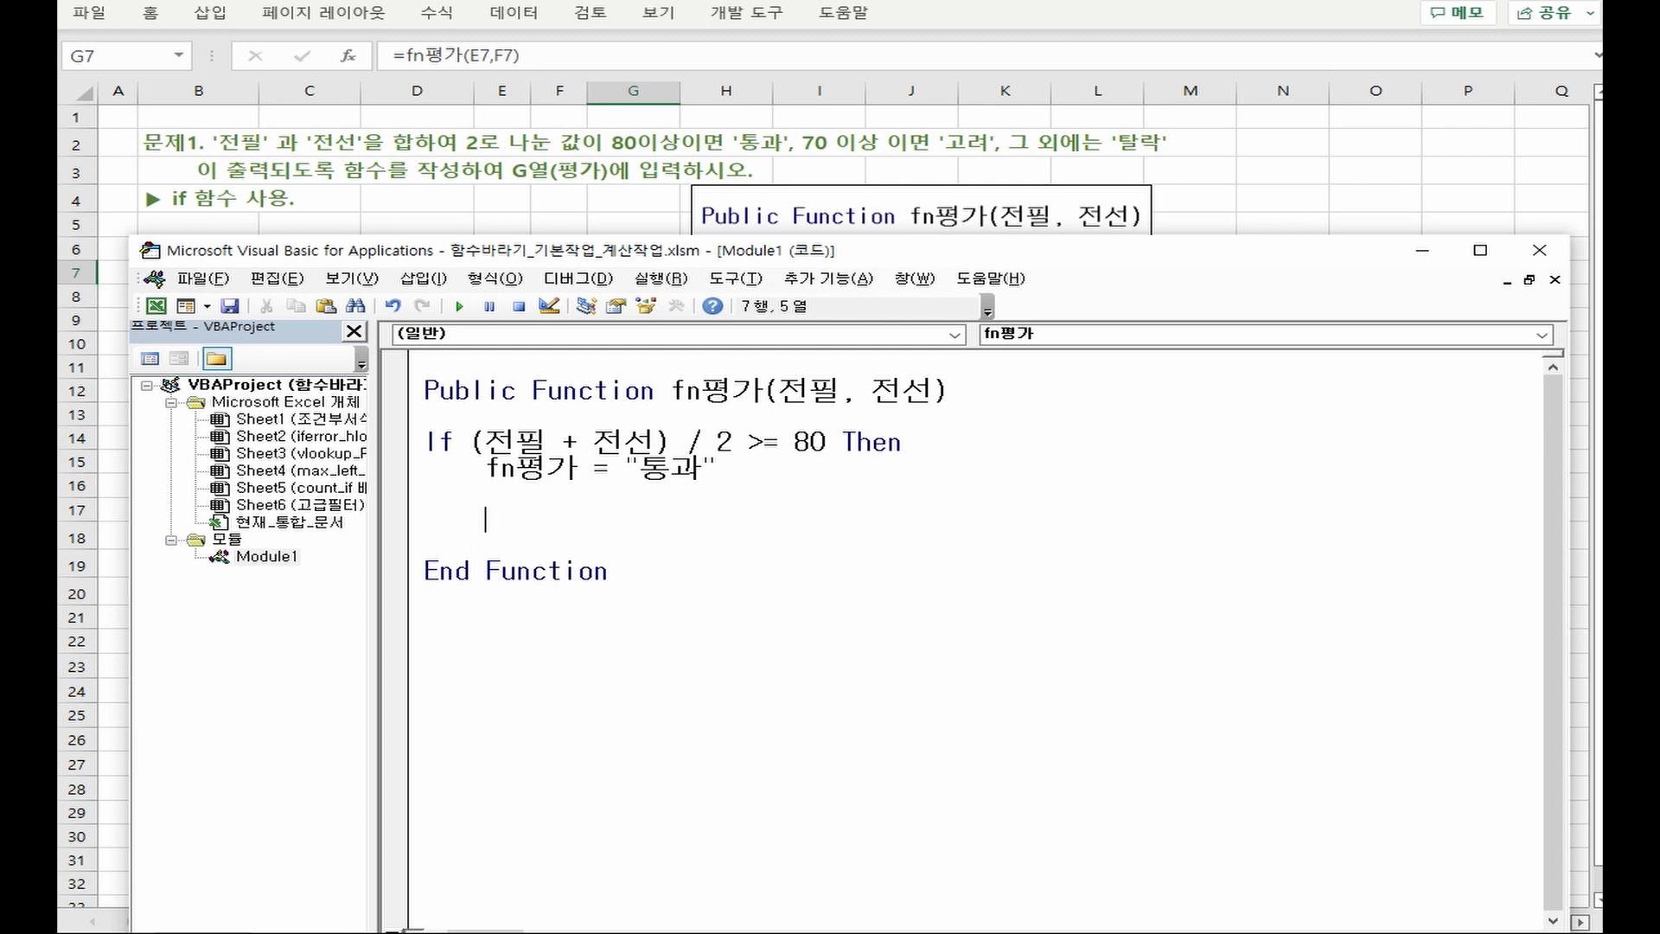
key("BackSpace")
type("else")
key("ctrl+v")
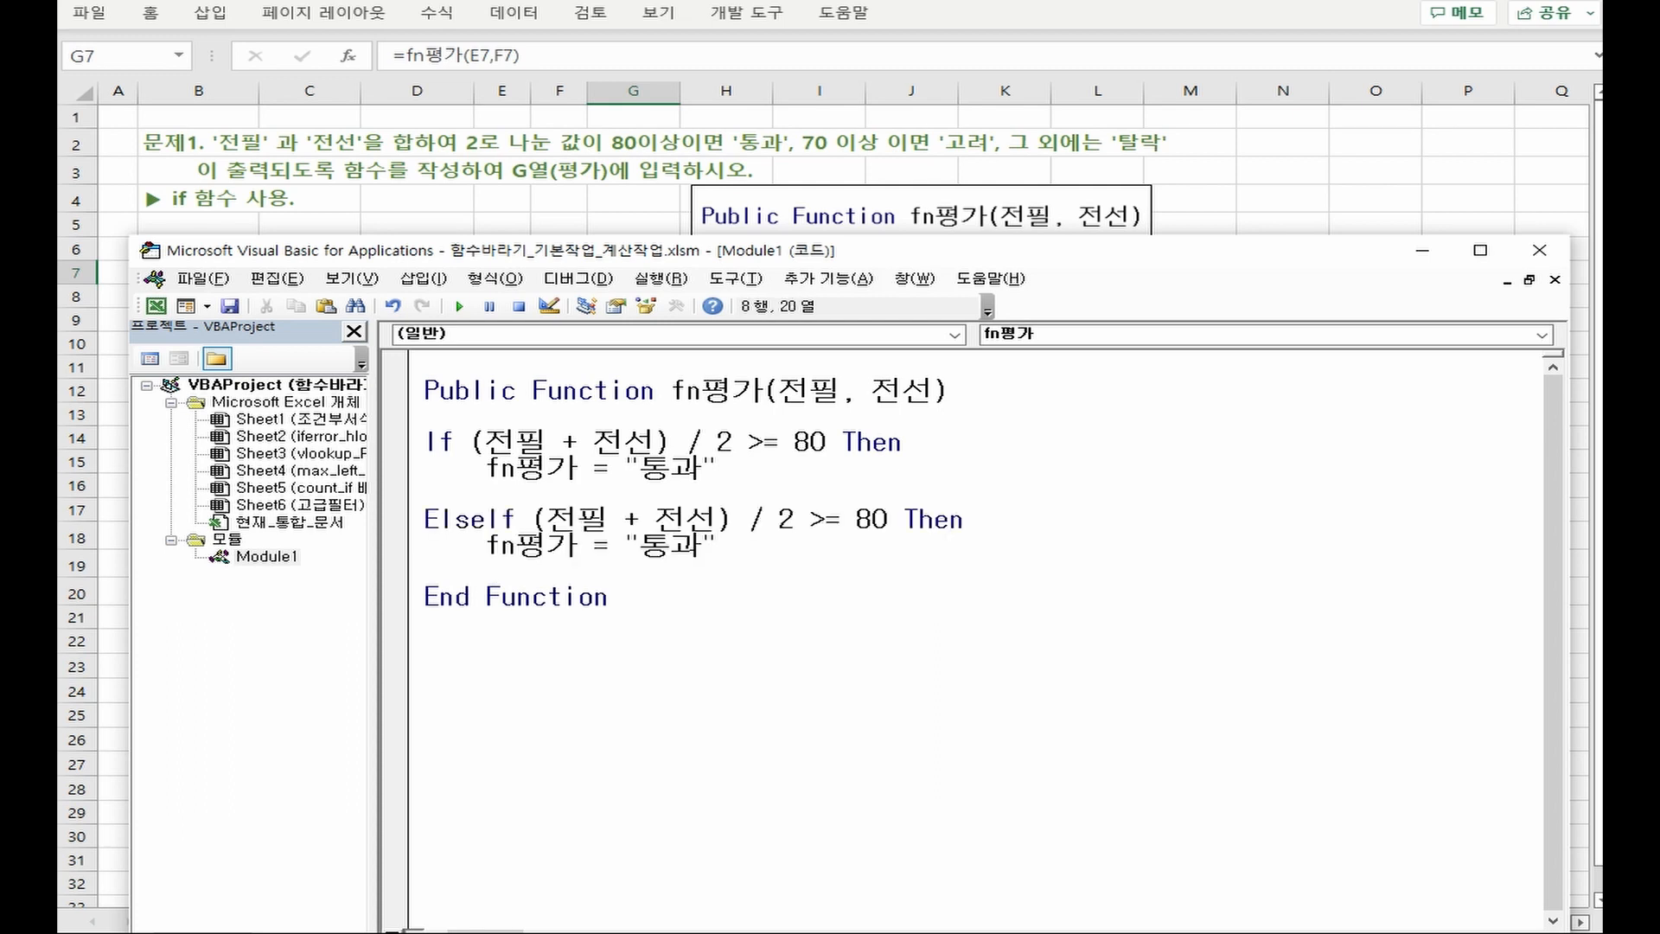
Set the ElseIf threshold to 70 and its result to "고려"
left_click(860, 518)
key("Delete")
type("7")
left_click(735, 550)
key("BackSpace")
key("BackSpace")
type("고려")
Add an Else branch below the ElseIf branch and copy the fn평가 result line into it
key("End")
key("Return")
key("Return")
key("BackSpace")
type("else")
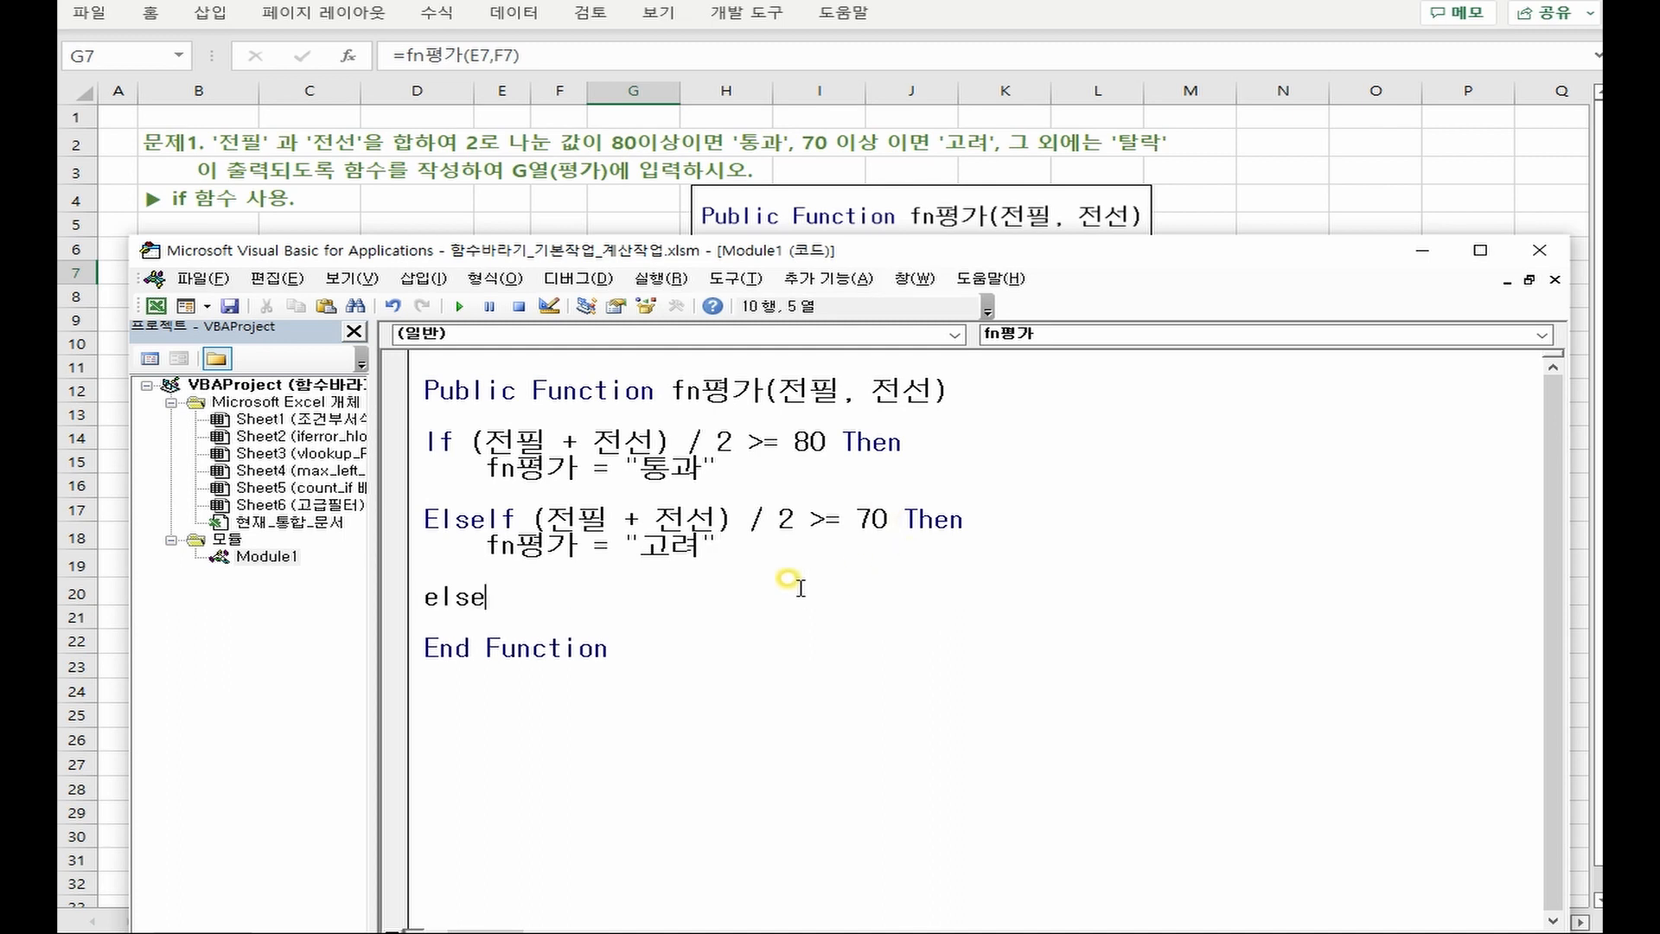
left_click_drag(752, 544, 410, 542)
key("ctrl+c")
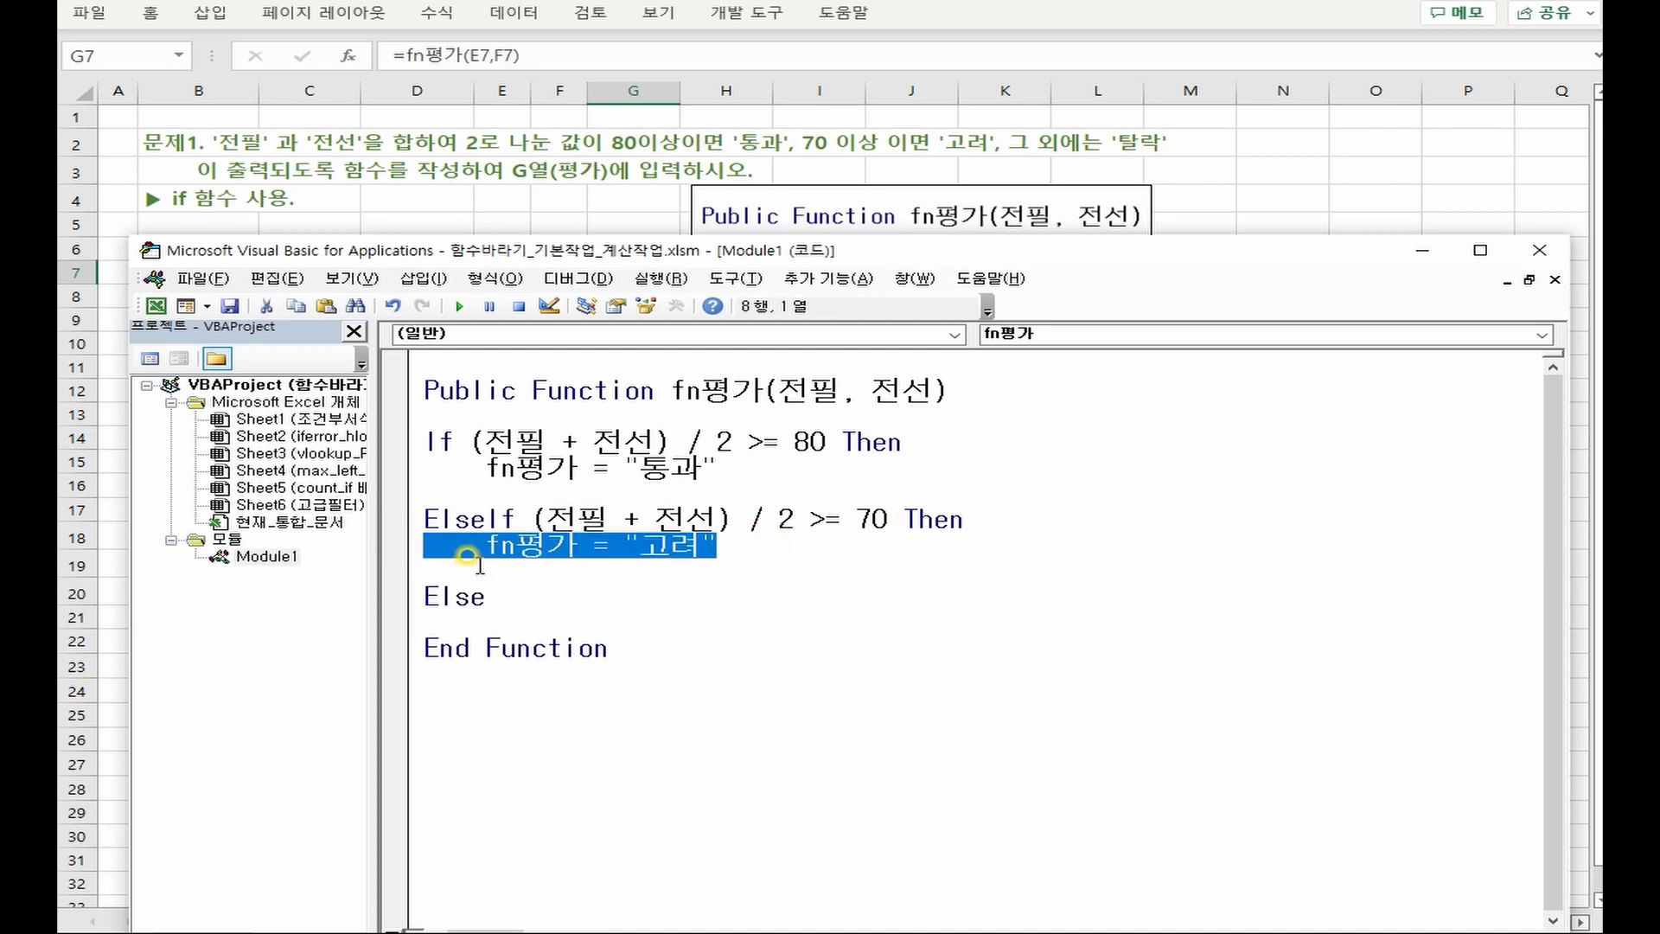
left_click(558, 597)
key("Return")
key("ctrl+v")
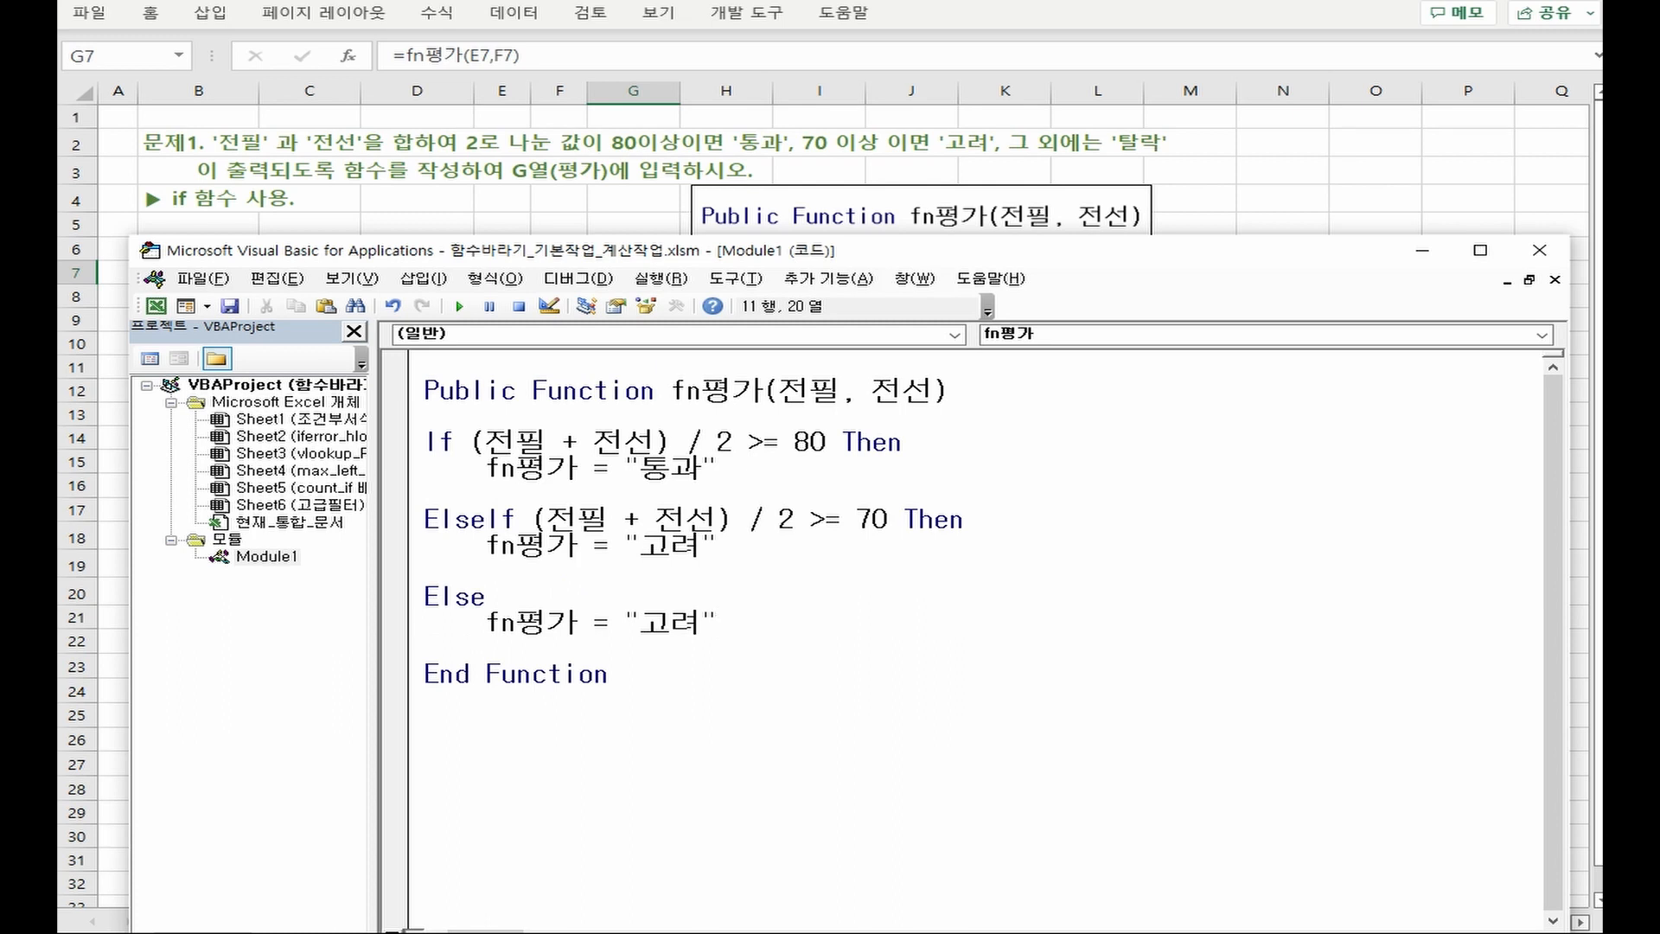
Set the Else branch's result to "탈락" and close the conditional block with End If
key("Left")
key("BackSpace")
key("BackSpace")
type("탈락")
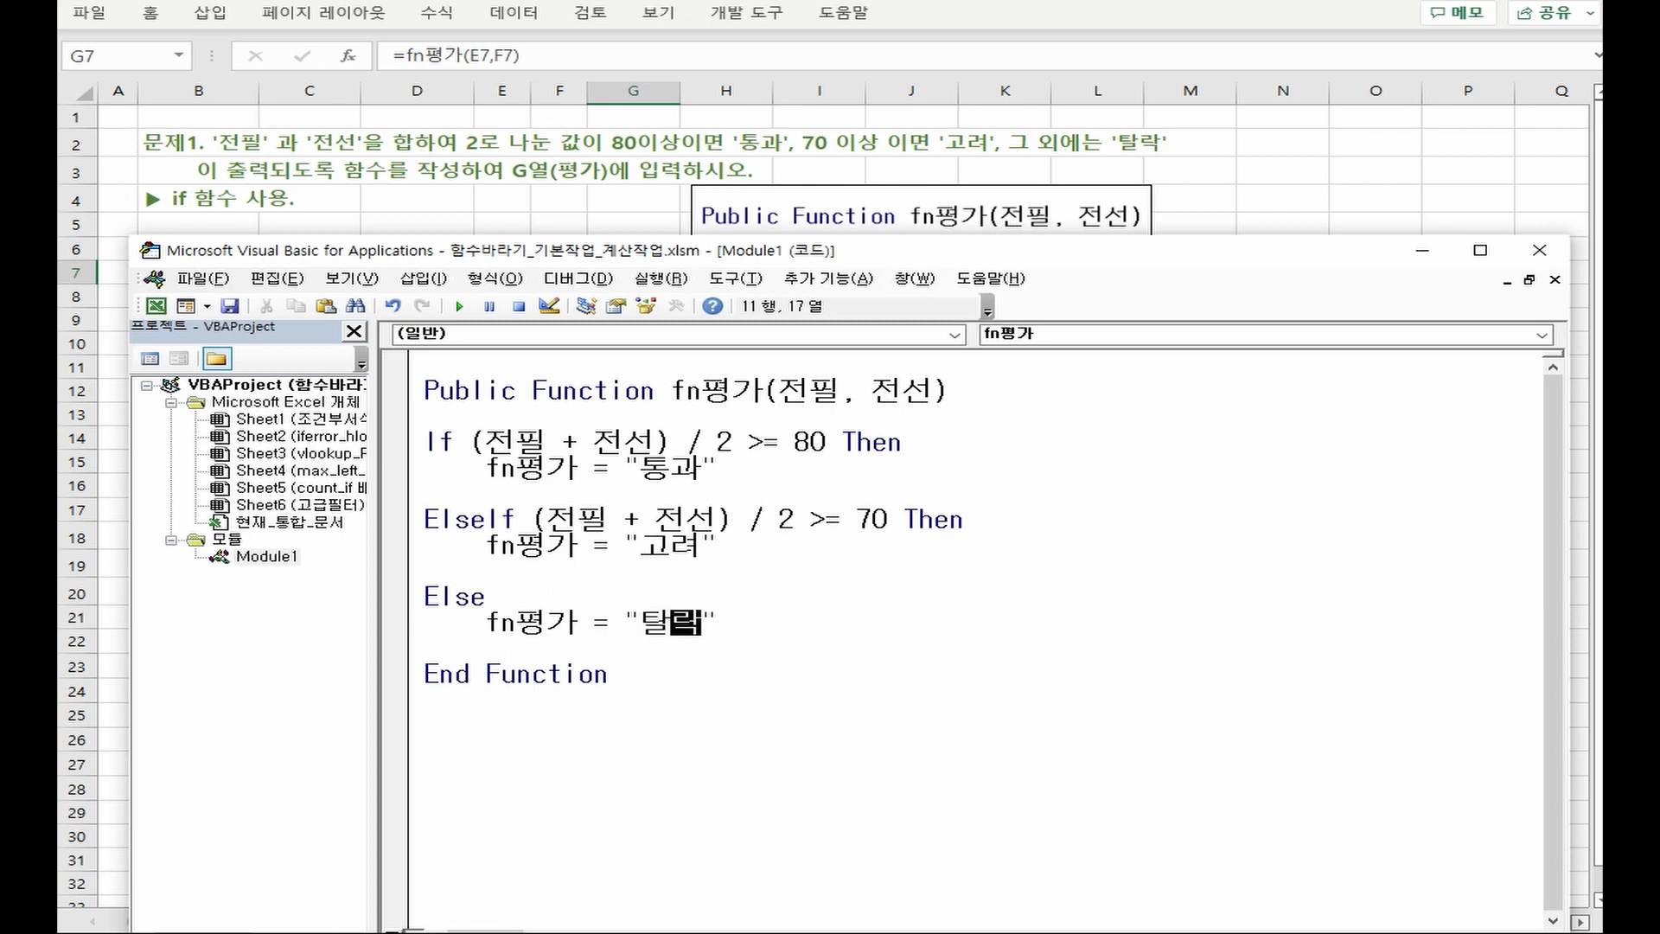
key("Return")
key("BackSpace")
type("end if")
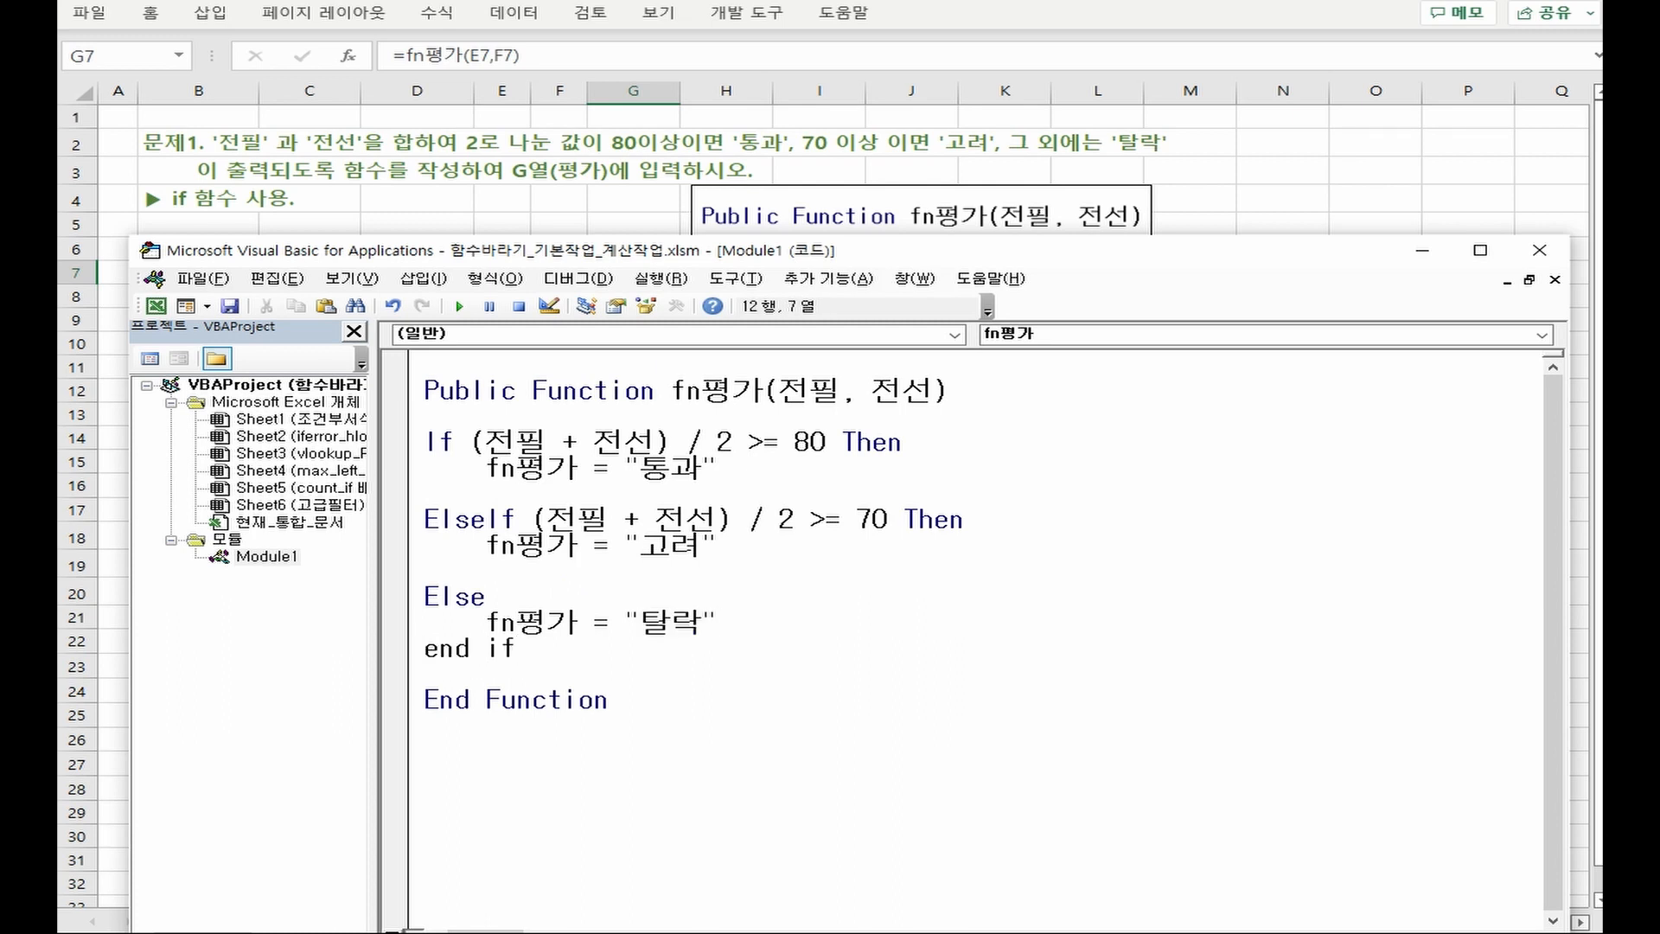
key("Return")
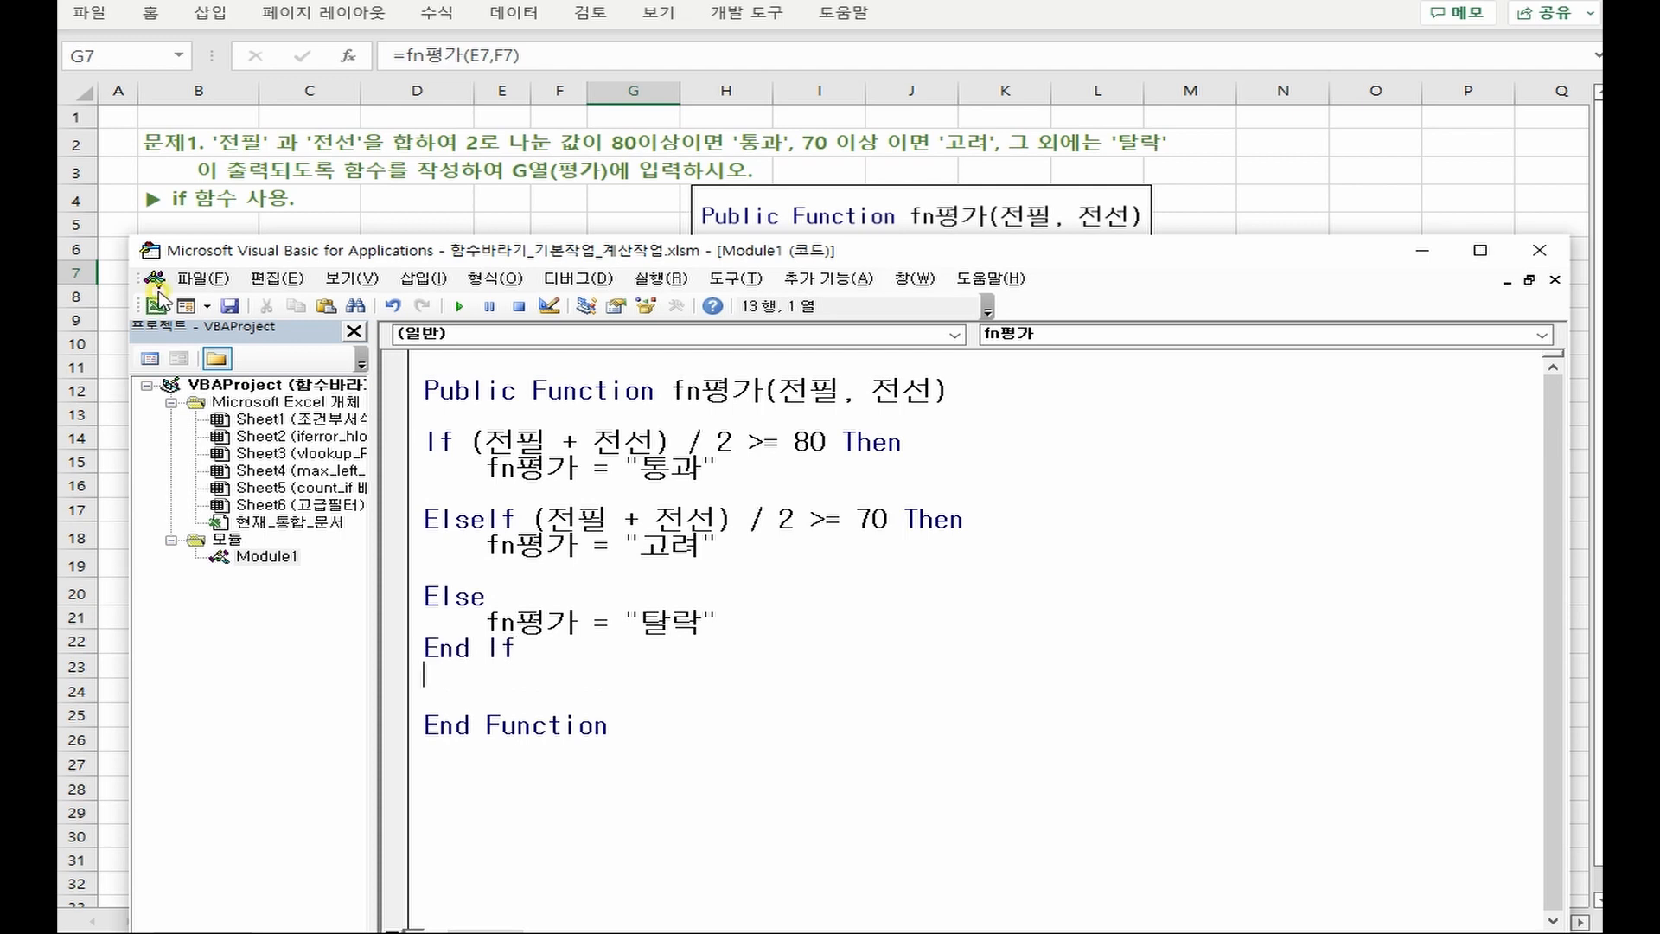
Switch back to the Excel worksheet and recalculate the existing fn평가 formula in G7
key("alt+F11")
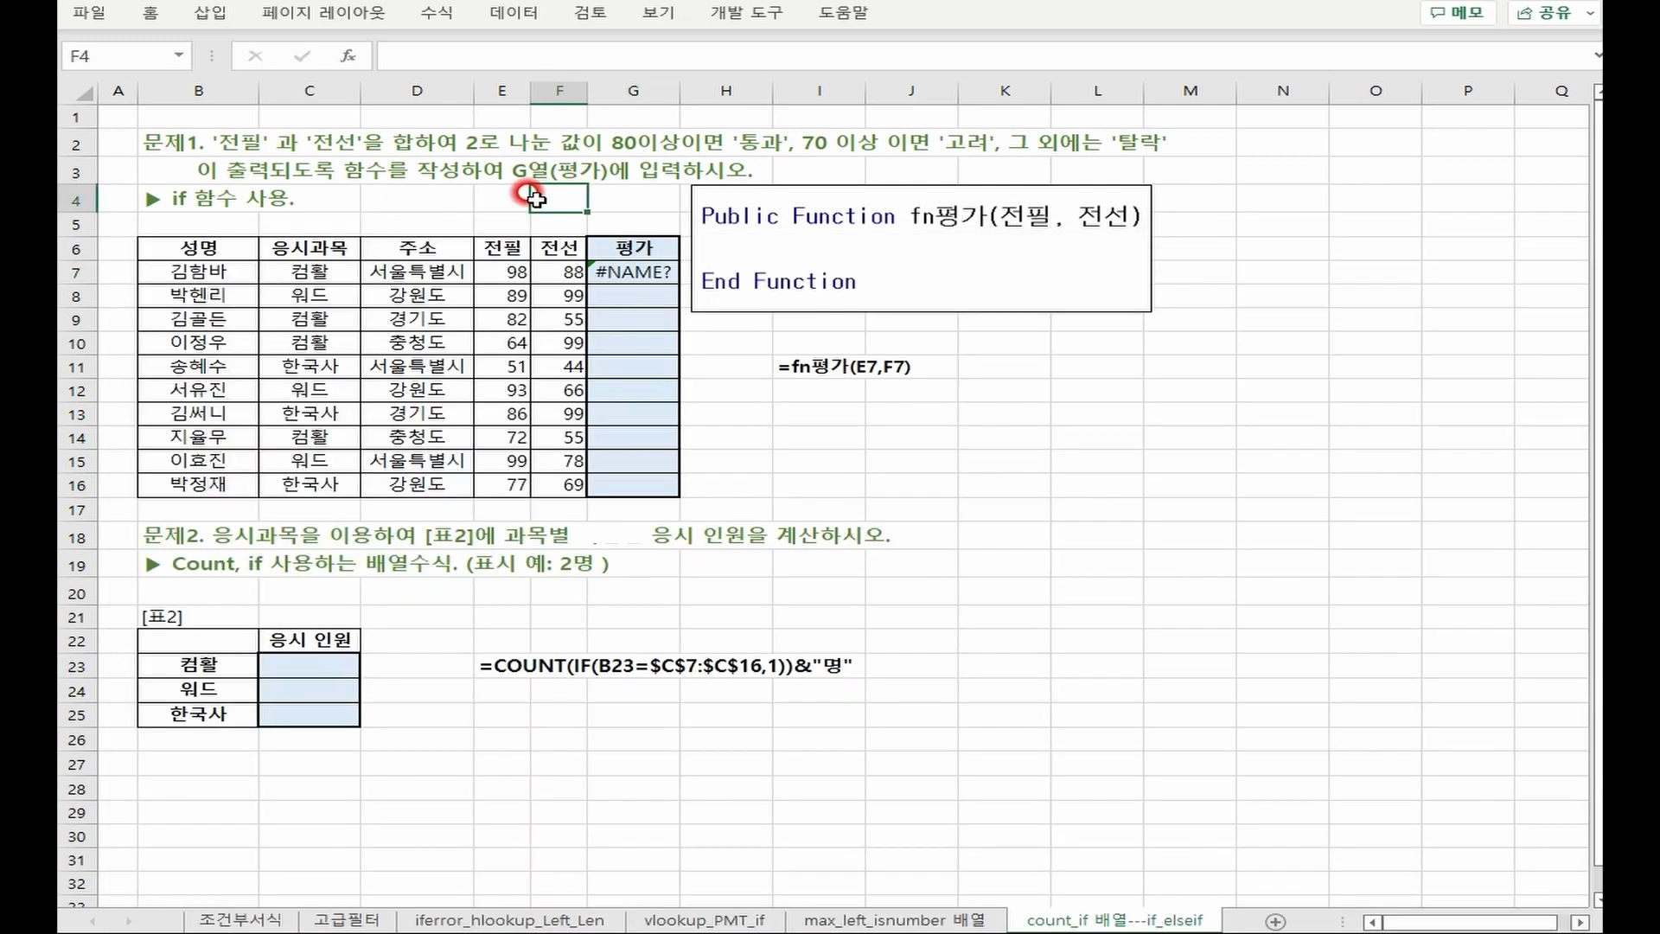
key("F2")
key("Escape")
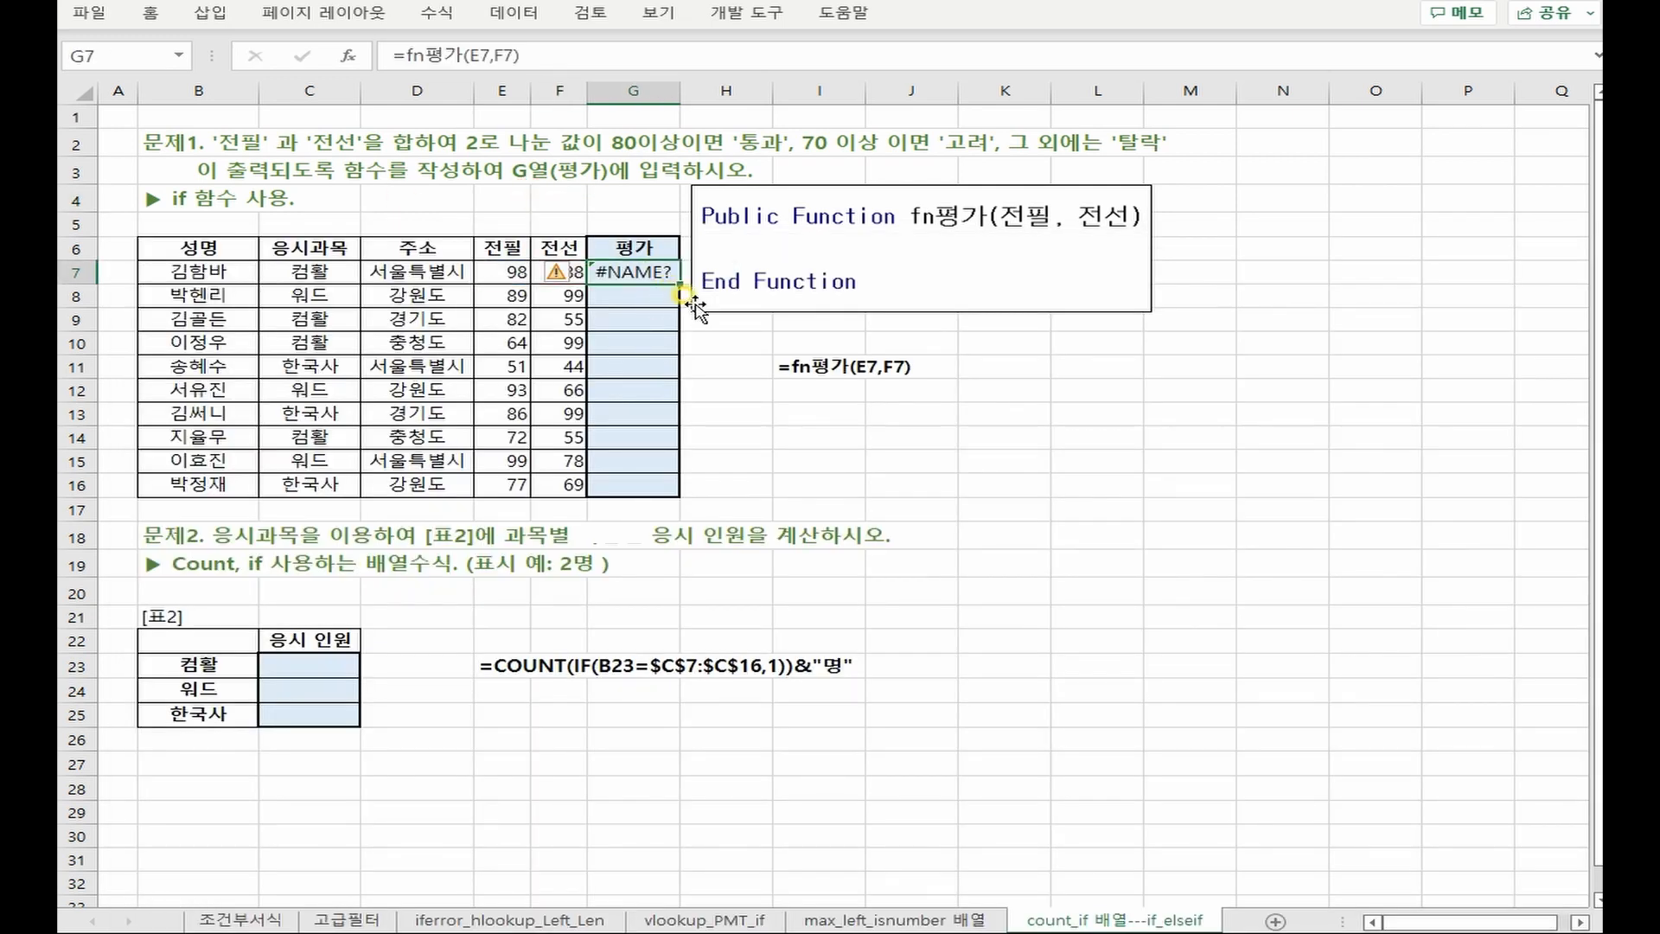
key("F2")
key("ctrl+Return")
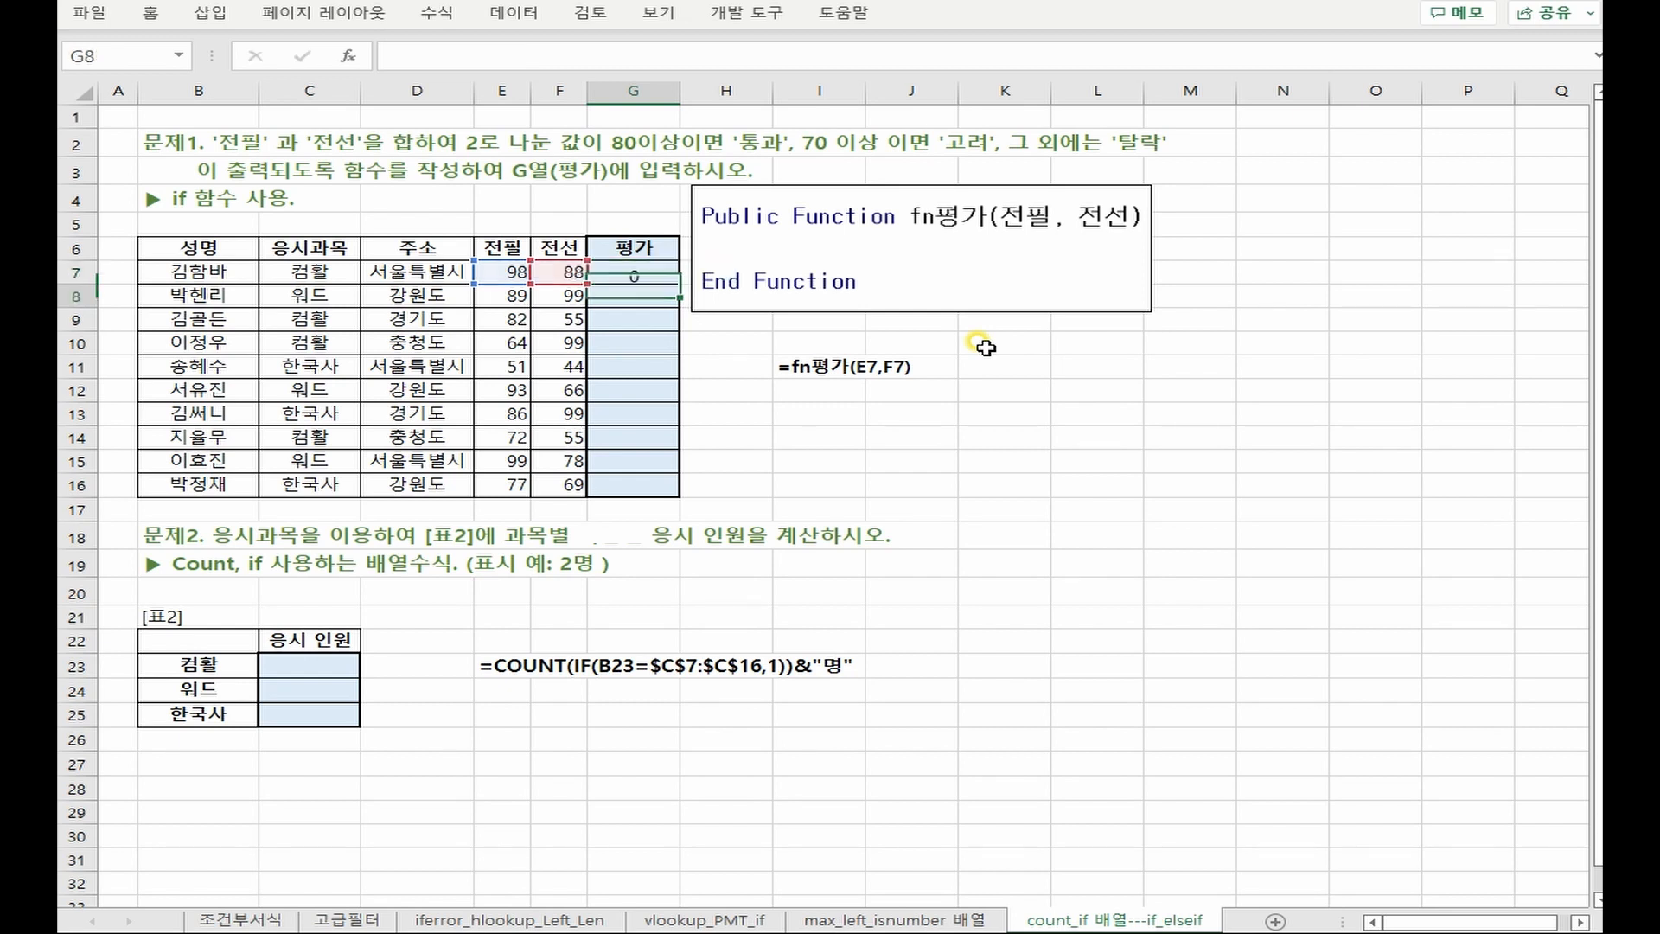
left_click(815, 322)
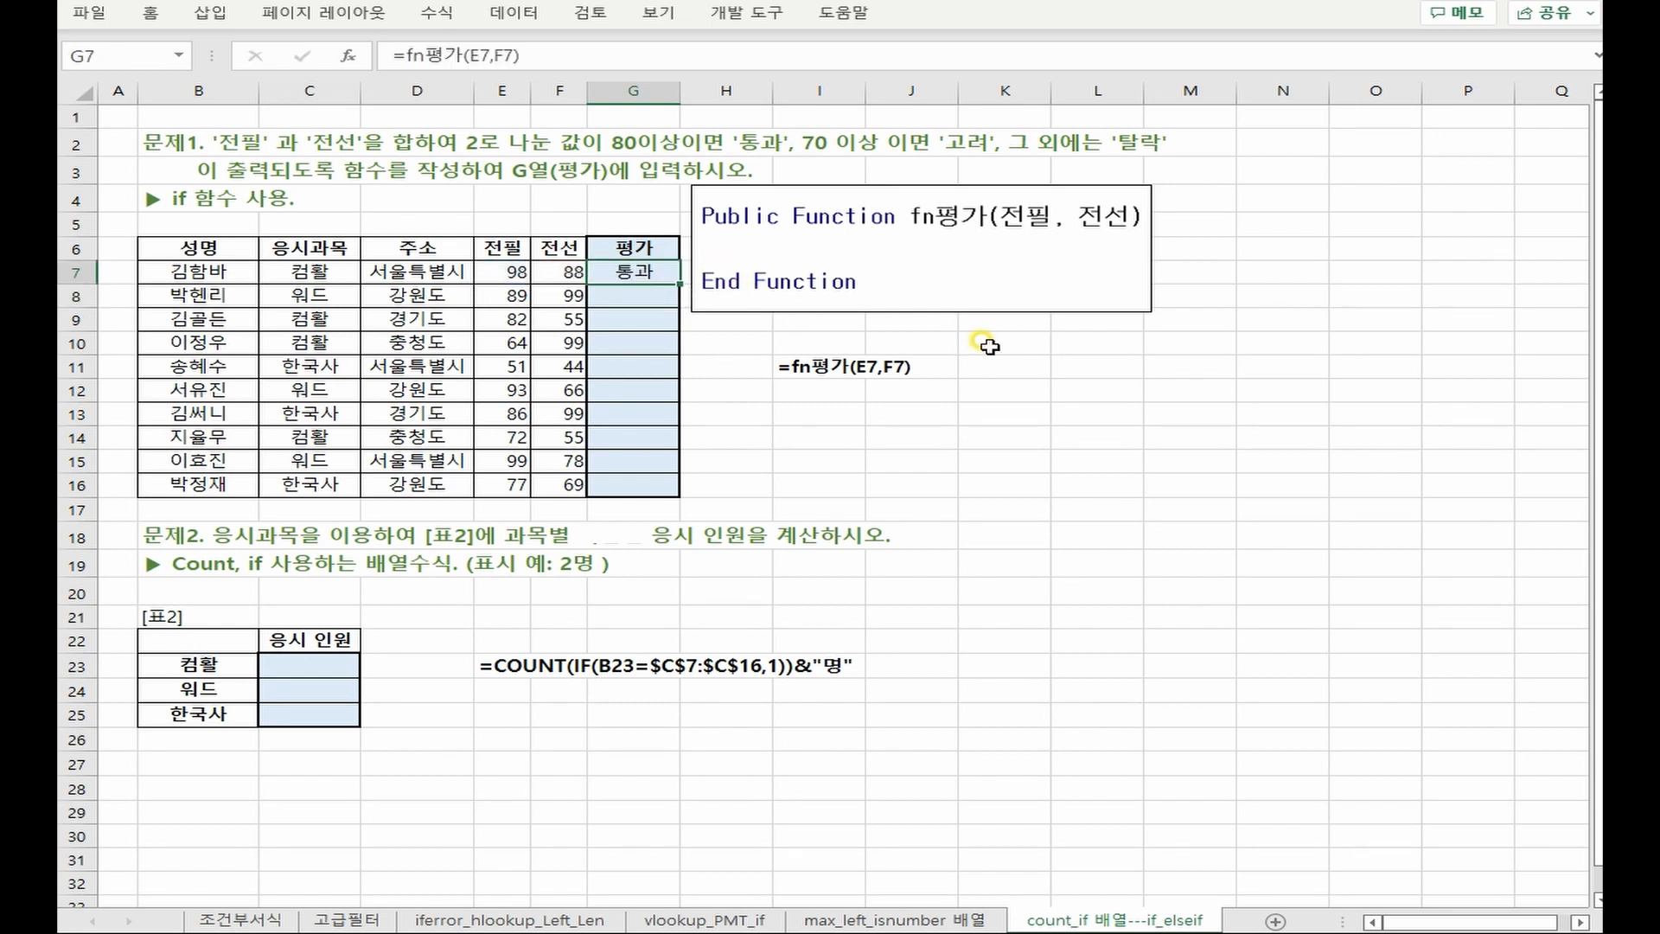
Clear G7 and enter the formula =fn평가(E7,F7) in it again
key("Delete")
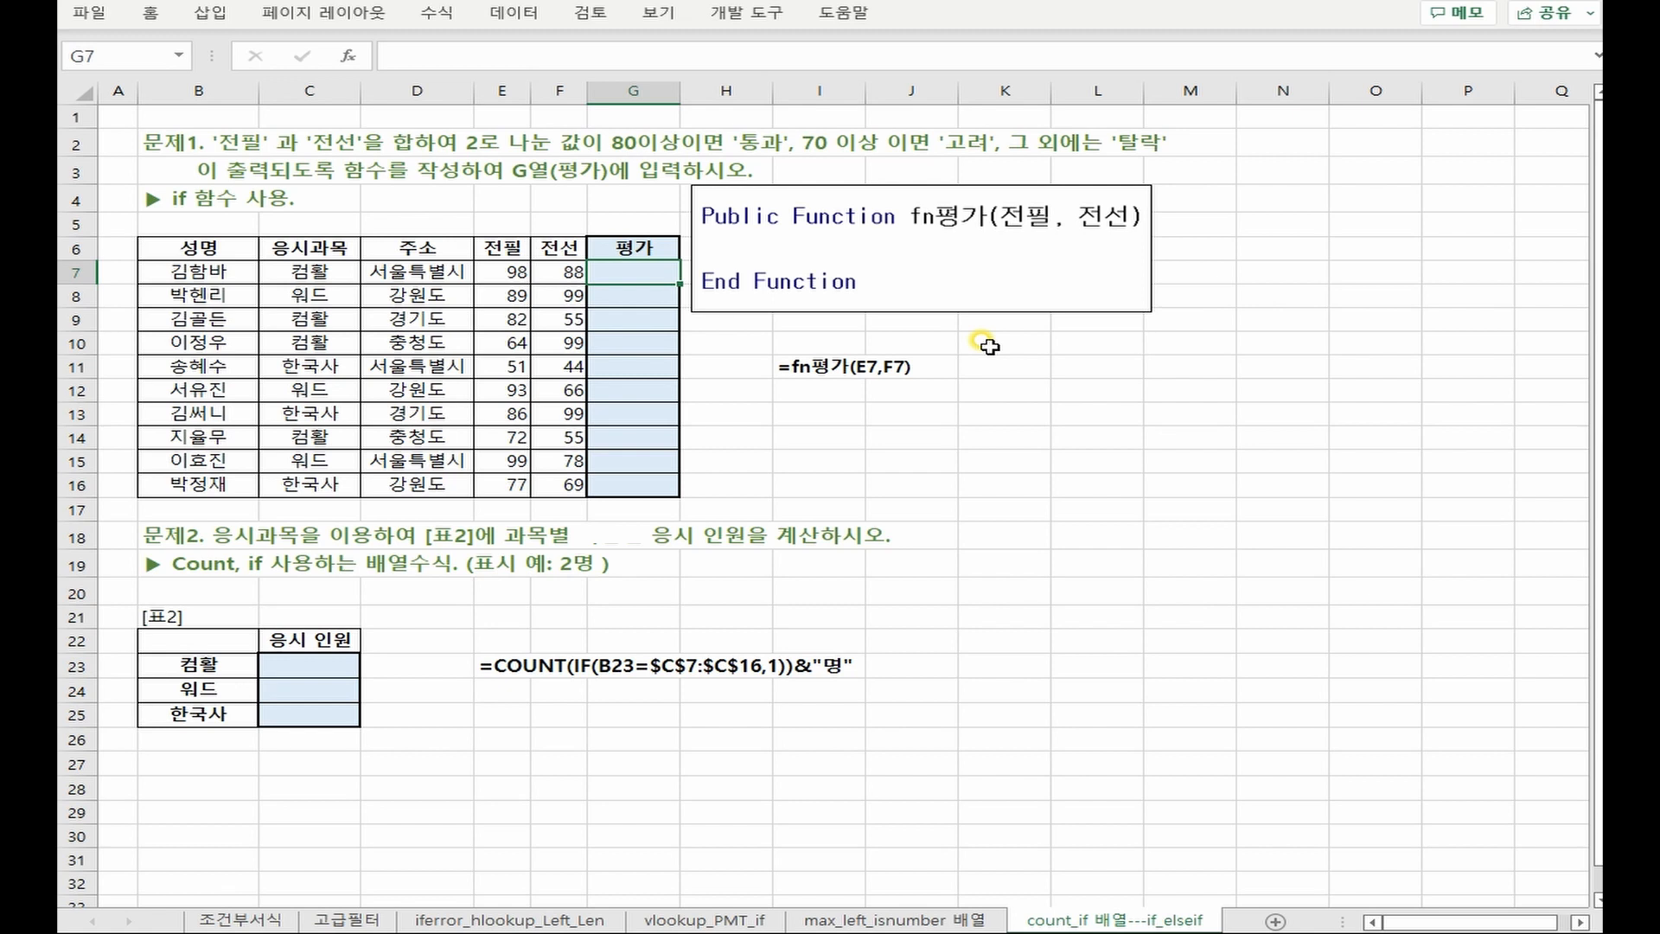
left_click(769, 54)
type("=fn")
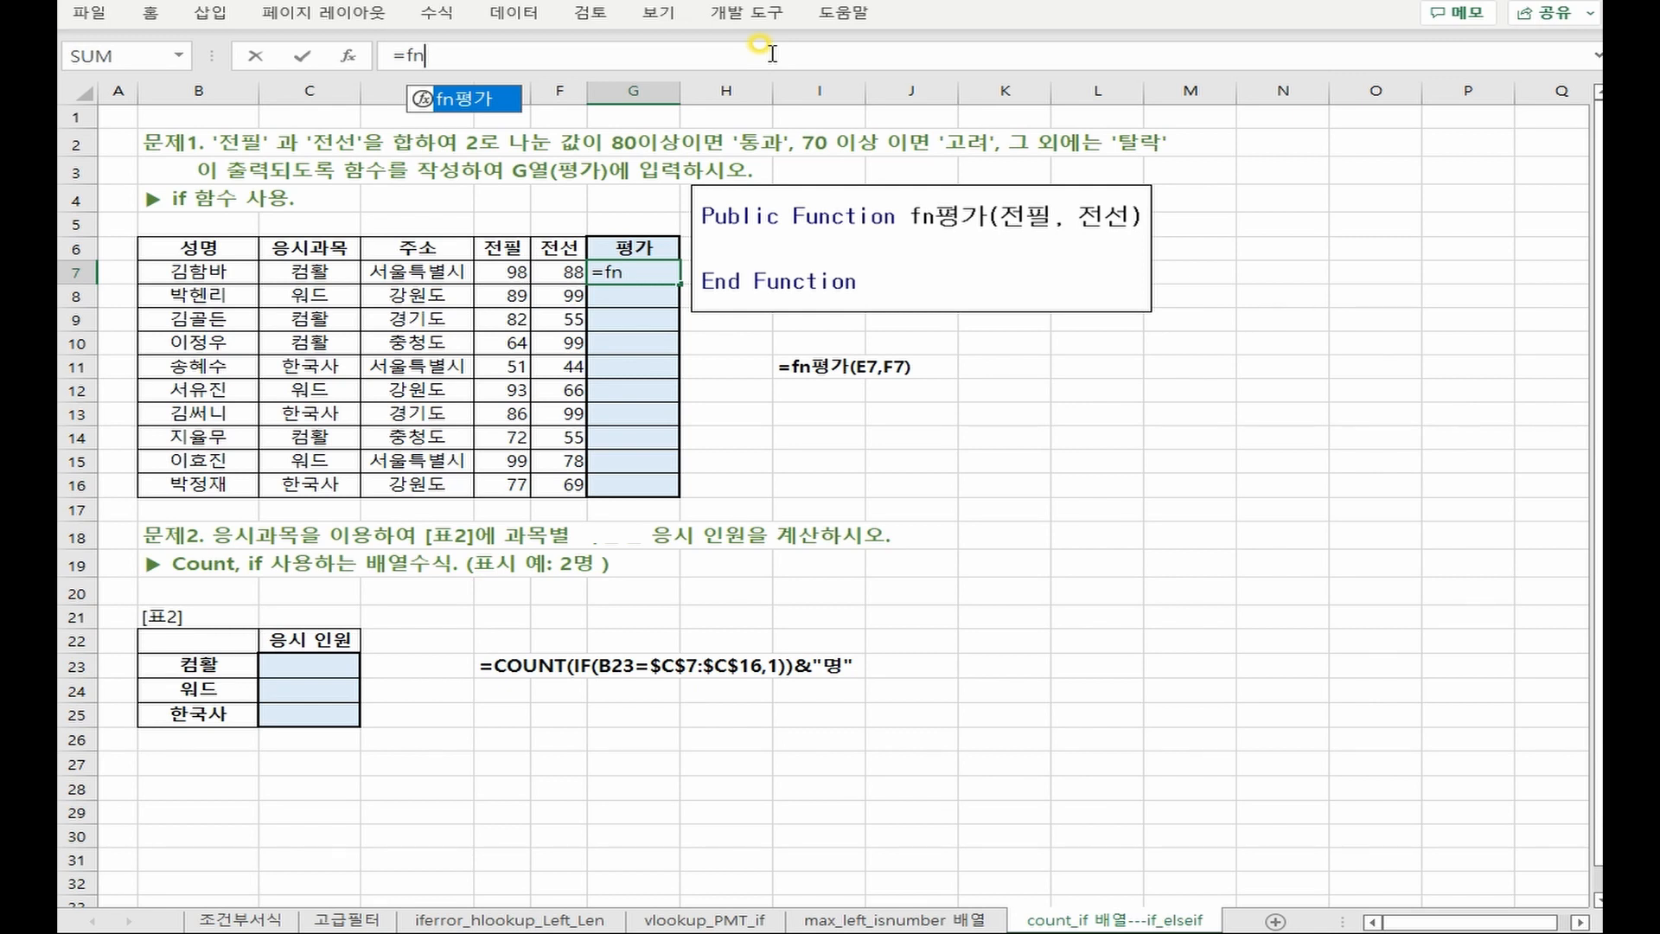
key("Tab")
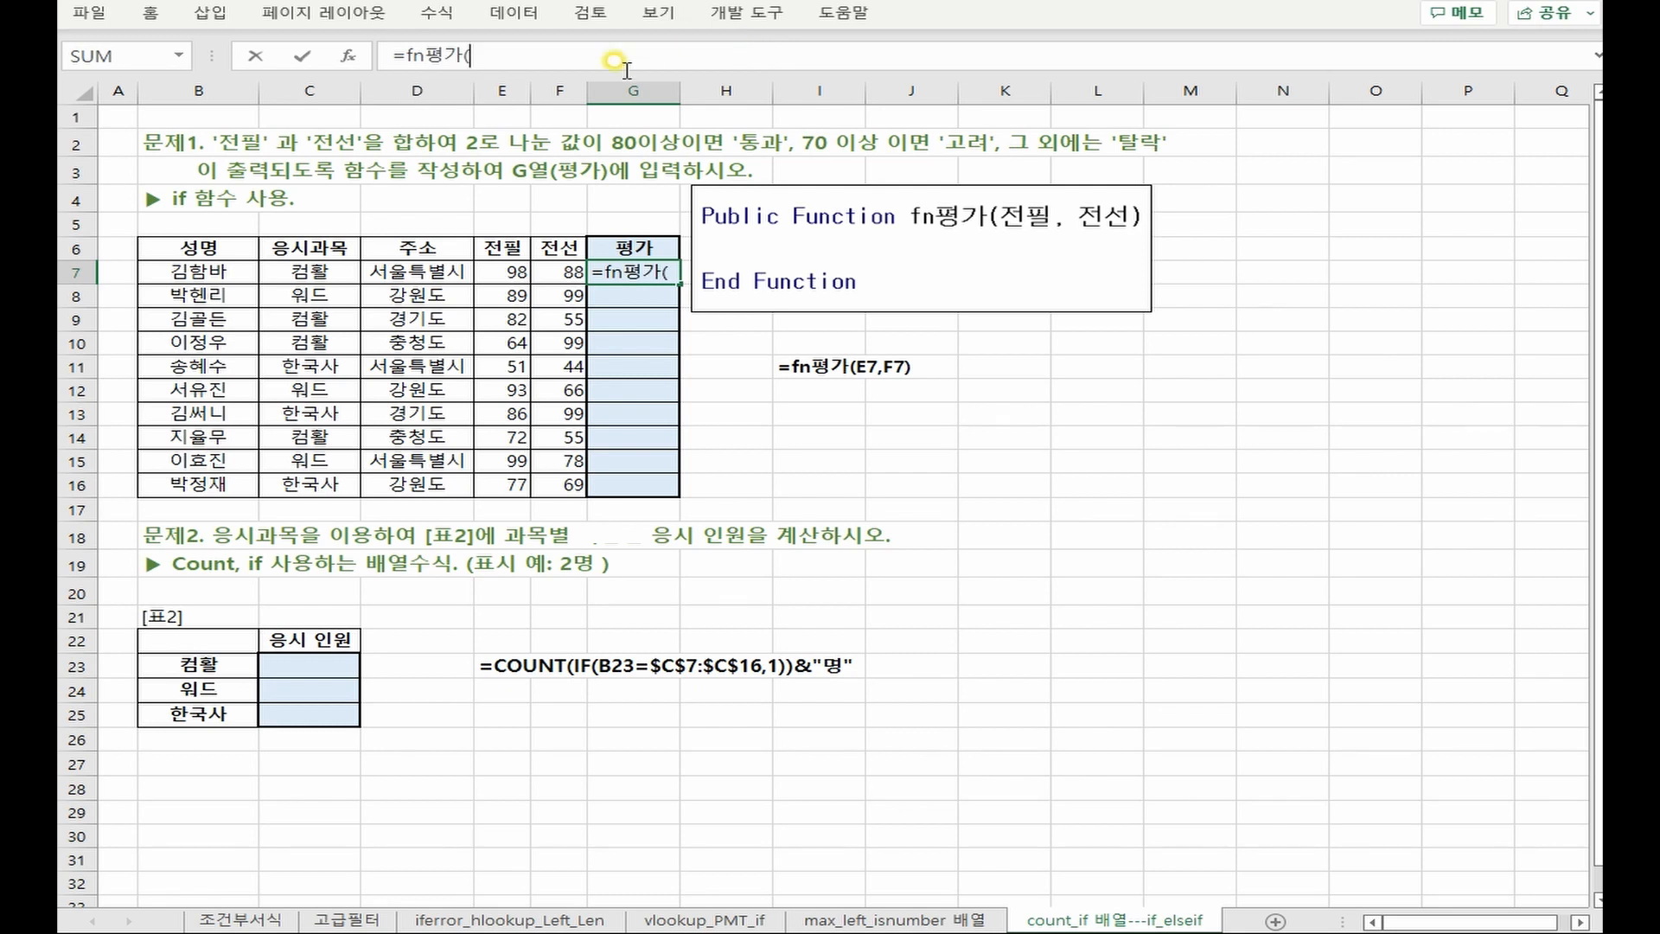
left_click(500, 274)
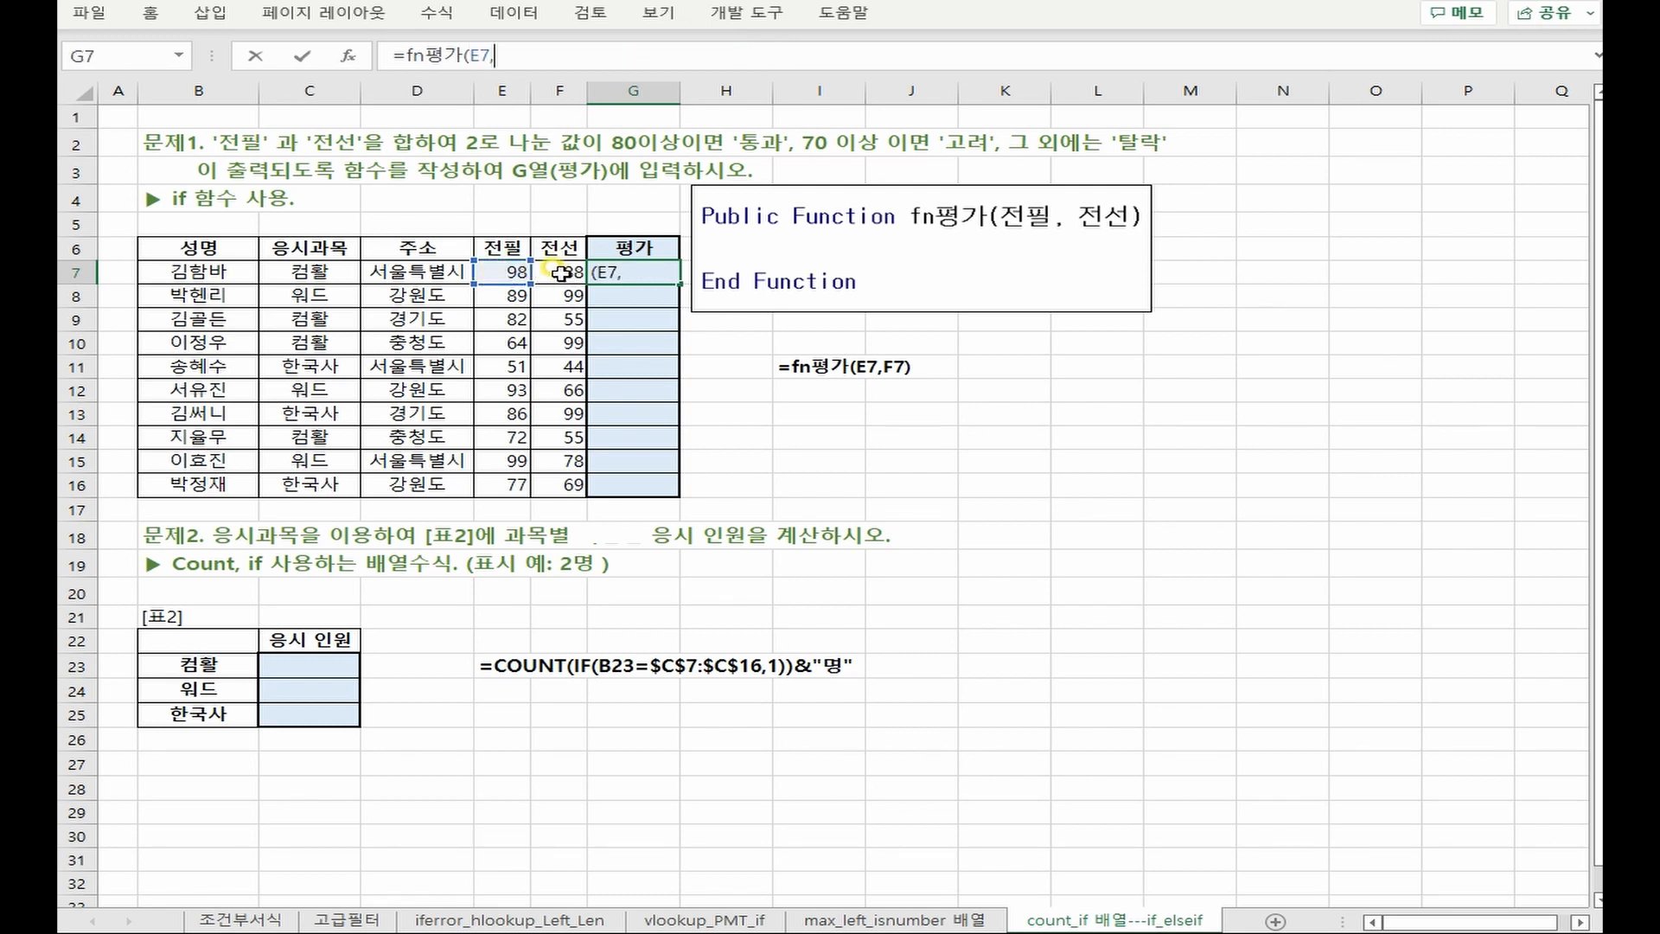
type(",")
left_click(560, 273)
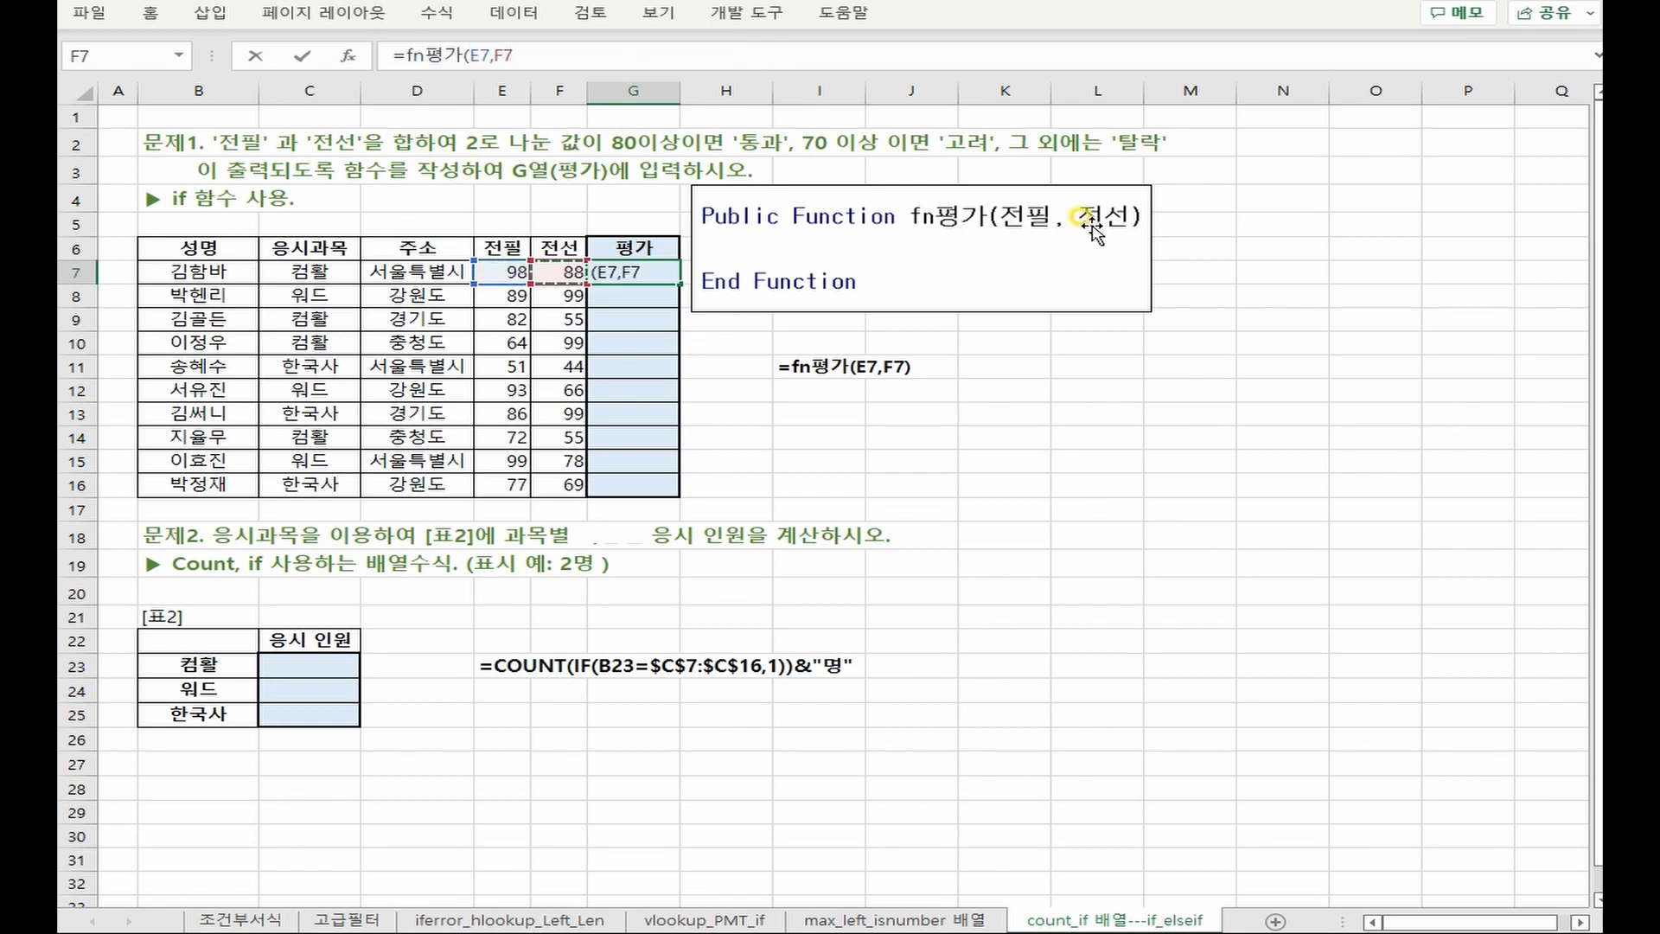
key("ctrl+Return")
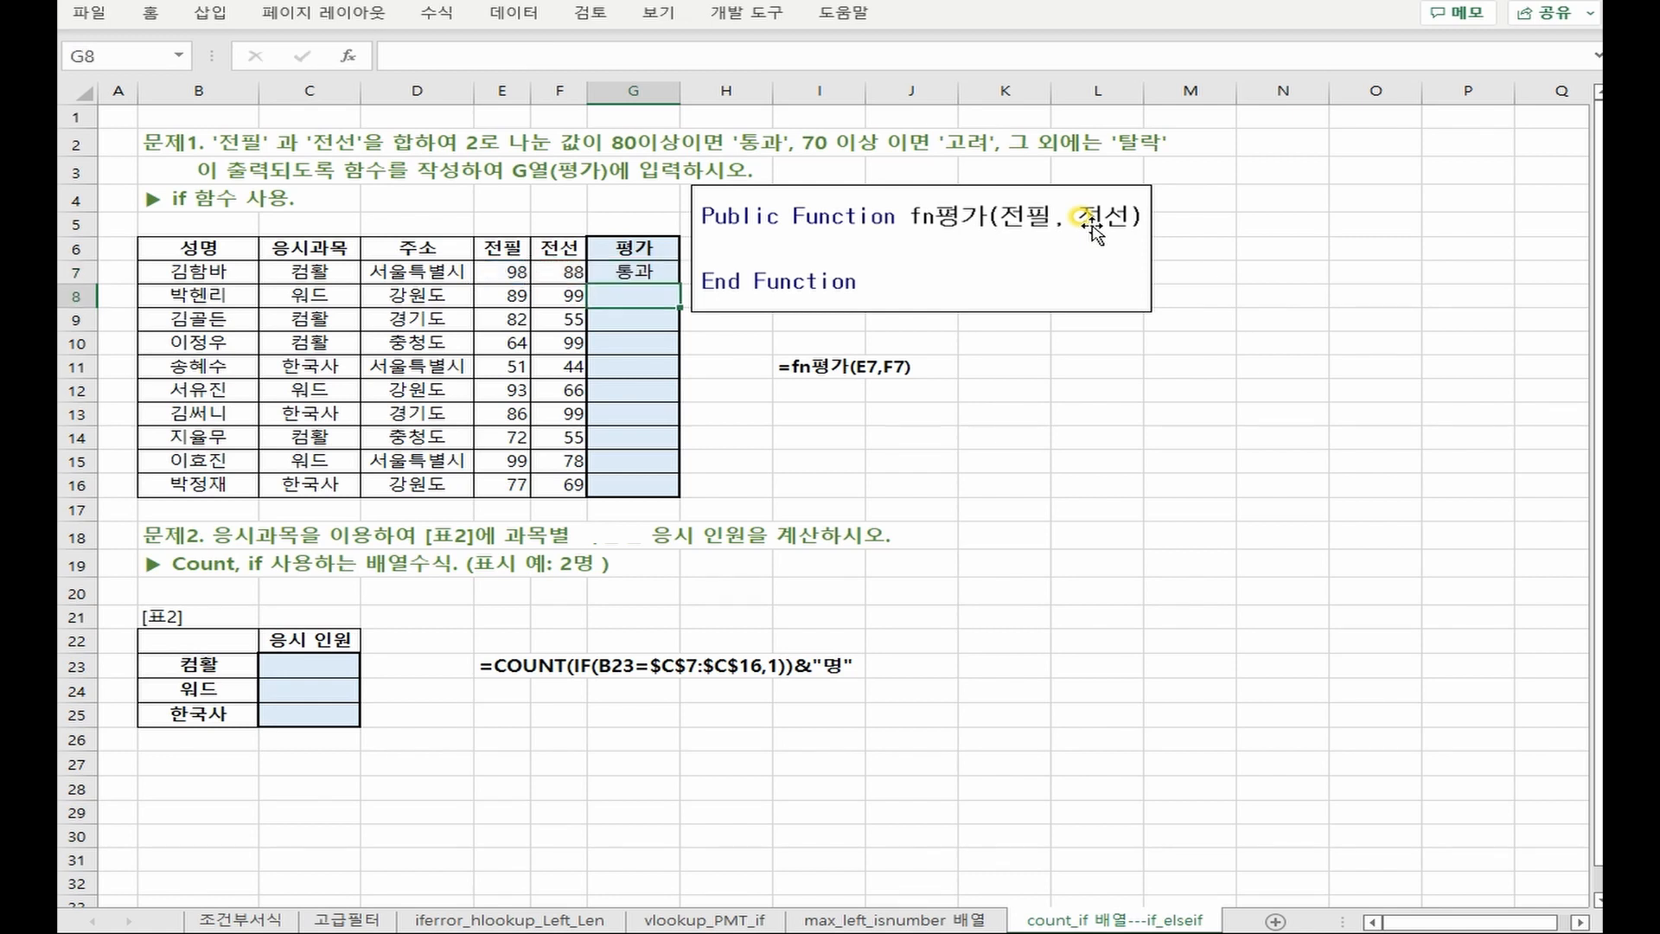
Fill the G7 formula down through G16 without copying the formatting
double_click(678, 283)
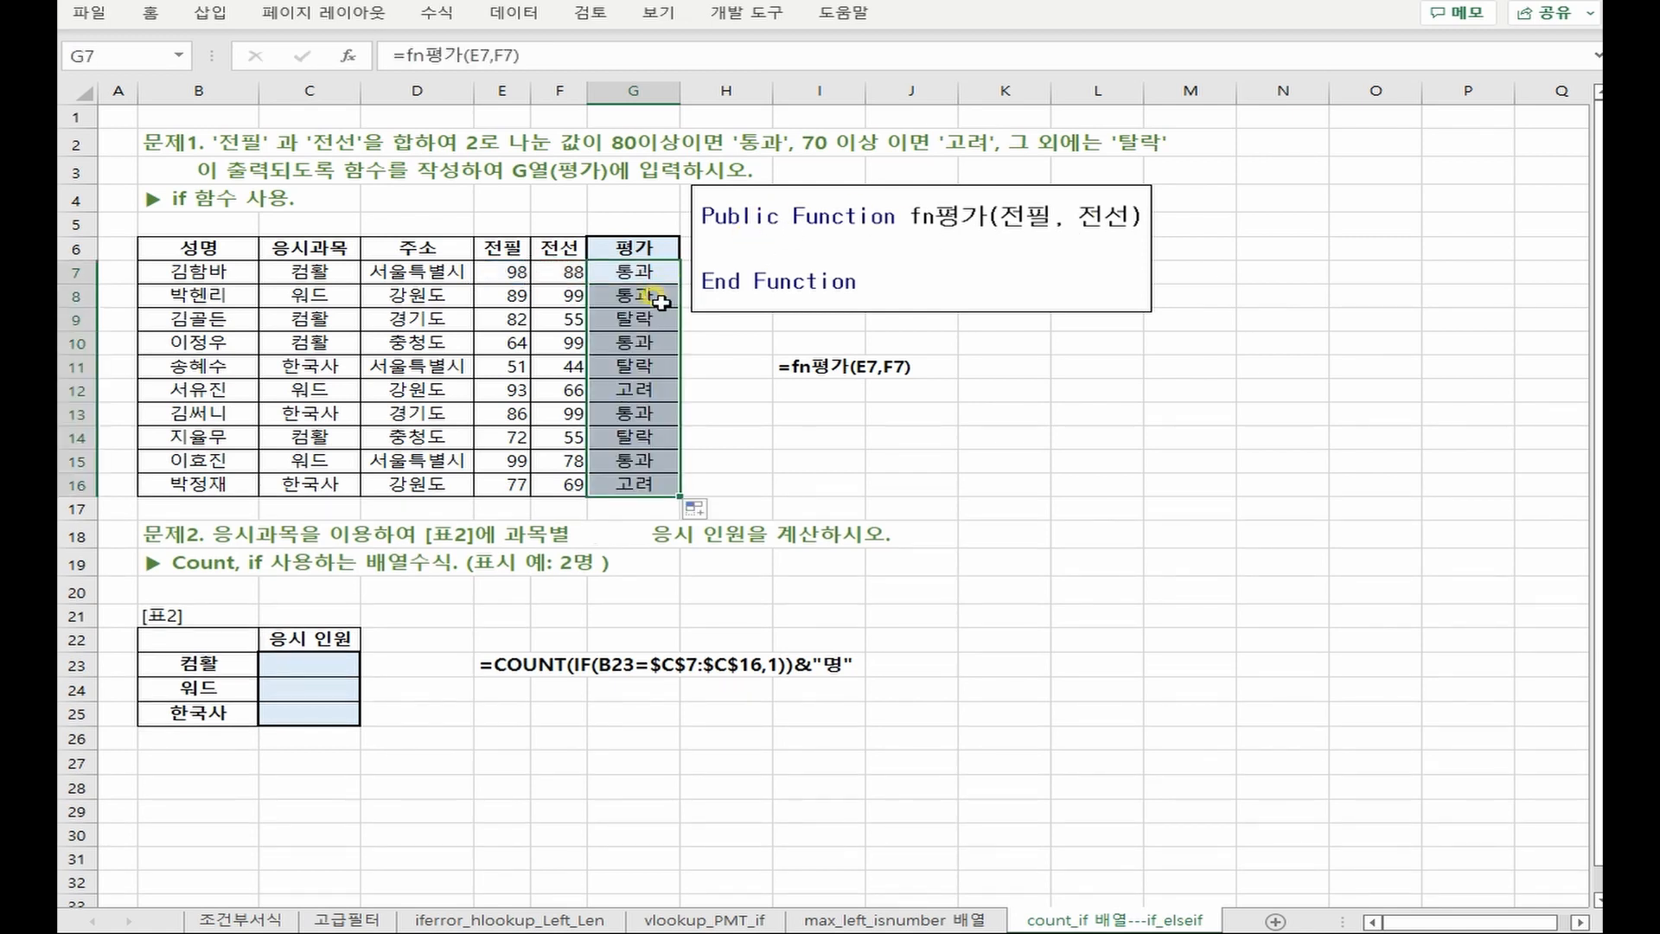
left_click(697, 509)
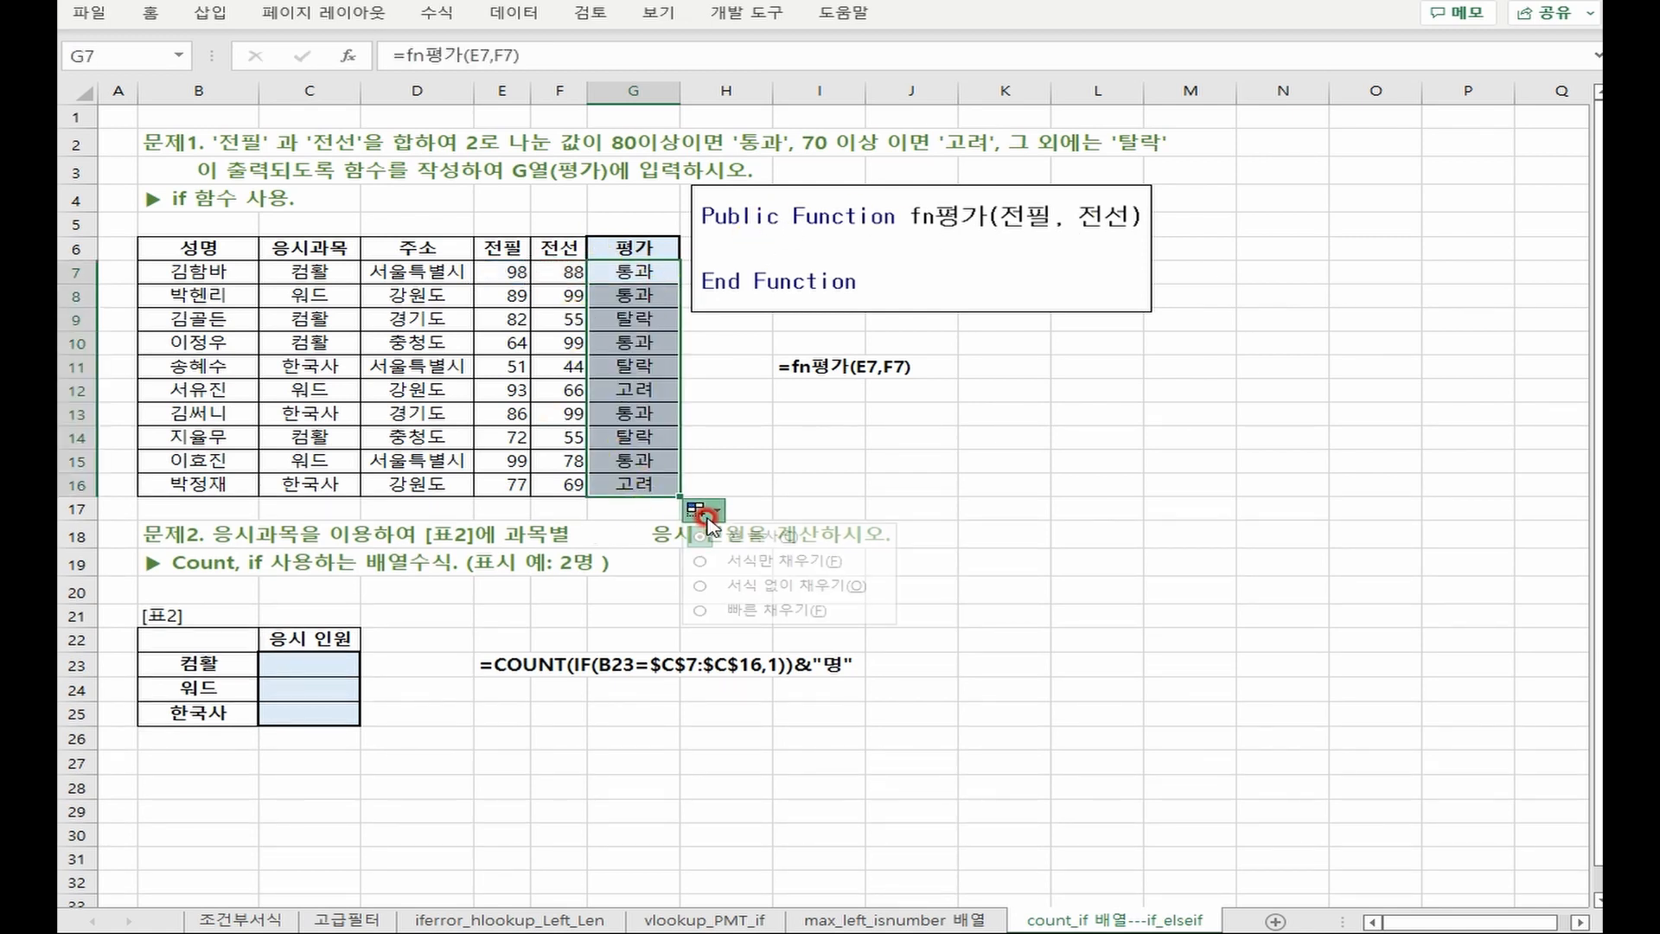
left_click(759, 585)
left_click(778, 478)
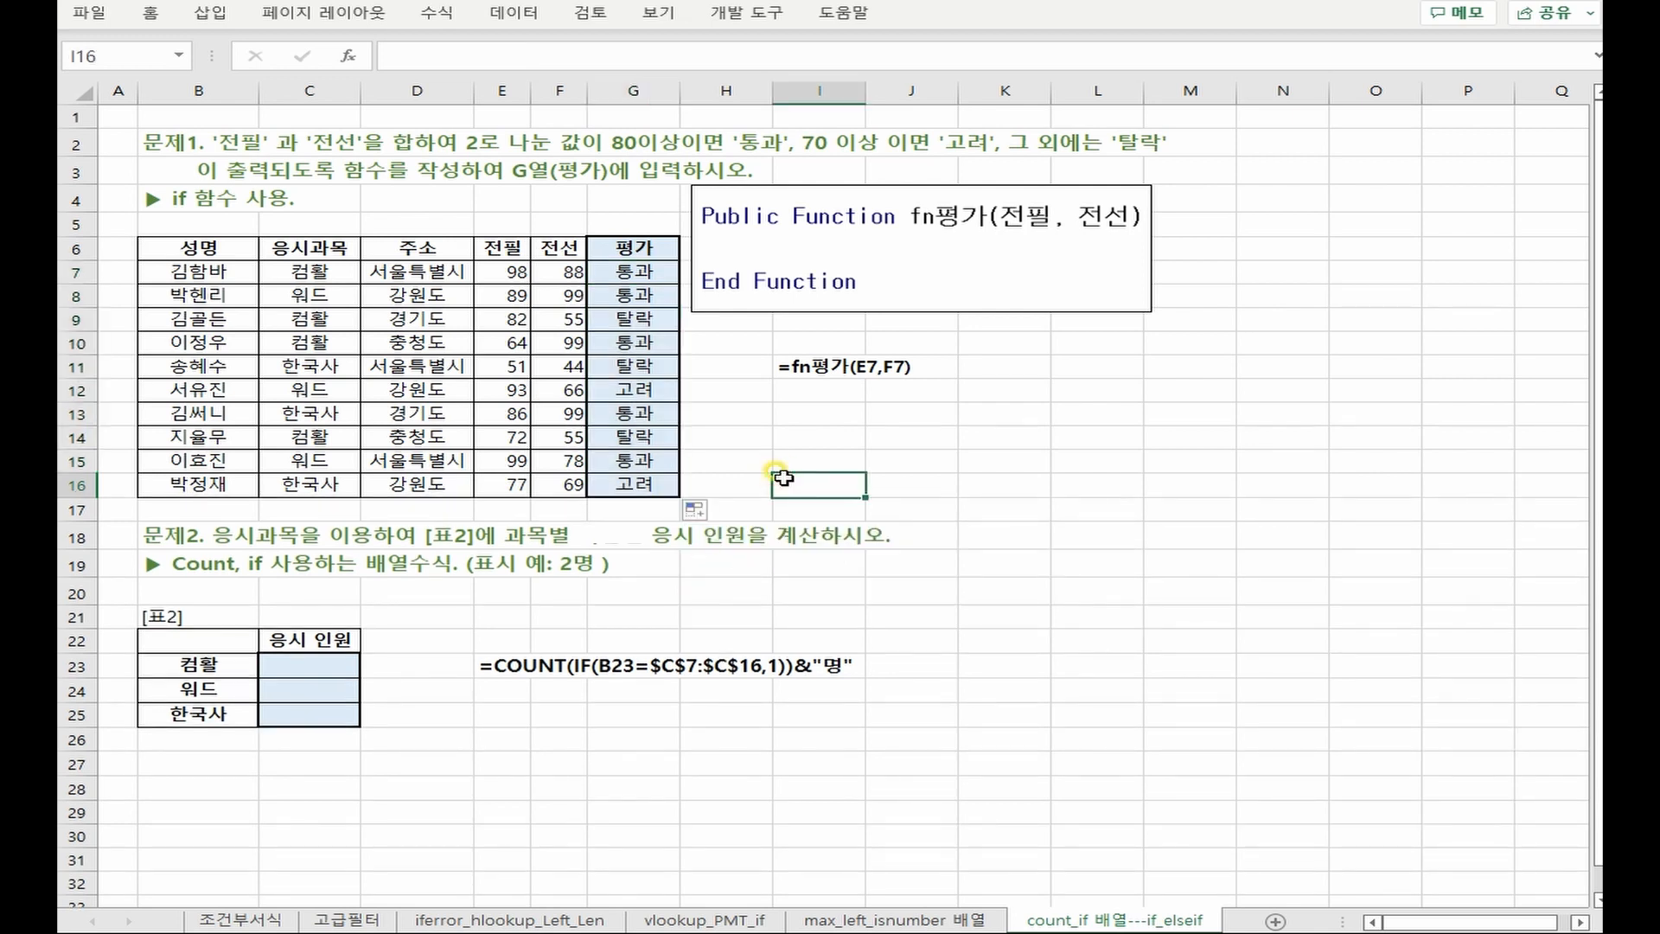
Review the completed fn평가 code in the Visual Basic editor and return to the worksheet
key("alt+F11")
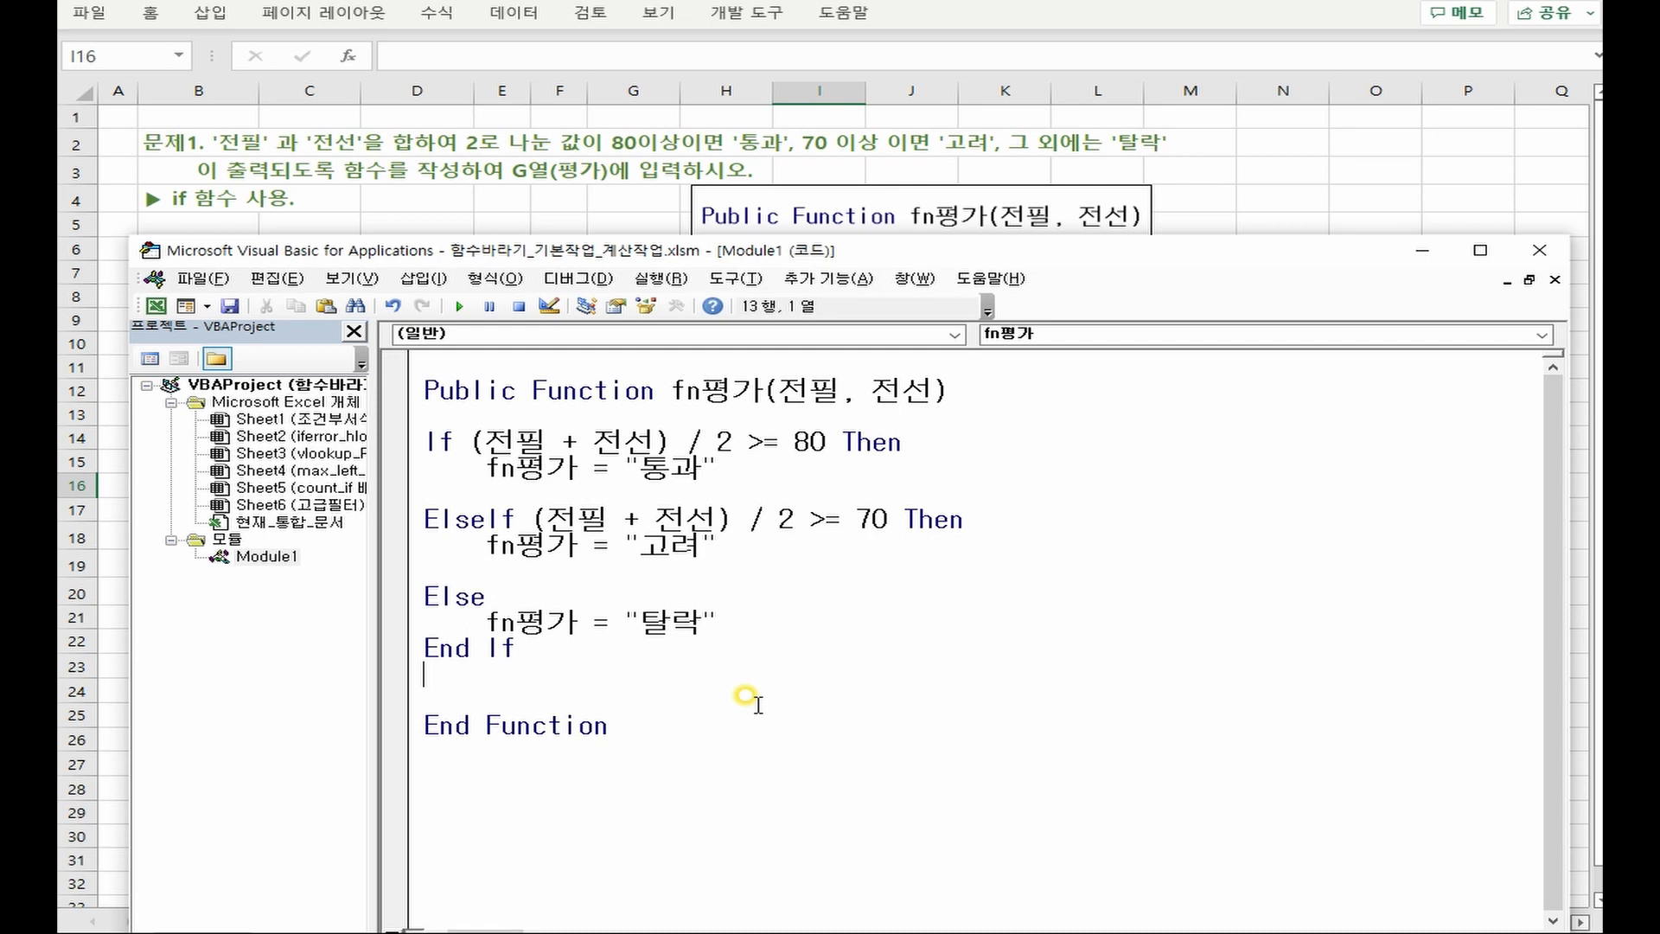
key("alt+F11")
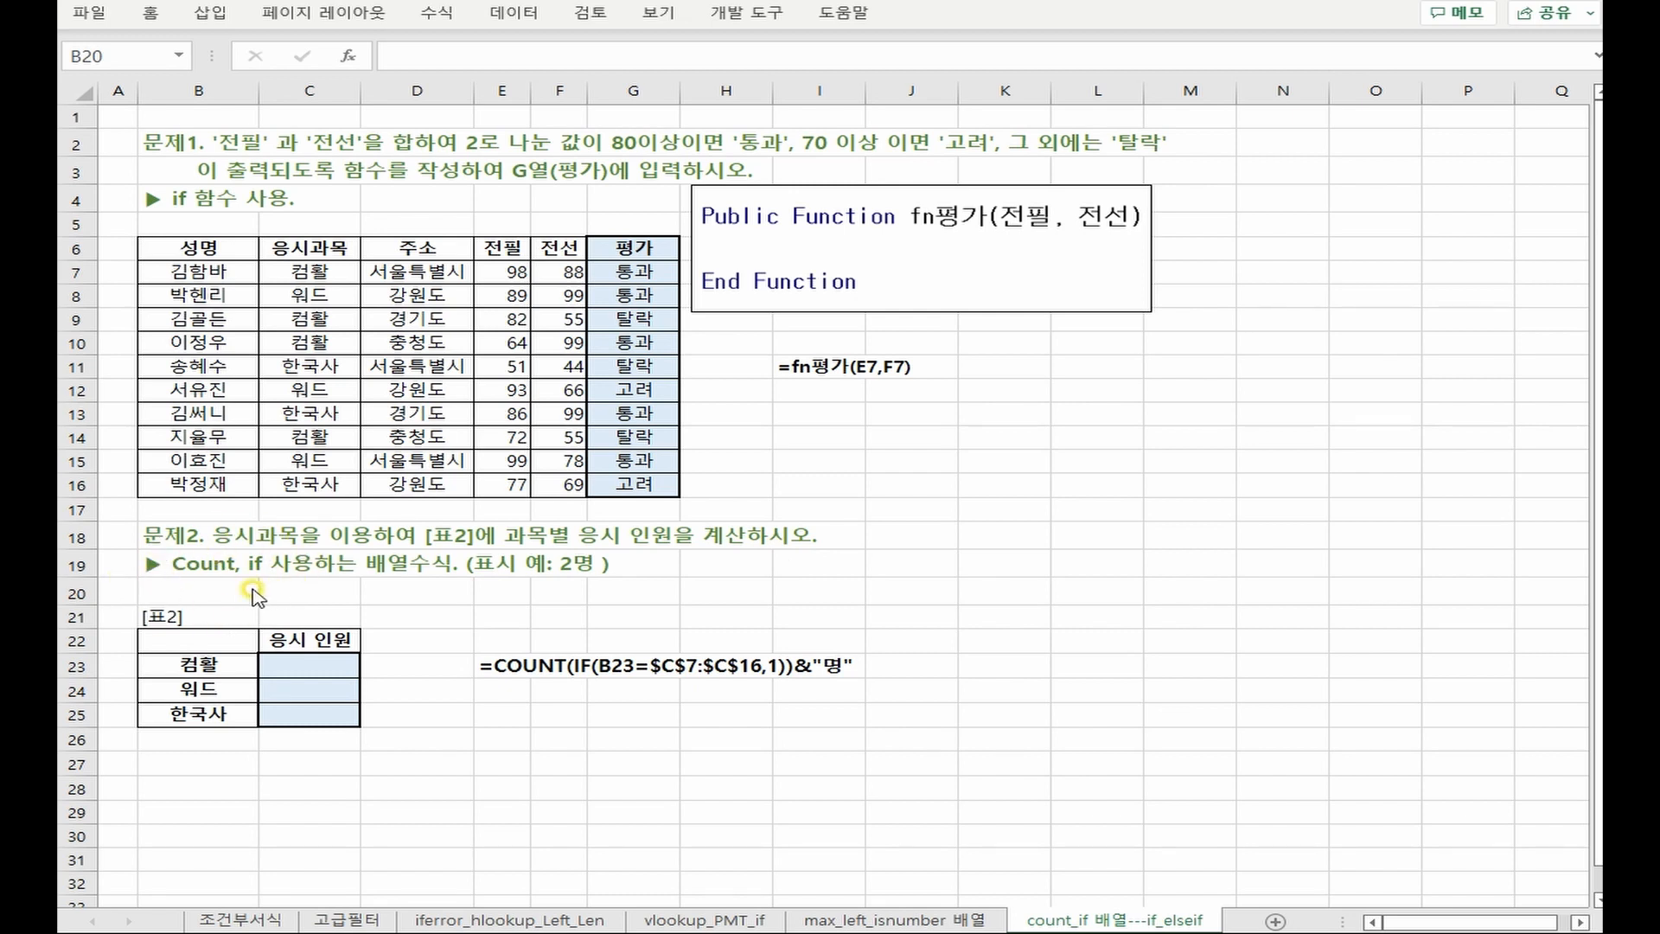
Switch to the Notepad file and write the array formula outline =count(if(조건,값범위)) on the empty line
left_click(309, 666)
key("alt+Tab")
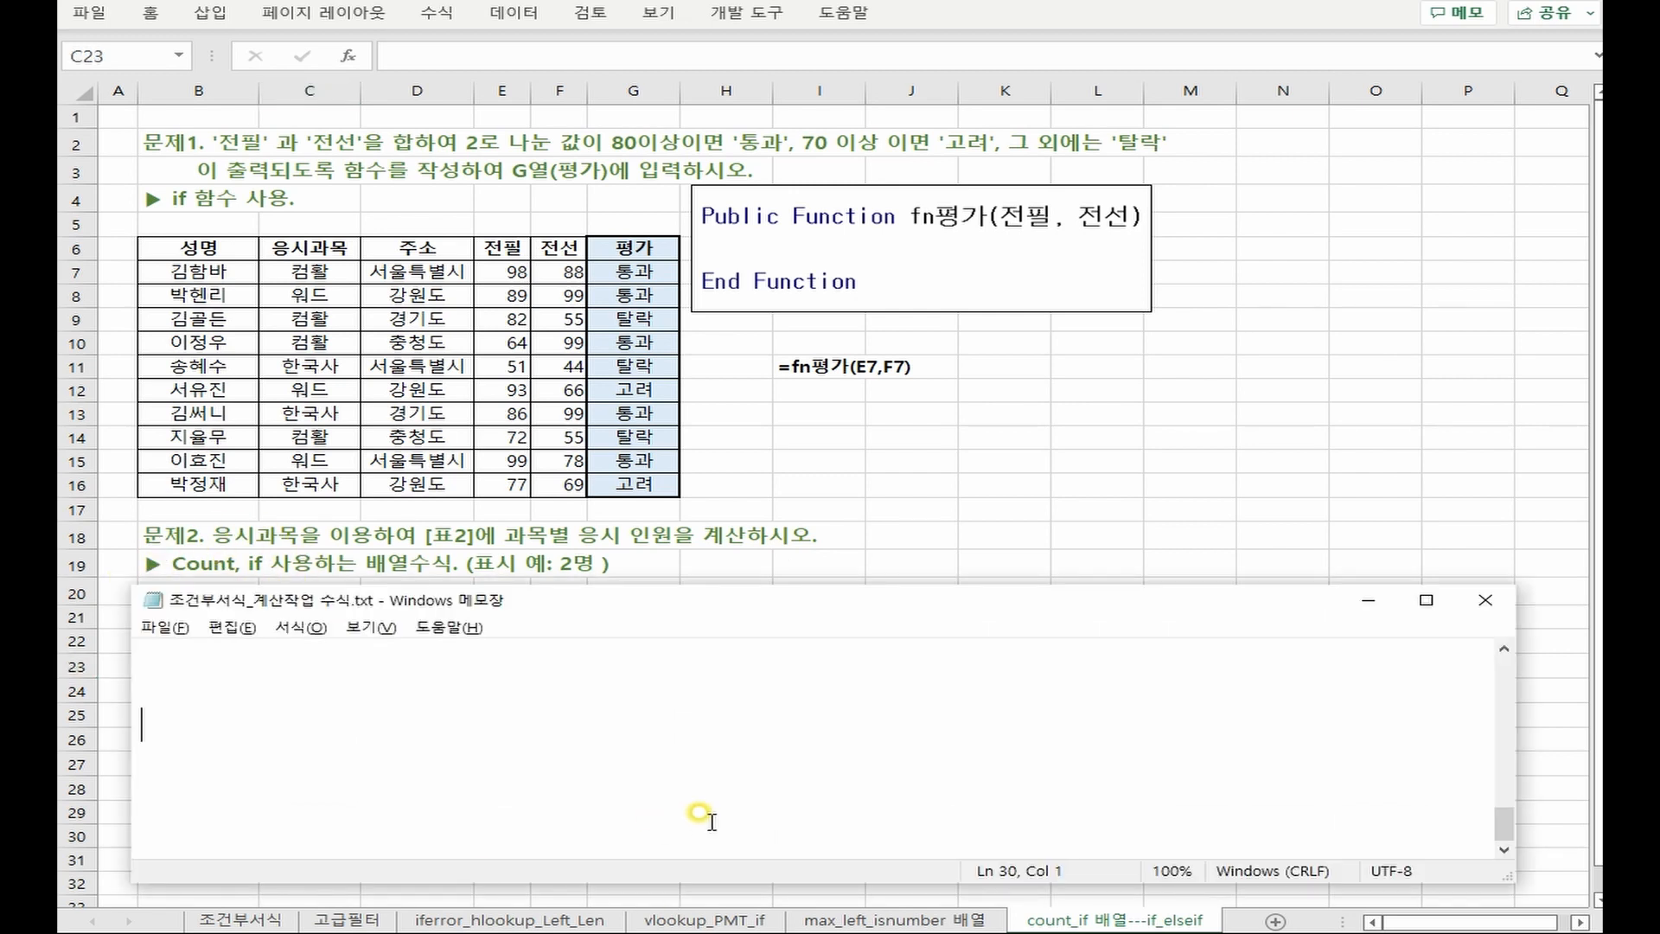
type("=count(")
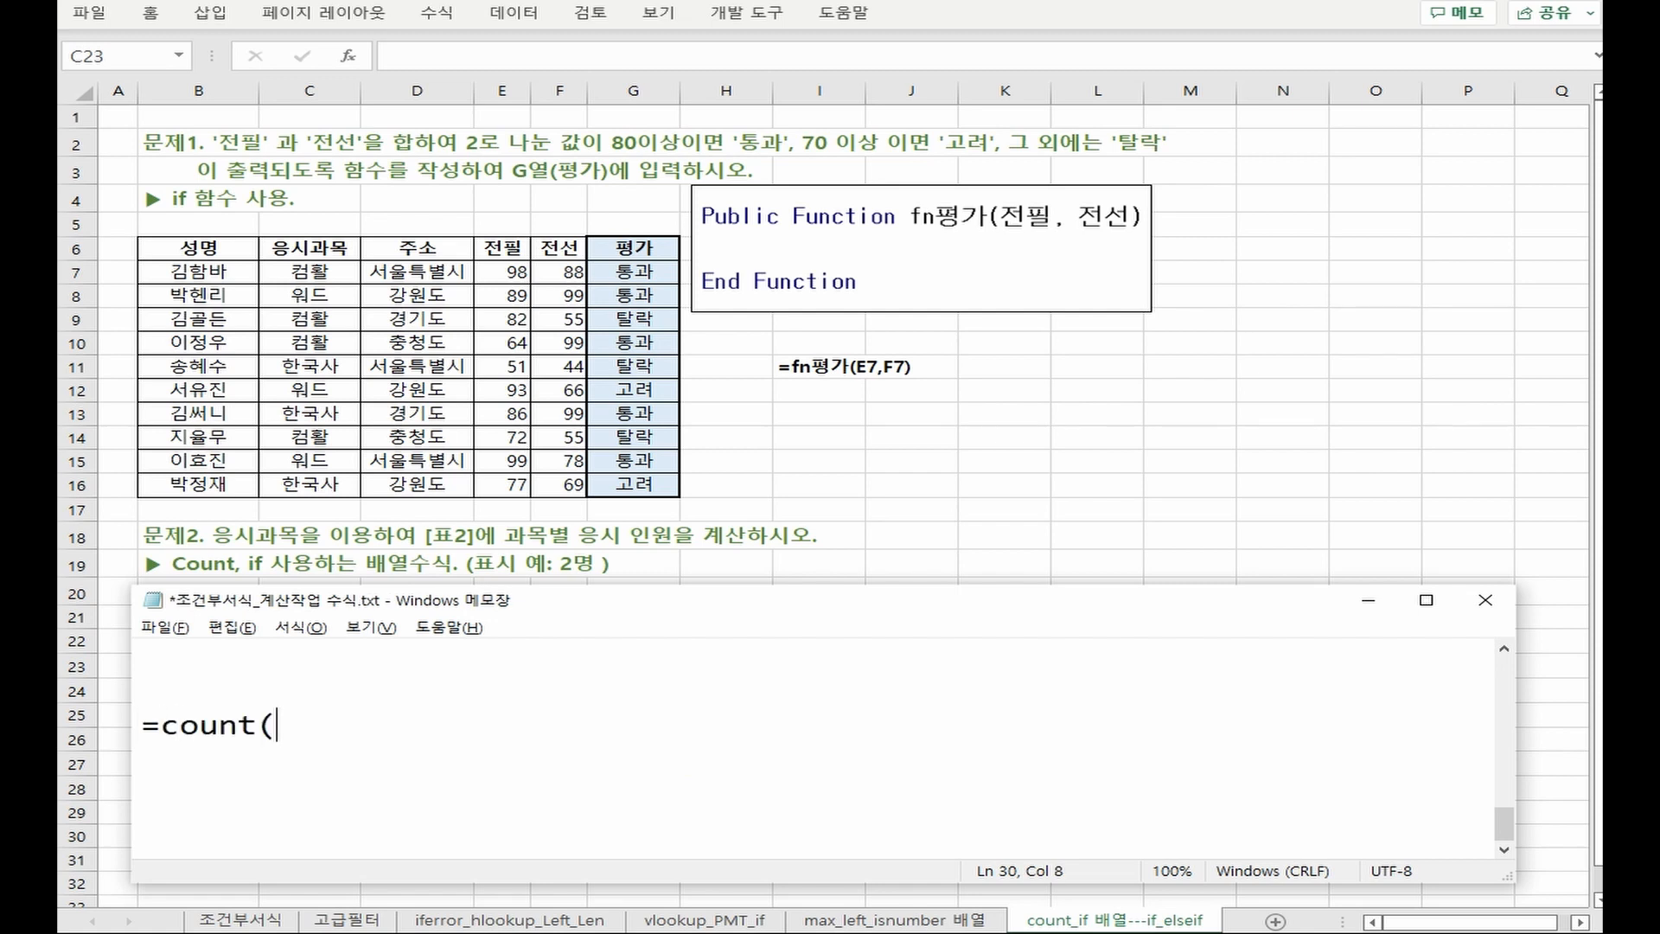
type("if(조건")
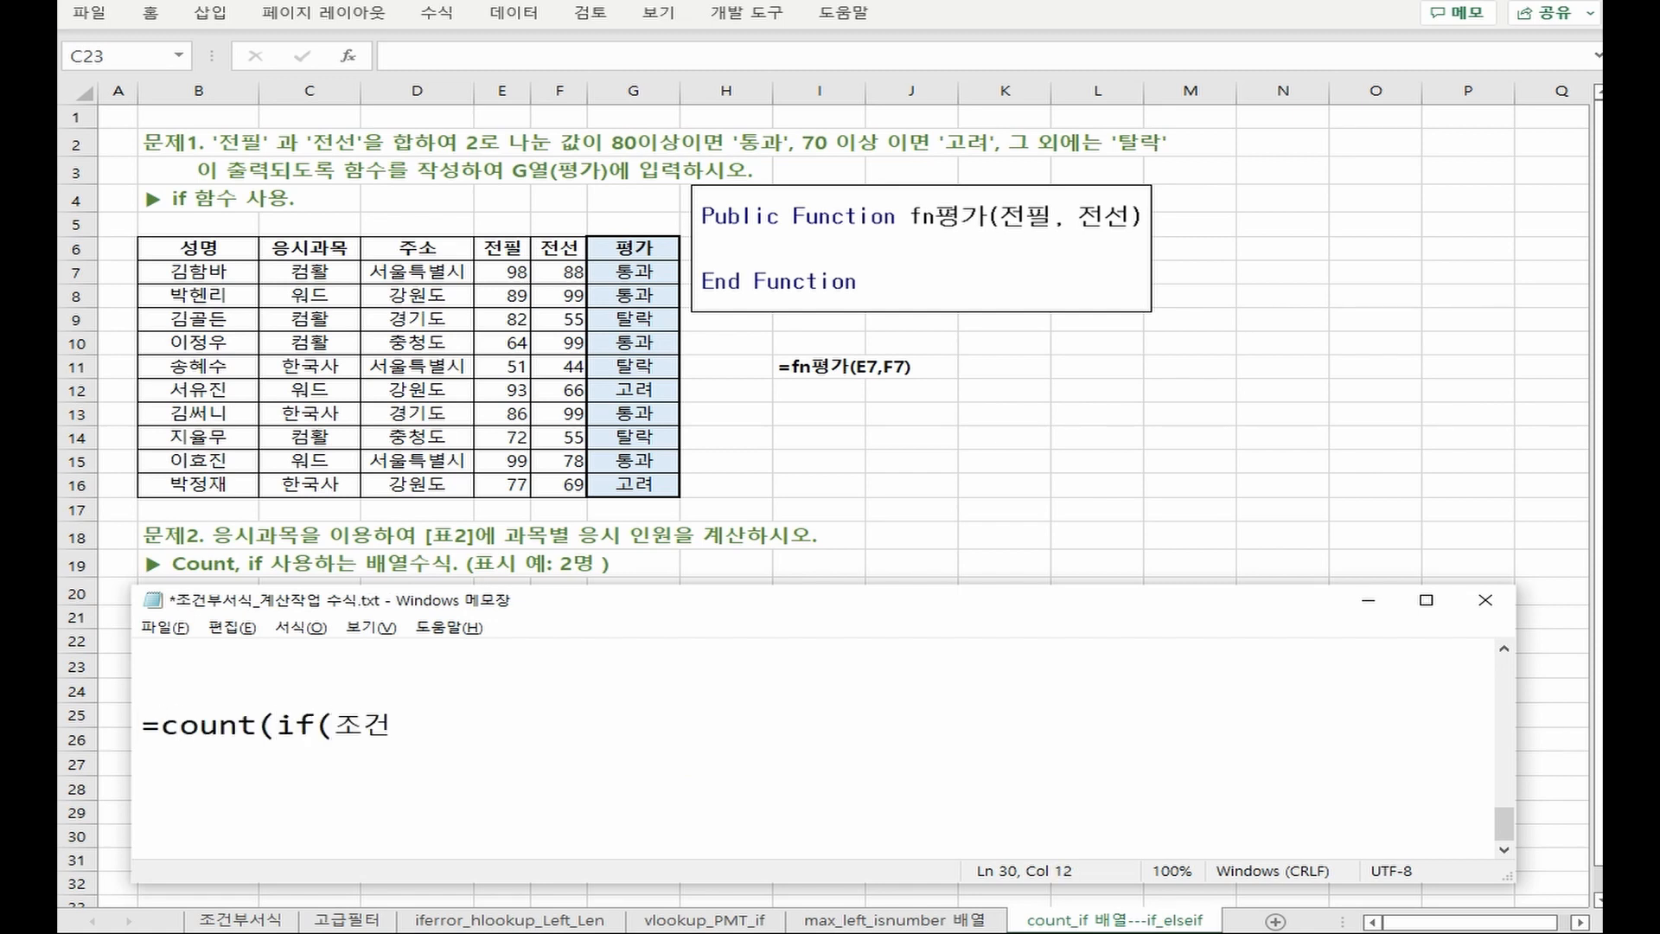
type(",가값범위))")
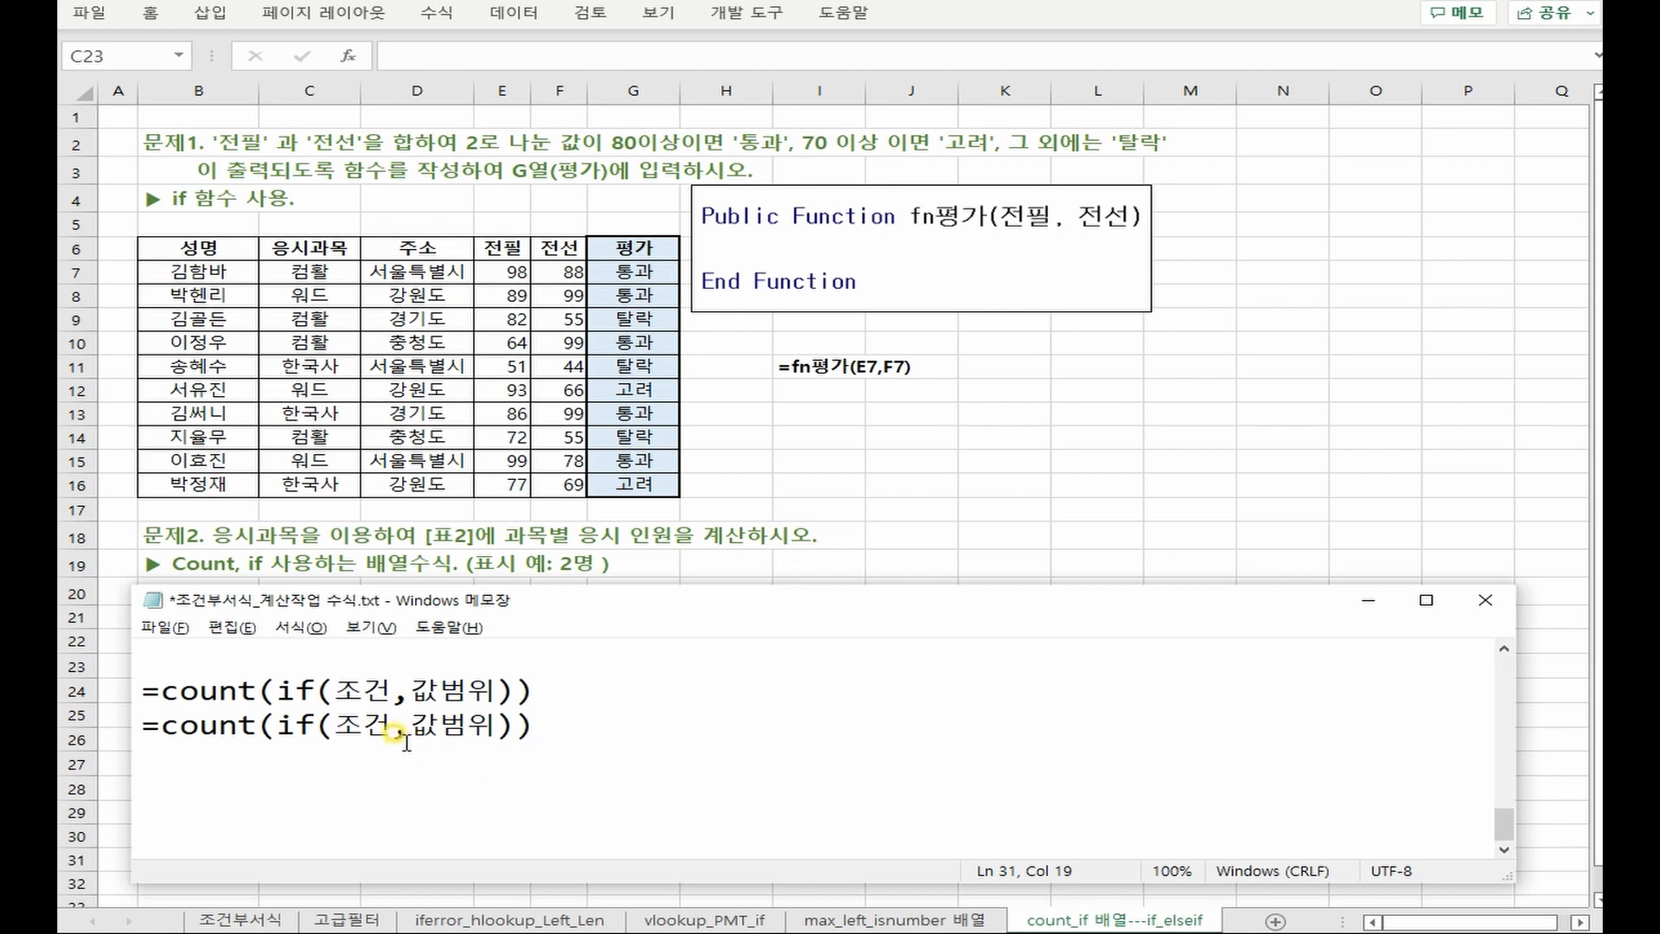
In the duplicate outline line, replace 값범위 with 1 and remove the 조건 placeholder, then move Notepad clear of 표2
left_click_drag(409, 727, 497, 726)
type("1")
double_click(380, 727)
key("Delete")
left_click_drag(398, 599, 662, 599)
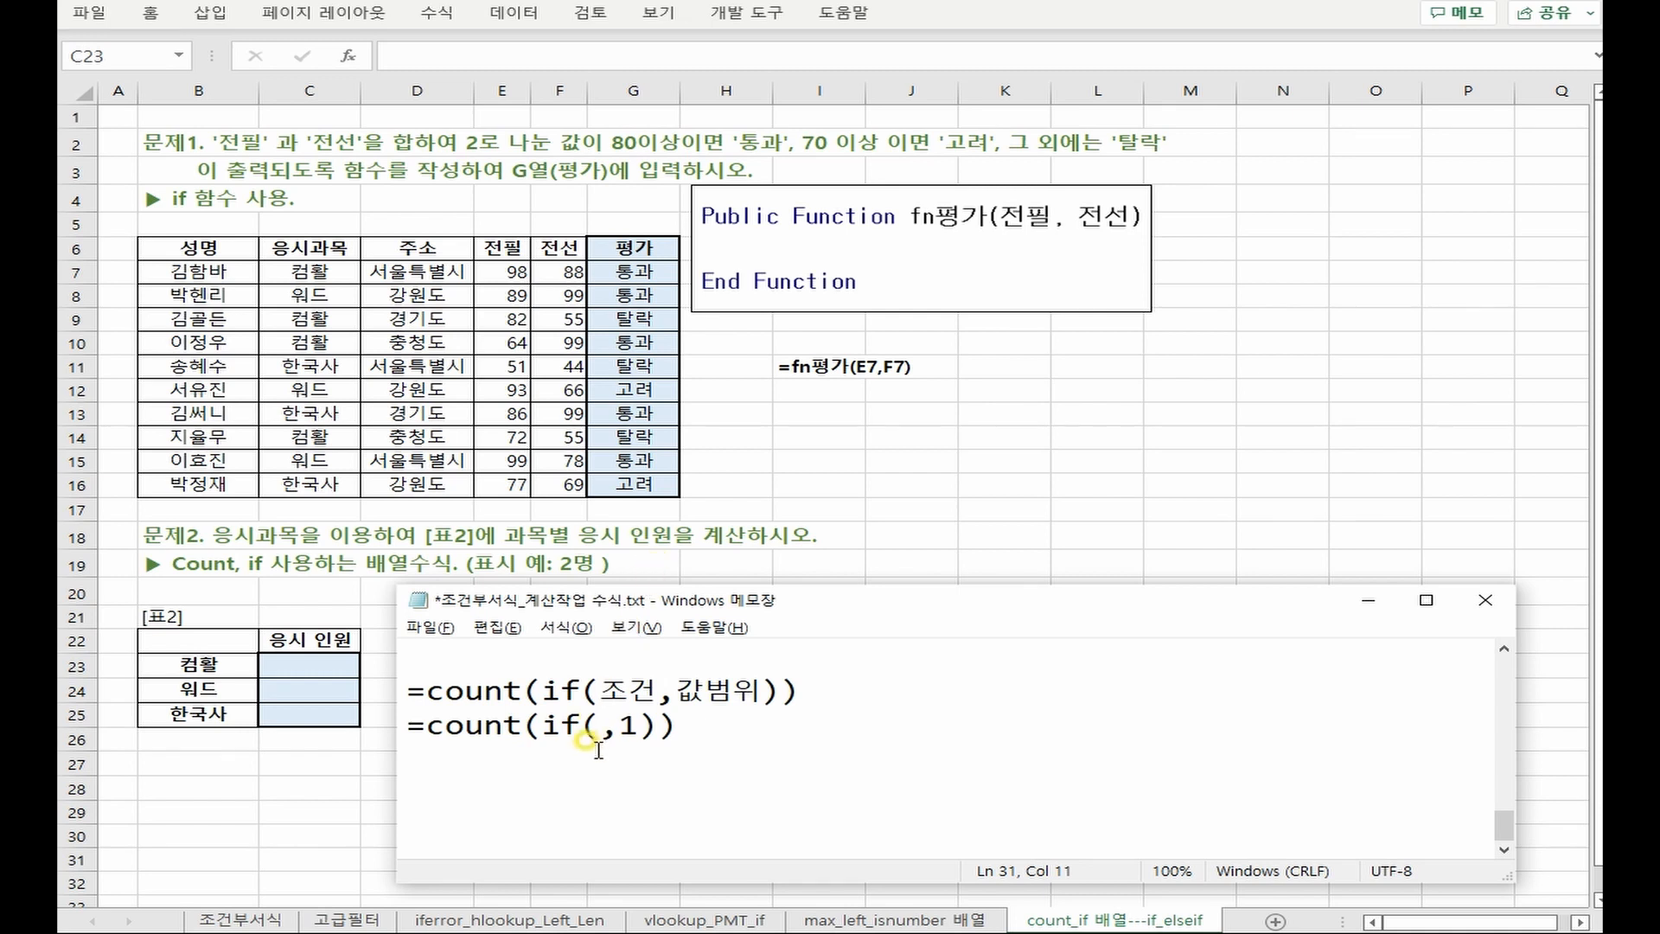
Enter C7:C16=B23 as the IF condition and make the range absolute as $C$7:$C$16
type("C7:")
type("C16")
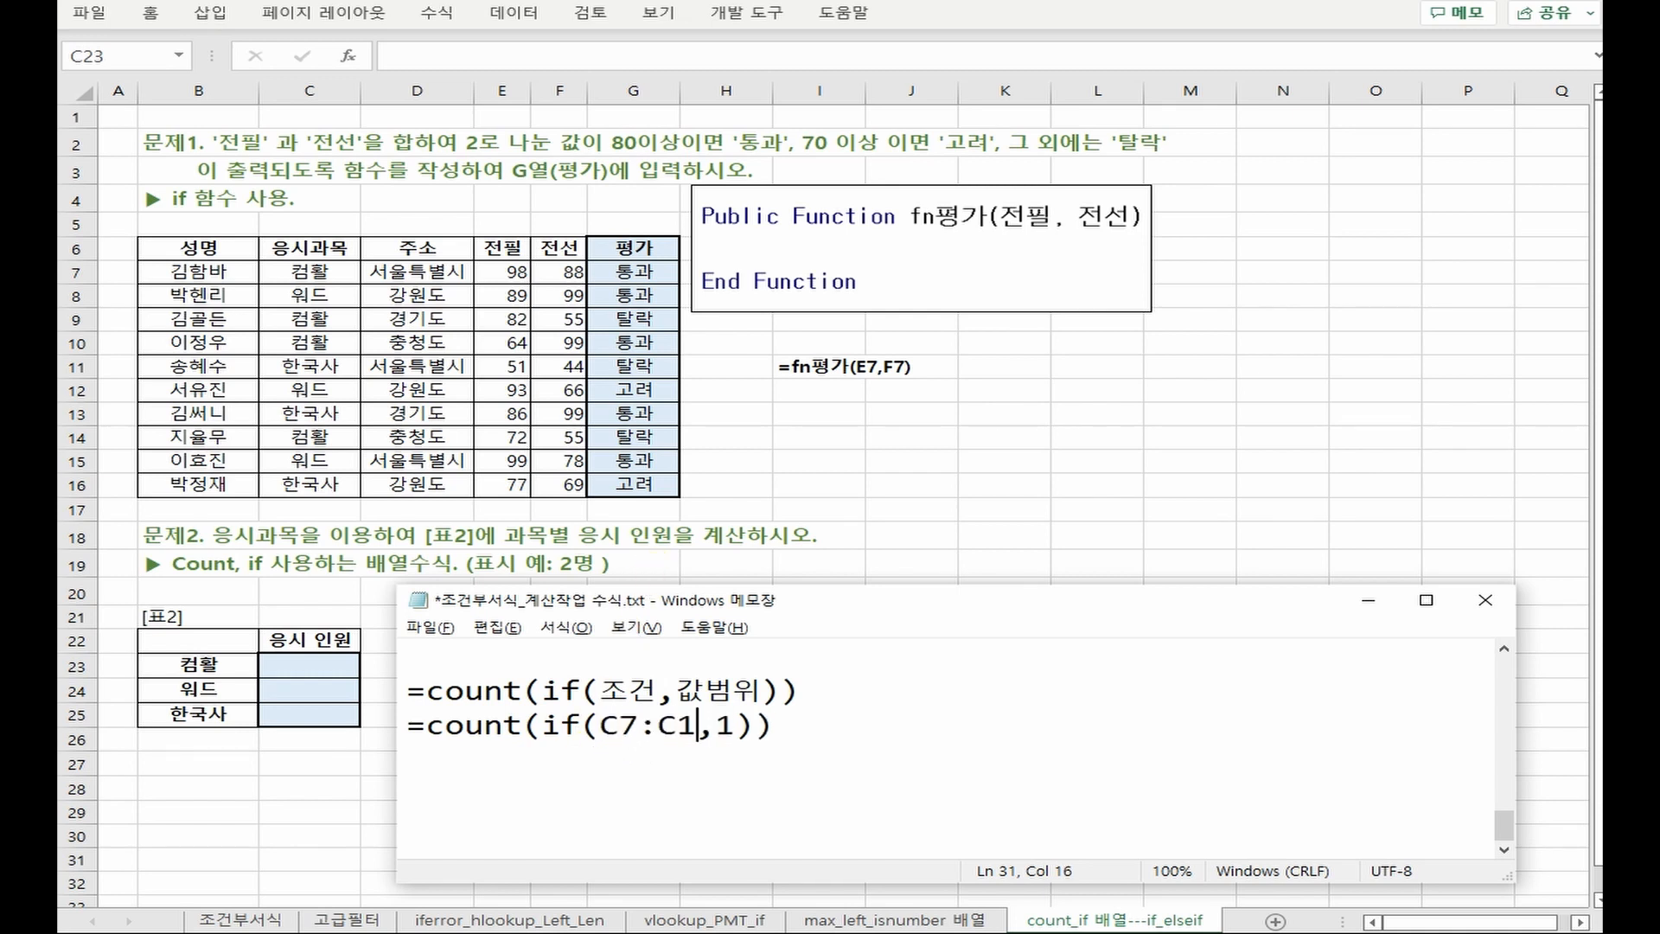
type("=B")
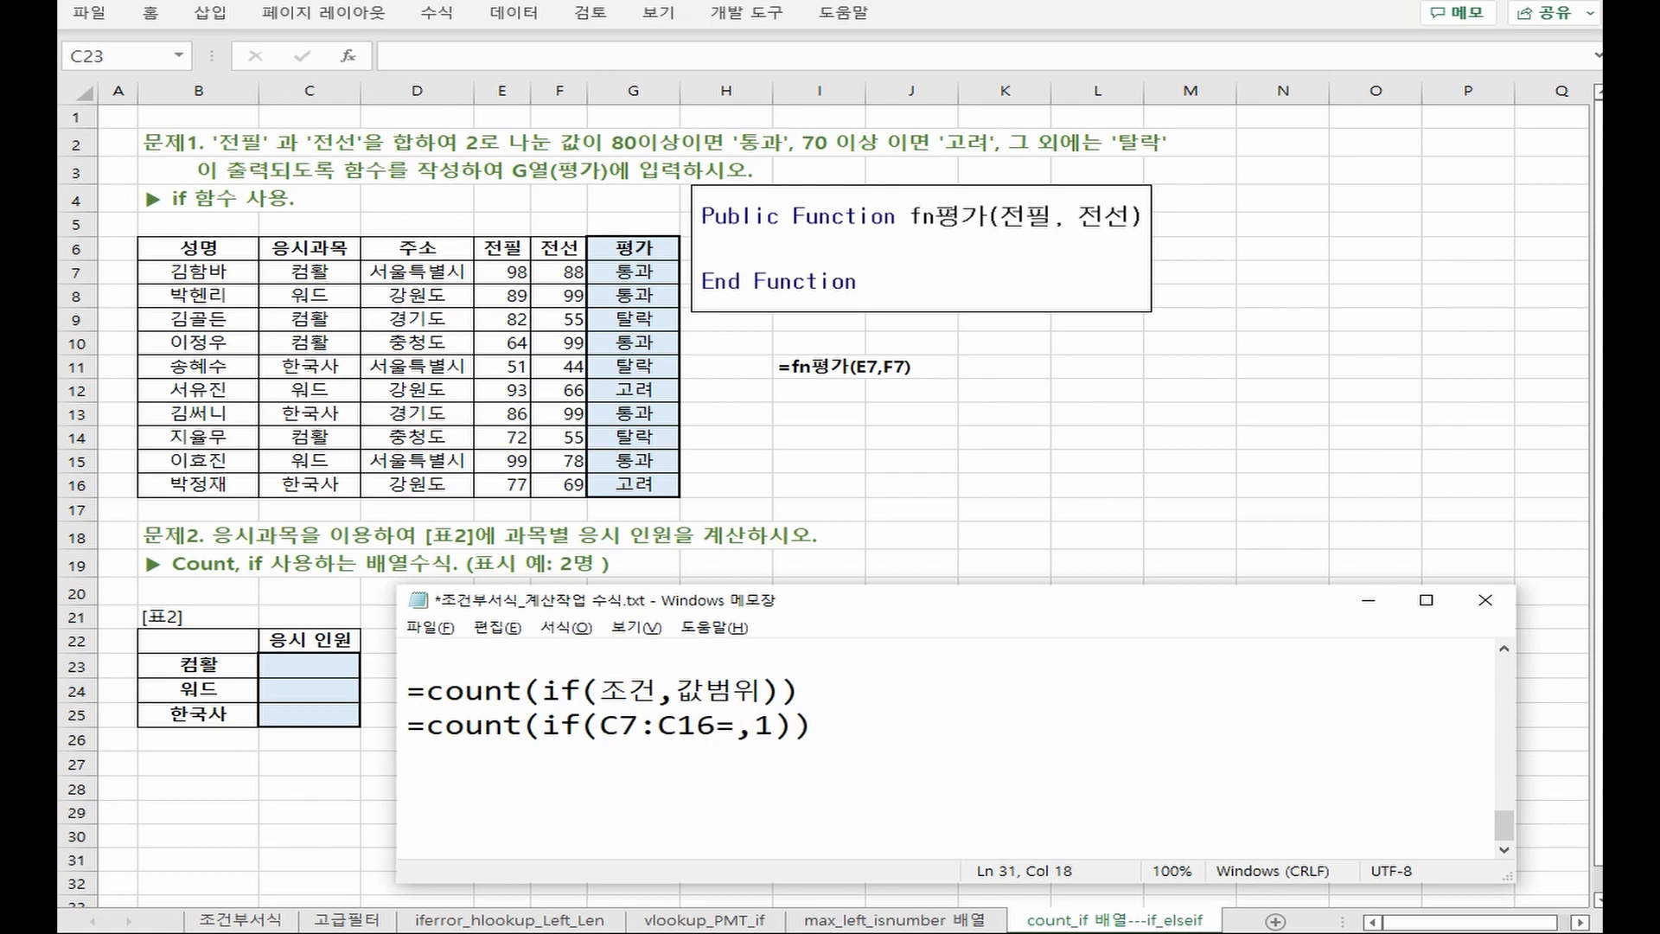
type("23")
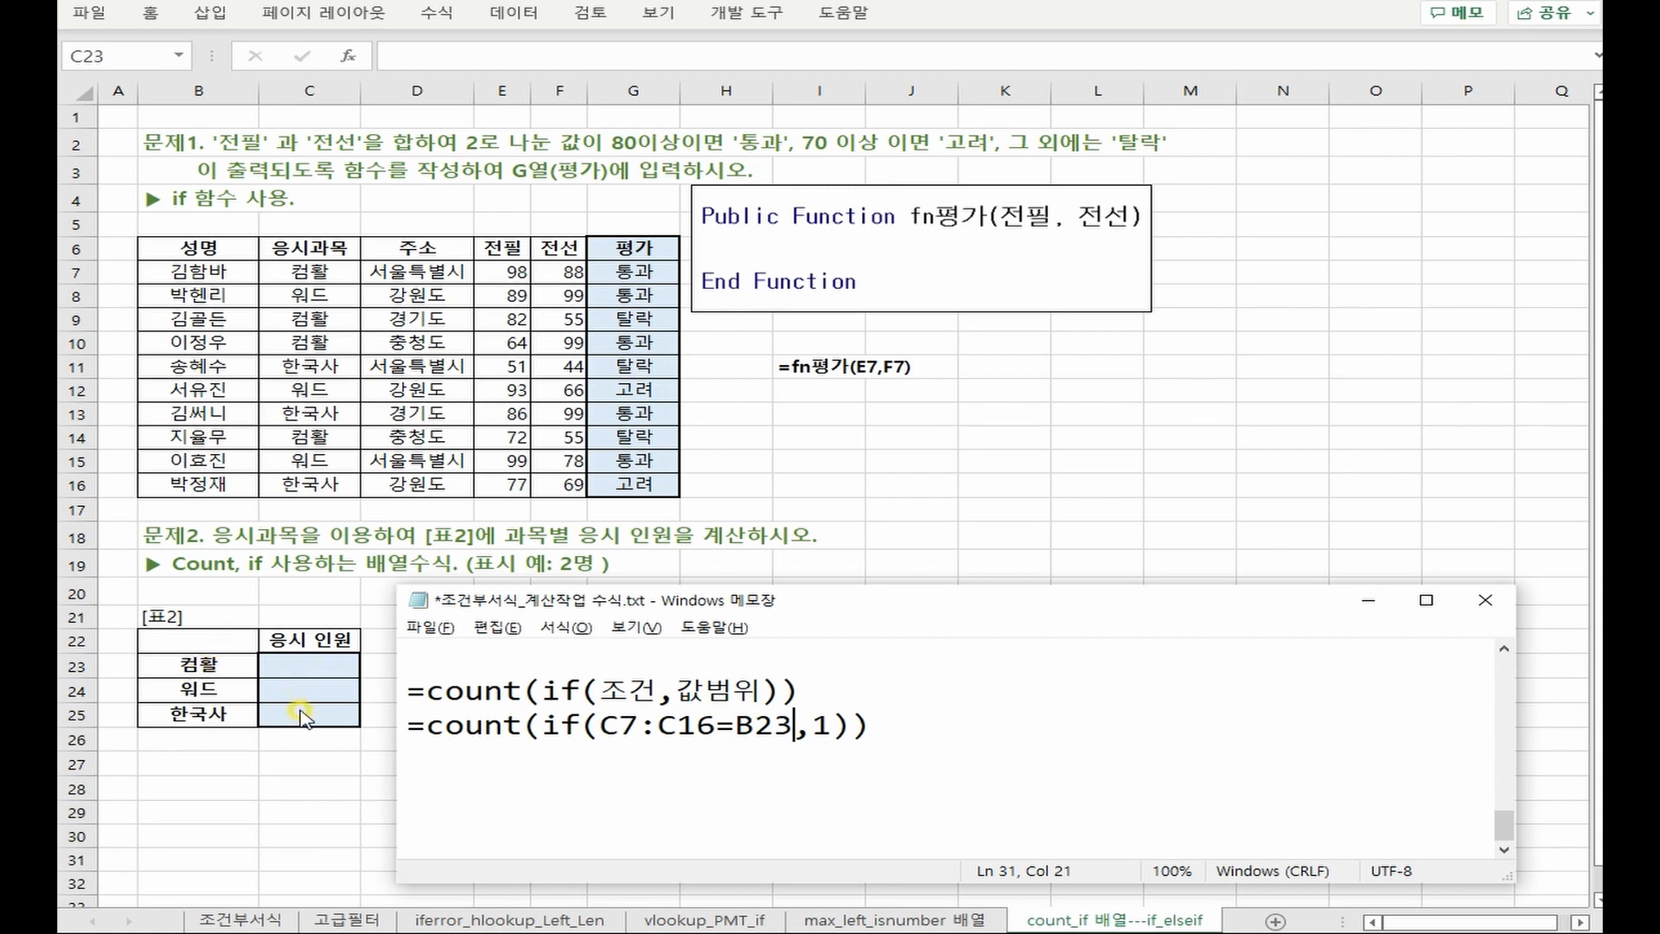
left_click_drag(600, 725, 717, 725)
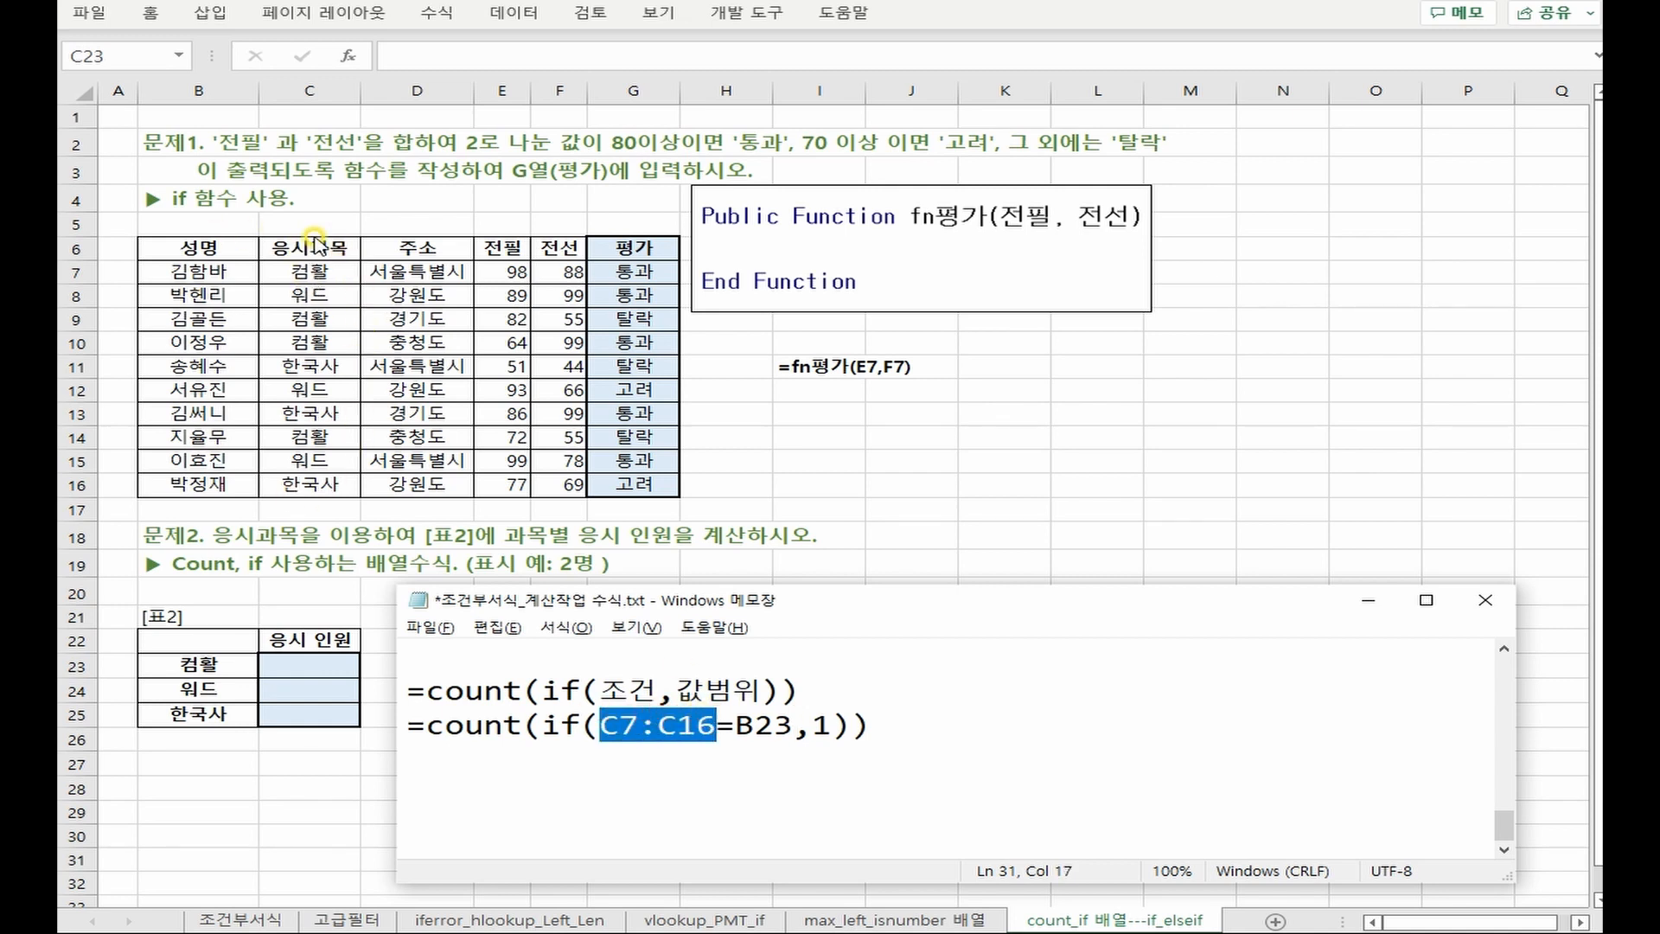
type("$C$7:$C$16")
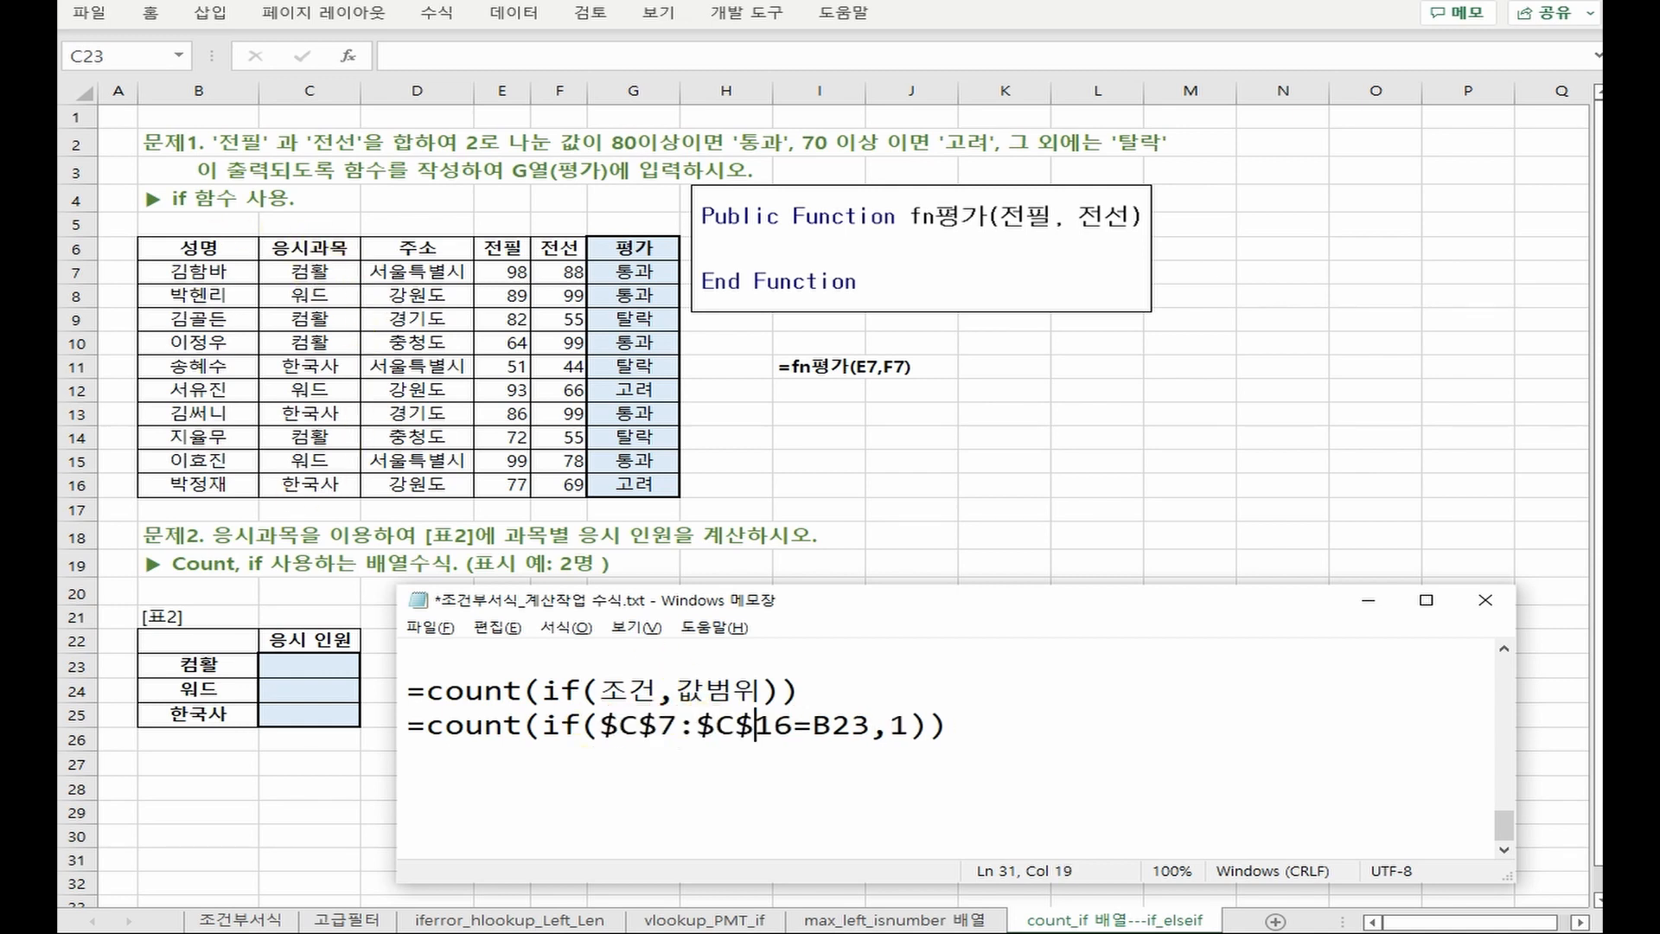
Duplicate the formula on a new line and reverse its comparison to read =count(if(B23=$C$7:$C$16,1))
left_click(1046, 737)
key("shift+Home")
key("ctrl+c")
left_click(1041, 735)
key("Return")
key("ctrl+v")
double_click(847, 758)
key("BackSpace")
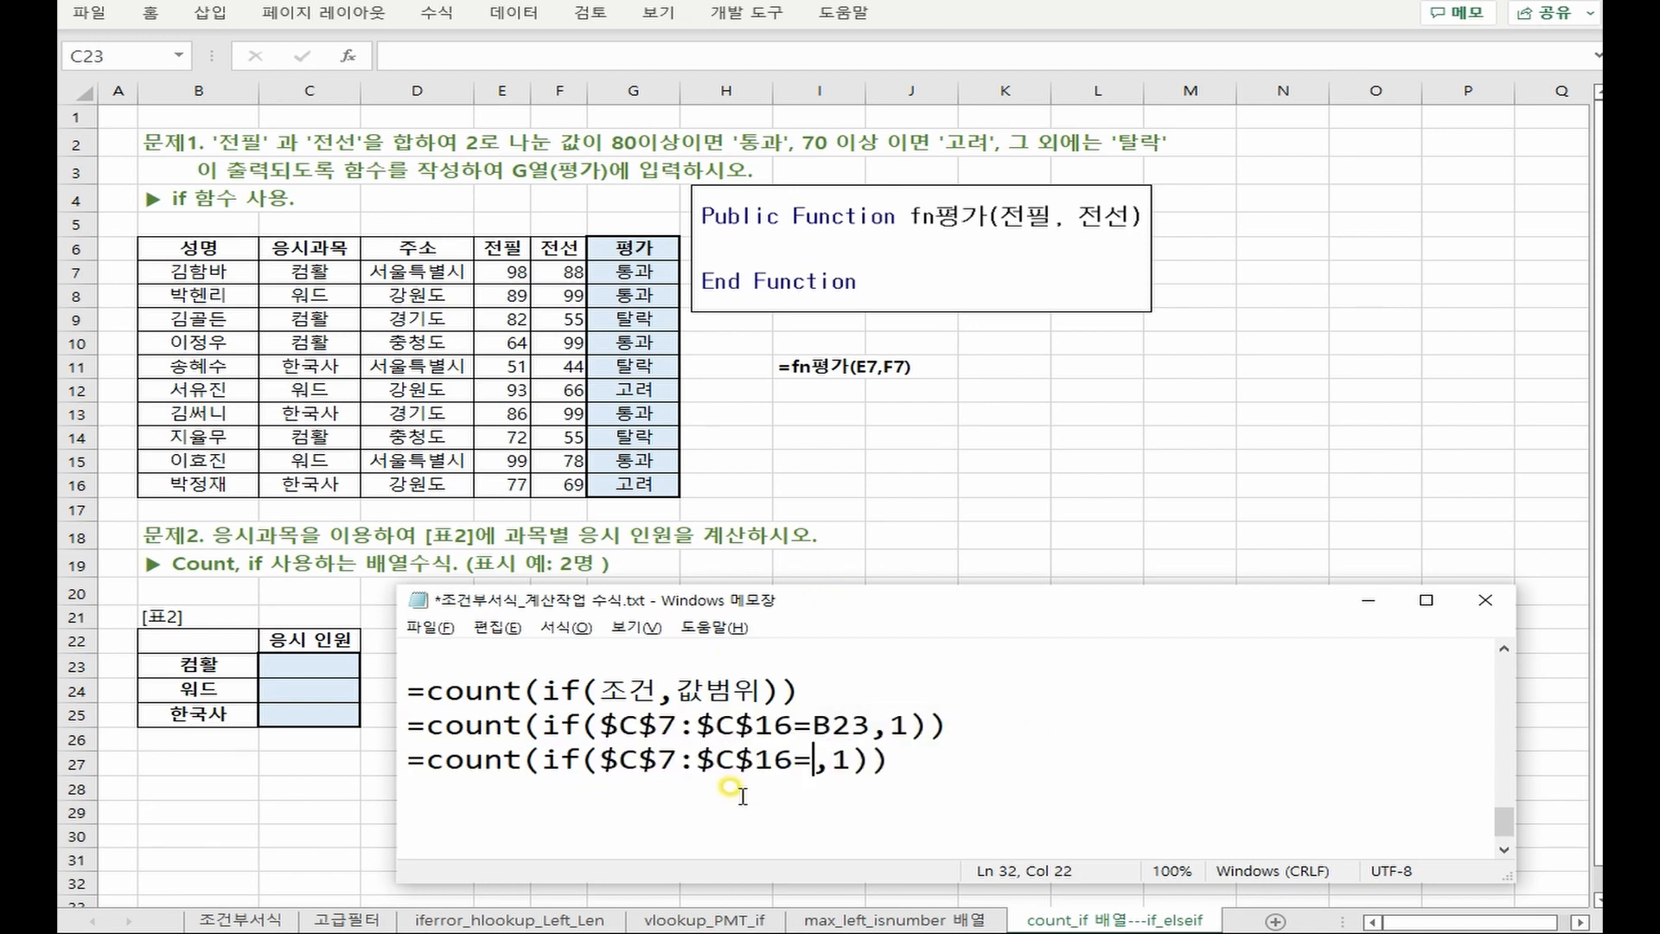
left_click(602, 759)
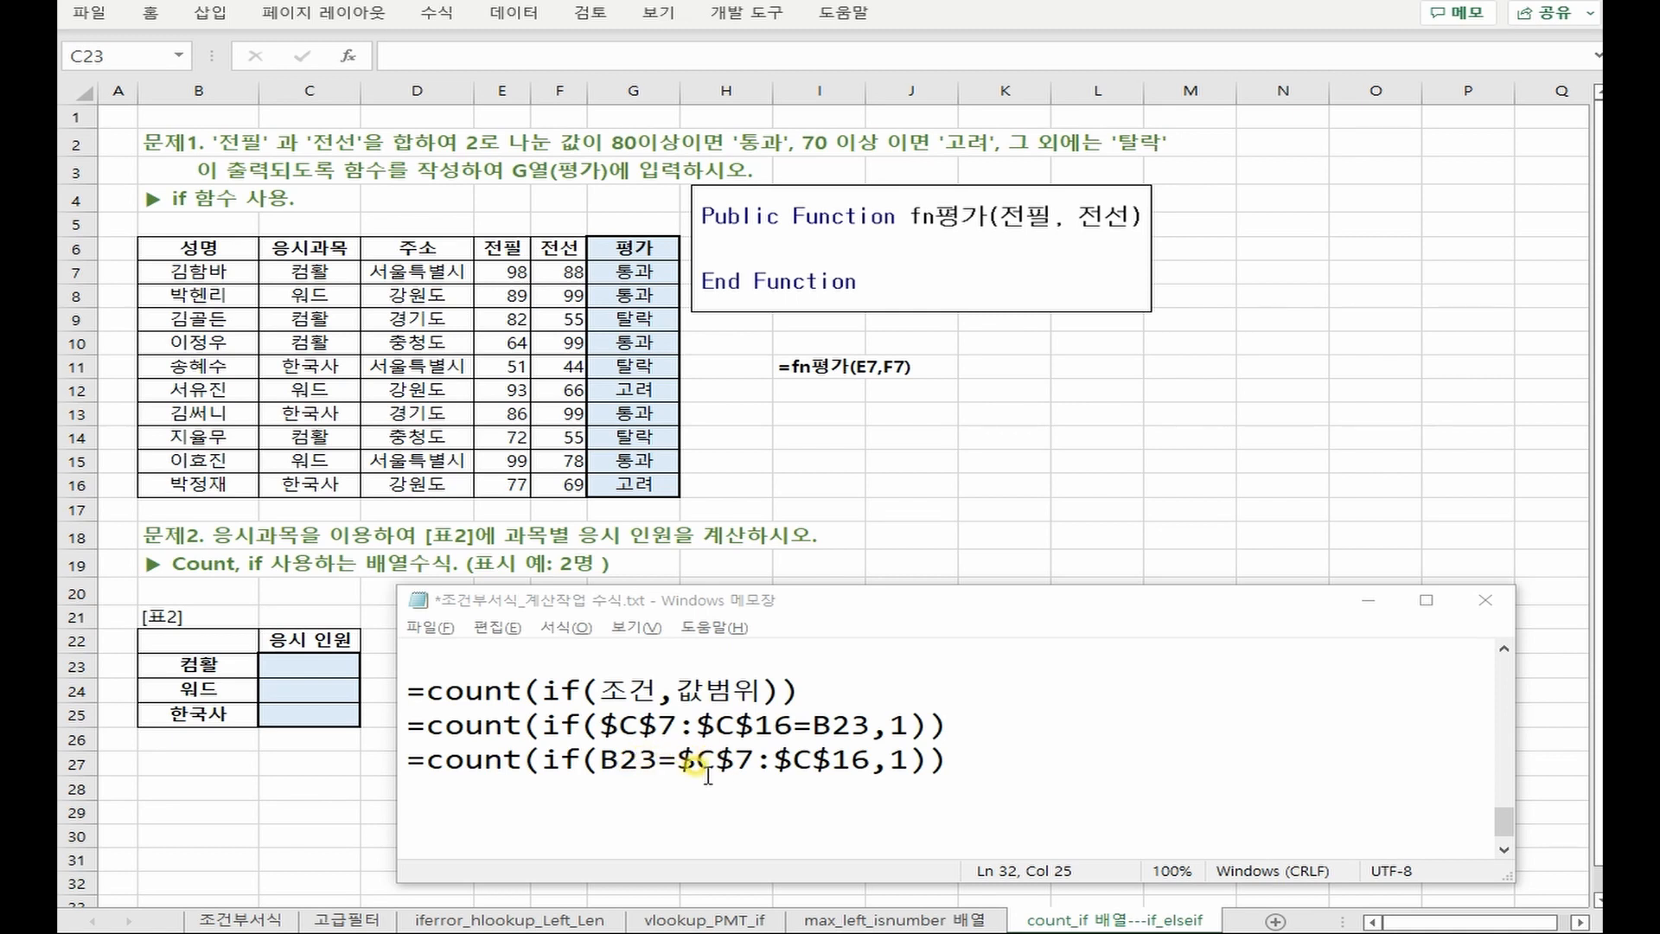
Append &"명" to the end of the reversed formula in Notepad
left_click(990, 759)
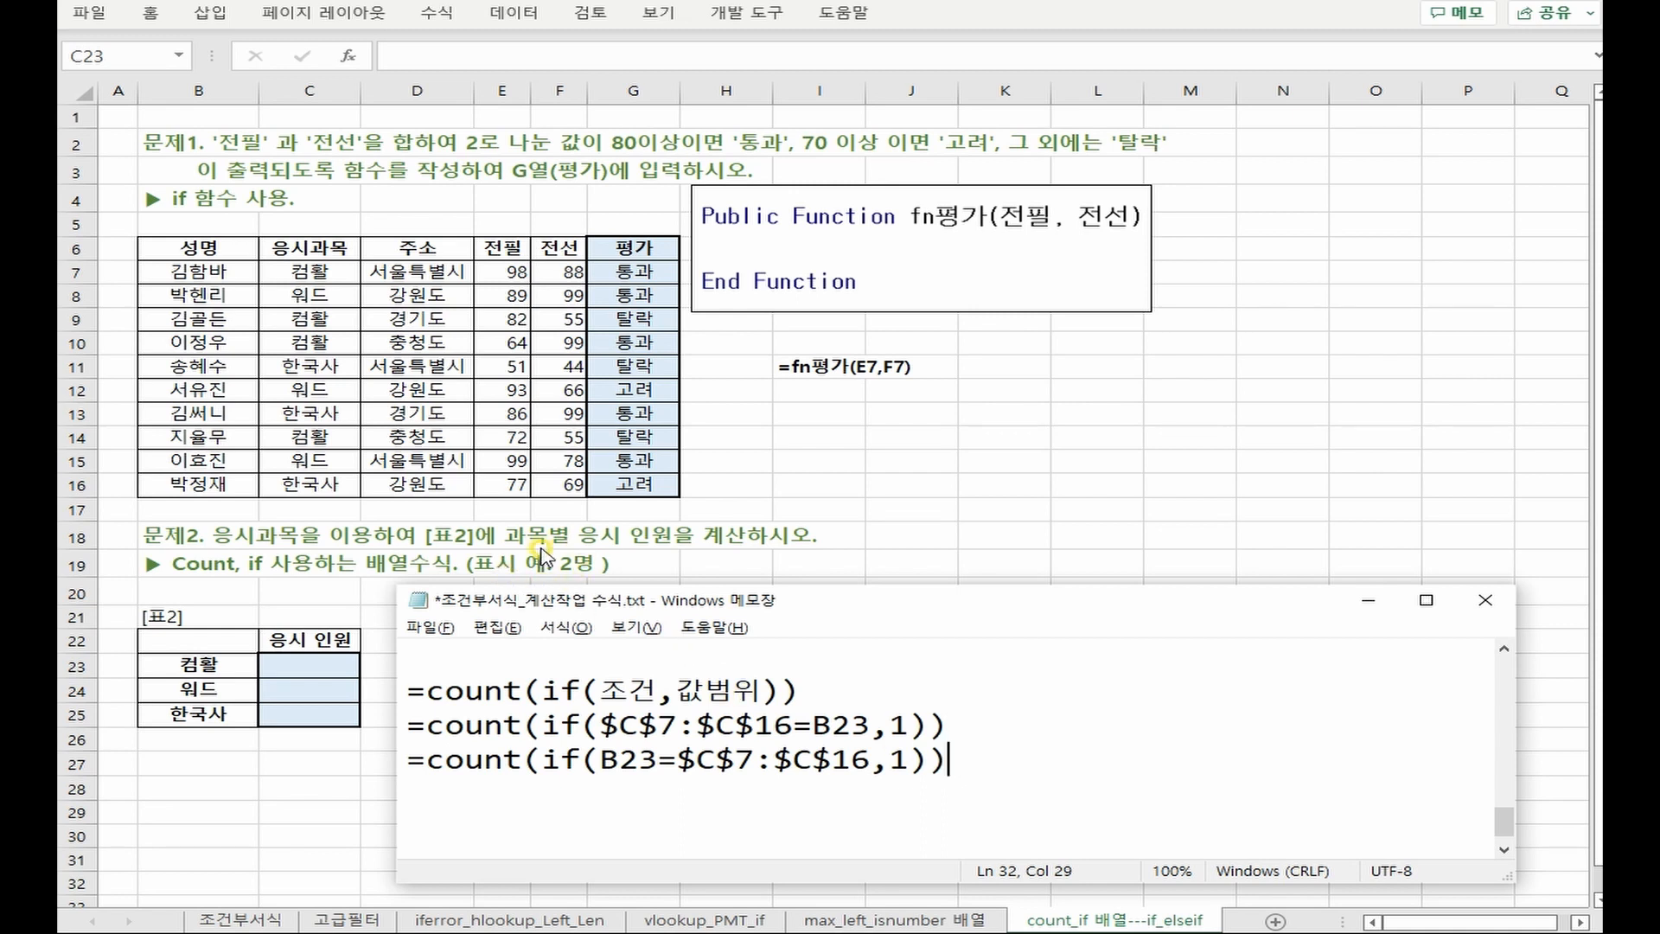
type("&")
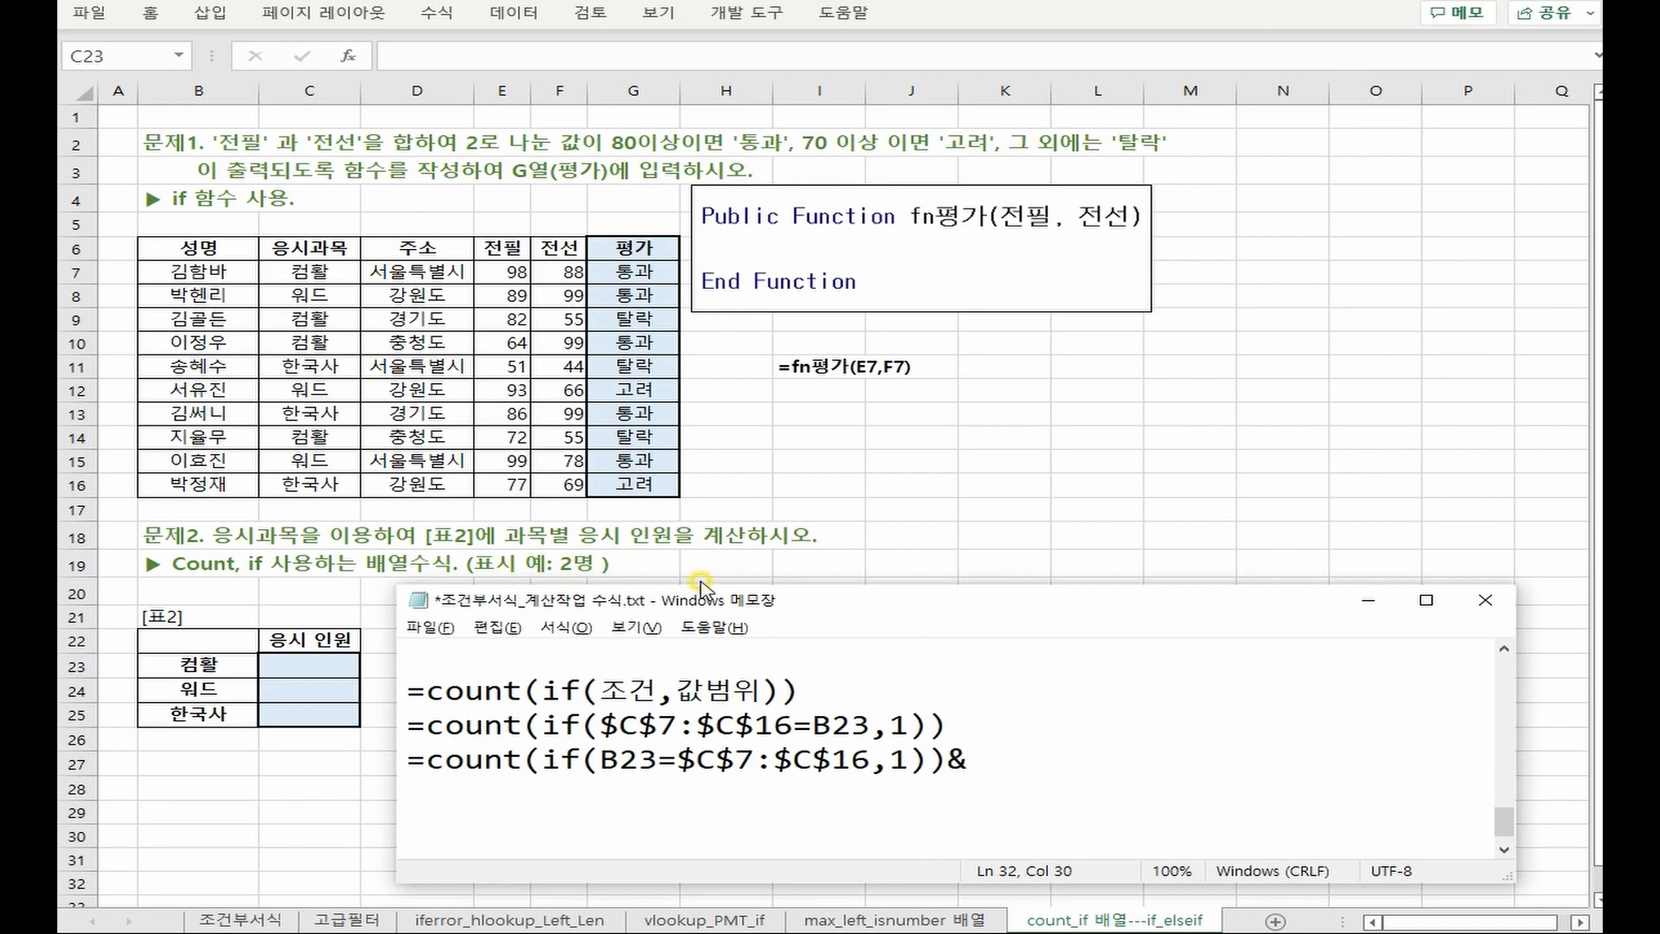
type("\"명\"")
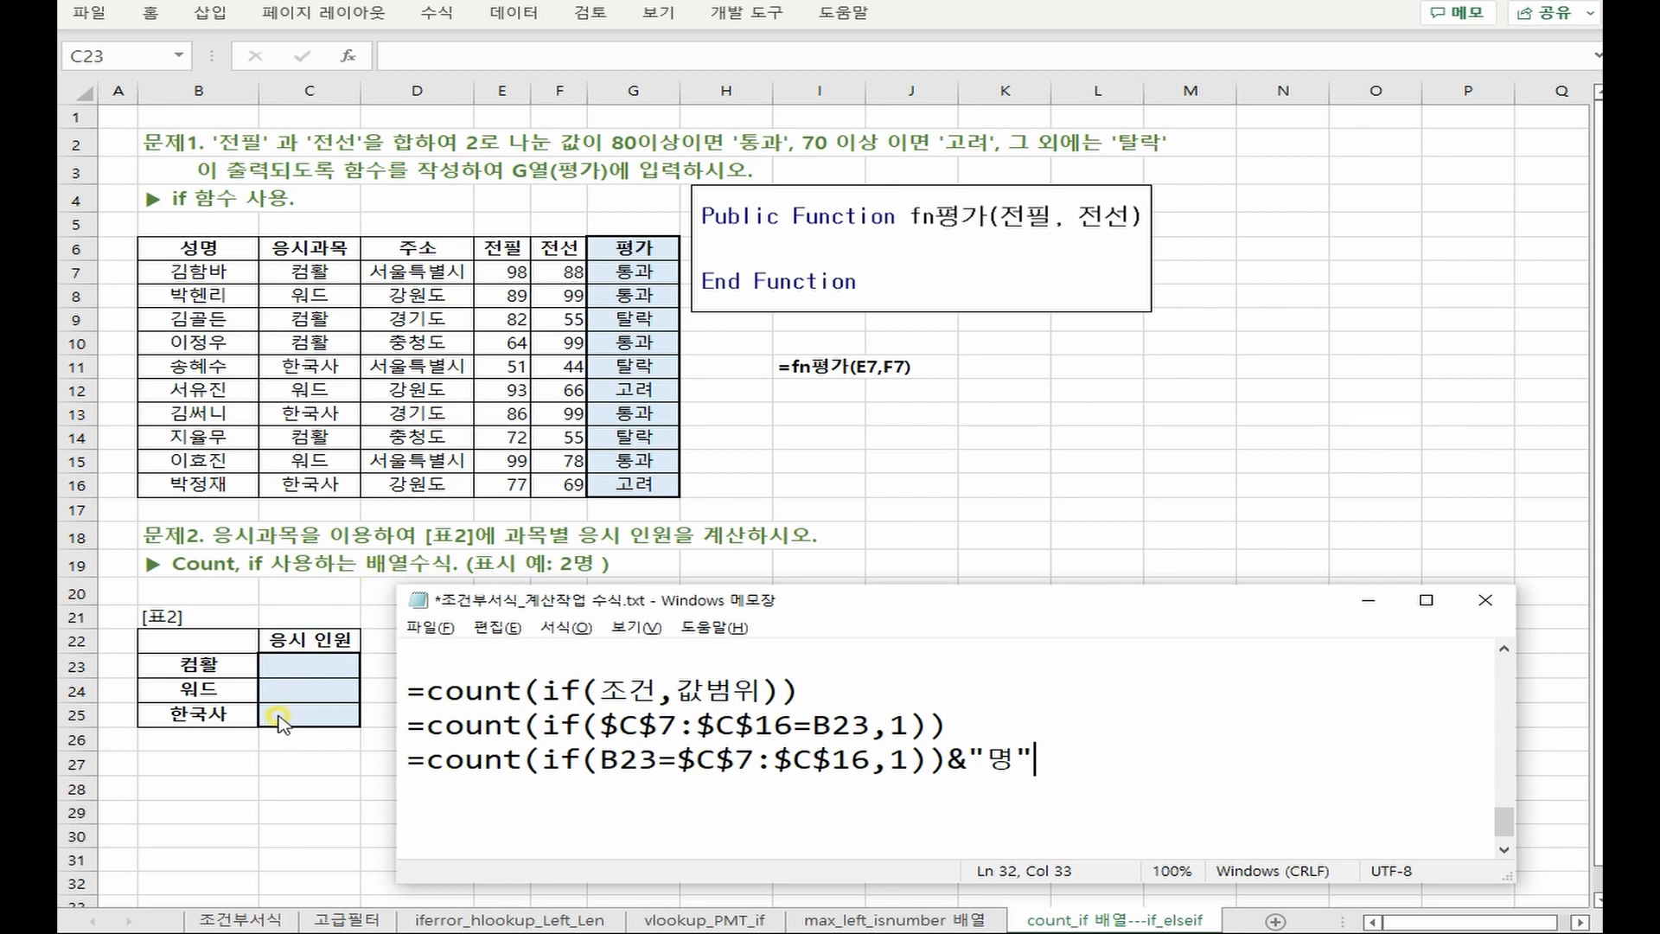
Return to Excel and start the C23 formula with =COUNT(IF(B23=$C$7:$C$16, using an absolute subject range
left_click(278, 669)
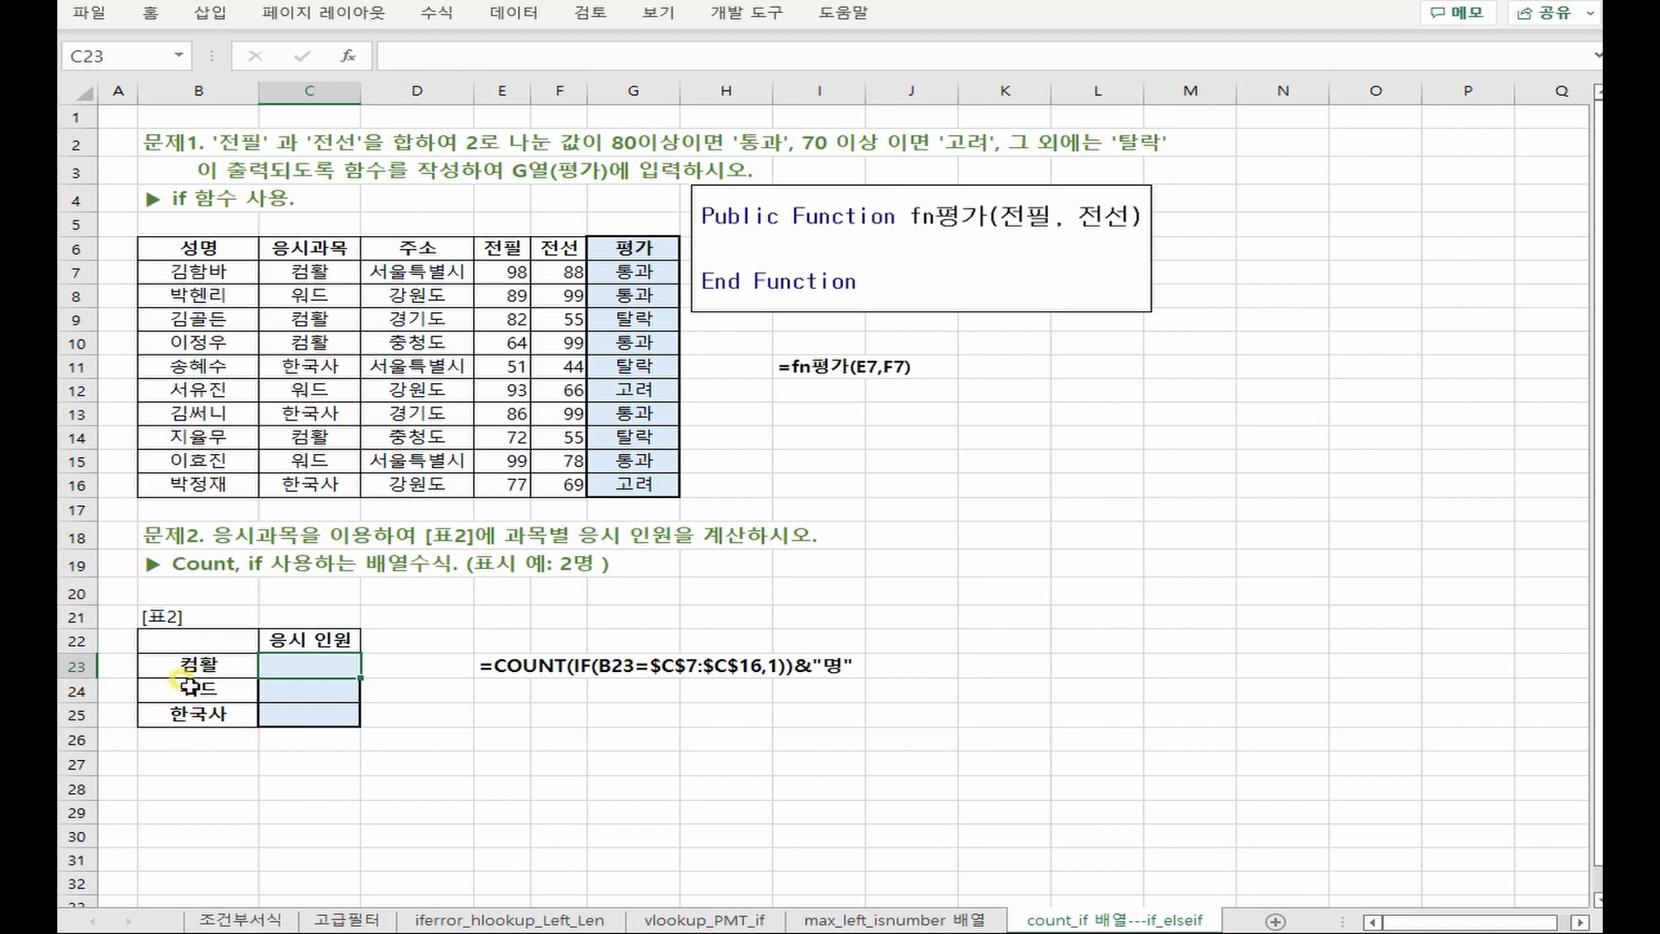
left_click(485, 52)
type("=COUNT(")
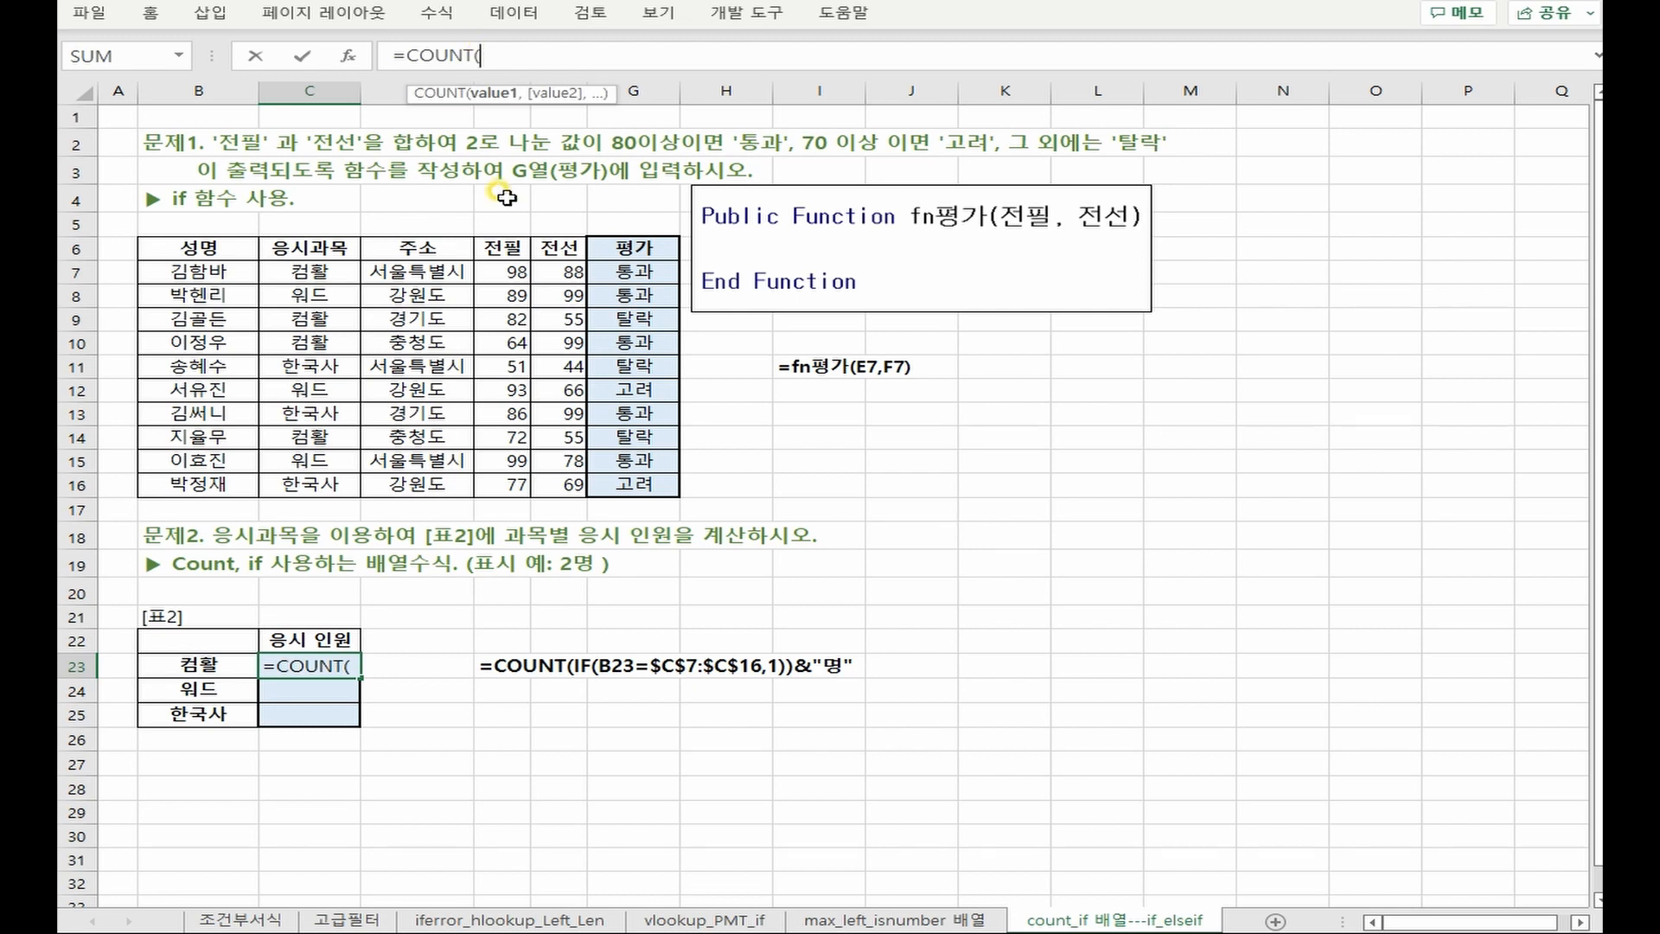
type("IF(")
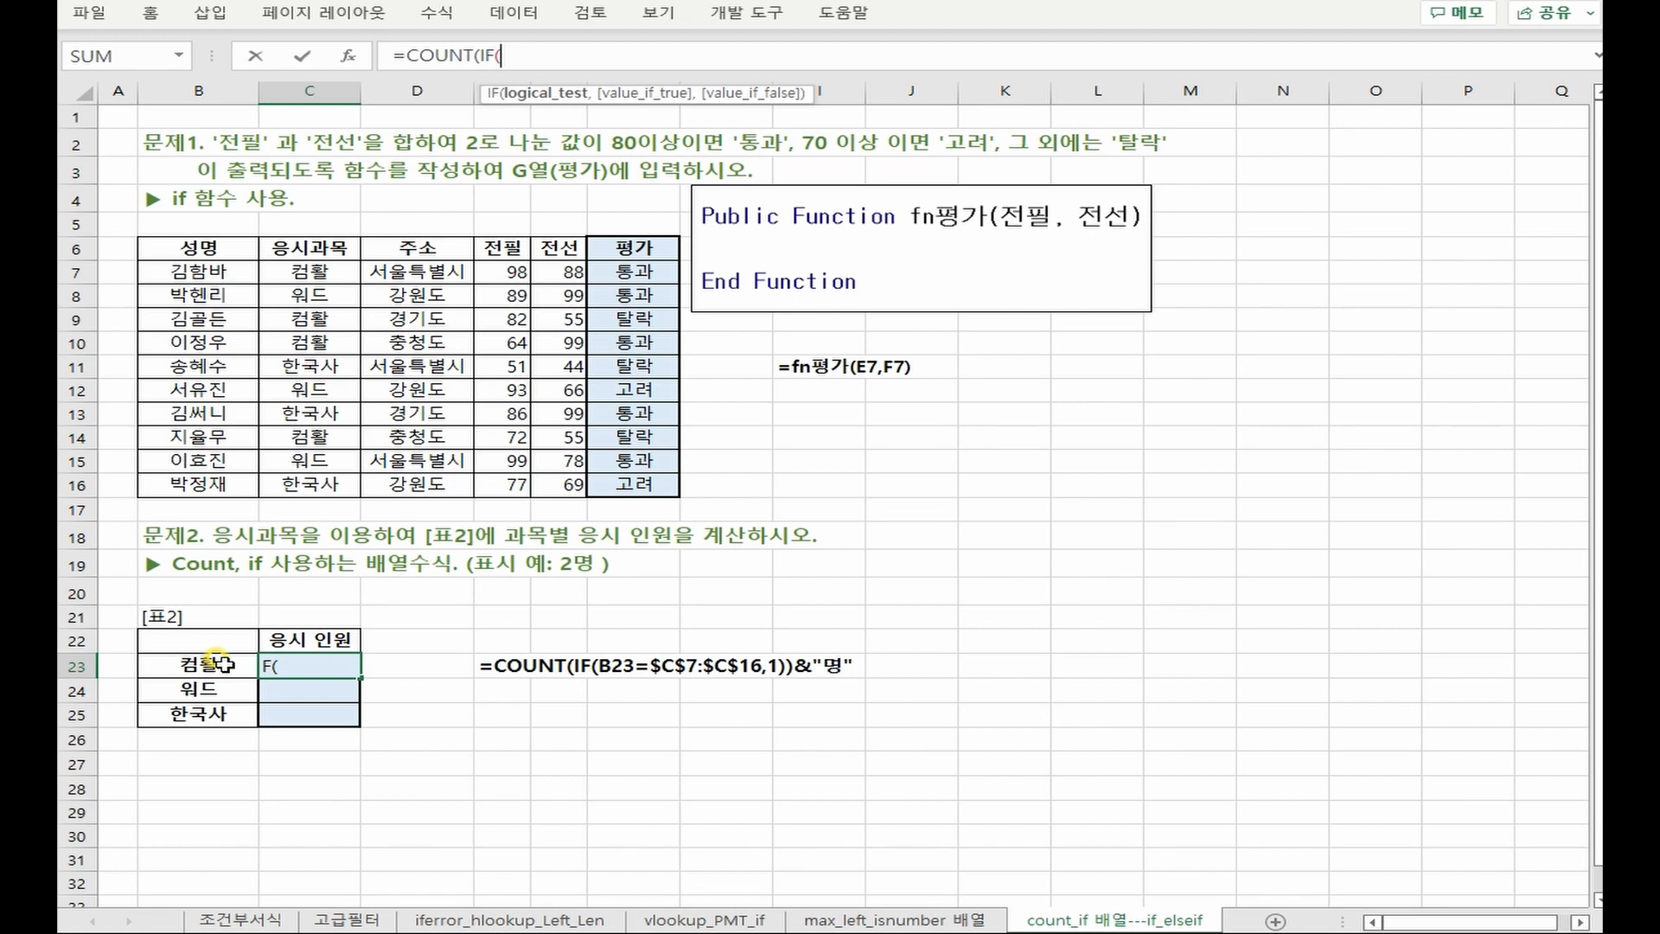
left_click(218, 662)
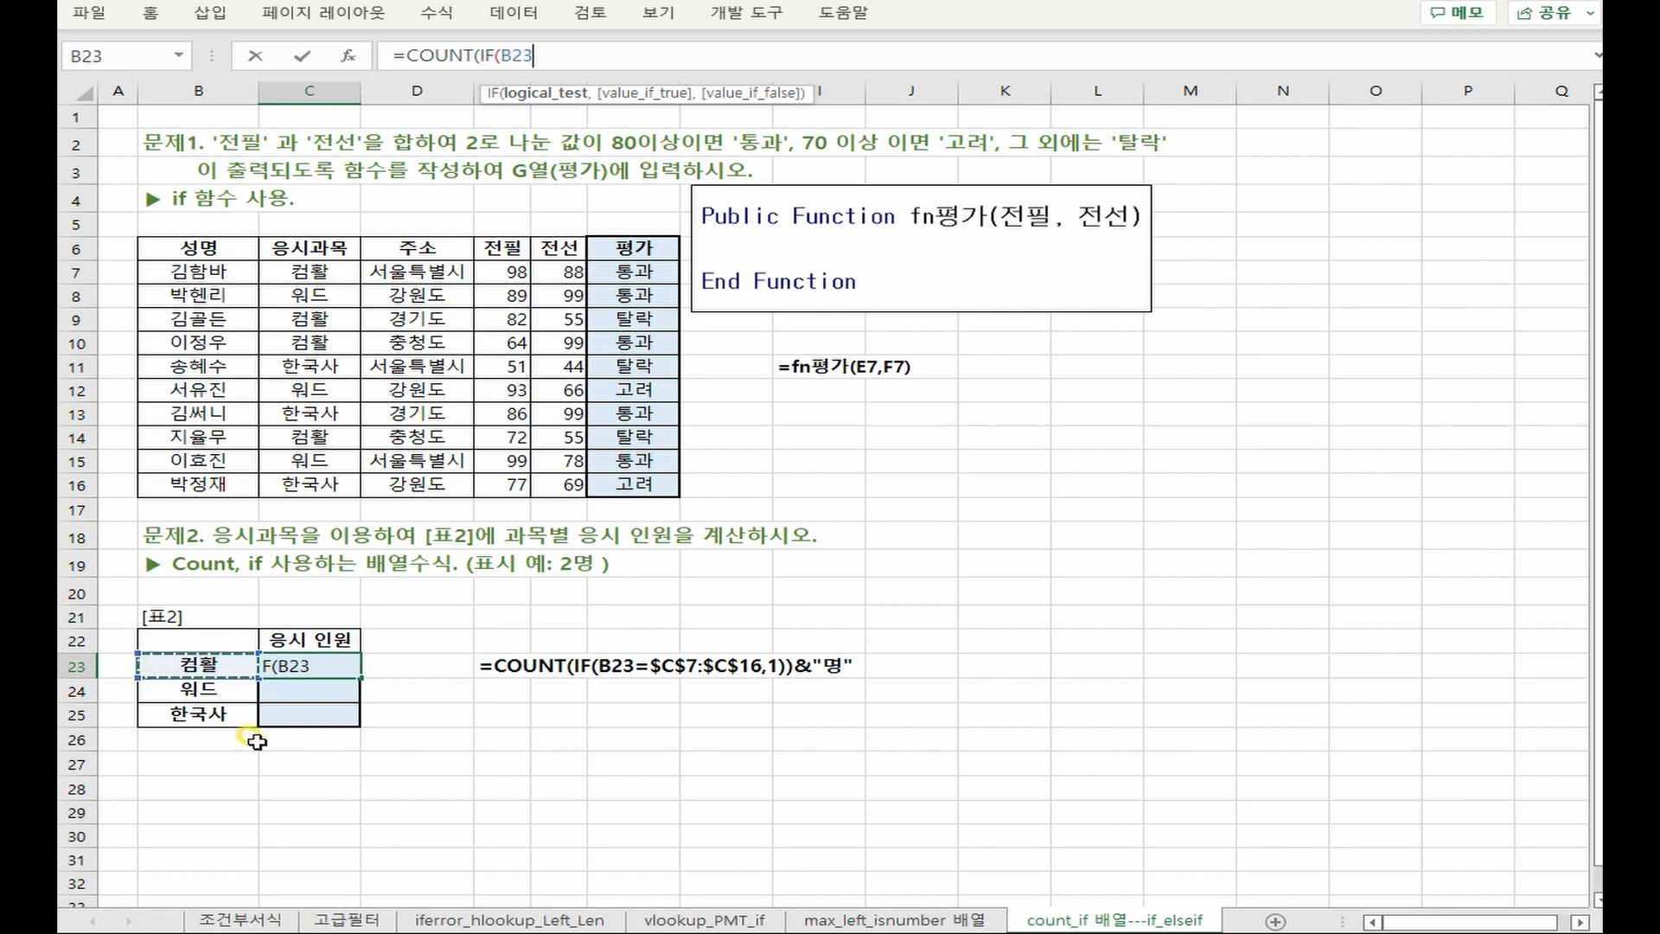
type("=")
left_click_drag(286, 275, 288, 484)
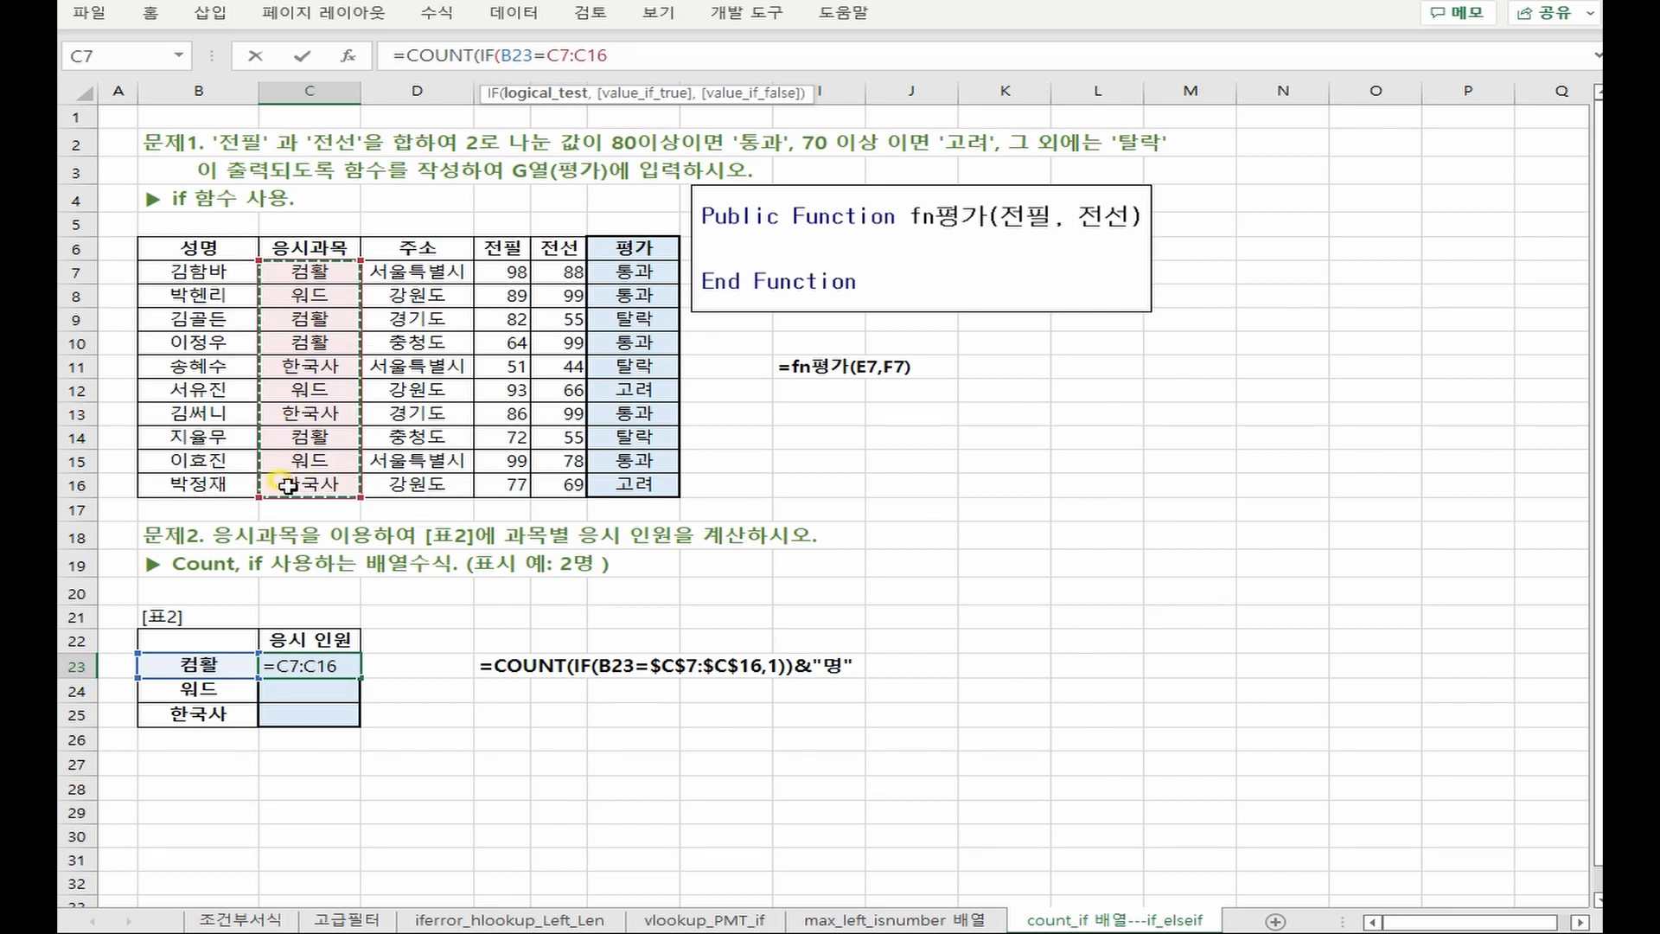
key("F4")
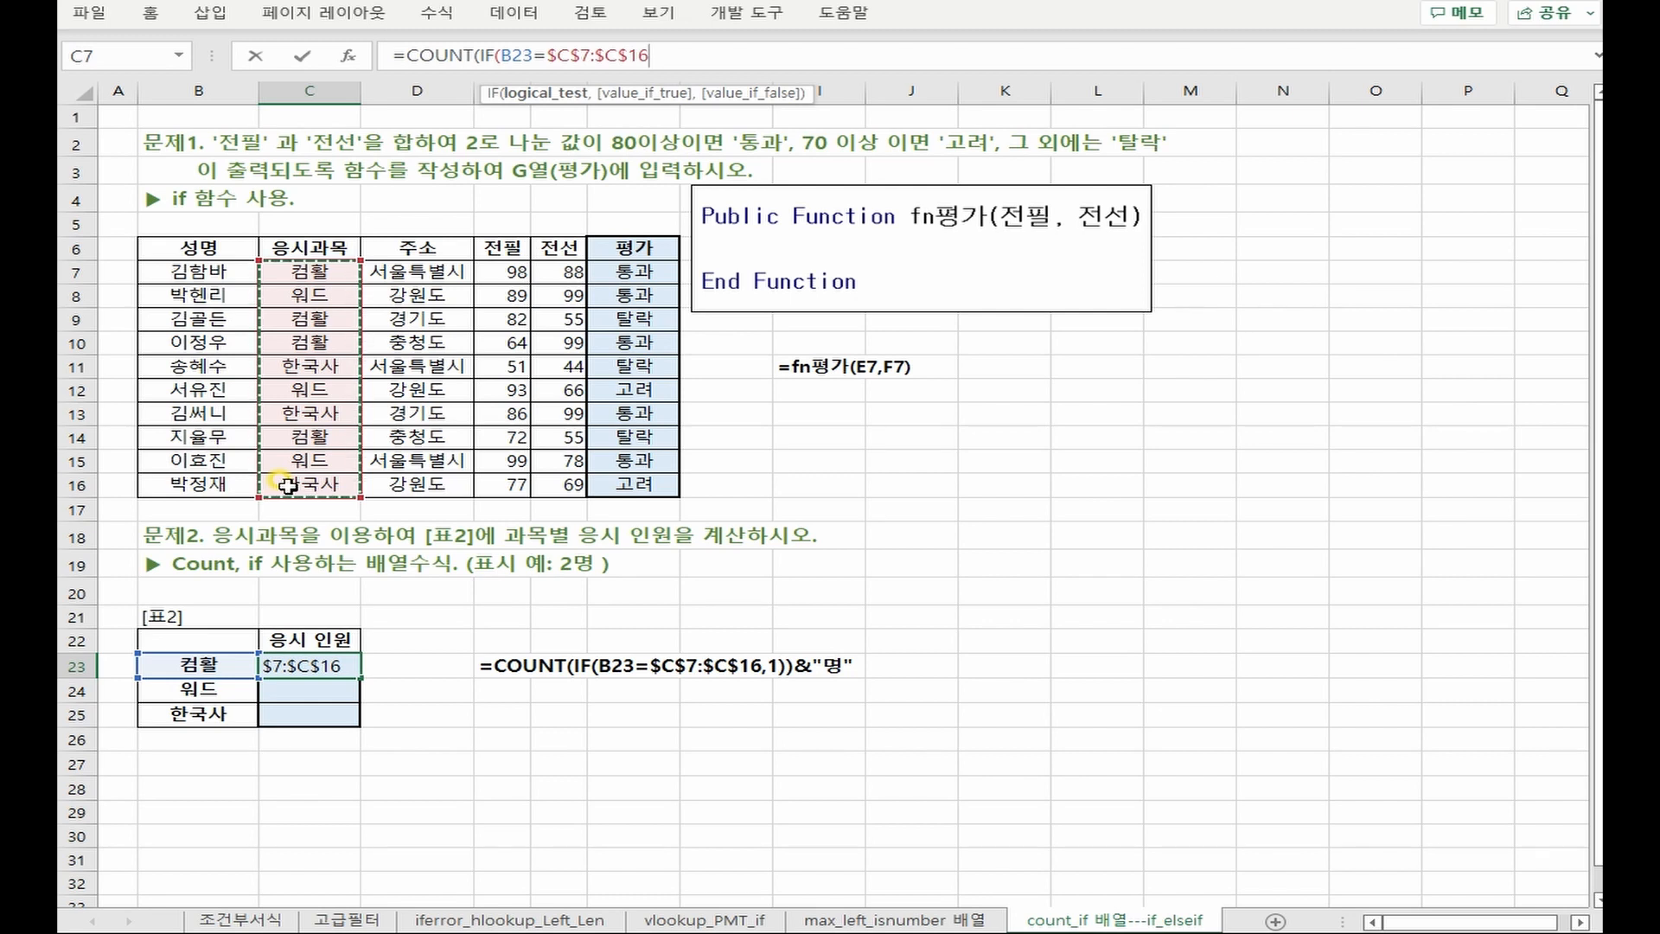
Complete the C23 formula with a true value of 1 and the suffix &"명", and enter it as an array formula
type(",")
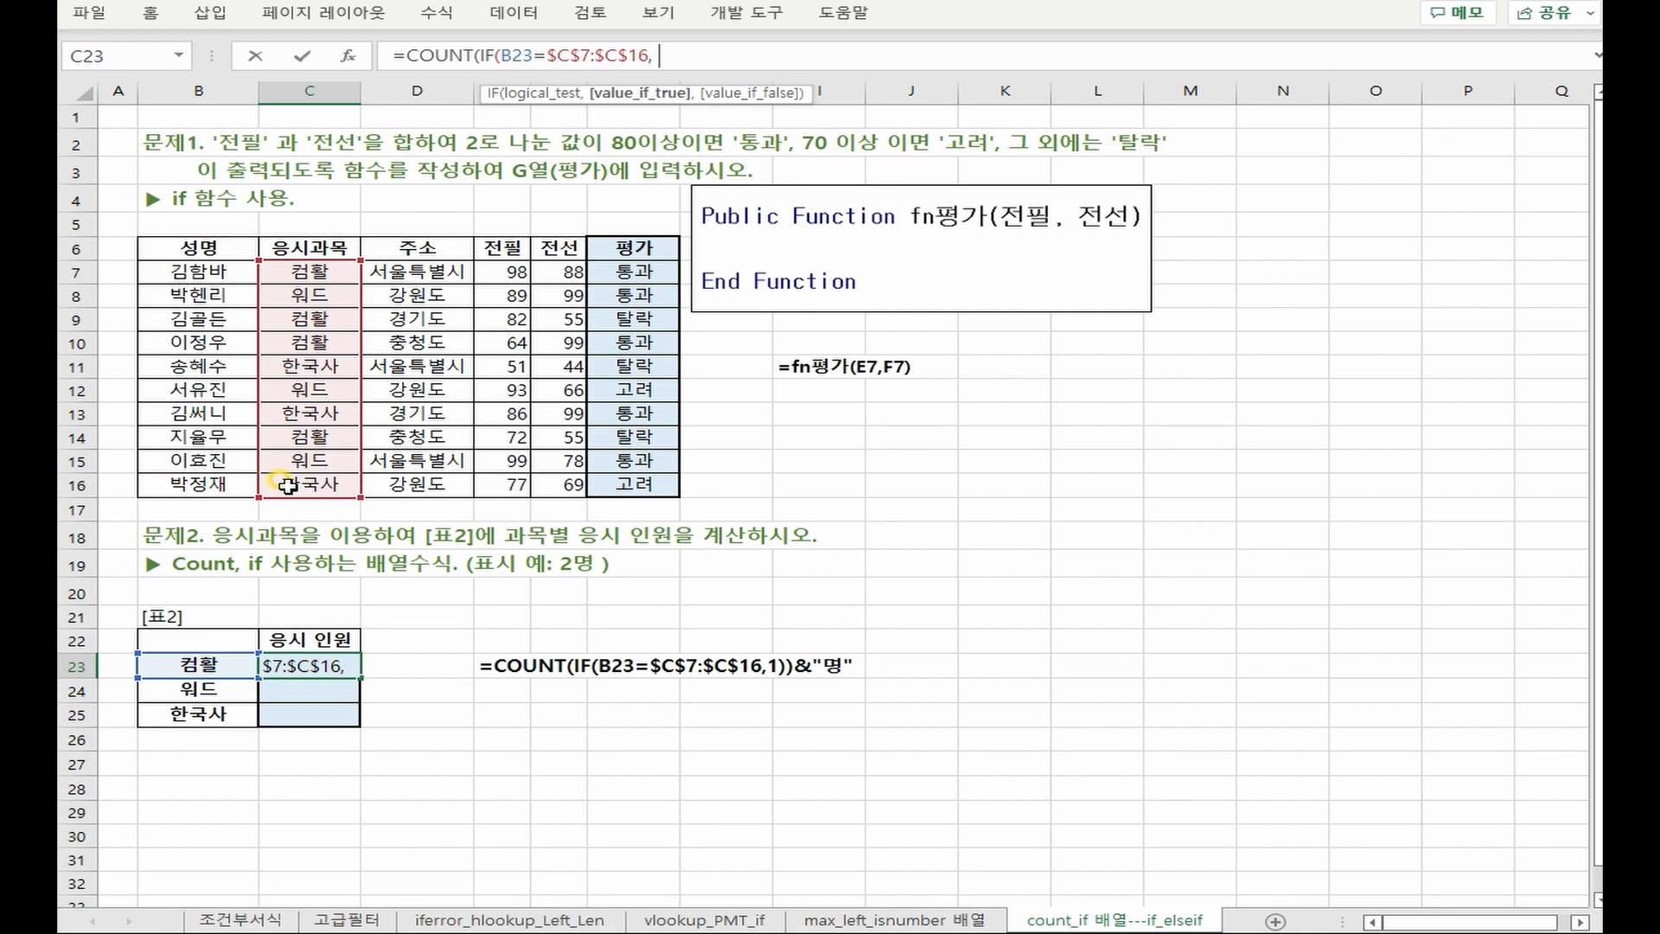
type("1)")
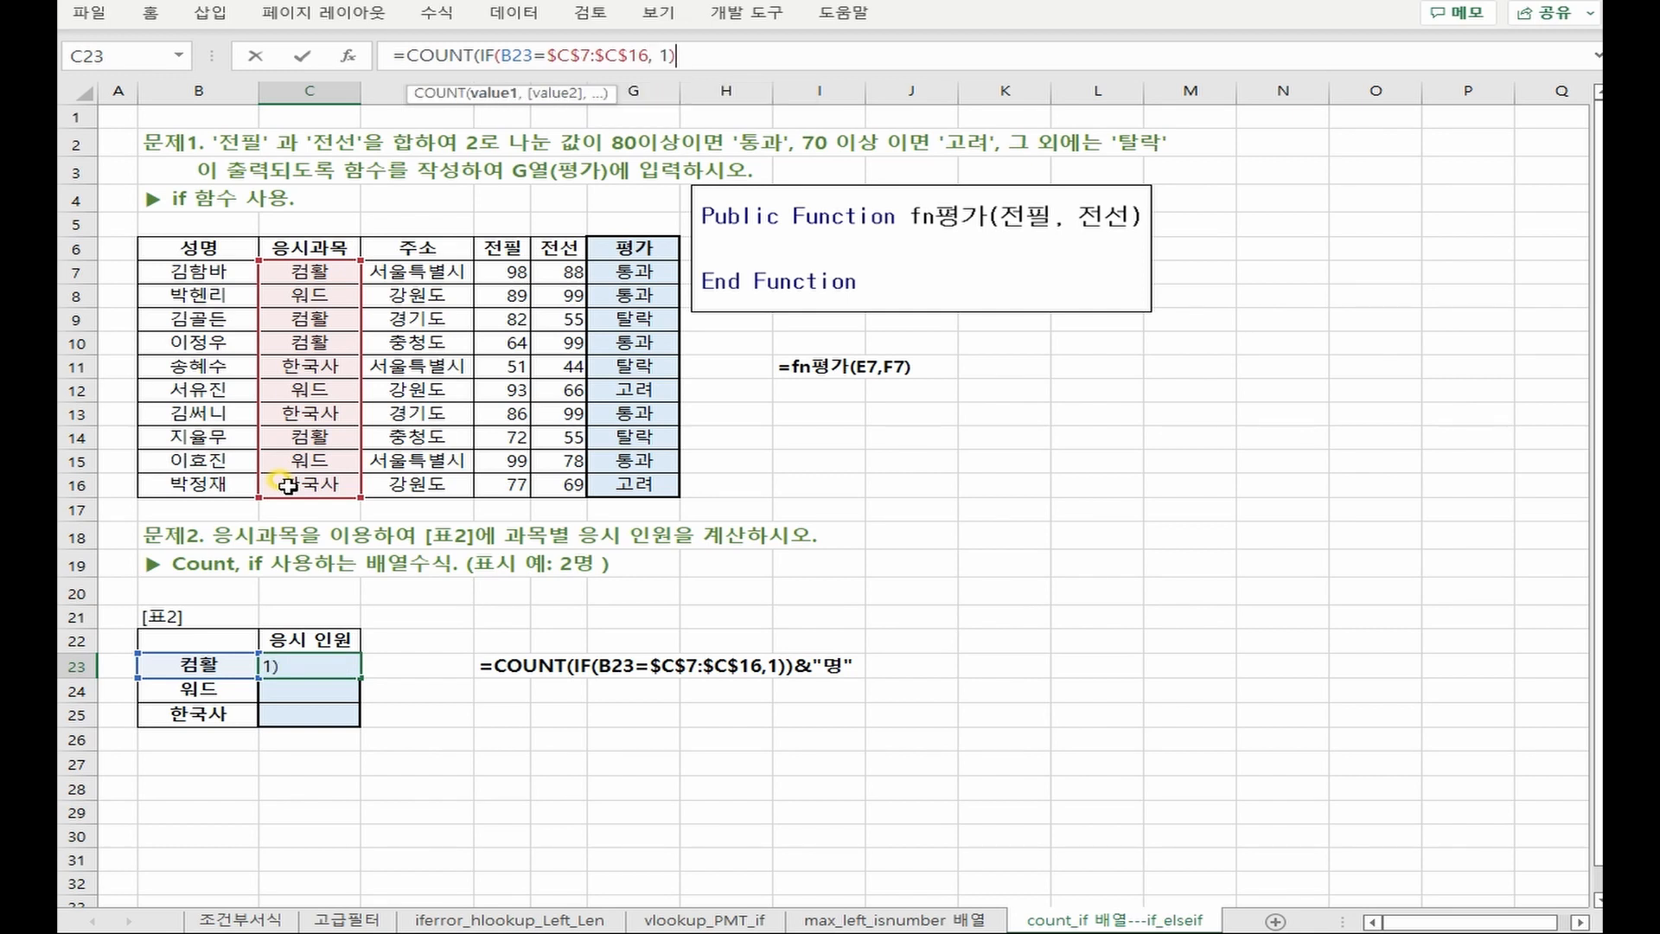
type(")&")
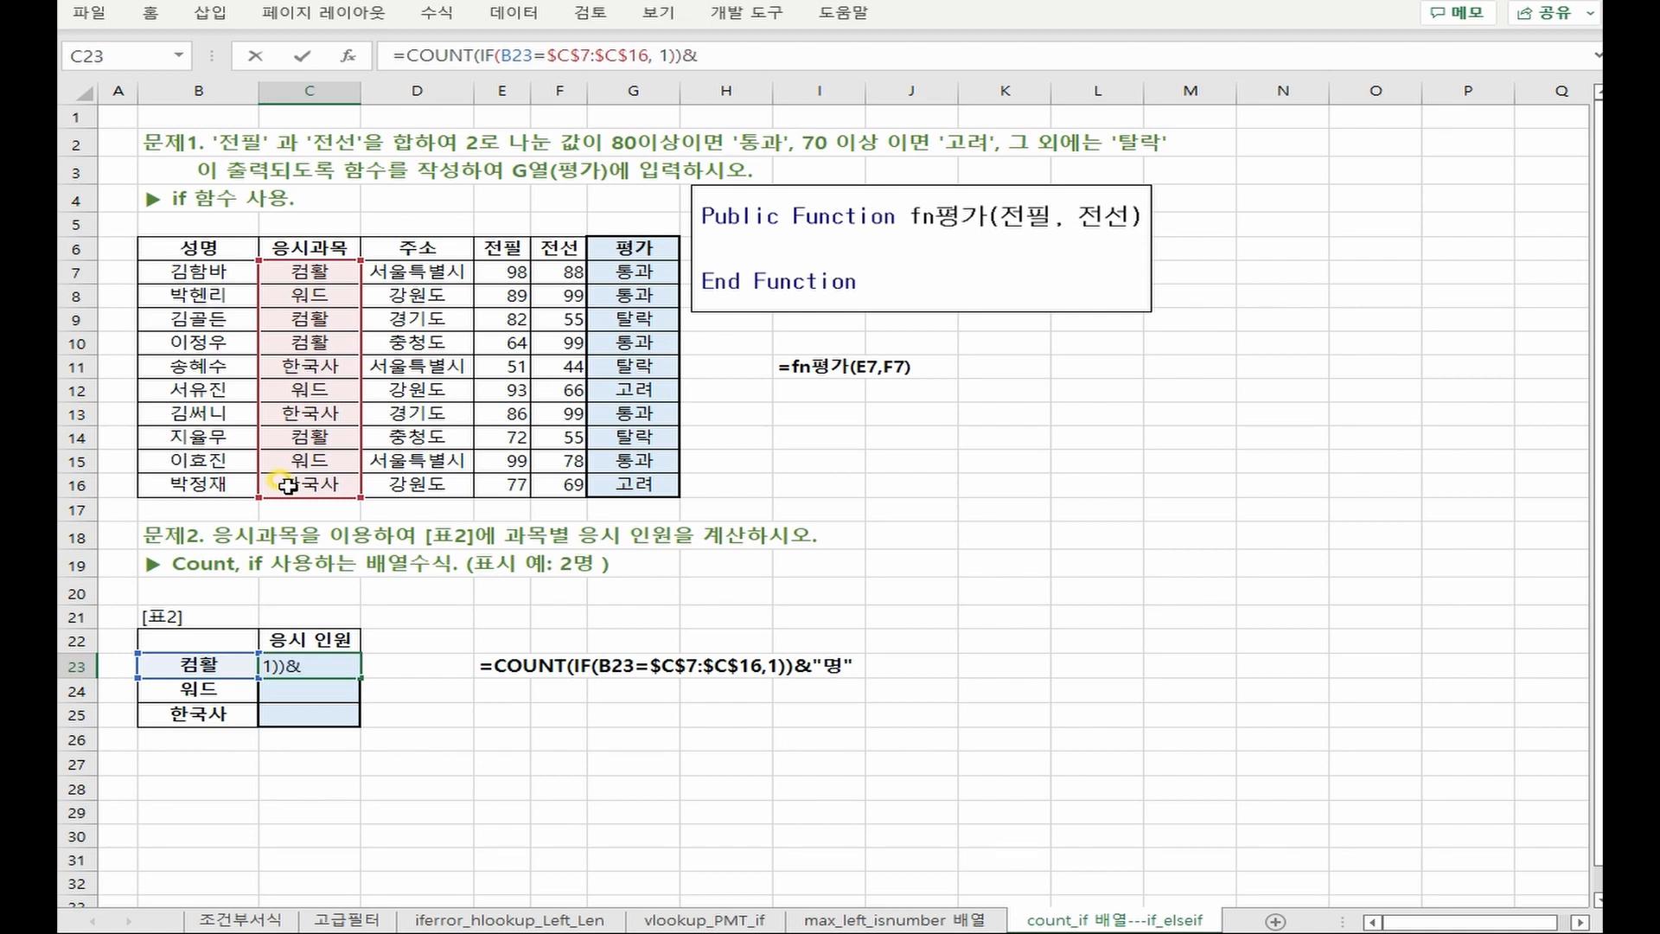
type("\"며ㅇ\"")
key("ctrl+shift+Return")
Fill the C23 array formula down through C25 without copying the formatting, and reselect C23 to check it
left_click_drag(361, 677, 361, 774)
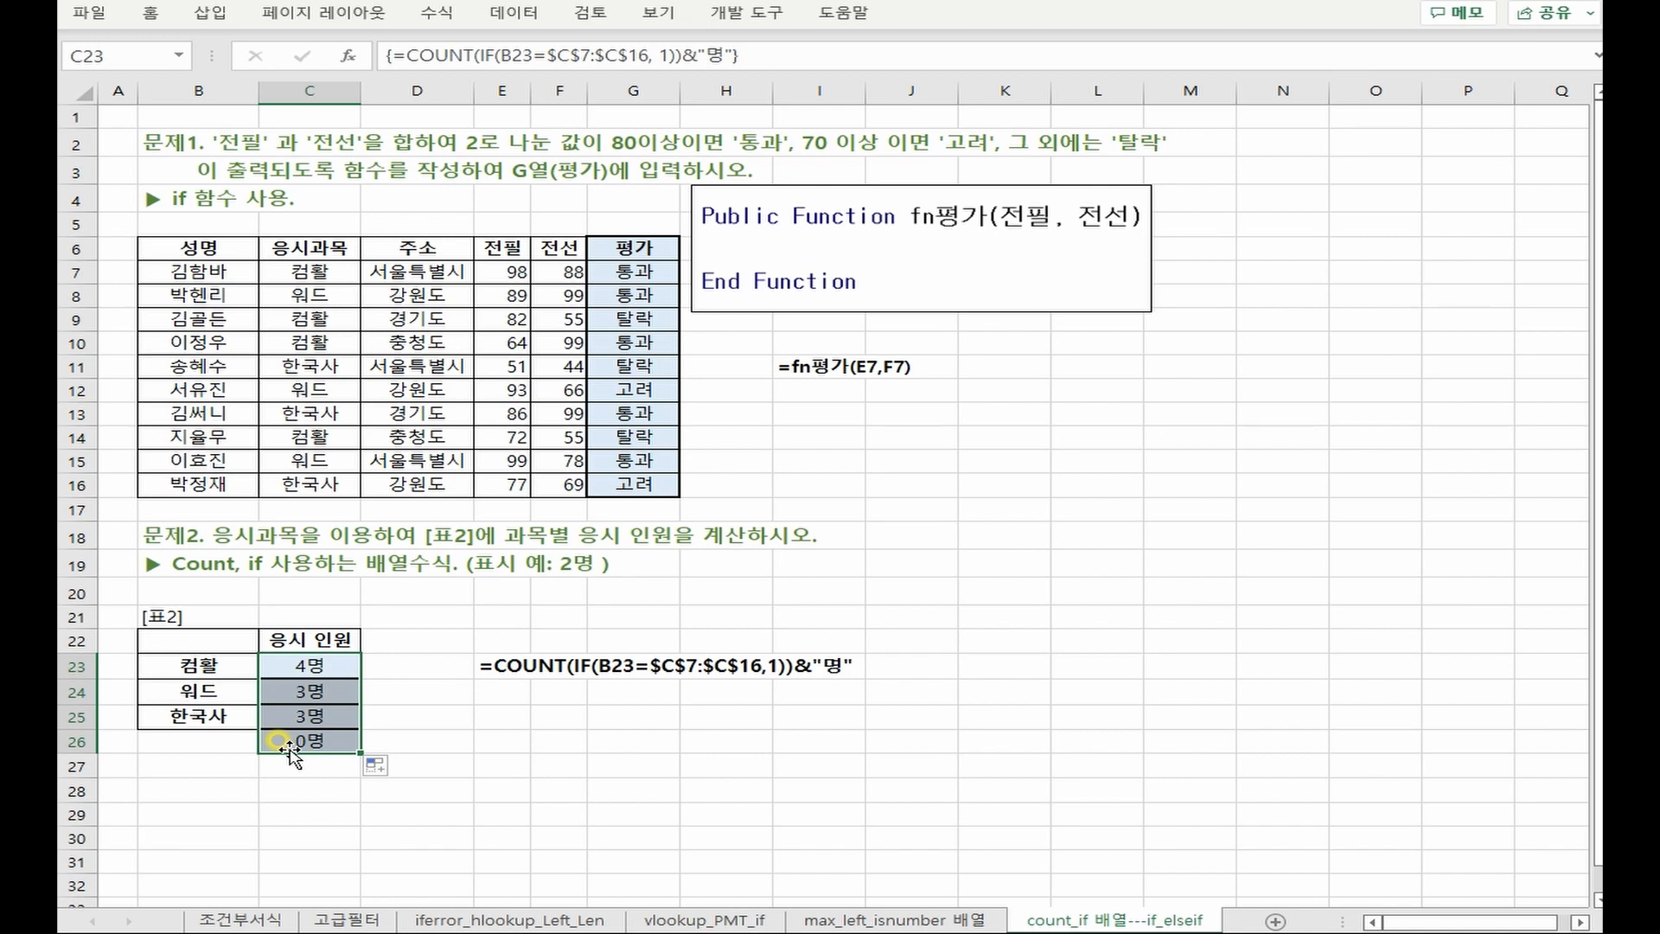
key("ctrl+z")
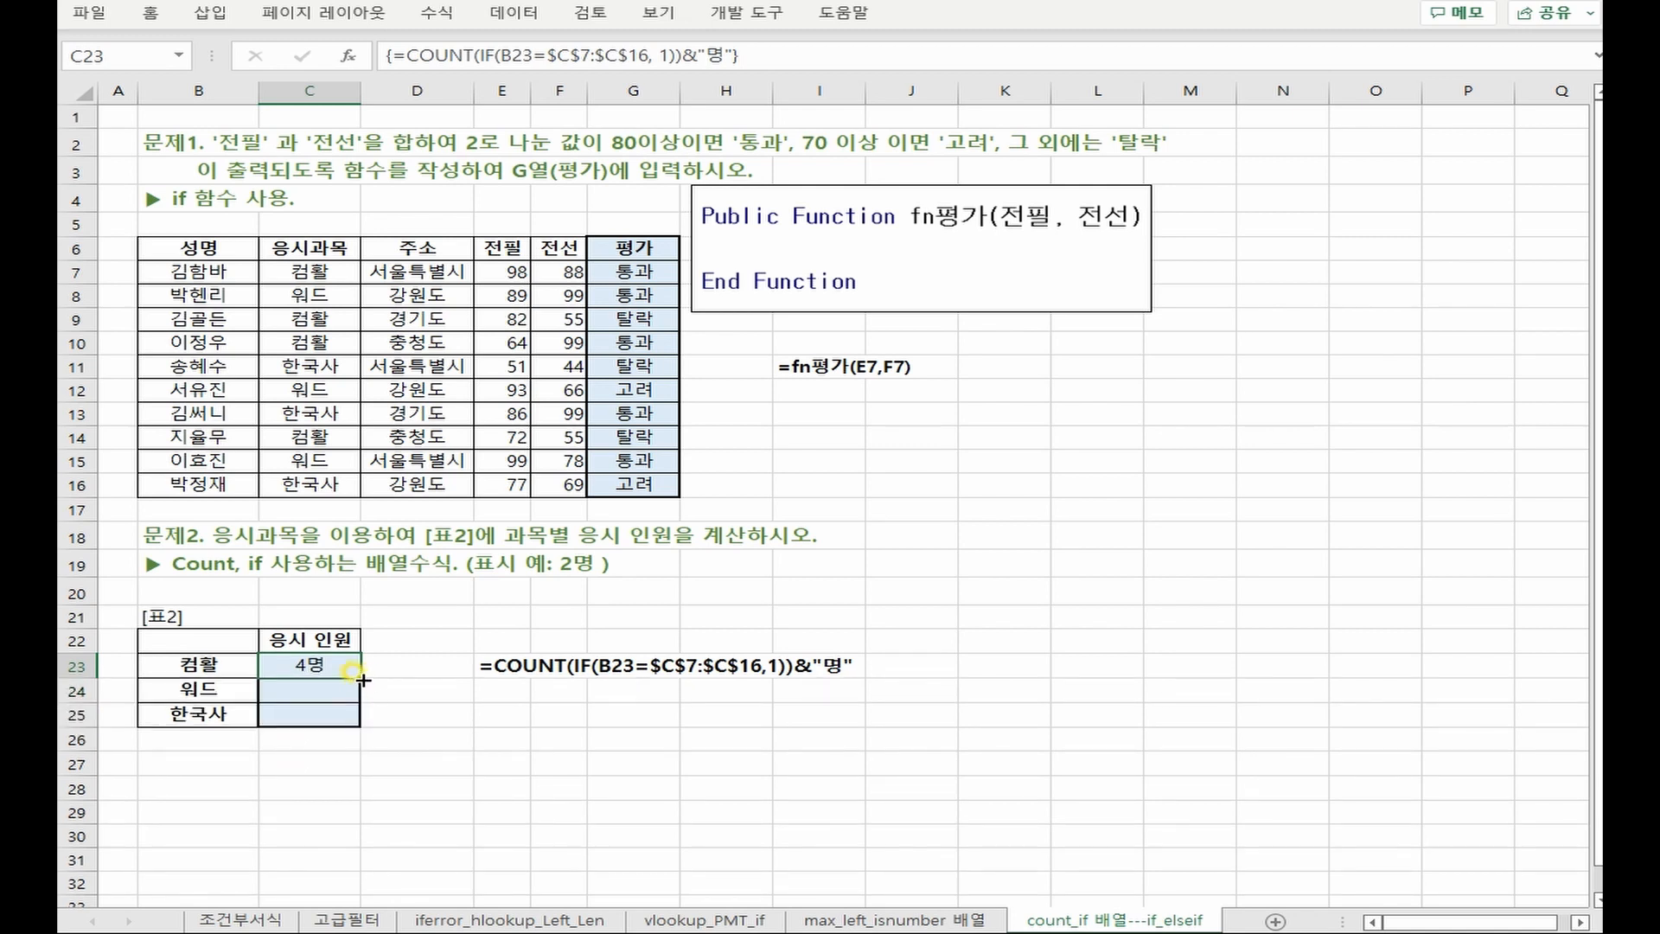
left_click_drag(362, 681, 362, 727)
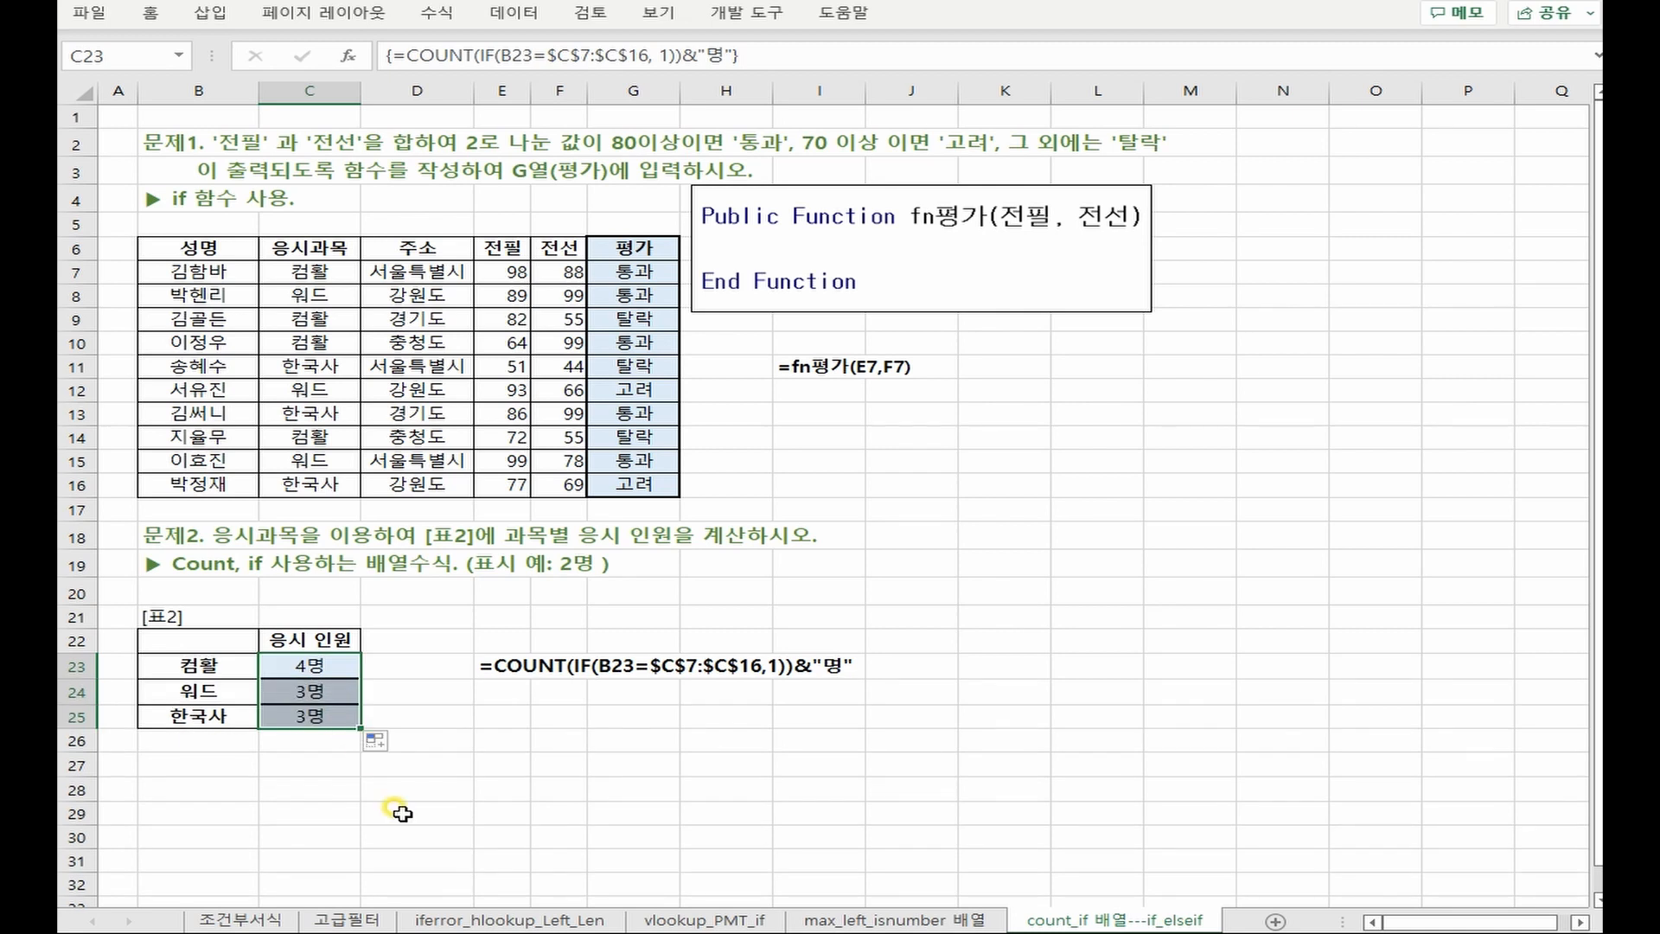
left_click(375, 739)
left_click(436, 813)
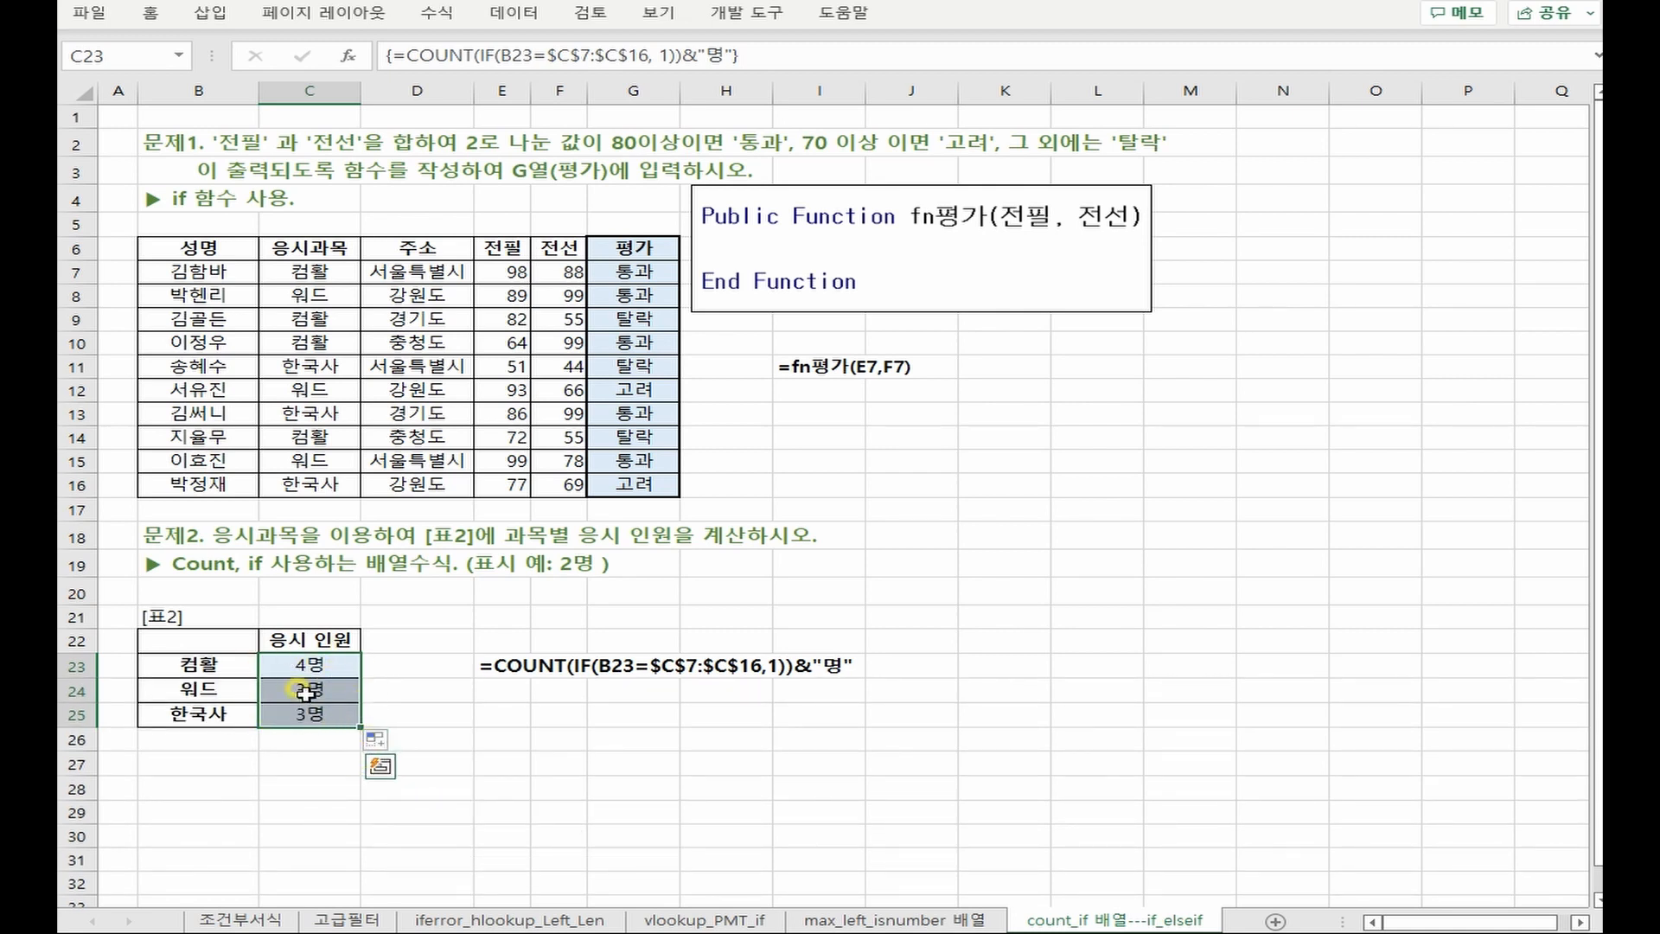
left_click(312, 785)
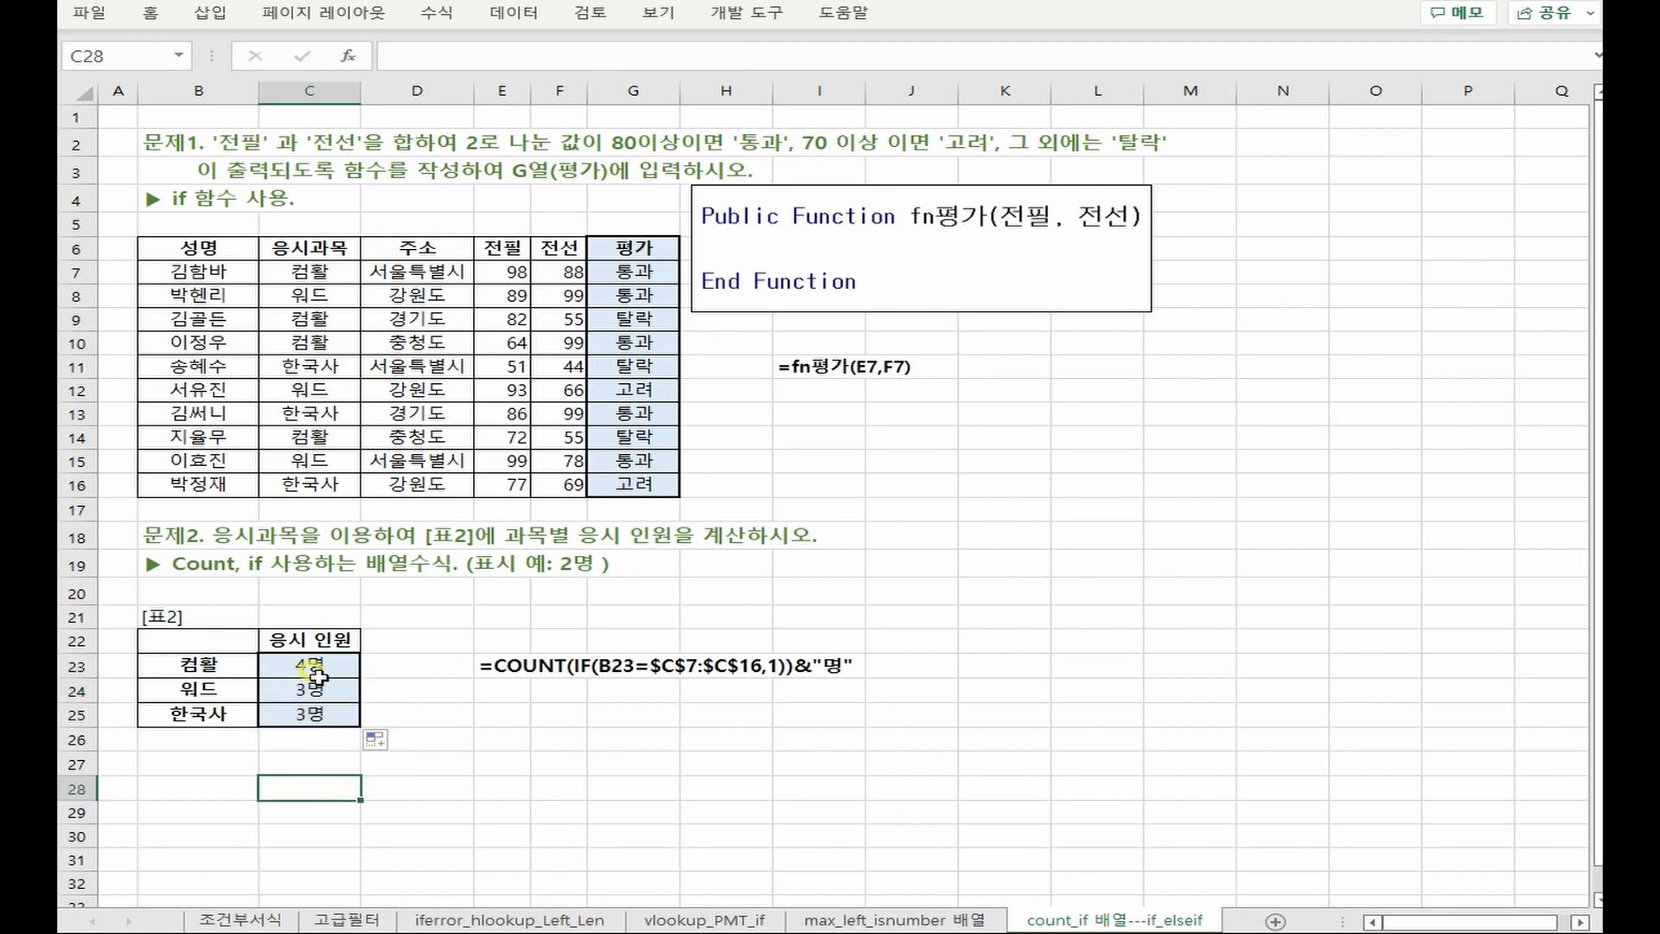
left_click(318, 673)
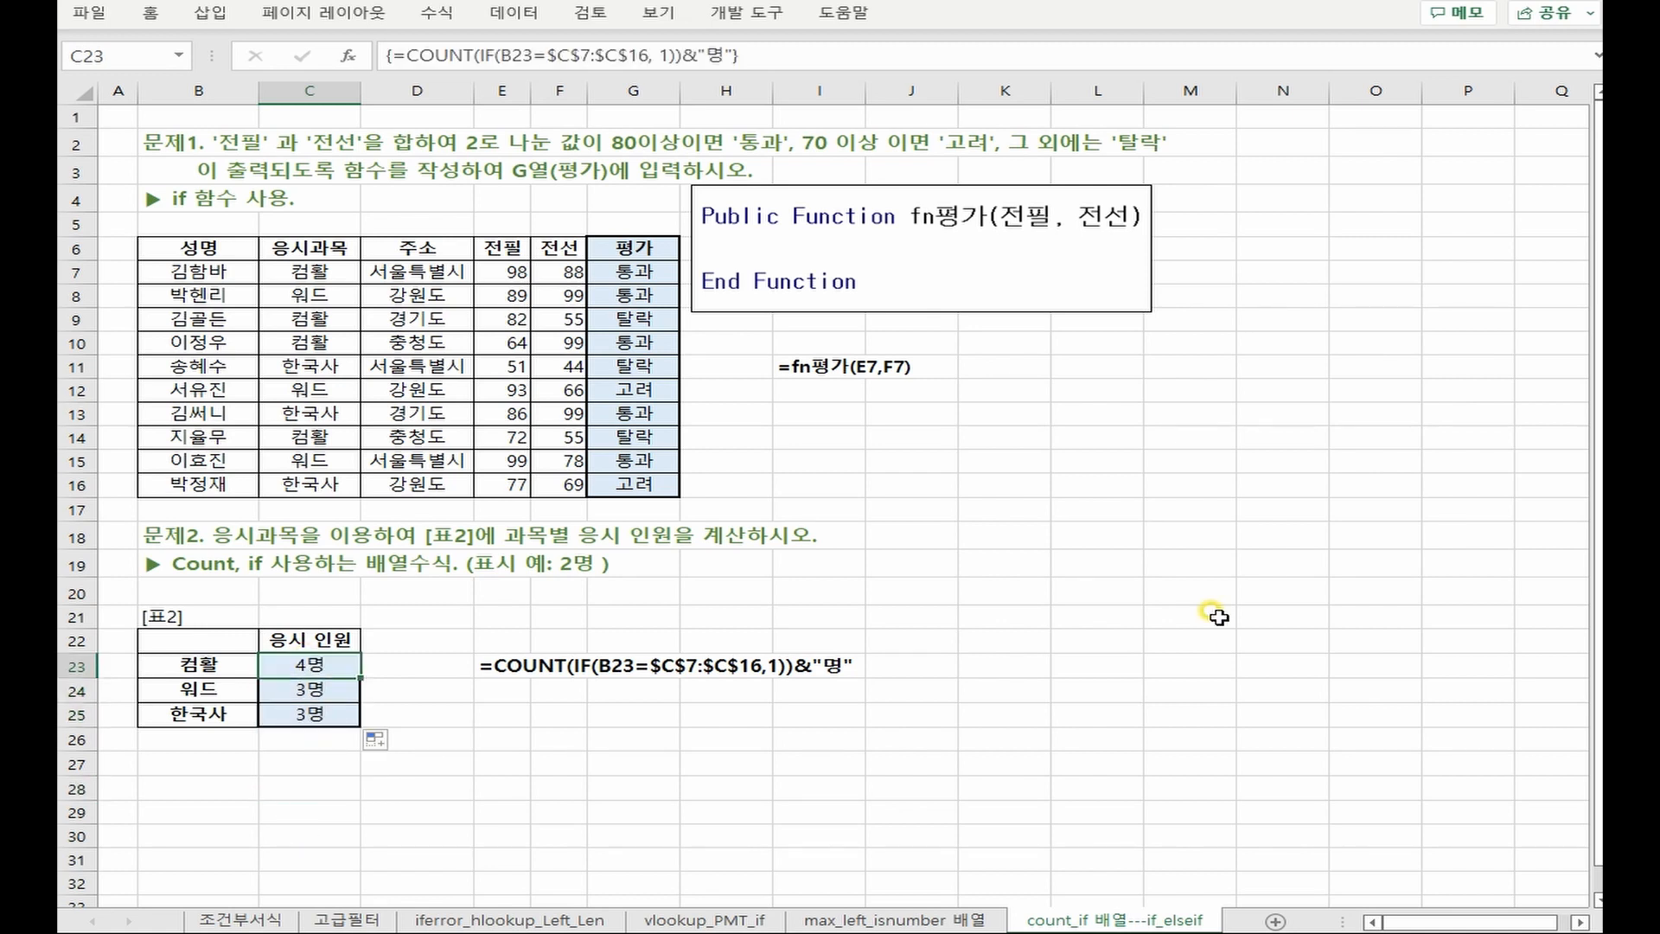